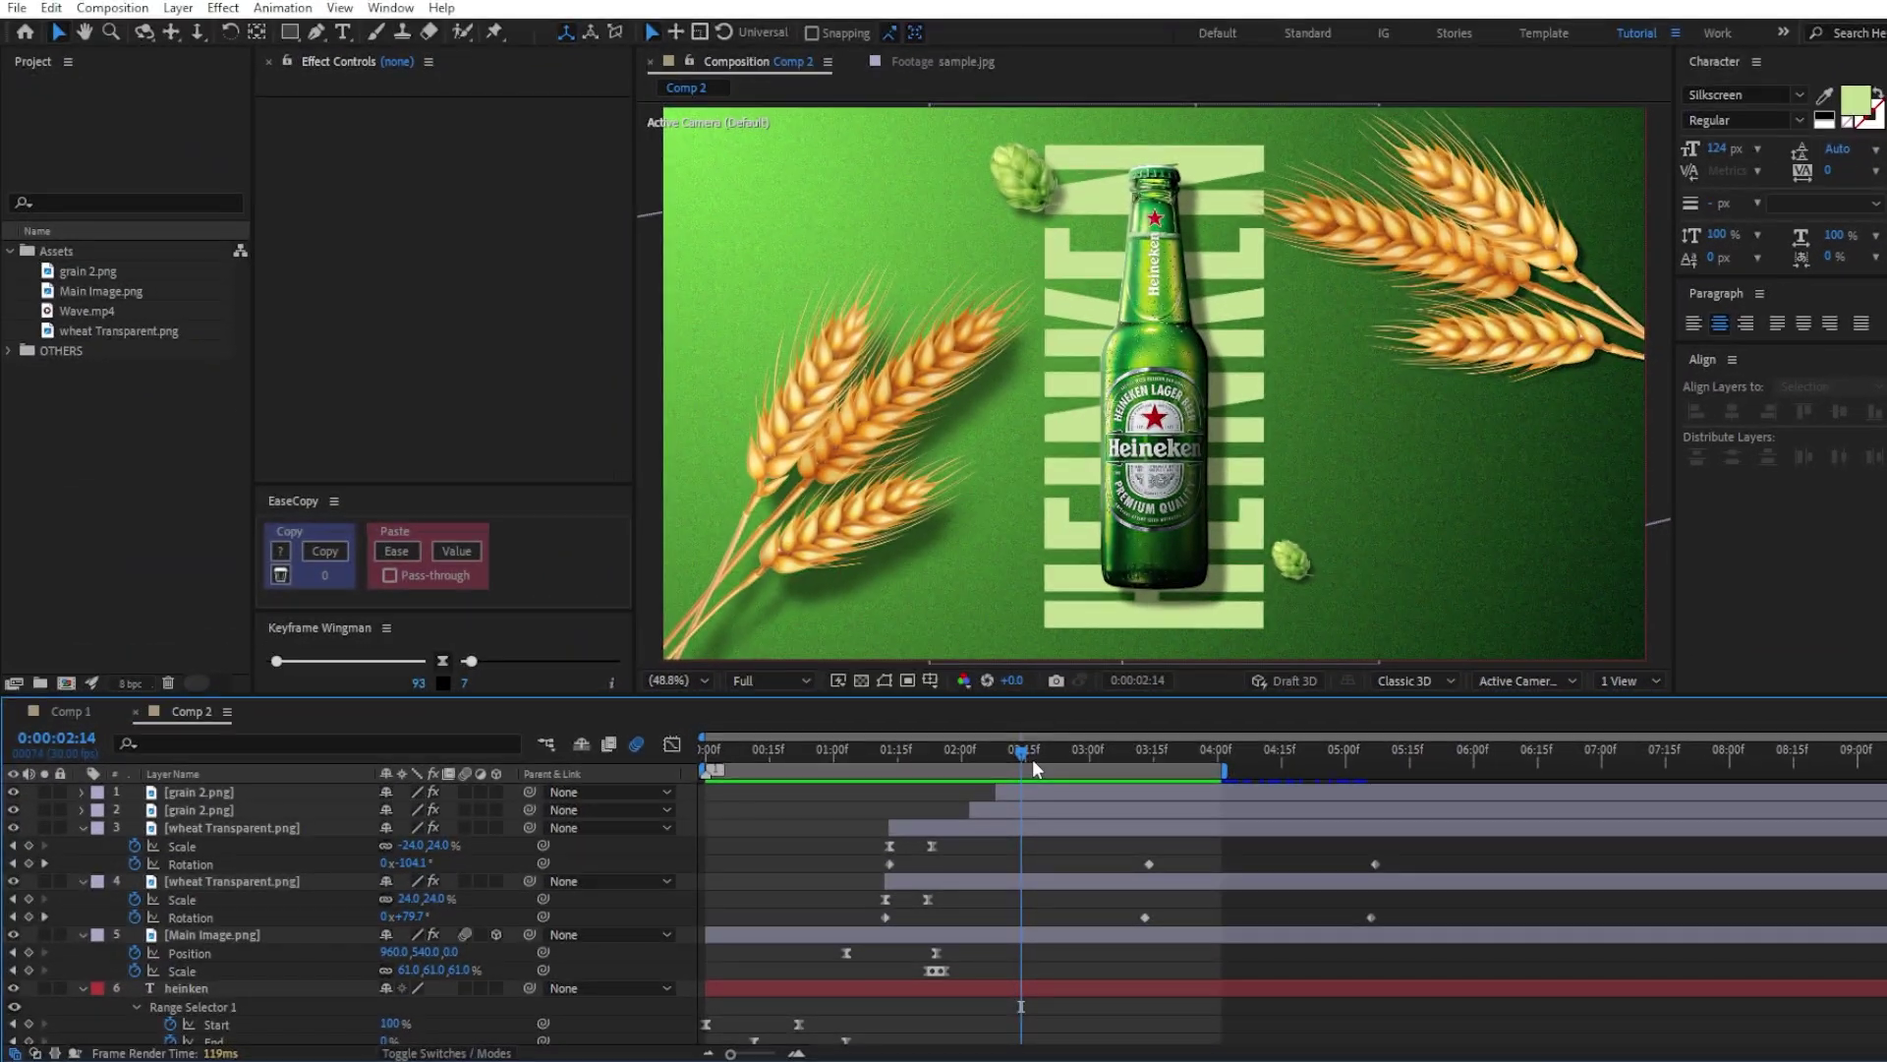
{"action": "left_click_drag", "start_coordinate": [1032, 759], "coordinate": [1159, 830]}
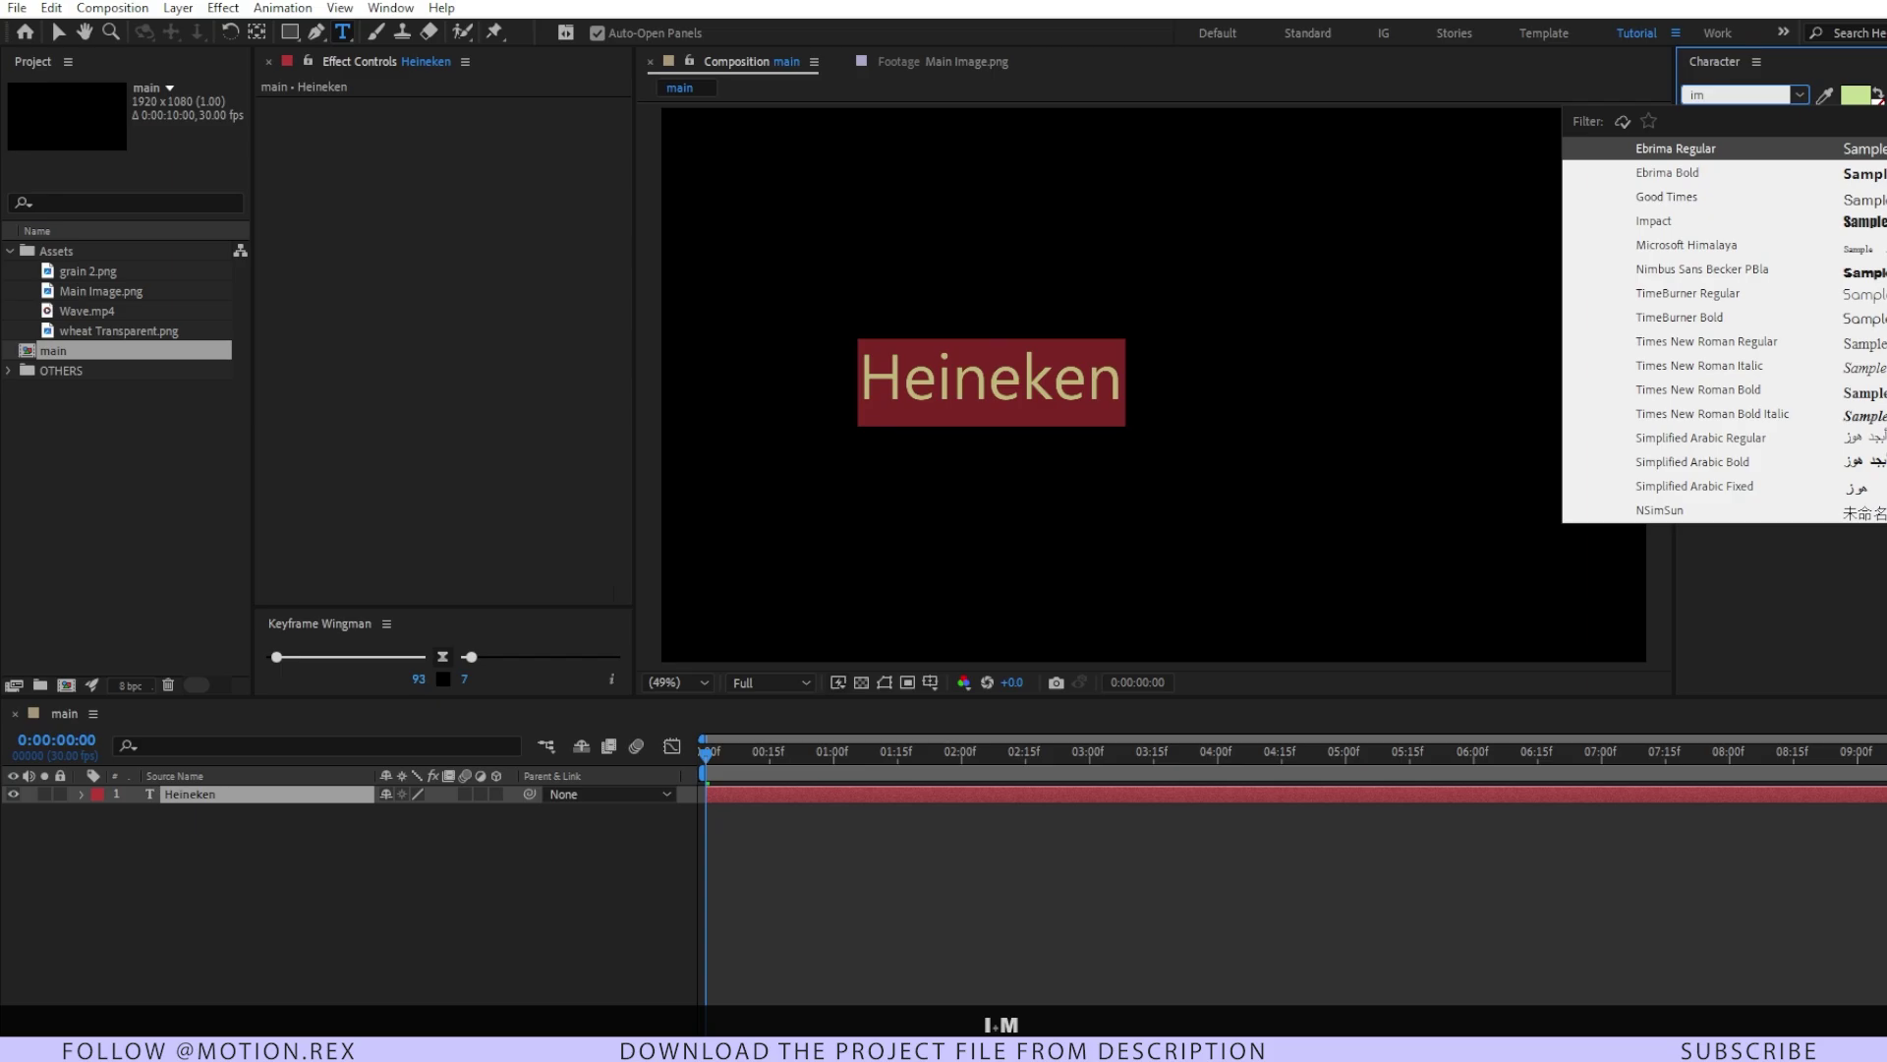
- Set the Heineken text's font to Impact and centre the text horizontally and vertically in the composition
{"action": "type", "text": "pact"}
{"action": "left_click", "coordinate": [1048, 851]}
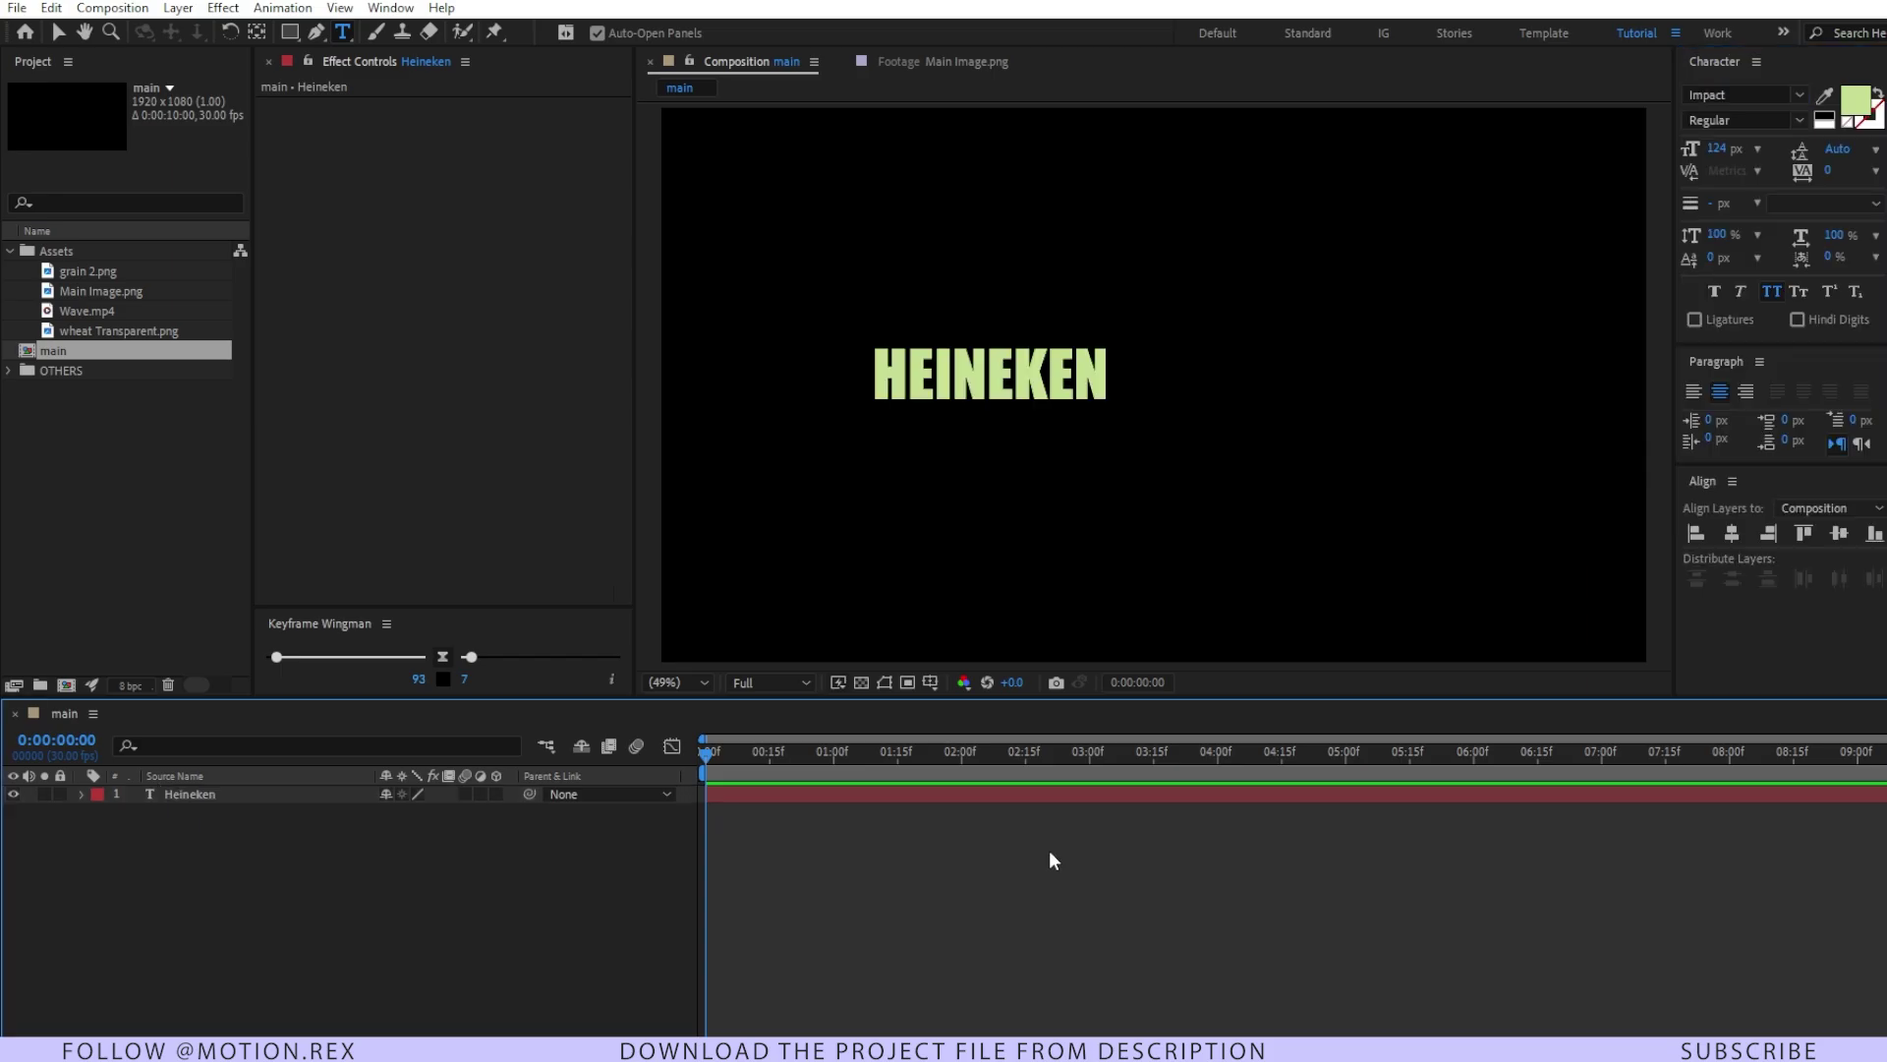
{"action": "key", "text": "v"}
{"action": "left_click", "coordinate": [960, 365]}
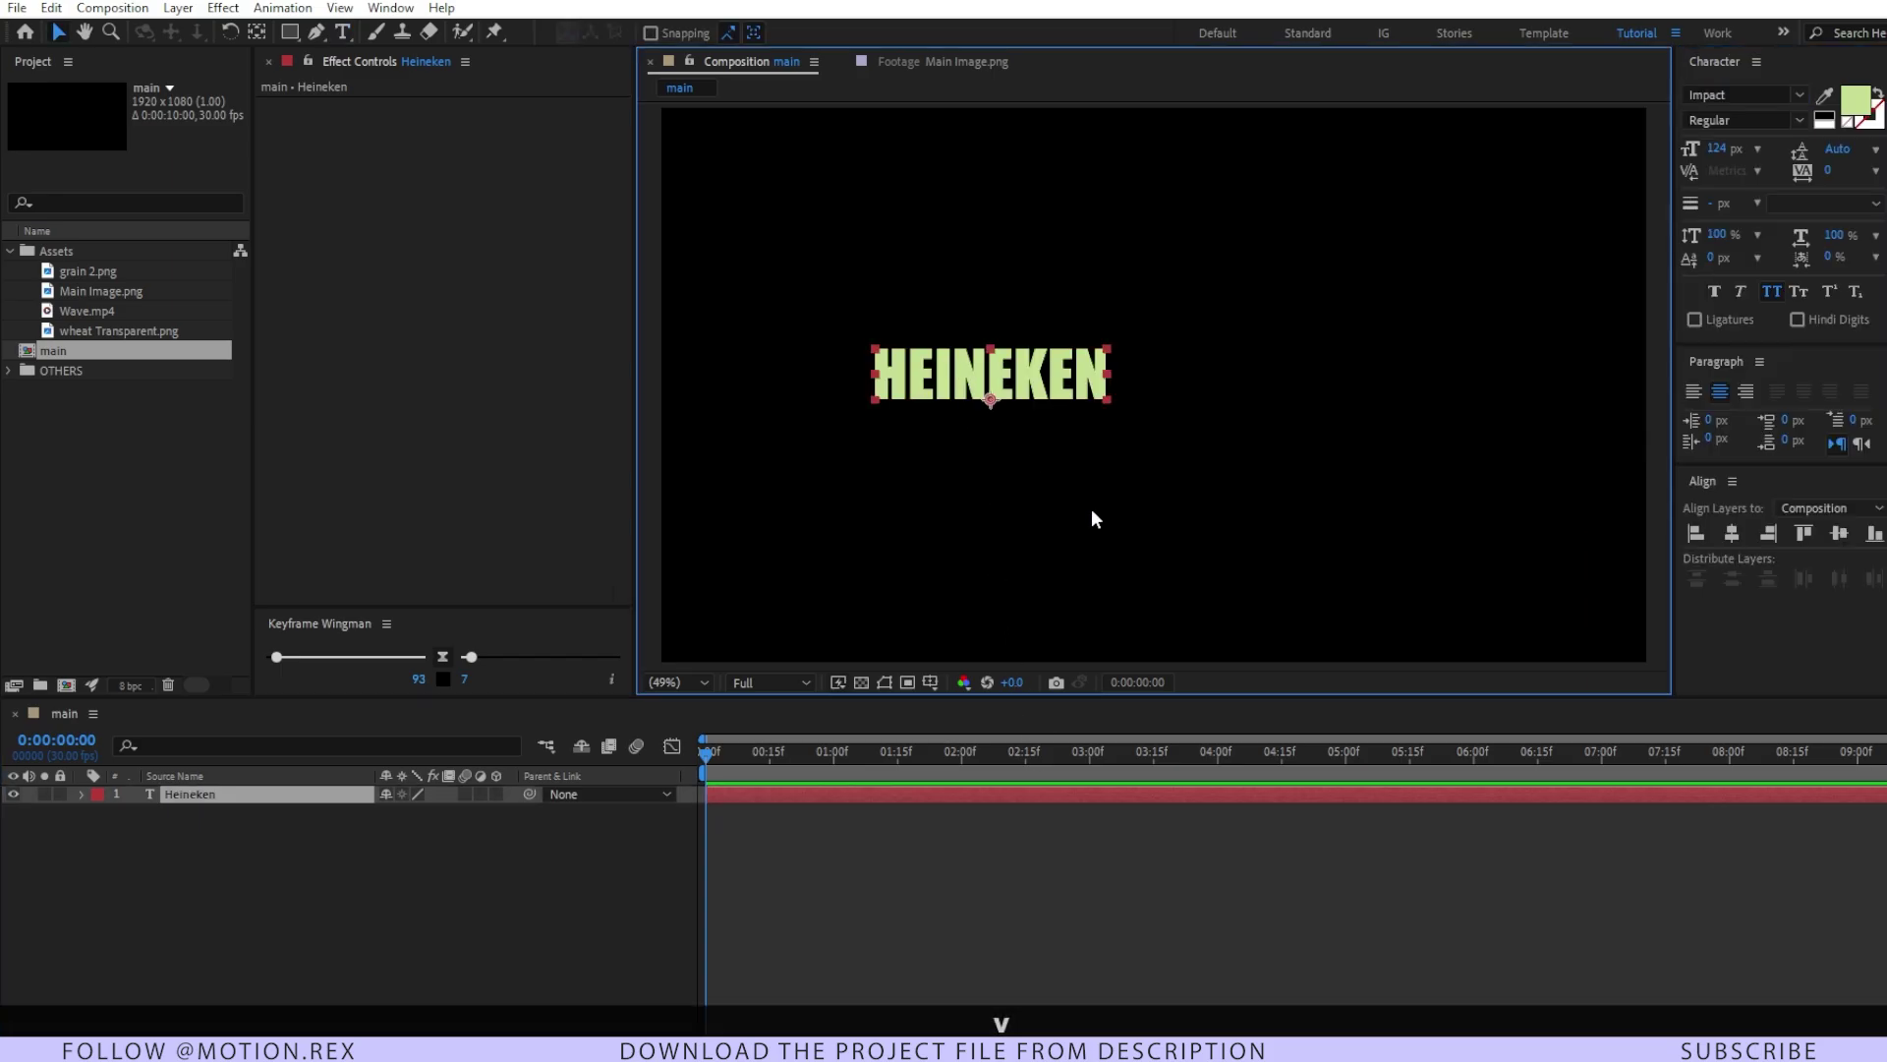
{"action": "left_click", "coordinate": [1732, 532]}
{"action": "left_click", "coordinate": [1839, 532]}
- Rotate the Heineken text layer to -90° so it reads vertically
{"action": "key", "text": "r"}
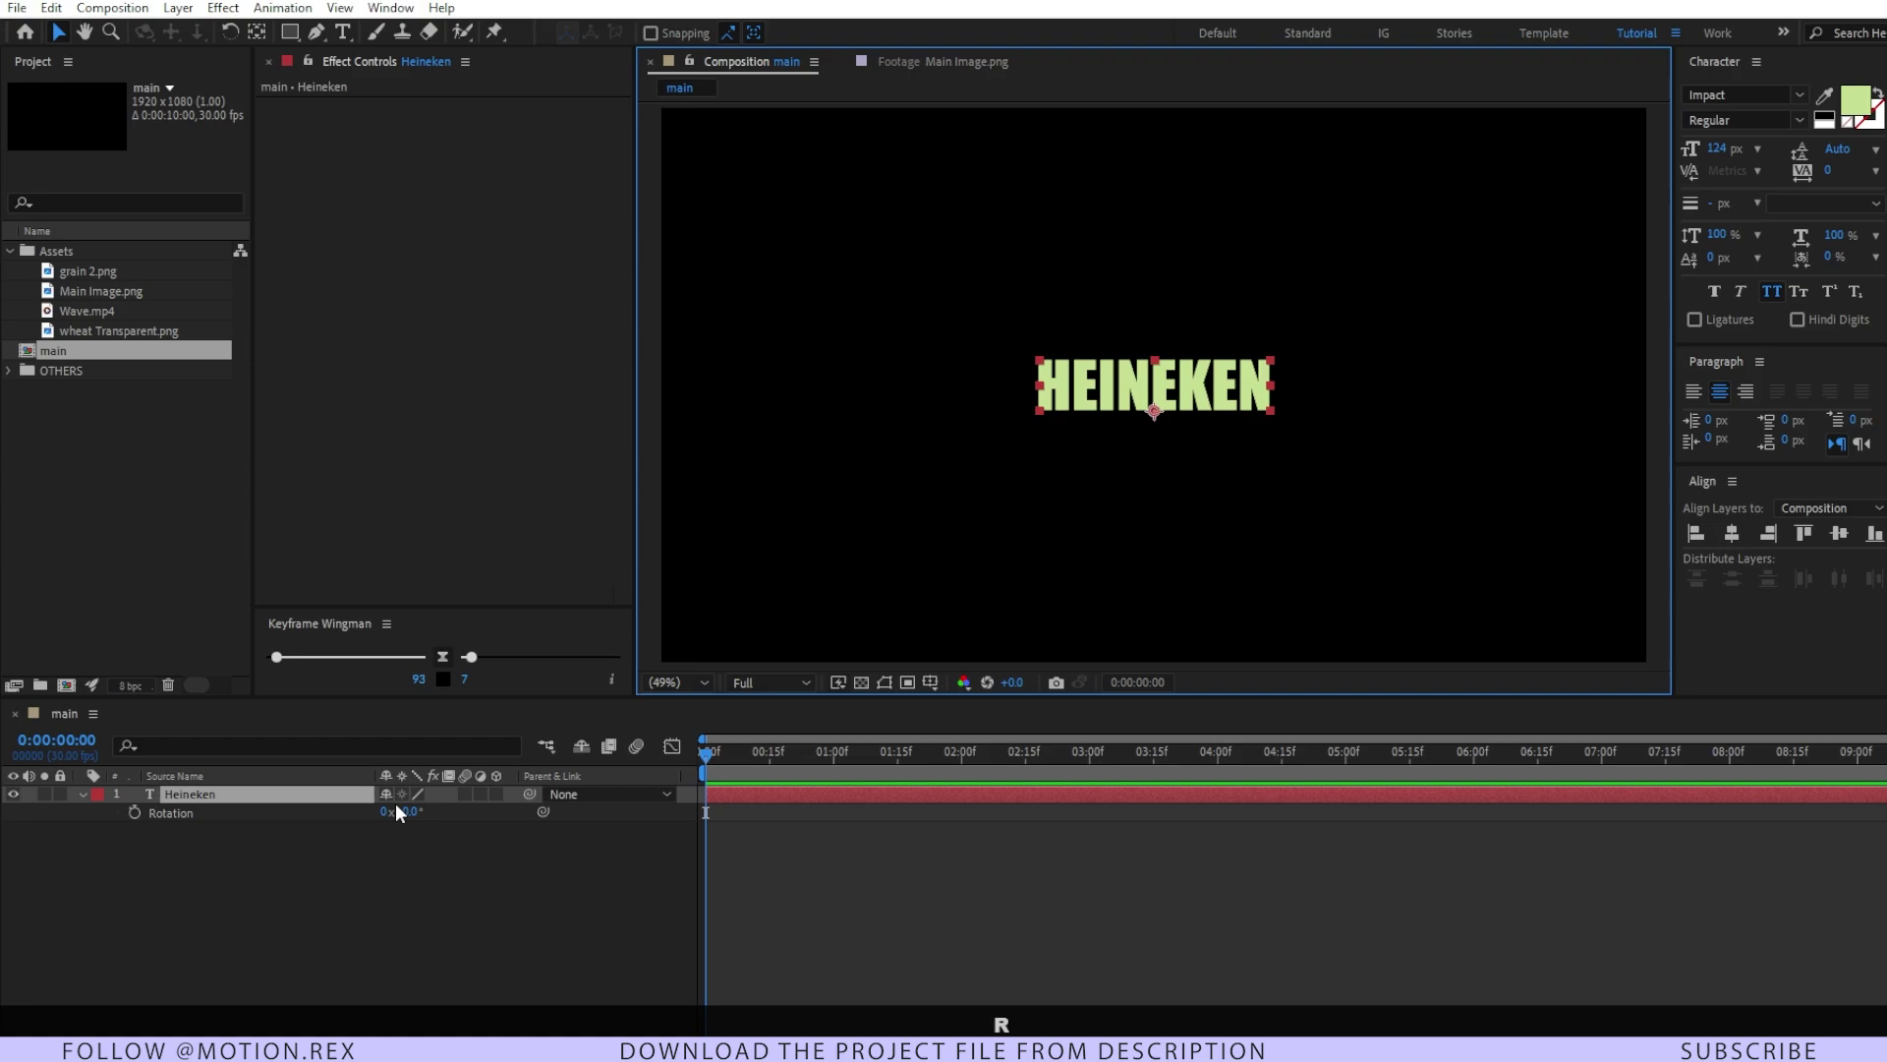
{"action": "left_click", "coordinate": [406, 811]}
{"action": "type", "text": "9"}
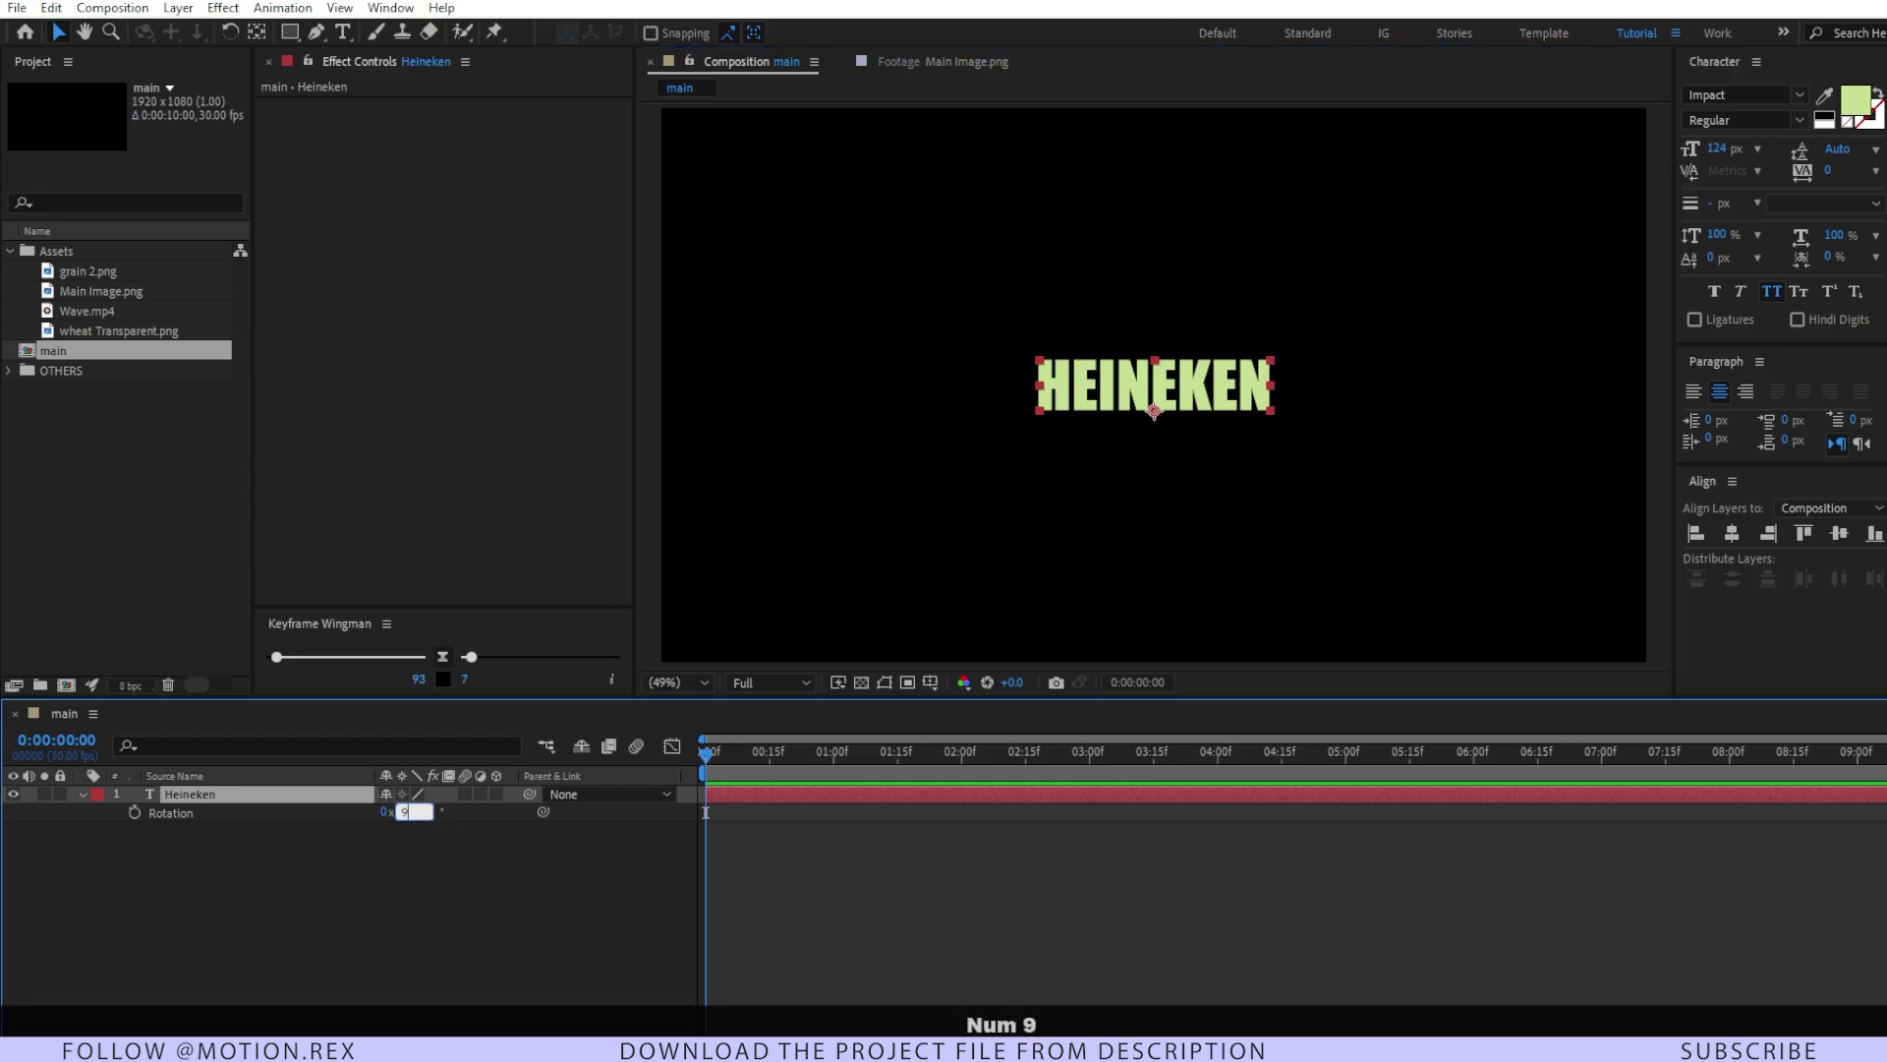
{"action": "key", "text": "BackSpace"}
{"action": "type", "text": "-90"}
{"action": "key", "text": "Return"}
- Enlarge the Heineken text to 255 px and centre the layer's anchor point on the text
{"action": "left_click", "coordinate": [216, 793]}
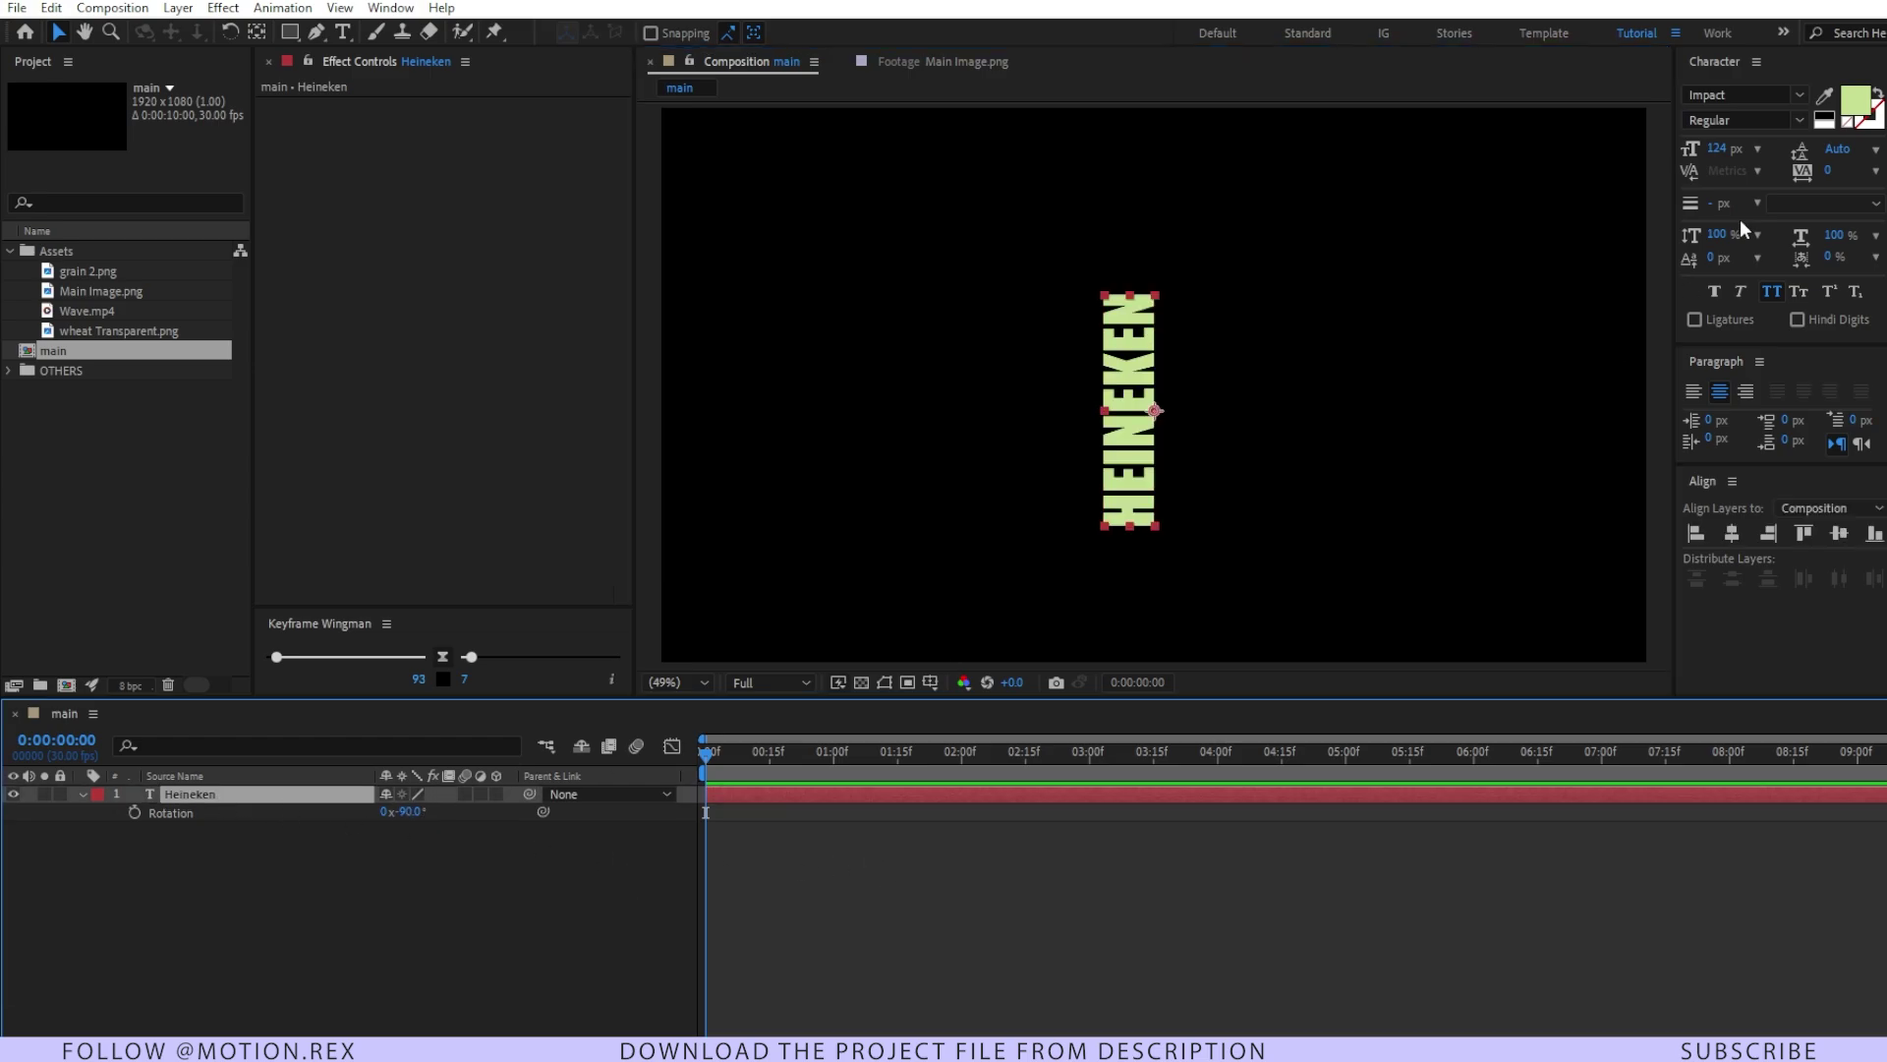
{"action": "left_click_drag", "start_coordinate": [1717, 148], "coordinate": [1799, 148]}
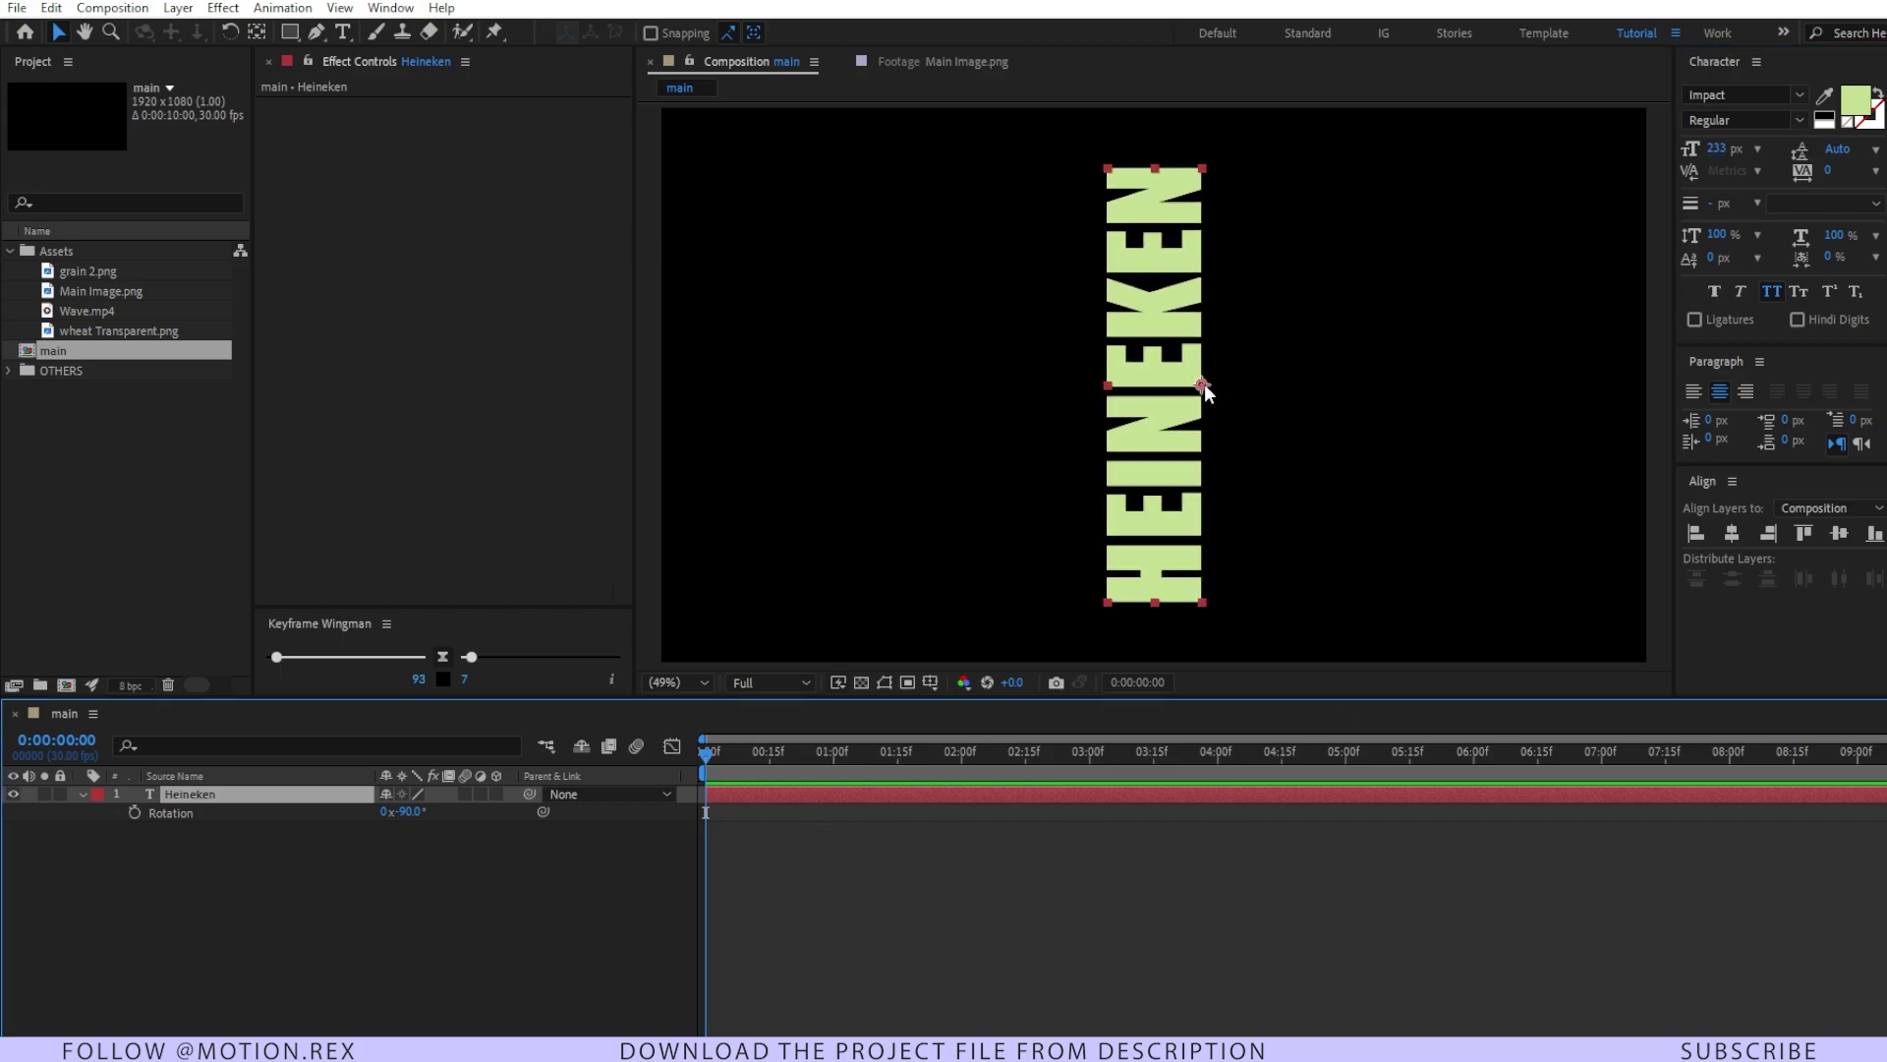
{"action": "left_click", "coordinate": [258, 34]}
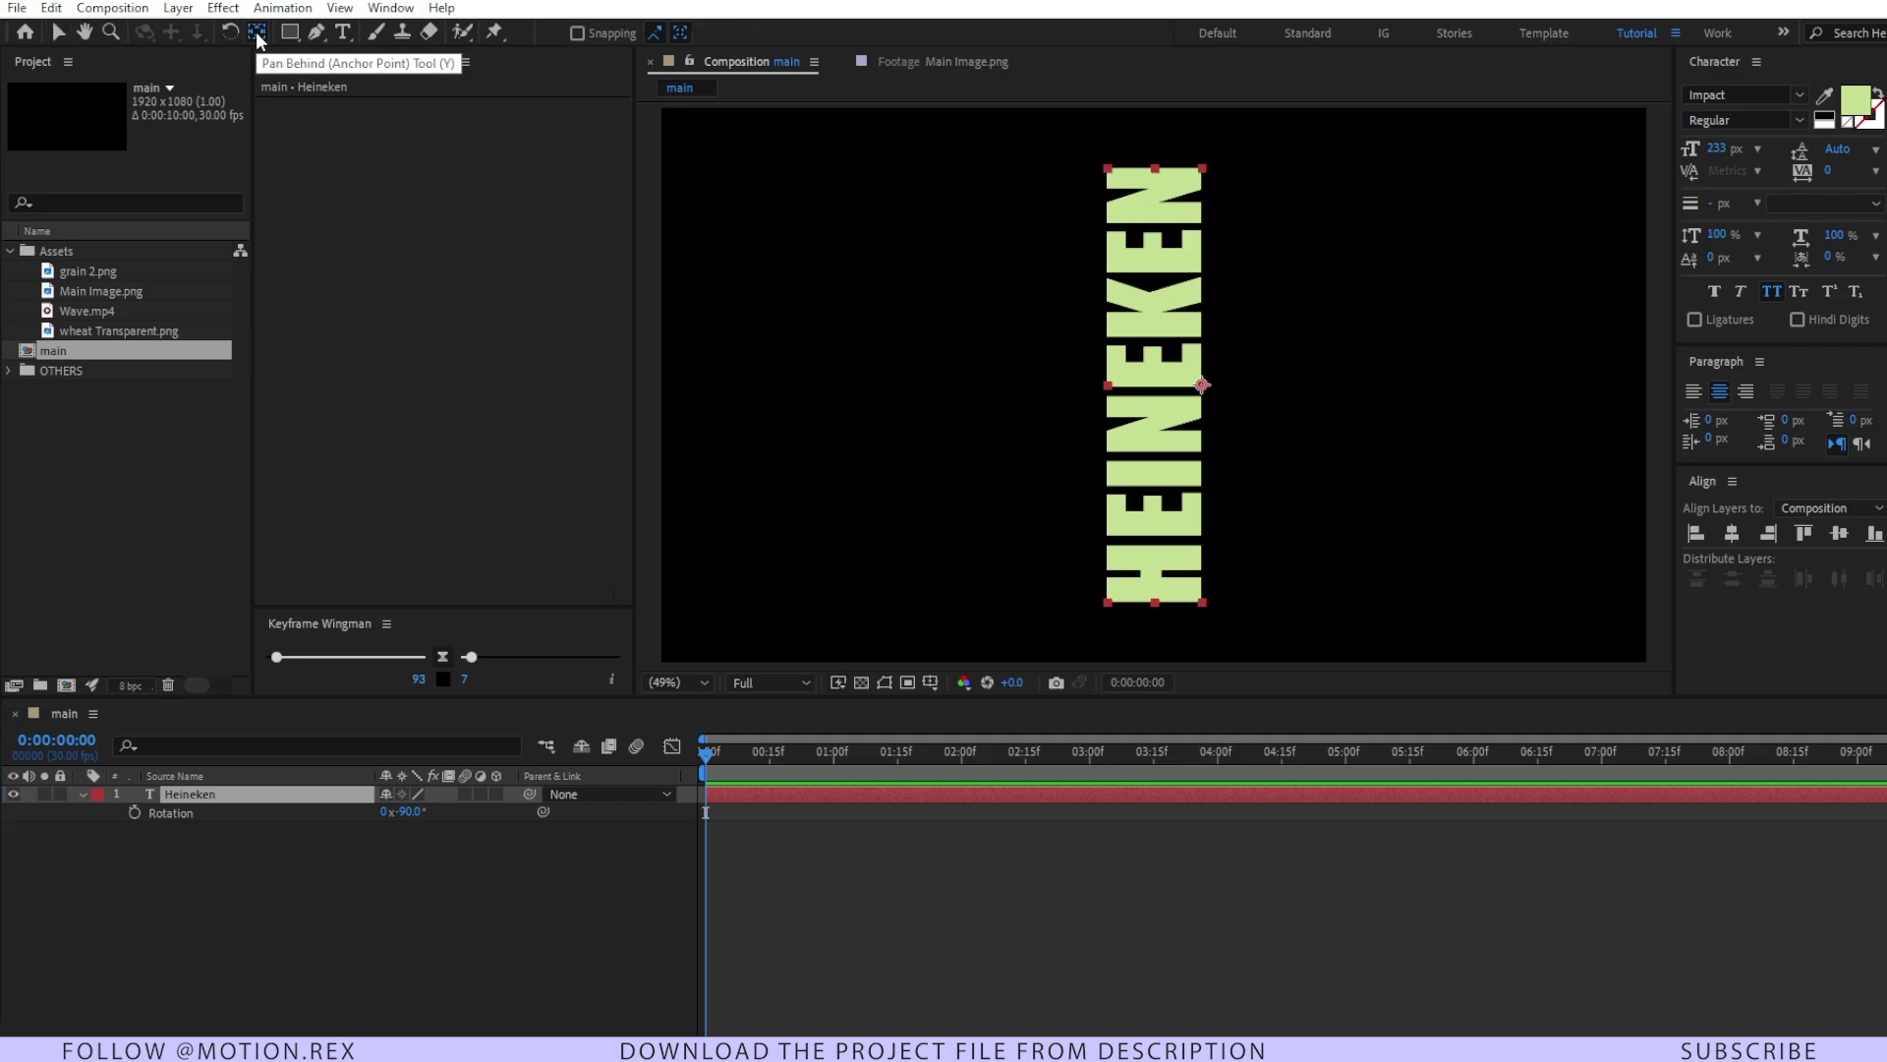
{"action": "double_click", "coordinate": [257, 34], "text": "ctrl"}
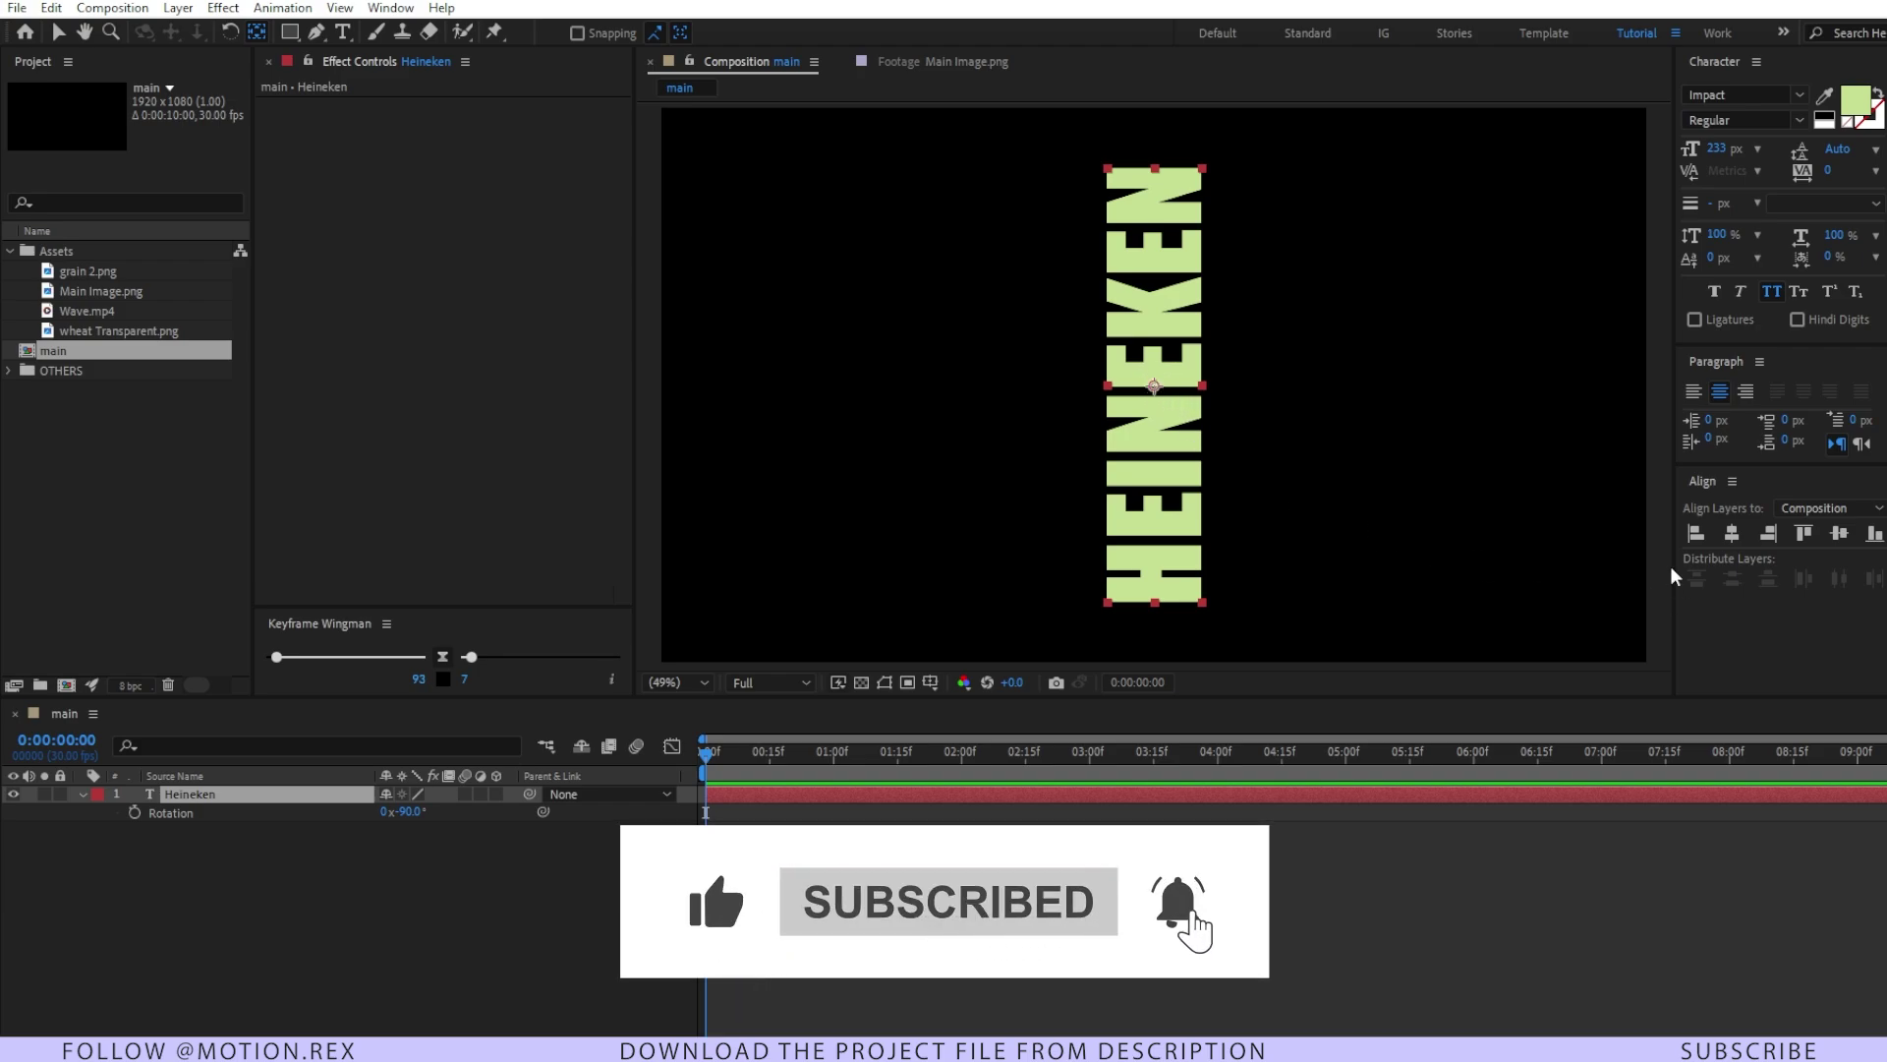
{"action": "key", "text": "v"}
{"action": "left_click", "coordinate": [383, 936]}
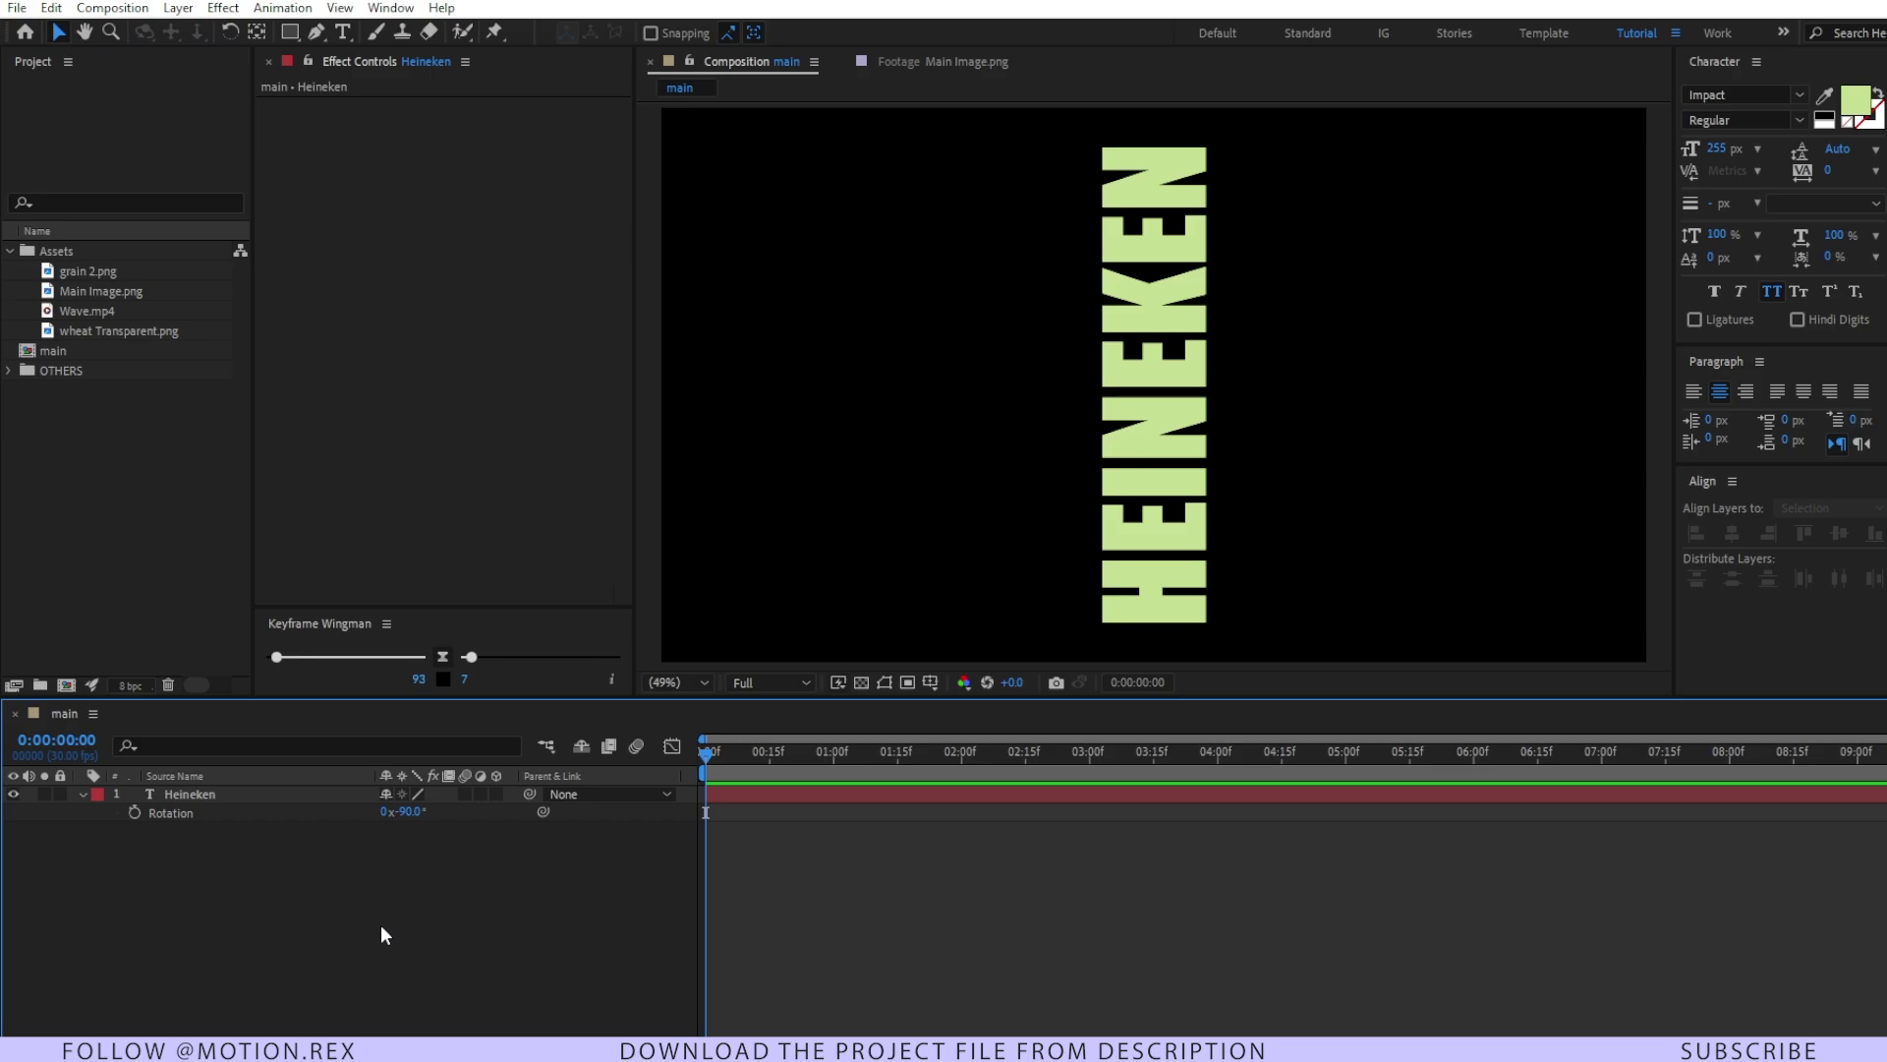
- Create a 1920 x 1080 px green solid and place it behind the Heineken text
{"action": "key", "text": "ctrl+y"}
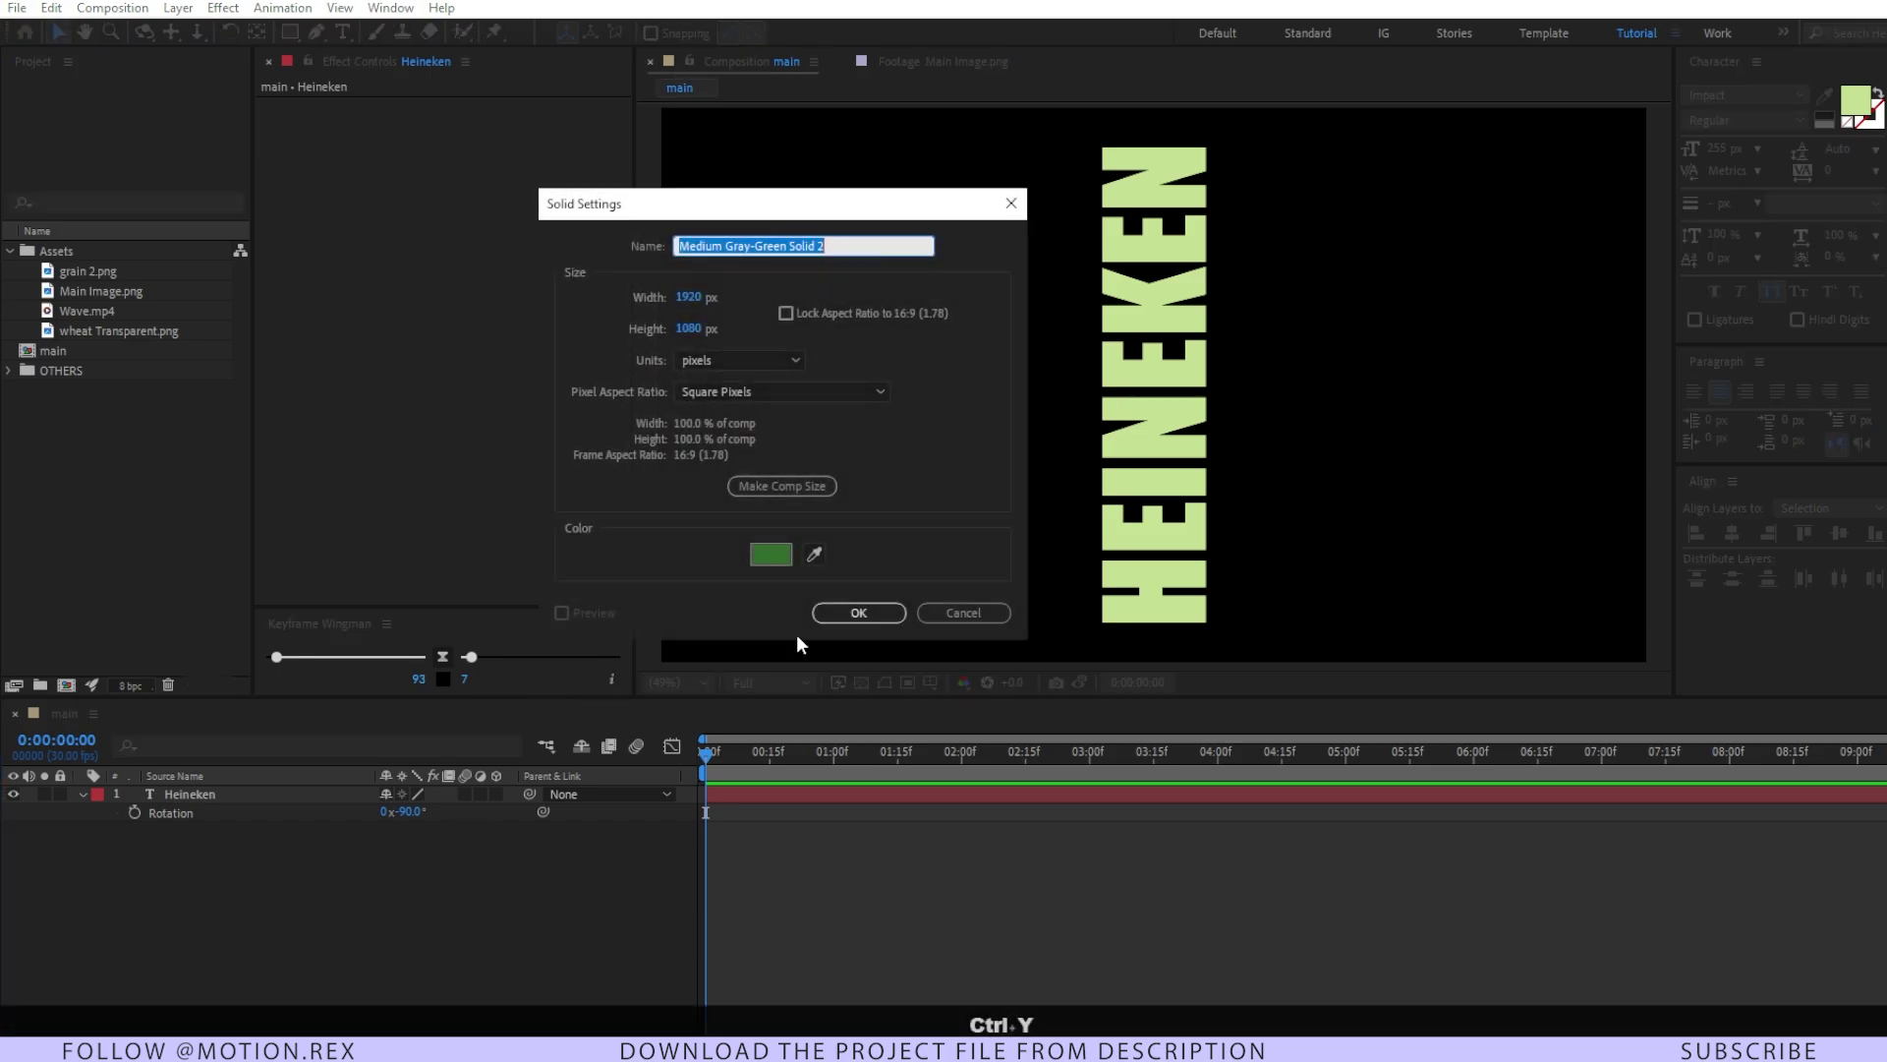
{"action": "left_click", "coordinate": [859, 613]}
{"action": "key", "text": "ctrl+bracketleft"}
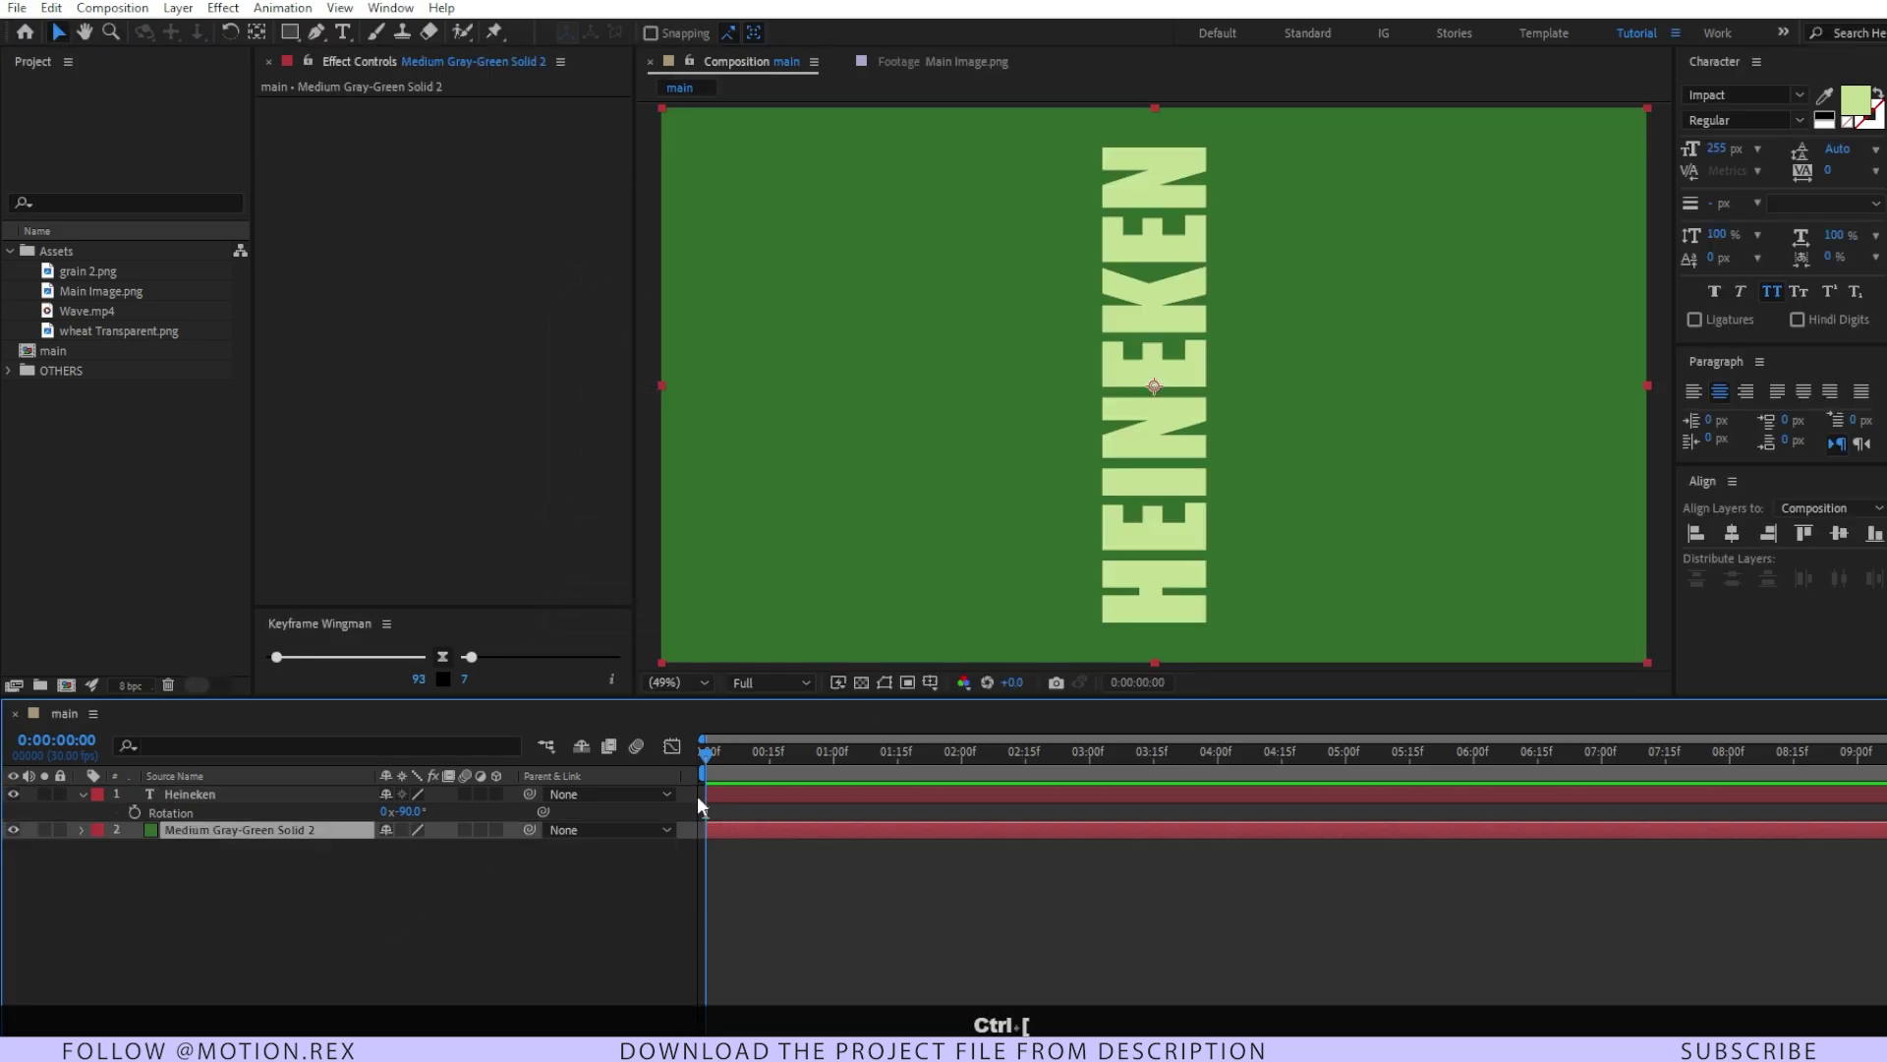
- Apply the Gradient Ramp effect to the green solid and set its start color to a bright light green
{"action": "key", "text": "ctrl+space"}
{"action": "type", "text": "ramp"}
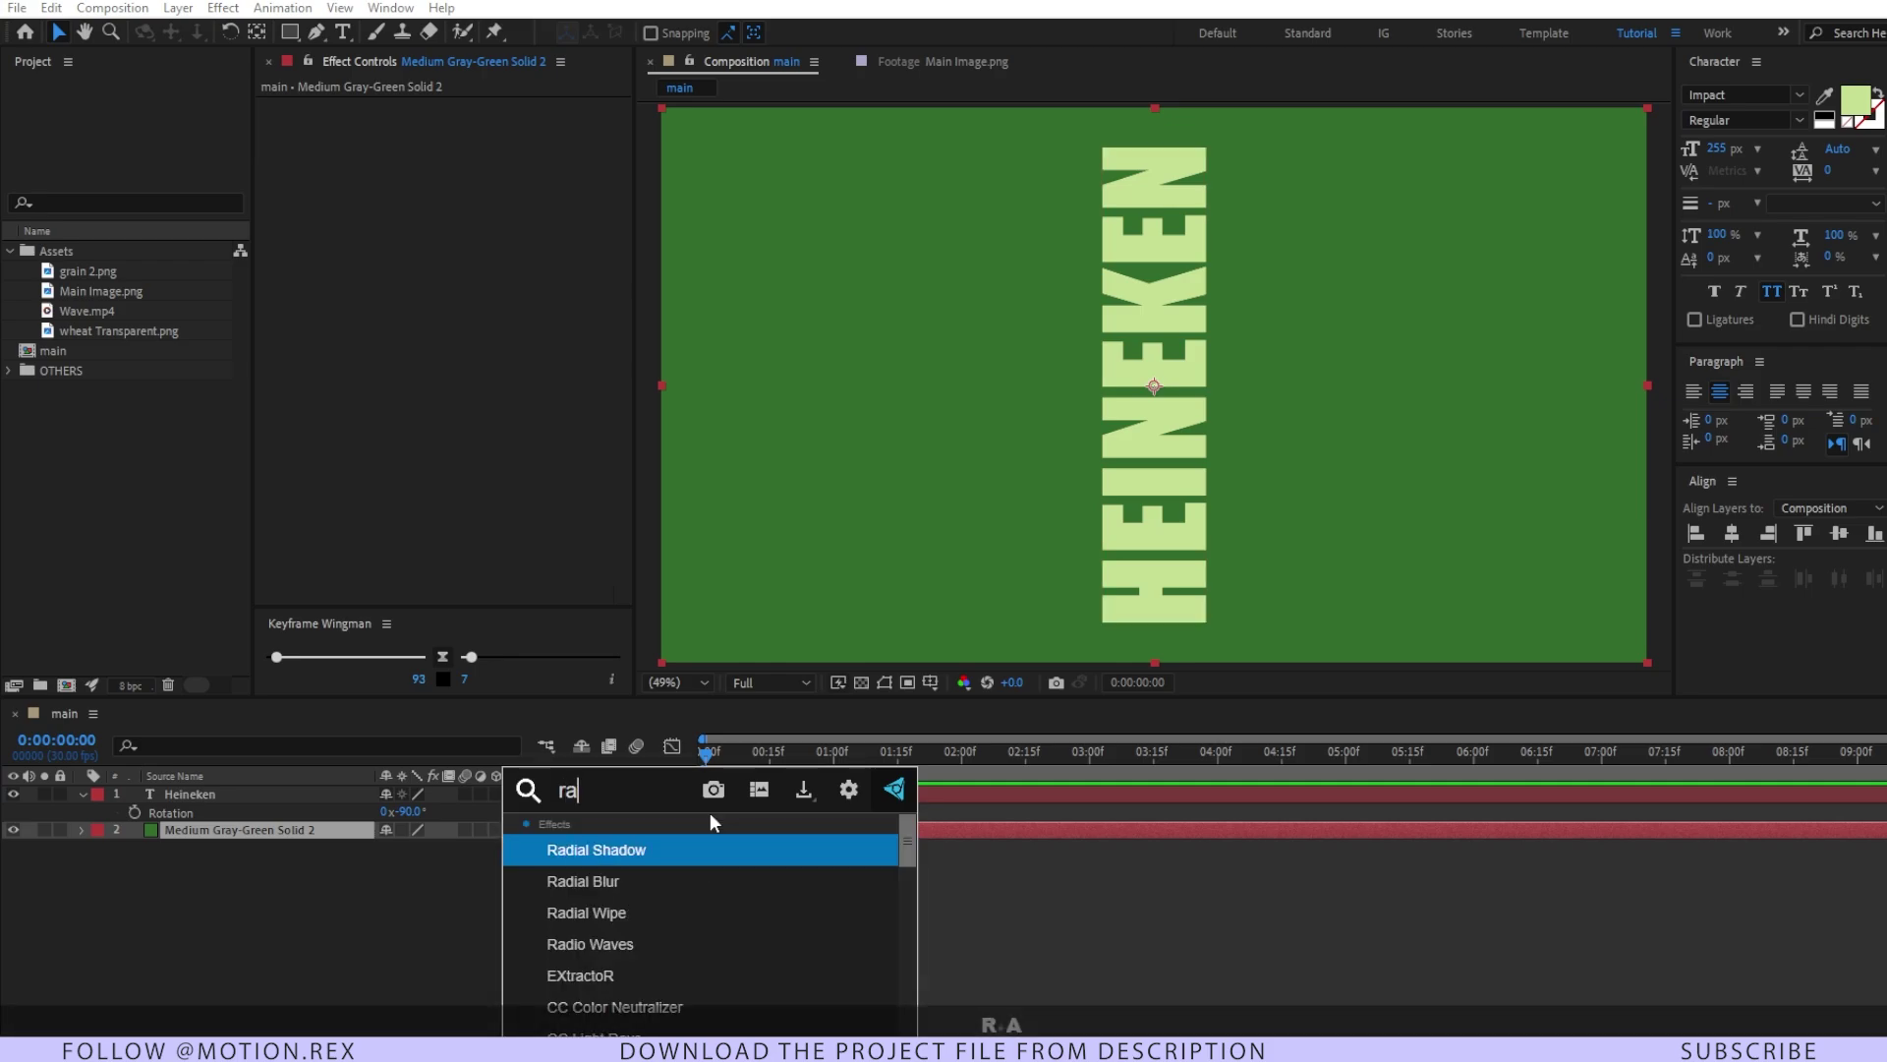
{"action": "left_click", "coordinate": [701, 847]}
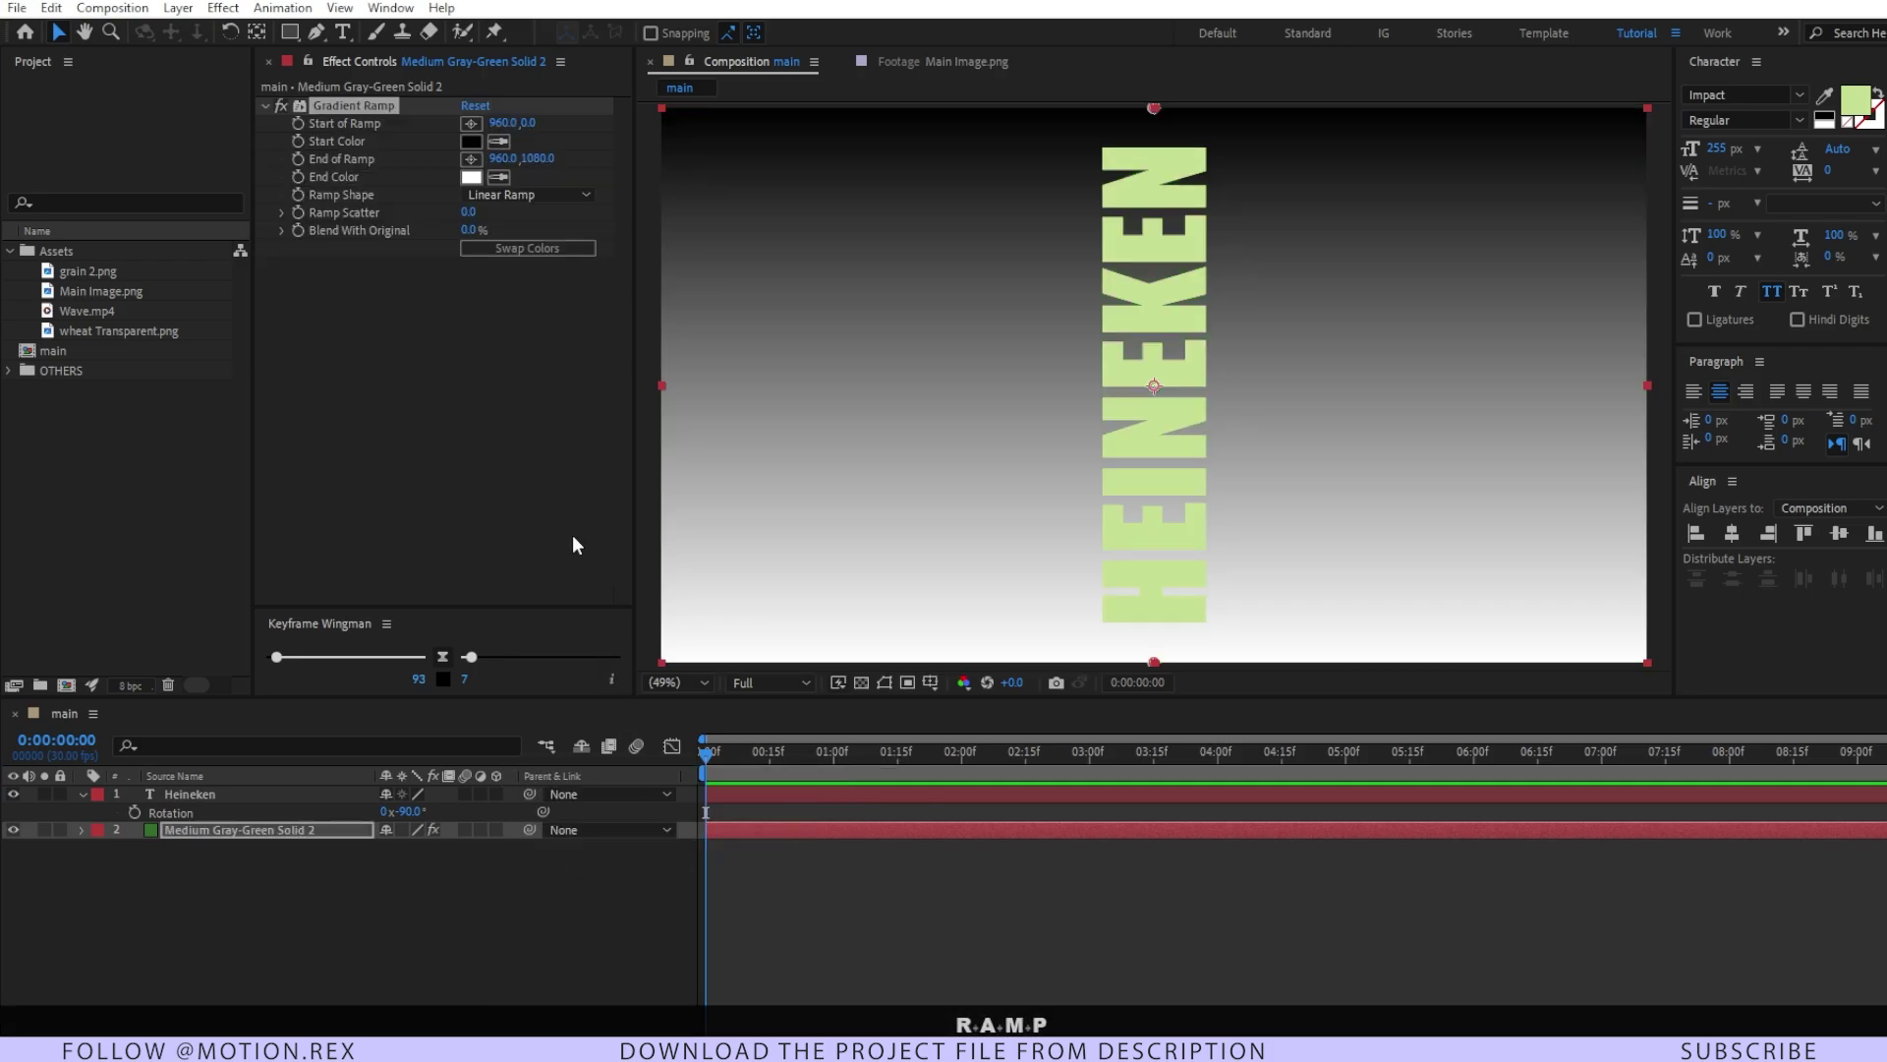
{"action": "left_click", "coordinate": [472, 141]}
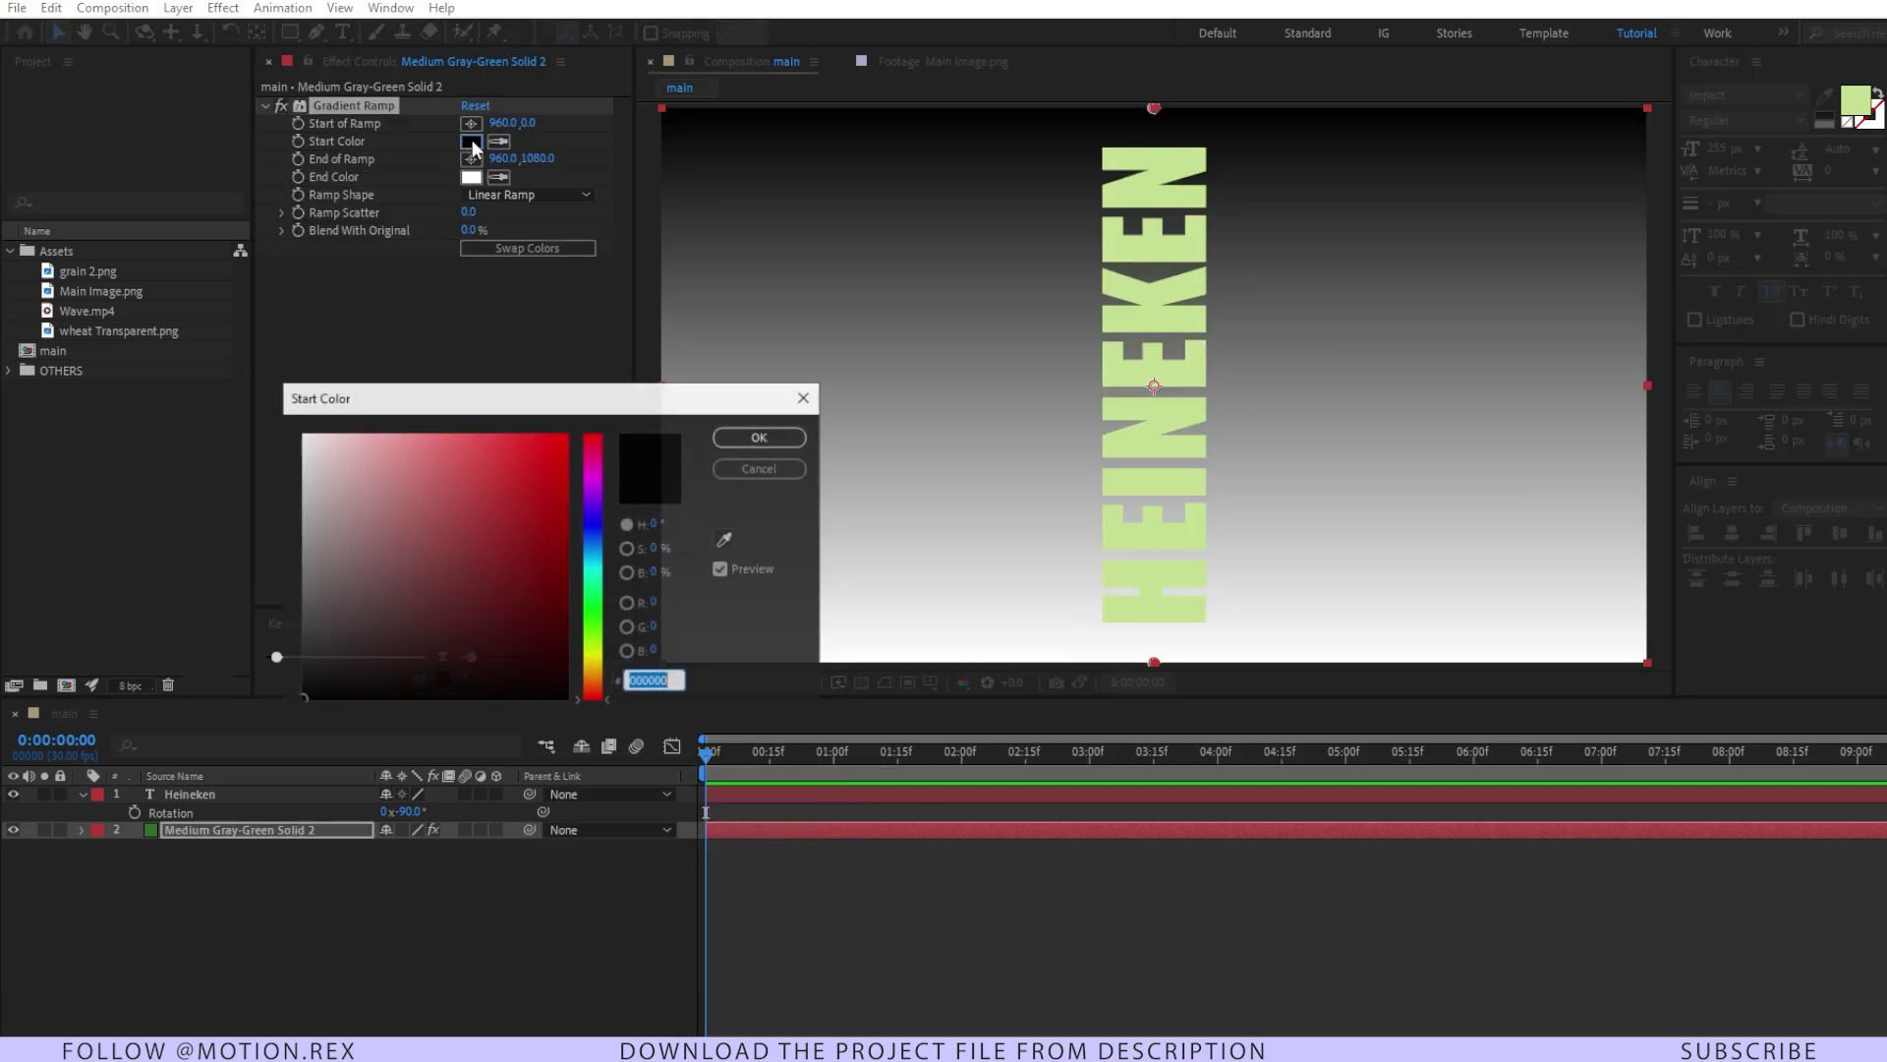
{"action": "left_click_drag", "start_coordinate": [597, 657], "coordinate": [596, 615]}
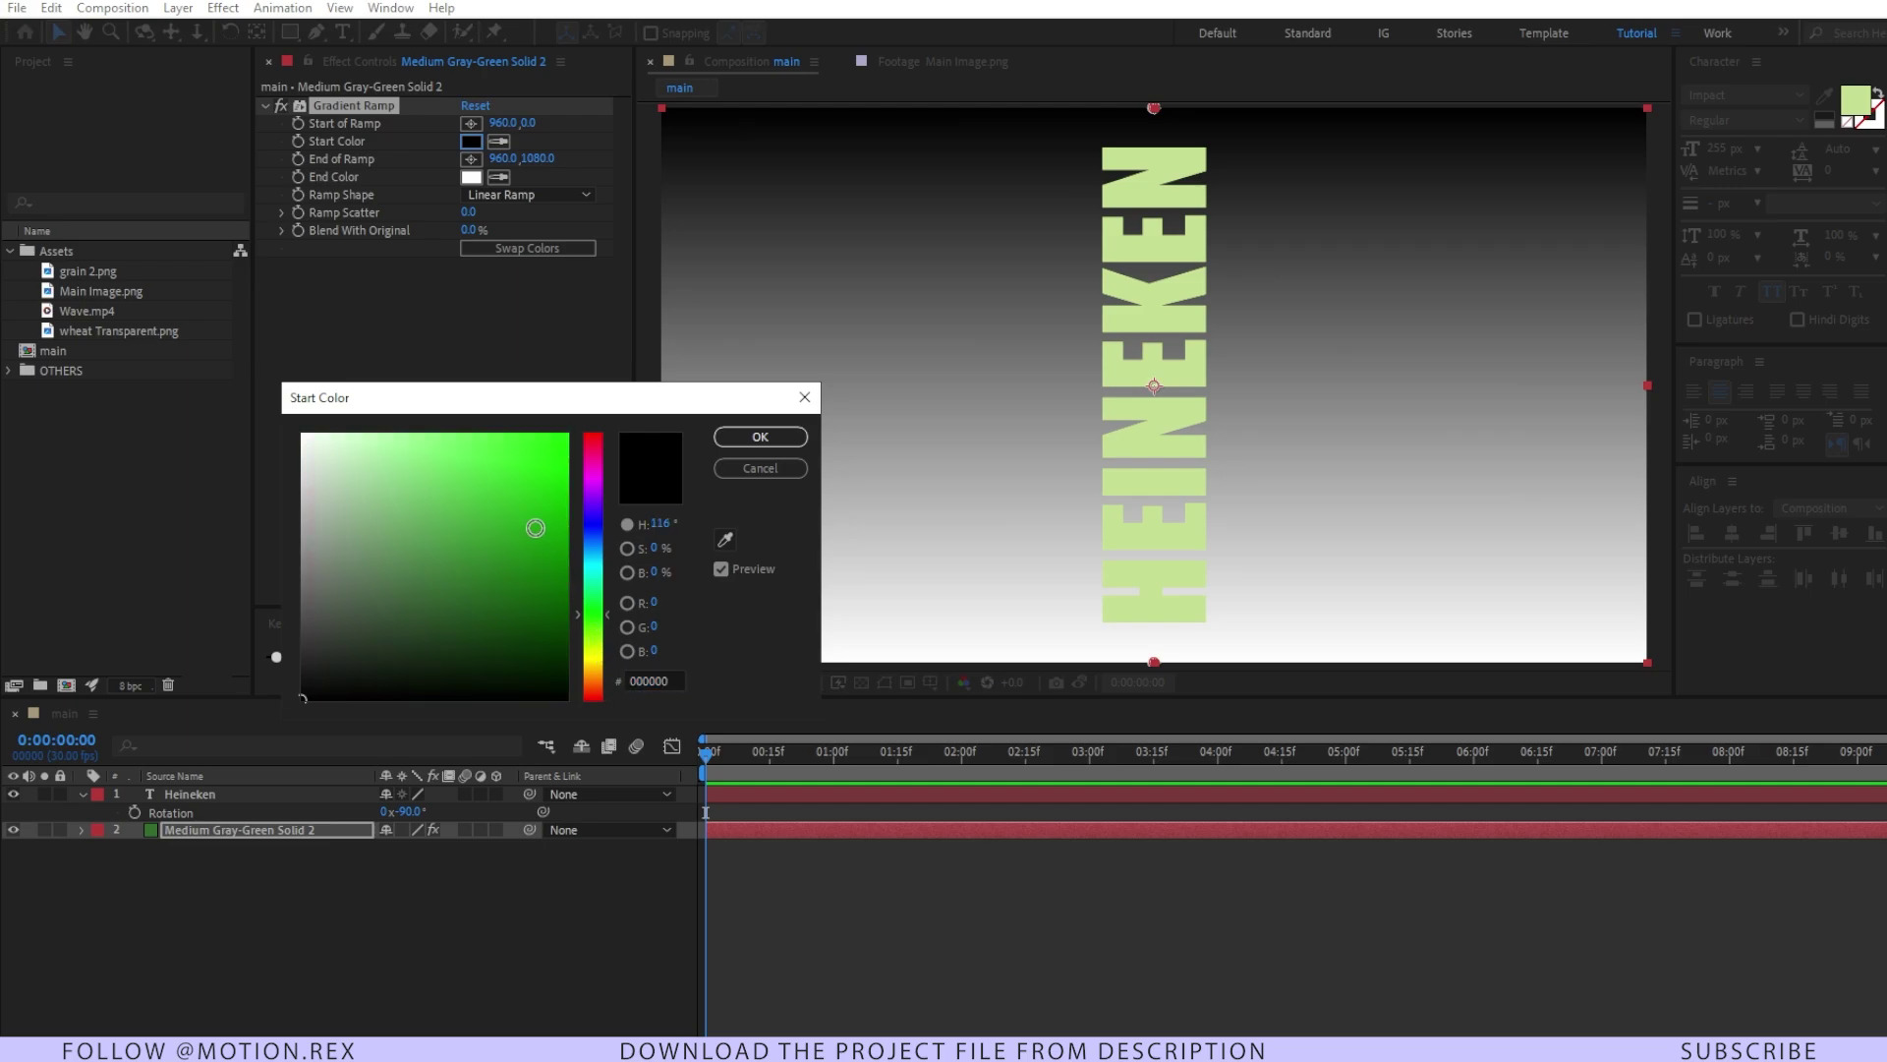
{"action": "left_click", "coordinate": [567, 439]}
{"action": "left_click", "coordinate": [759, 437]}
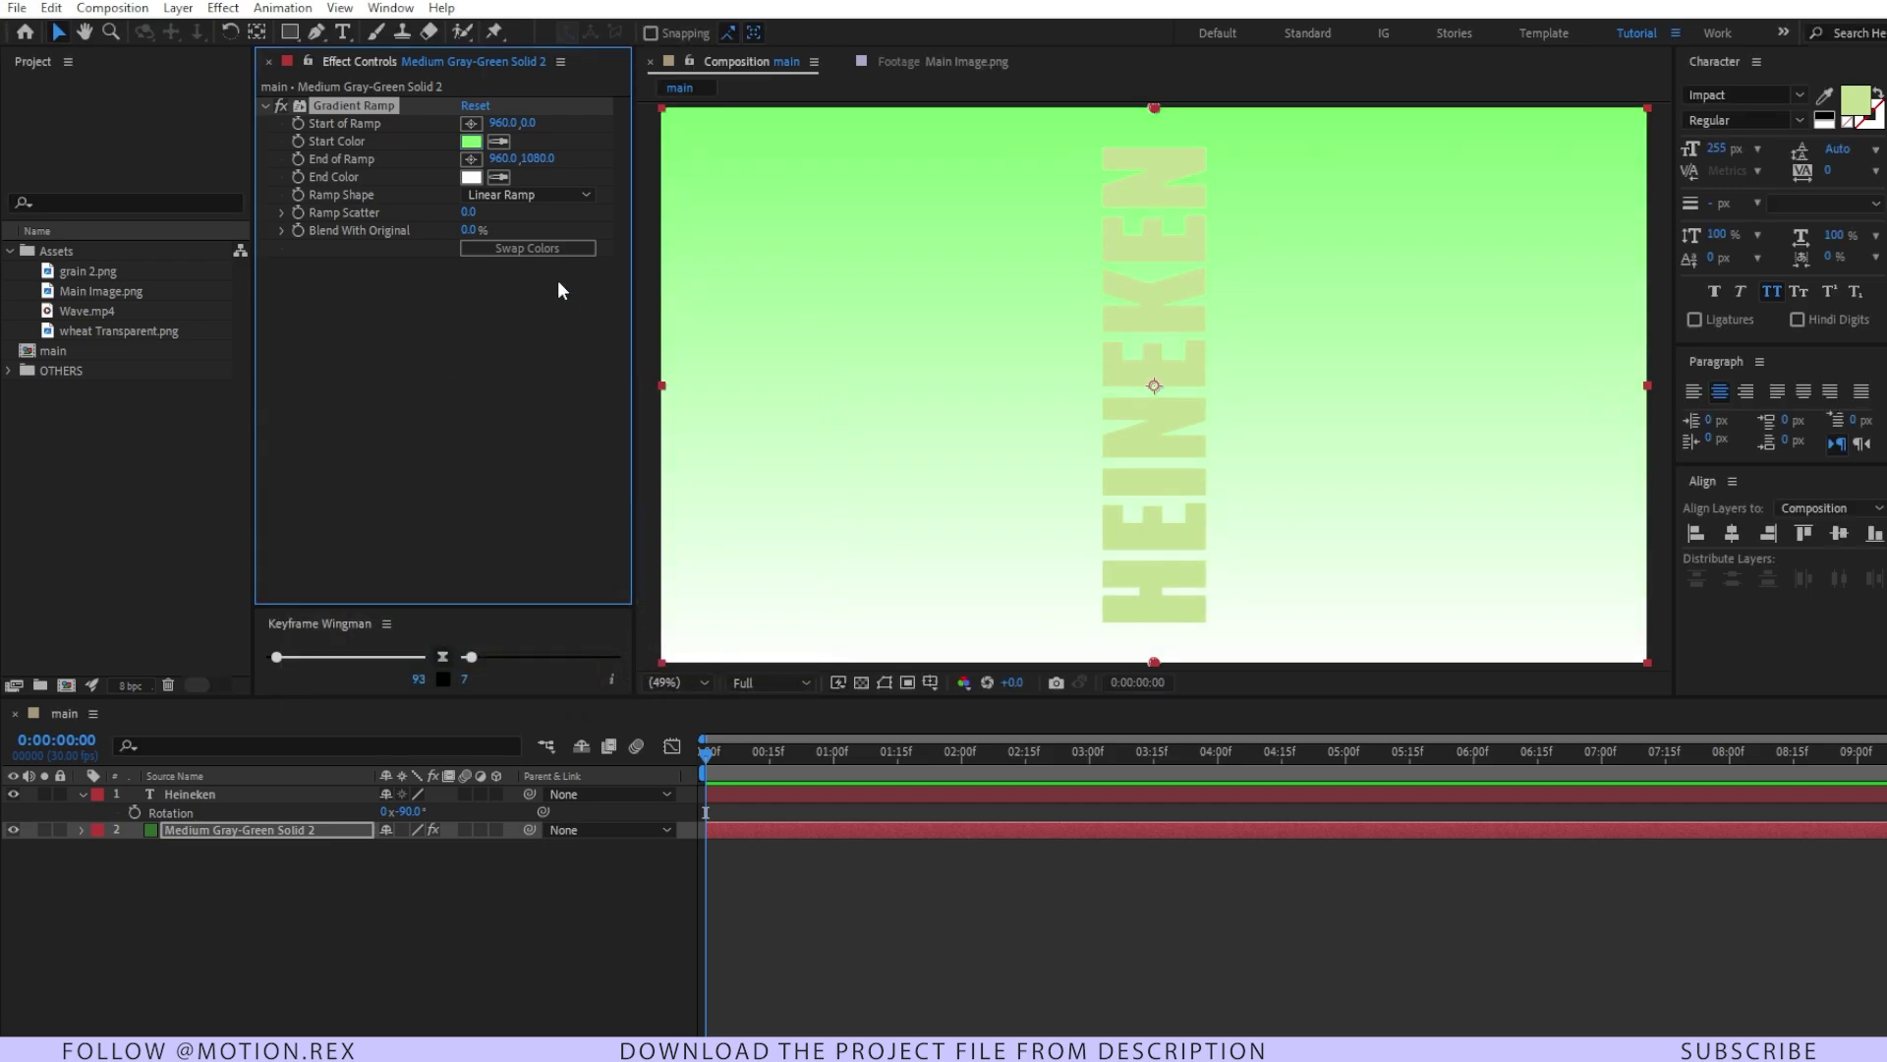
- Change the gradient to a Radial Ramp and move its start point near the frame's upper-left corner, about 82, 20
{"action": "left_click", "coordinate": [502, 195]}
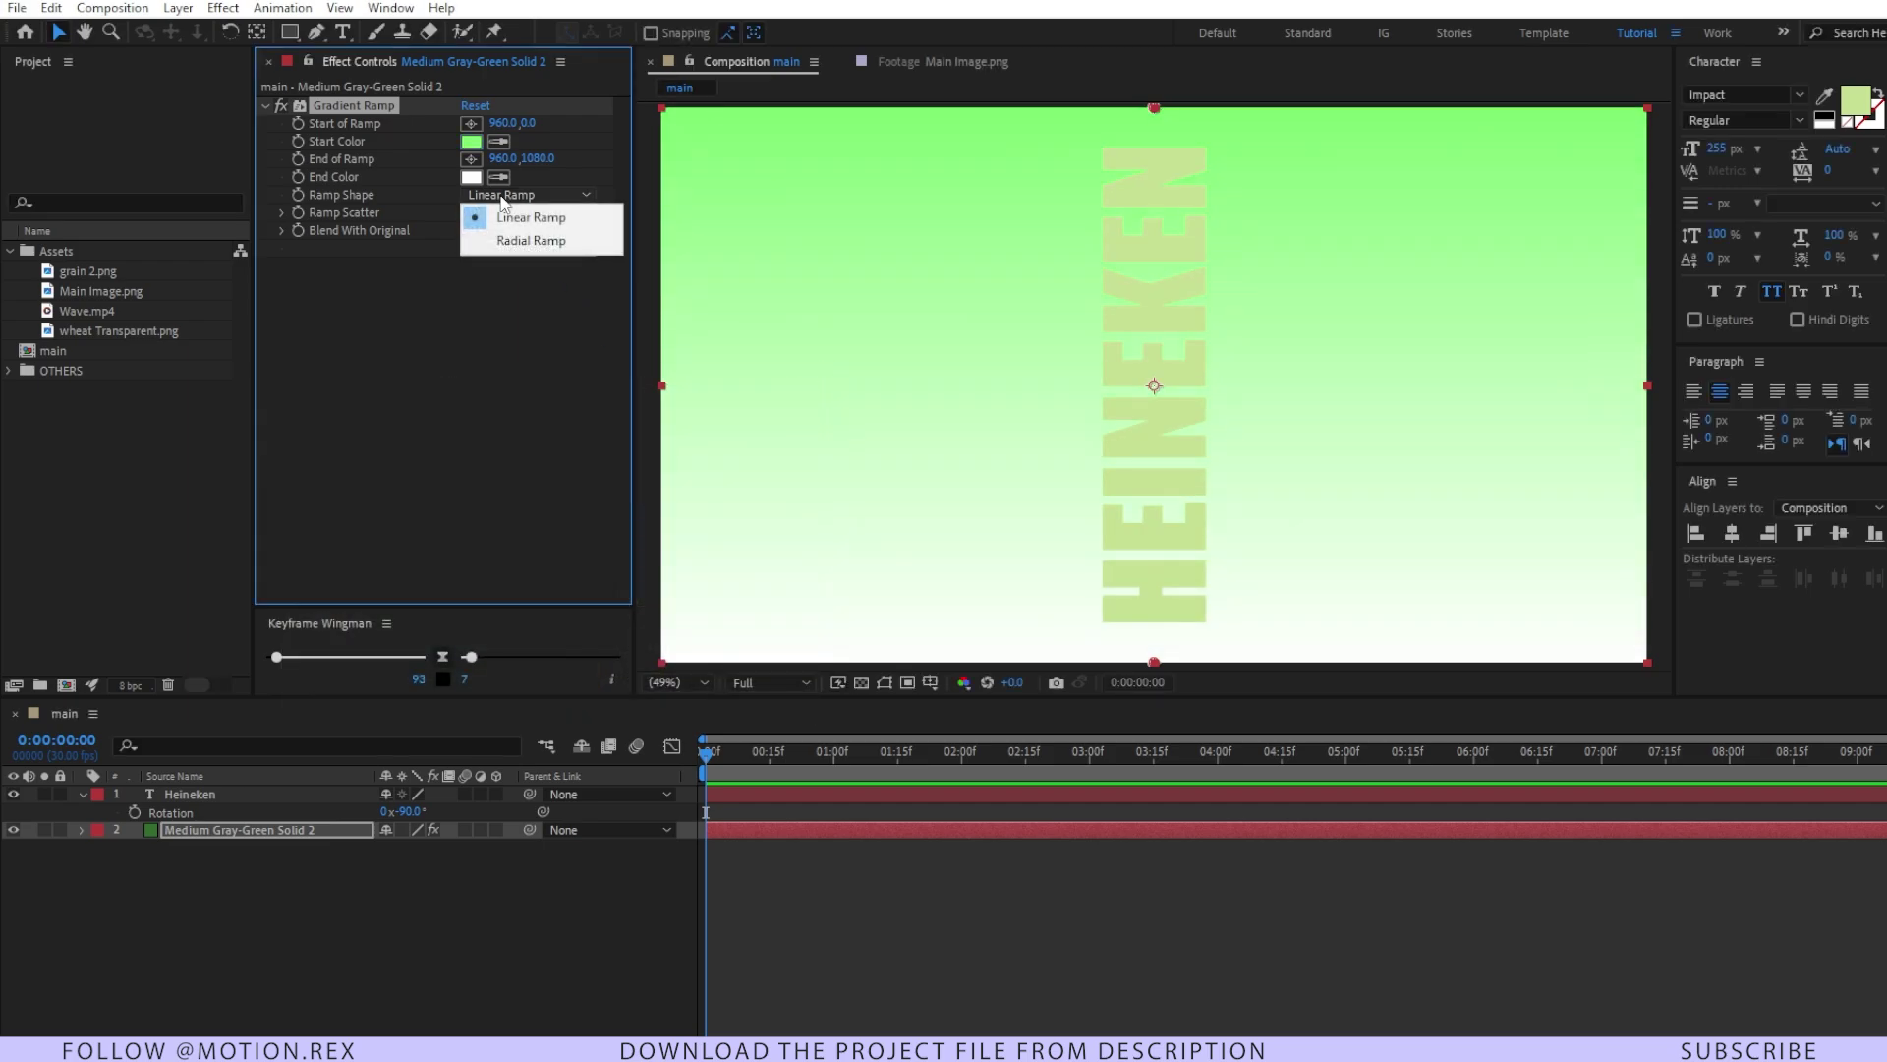
{"action": "left_click", "coordinate": [522, 243]}
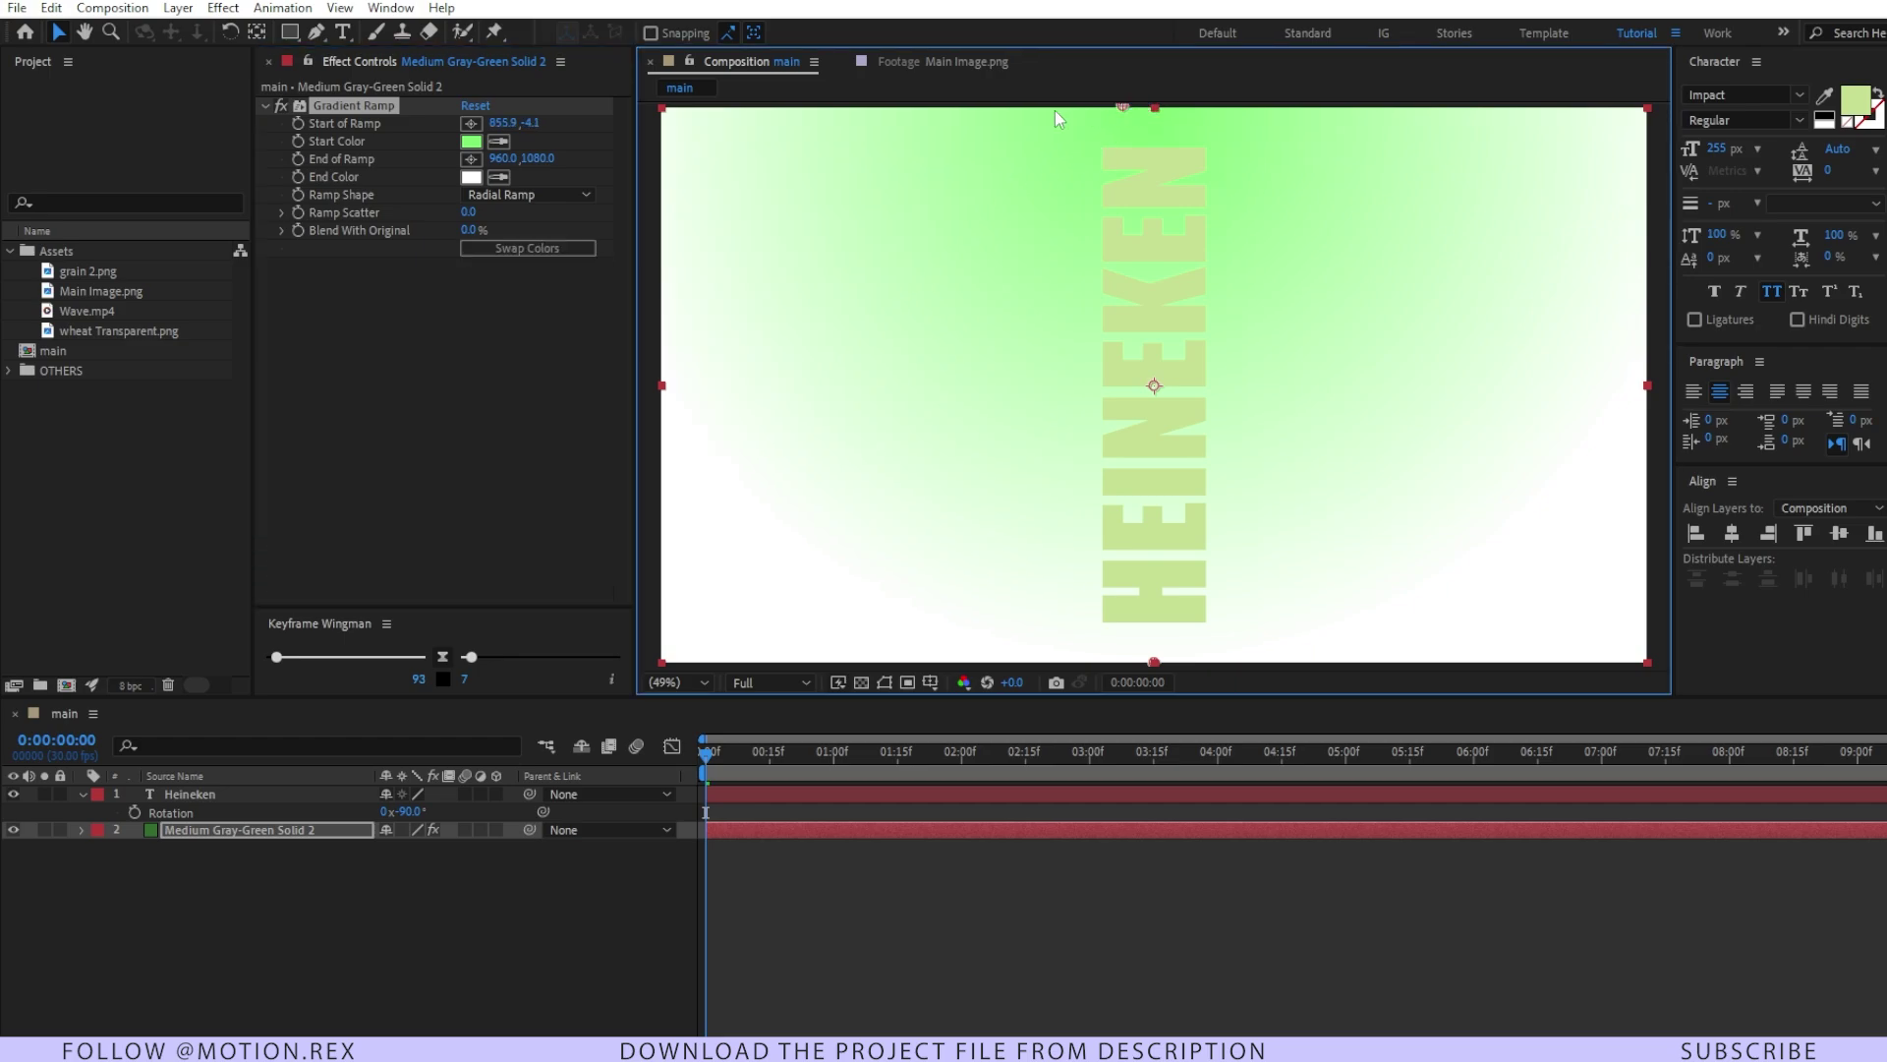
{"action": "left_click_drag", "start_coordinate": [1154, 108], "coordinate": [821, 133]}
- Set the ramp's end color to dark green 031E03 and move its end point toward the frame's lower-right corner, about 1682, 993
{"action": "left_click", "coordinate": [471, 177]}
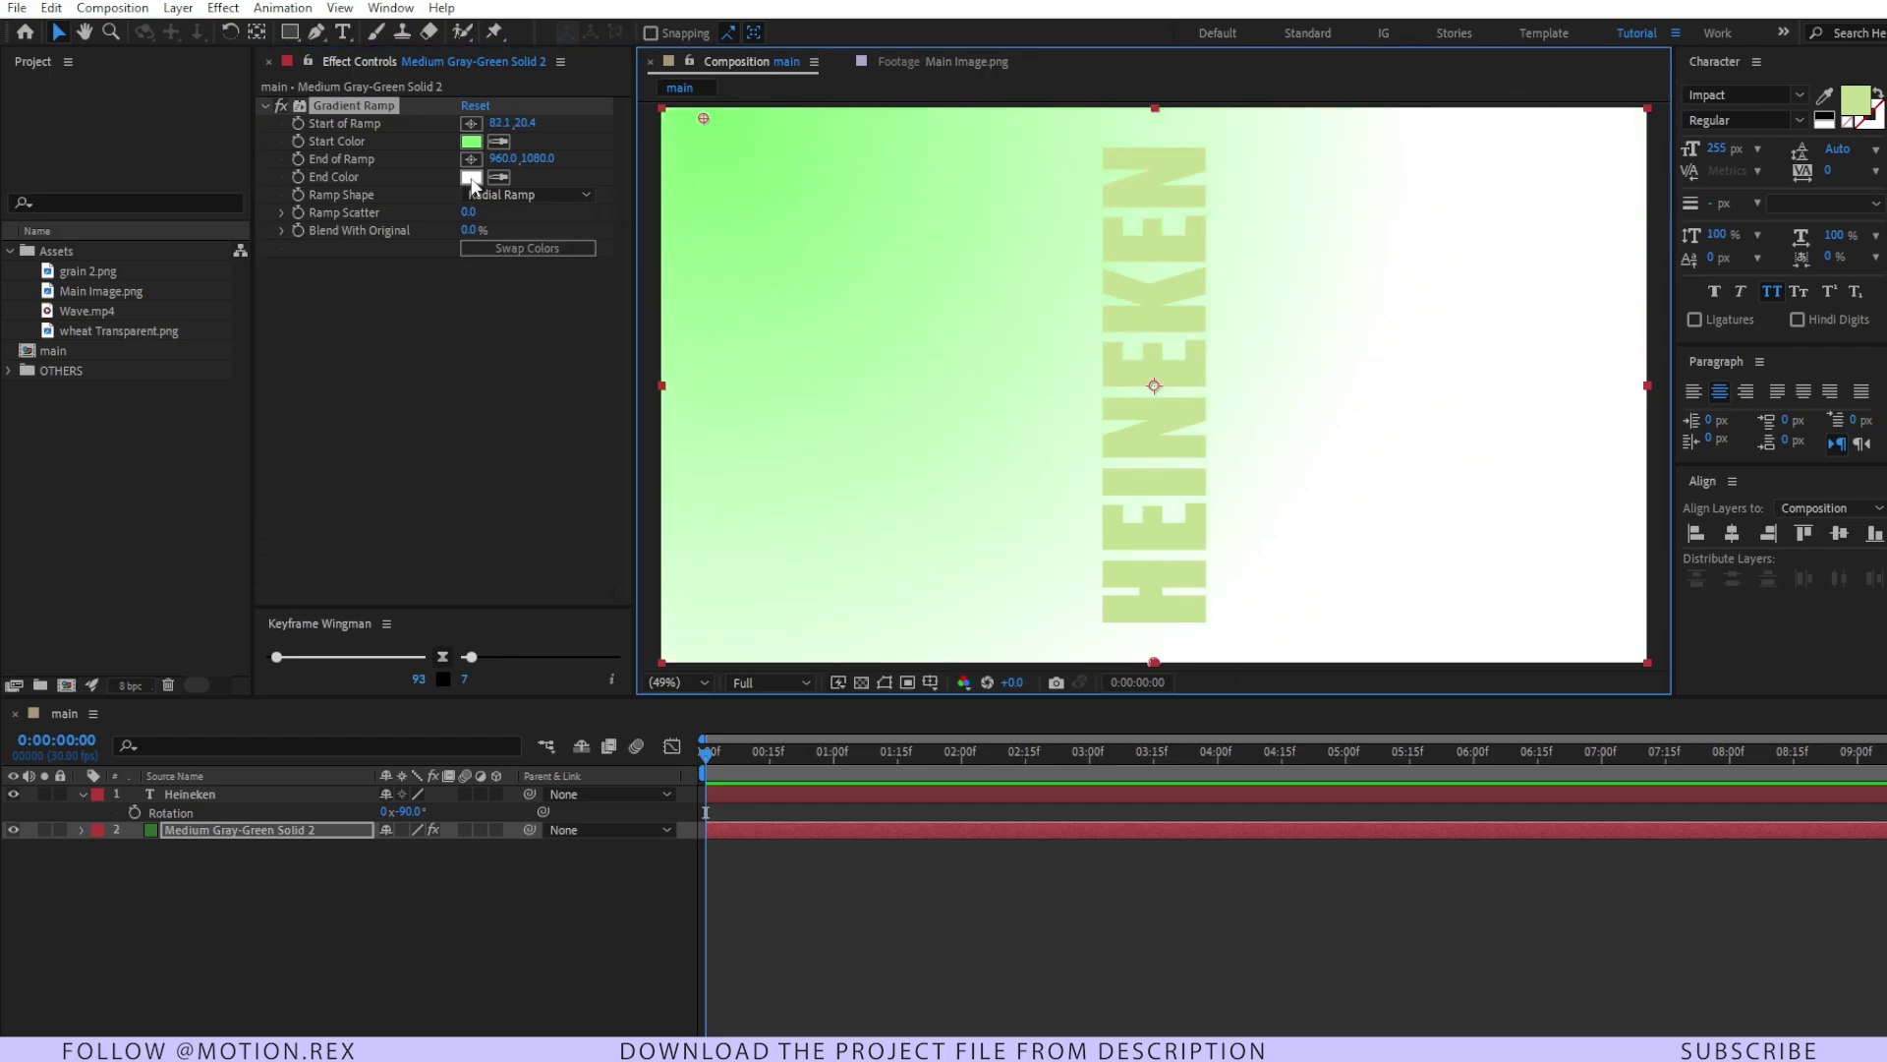
{"action": "left_click_drag", "start_coordinate": [588, 639], "coordinate": [544, 669]}
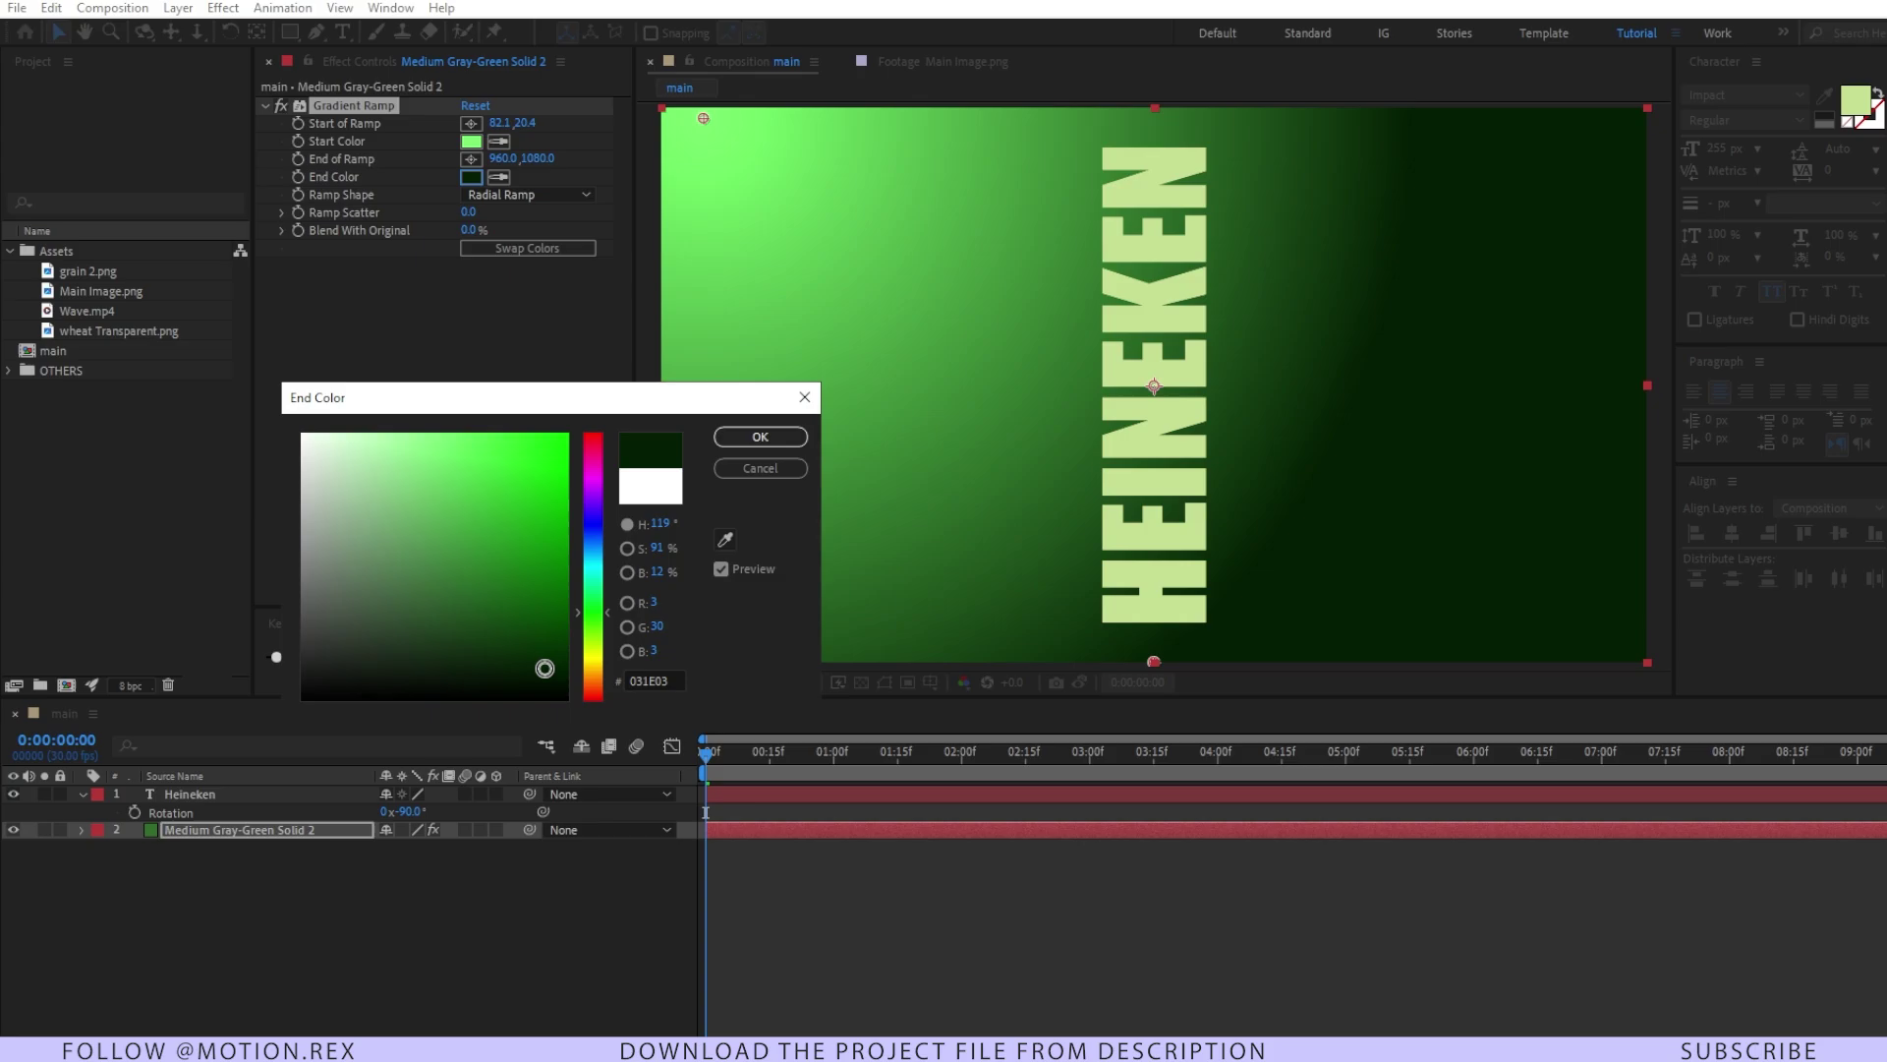
{"action": "key", "text": "Return"}
{"action": "left_click_drag", "start_coordinate": [1155, 666], "coordinate": [1592, 656]}
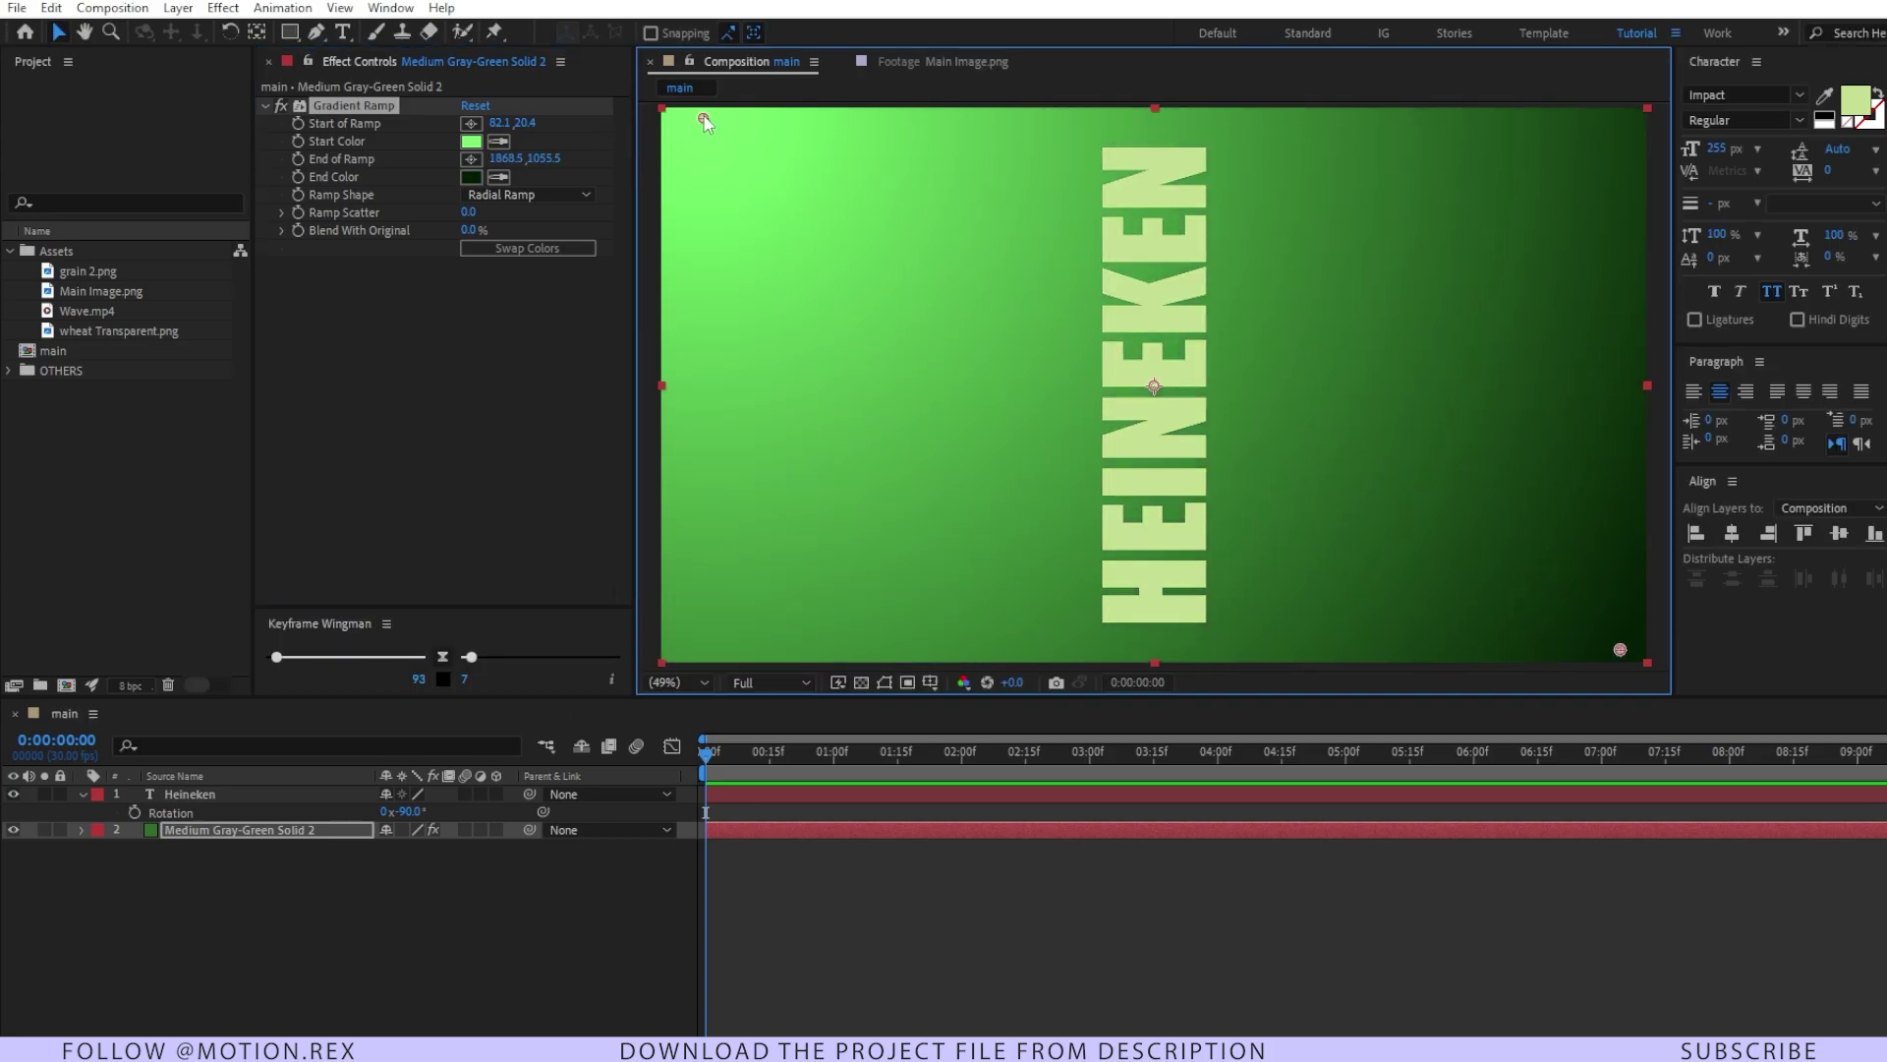
- Rename the gradient solid as BG and set its Ramp Scatter to 33
{"action": "left_click", "coordinate": [209, 824]}
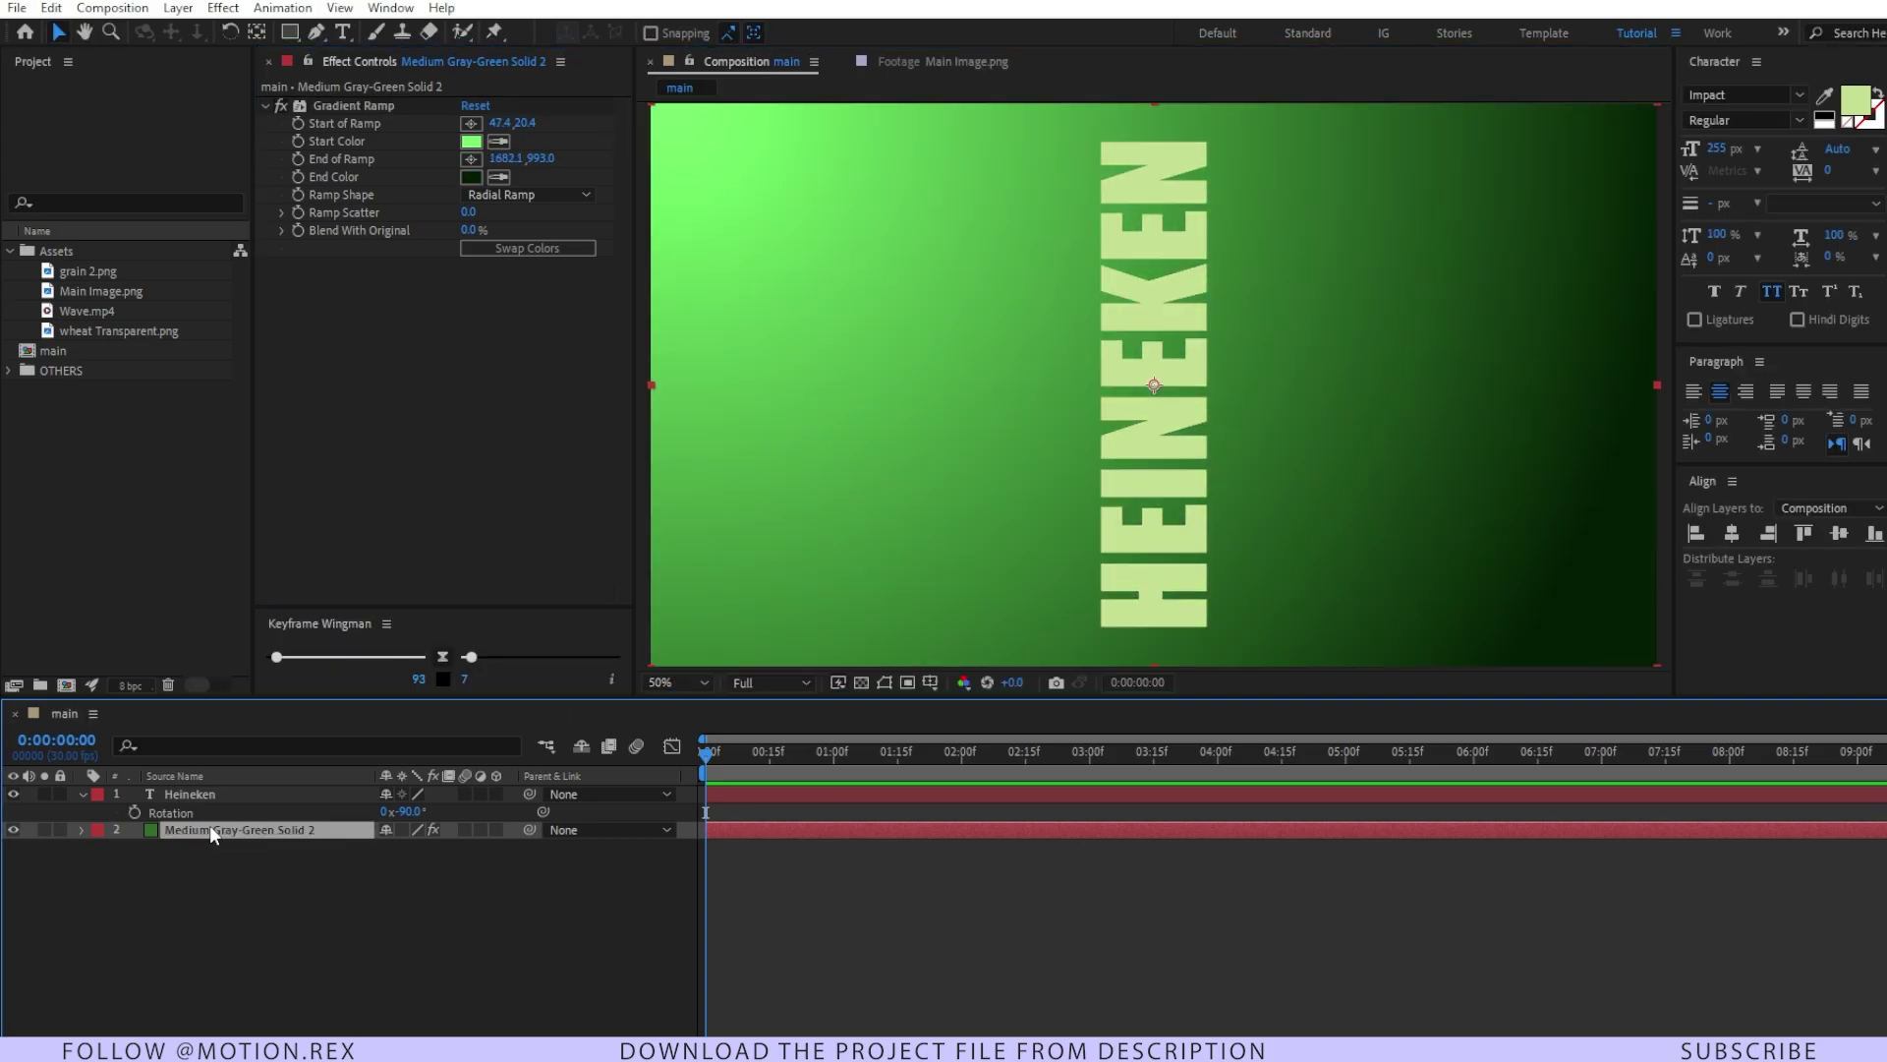
{"action": "key", "text": "Return"}
{"action": "type", "text": "BG"}
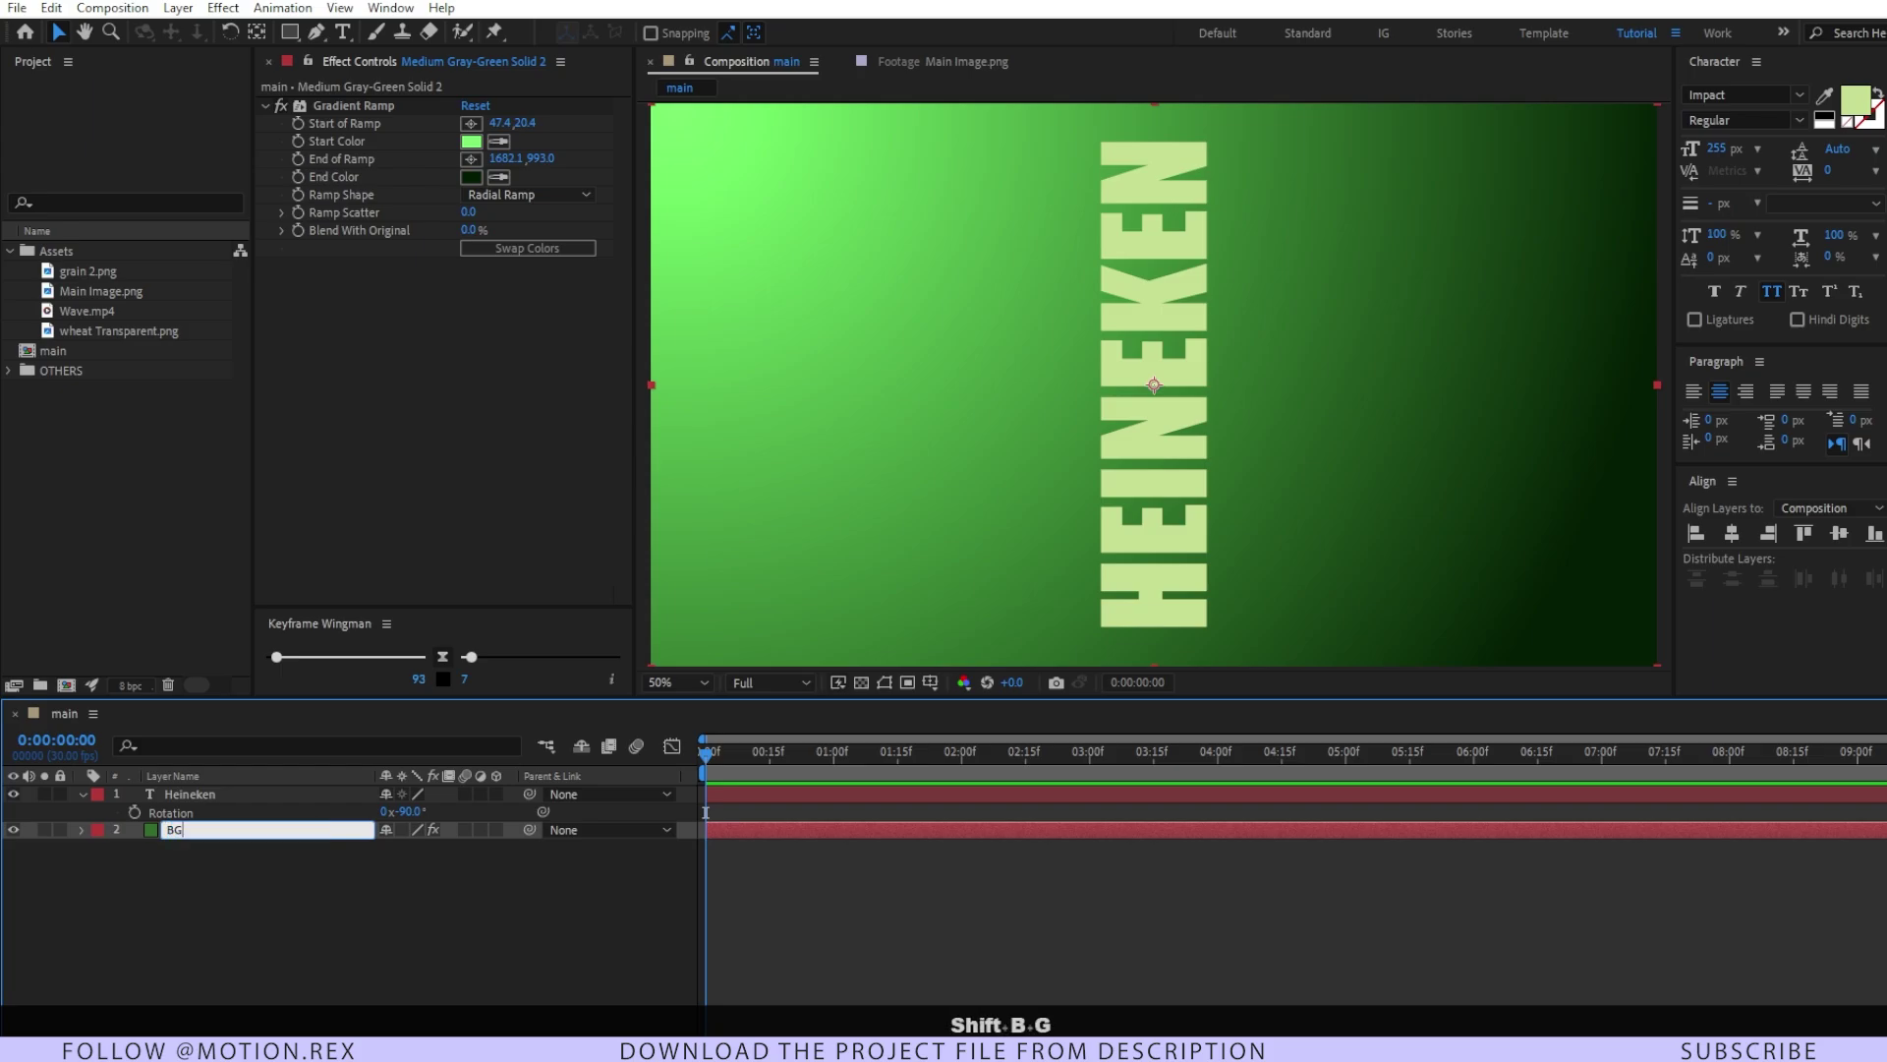
{"action": "key", "text": "Return"}
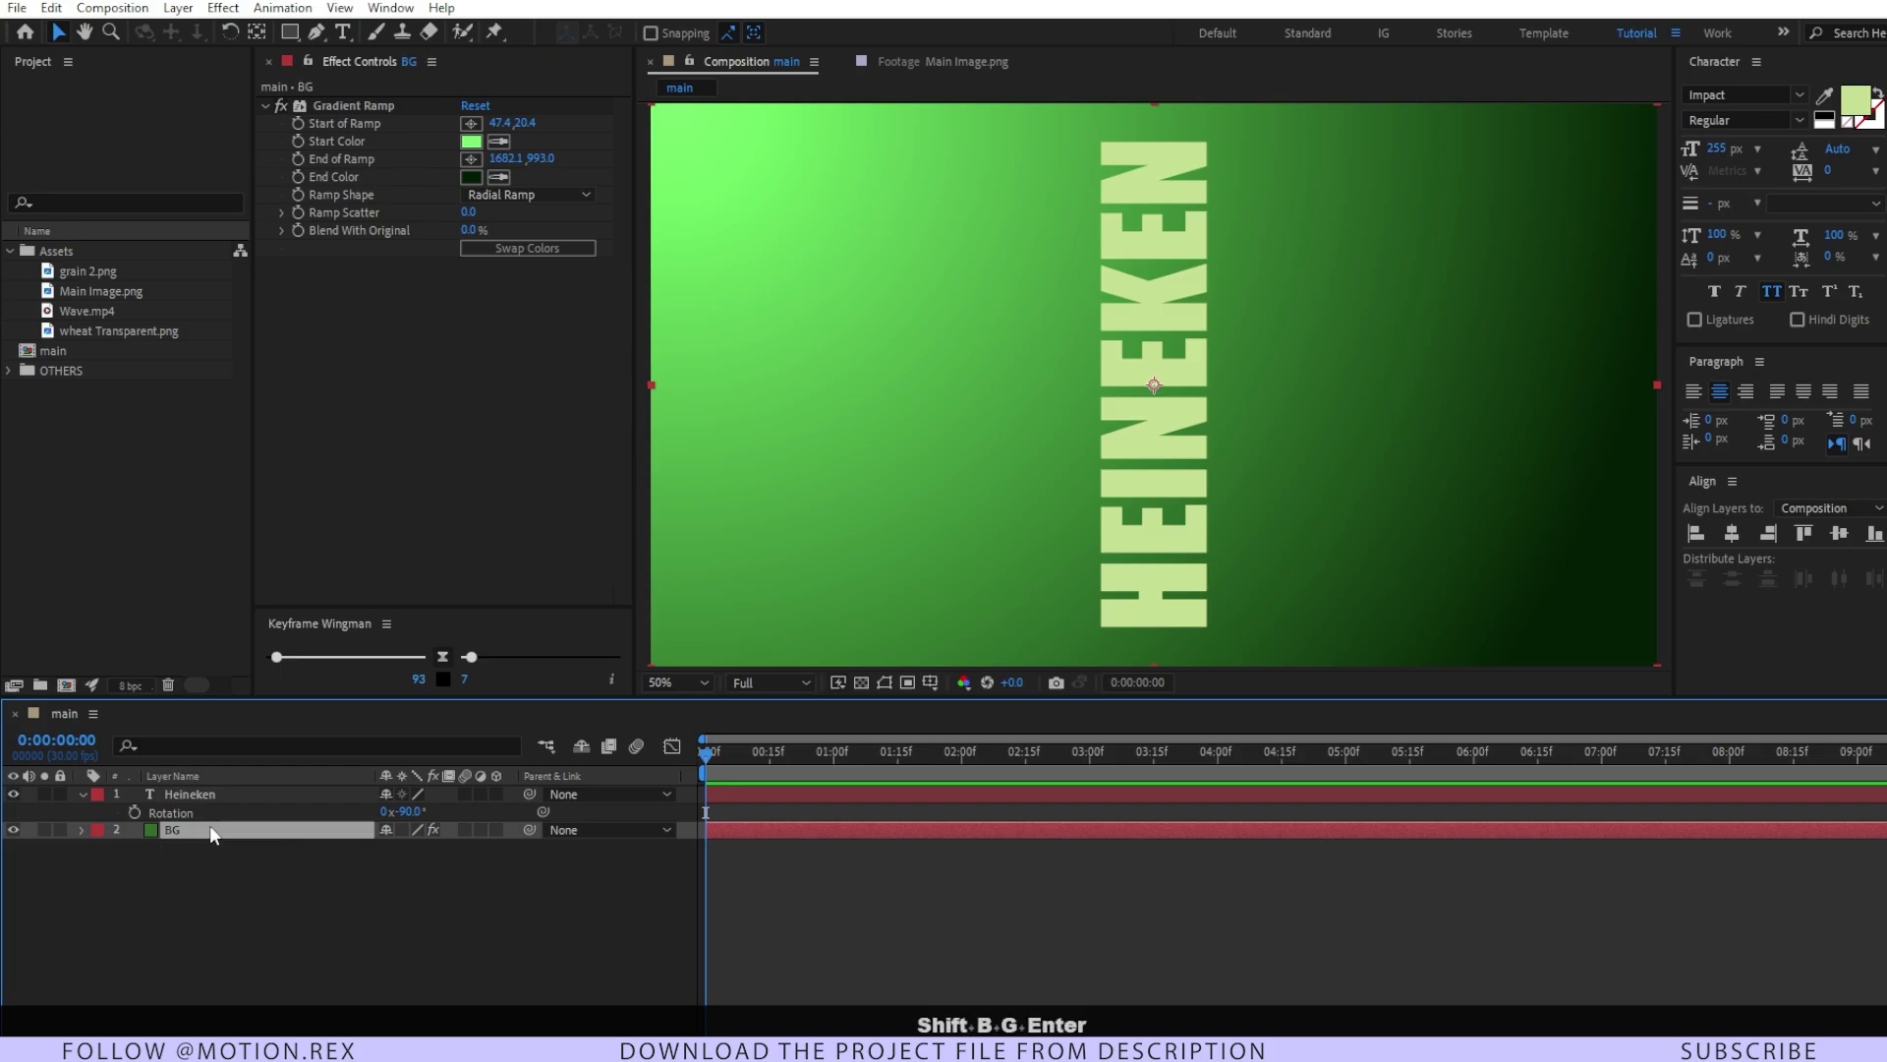
{"action": "left_click", "coordinate": [336, 241]}
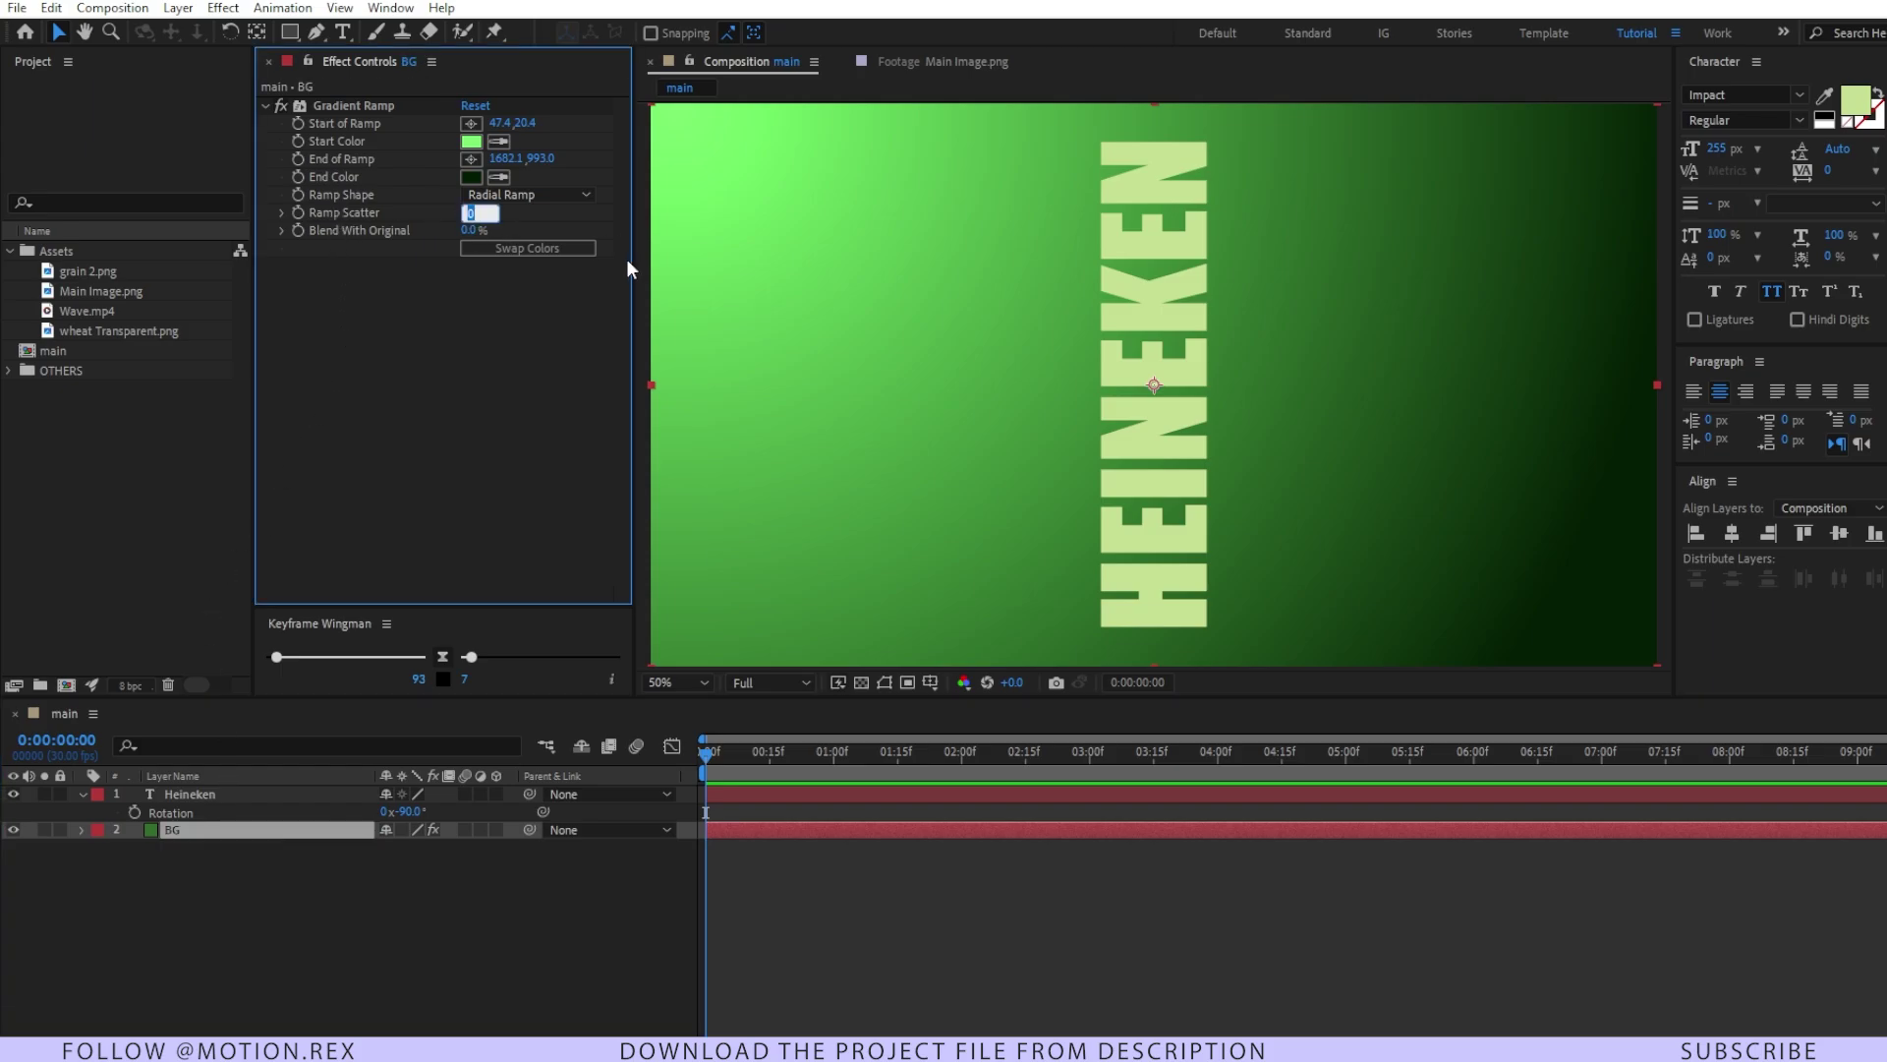
{"action": "type", "text": "33"}
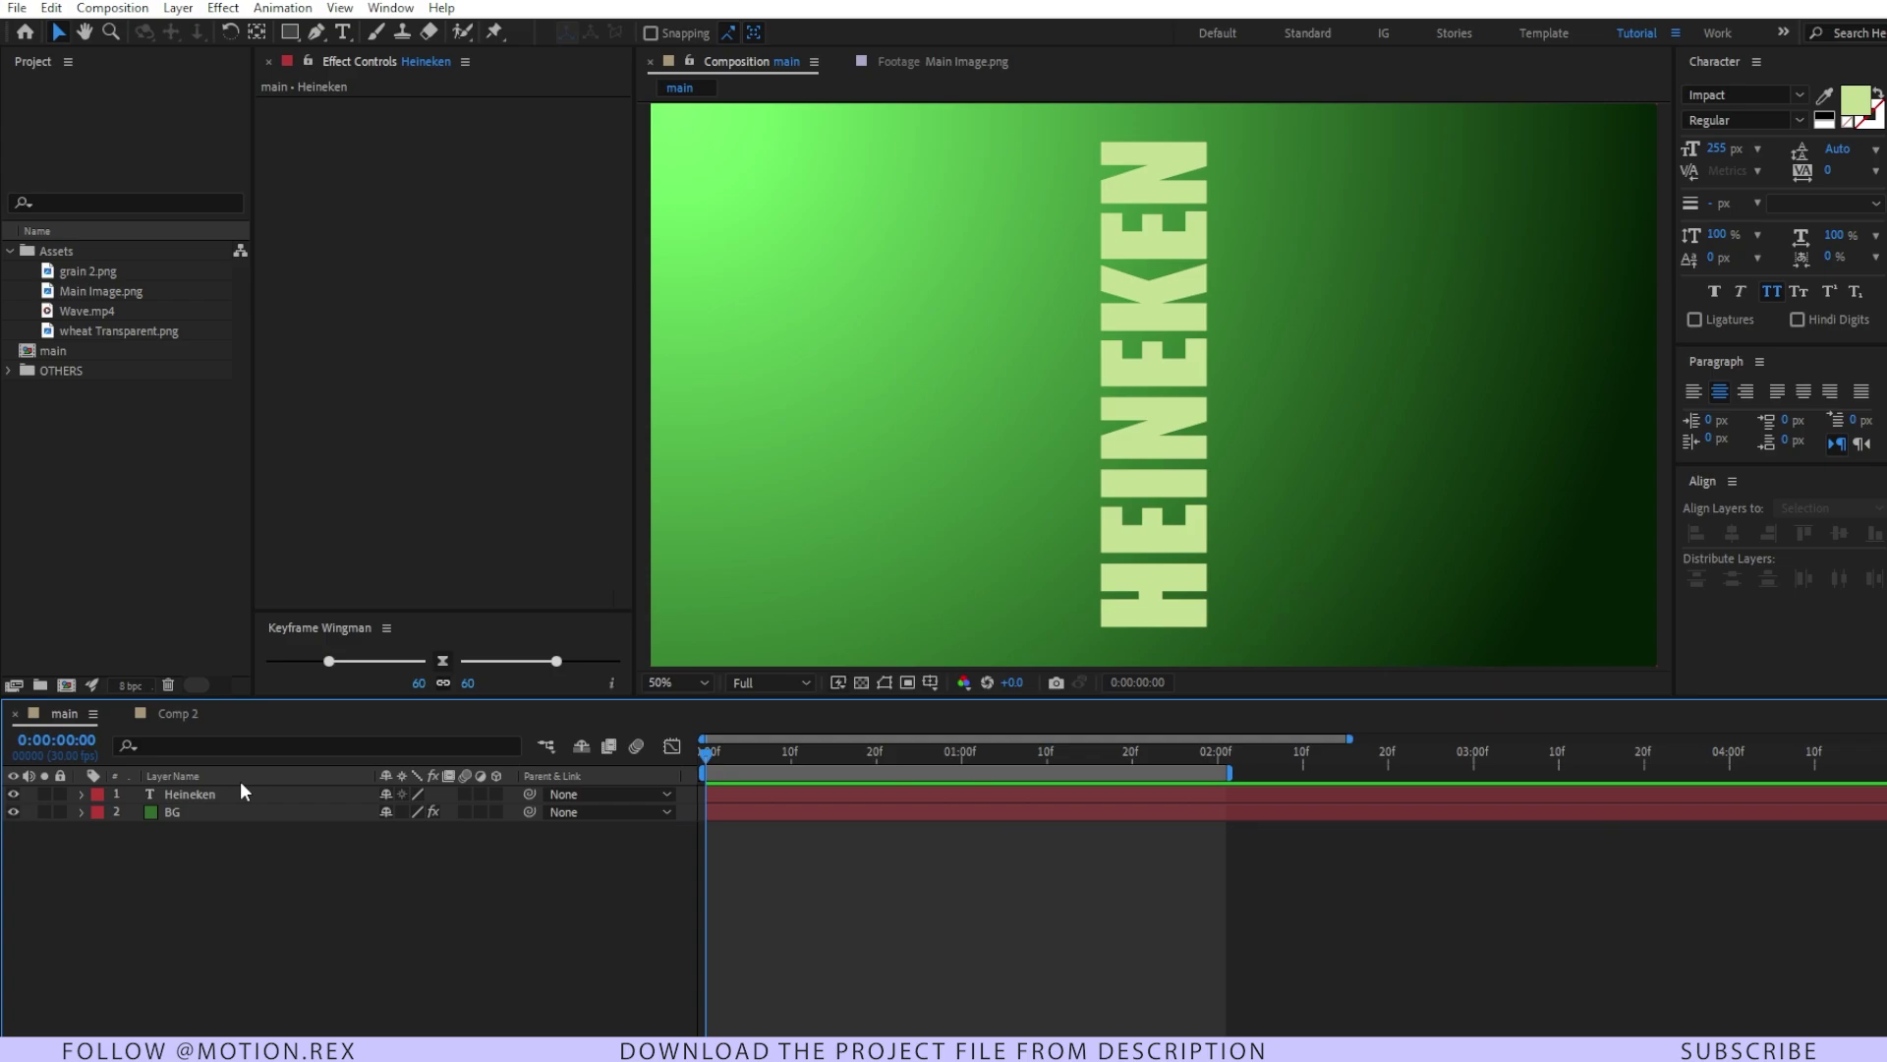
- Add a Tracking animator to the Heineken text and set its Tracking Amount to 510
{"action": "left_click", "coordinate": [223, 792]}
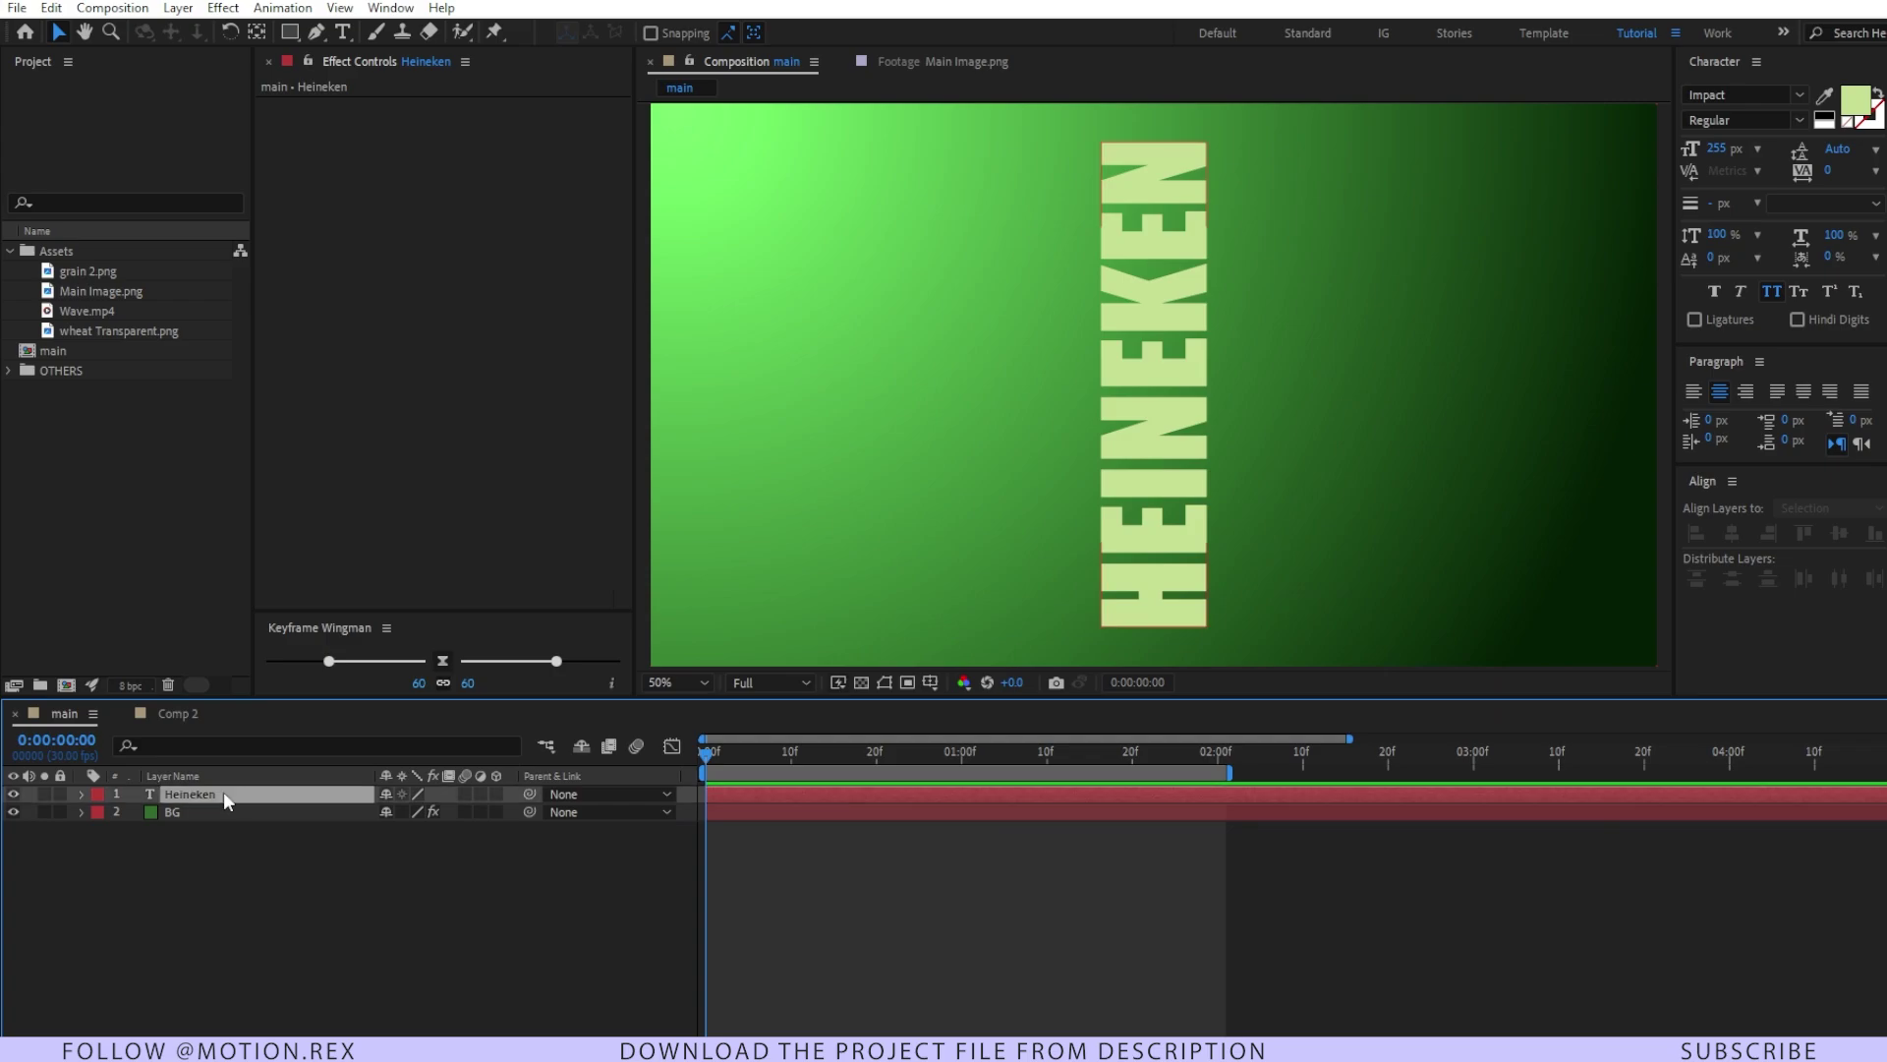
{"action": "left_click", "coordinate": [82, 794]}
{"action": "left_click", "coordinate": [506, 813]}
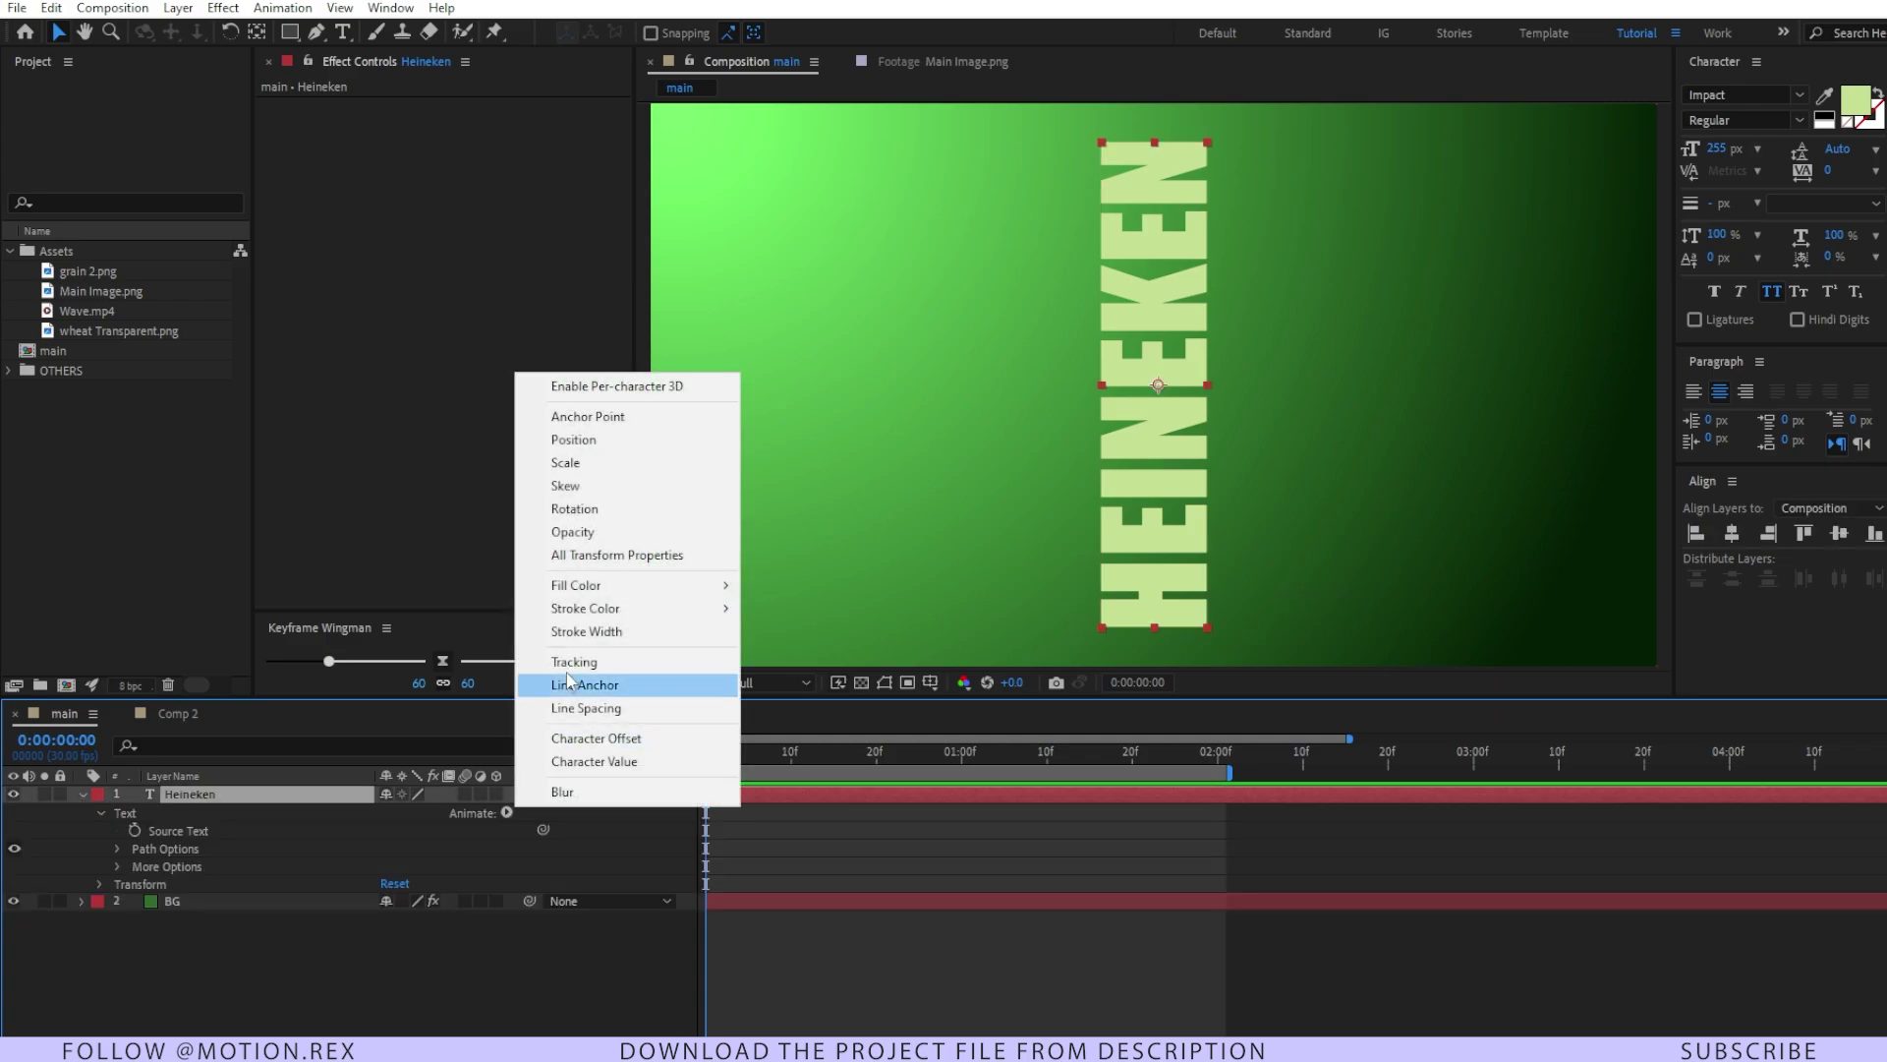
{"action": "left_click", "coordinate": [570, 658]}
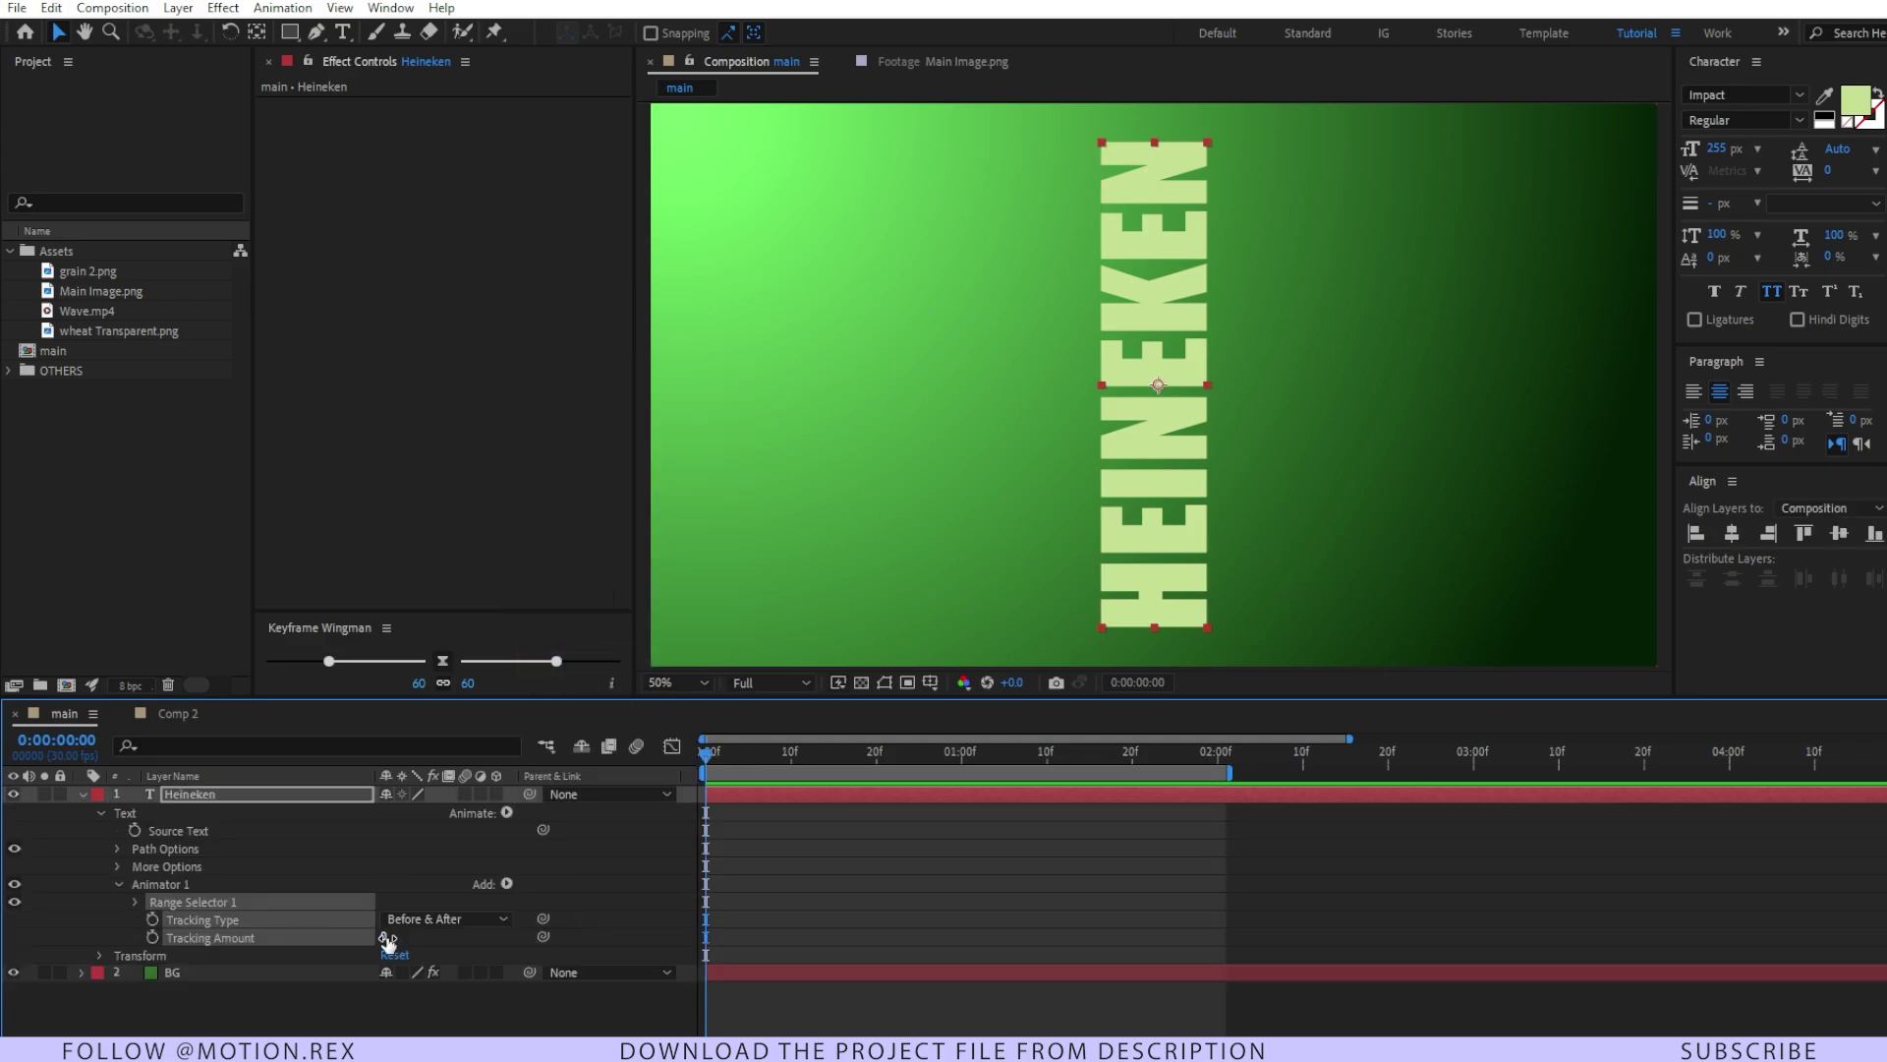
{"action": "left_click_drag", "start_coordinate": [386, 938], "coordinate": [594, 933]}
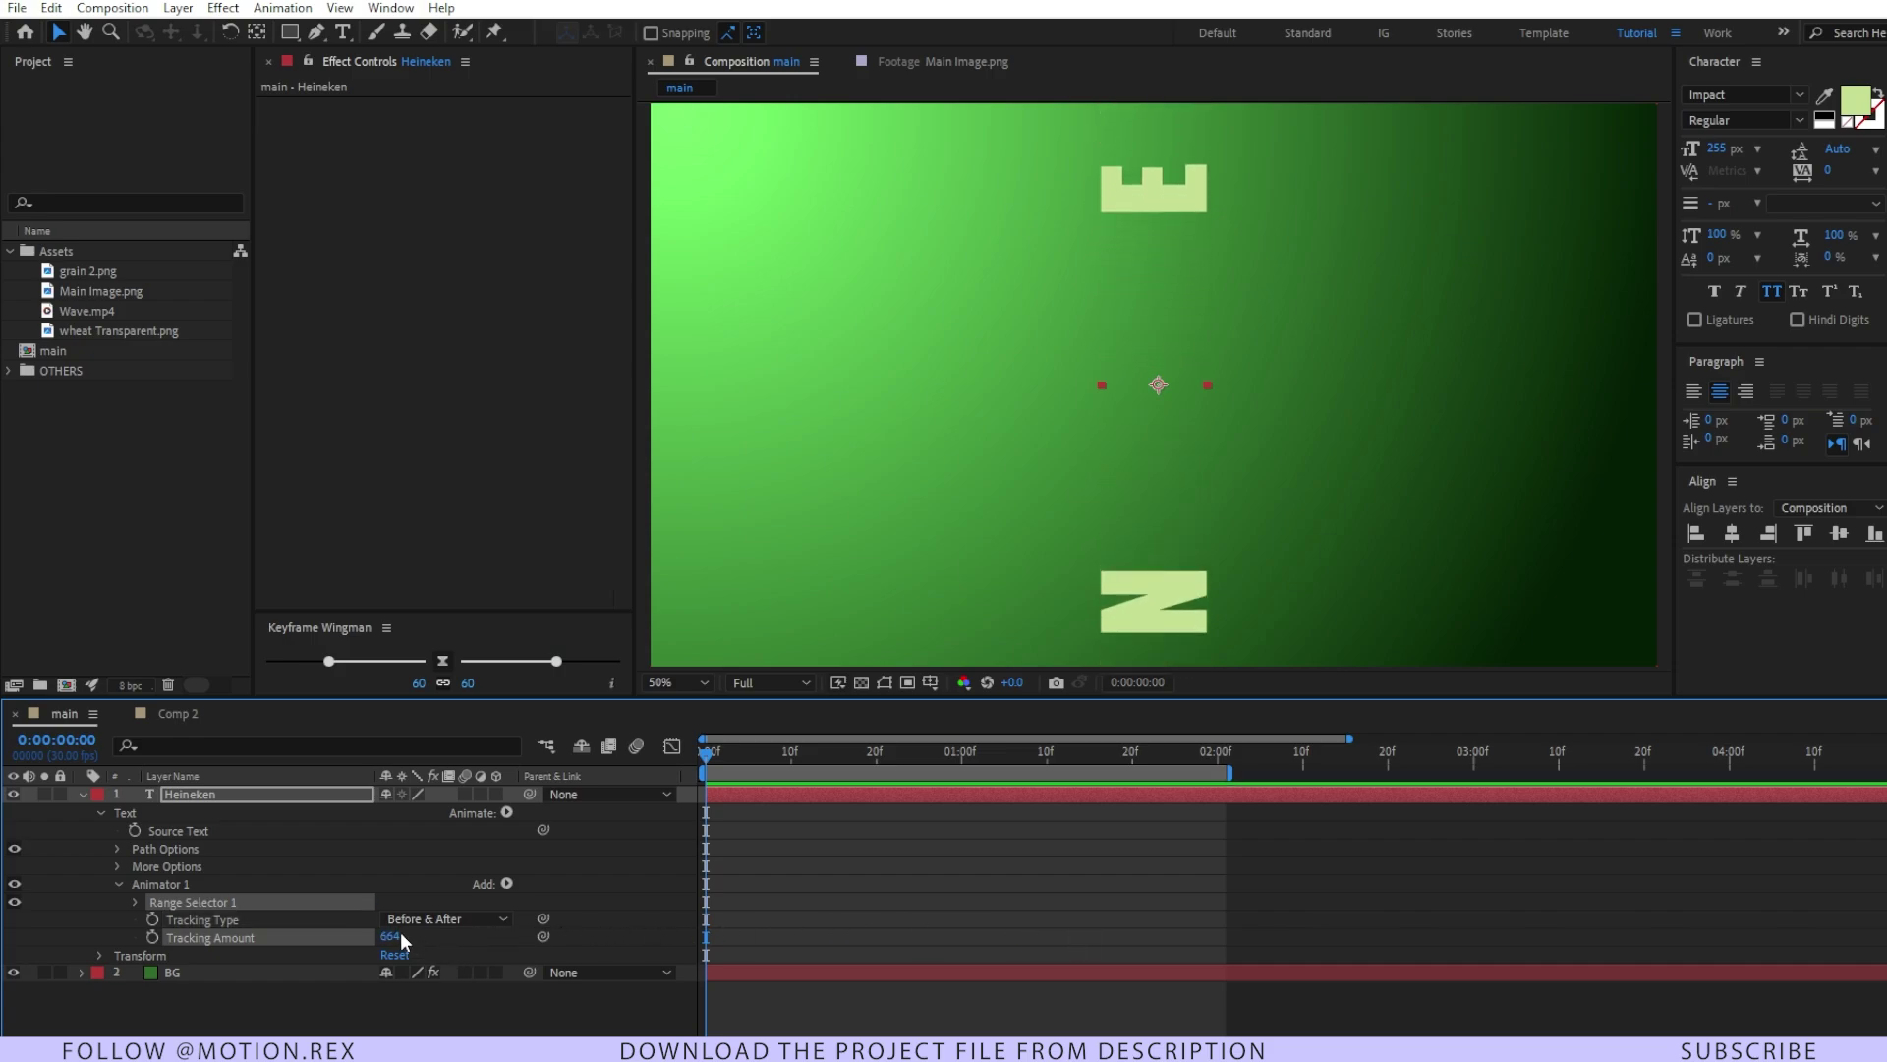
{"action": "type", "text": "510"}
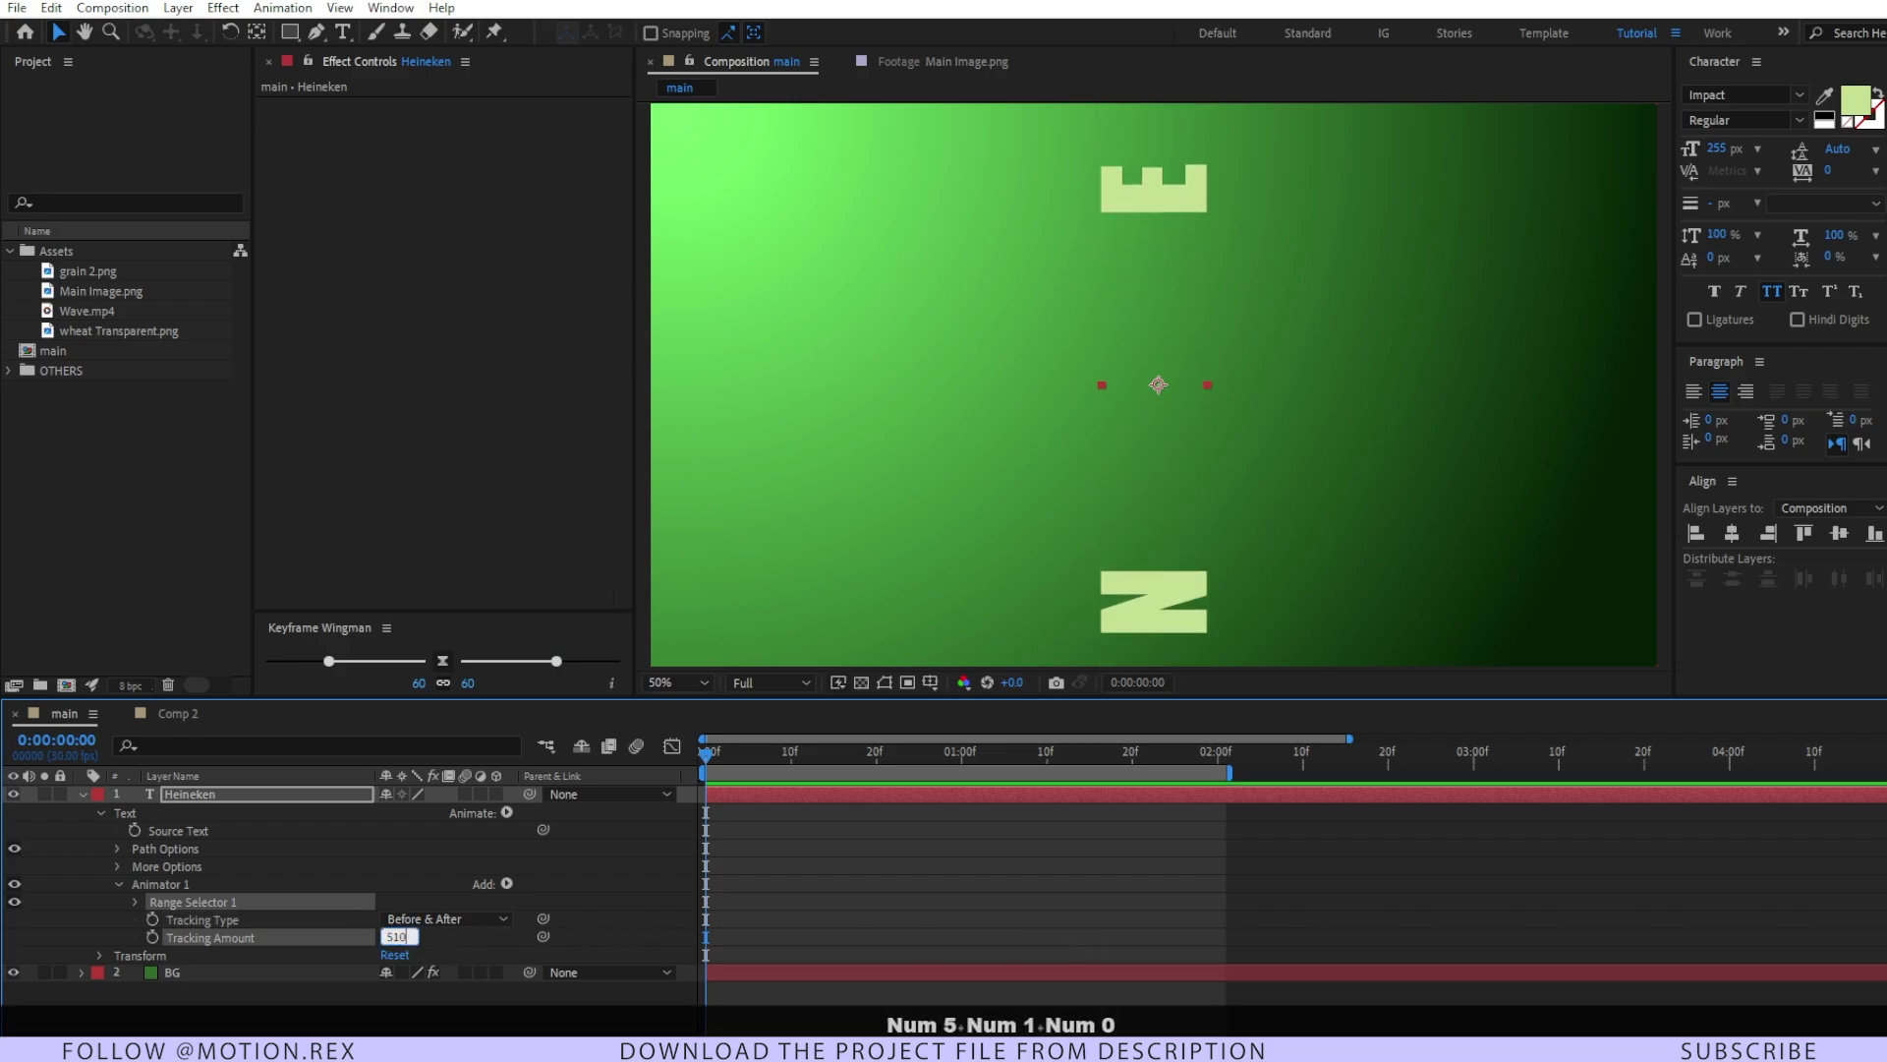
{"action": "key", "text": "Return"}
- Keyframe the text Range Selector's Start from 0% at the first frame to 100% at 0:00:00:20
{"action": "left_click", "coordinate": [135, 901]}
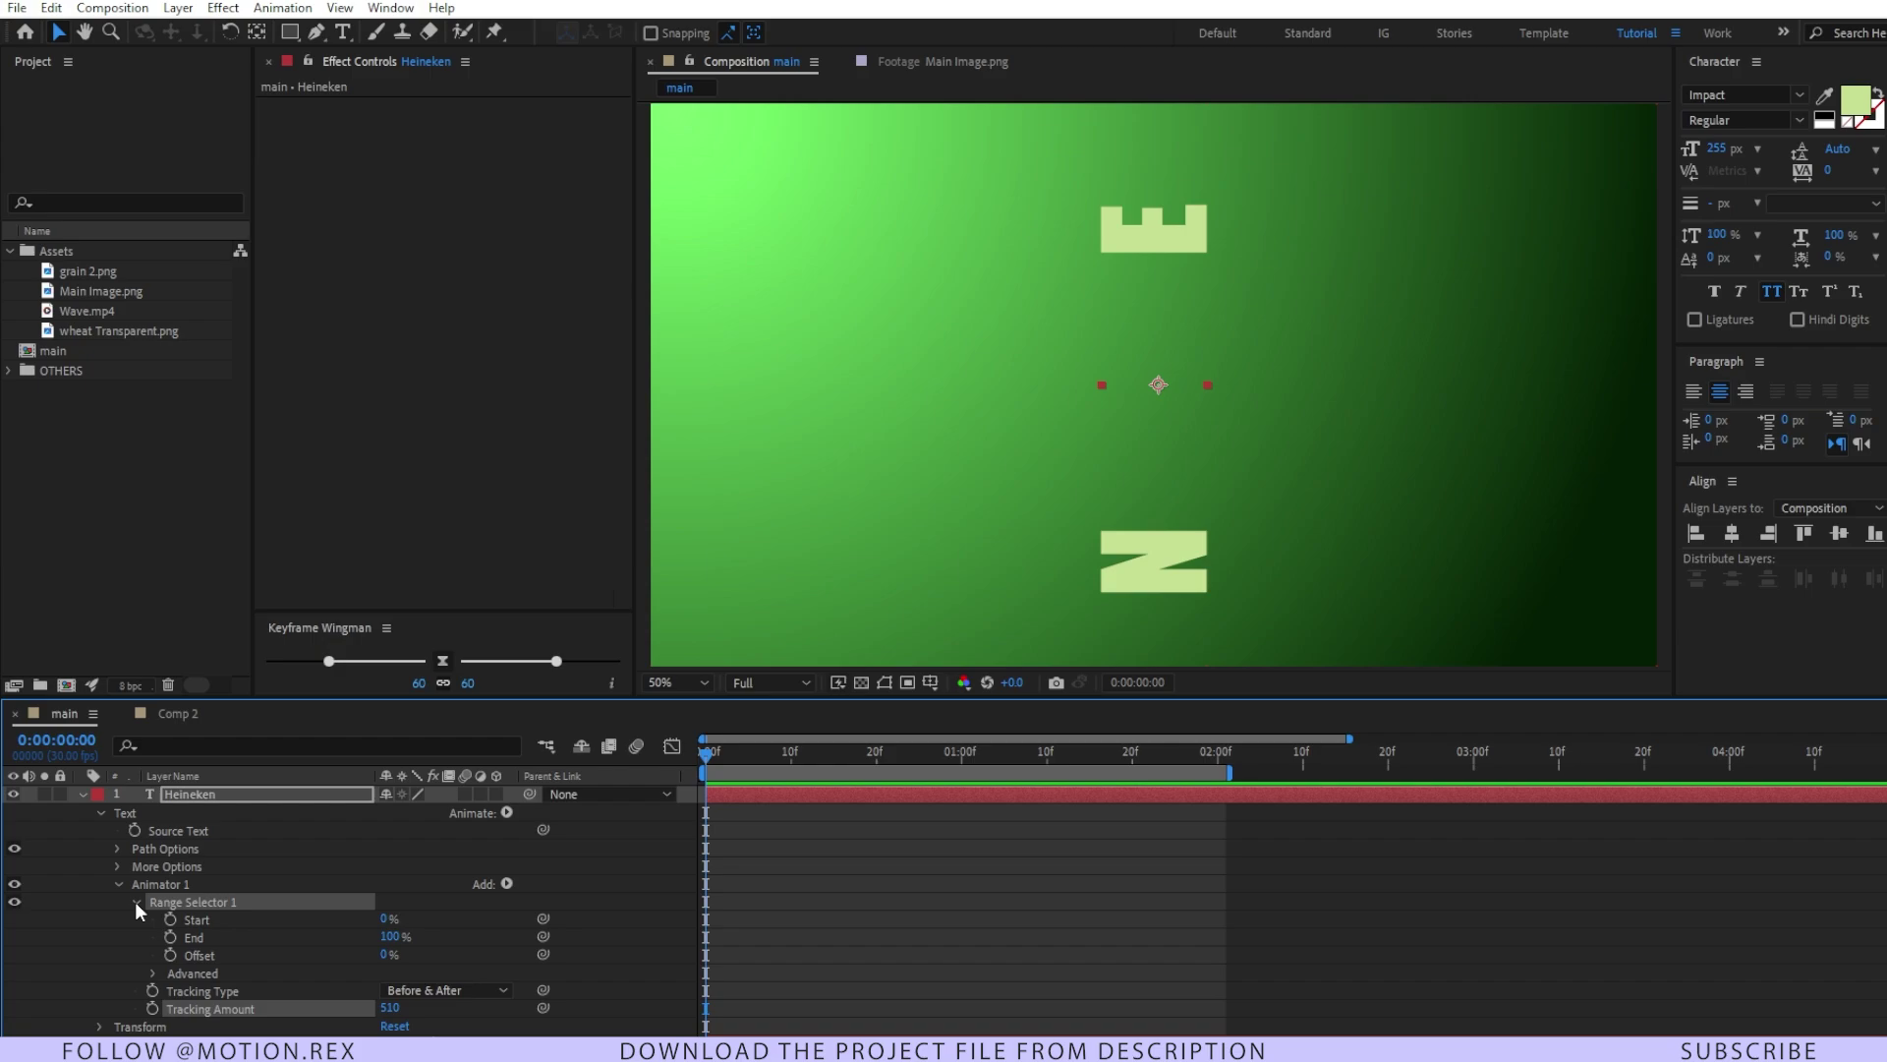
{"action": "left_click", "coordinate": [172, 910]}
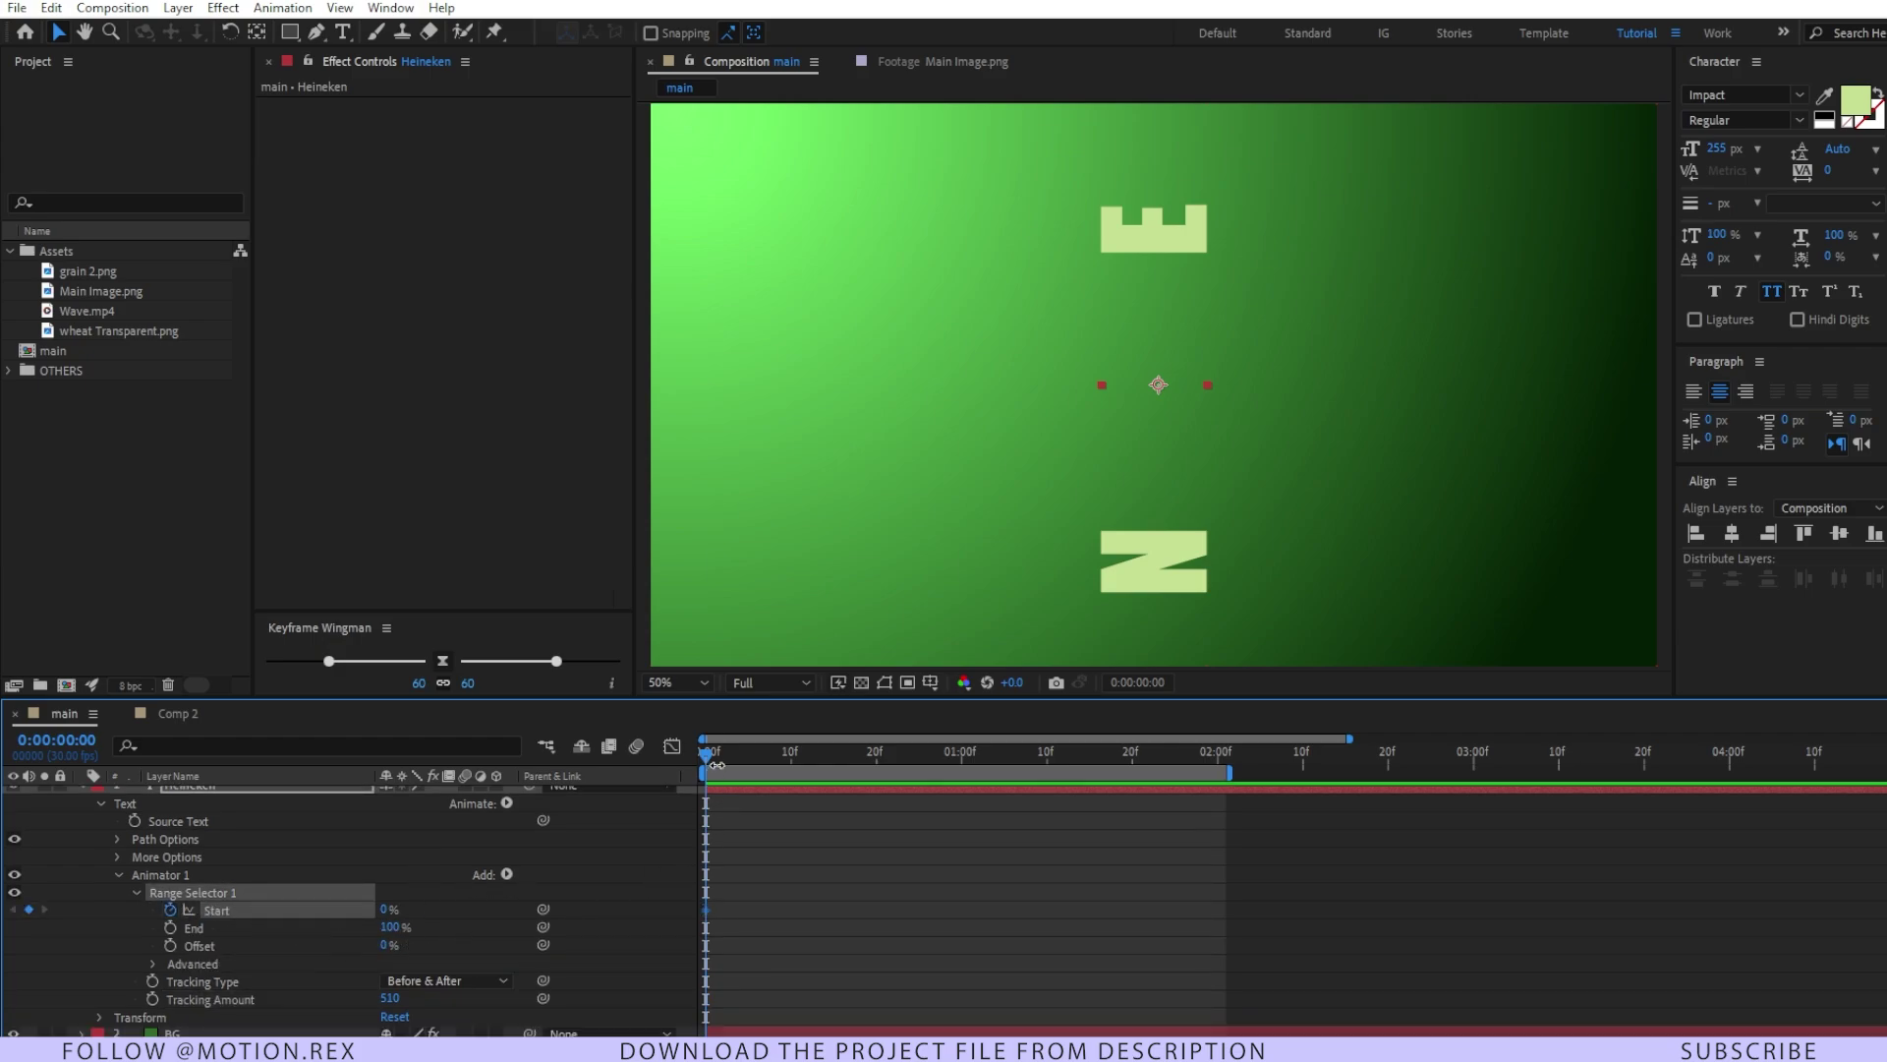
{"action": "left_click_drag", "start_coordinate": [726, 753], "coordinate": [876, 777]}
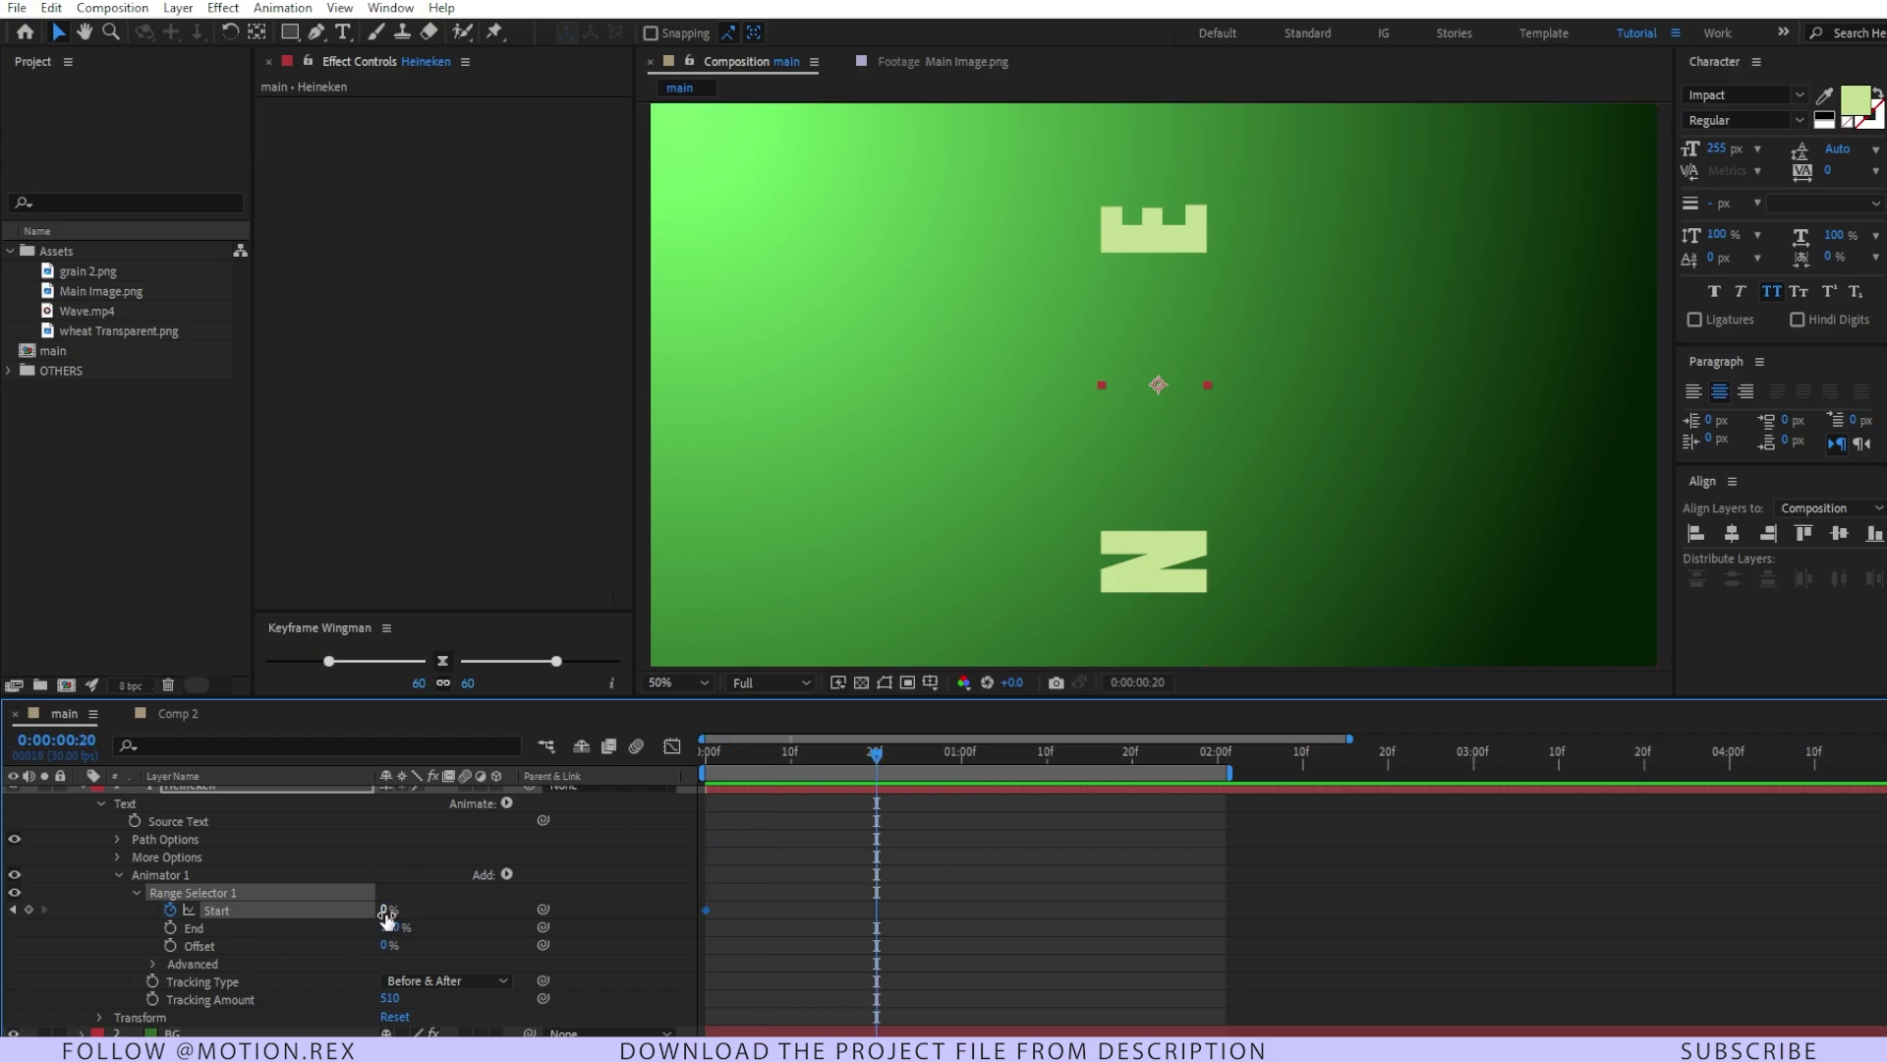
{"action": "left_click_drag", "start_coordinate": [386, 912], "coordinate": [619, 934]}
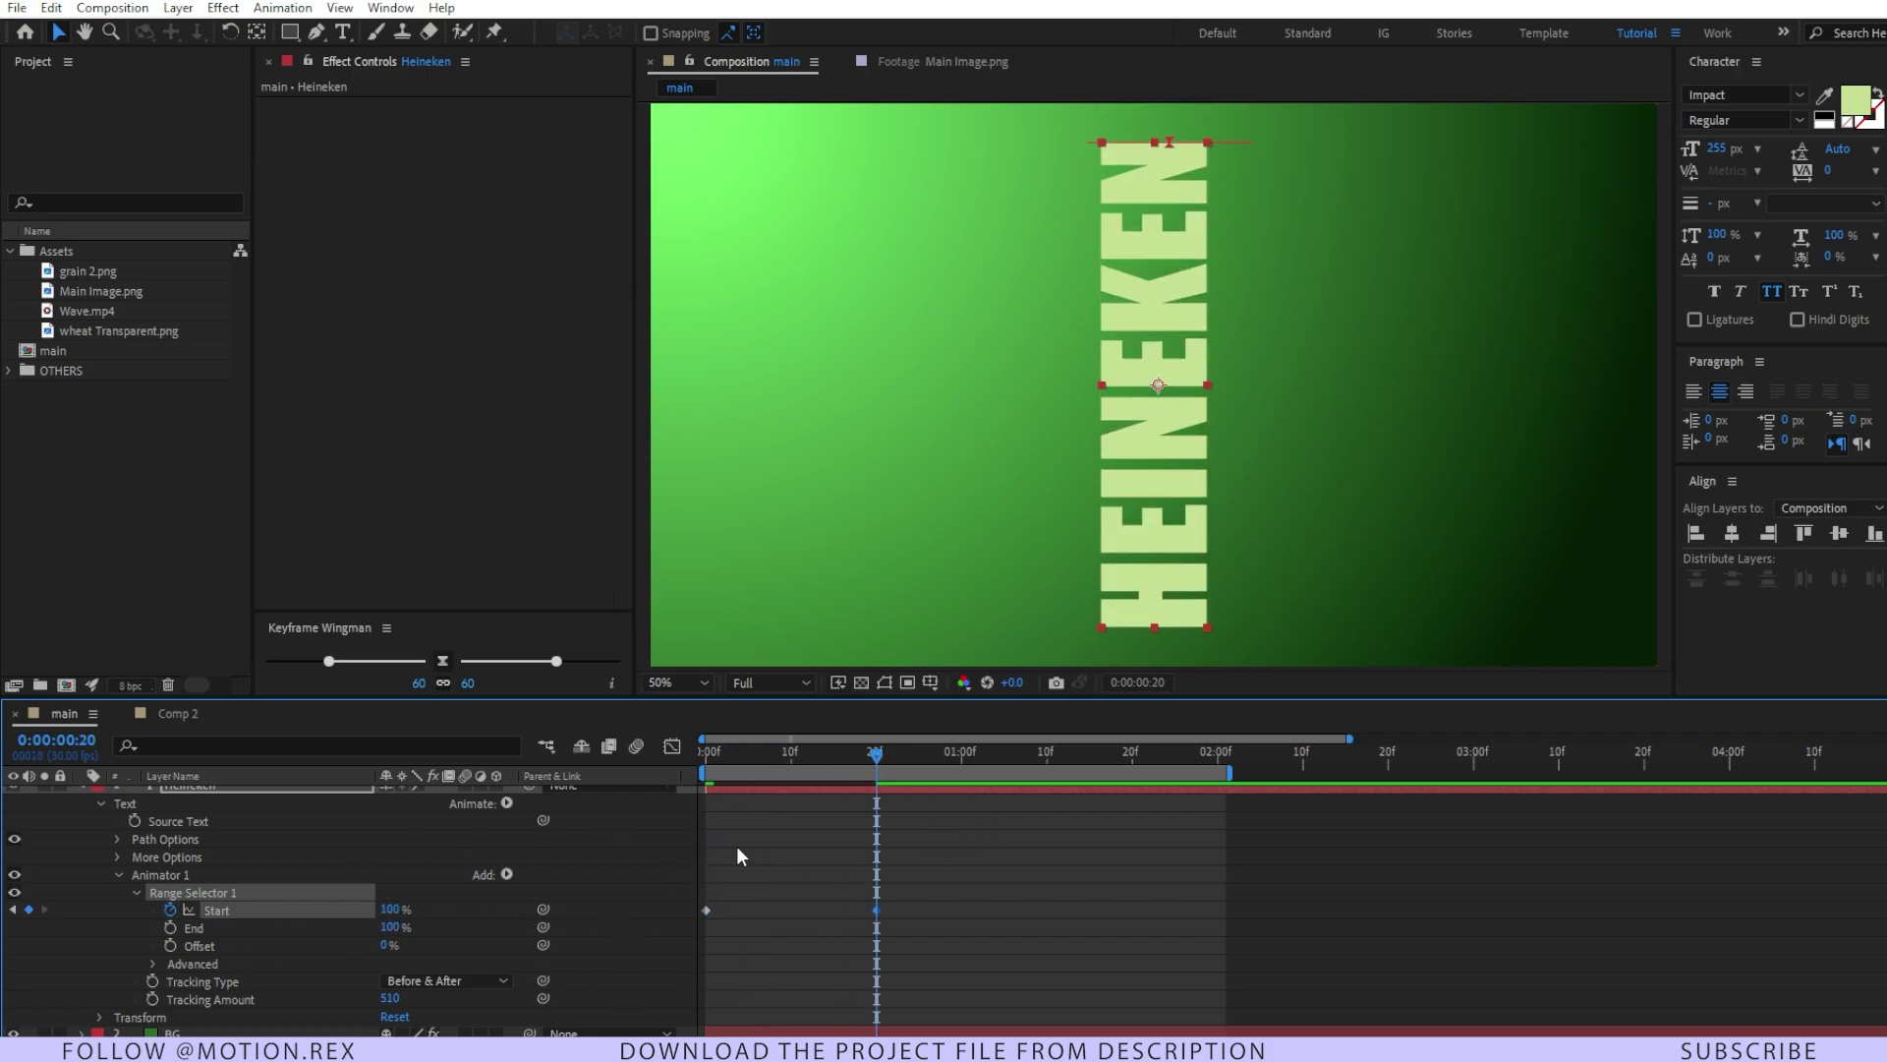
- Keyframe the Range Selector's End from 100% at 0:00:00:10 to 0% at 0:00:01:00
{"action": "left_click_drag", "start_coordinate": [849, 749], "coordinate": [792, 774]}
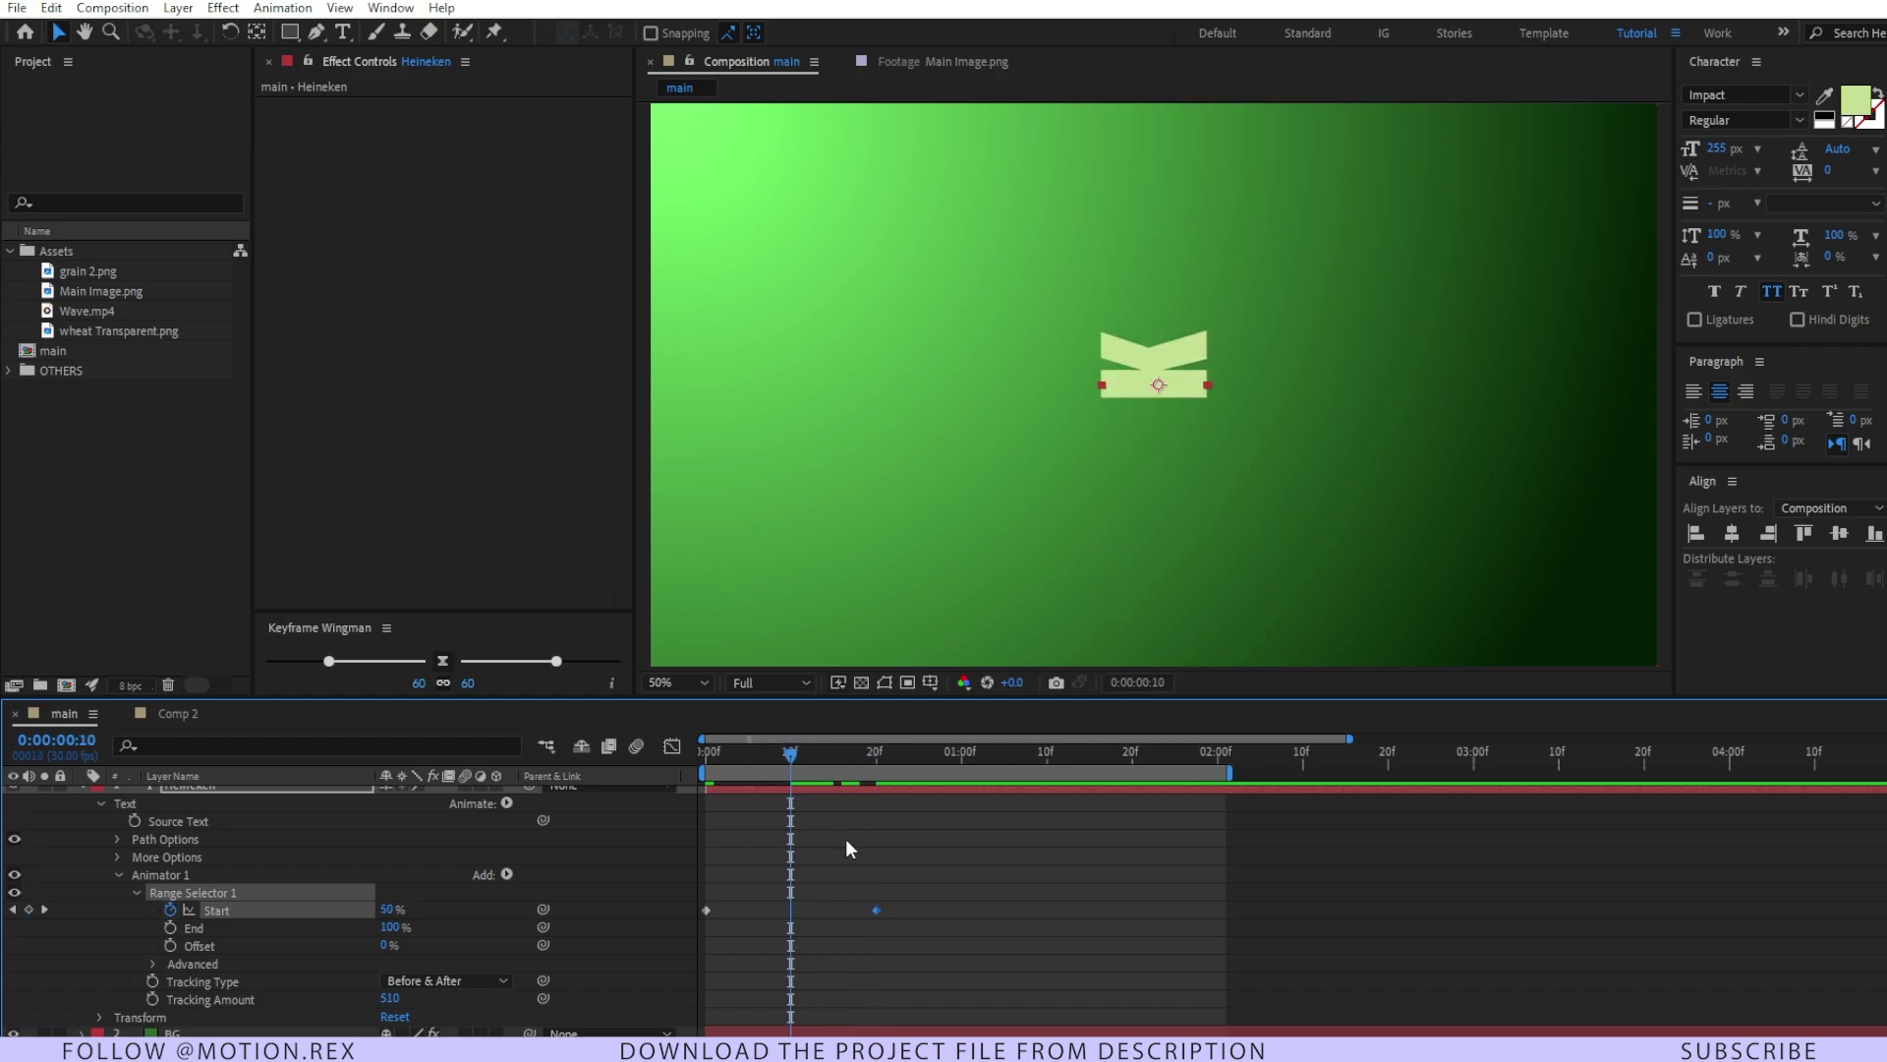
{"action": "left_click", "coordinate": [171, 929]}
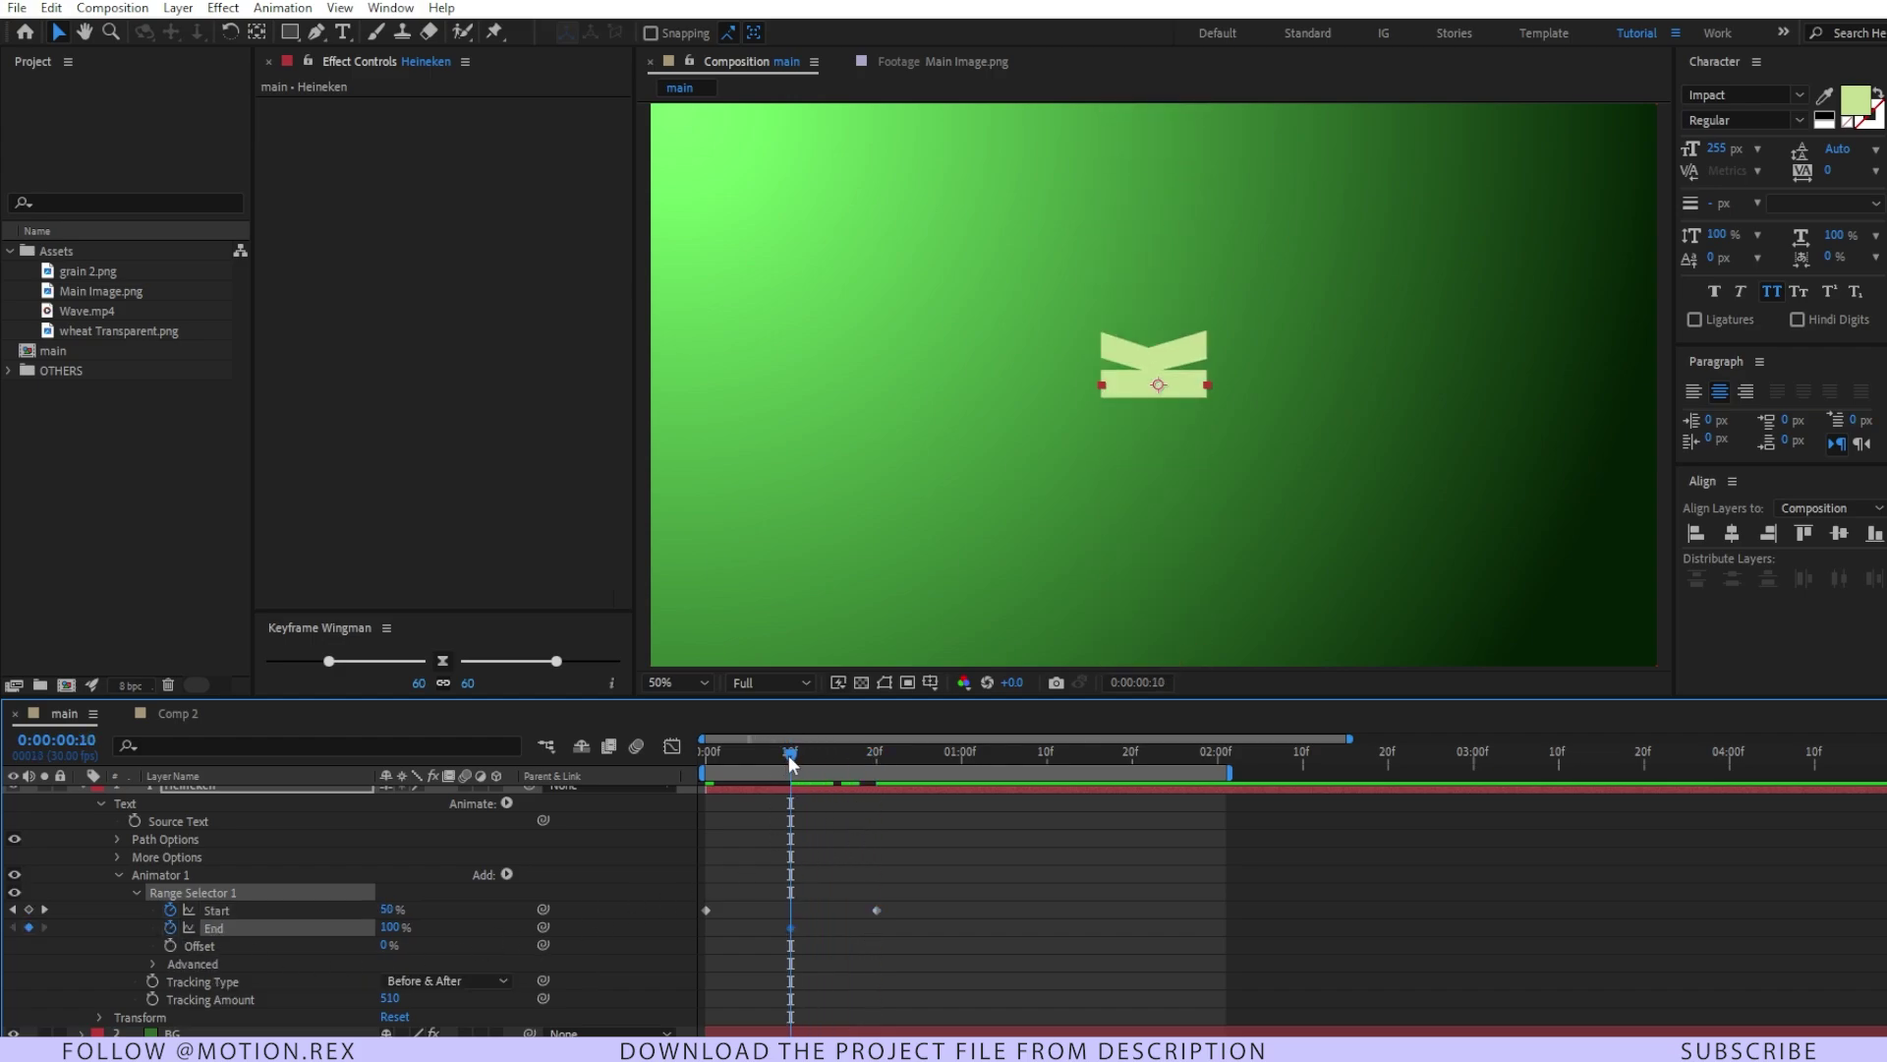
{"action": "left_click_drag", "start_coordinate": [850, 756], "coordinate": [969, 777]}
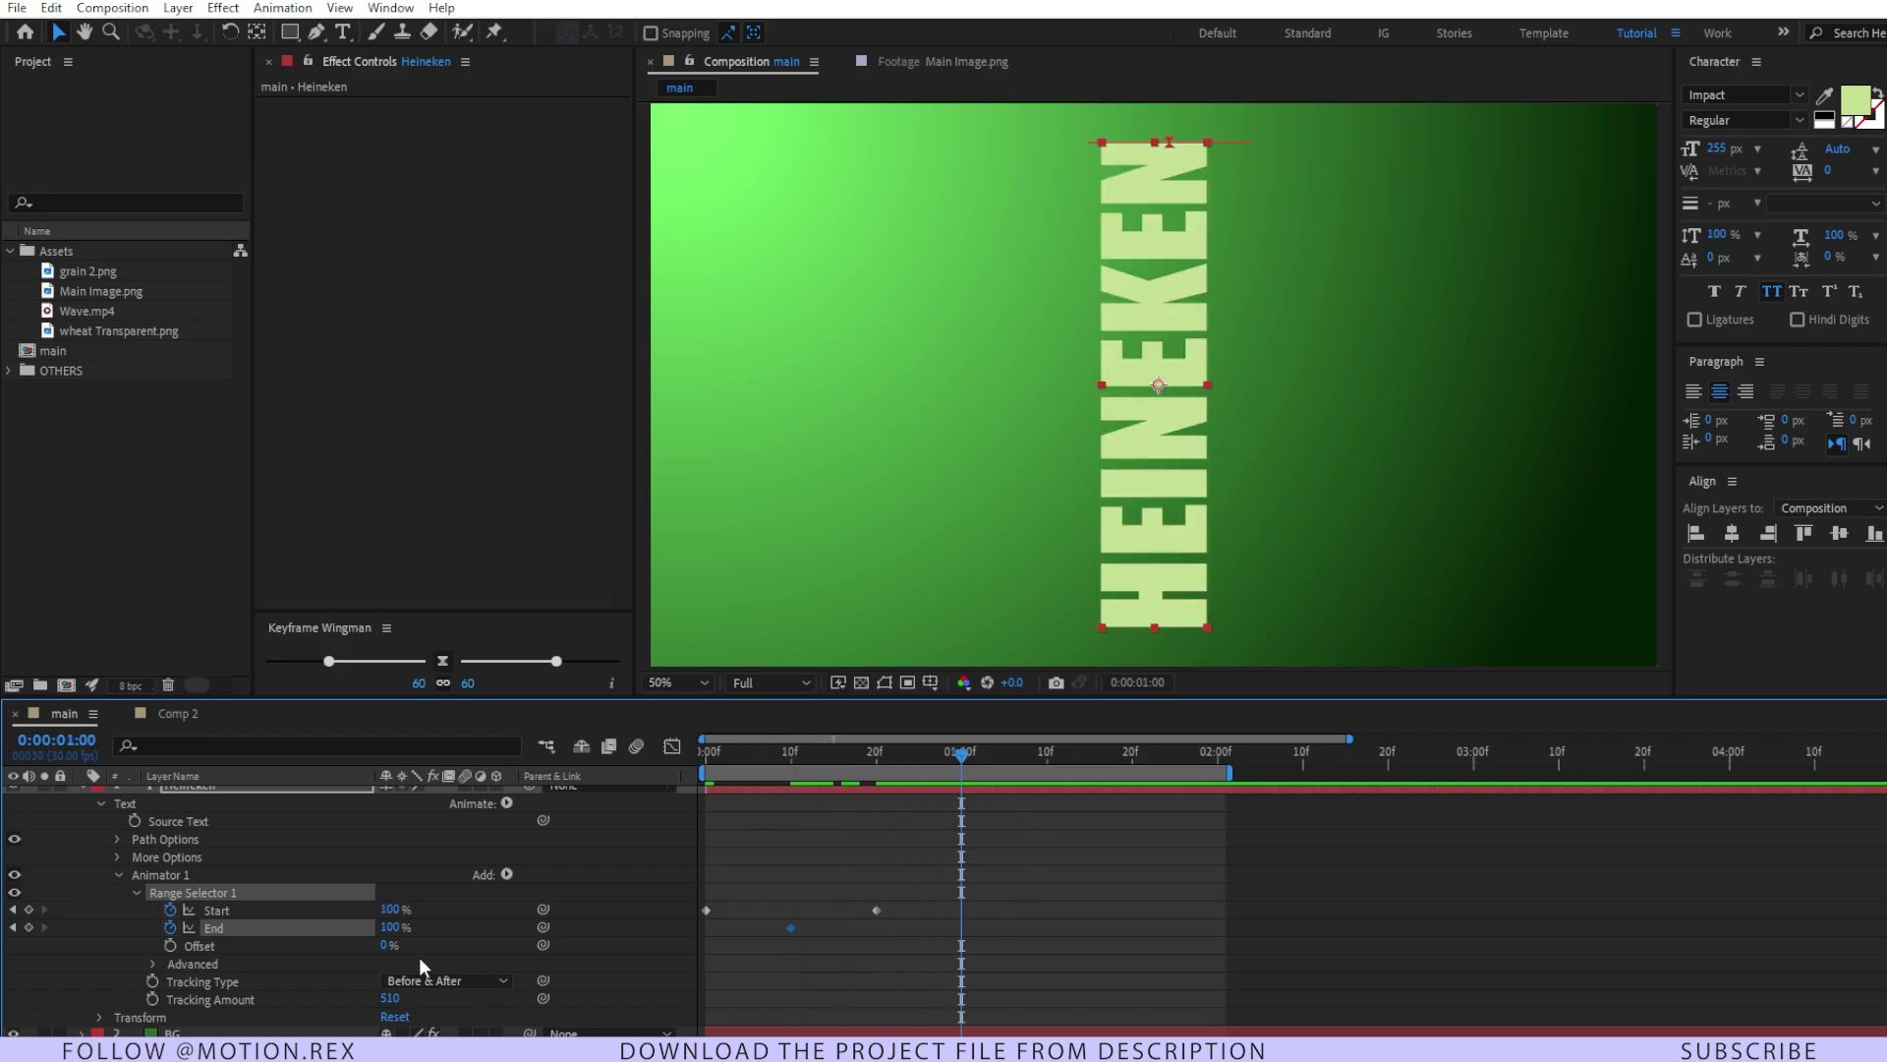
{"action": "left_click_drag", "start_coordinate": [390, 931], "coordinate": [251, 929]}
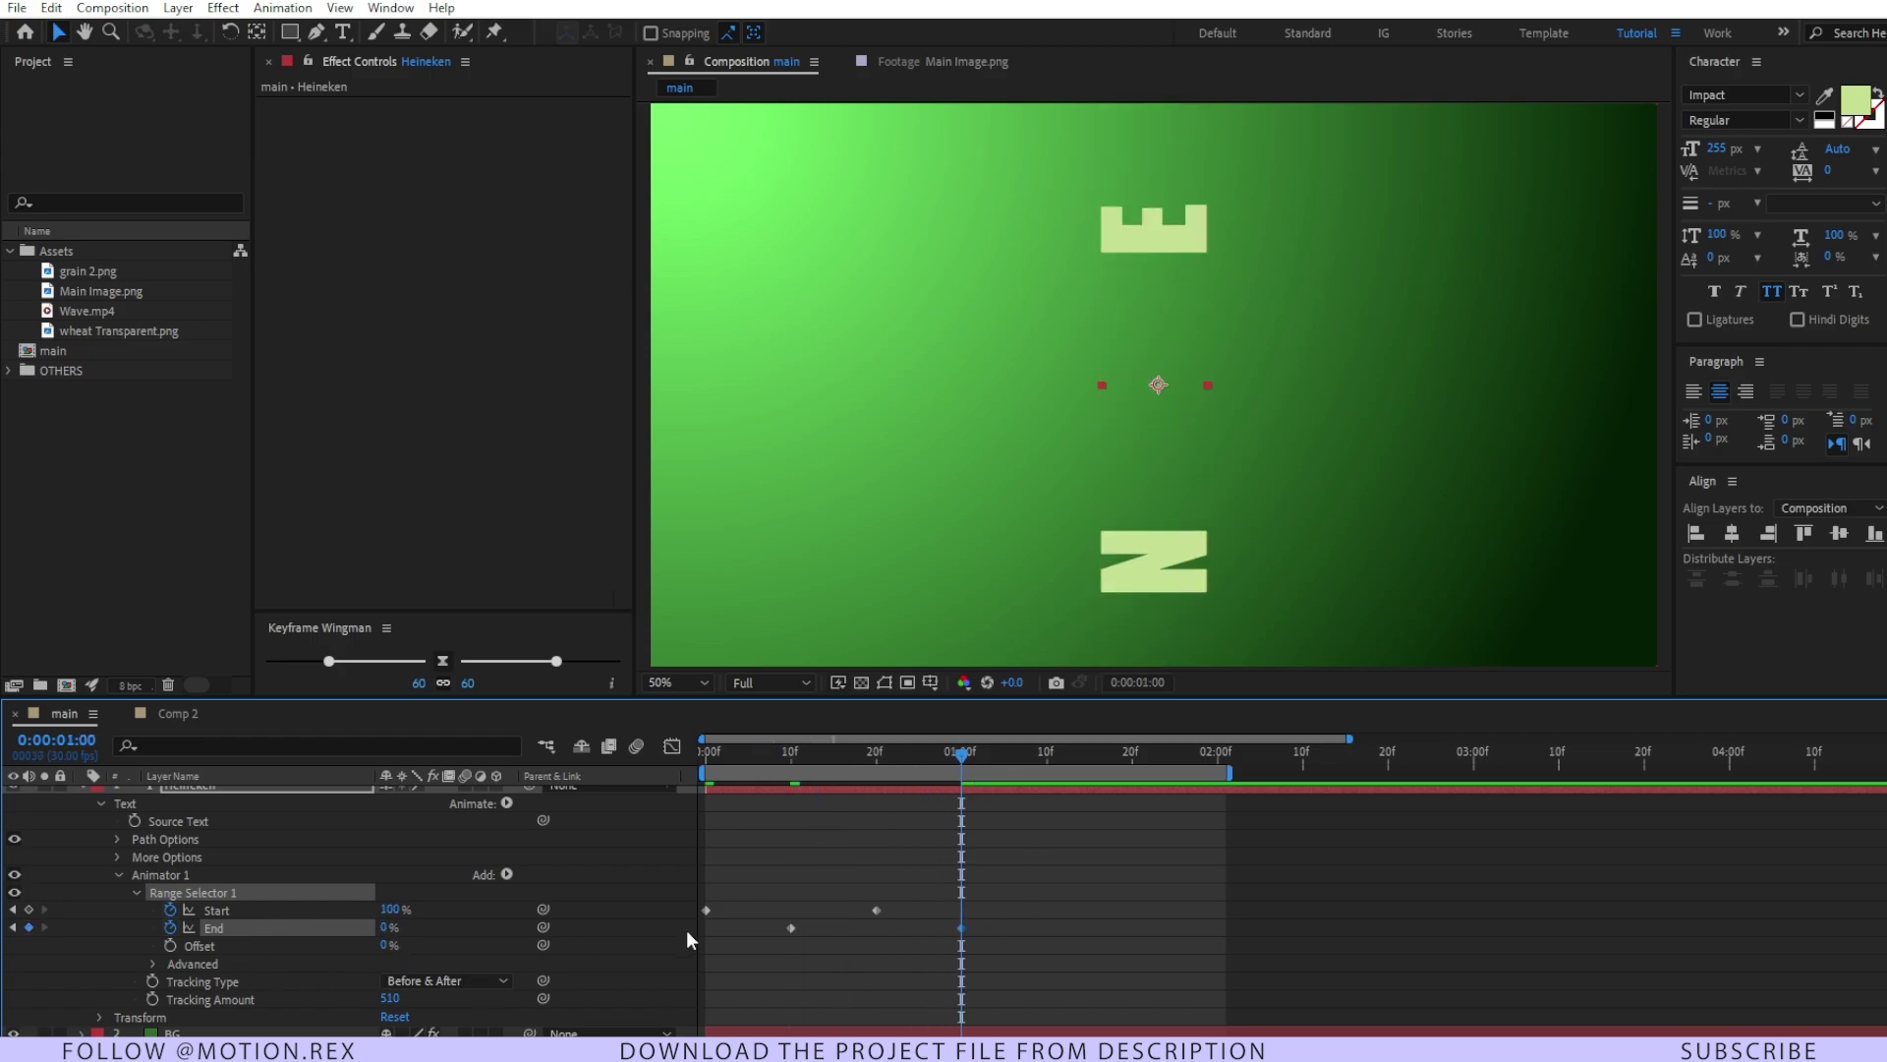
- Keyframe the Range Selector's Offset from 0% at 0:00:01:00 to 100% at 0:00:02:00 and play the animation
{"action": "left_click", "coordinate": [171, 946]}
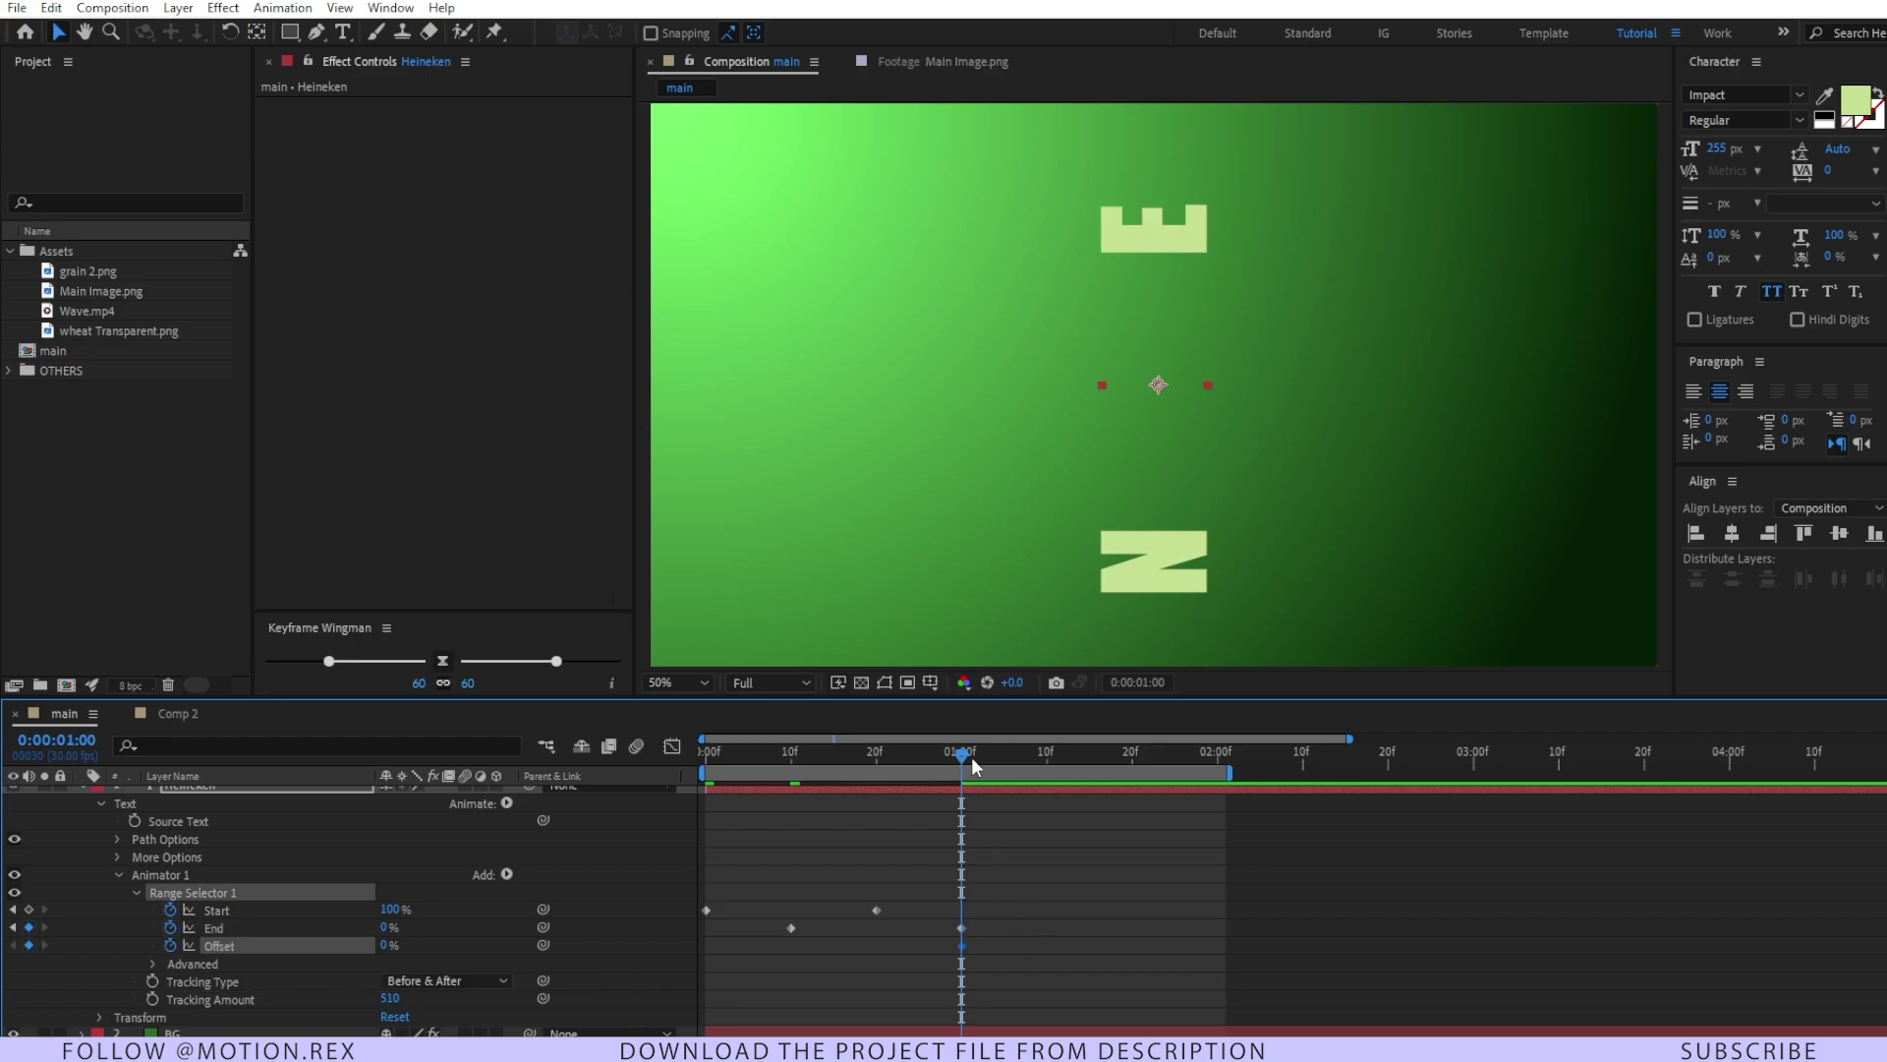
{"action": "left_click_drag", "start_coordinate": [972, 760], "coordinate": [1069, 777]}
{"action": "left_click_drag", "start_coordinate": [1198, 801], "coordinate": [1217, 794]}
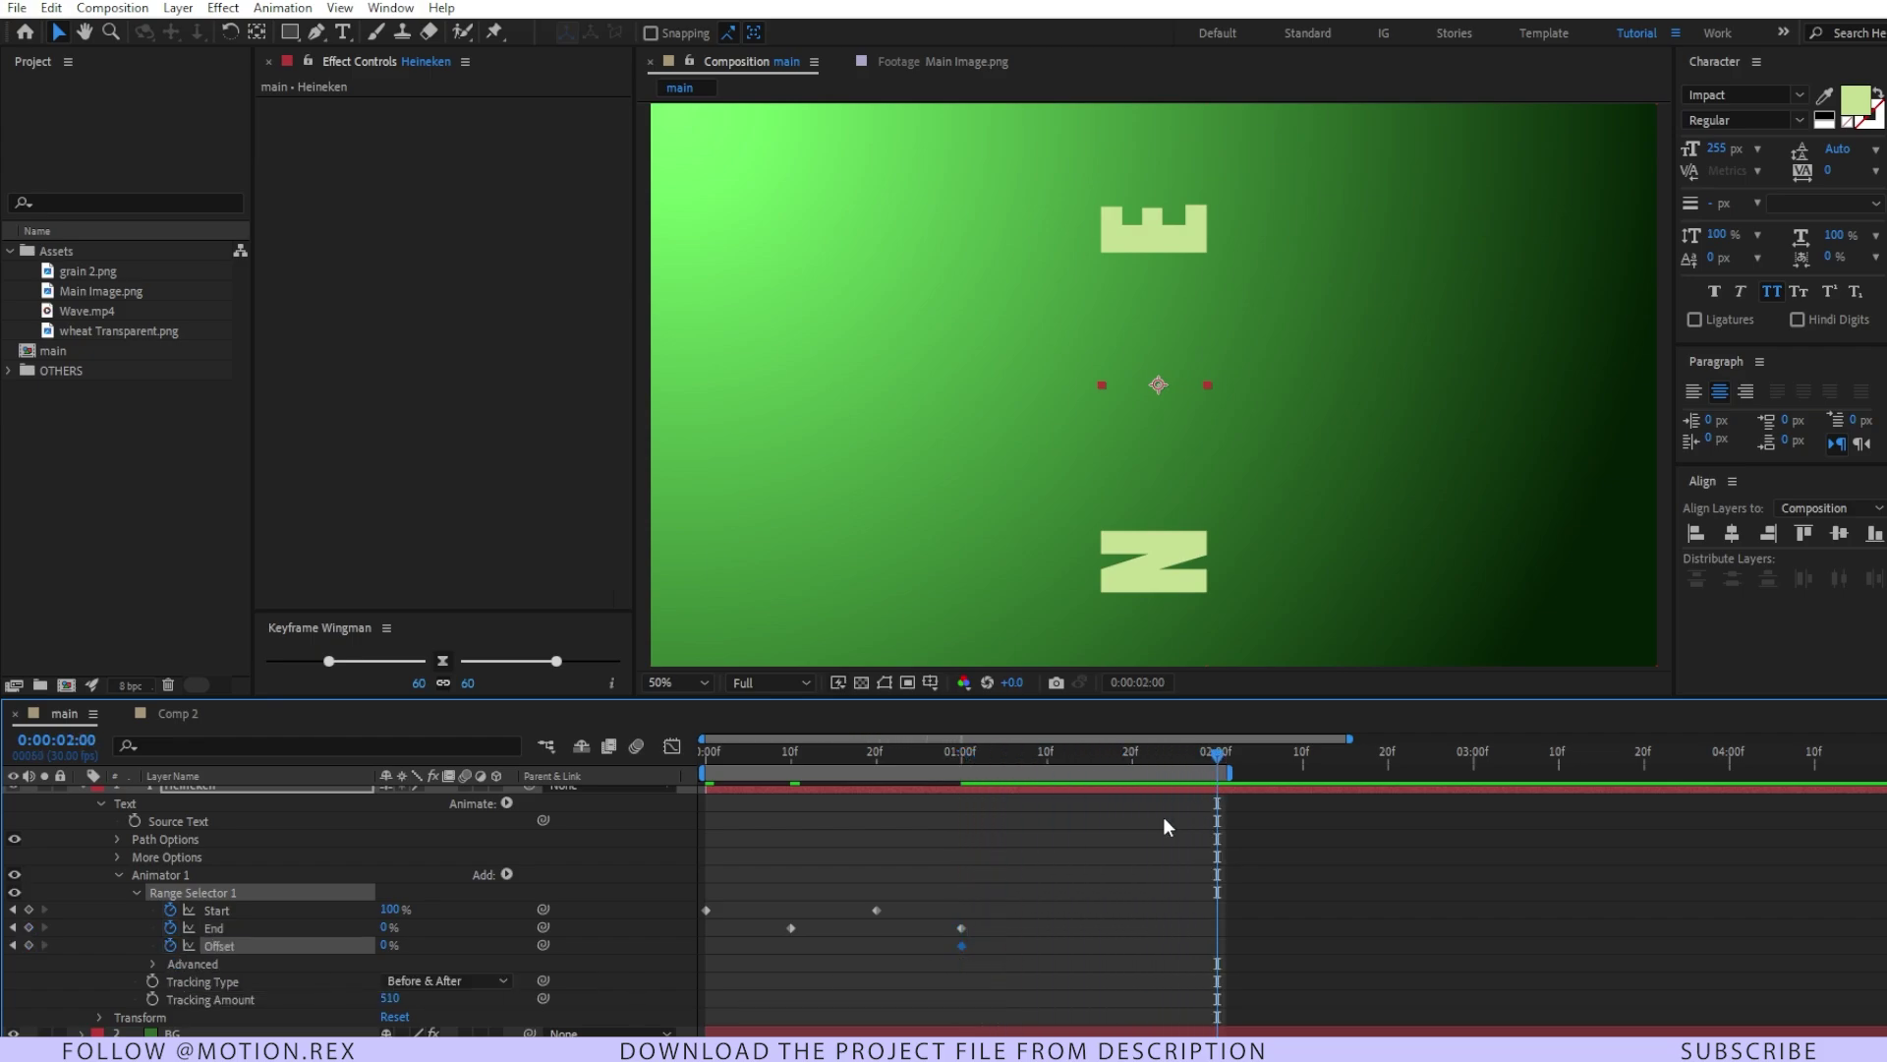
{"action": "left_click_drag", "start_coordinate": [383, 945], "coordinate": [462, 946]}
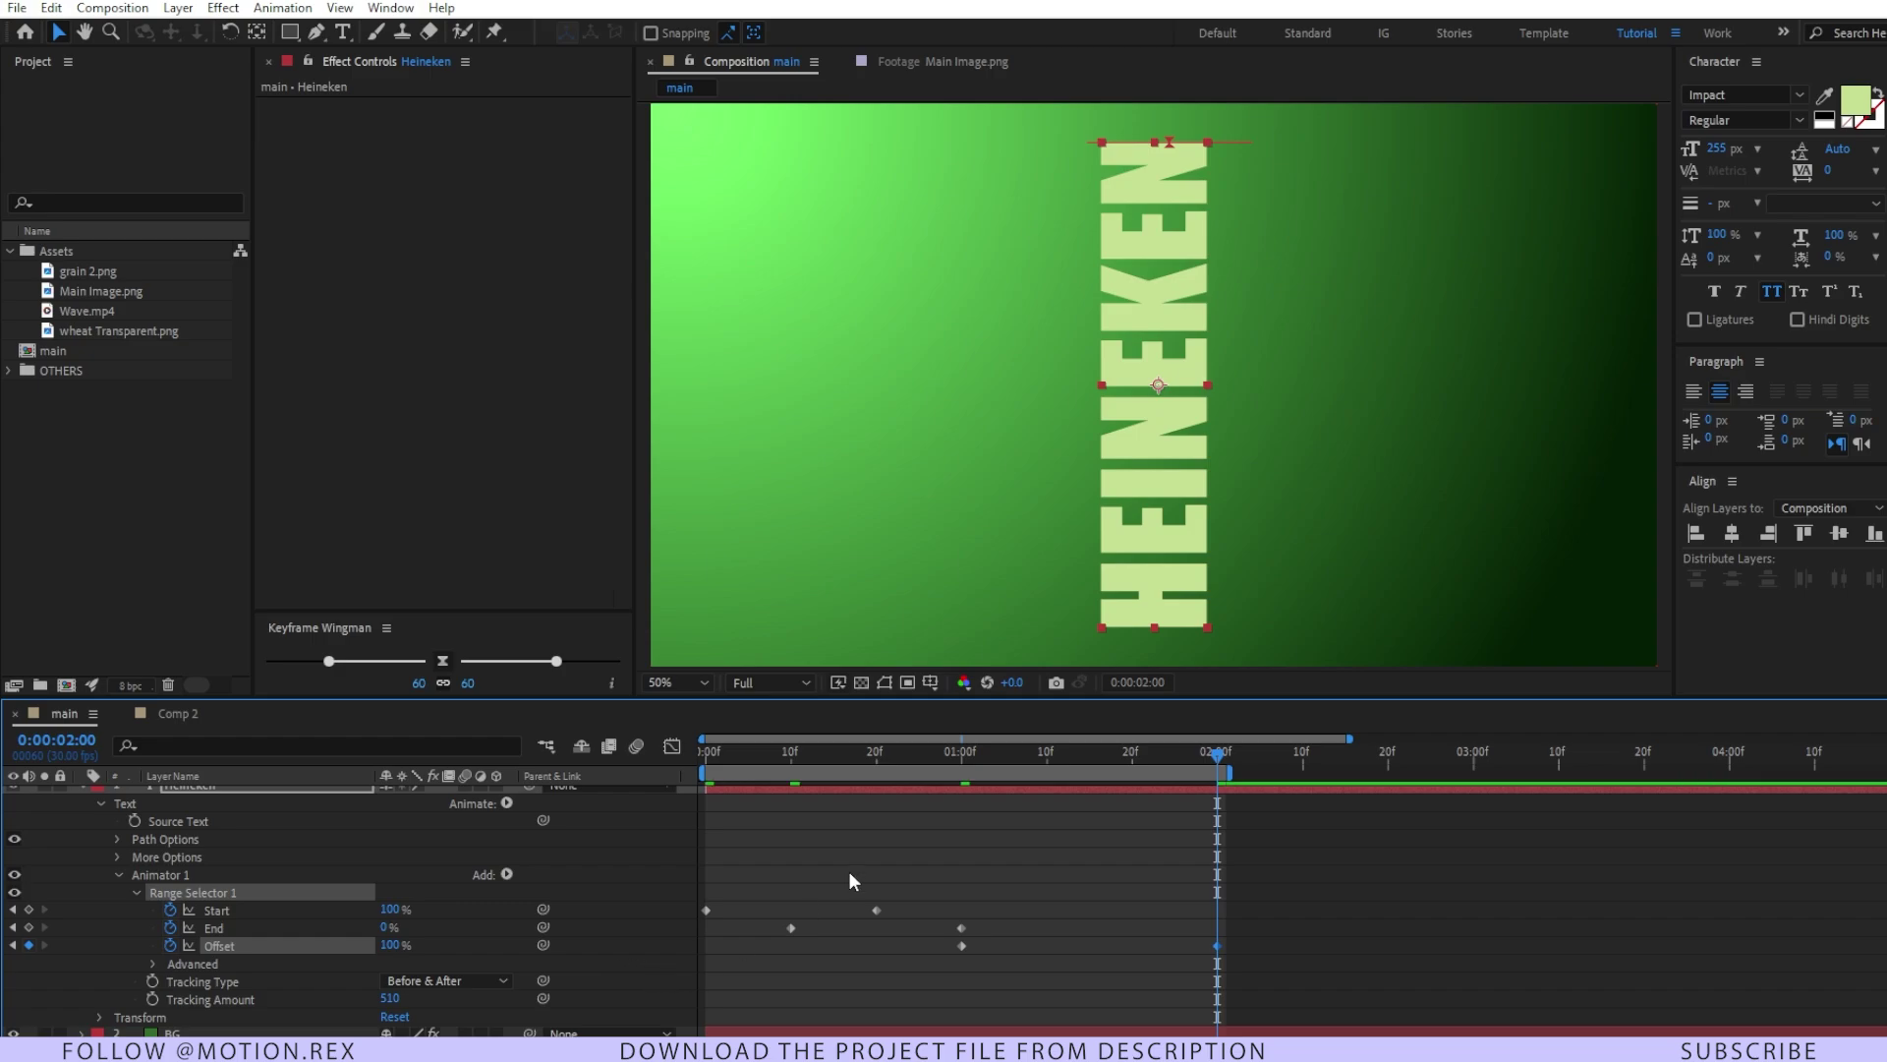
{"action": "key", "text": "space"}
- Ease the Start and End keyframes with Keyframe Wingman at 85 and preview the text animation from the beginning
{"action": "left_click_drag", "start_coordinate": [1007, 908], "coordinate": [700, 932]}
{"action": "left_click", "coordinate": [418, 682]}
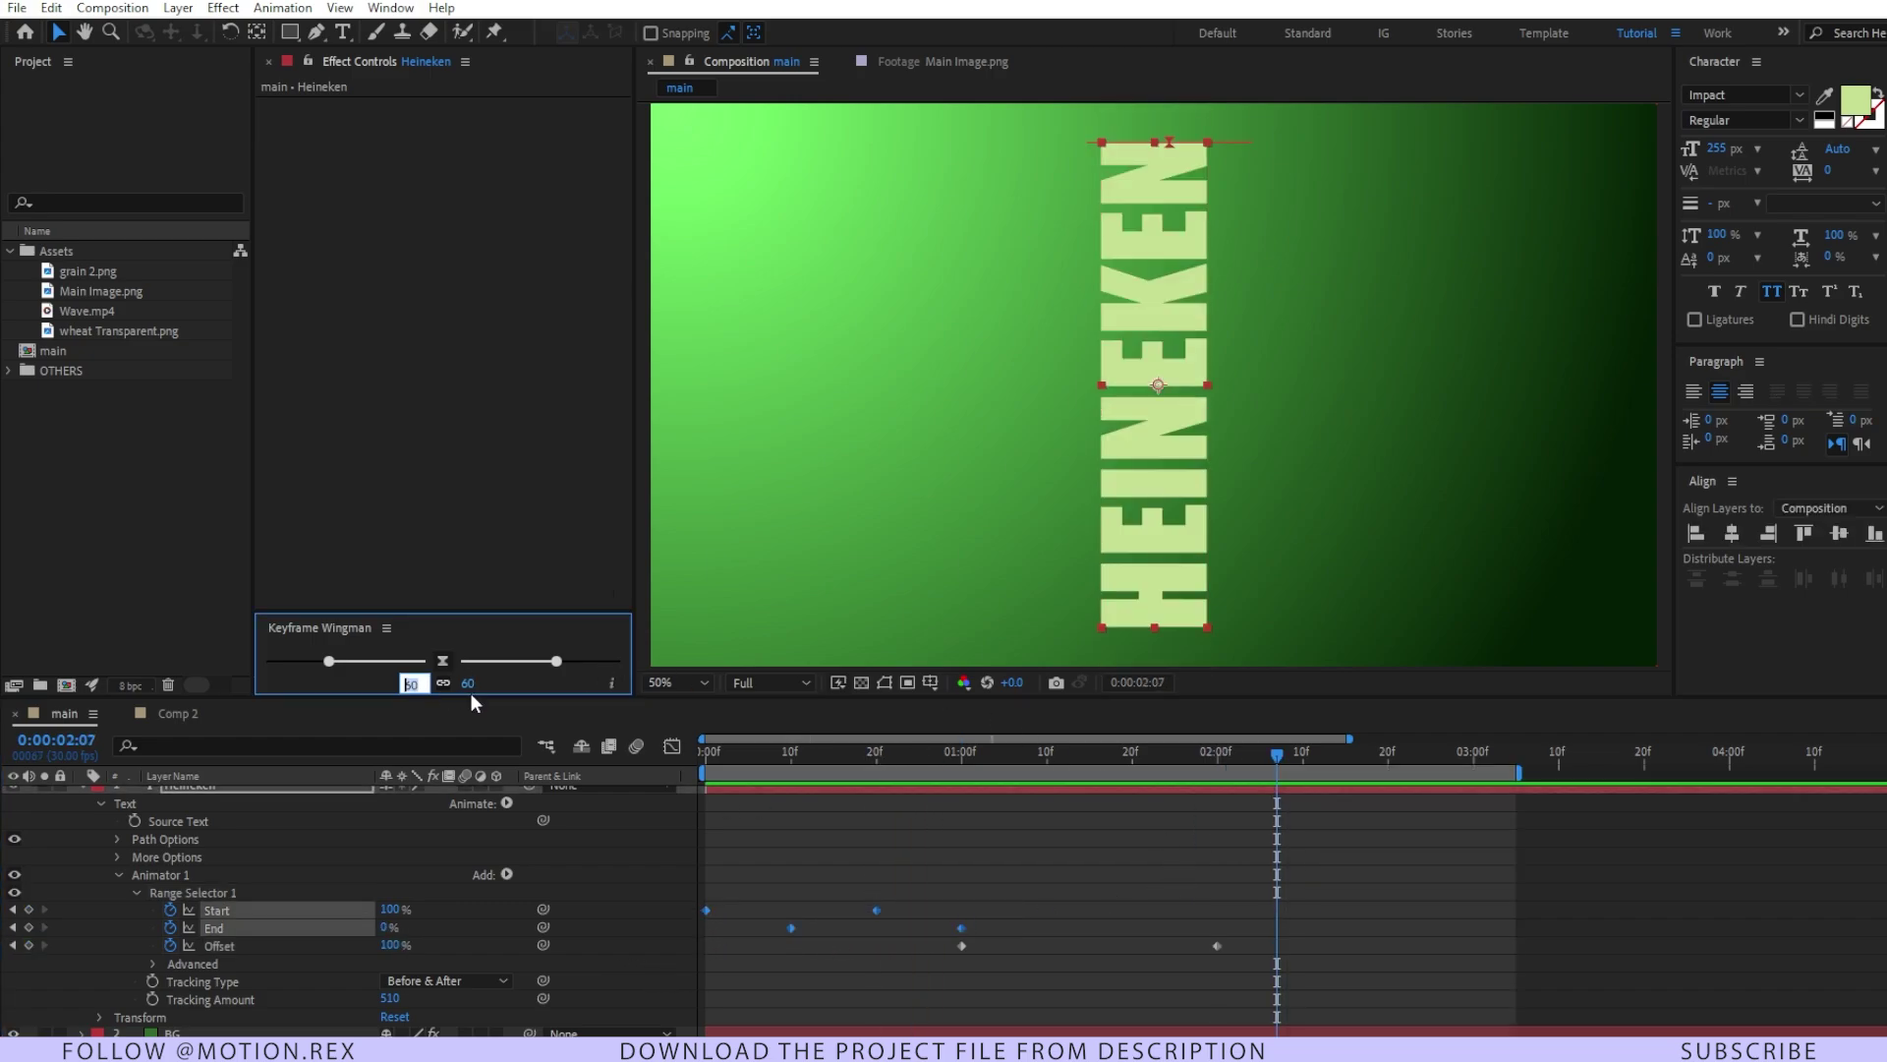
{"action": "type", "text": "85"}
{"action": "key", "text": "Return"}
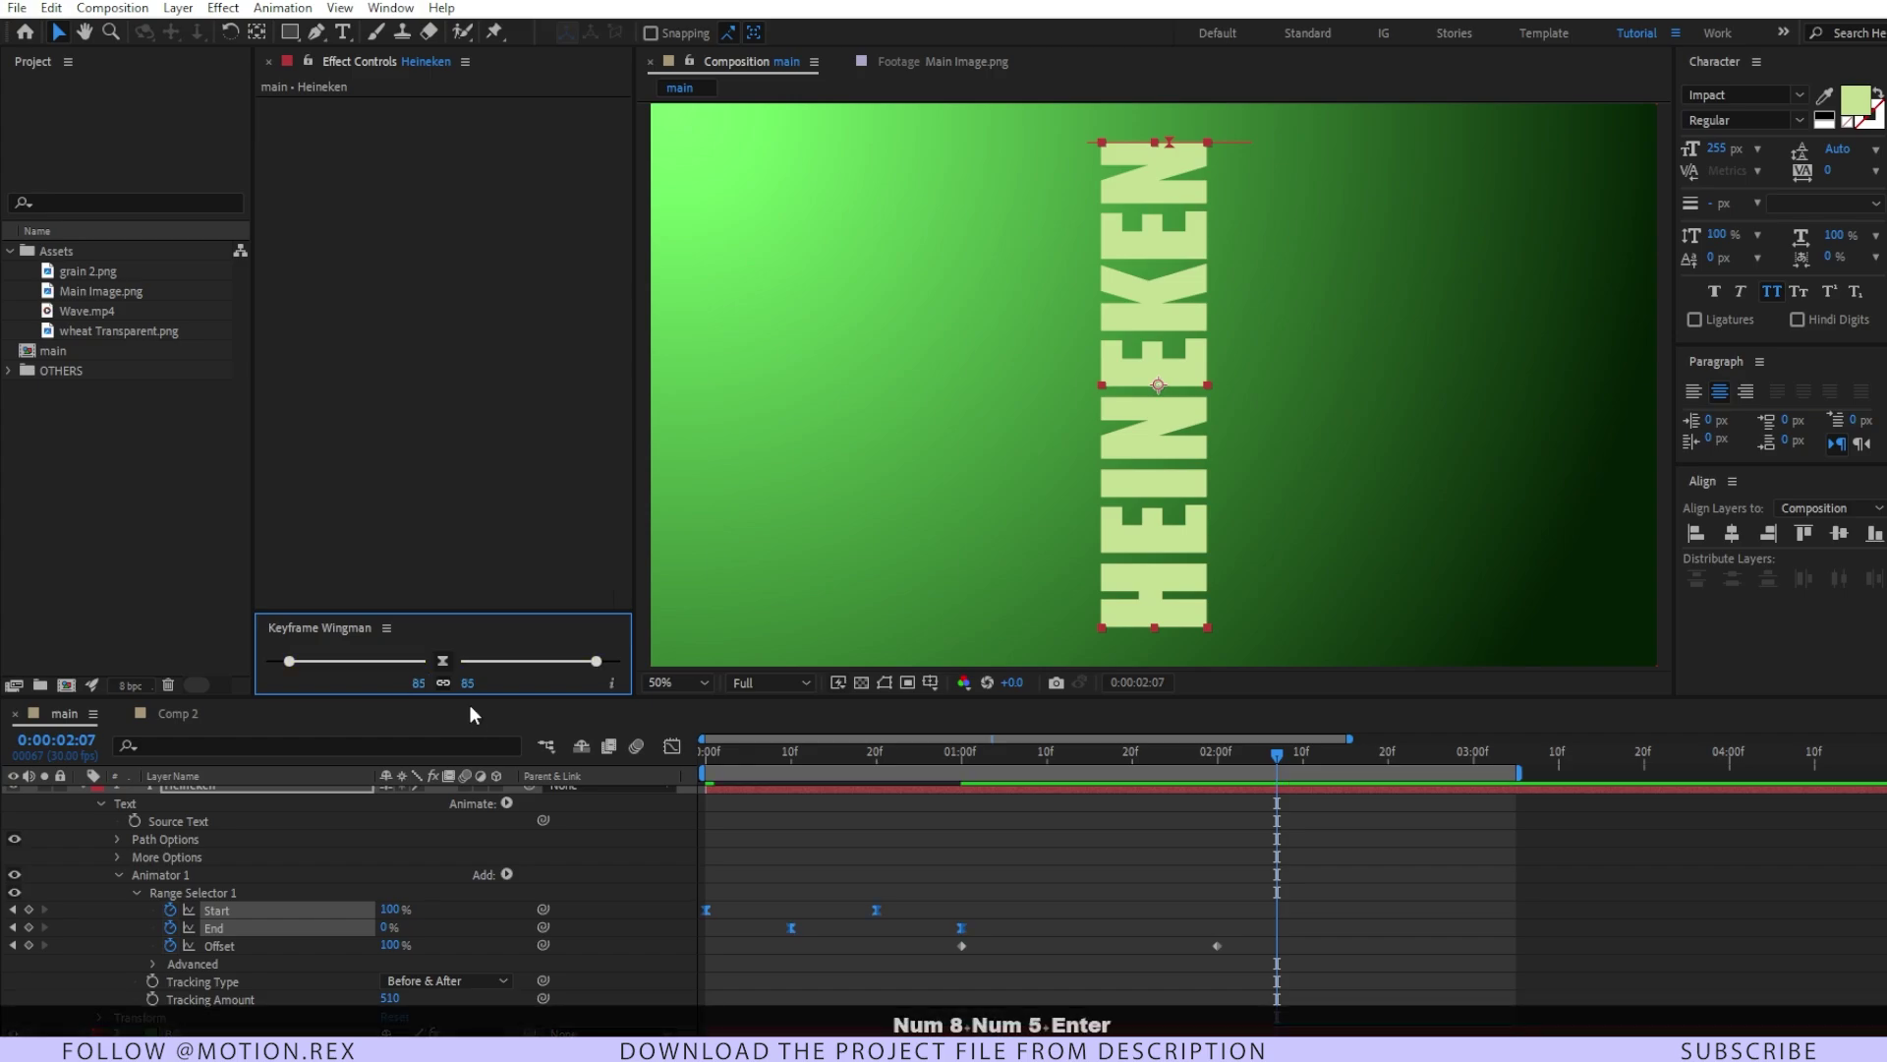
{"action": "left_click", "coordinate": [777, 794]}
{"action": "key", "text": "space"}
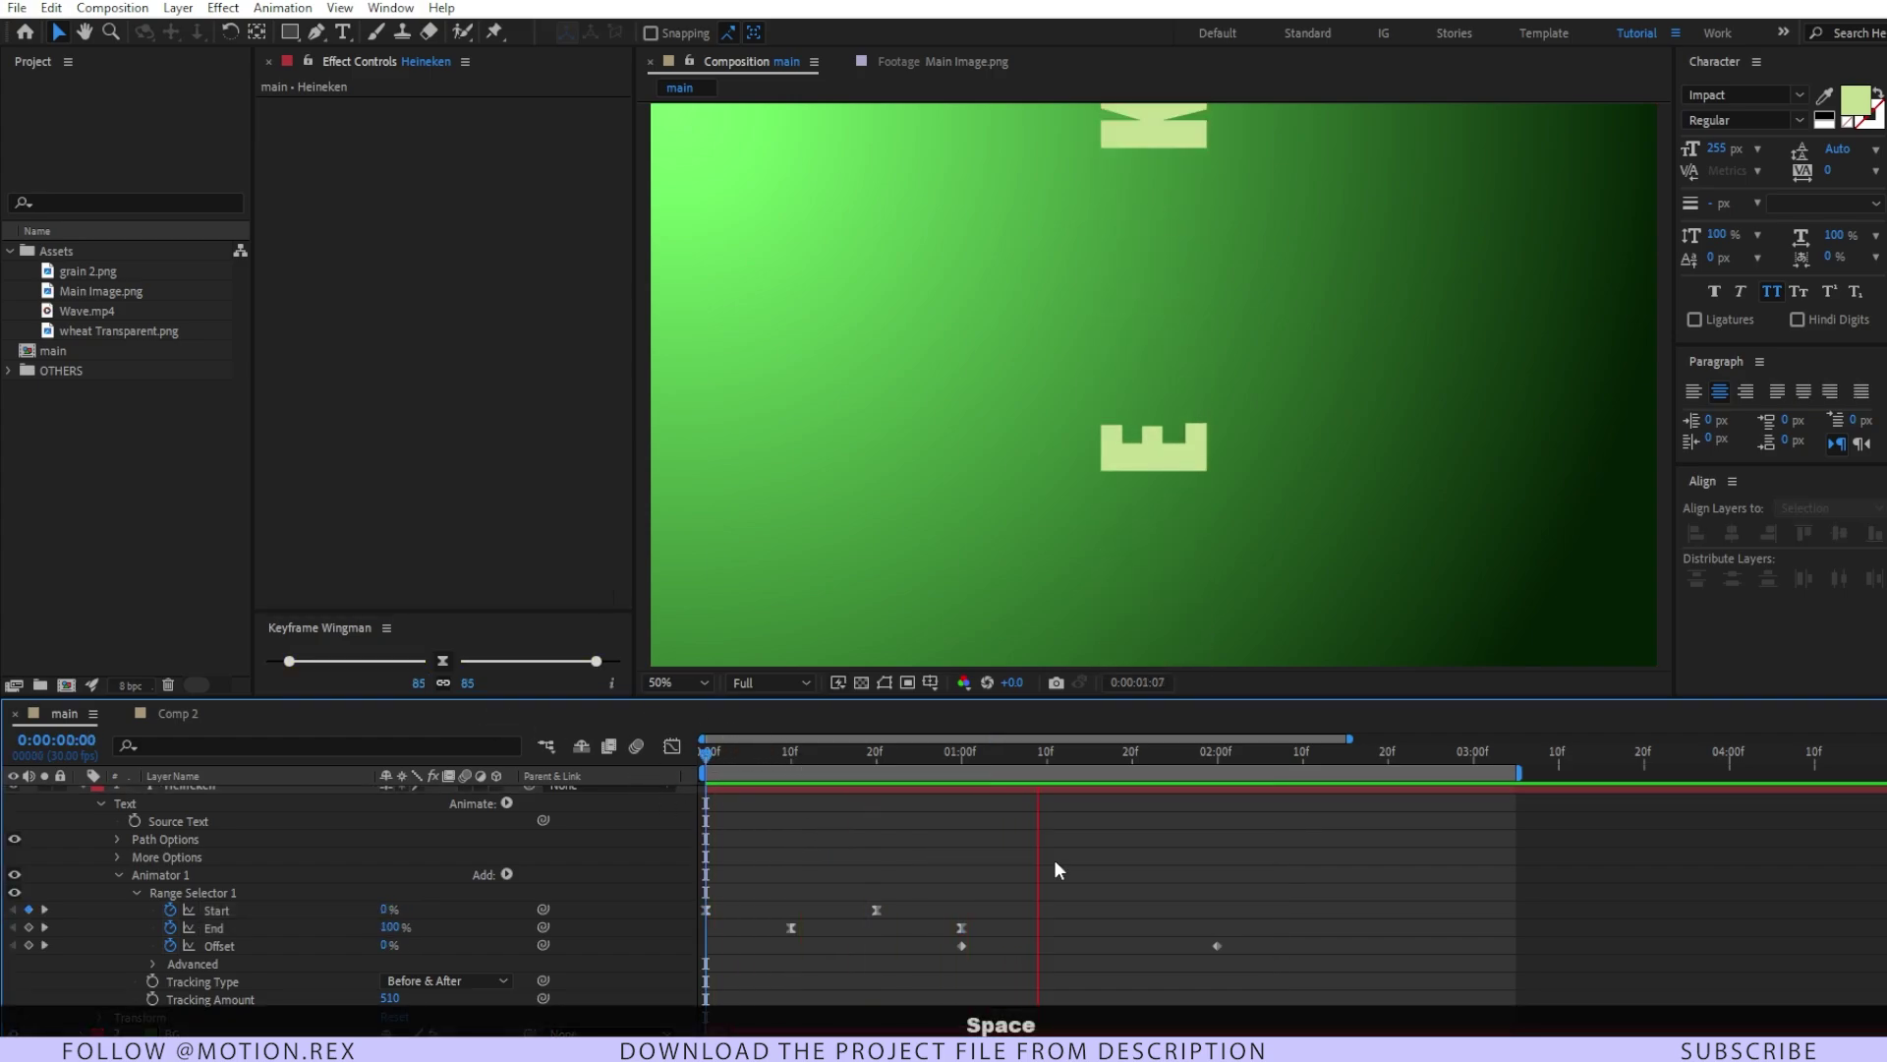
{"action": "key", "text": "space"}
- Apply the same 85 easing to the two Offset keyframes and play the text animation
{"action": "left_click_drag", "start_coordinate": [1260, 940], "coordinate": [935, 985]}
{"action": "left_click", "coordinate": [442, 660]}
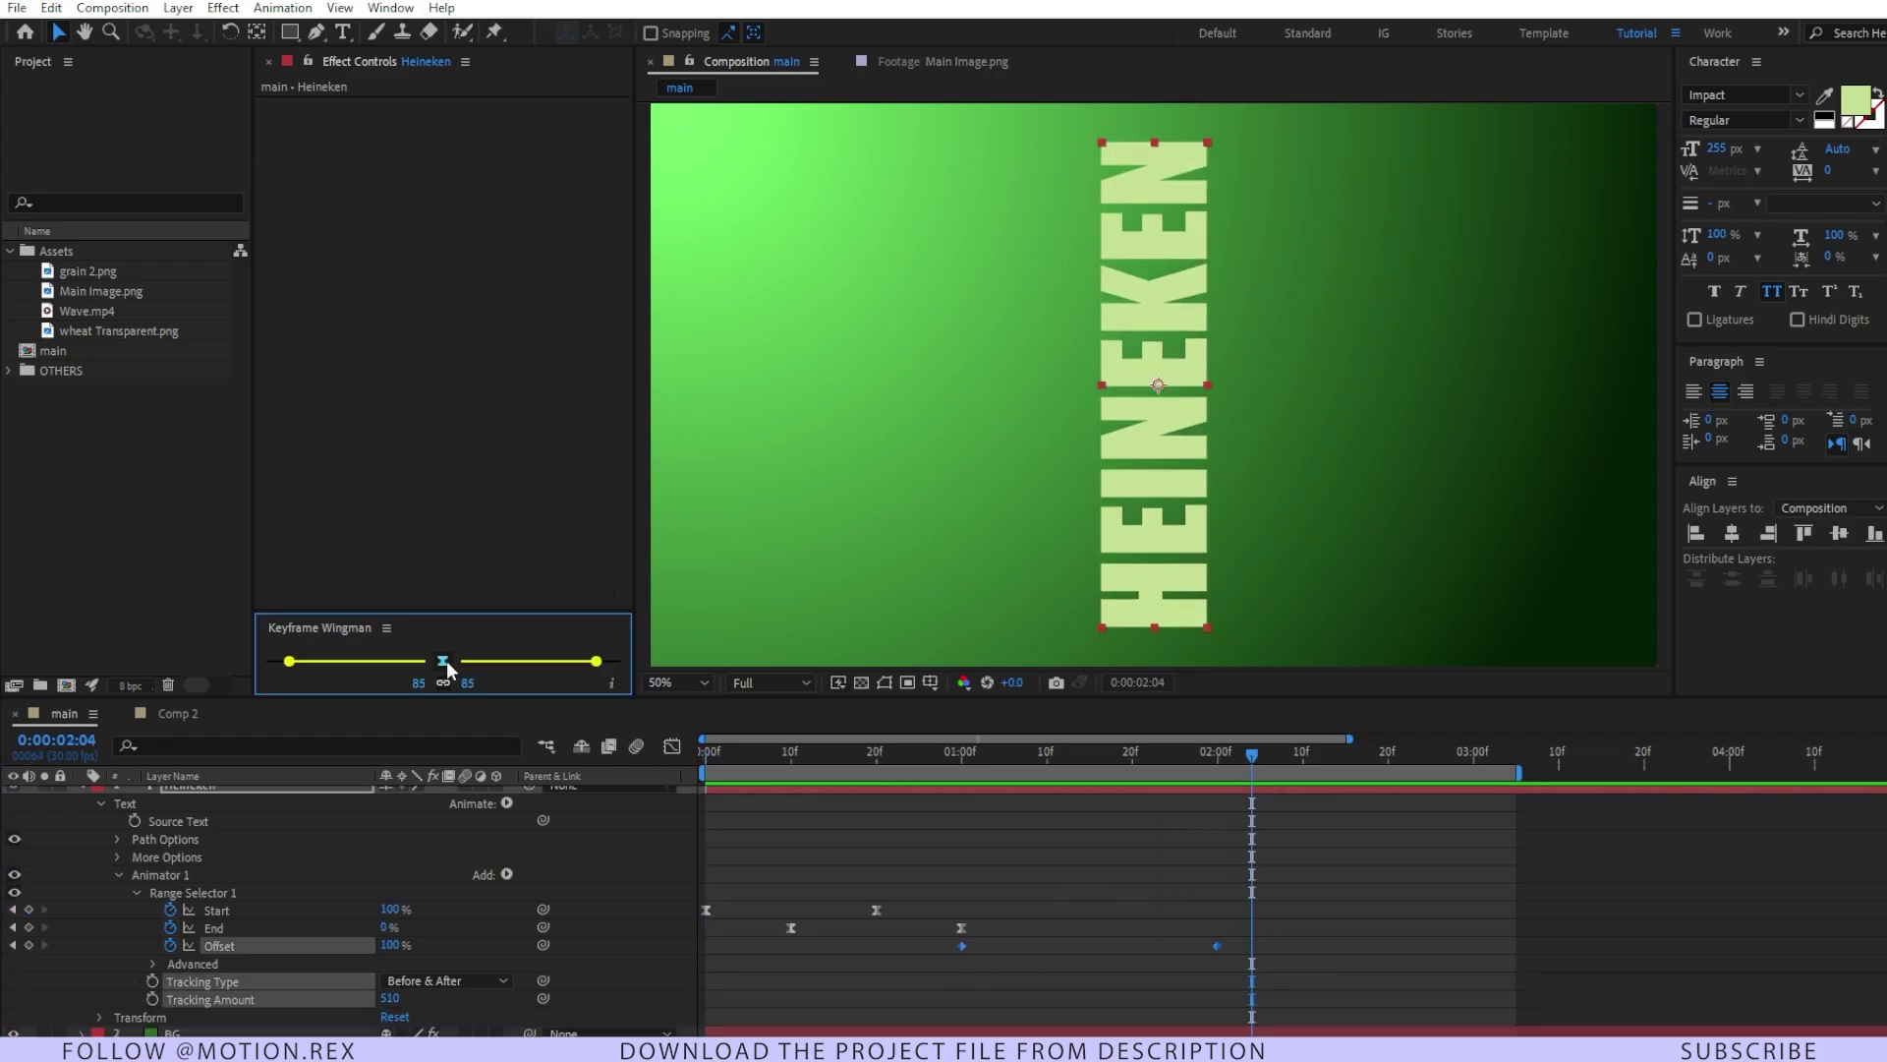
{"action": "left_click", "coordinate": [761, 743]}
{"action": "key", "text": "space"}
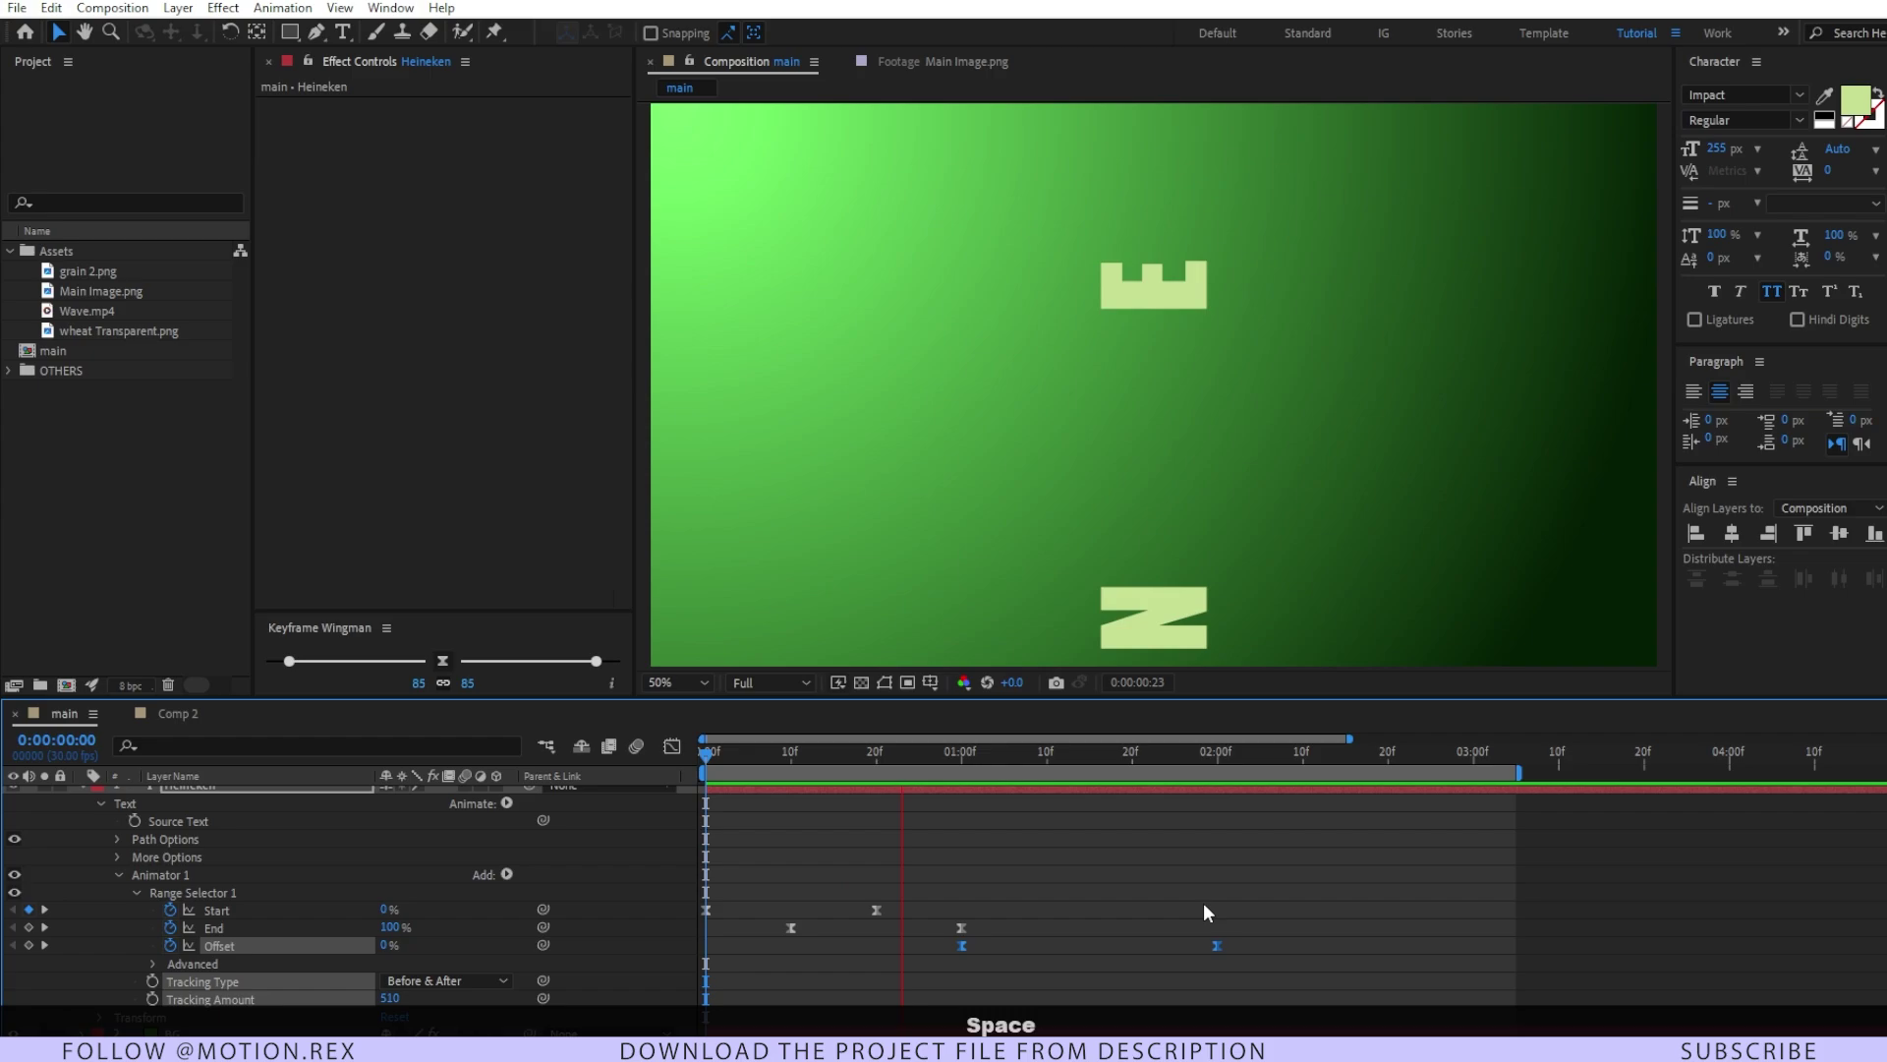
{"action": "key", "text": "space"}
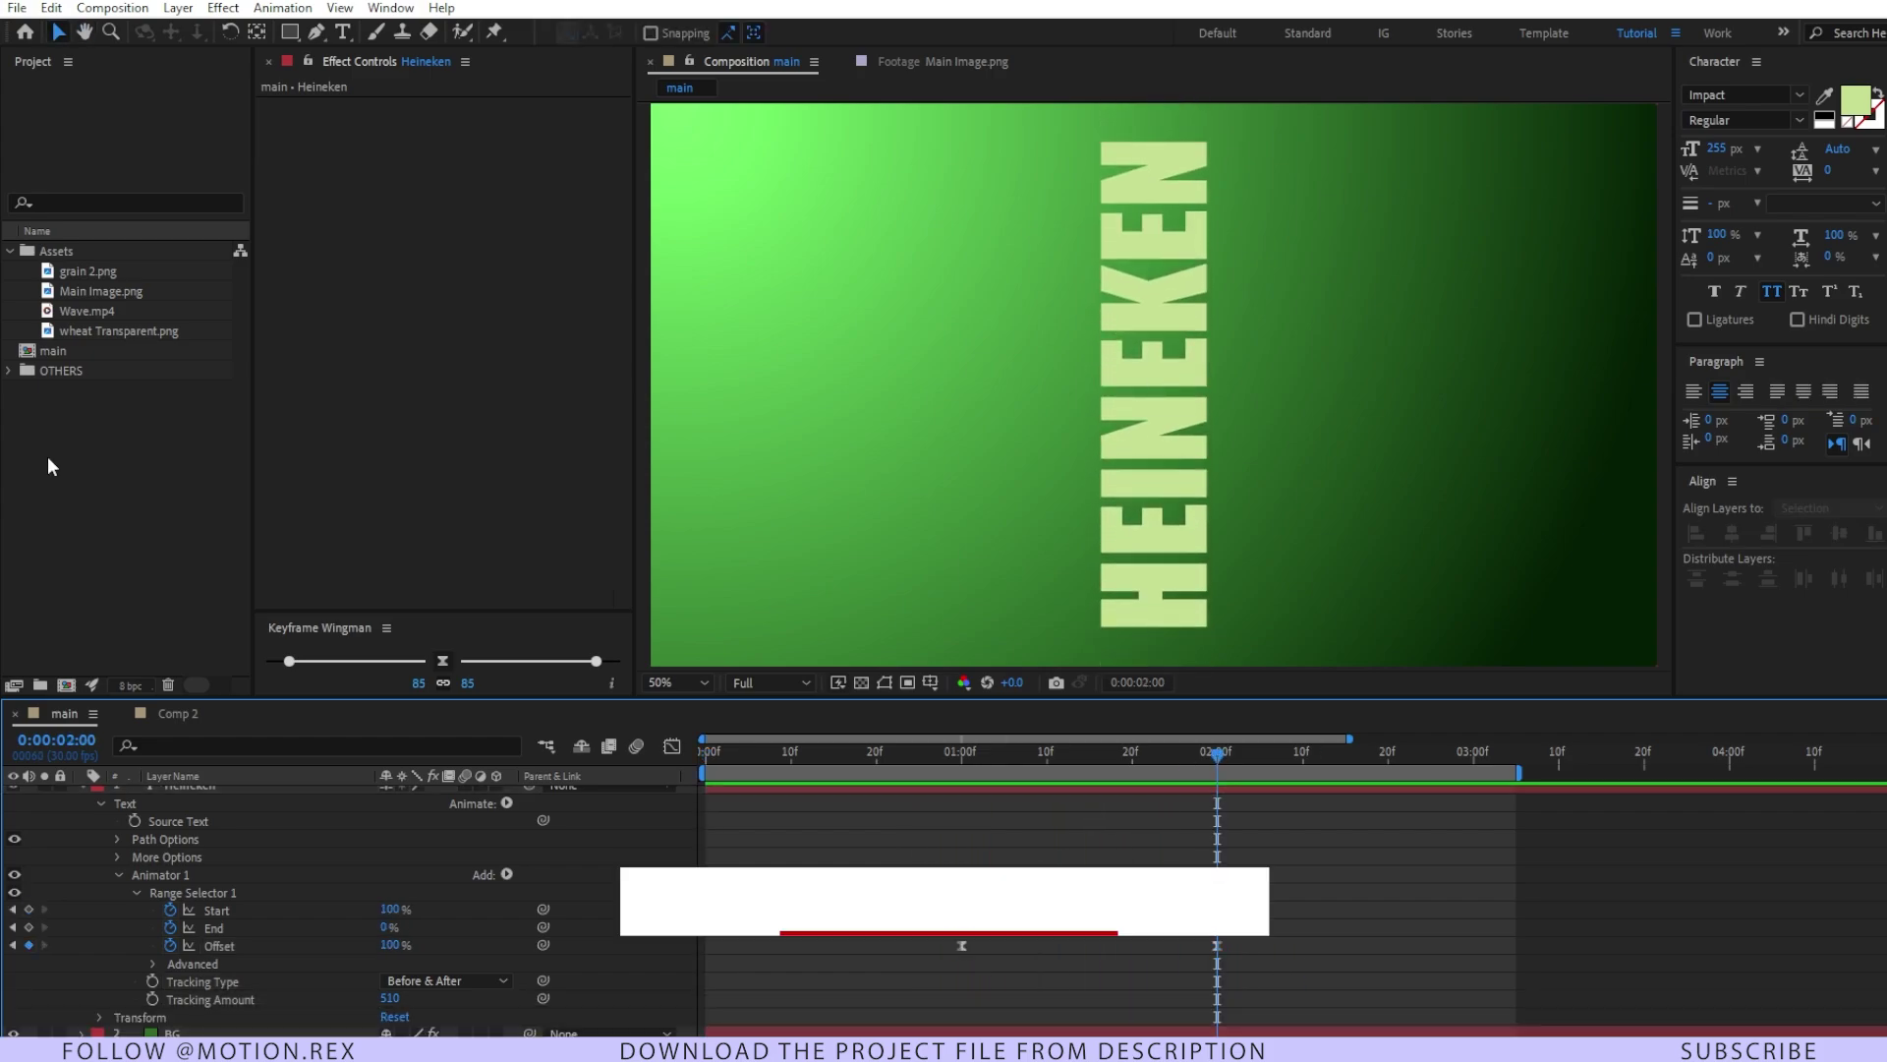
- Add Main Image.png to the composition above the Heineken text layer and scale it to 65%
{"action": "left_click", "coordinate": [61, 291]}
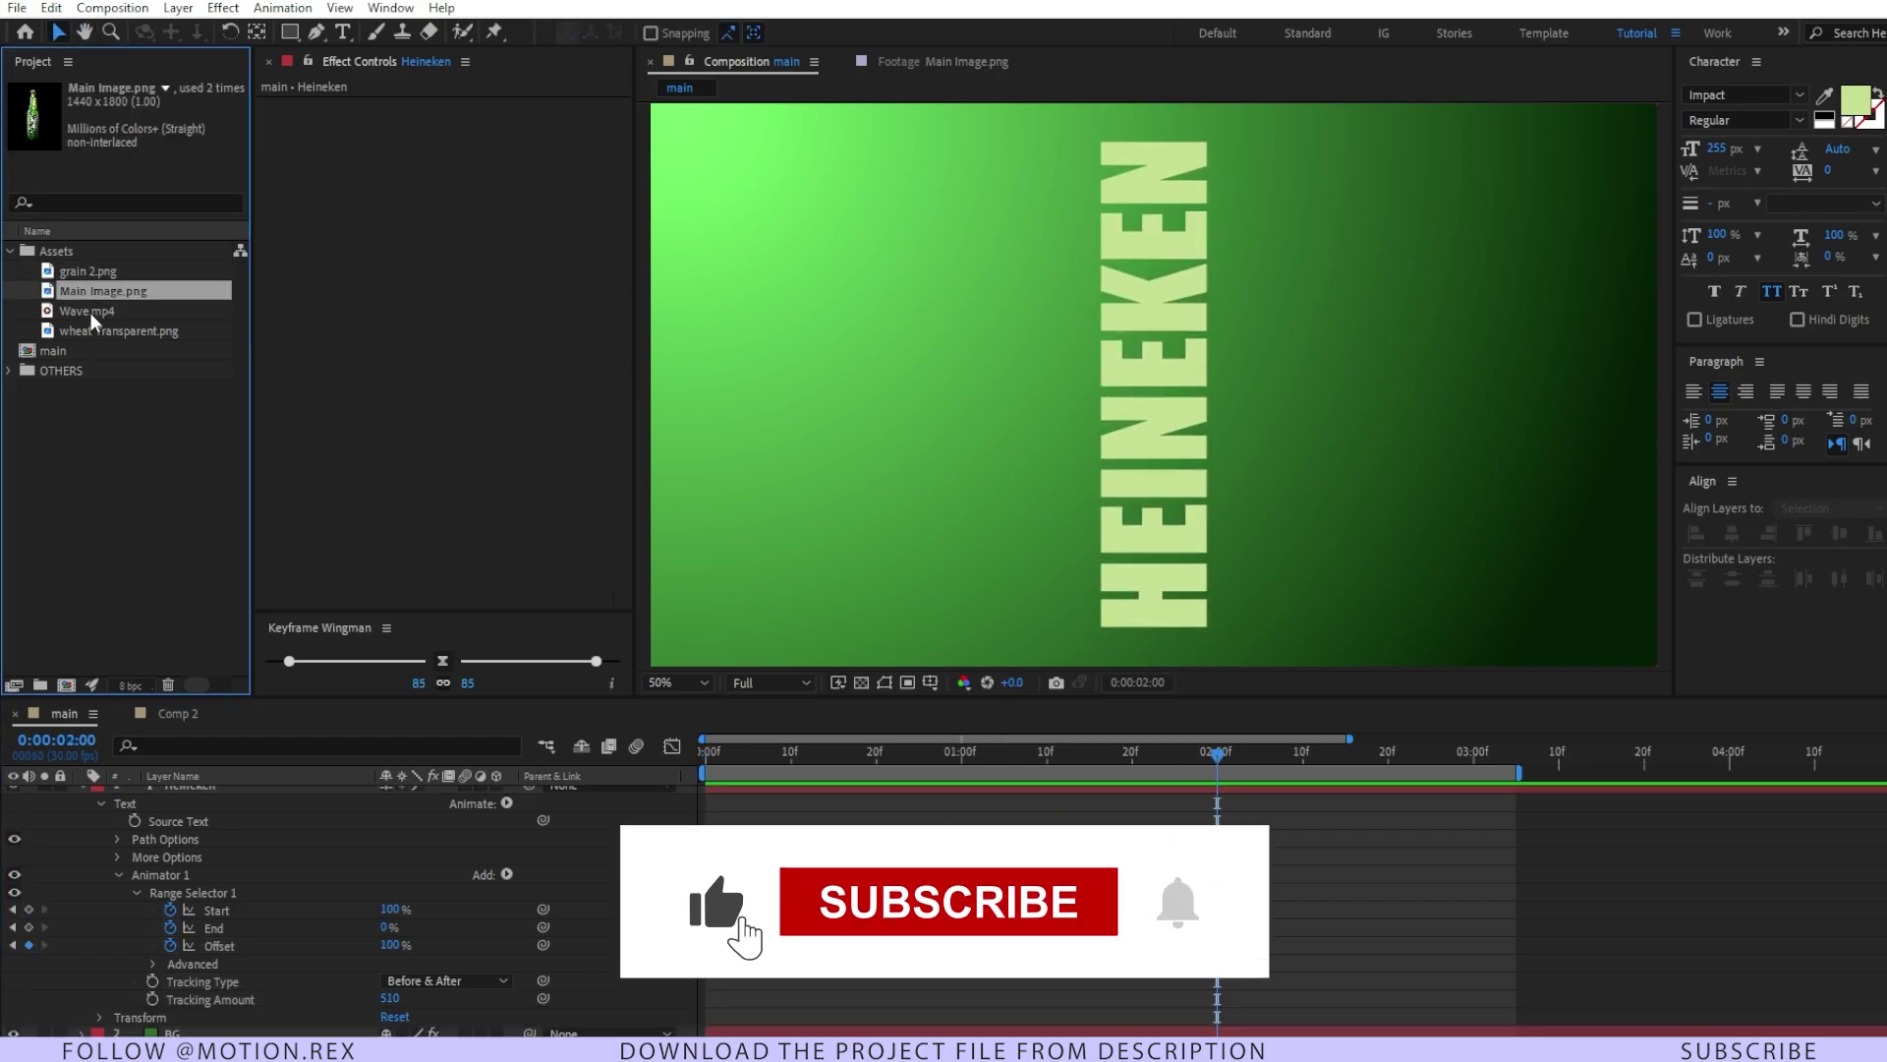
{"action": "left_click_drag", "start_coordinate": [98, 295], "coordinate": [146, 795]}
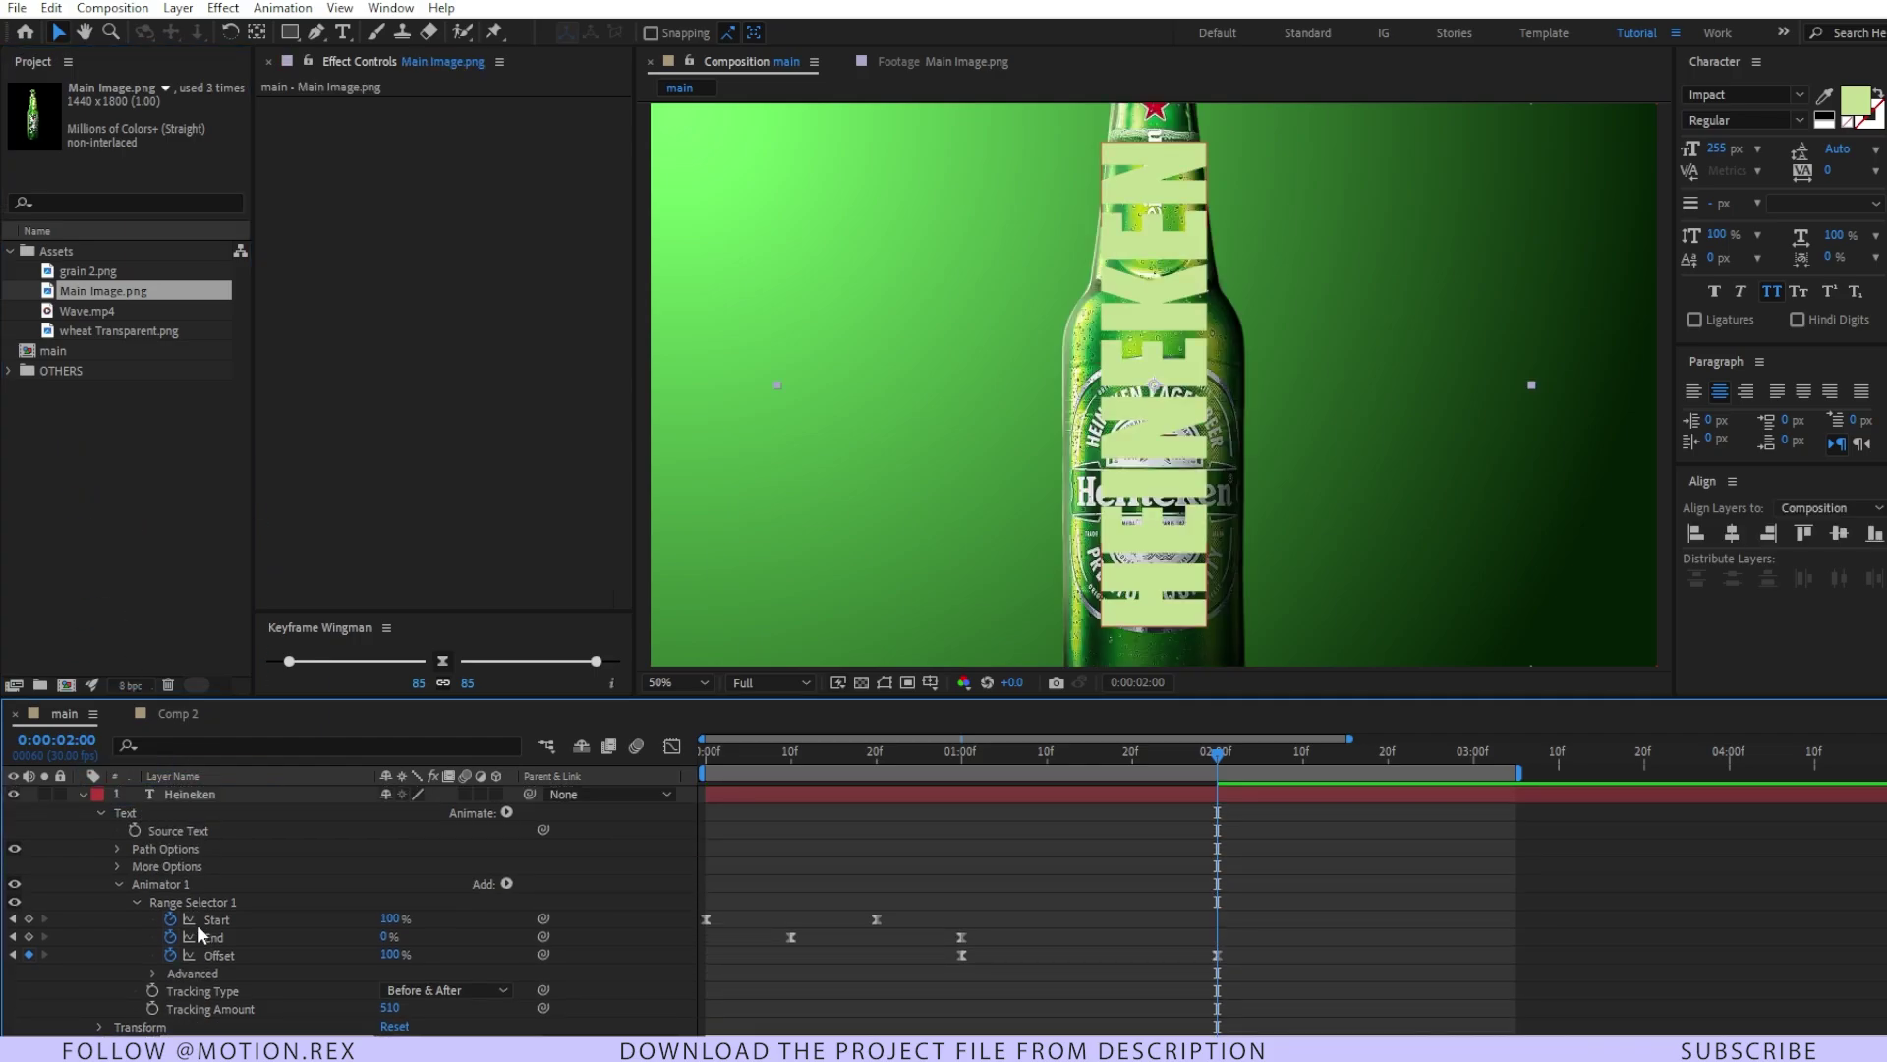
{"action": "left_click_drag", "start_coordinate": [214, 1002], "coordinate": [193, 793]}
{"action": "key", "text": "s"}
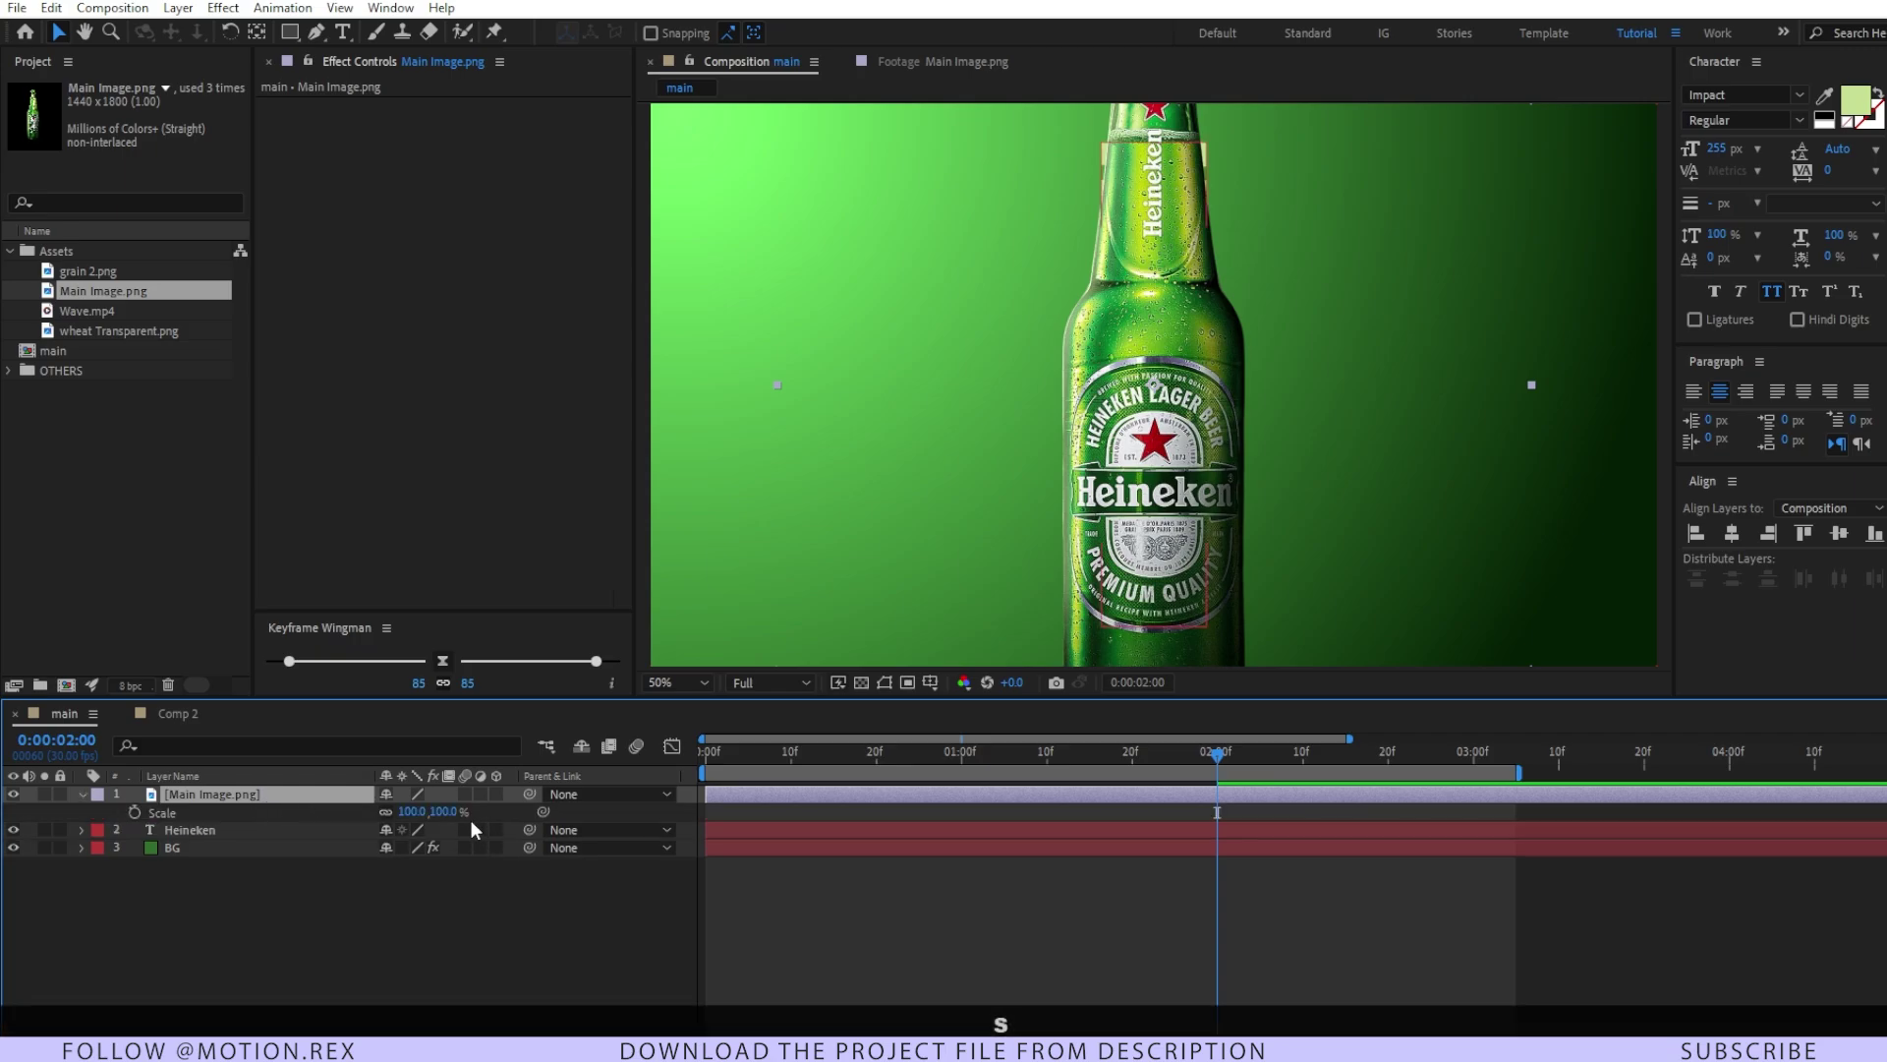
{"action": "left_click_drag", "start_coordinate": [448, 811], "coordinate": [401, 801]}
- Stretch the Heineken text layer sideways so its letters extend well beyond both sides of the bottle
{"action": "left_click", "coordinate": [190, 829]}
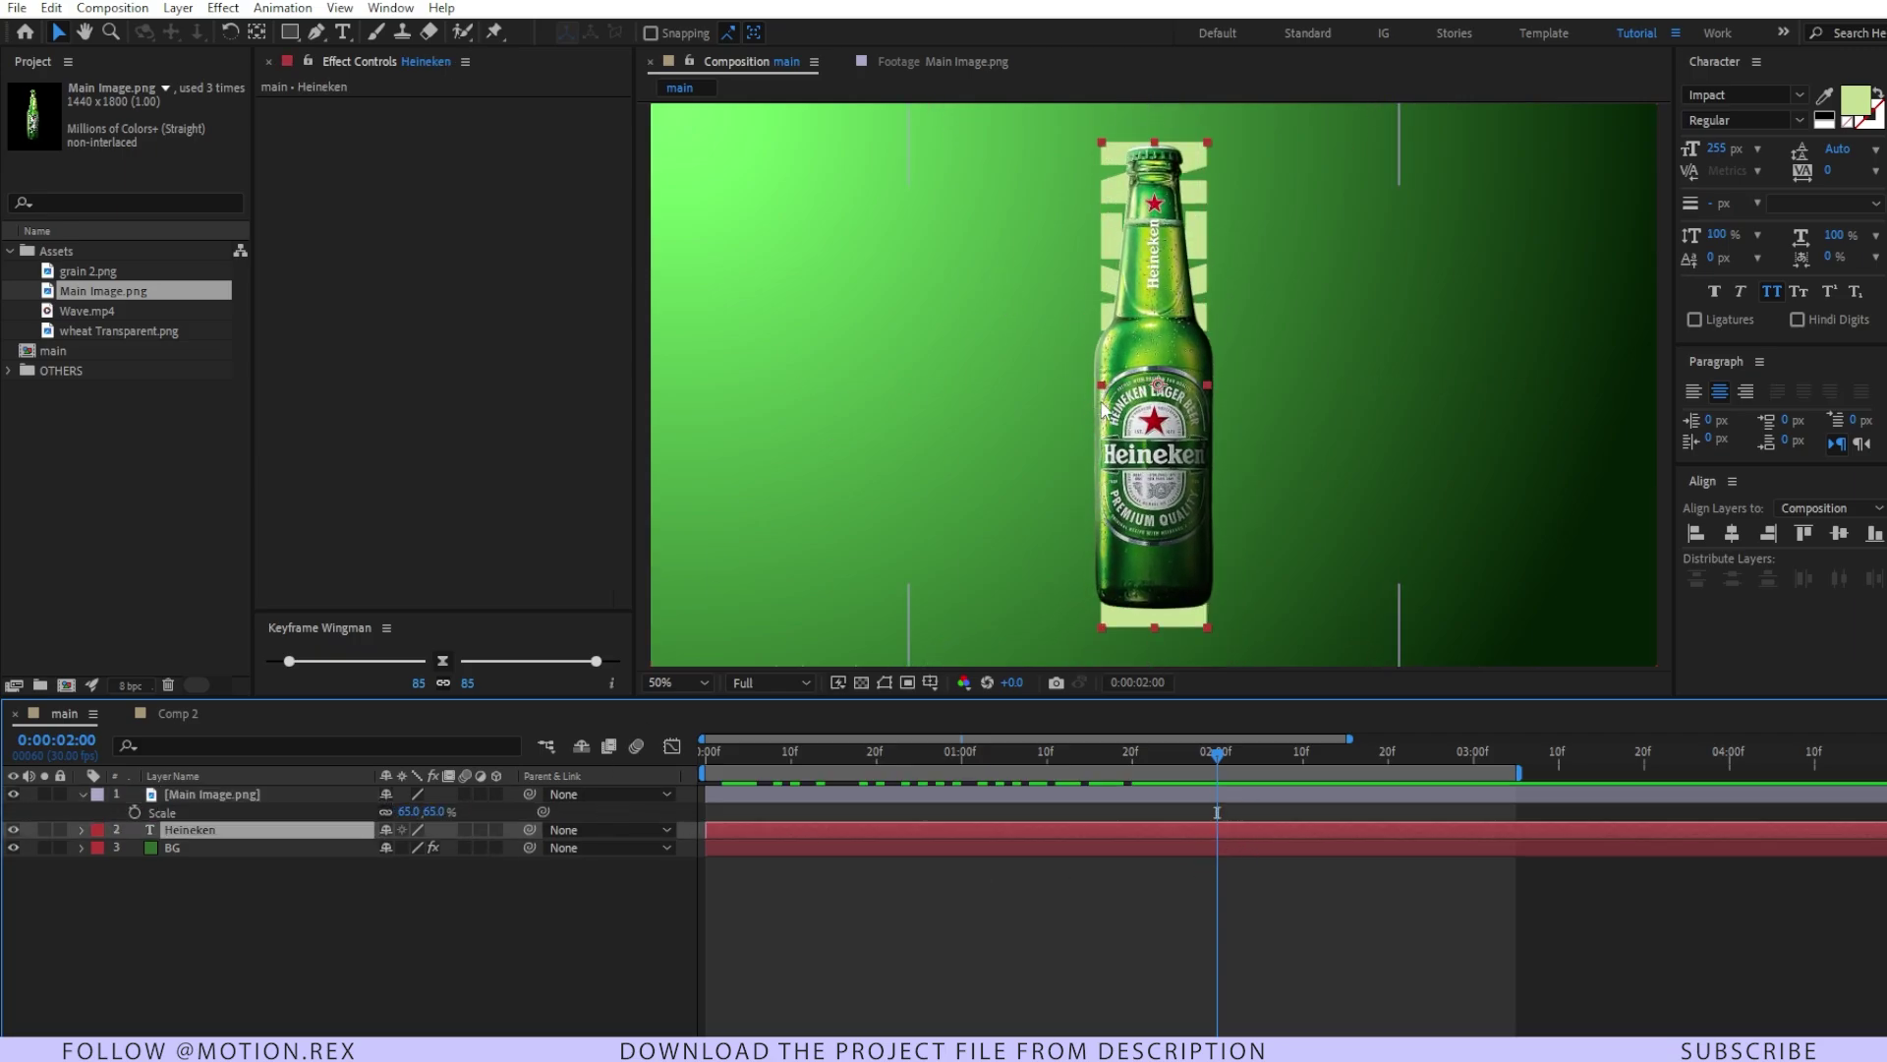
{"action": "left_click_drag", "start_coordinate": [1101, 388], "coordinate": [1040, 403]}
{"action": "key", "text": "ctrl+KP_Decimal"}
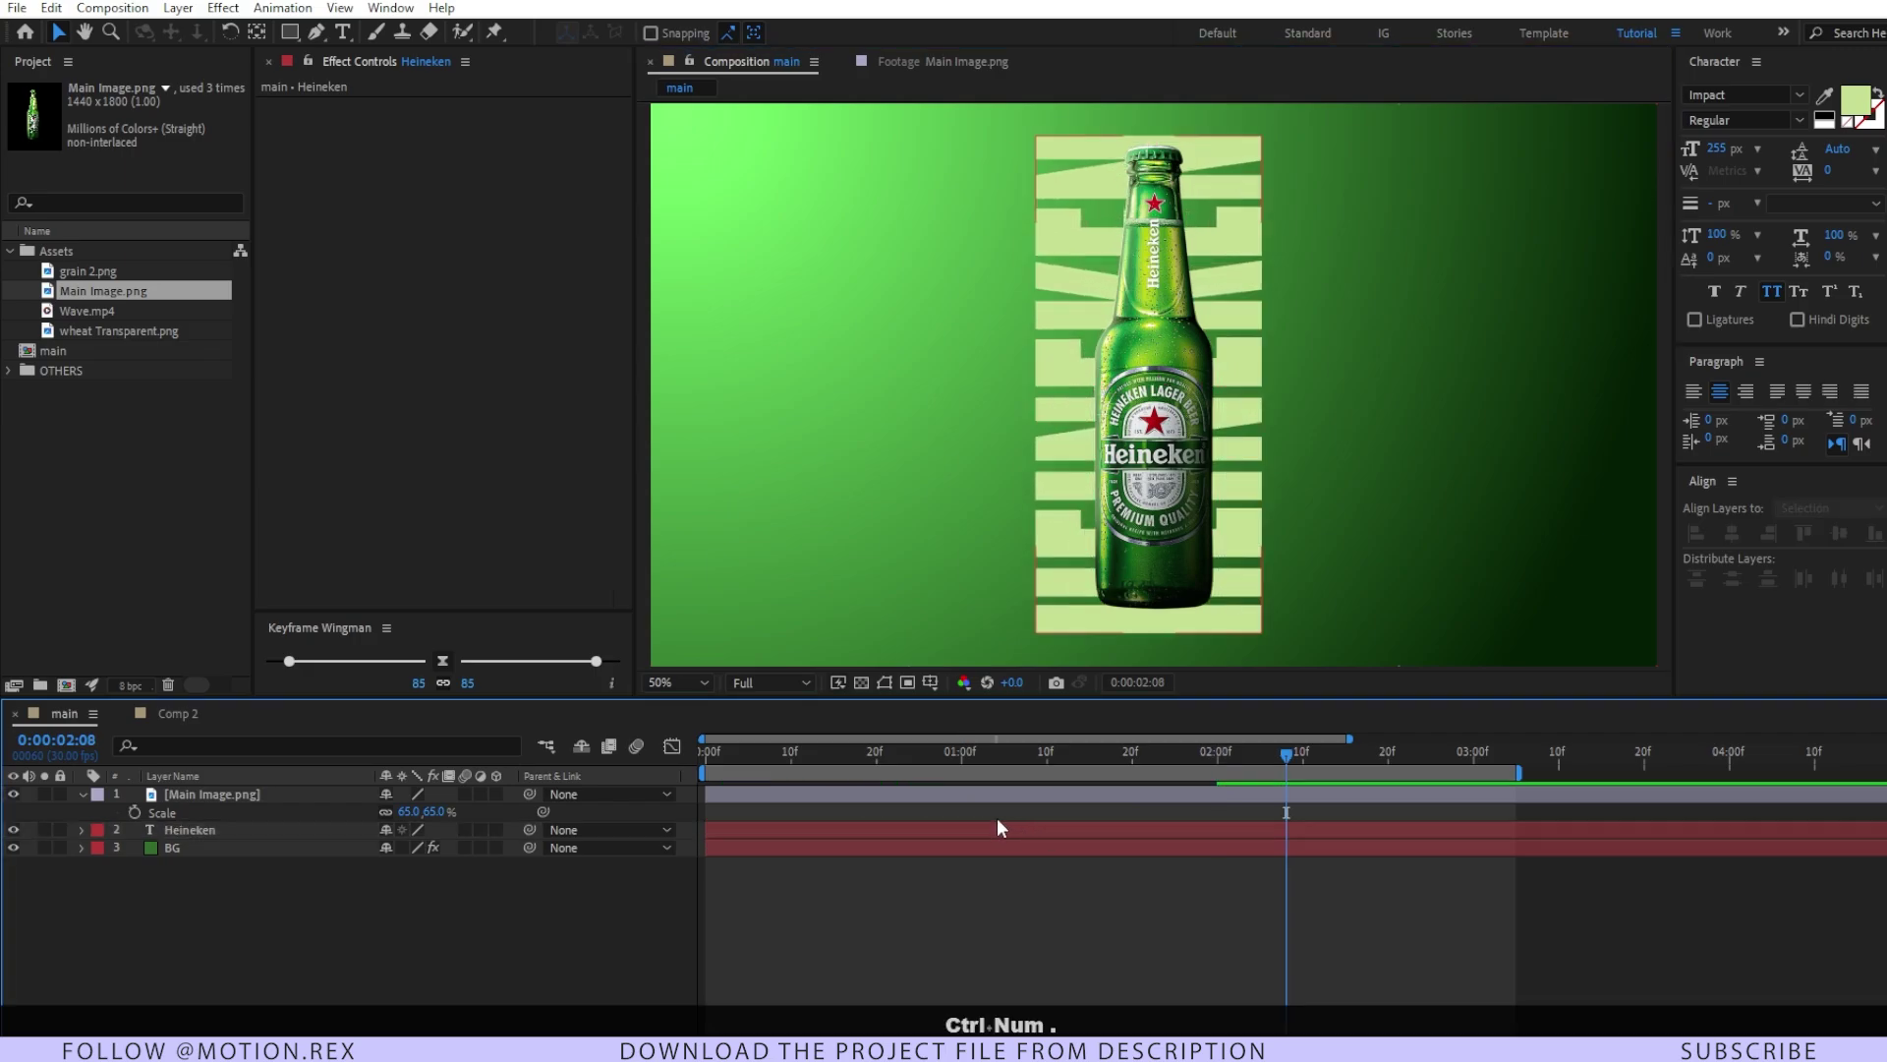
- Add a Drop Shadow to the bottle image with Distance 51 and Softness 45
{"action": "left_click", "coordinate": [245, 796]}
{"action": "key", "text": "ctrl+space"}
{"action": "type", "text": "drop"}
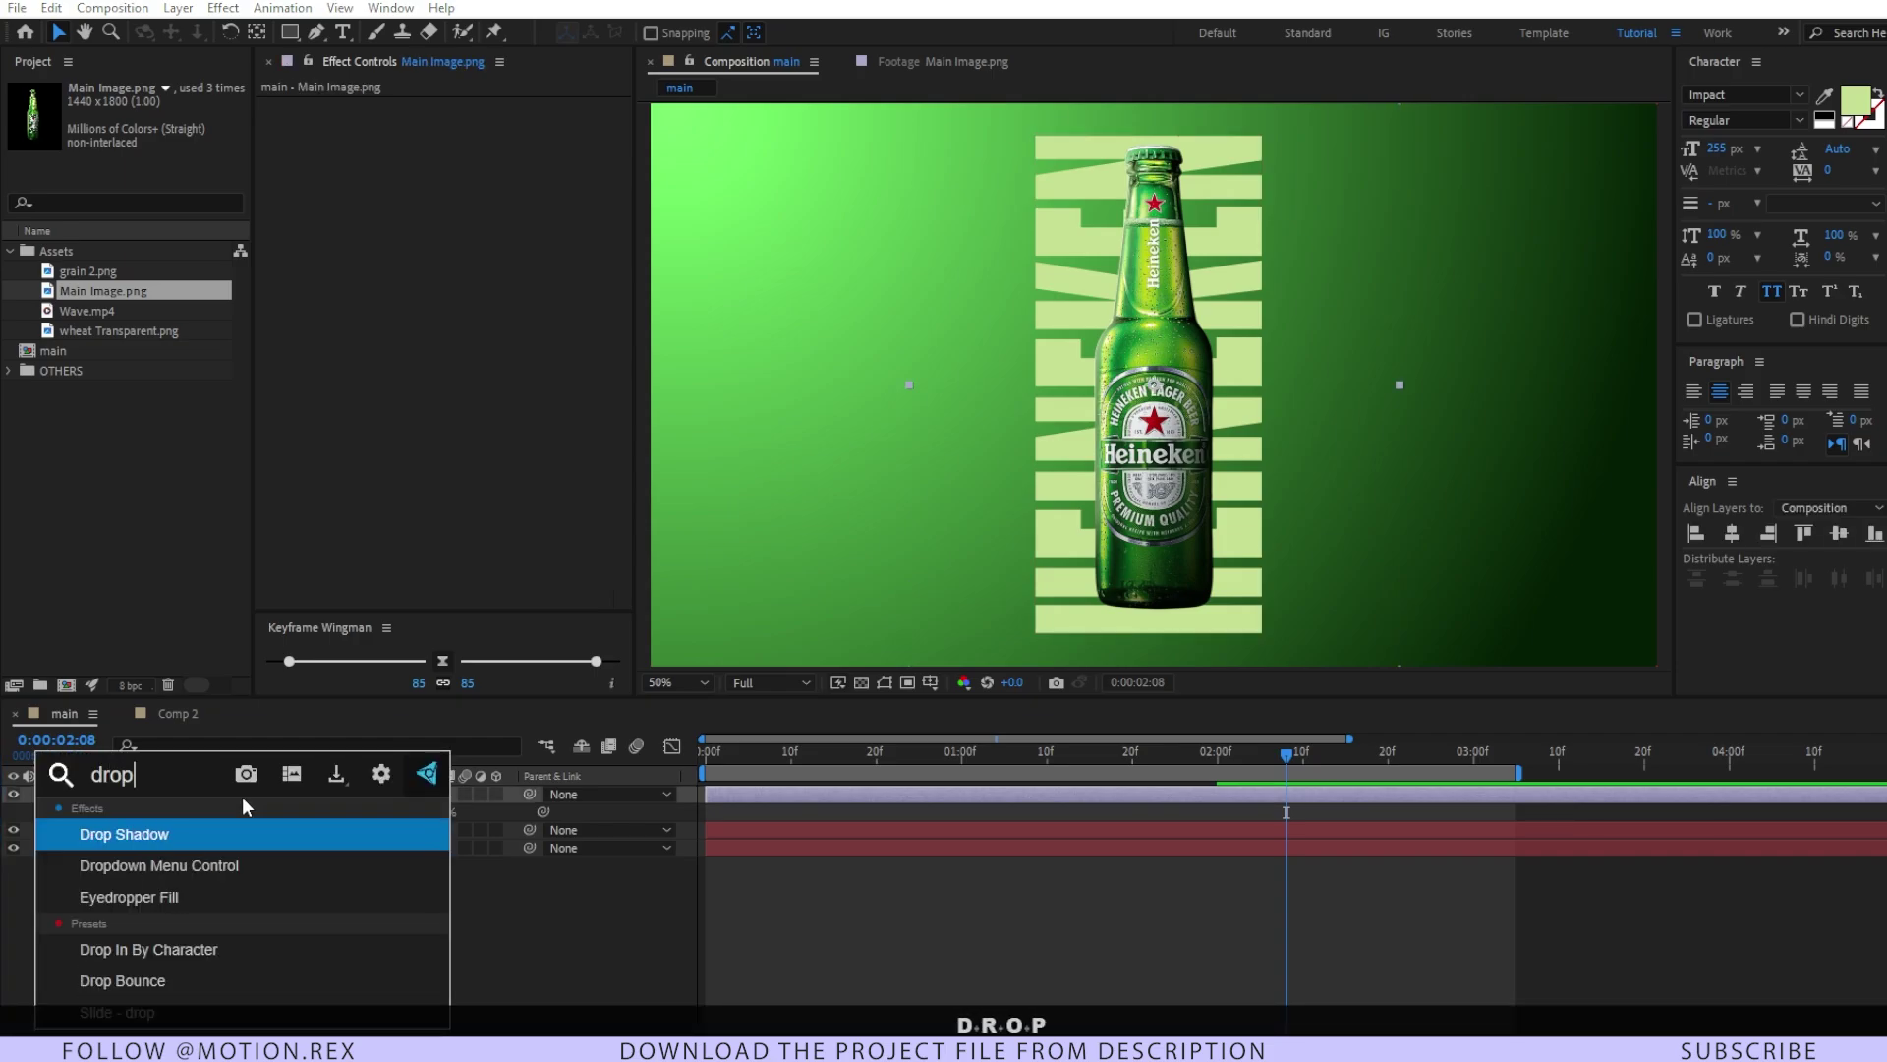
{"action": "key", "text": "Return"}
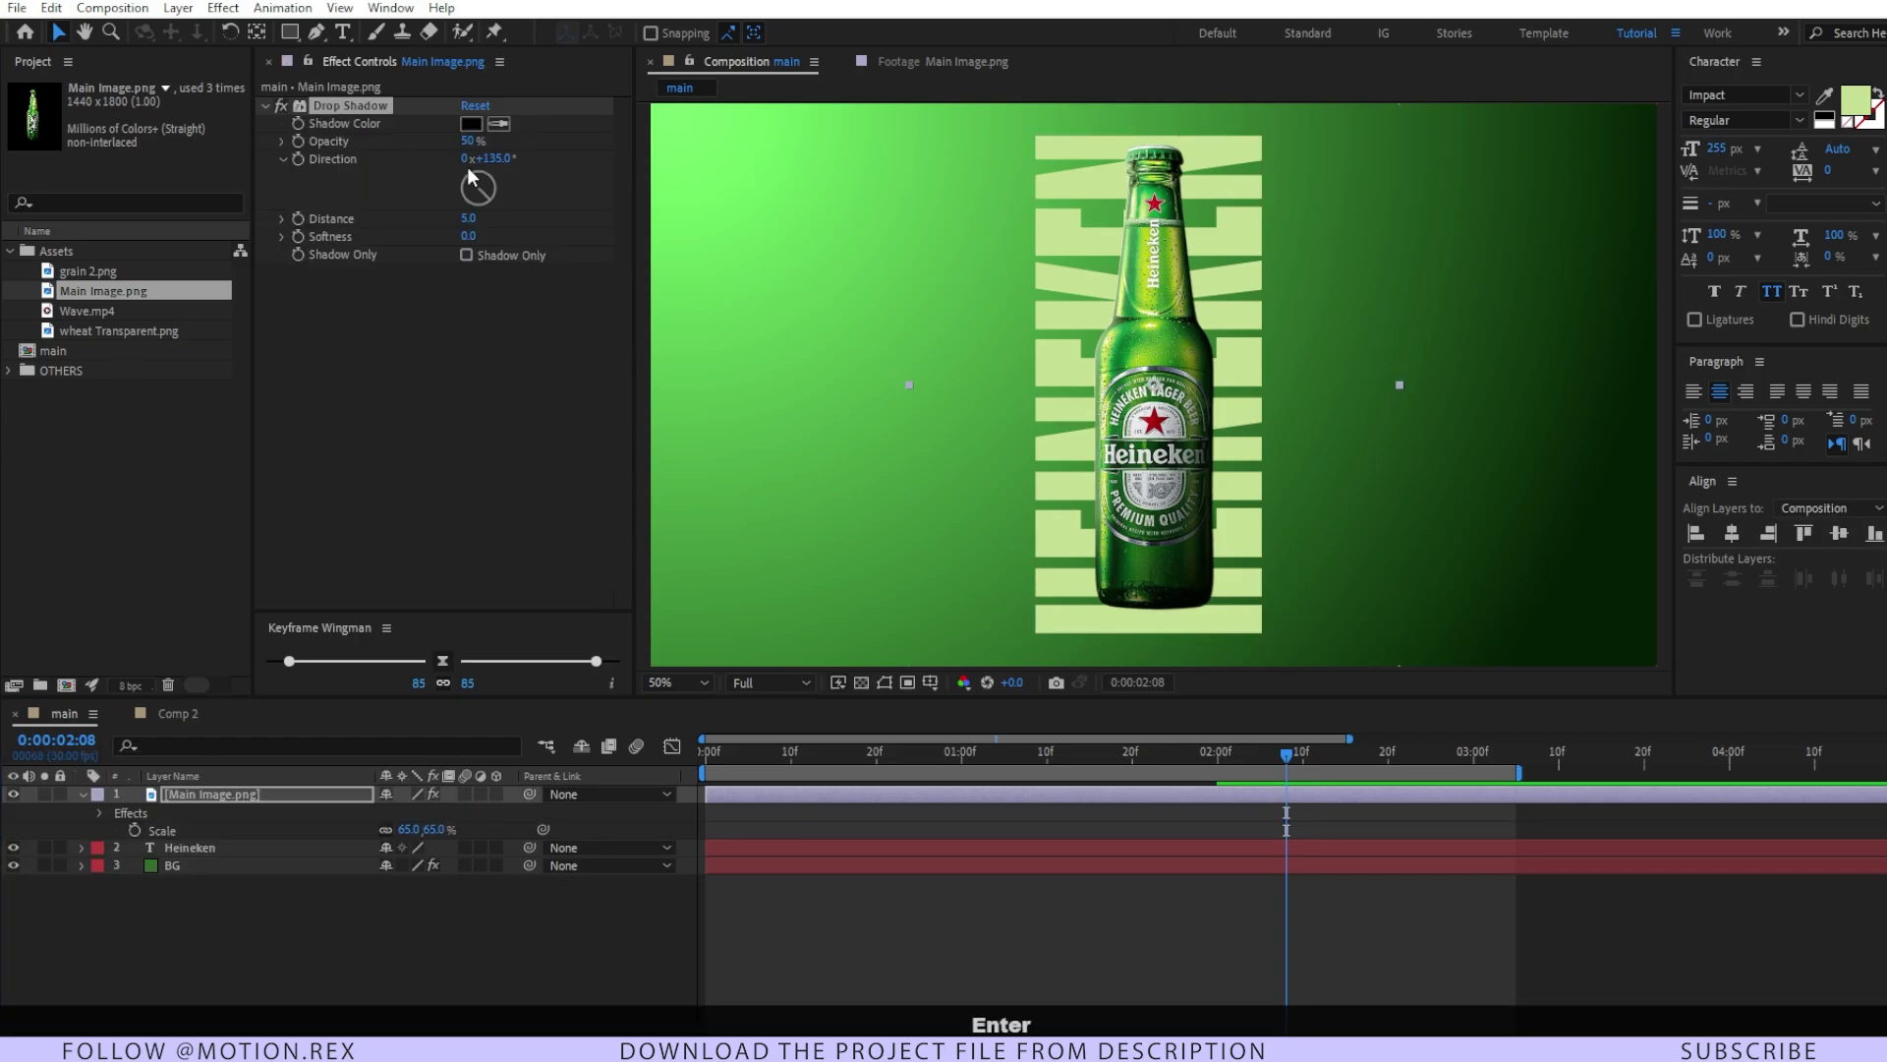
{"action": "left_click_drag", "start_coordinate": [471, 218], "coordinate": [529, 226]}
{"action": "type", "text": "45"}
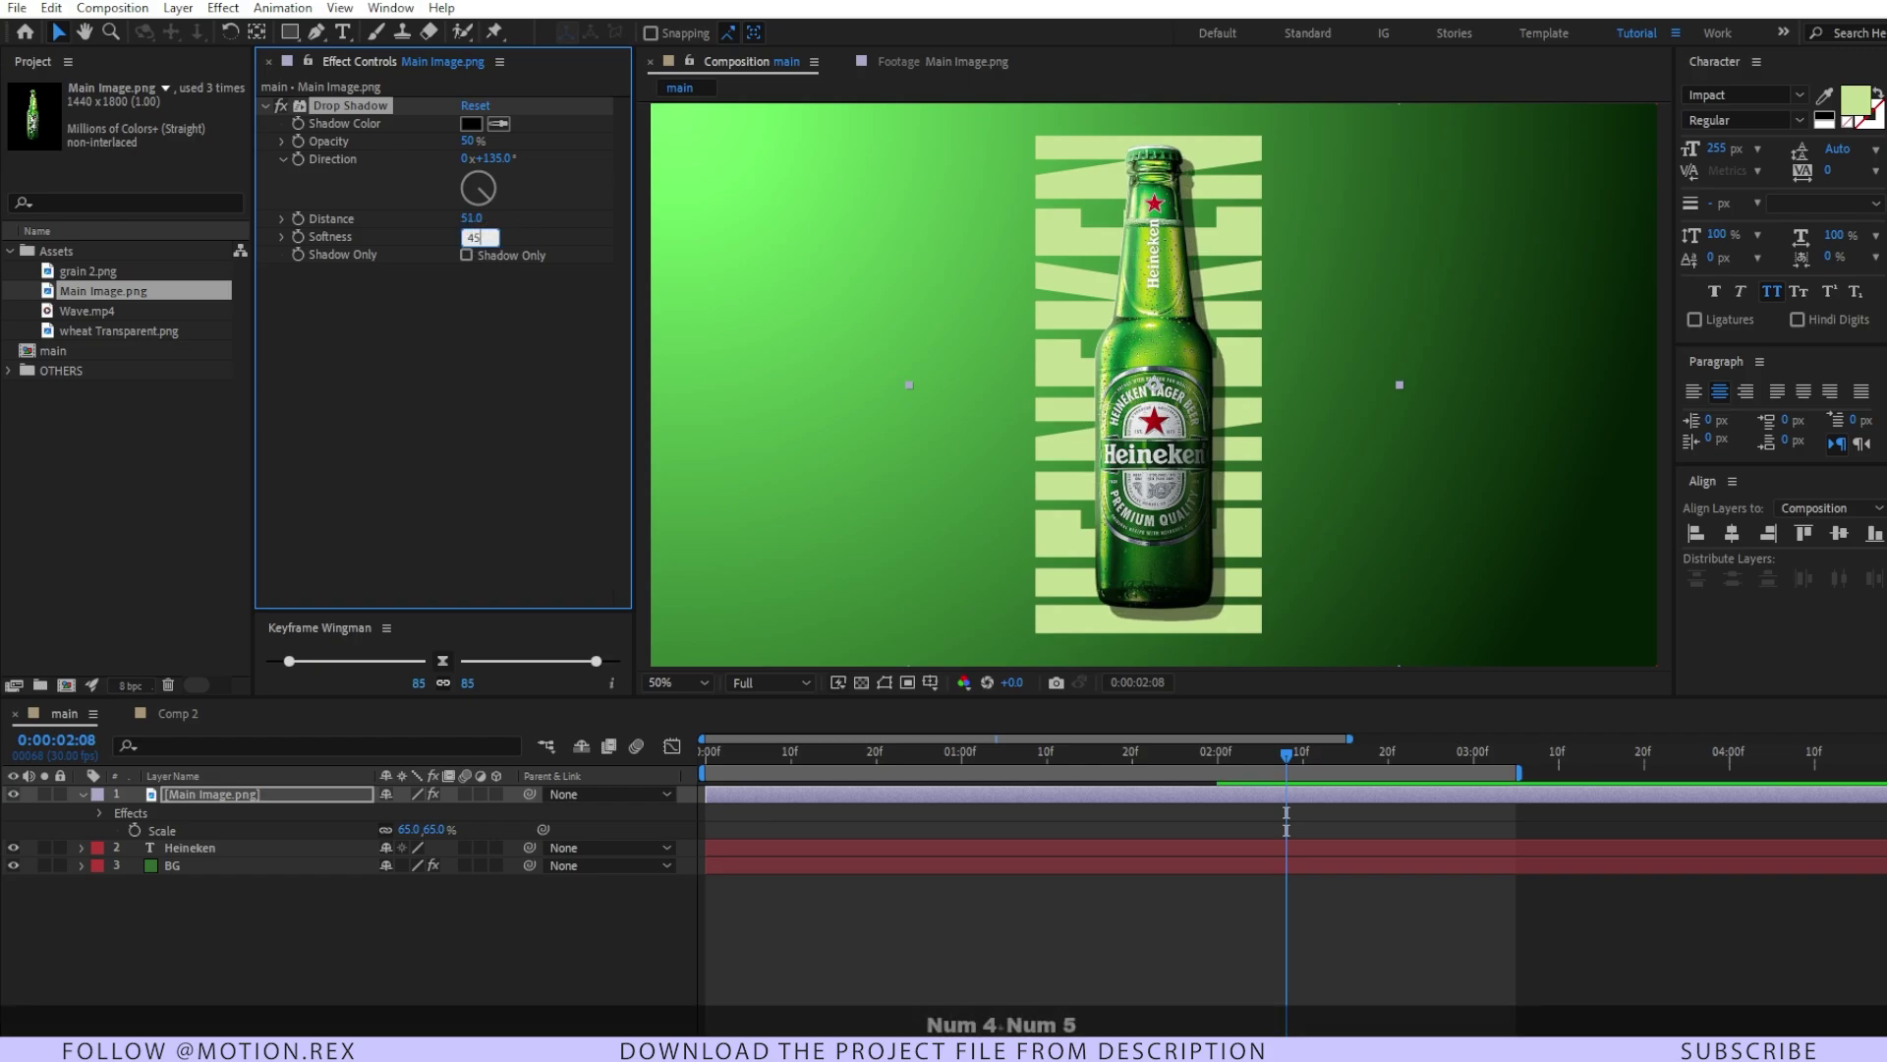
{"action": "key", "text": "Return"}
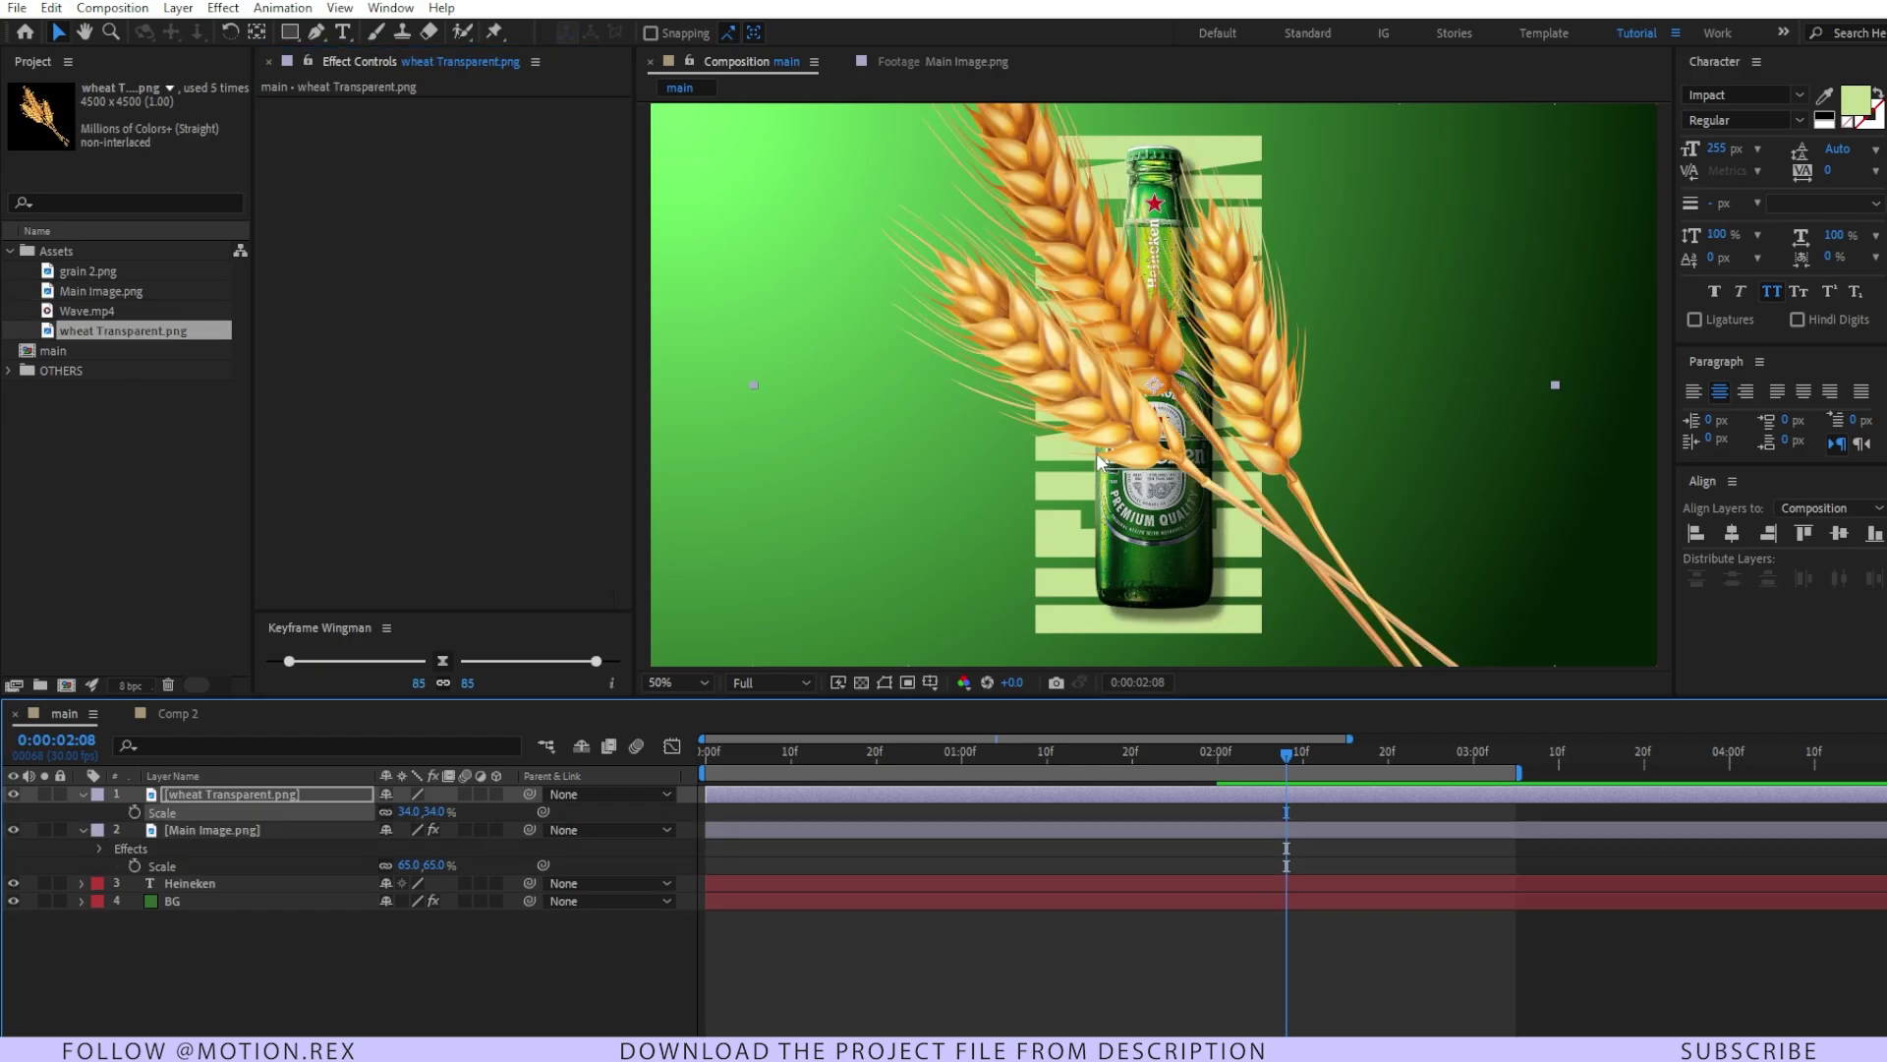
- Rotate the wheat image so its ears point toward the bottle, move it to the frame's lower-left area and scale it to 27%
{"action": "key", "text": "w"}
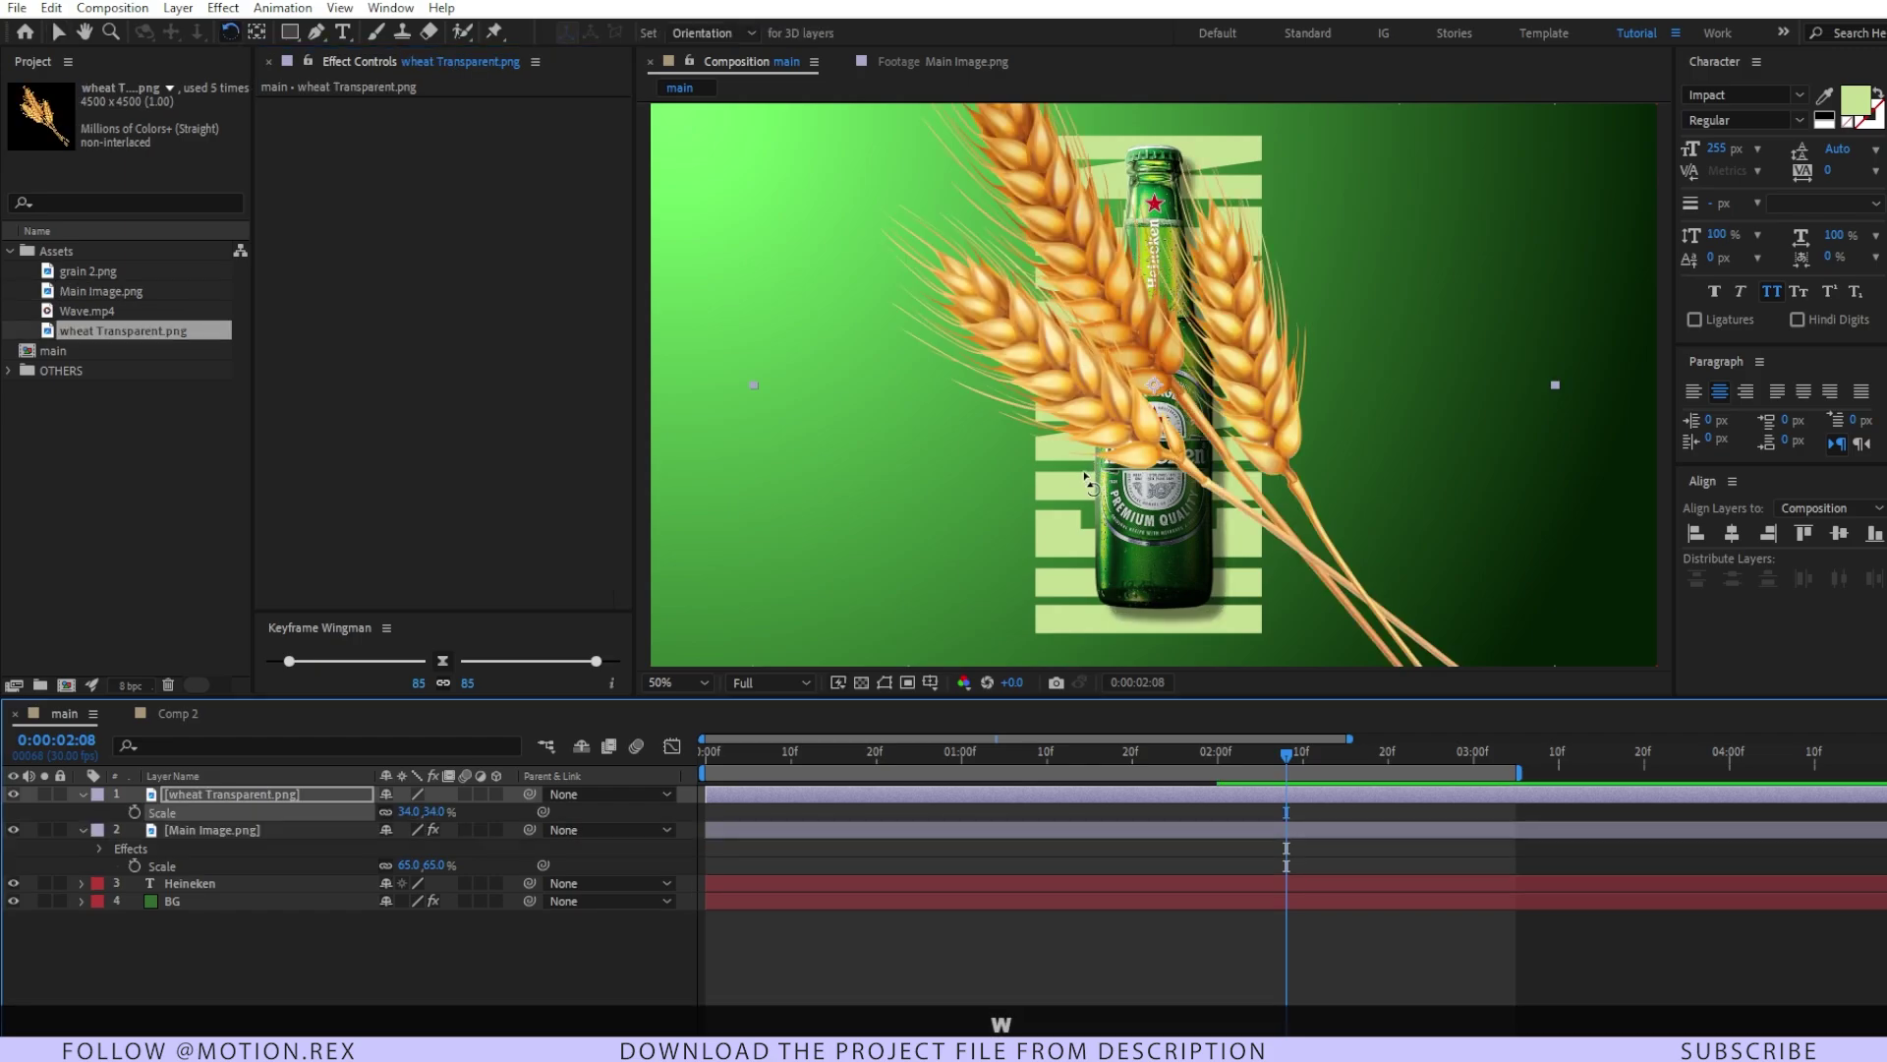
{"action": "left_click_drag", "start_coordinate": [958, 211], "coordinate": [997, 293]}
{"action": "key", "text": "v"}
{"action": "left_click_drag", "start_coordinate": [1280, 497], "coordinate": [910, 602]}
{"action": "key", "text": "s"}
{"action": "key", "text": "s"}
{"action": "left_click_drag", "start_coordinate": [408, 812], "coordinate": [431, 812]}
- Duplicate the wheat layer, move the copy to the frame's upper-right area and rotate its ears toward the bottle
{"action": "left_click", "coordinate": [309, 794]}
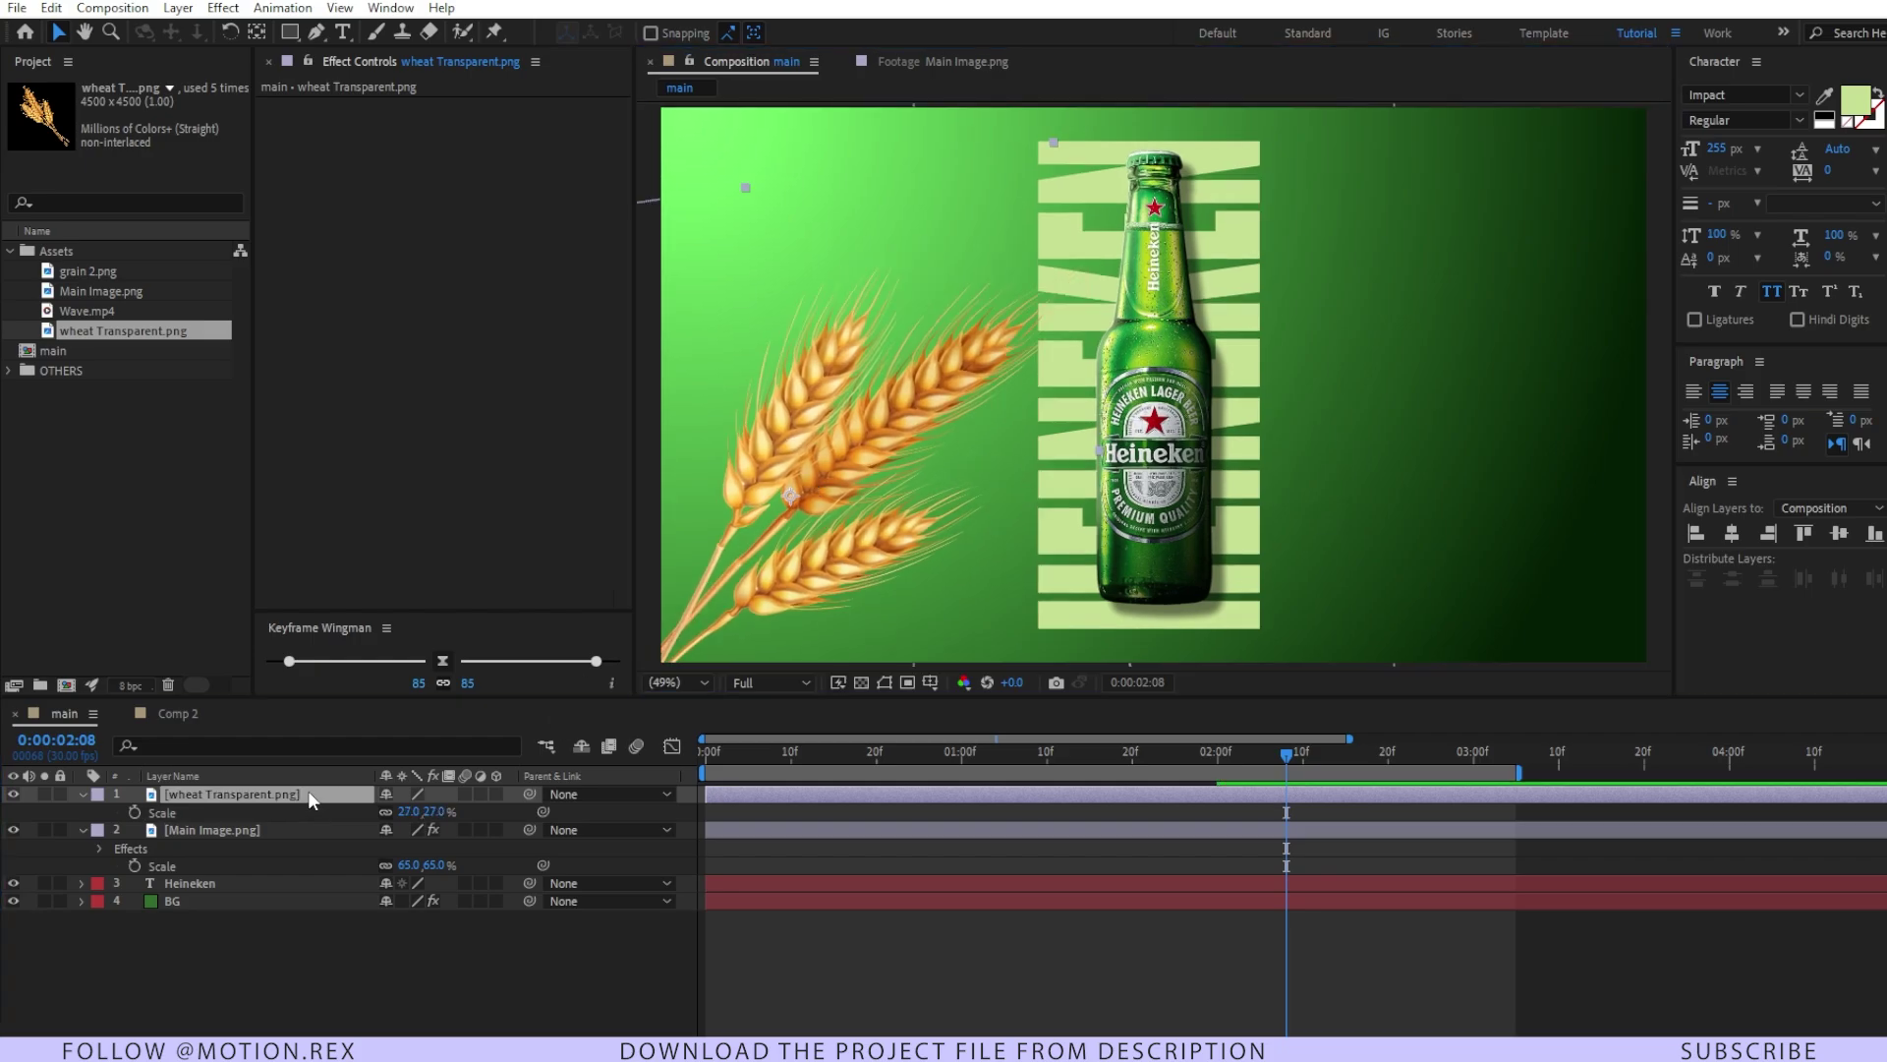
{"action": "key", "text": "ctrl+d"}
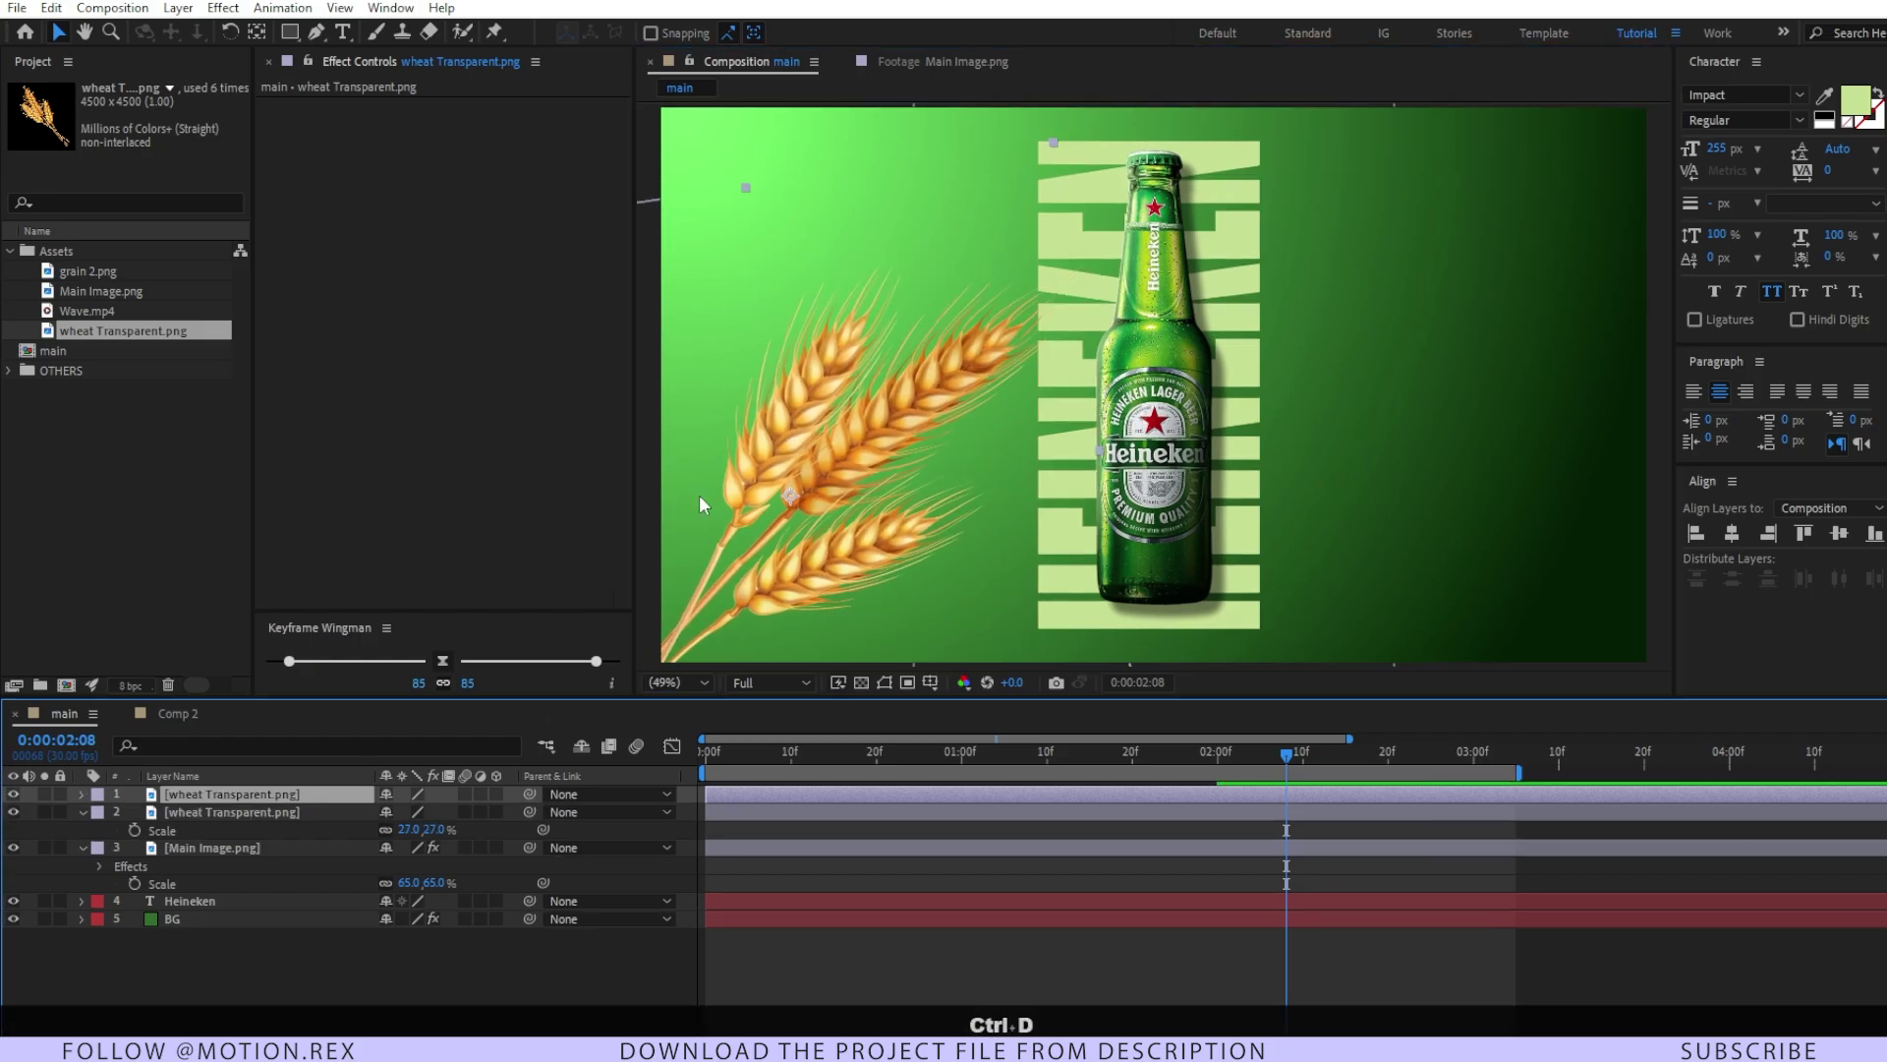
{"action": "left_click_drag", "start_coordinate": [849, 510], "coordinate": [1534, 277]}
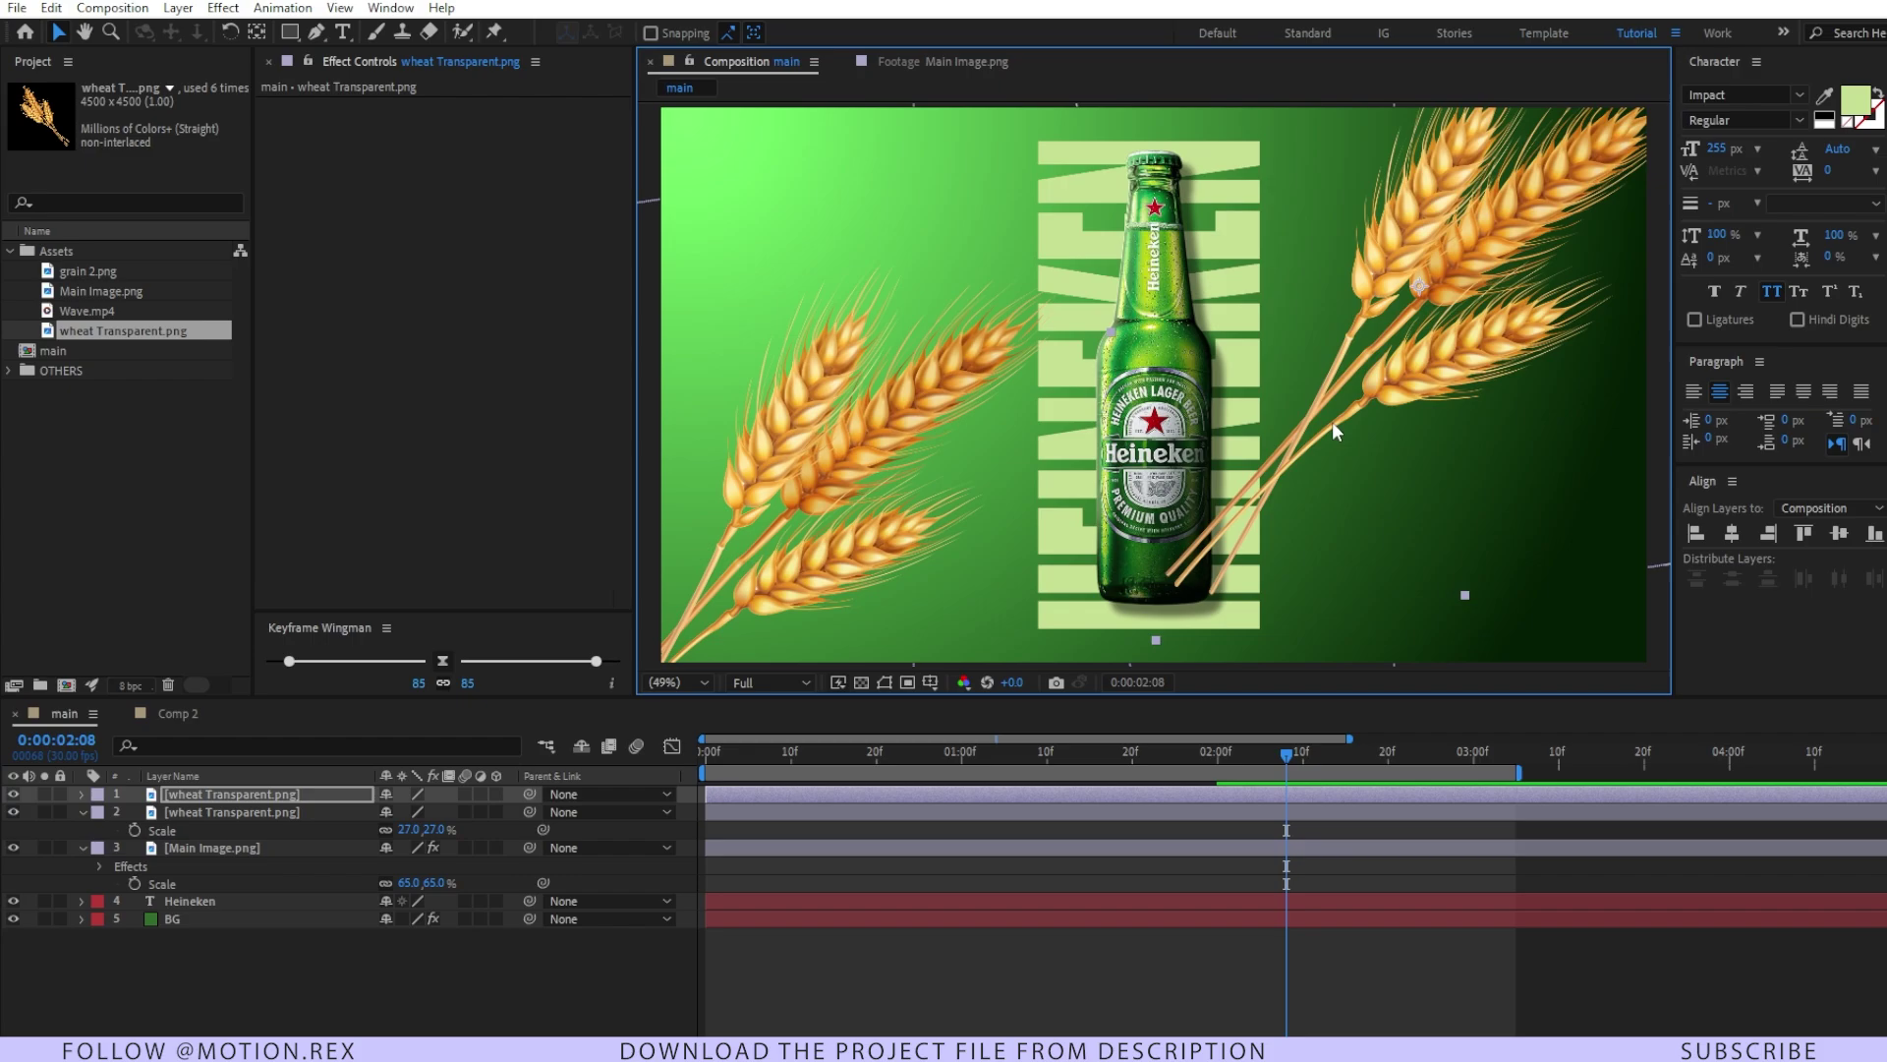
{"action": "key", "text": "w"}
{"action": "left_click_drag", "start_coordinate": [1229, 488], "coordinate": [1592, 426]}
- Flip the wheat copy horizontally, re-angle it in the upper-right corner with ears toward the bottle, and reduce its scale to about 24.4%
{"action": "right_click", "coordinate": [1348, 296]}
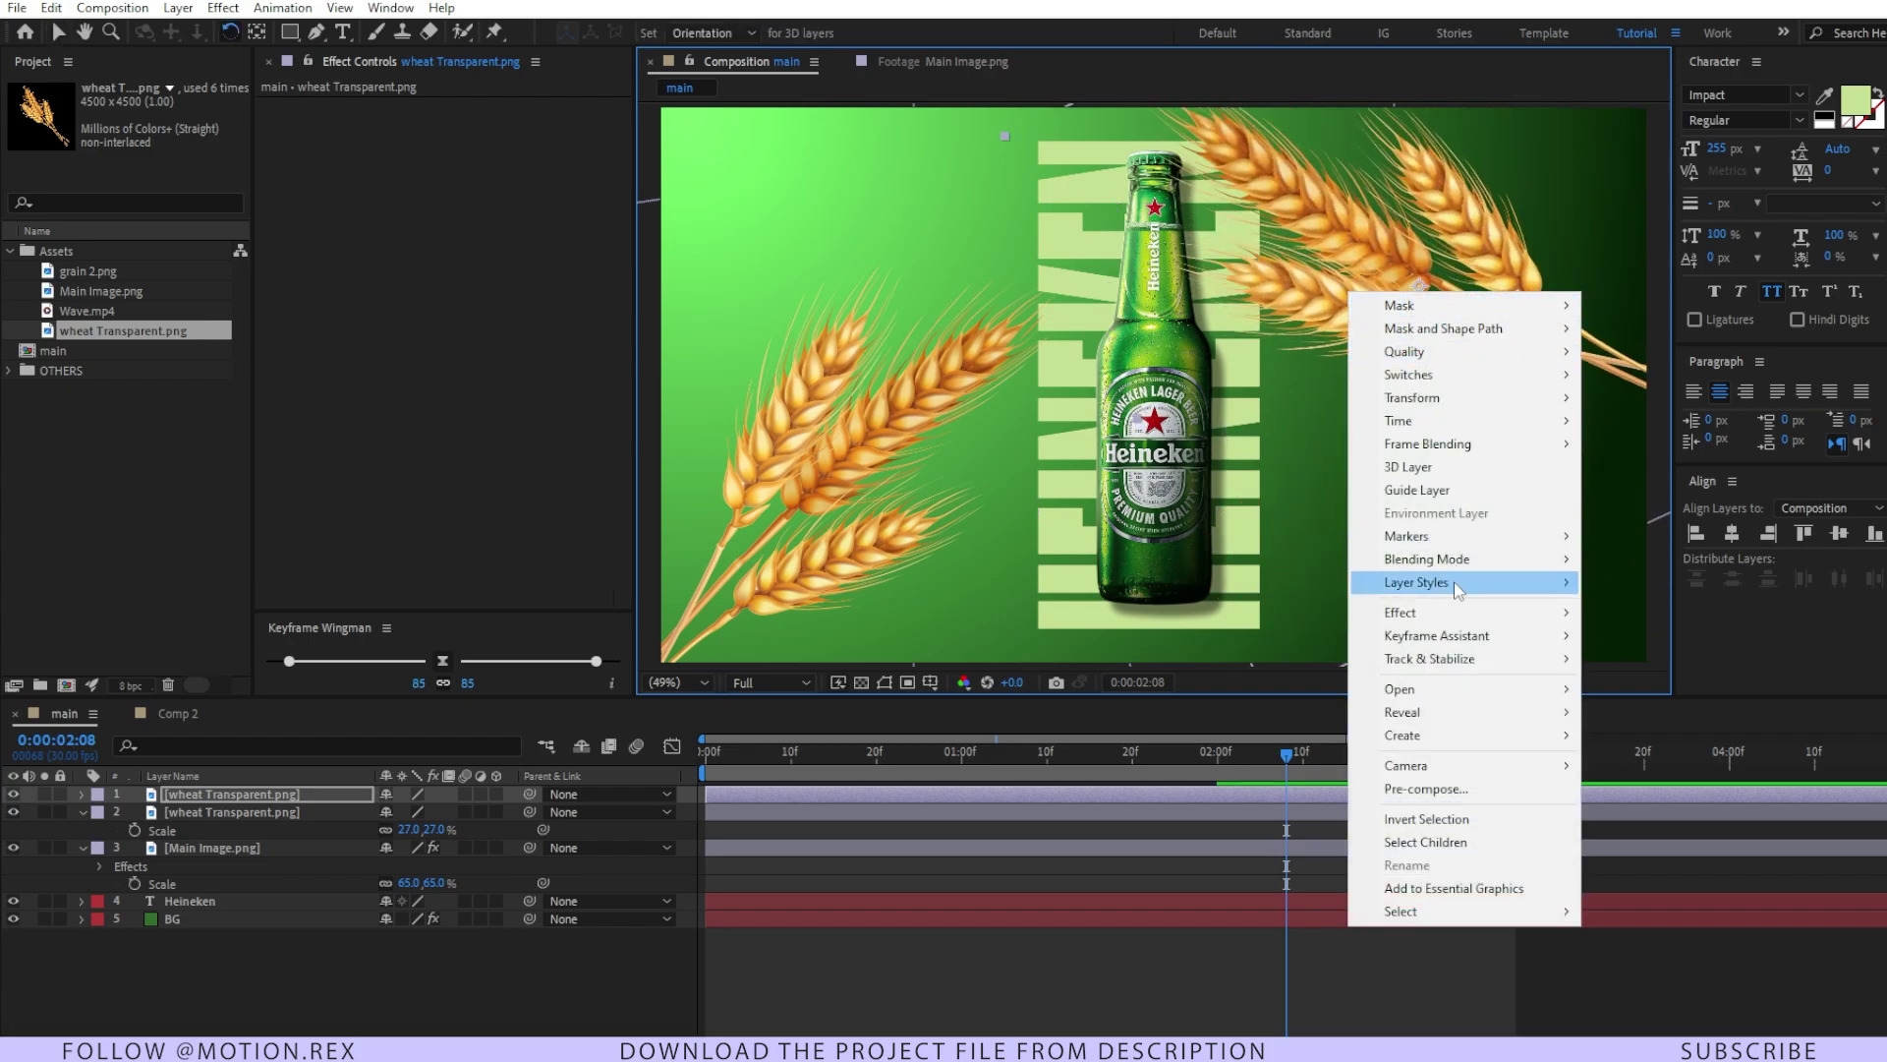
{"action": "mouse_move", "coordinate": [1445, 403]}
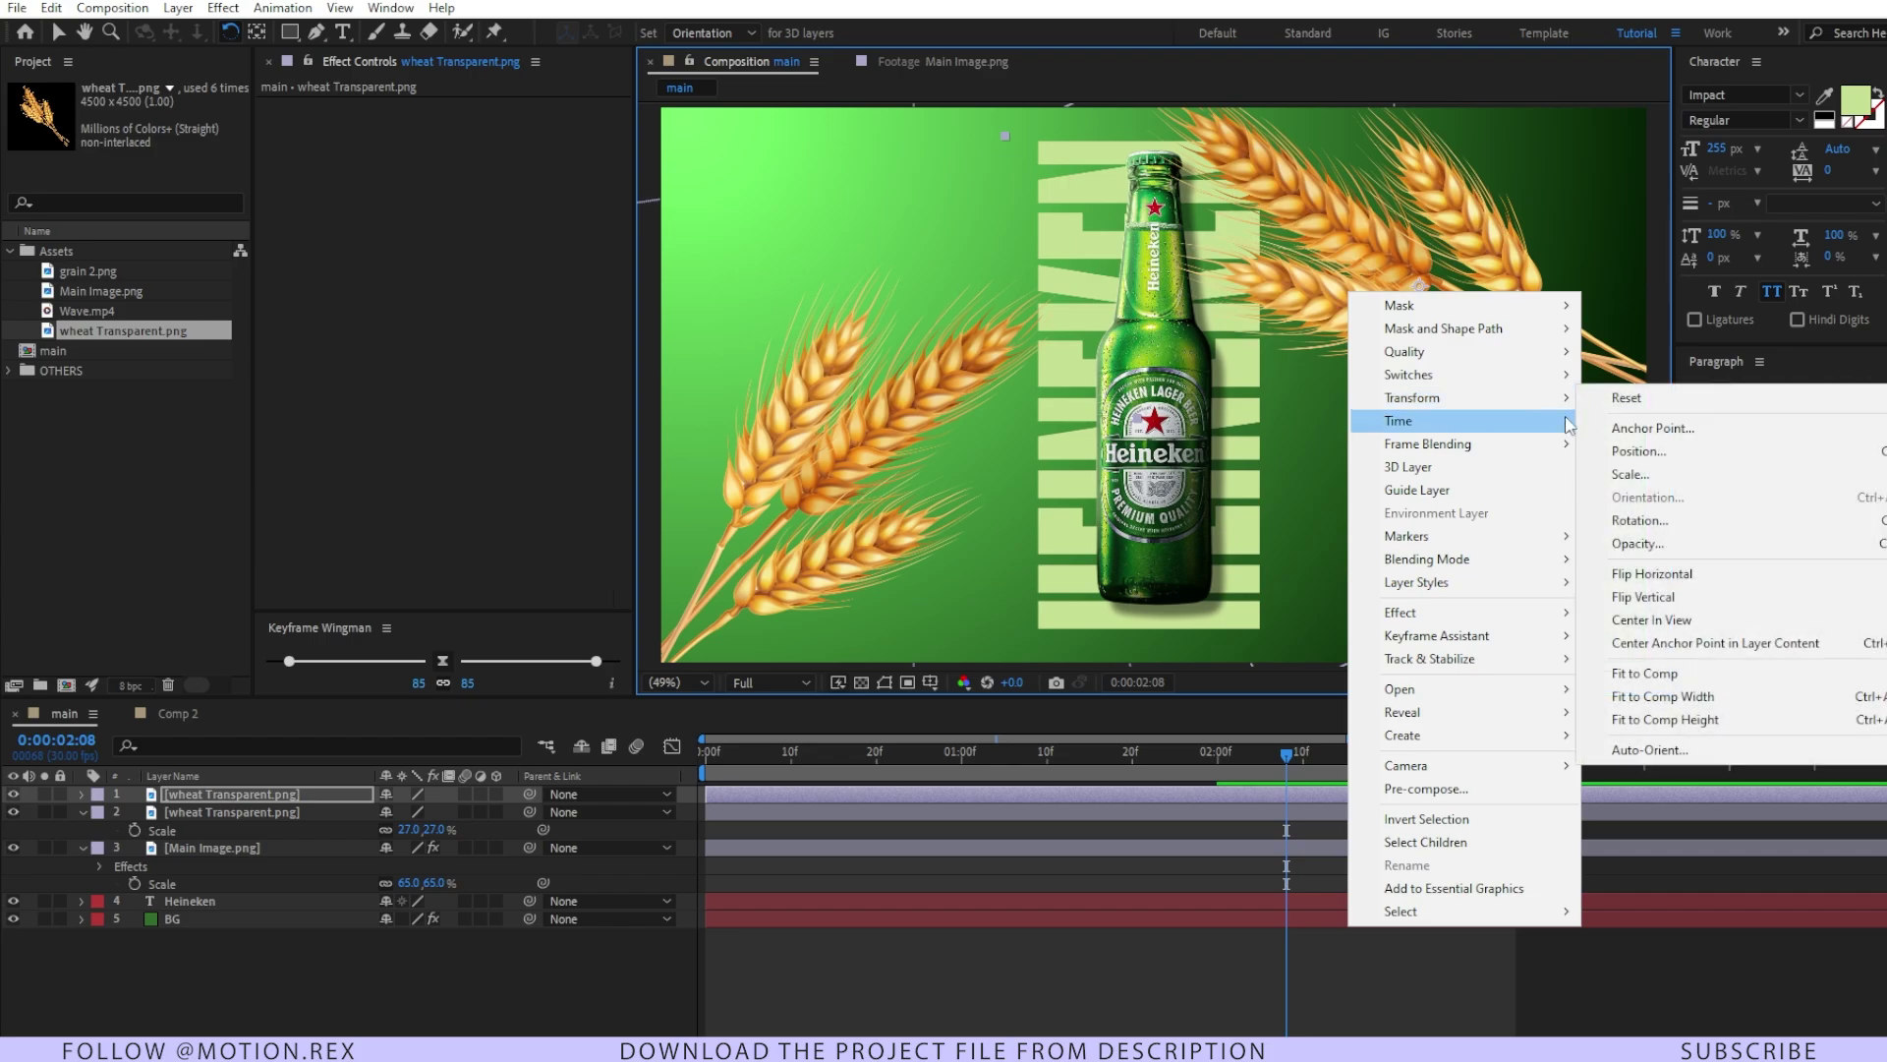
{"action": "left_click", "coordinate": [1664, 580]}
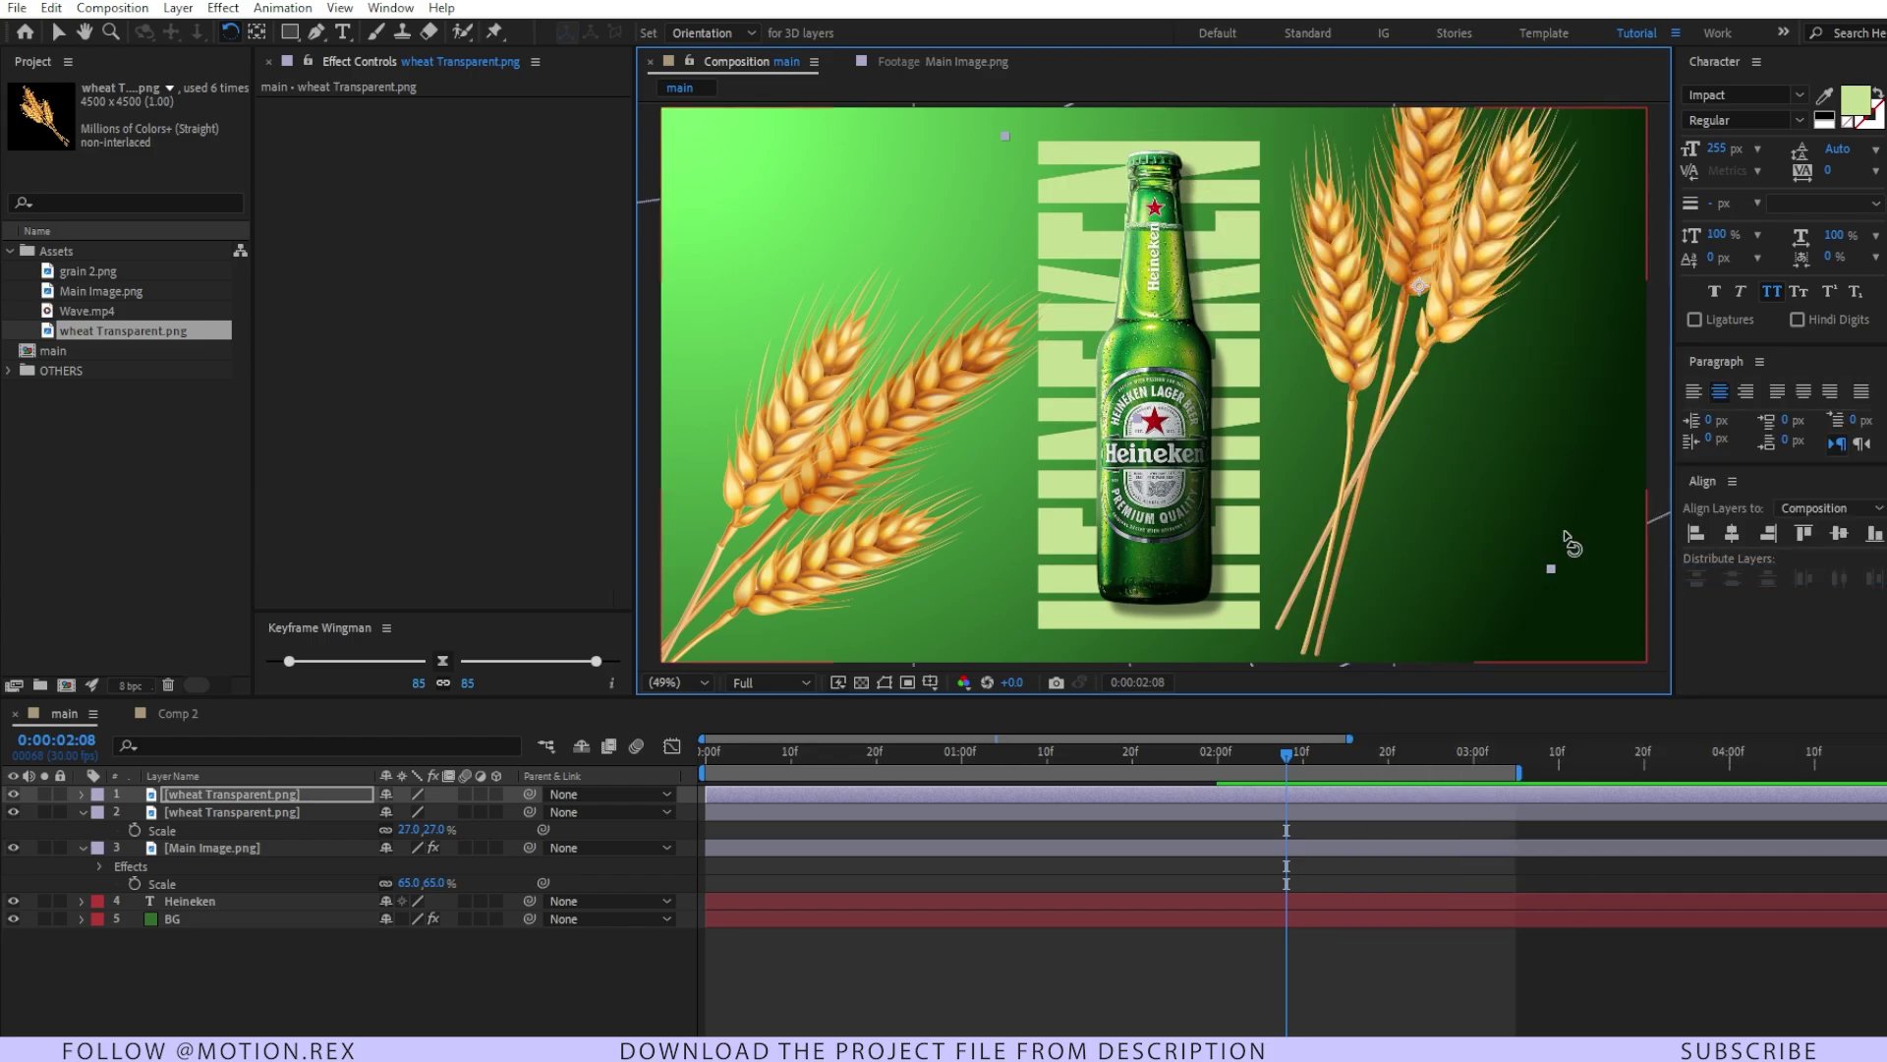
{"action": "left_click_drag", "start_coordinate": [1550, 561], "coordinate": [1323, 536]}
{"action": "key", "text": "v"}
{"action": "left_click_drag", "start_coordinate": [1309, 379], "coordinate": [1455, 352]}
{"action": "key", "text": "s"}
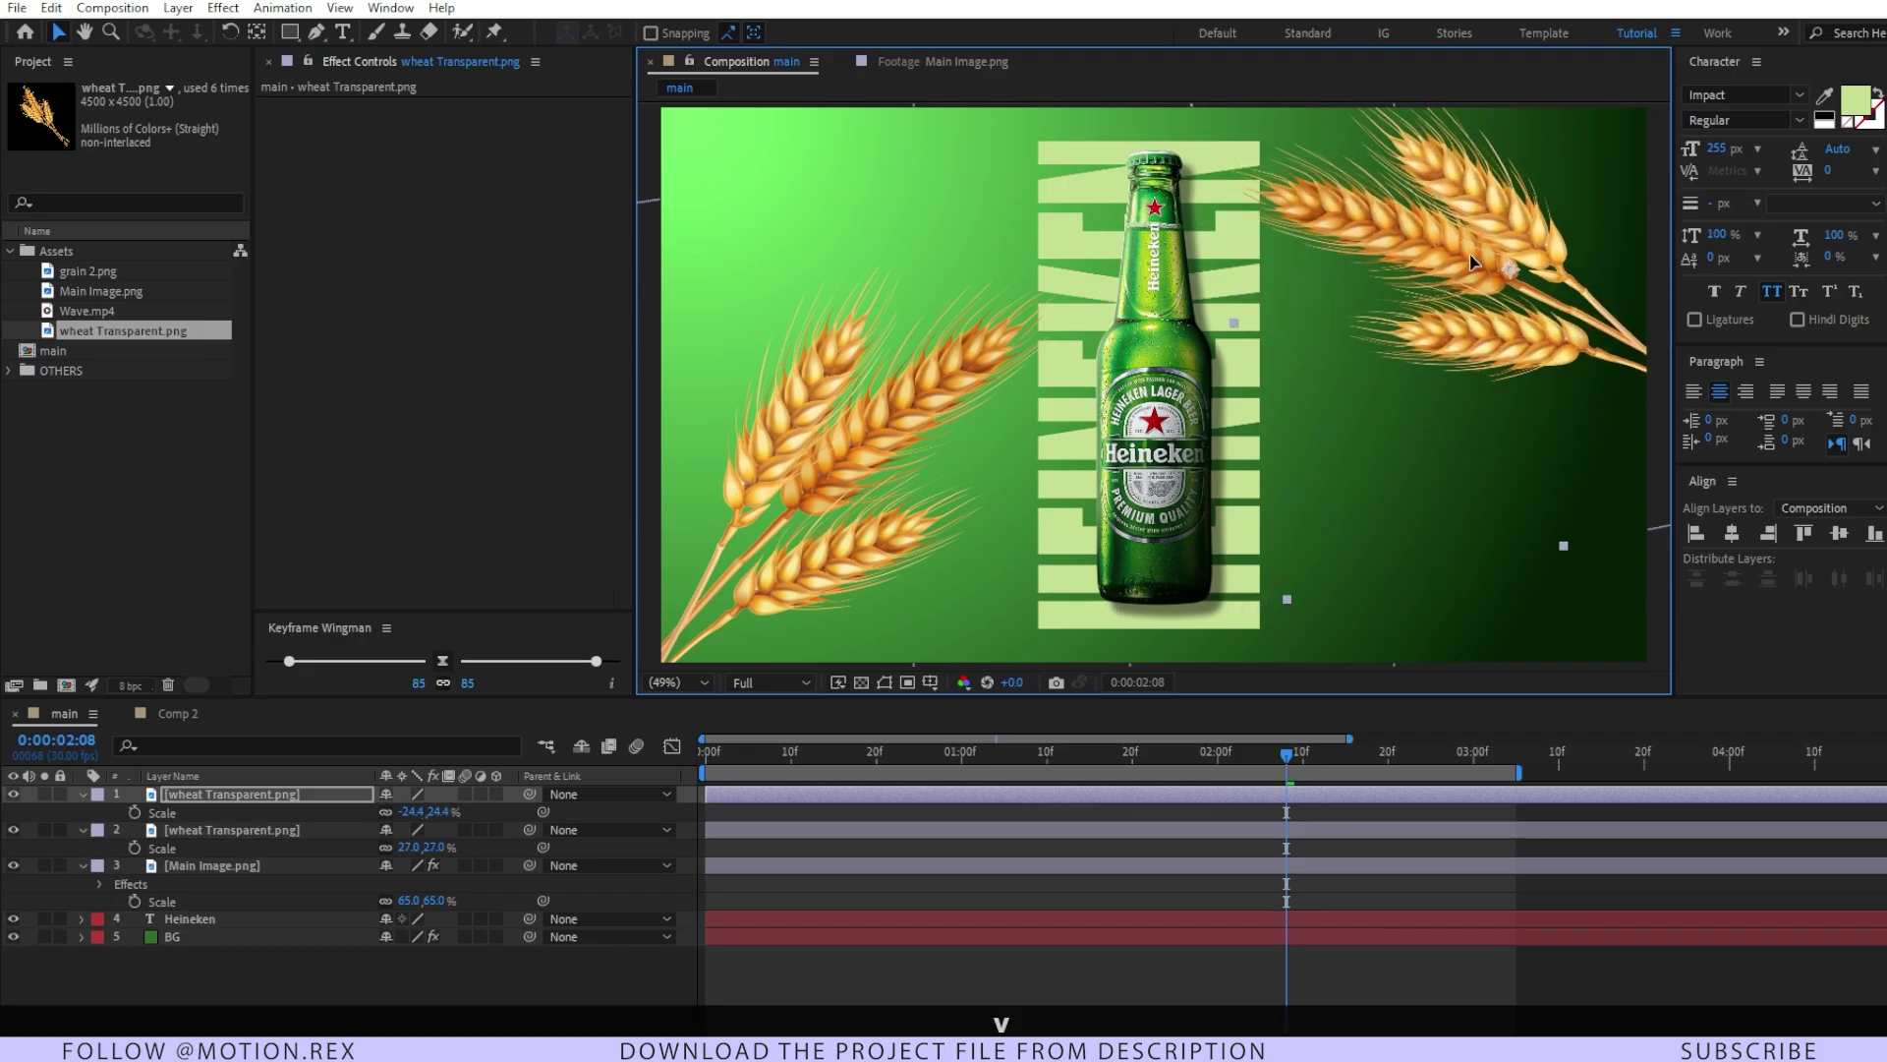
{"action": "left_click", "coordinate": [332, 830]}
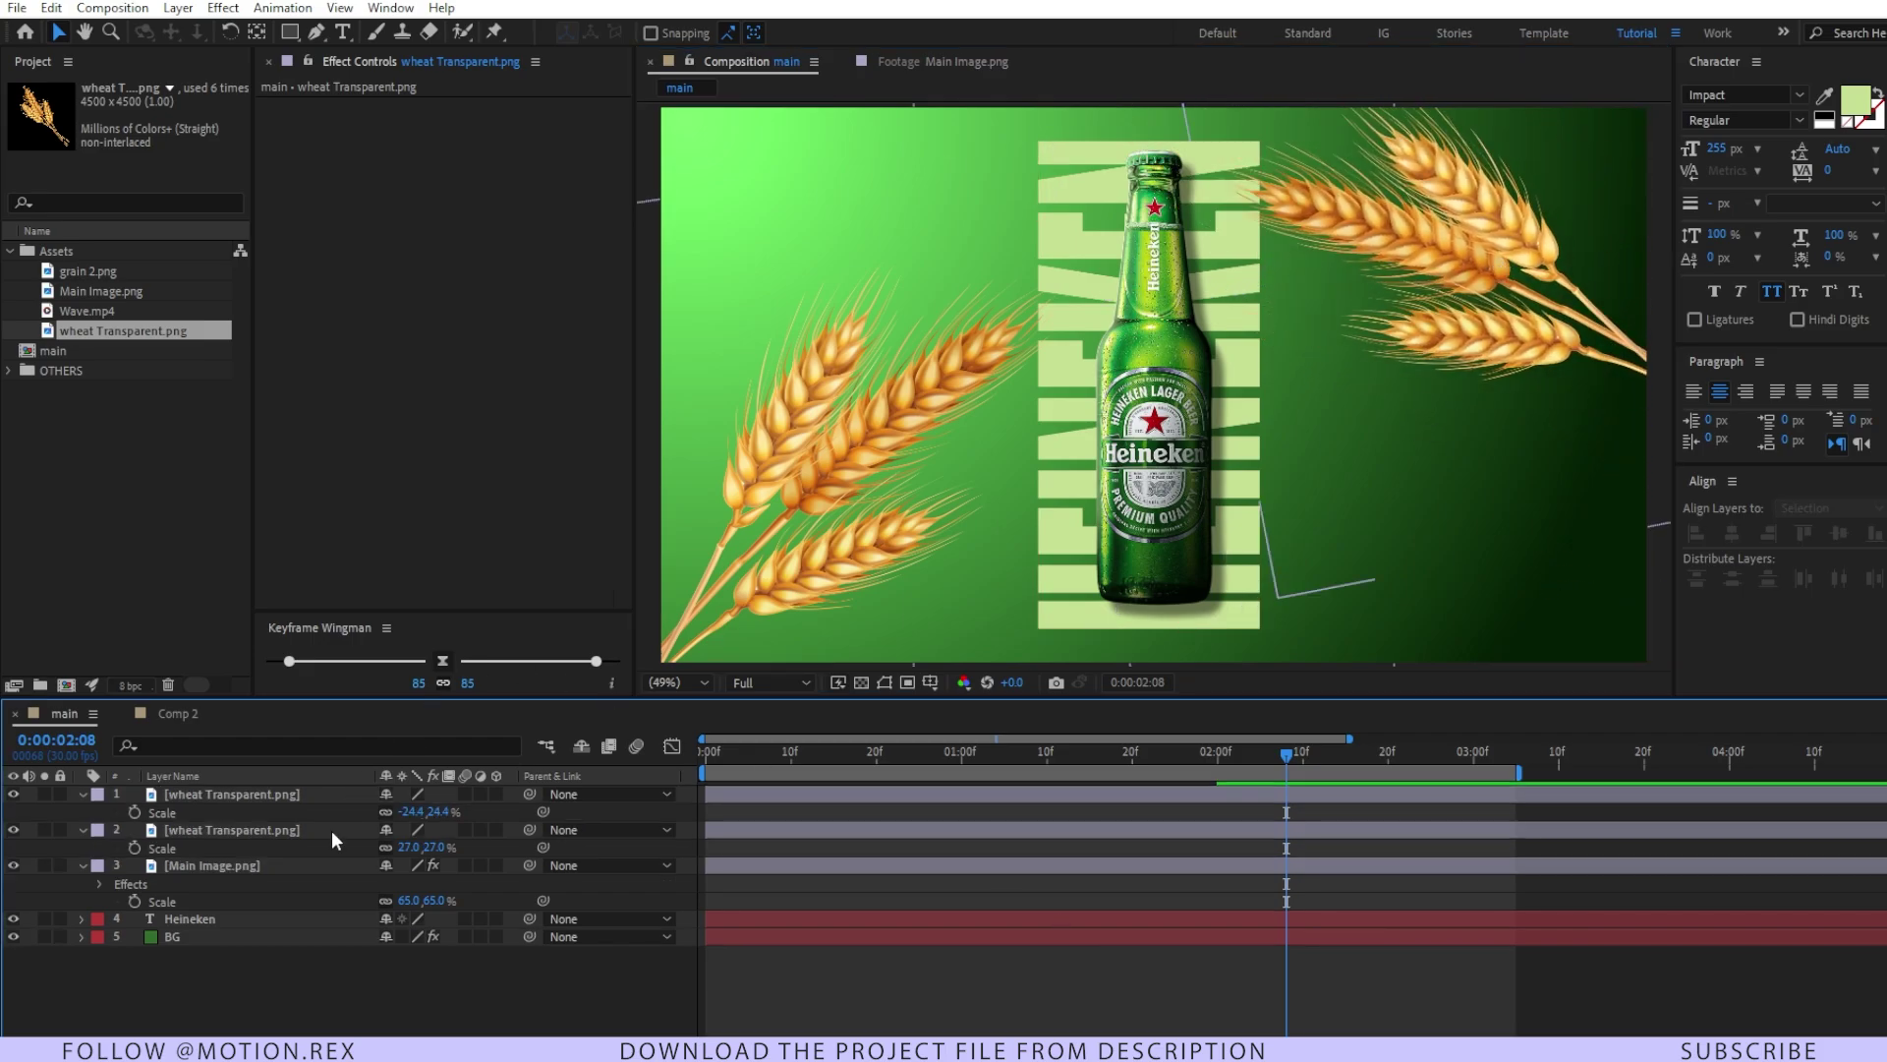
- Copy the bottle image's Drop Shadow effect onto the lower-left wheat layer
{"action": "left_click", "coordinate": [268, 864]}
{"action": "left_click", "coordinate": [351, 105]}
{"action": "key", "text": "ctrl+c"}
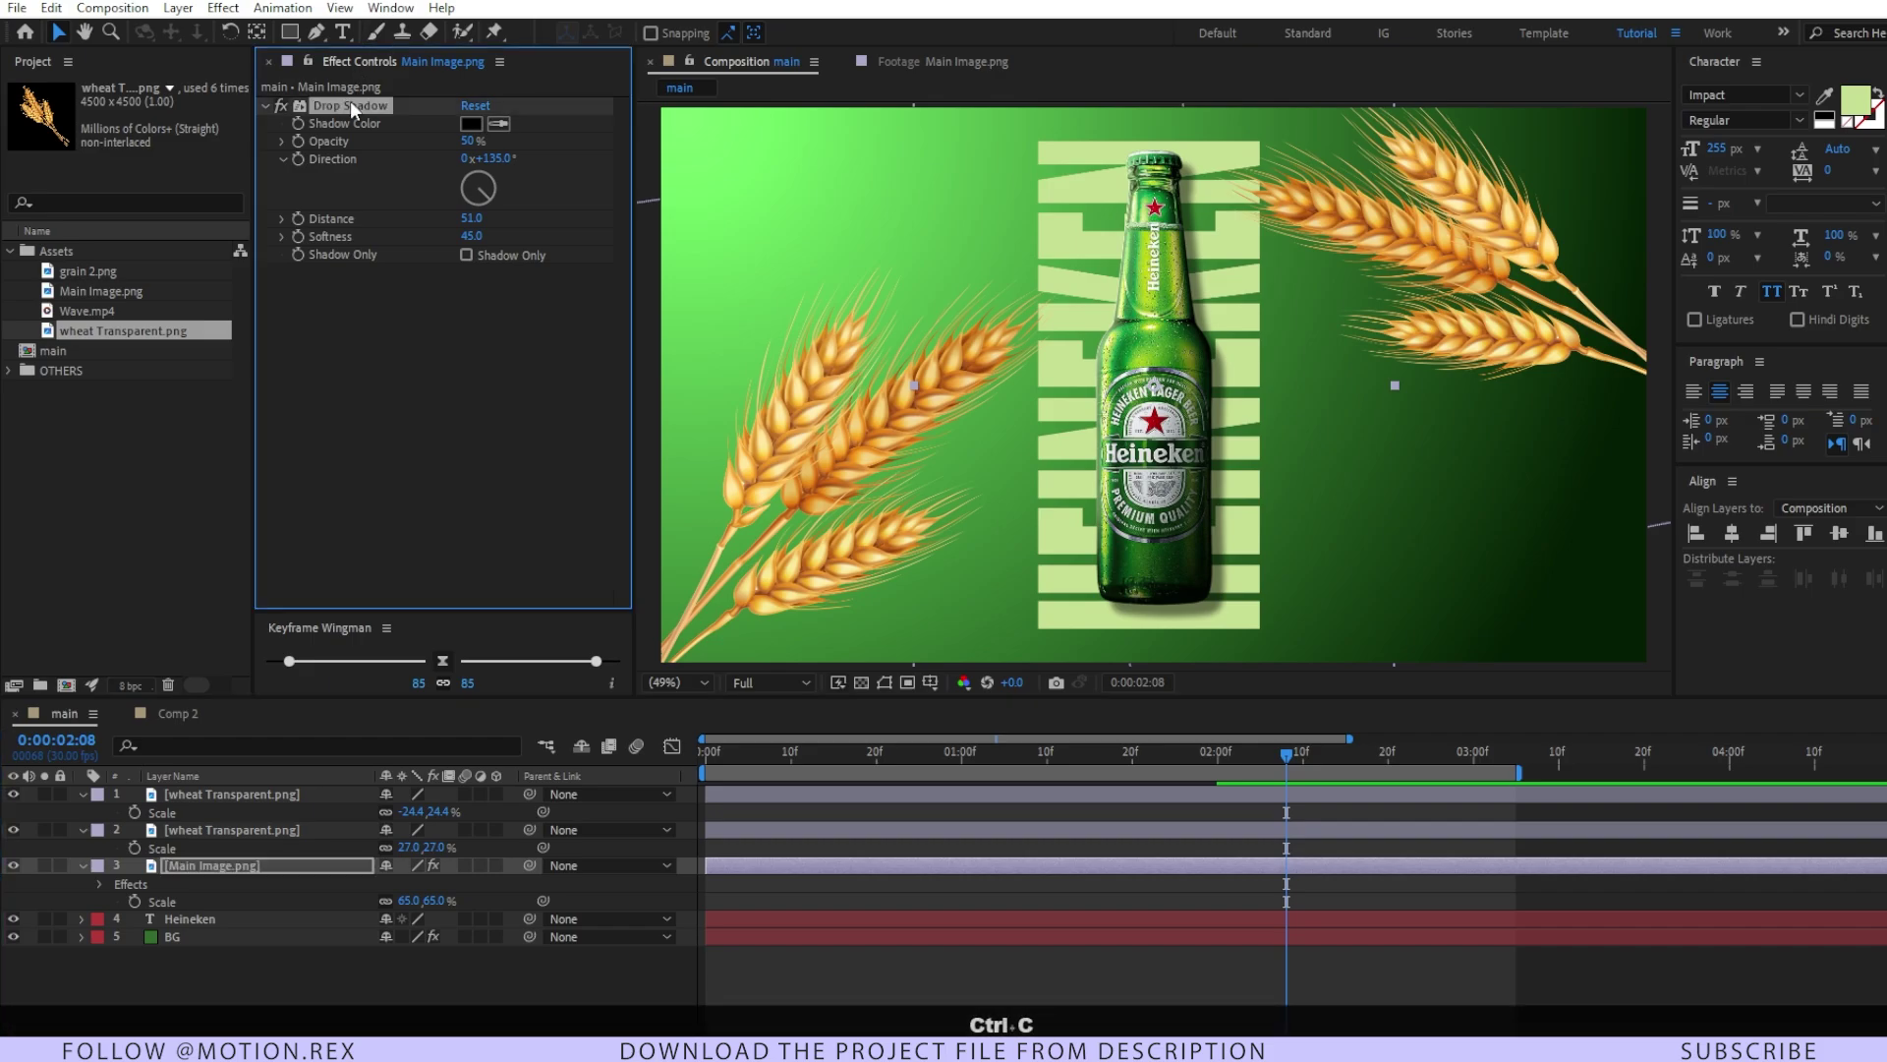
{"action": "left_click", "coordinate": [263, 830]}
{"action": "key", "text": "ctrl+v"}
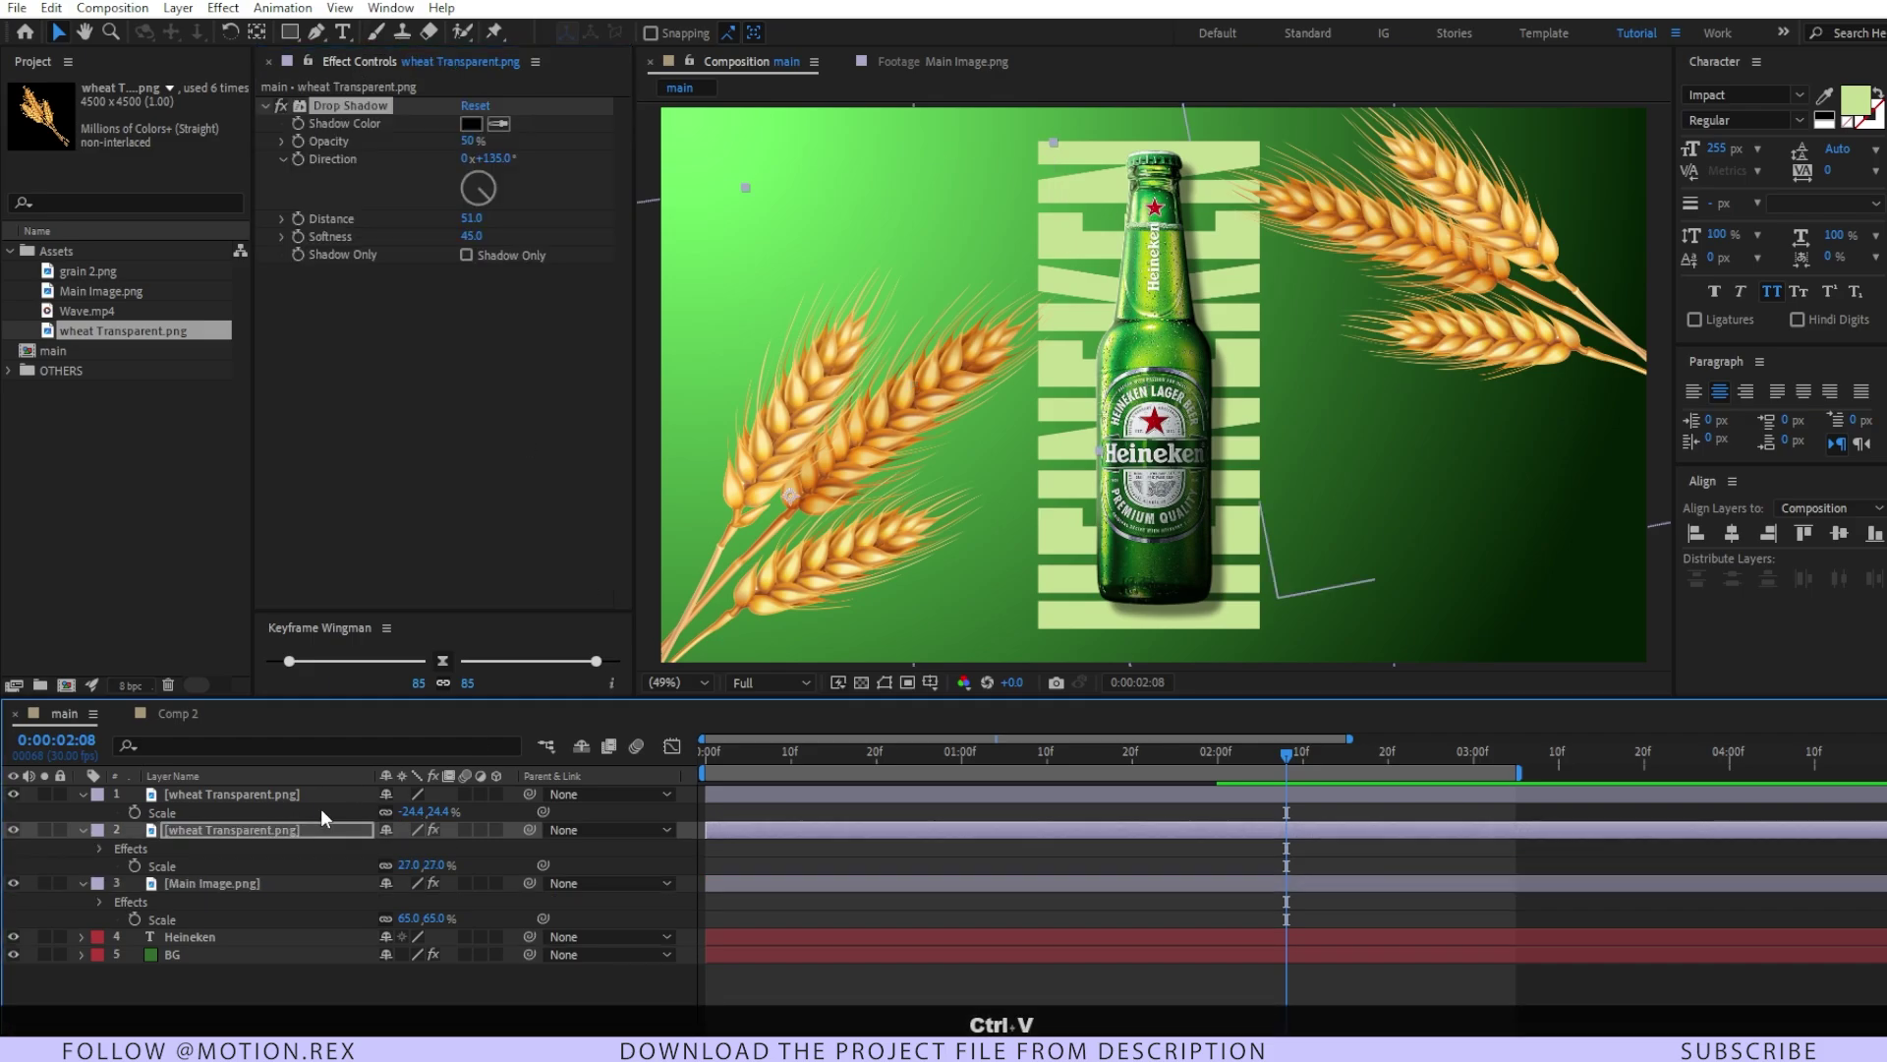
- Set the lower-left wheat's shadow Distance to 133 and turn its Direction so the shadow falls on the side facing the bottle
{"action": "left_click_drag", "start_coordinate": [478, 222], "coordinate": [582, 240]}
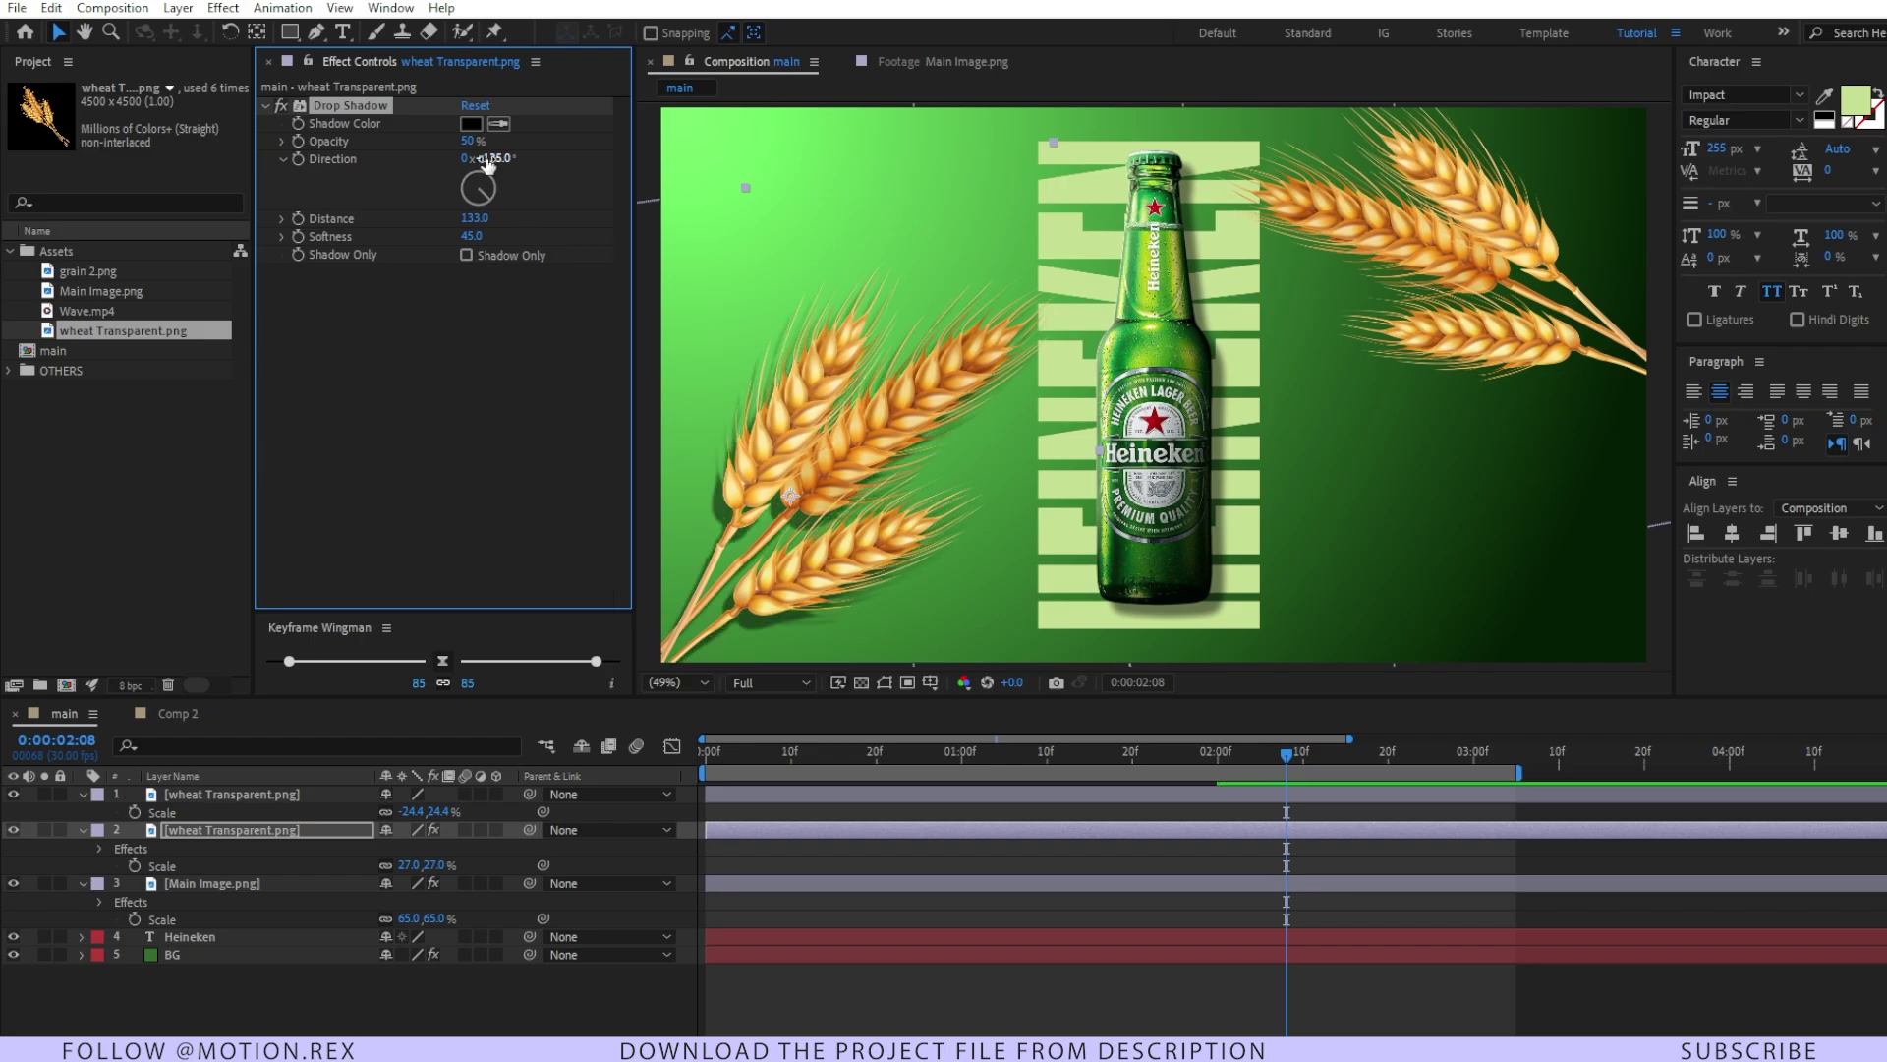
{"action": "left_click_drag", "start_coordinate": [487, 158], "coordinate": [346, 162]}
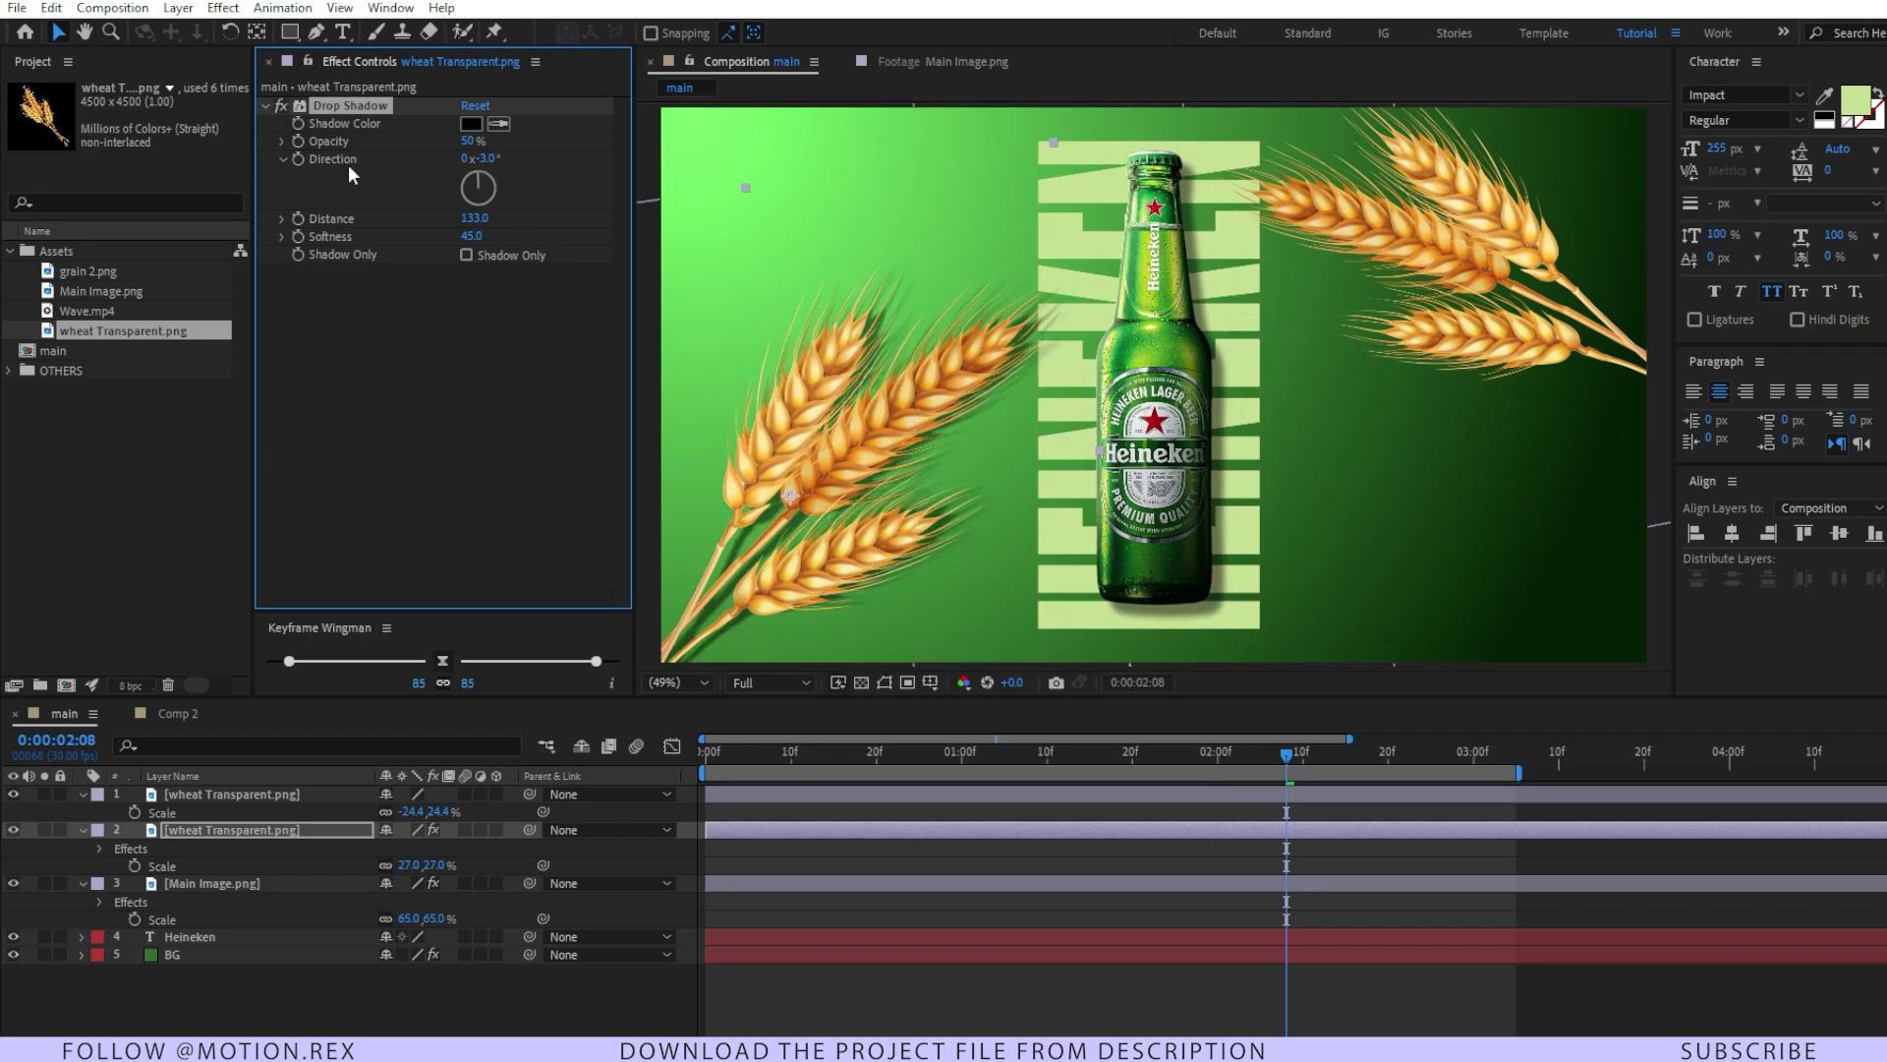
{"action": "left_click_drag", "start_coordinate": [495, 157], "coordinate": [473, 155]}
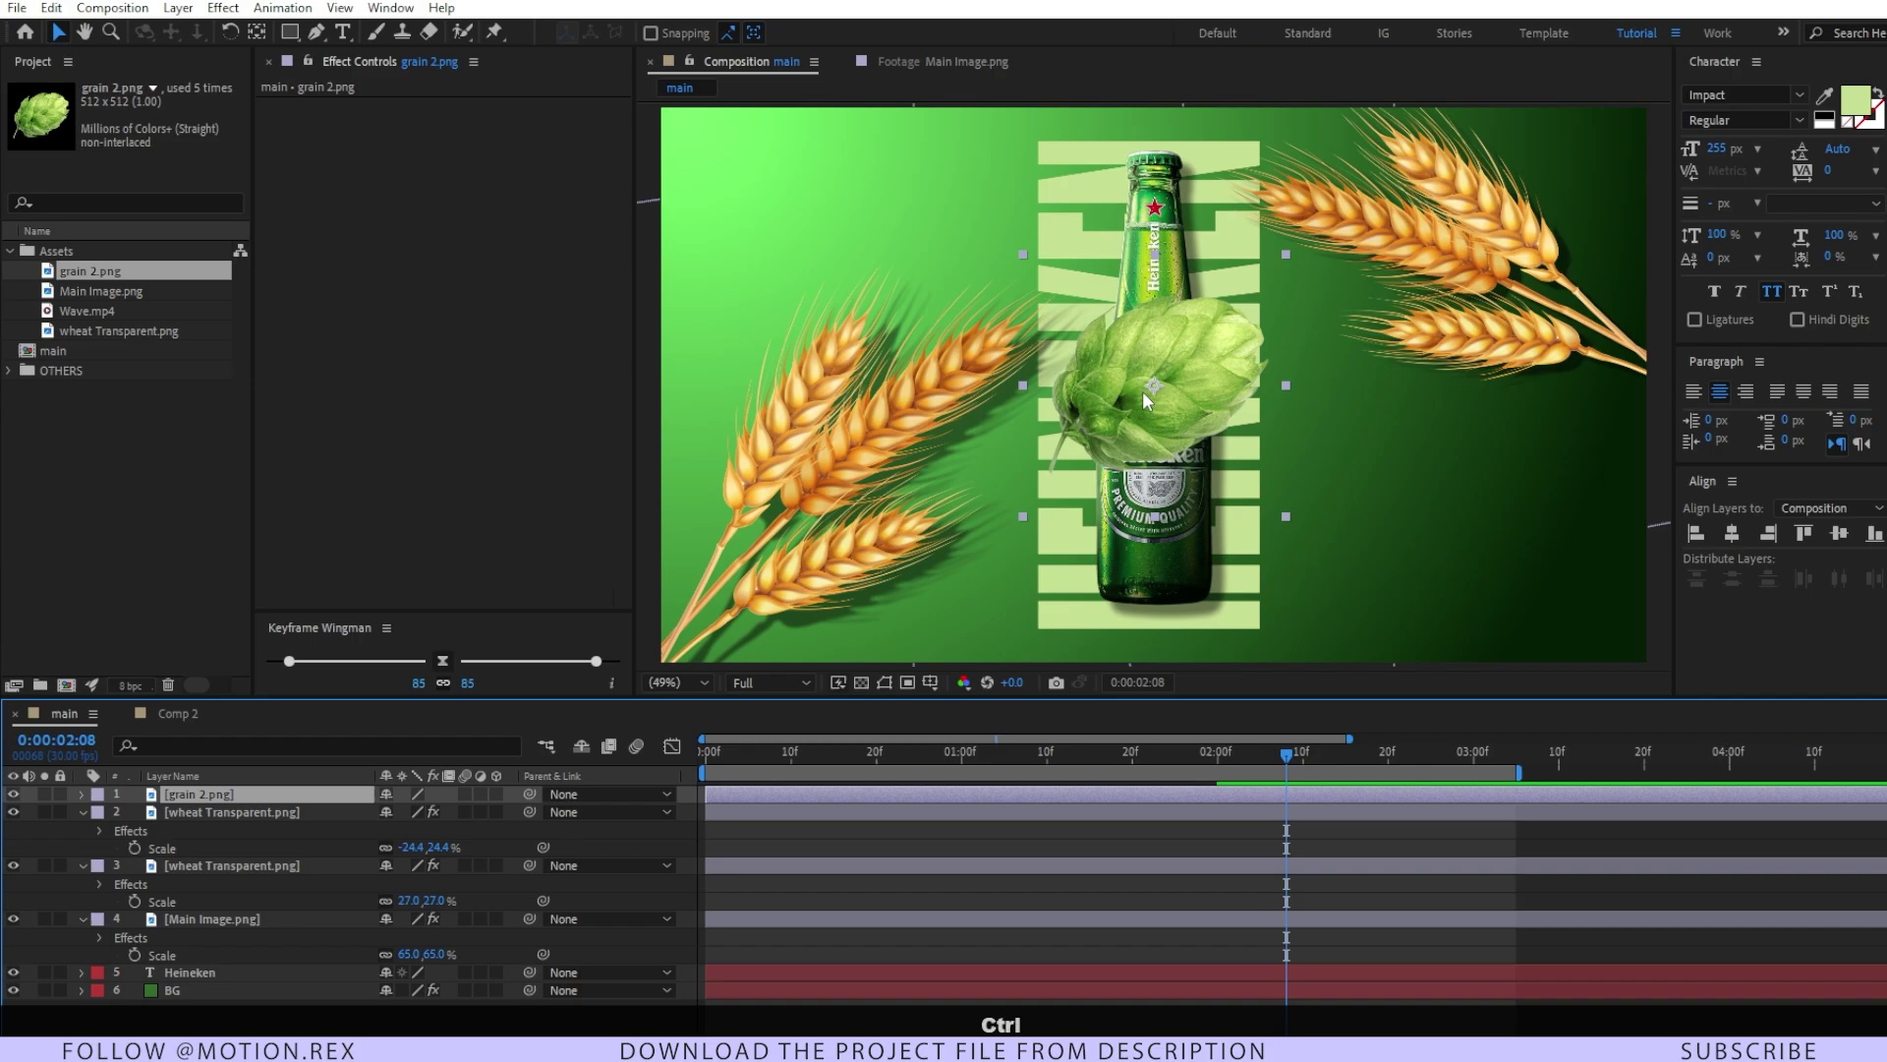
- Paste the Drop Shadow onto the grain 2.png hop, rotate its stem away to the right and move it just upper-left of the bottle
{"action": "key", "text": "ctrl+v"}
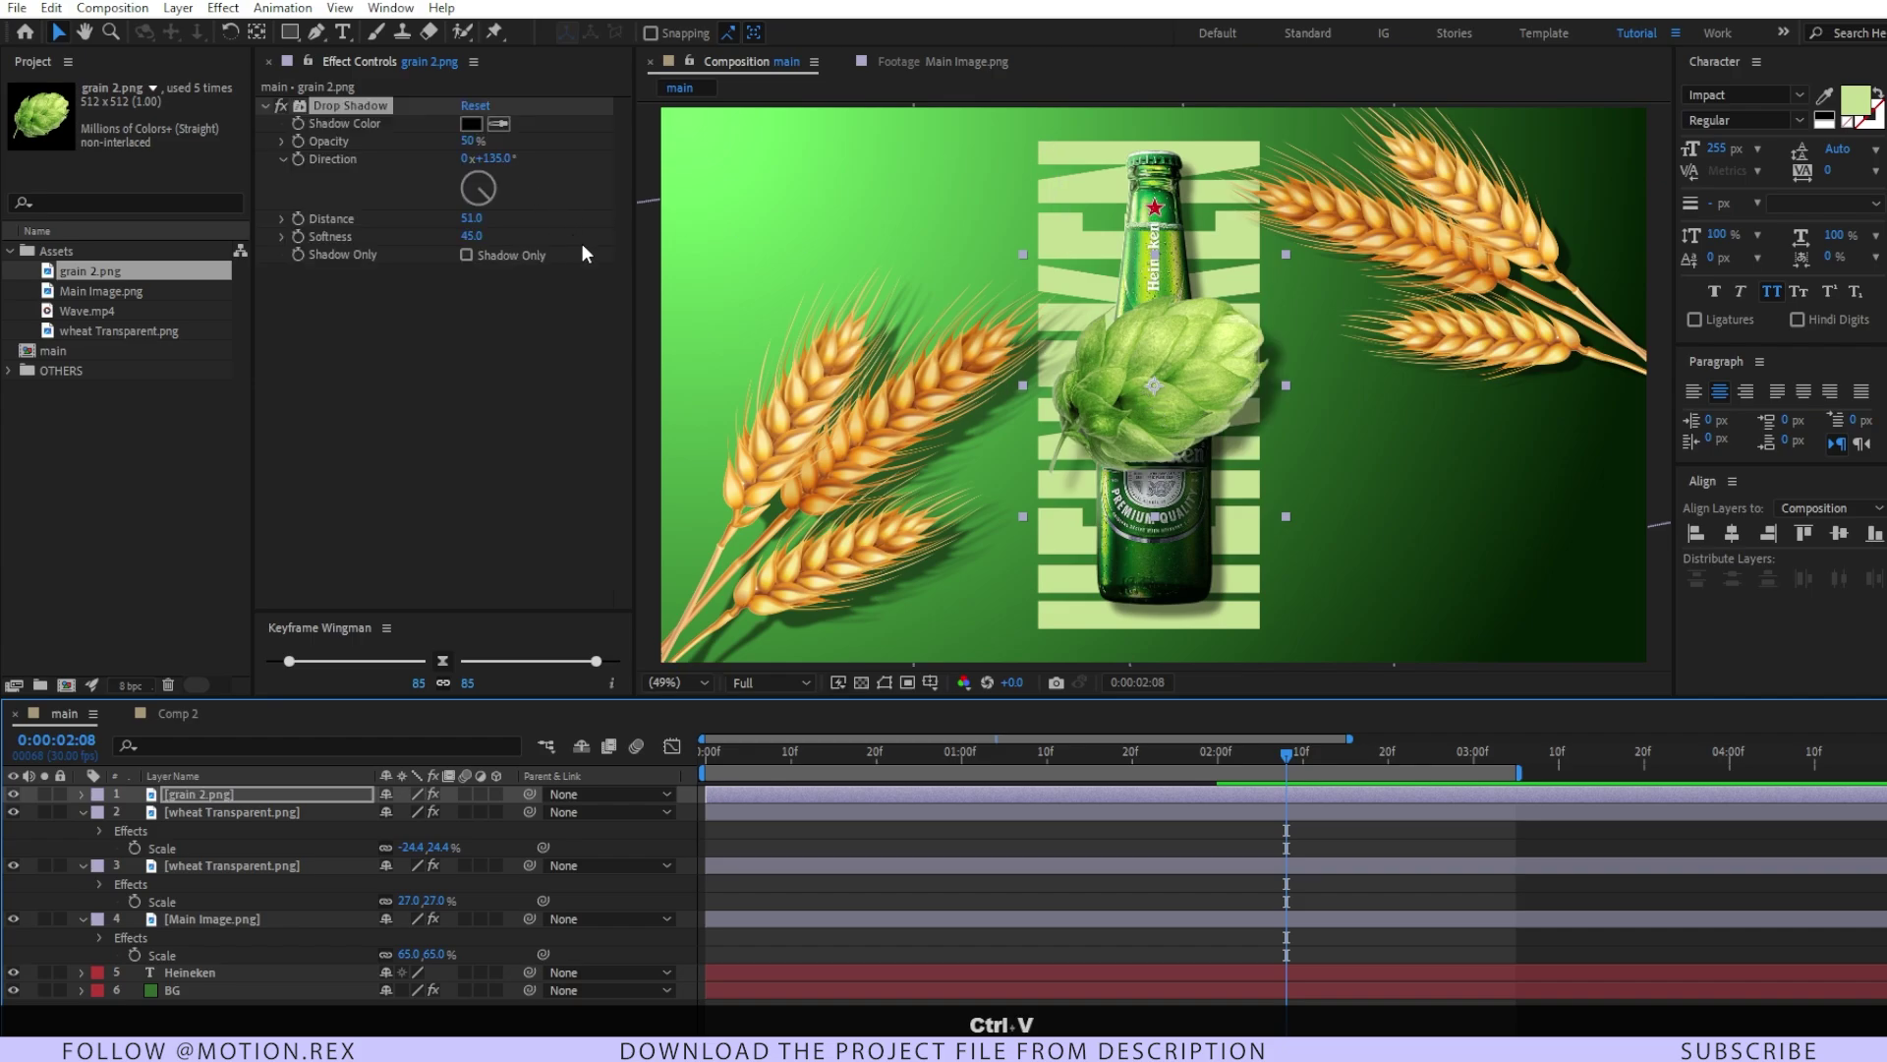
{"action": "key", "text": "w"}
{"action": "left_click_drag", "start_coordinate": [1087, 391], "coordinate": [1186, 423]}
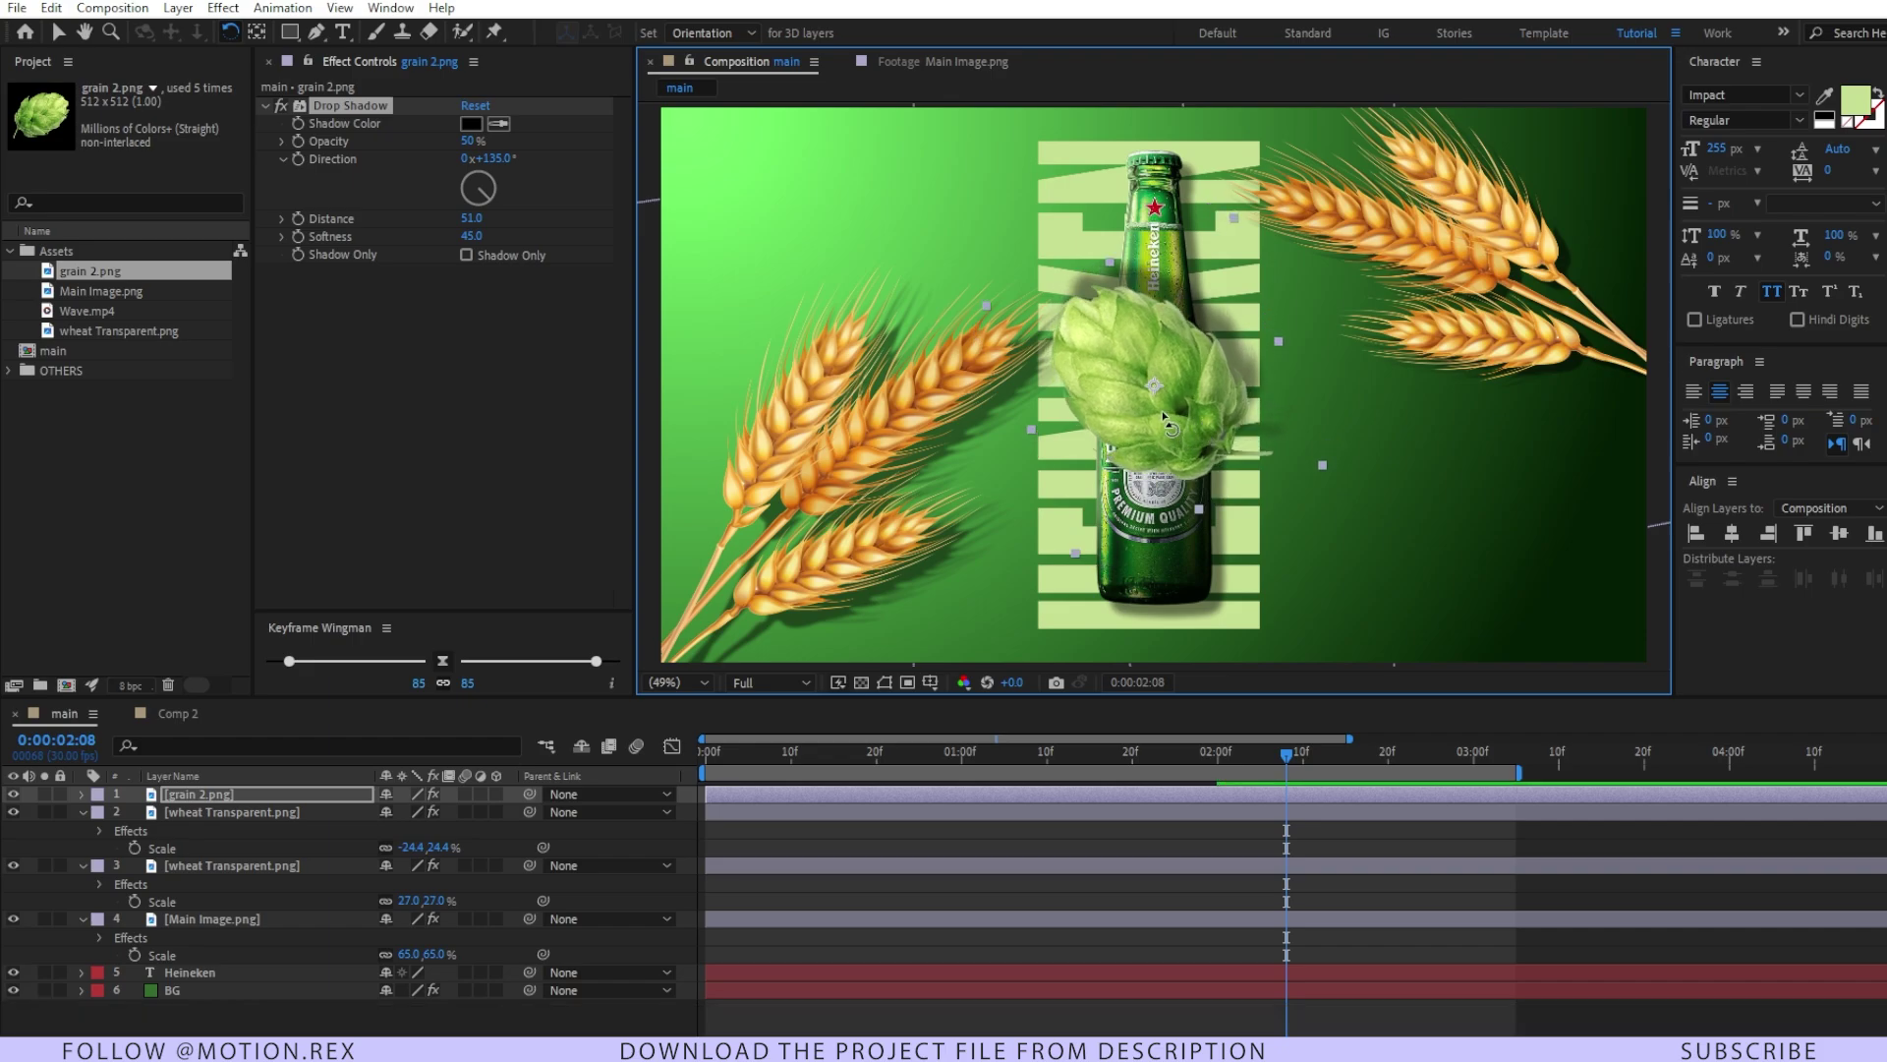
{"action": "key", "text": "v"}
{"action": "left_click_drag", "start_coordinate": [1146, 338], "coordinate": [993, 162]}
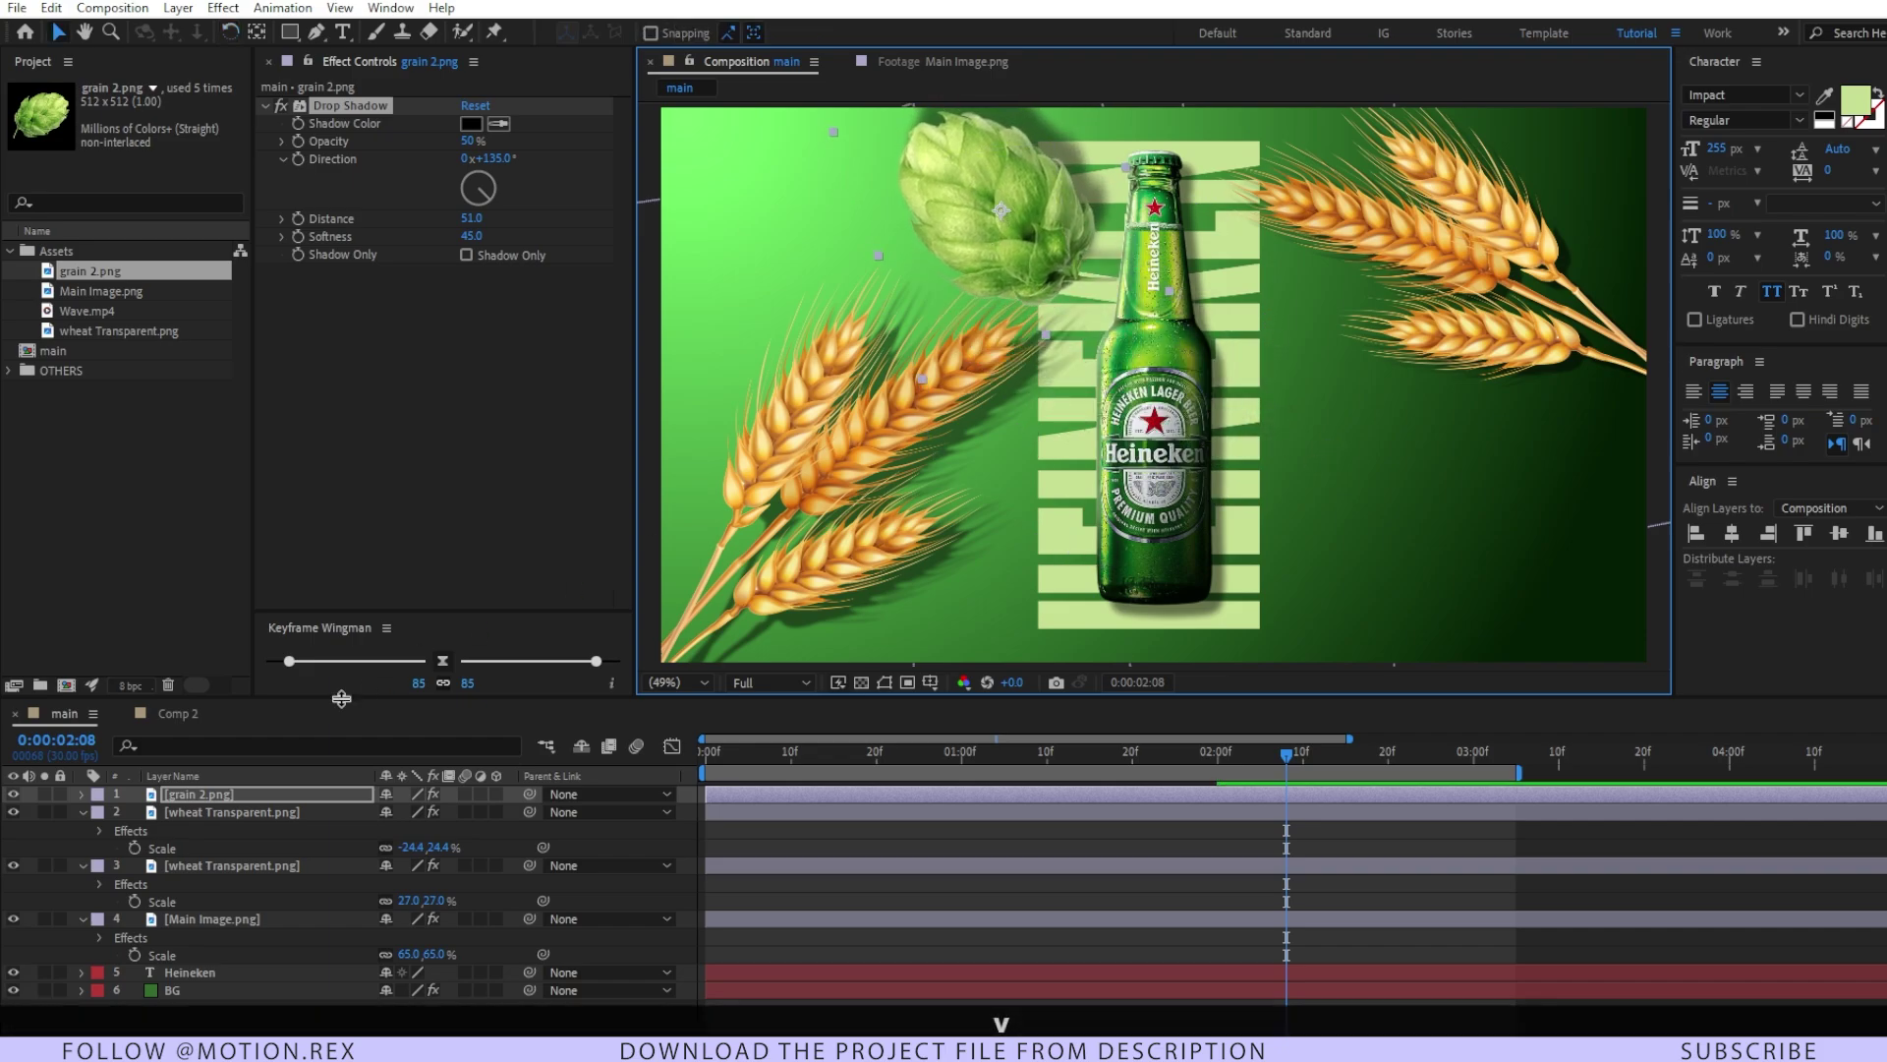
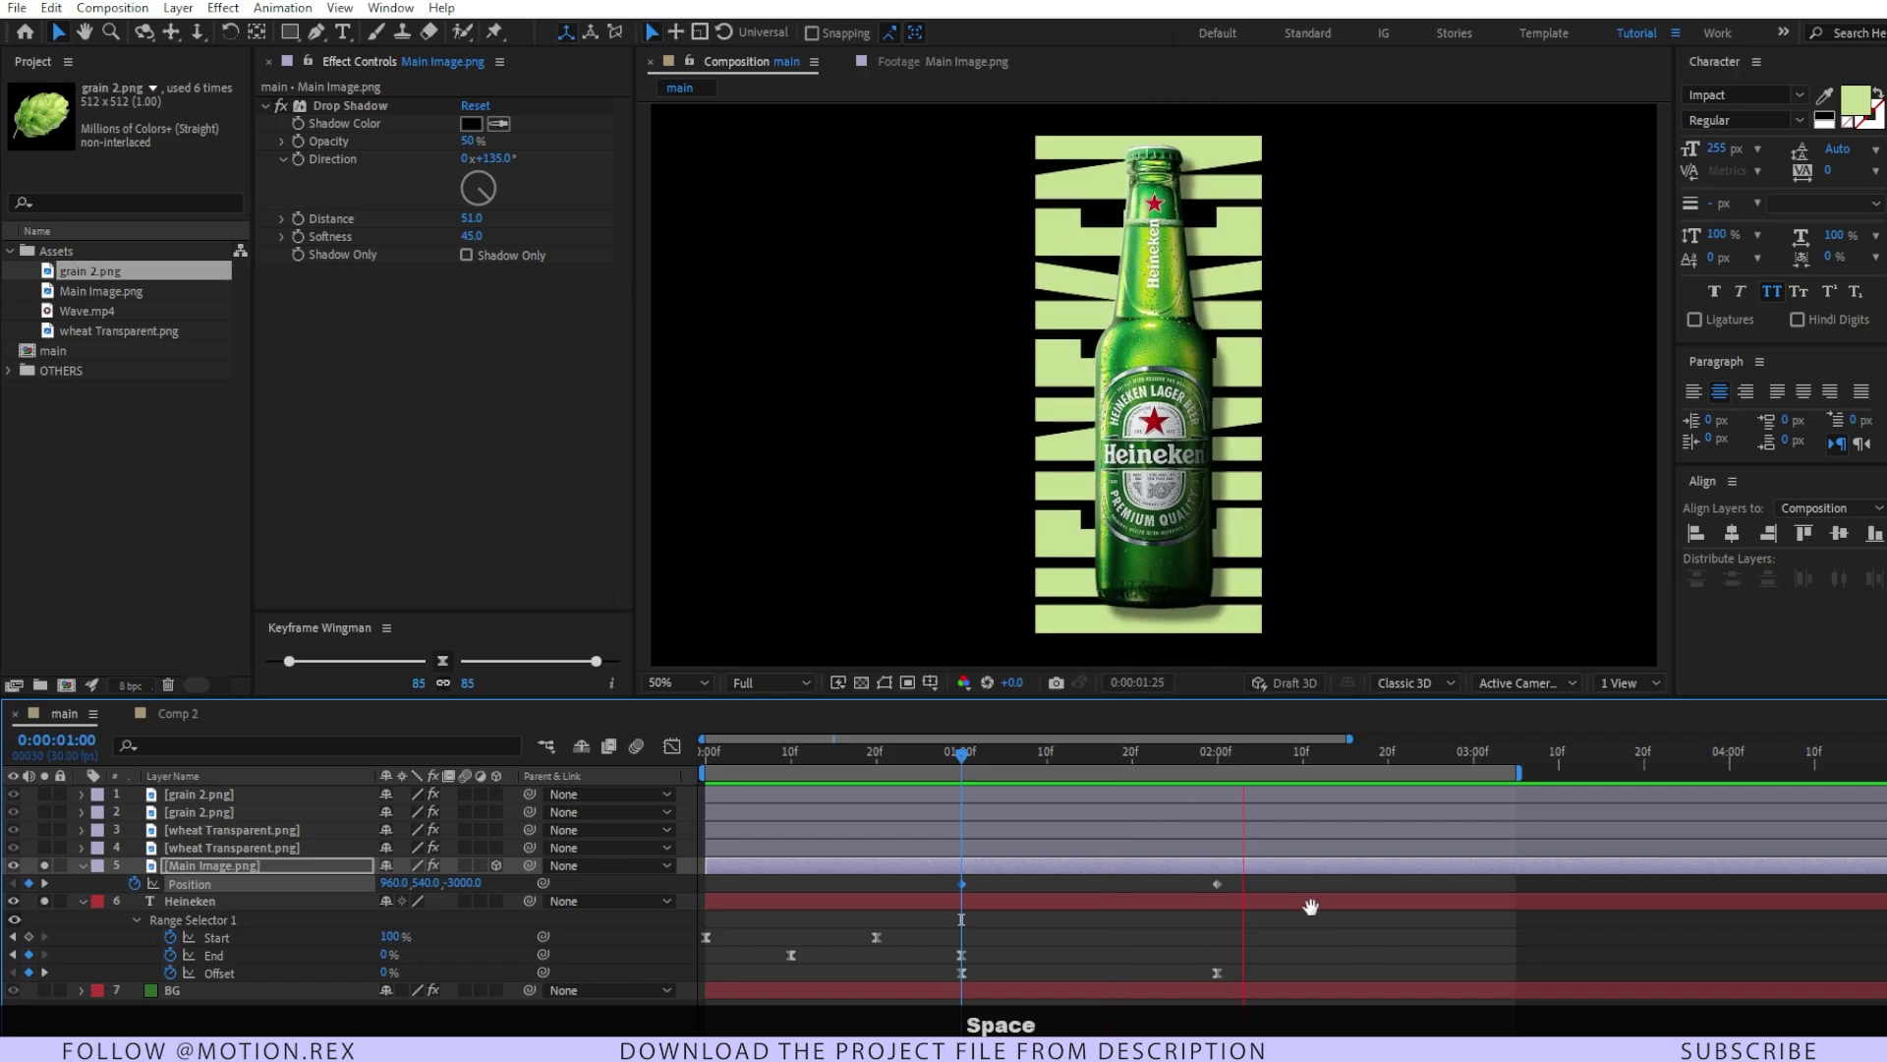
- Apply Easy Ease to the bottle's two Position keyframes at 1:00 and 2:00 and display their speed graph
{"action": "left_click_drag", "start_coordinate": [1134, 751], "coordinate": [905, 795]}
{"action": "key", "text": "space"}
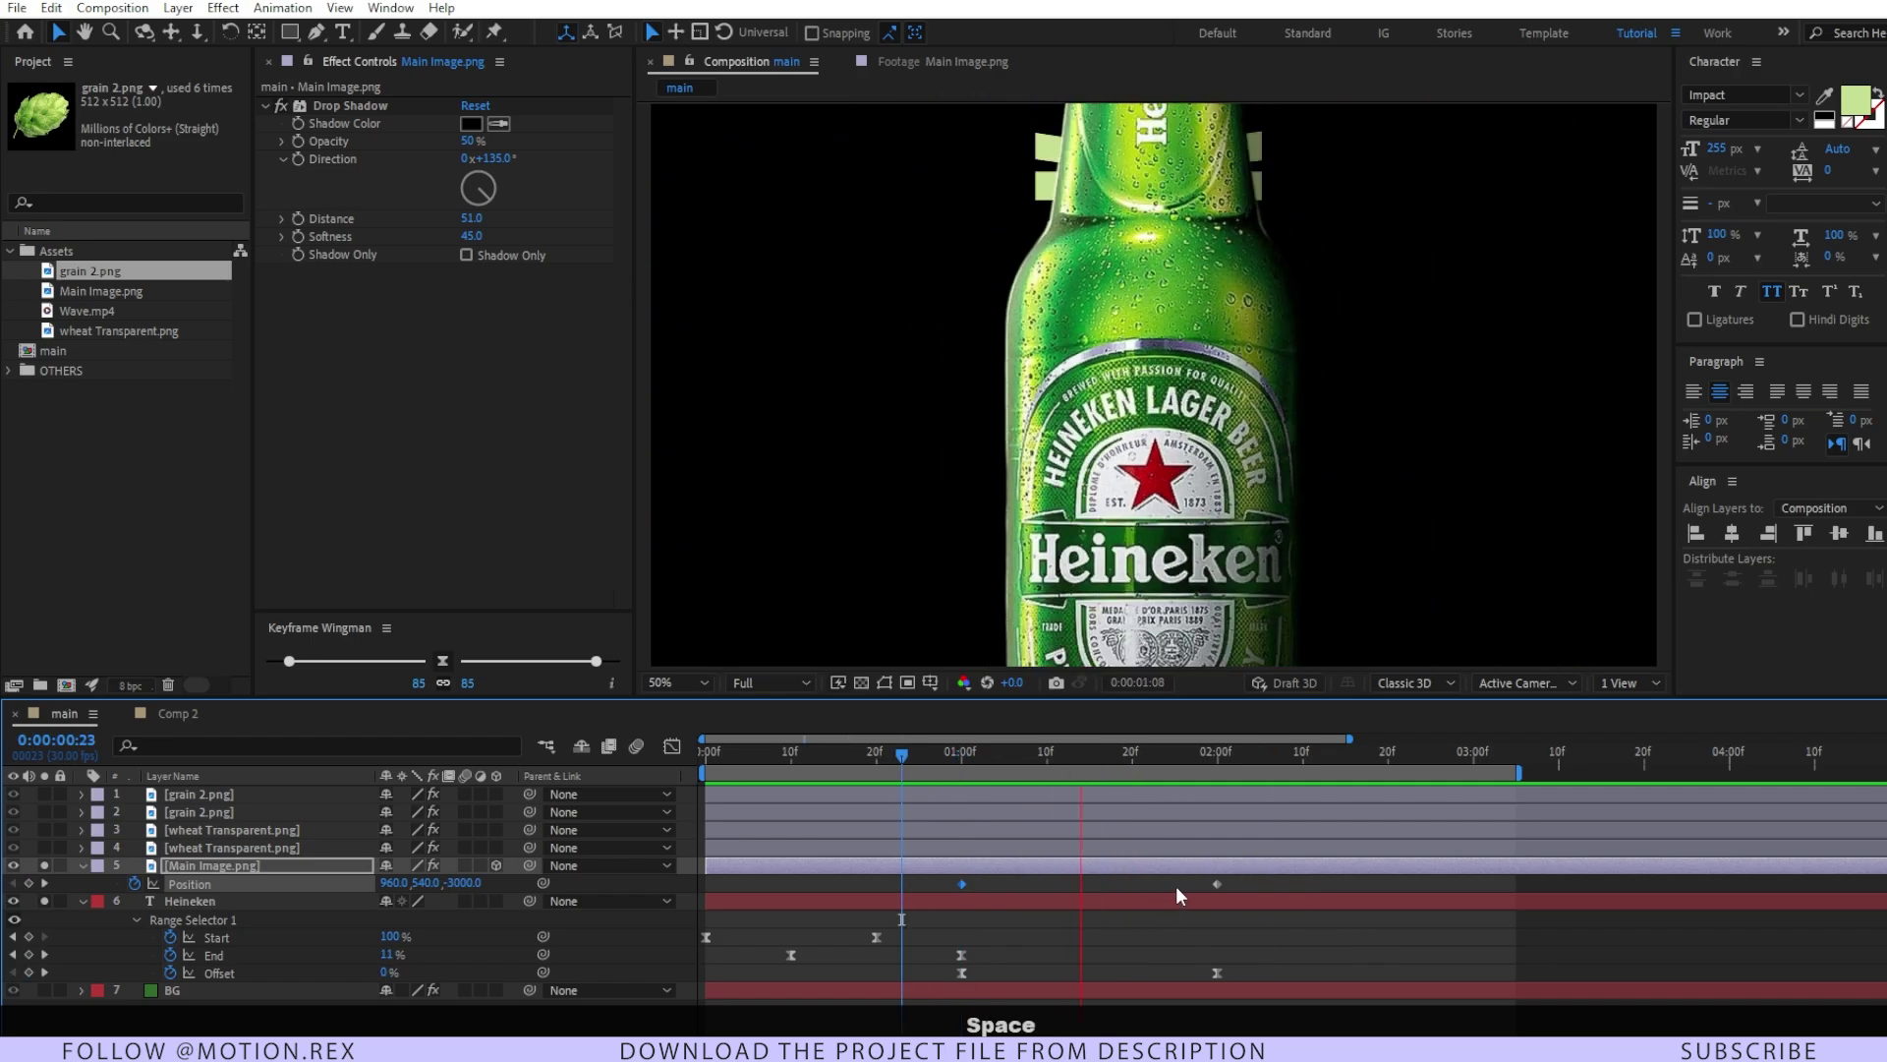
{"action": "left_click_drag", "start_coordinate": [1251, 890], "coordinate": [934, 880]}
{"action": "key", "text": "F9"}
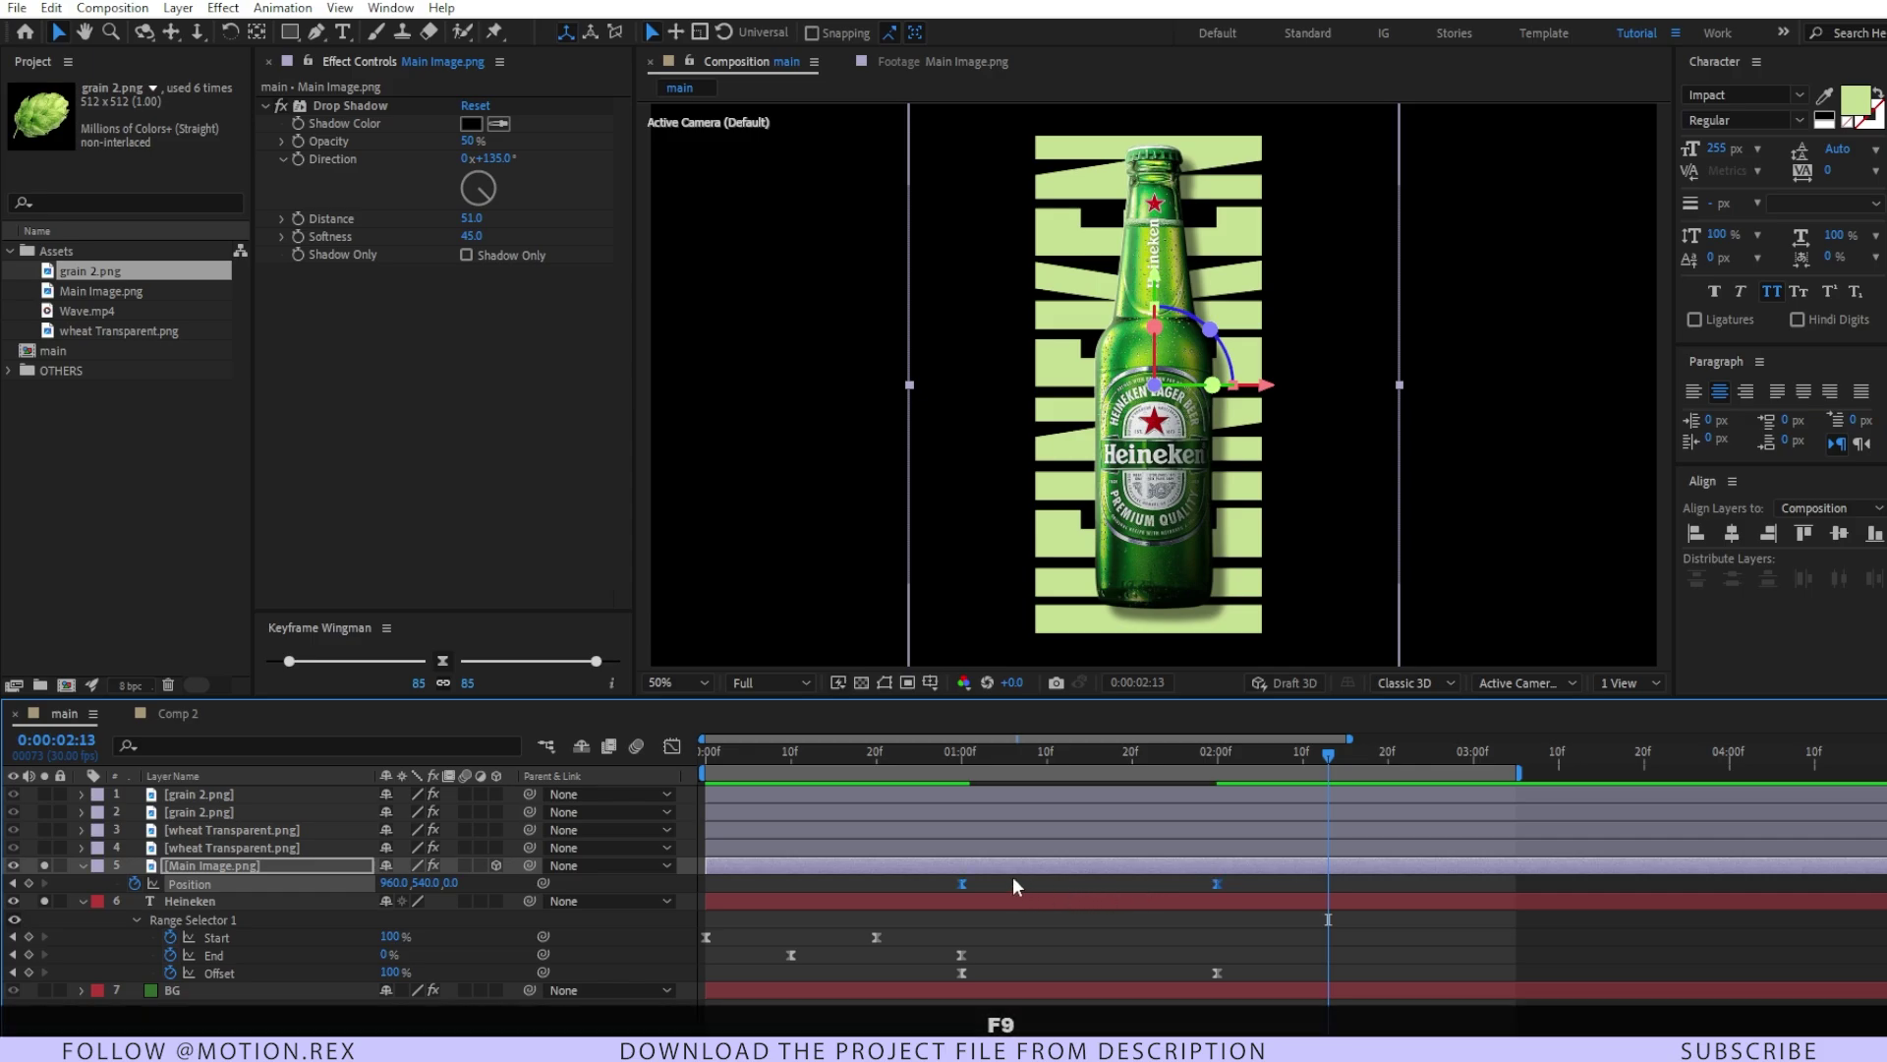
{"action": "left_click", "coordinate": [672, 746]}
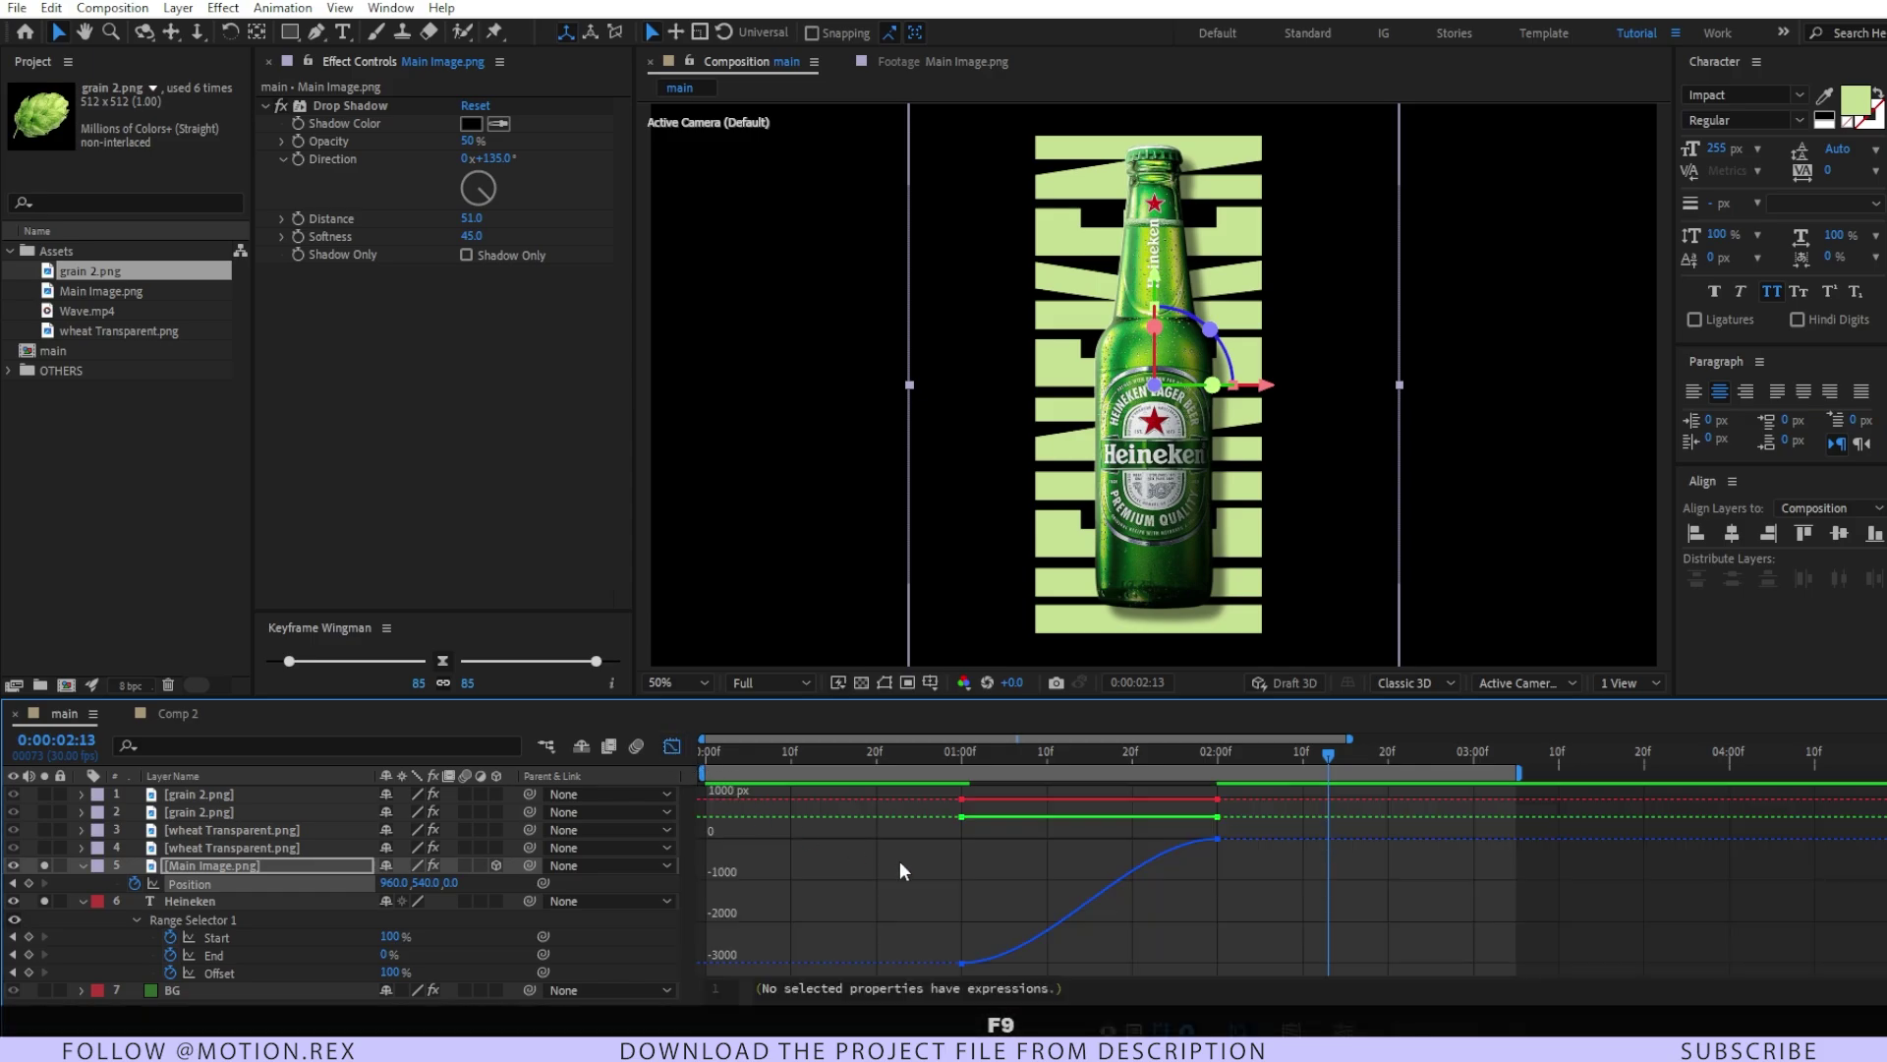
{"action": "right_click", "coordinate": [1036, 859]}
{"action": "left_click", "coordinate": [1099, 676]}
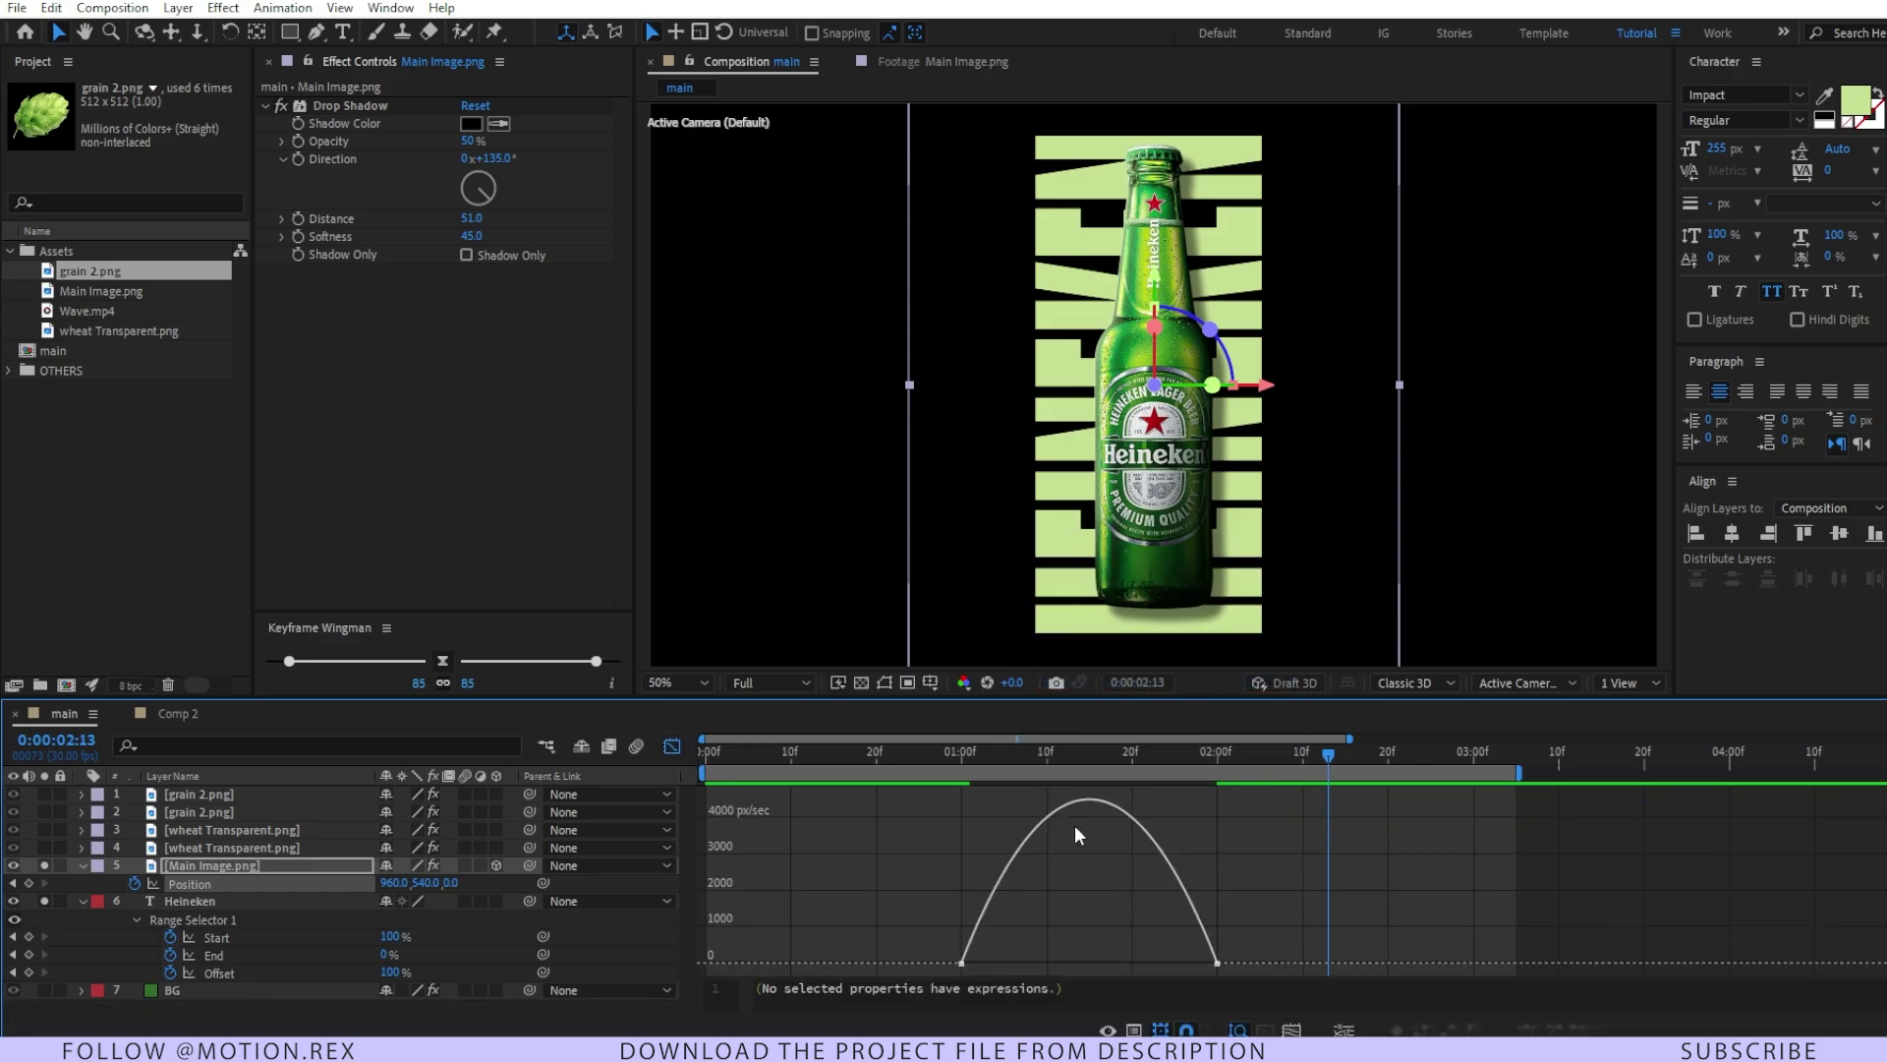
- Reshape the bottle's speed curve to build slowly and peak just before the 2:00 keyframe, and preview the movement
{"action": "key", "text": "ctrl+z"}
{"action": "key", "text": "ctrl+z"}
{"action": "left_click_drag", "start_coordinate": [1251, 910], "coordinate": [989, 976]}
{"action": "mouse_move", "coordinate": [1175, 955]}
{"action": "left_mouse_down"}
{"action": "mouse_move", "coordinate": [1101, 929]}
{"action": "mouse_move", "coordinate": [1201, 934]}
{"action": "mouse_move", "coordinate": [1207, 955]}
{"action": "left_mouse_up"}
{"action": "left_click_drag", "start_coordinate": [1005, 954], "coordinate": [1089, 959]}
{"action": "left_click_drag", "start_coordinate": [1063, 757], "coordinate": [954, 863]}
{"action": "key", "text": "space"}
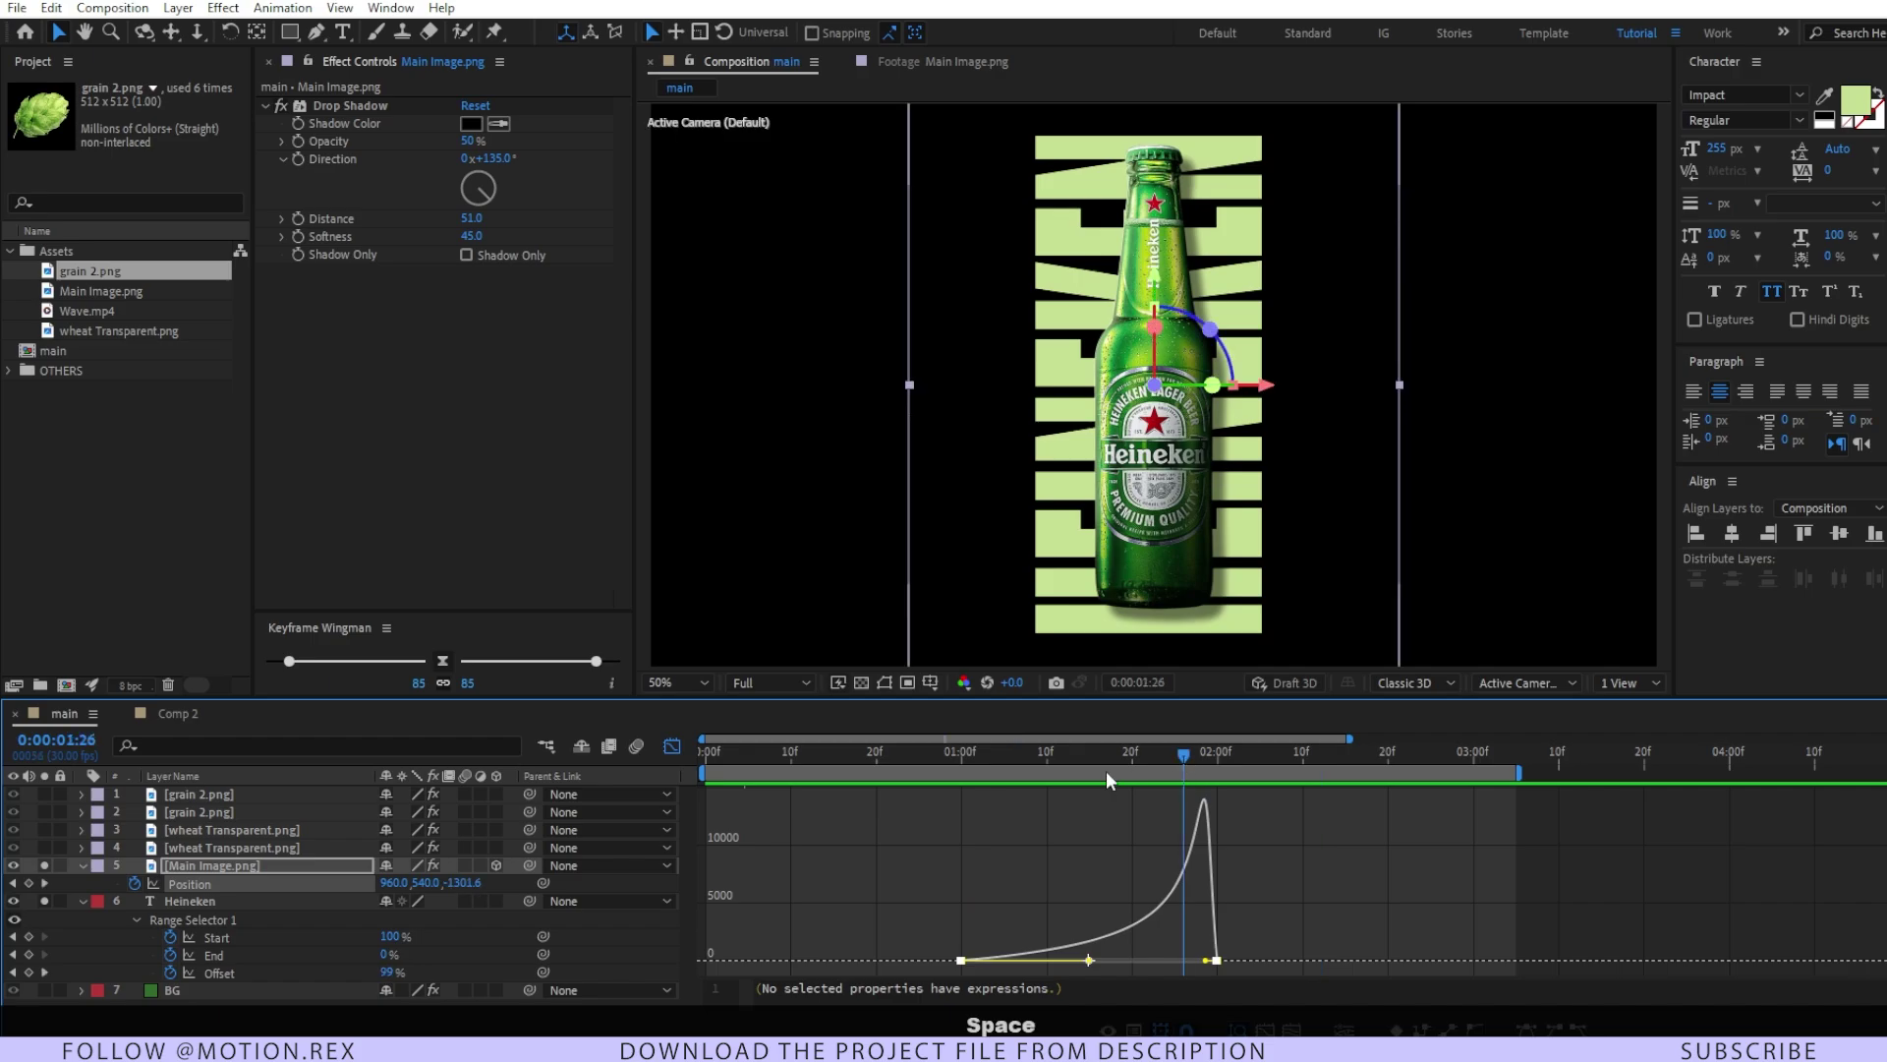
{"action": "key", "text": "space"}
{"action": "key", "text": "space"}
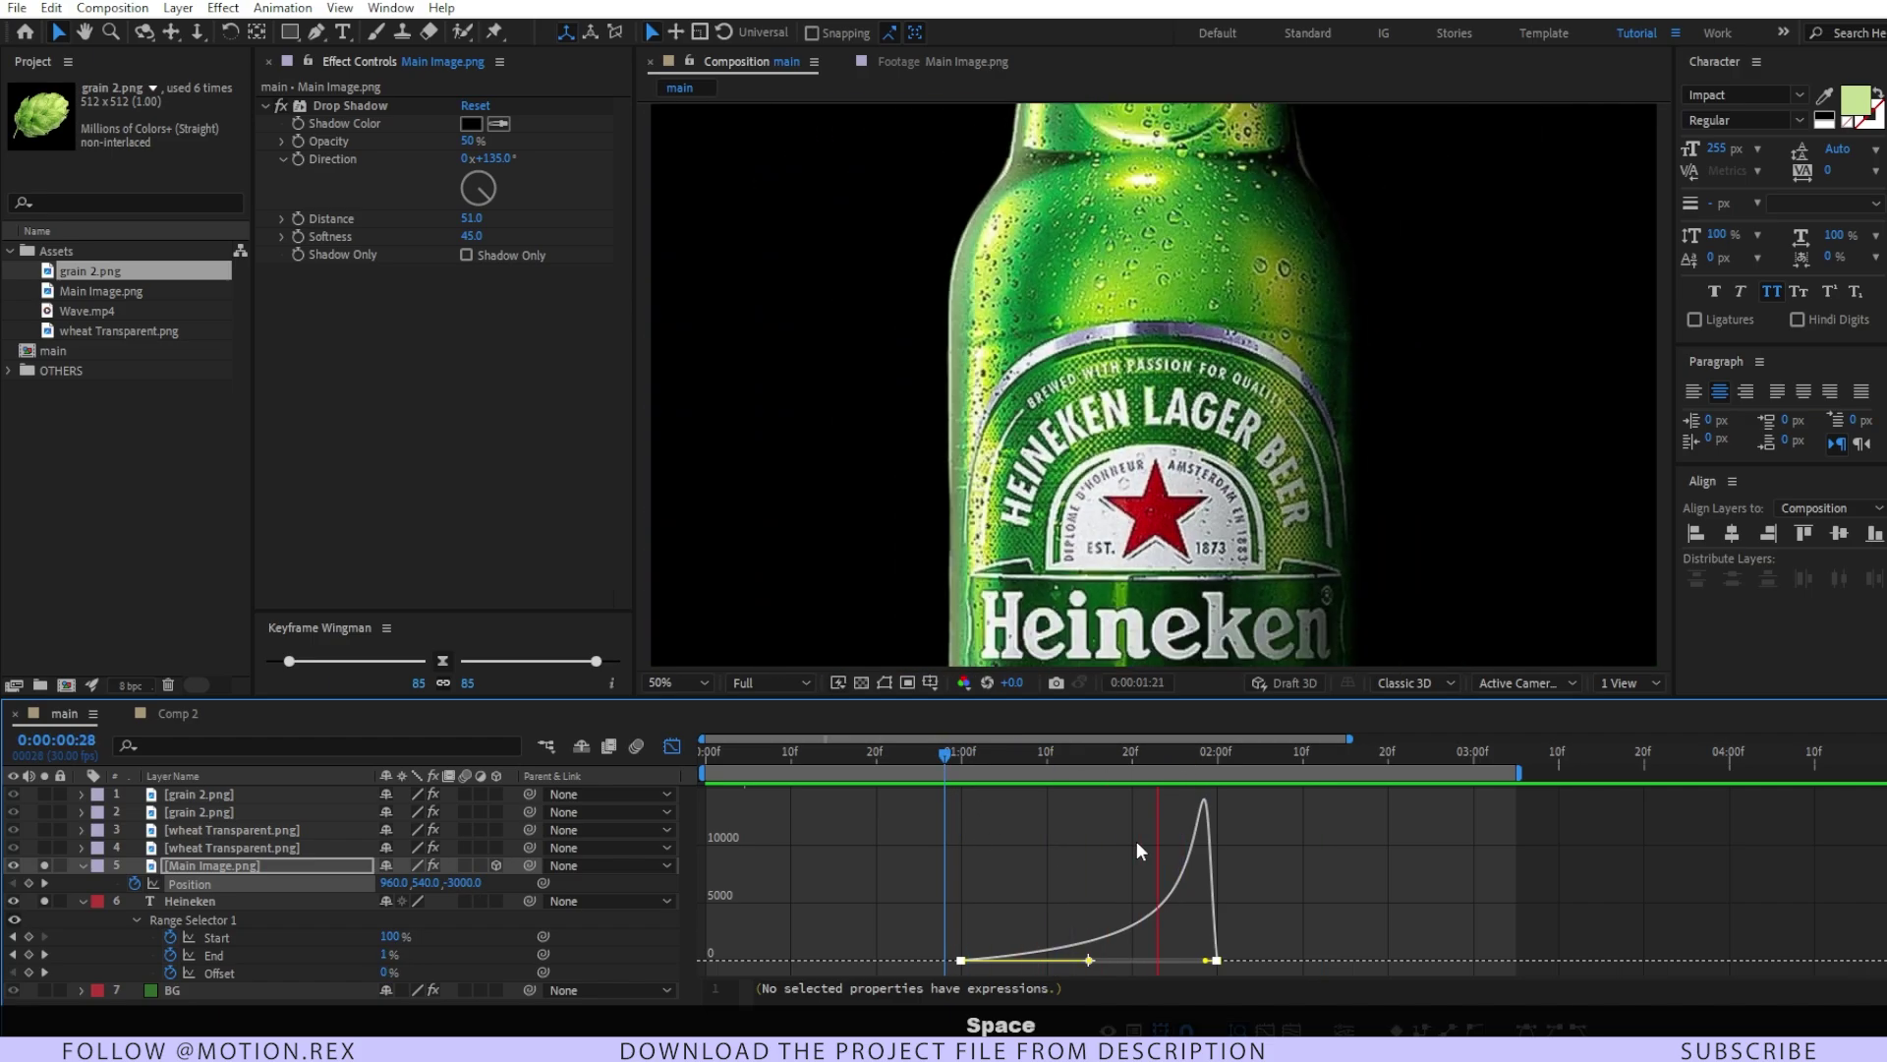
- Enable motion blur for the bottle layer and the composition, compare the frame with and without it, and preview the animation
{"action": "key", "text": "F1"}
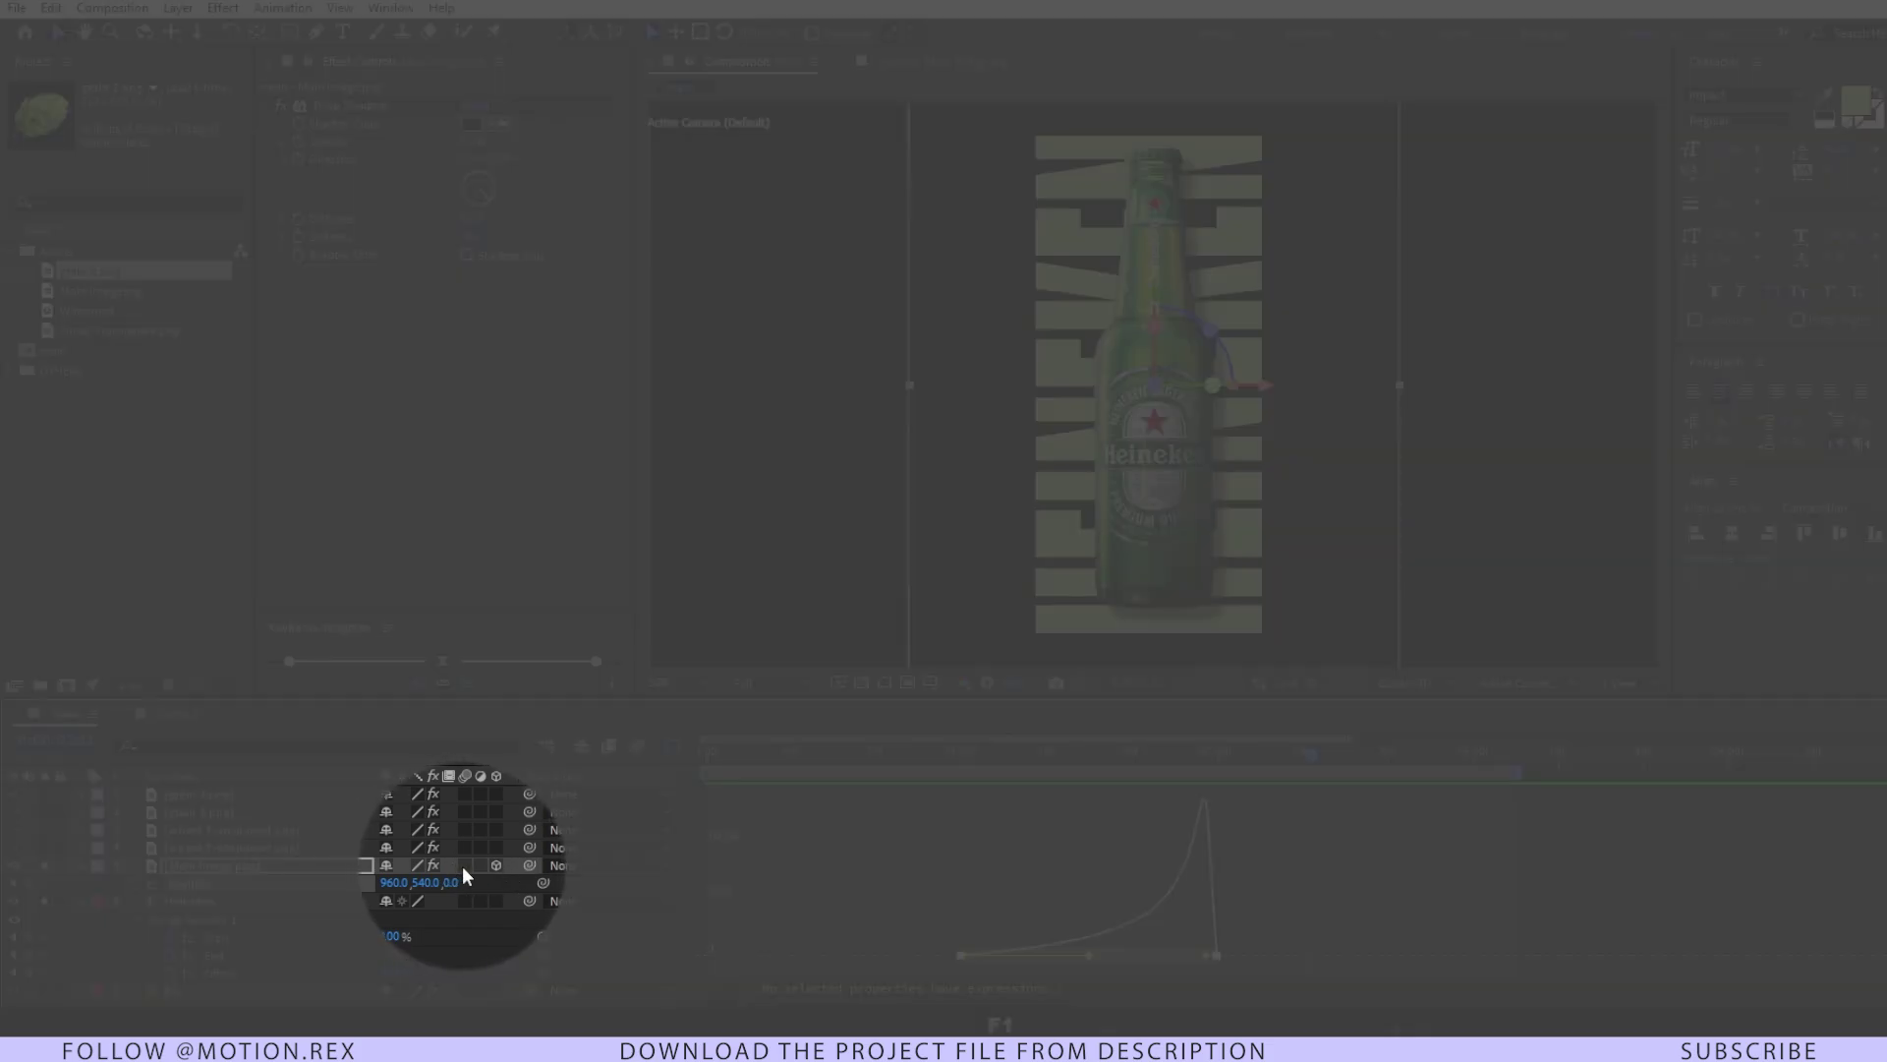
{"action": "left_click", "coordinate": [462, 865]}
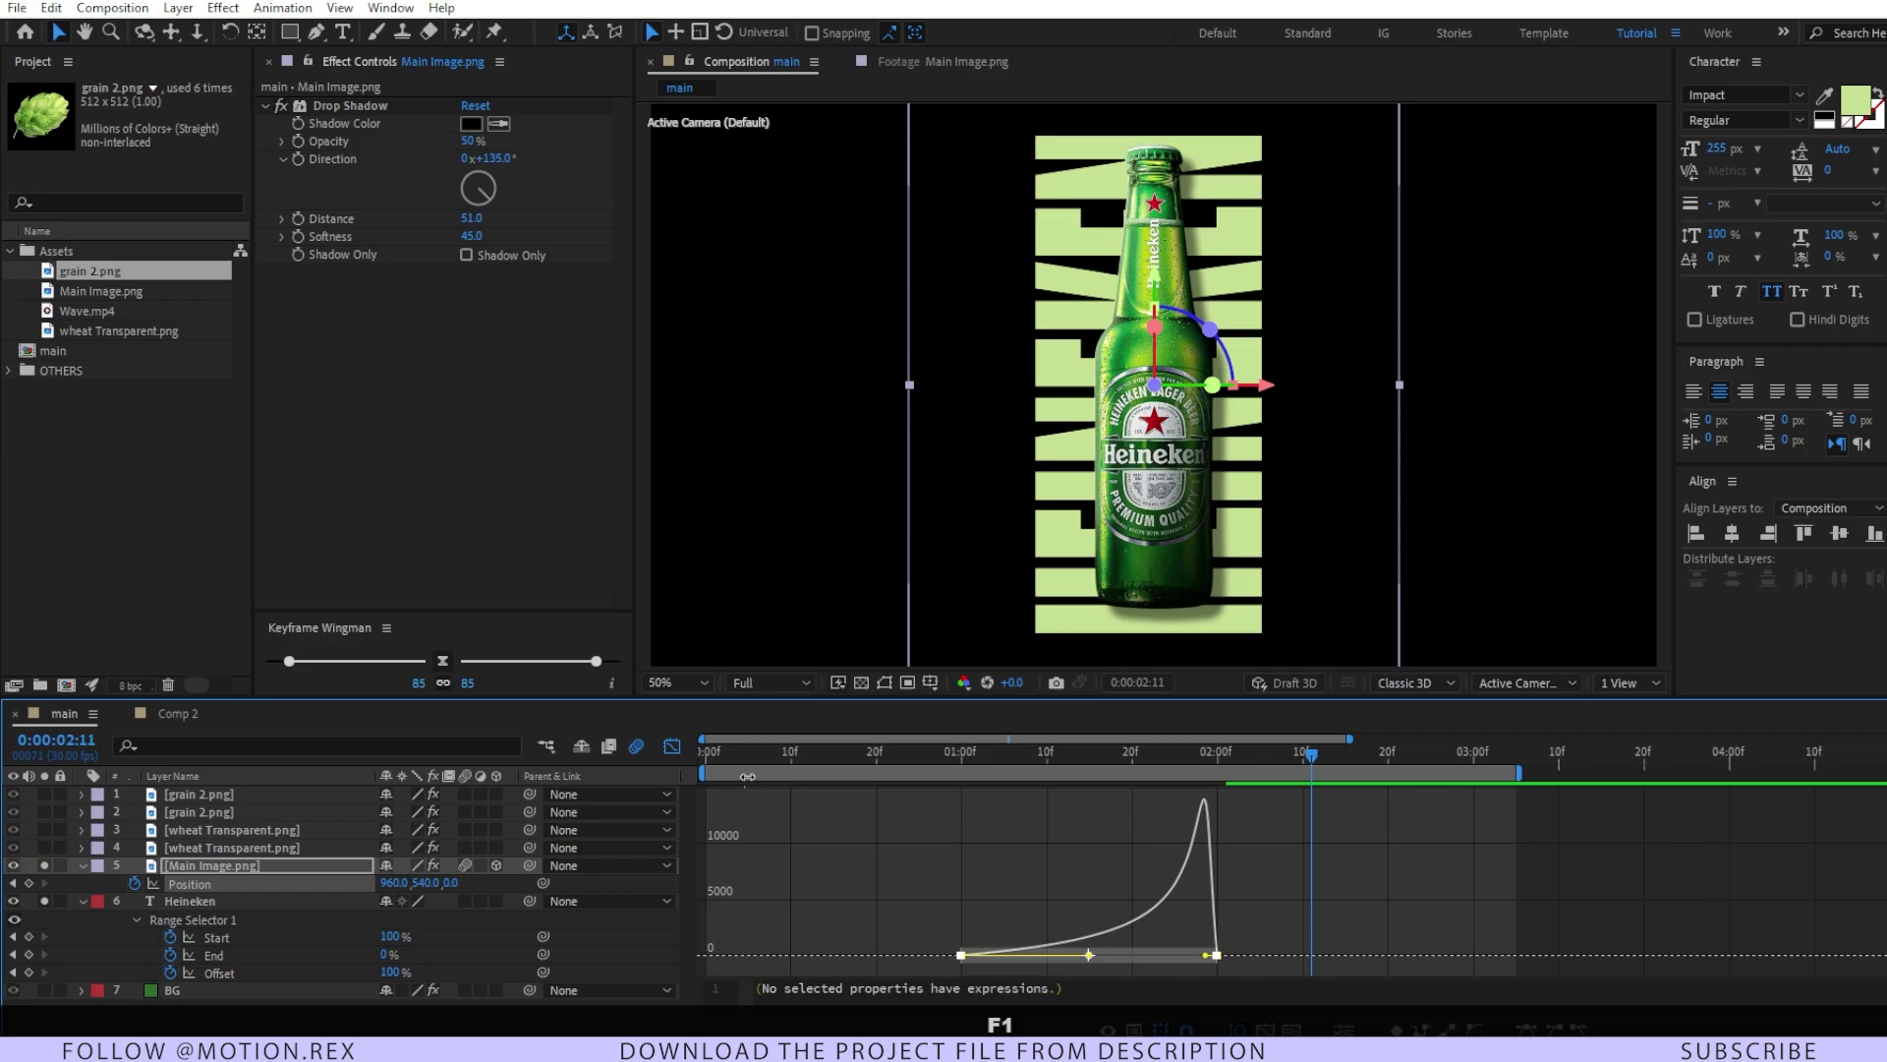
{"action": "key", "text": "F1"}
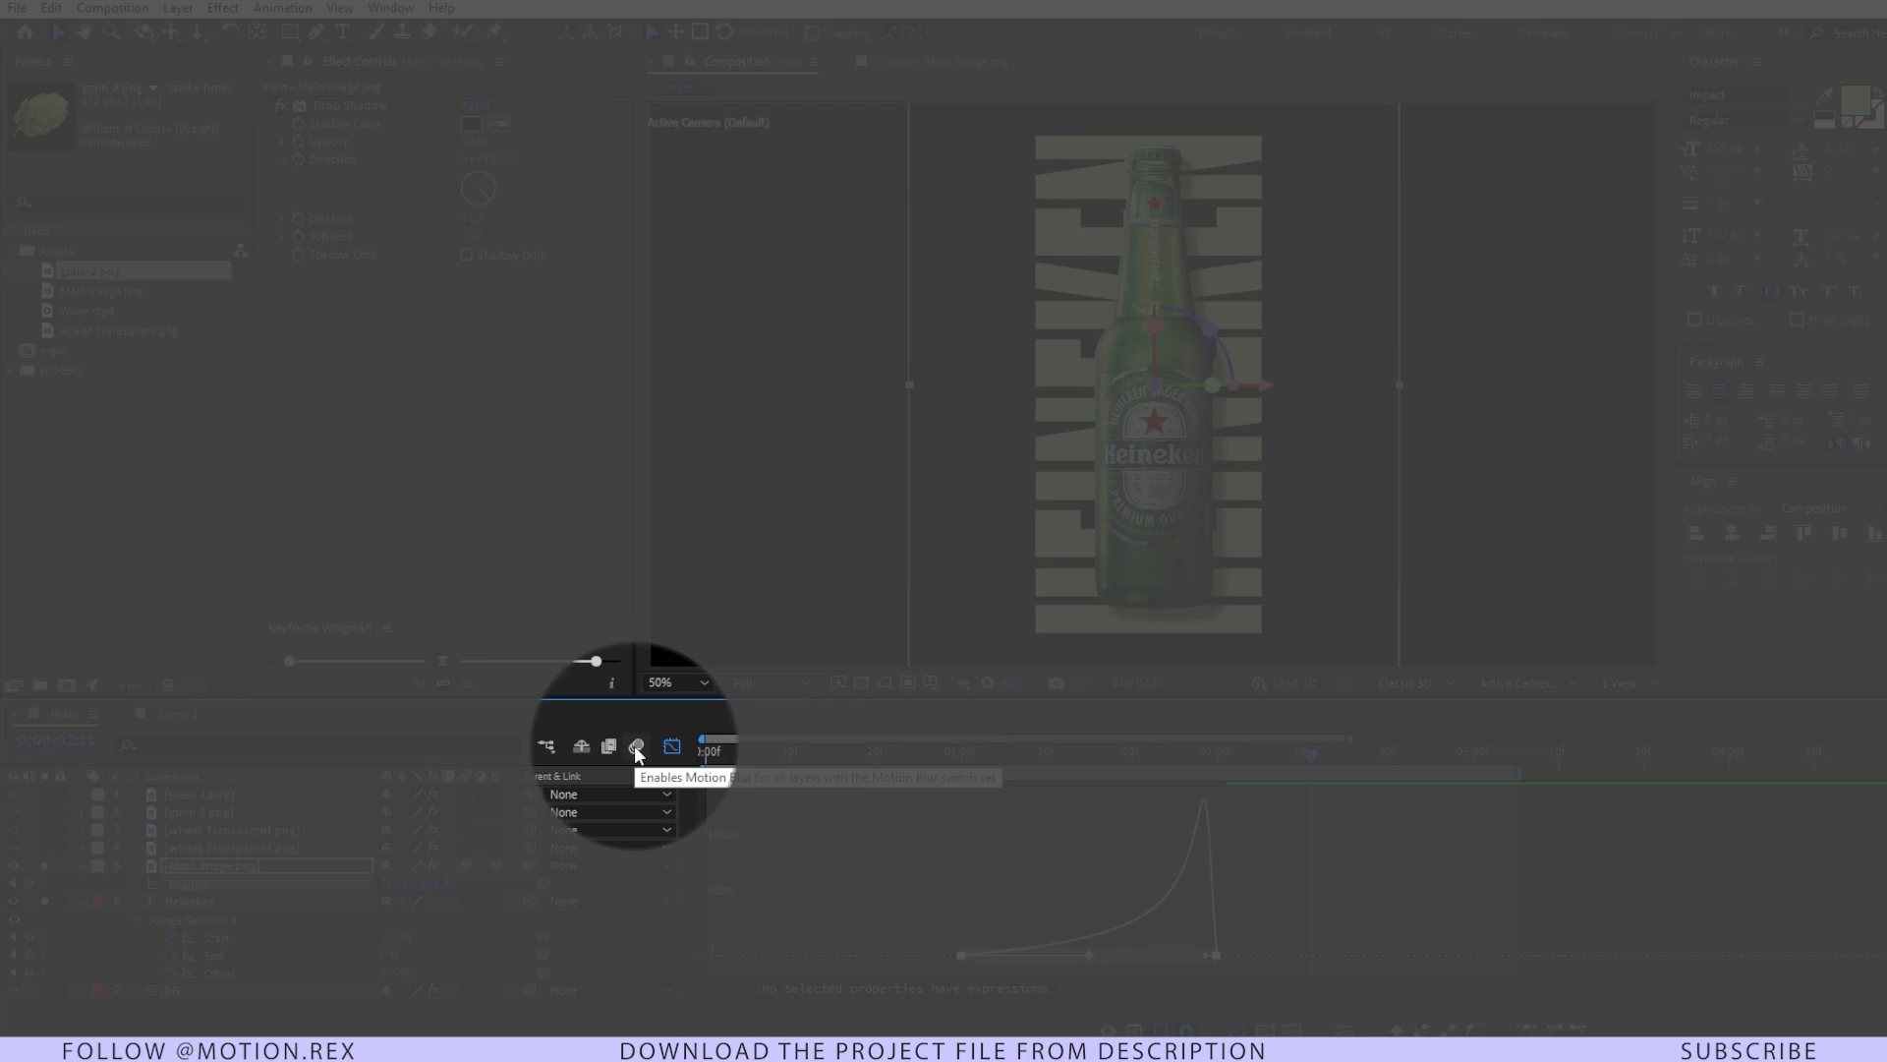
{"action": "left_click", "coordinate": [636, 747]}
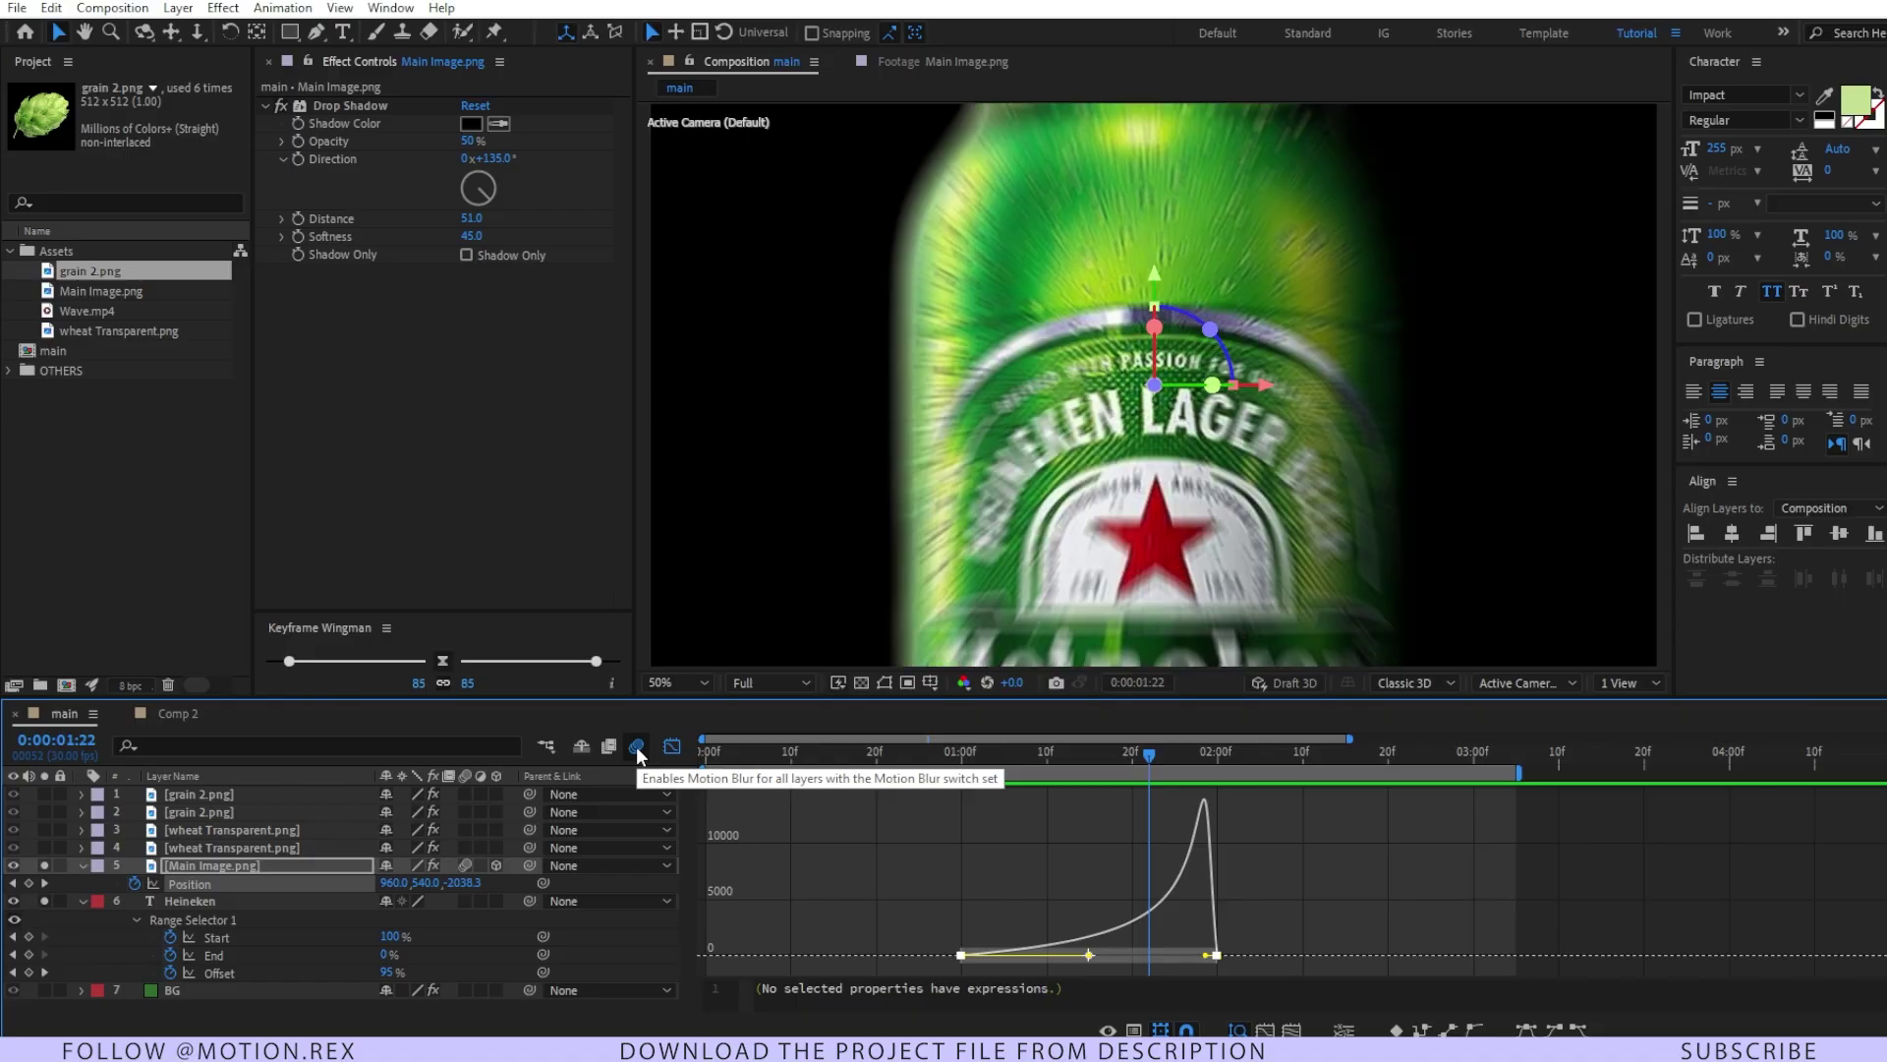
{"action": "left_click", "coordinate": [636, 747]}
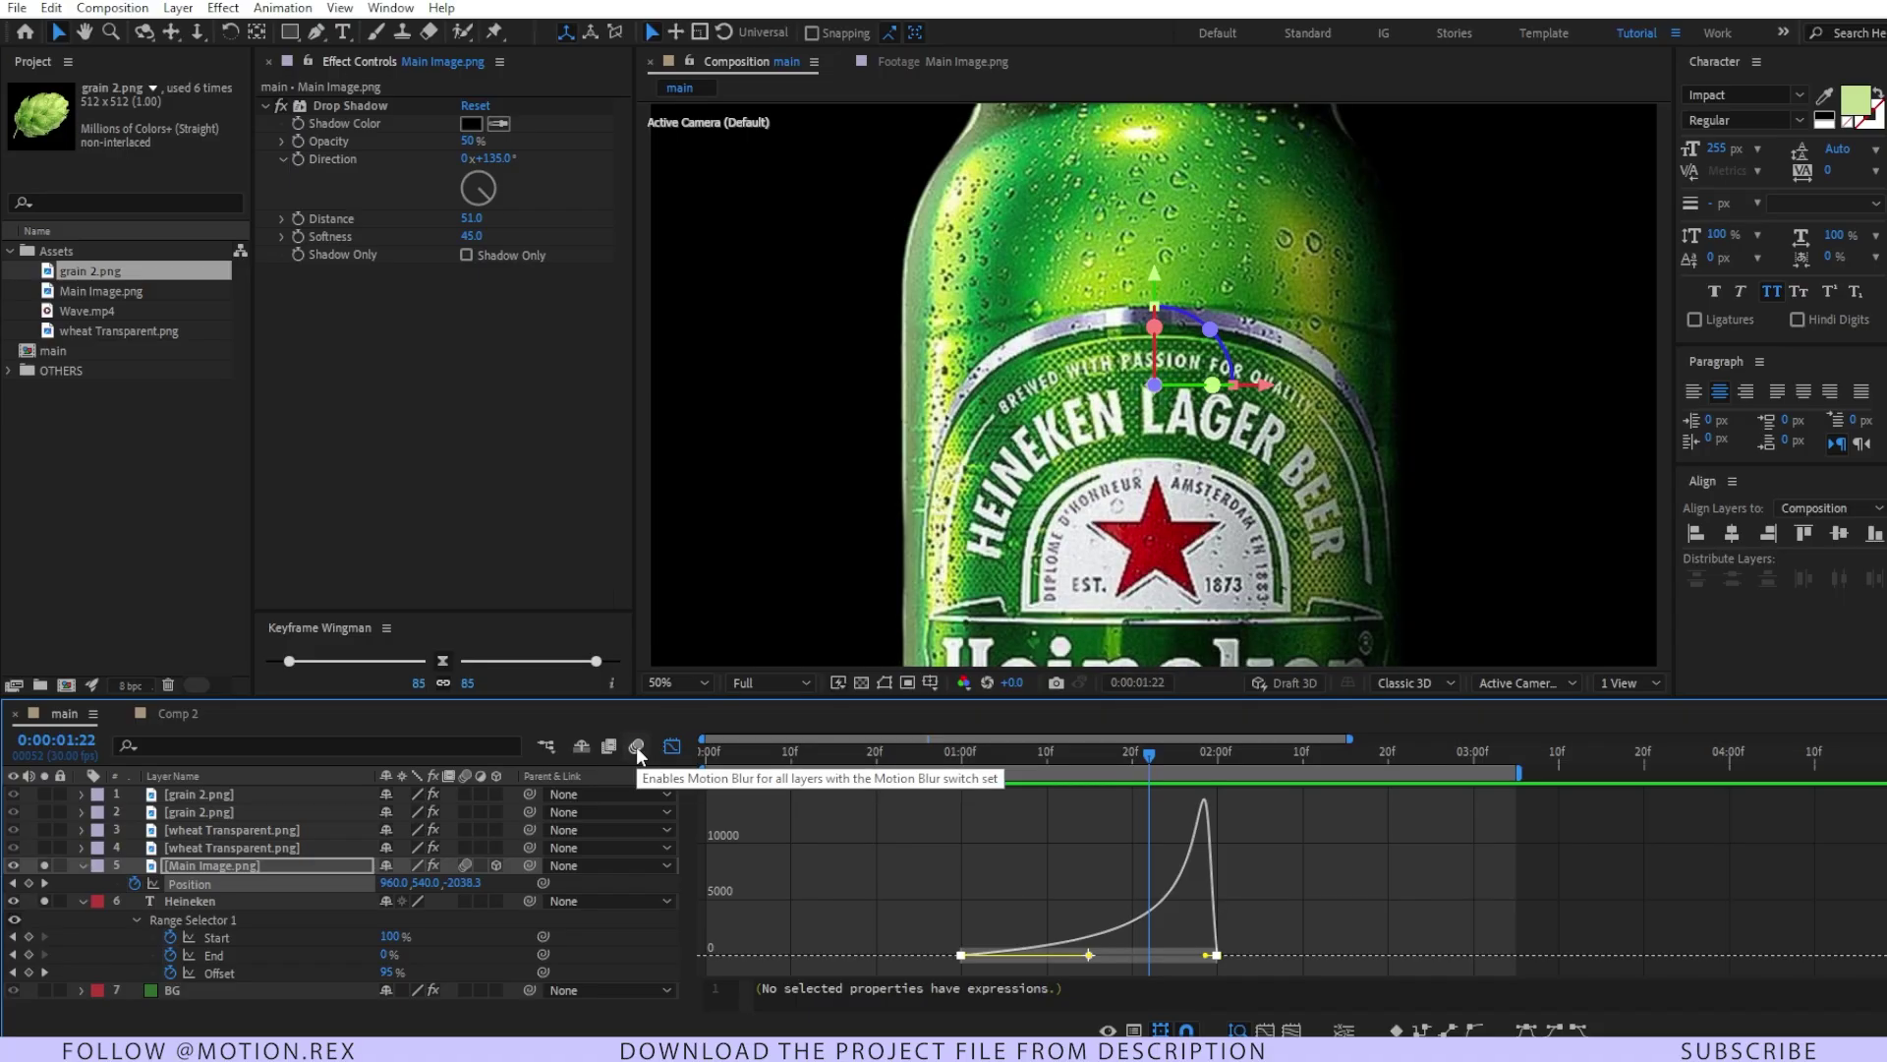
{"action": "left_click", "coordinate": [636, 747]}
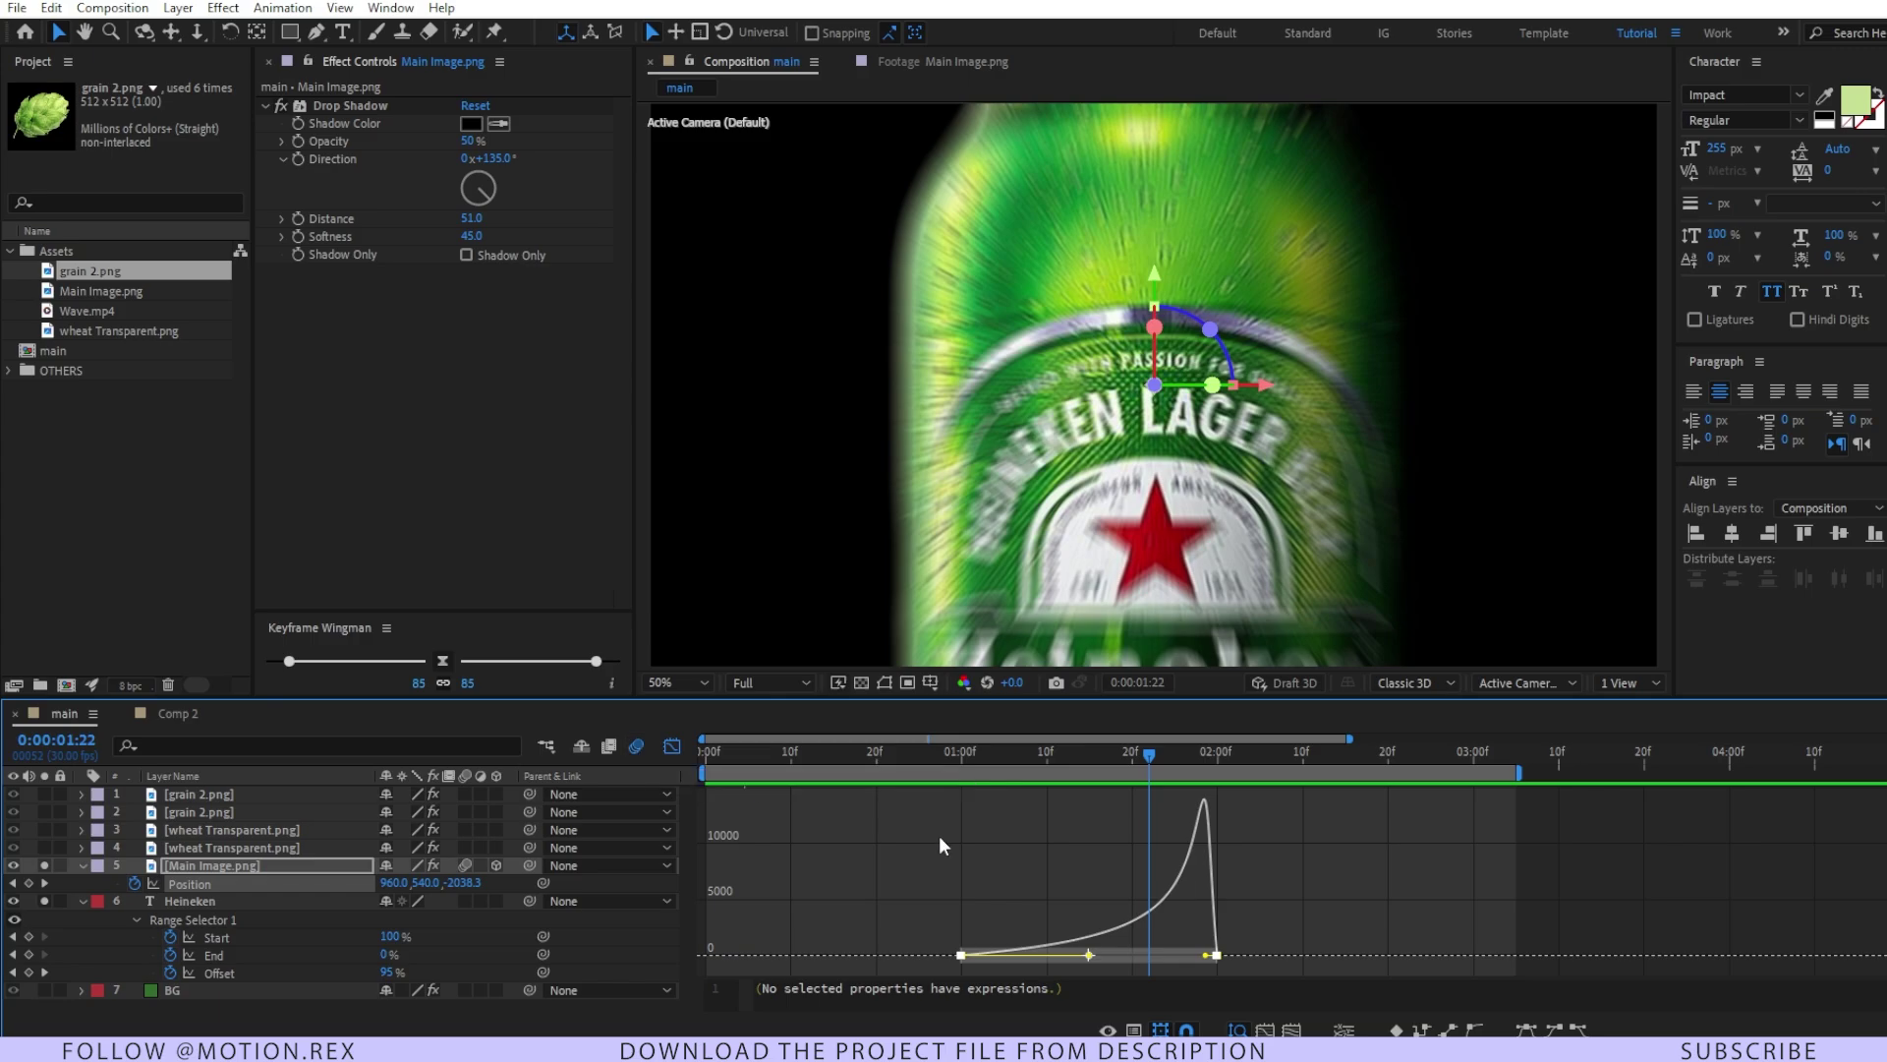
{"action": "left_click_drag", "start_coordinate": [1113, 763], "coordinate": [1075, 779]}
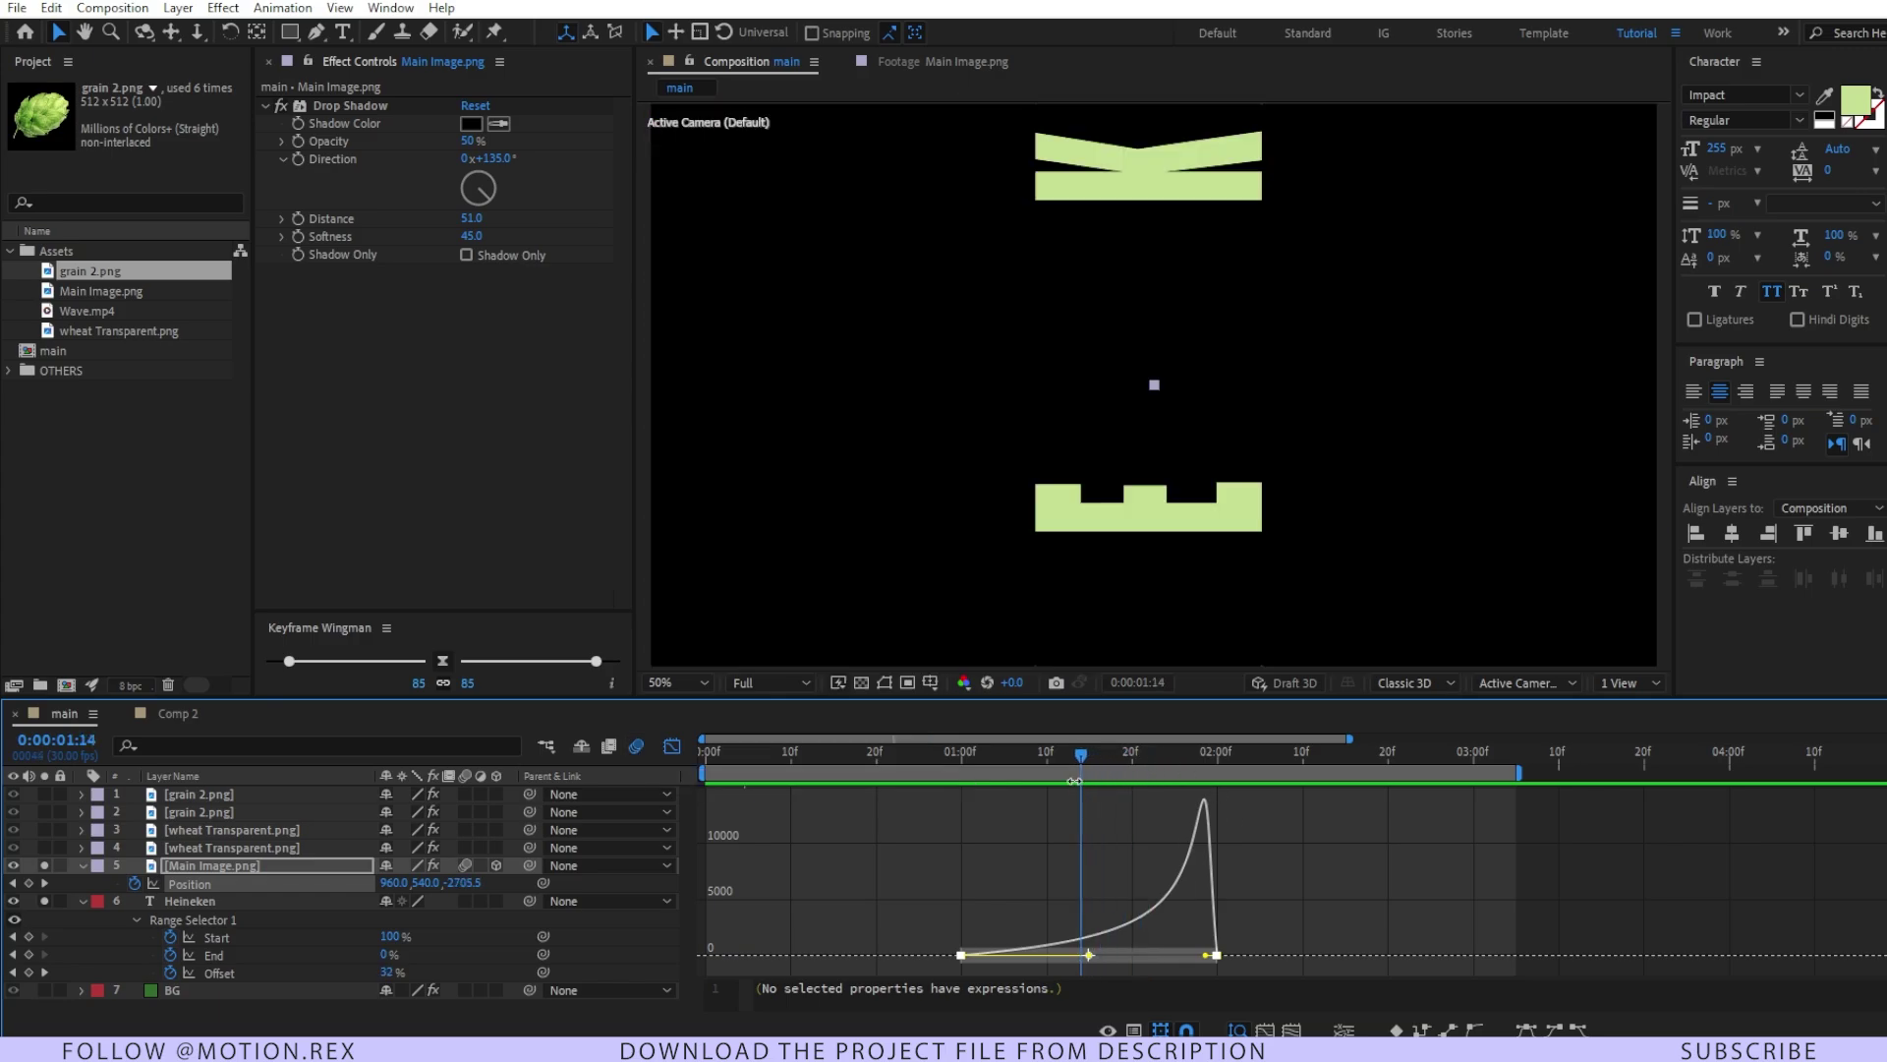
{"action": "key", "text": "space"}
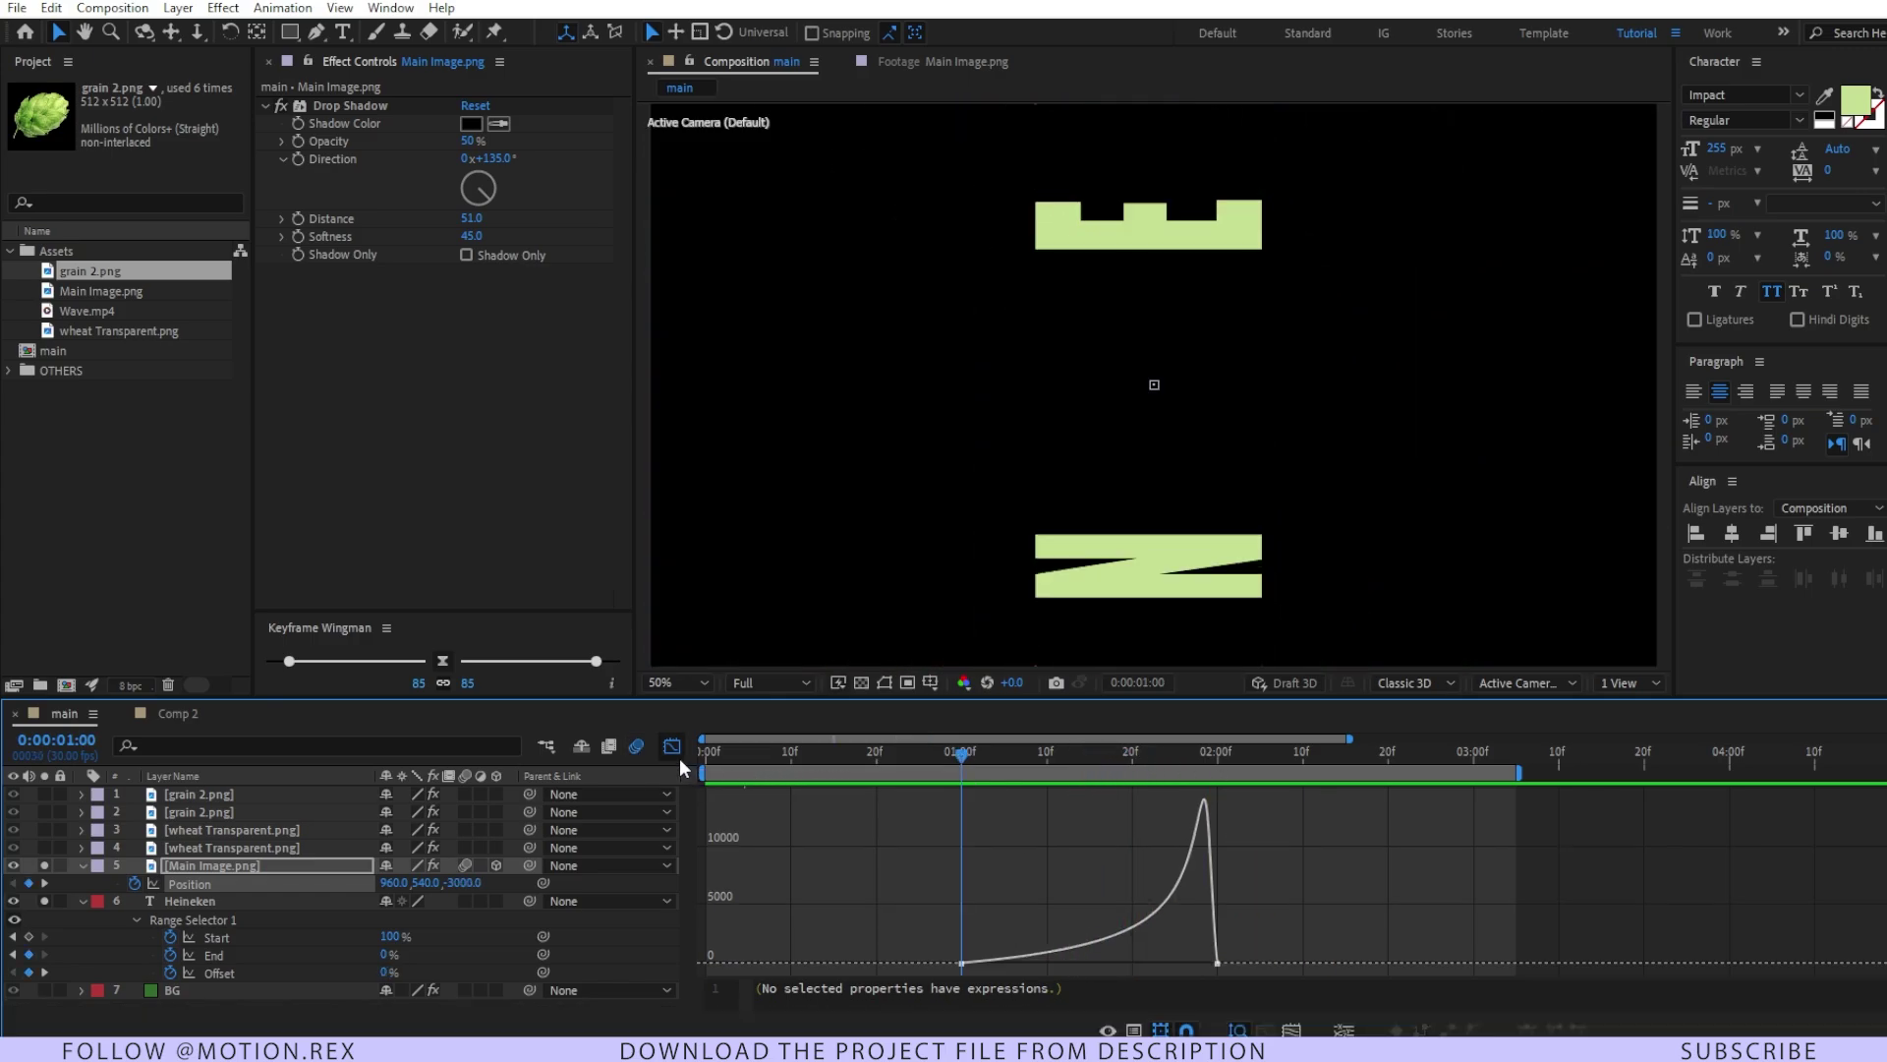
- Keyframe the BG layer's Scale at 100% at 2:00 with its proportions unlinked, and solo the layer
{"action": "left_click", "coordinate": [675, 751]}
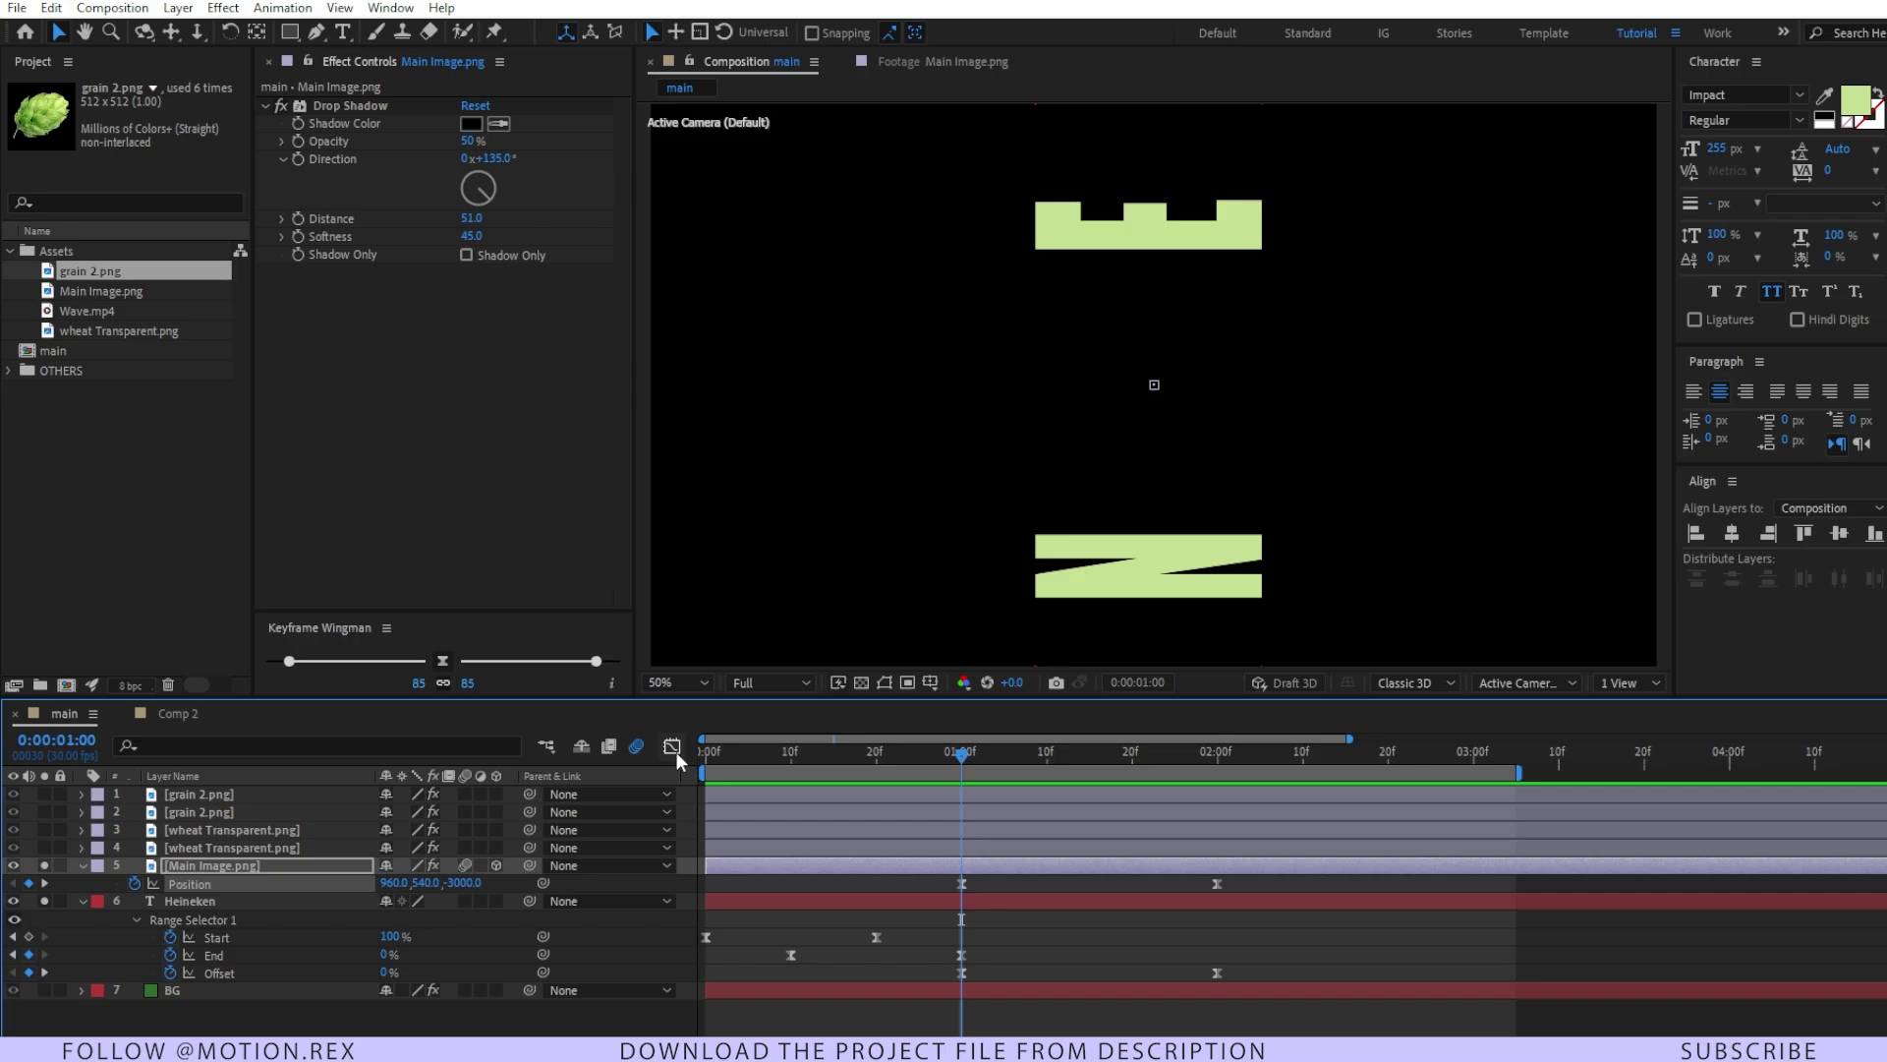
{"action": "left_click", "coordinate": [975, 986]}
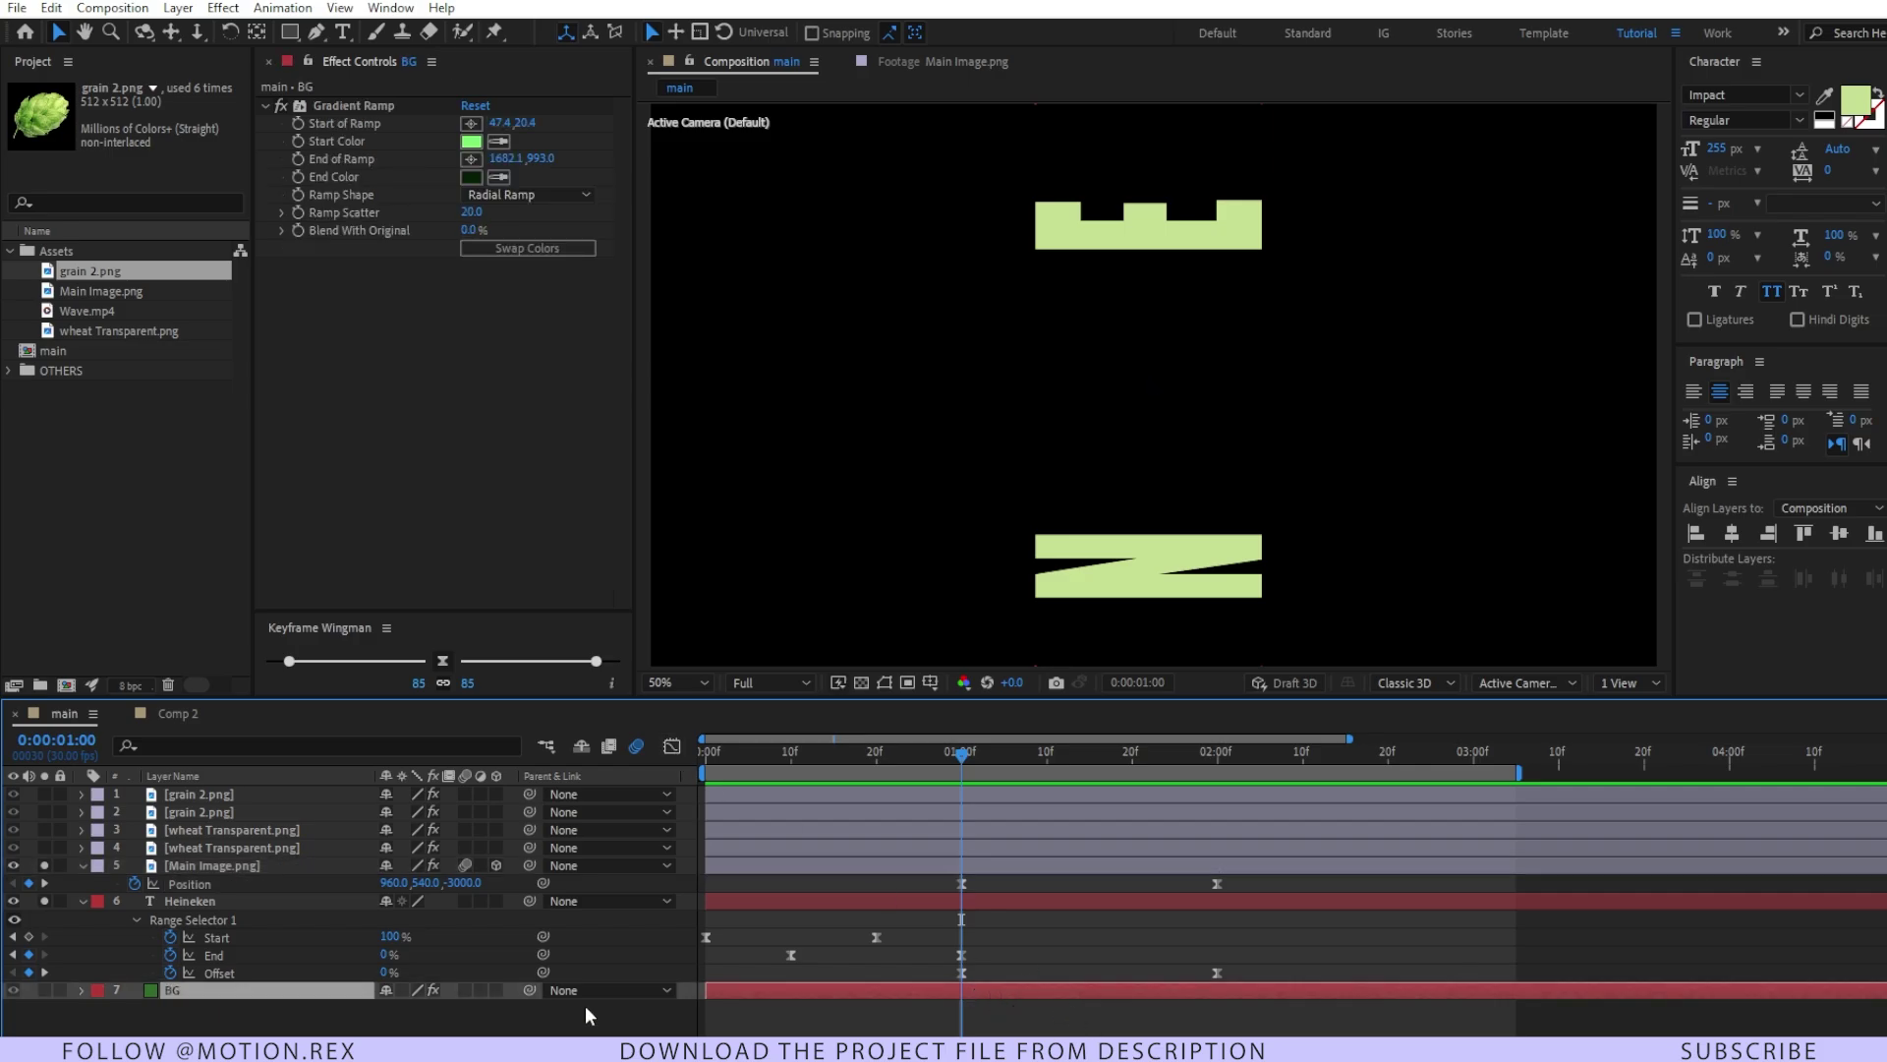
{"action": "left_click", "coordinate": [81, 990]}
{"action": "left_click", "coordinate": [102, 1026]}
{"action": "scroll", "coordinate": [135, 1010], "scroll_direction": "down", "scroll_amount": 2}
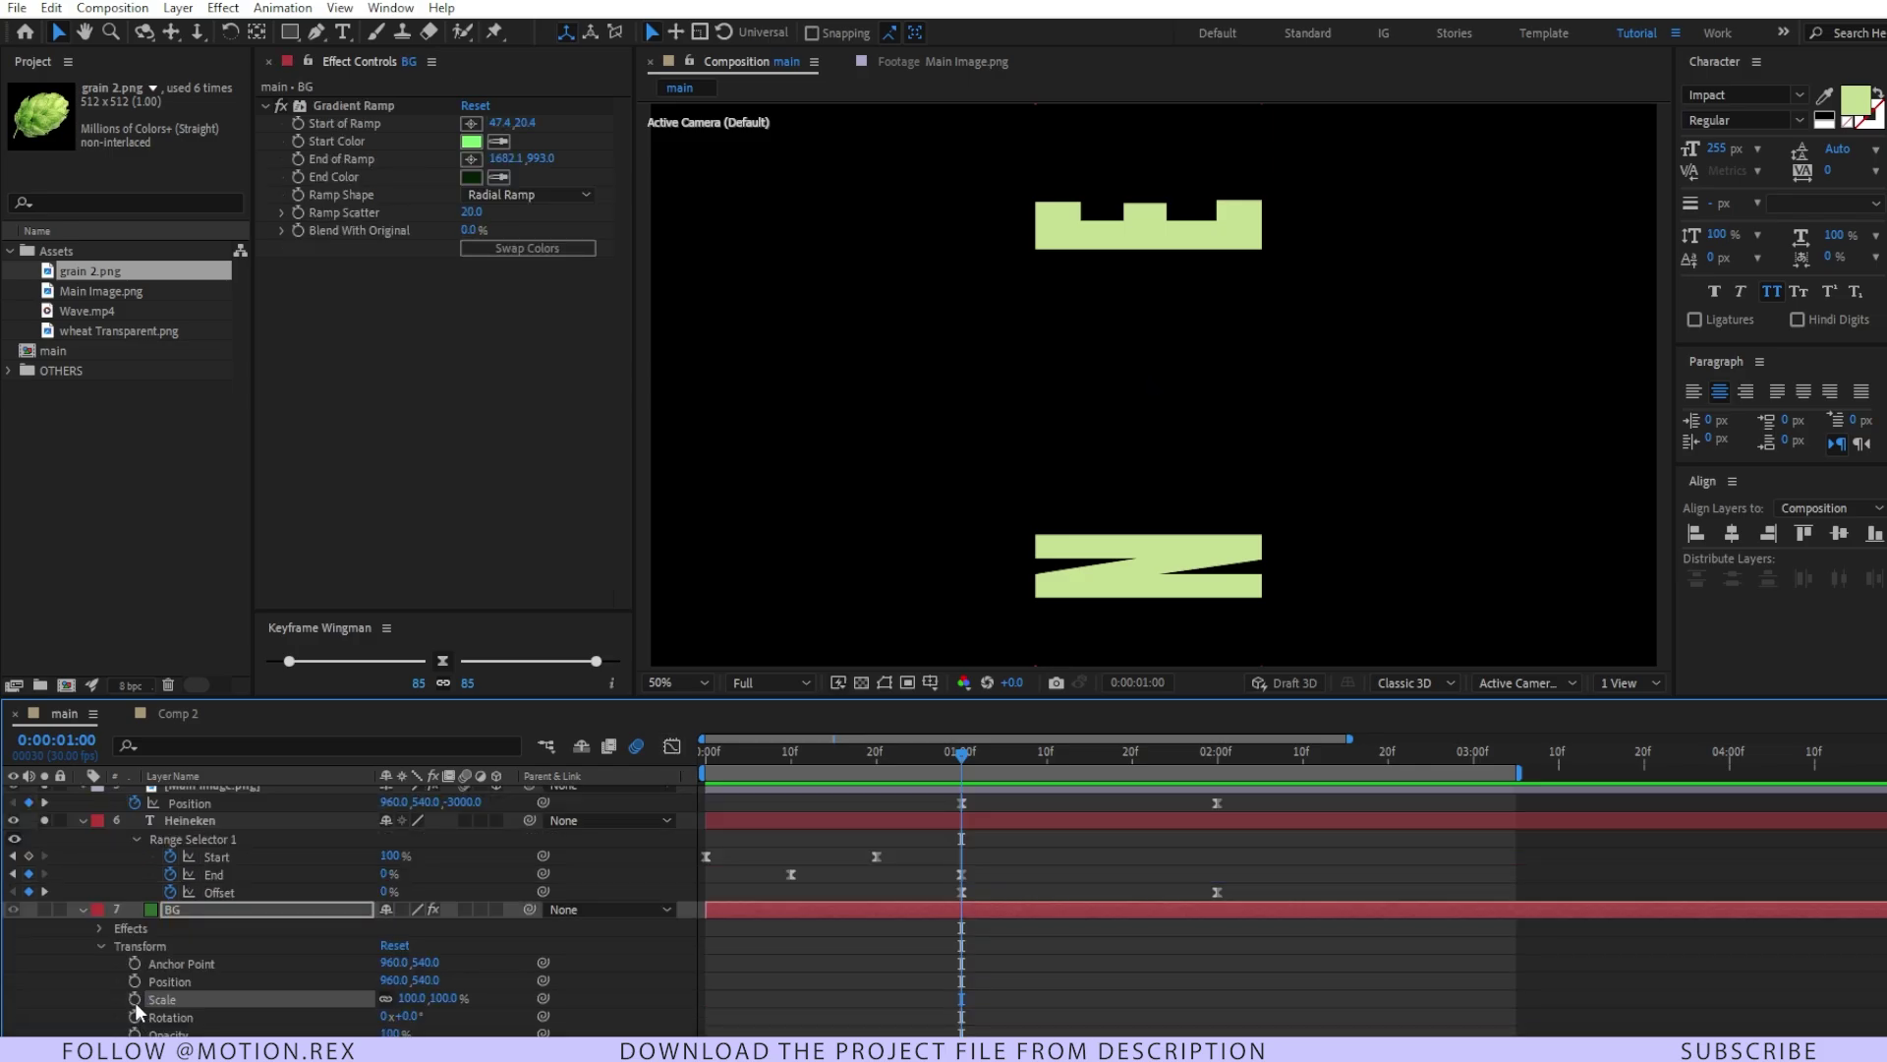
{"action": "left_click_drag", "start_coordinate": [963, 998], "coordinate": [1225, 1017]}
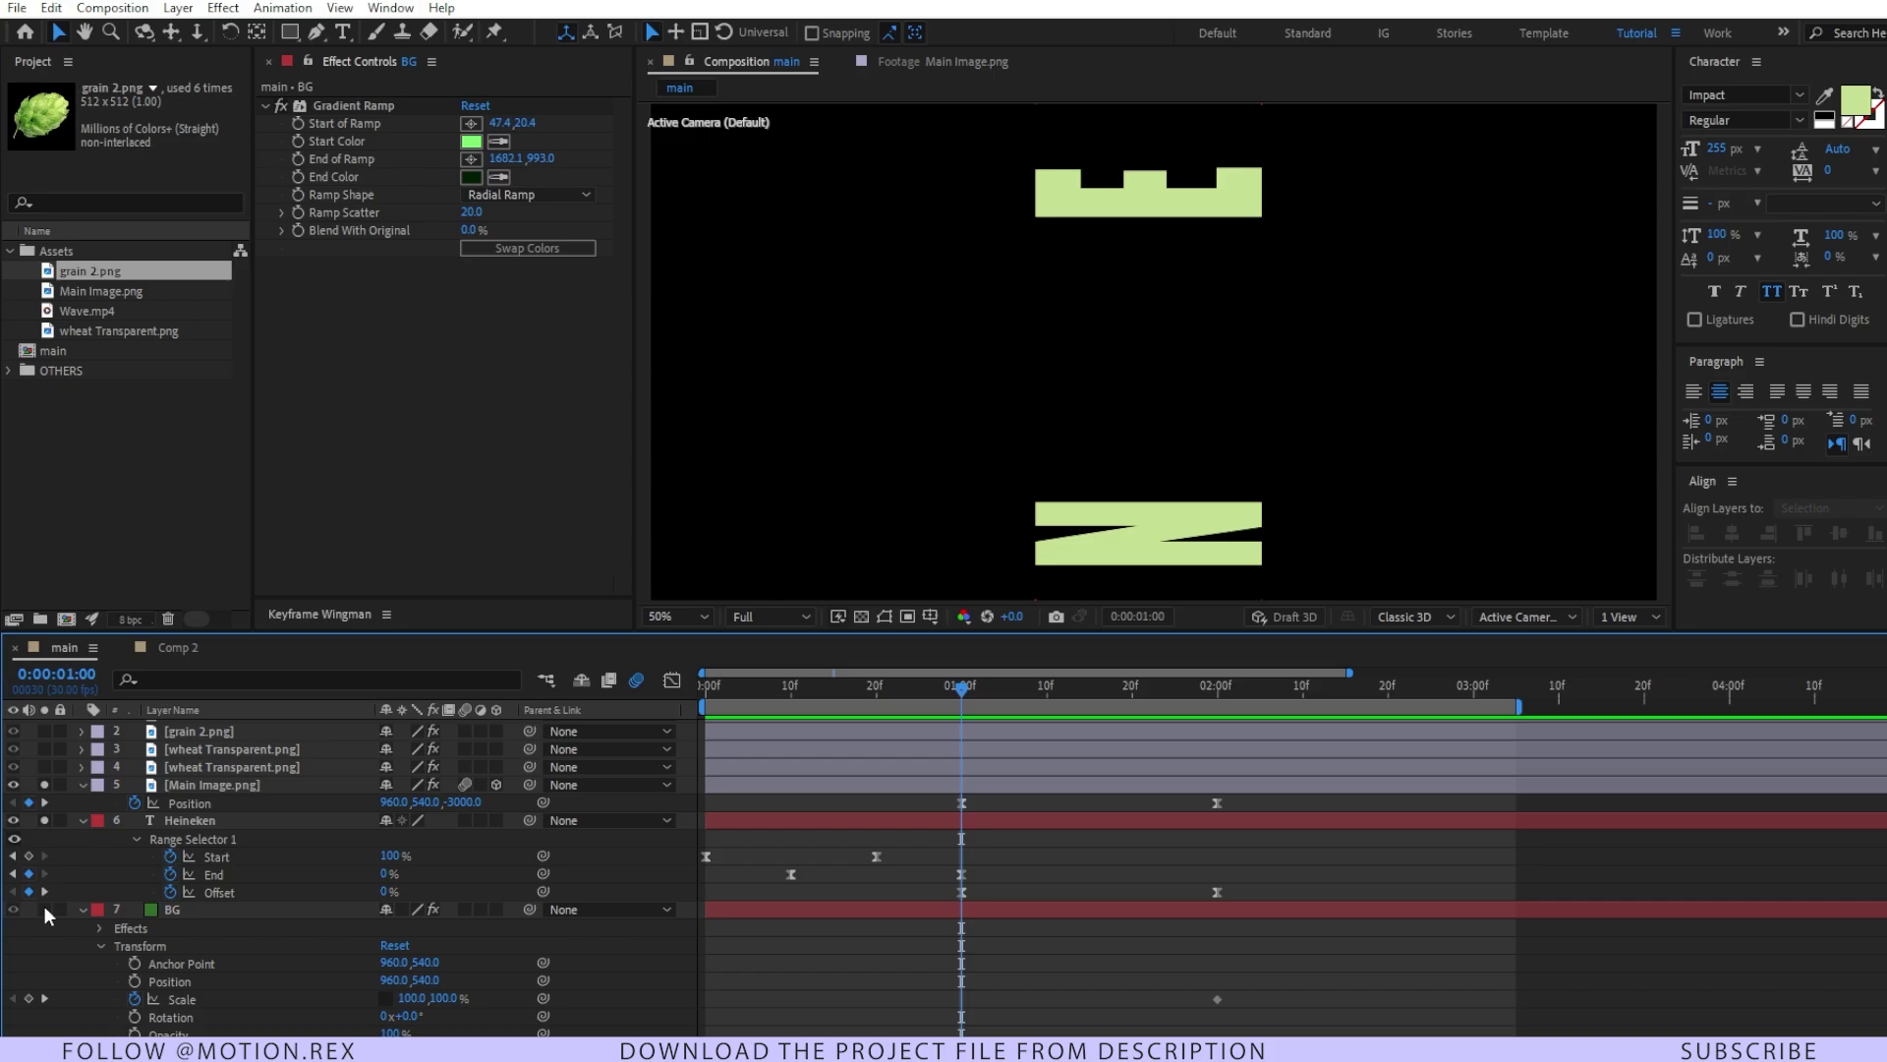
{"action": "left_click", "coordinate": [44, 908]}
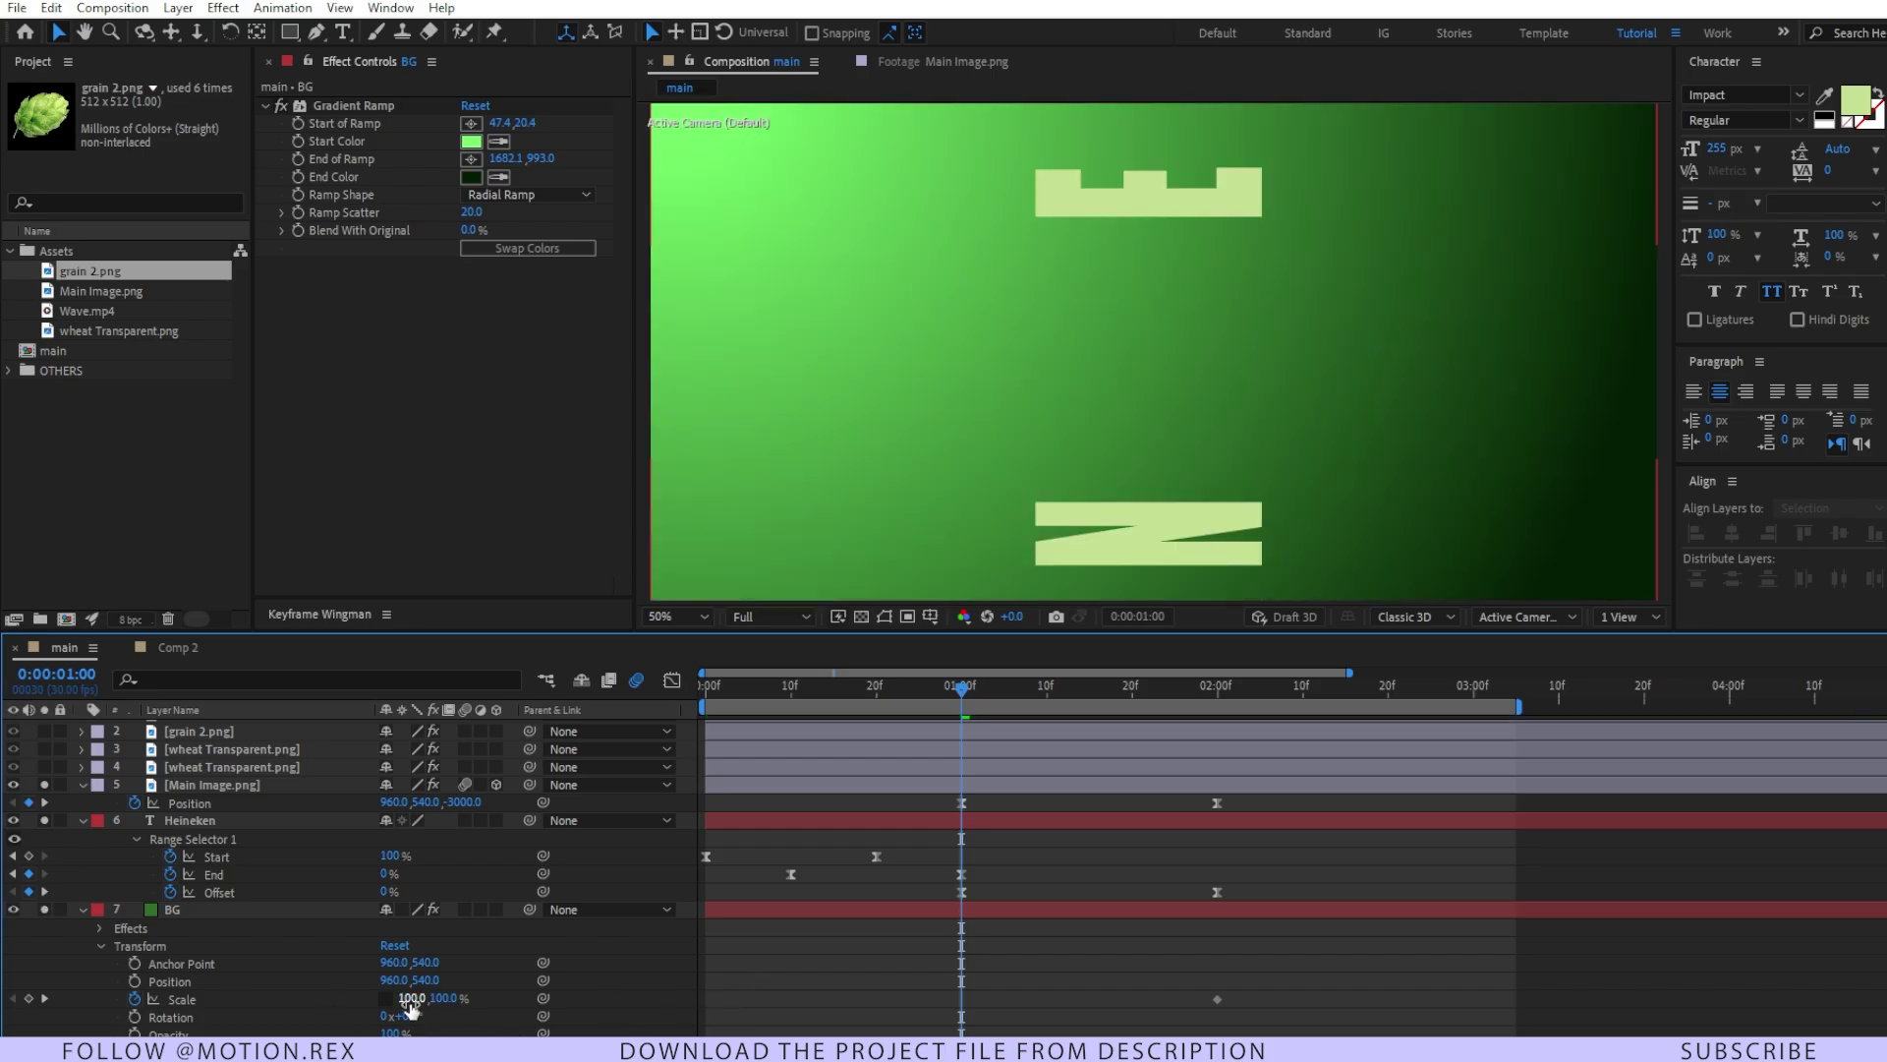
- Set the BG layer's horizontal scale to 25% at 1:00 and preview the background widening
{"action": "left_click_drag", "start_coordinate": [412, 998], "coordinate": [312, 985]}
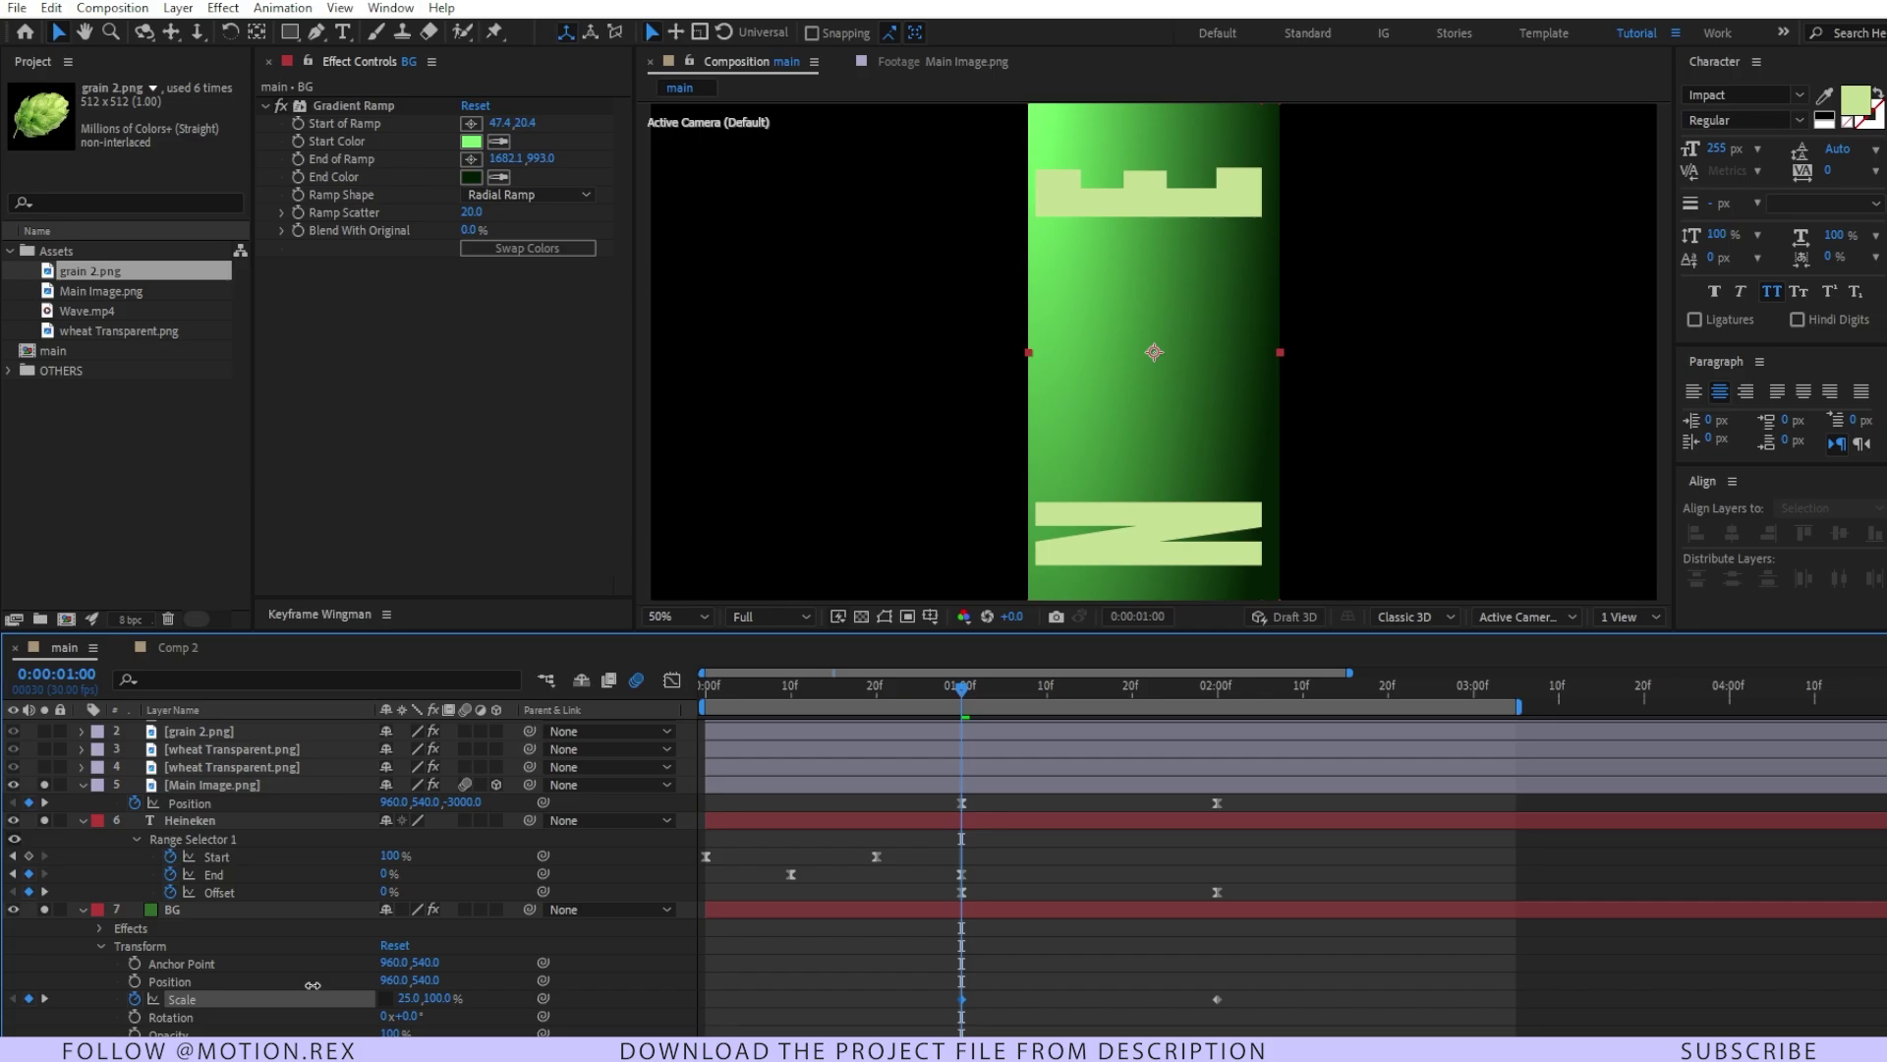
{"action": "key", "text": "space"}
{"action": "left_click", "coordinate": [929, 704]}
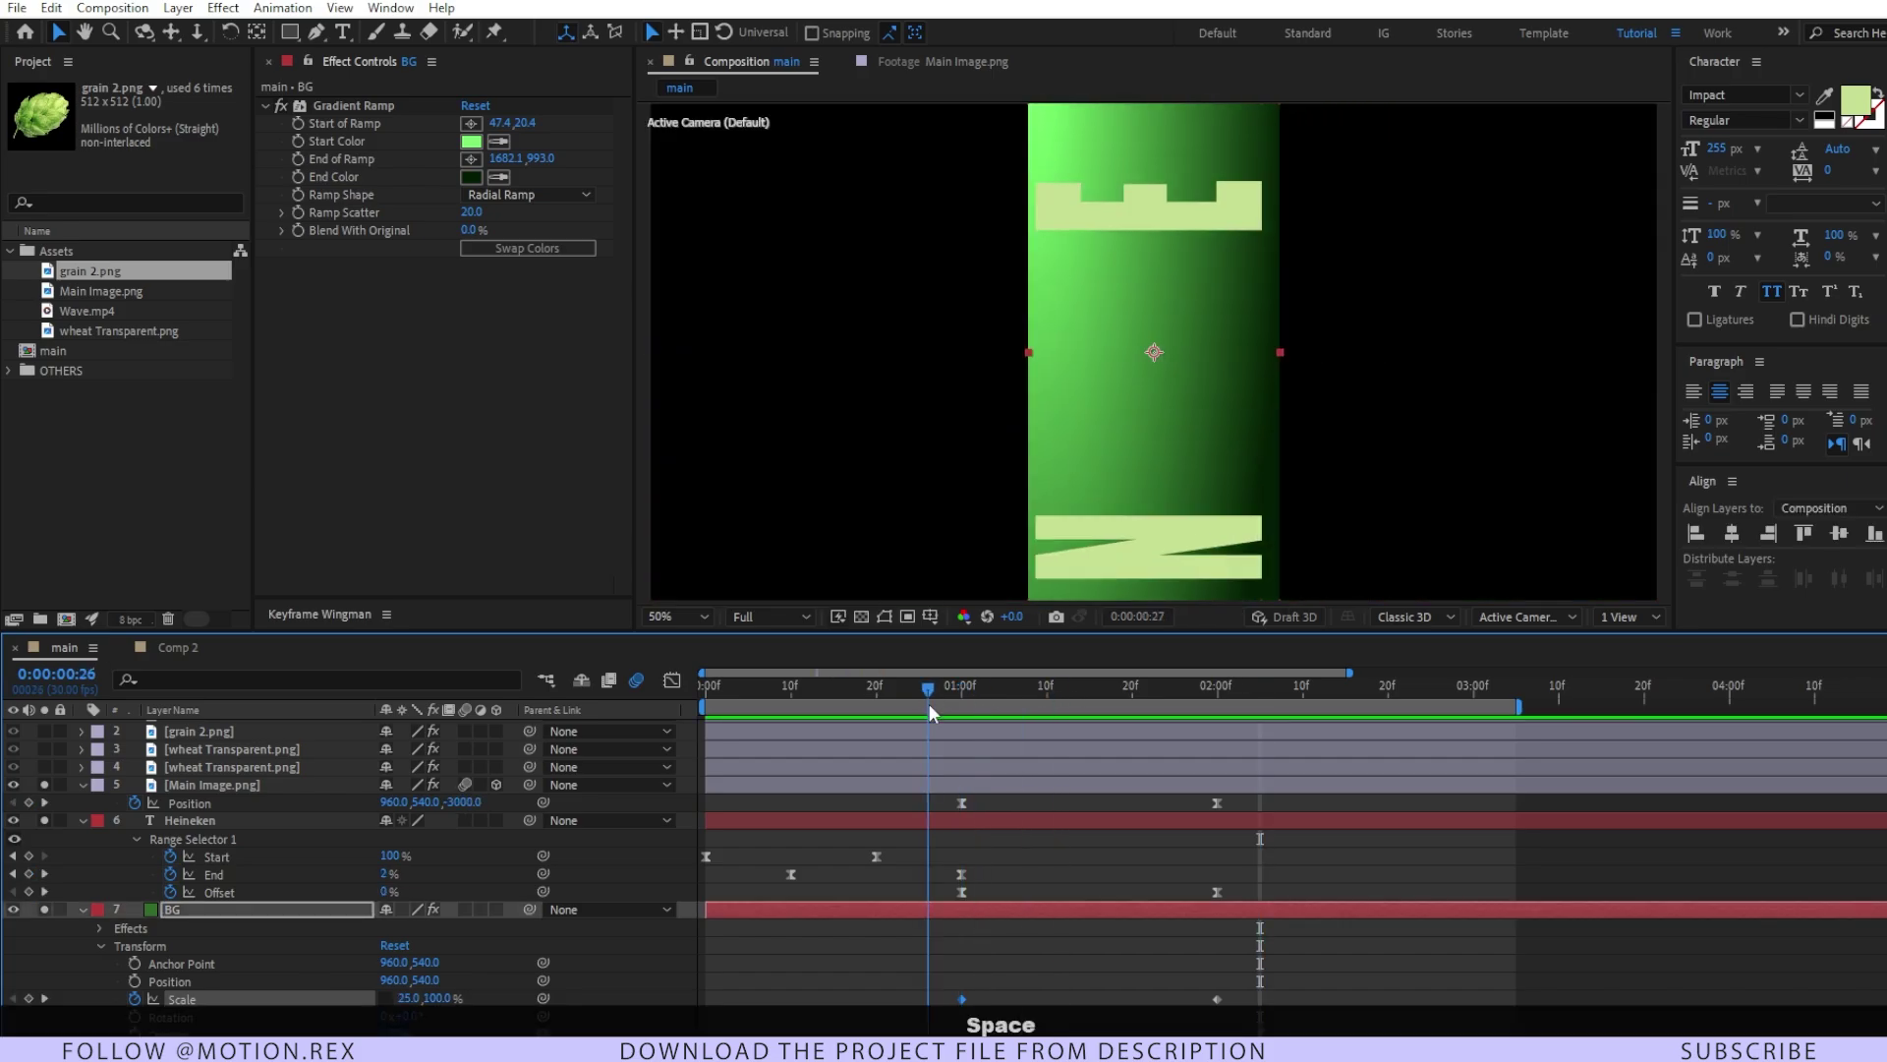
{"action": "key", "text": "space"}
{"action": "left_click", "coordinate": [957, 704], "text": "shift"}
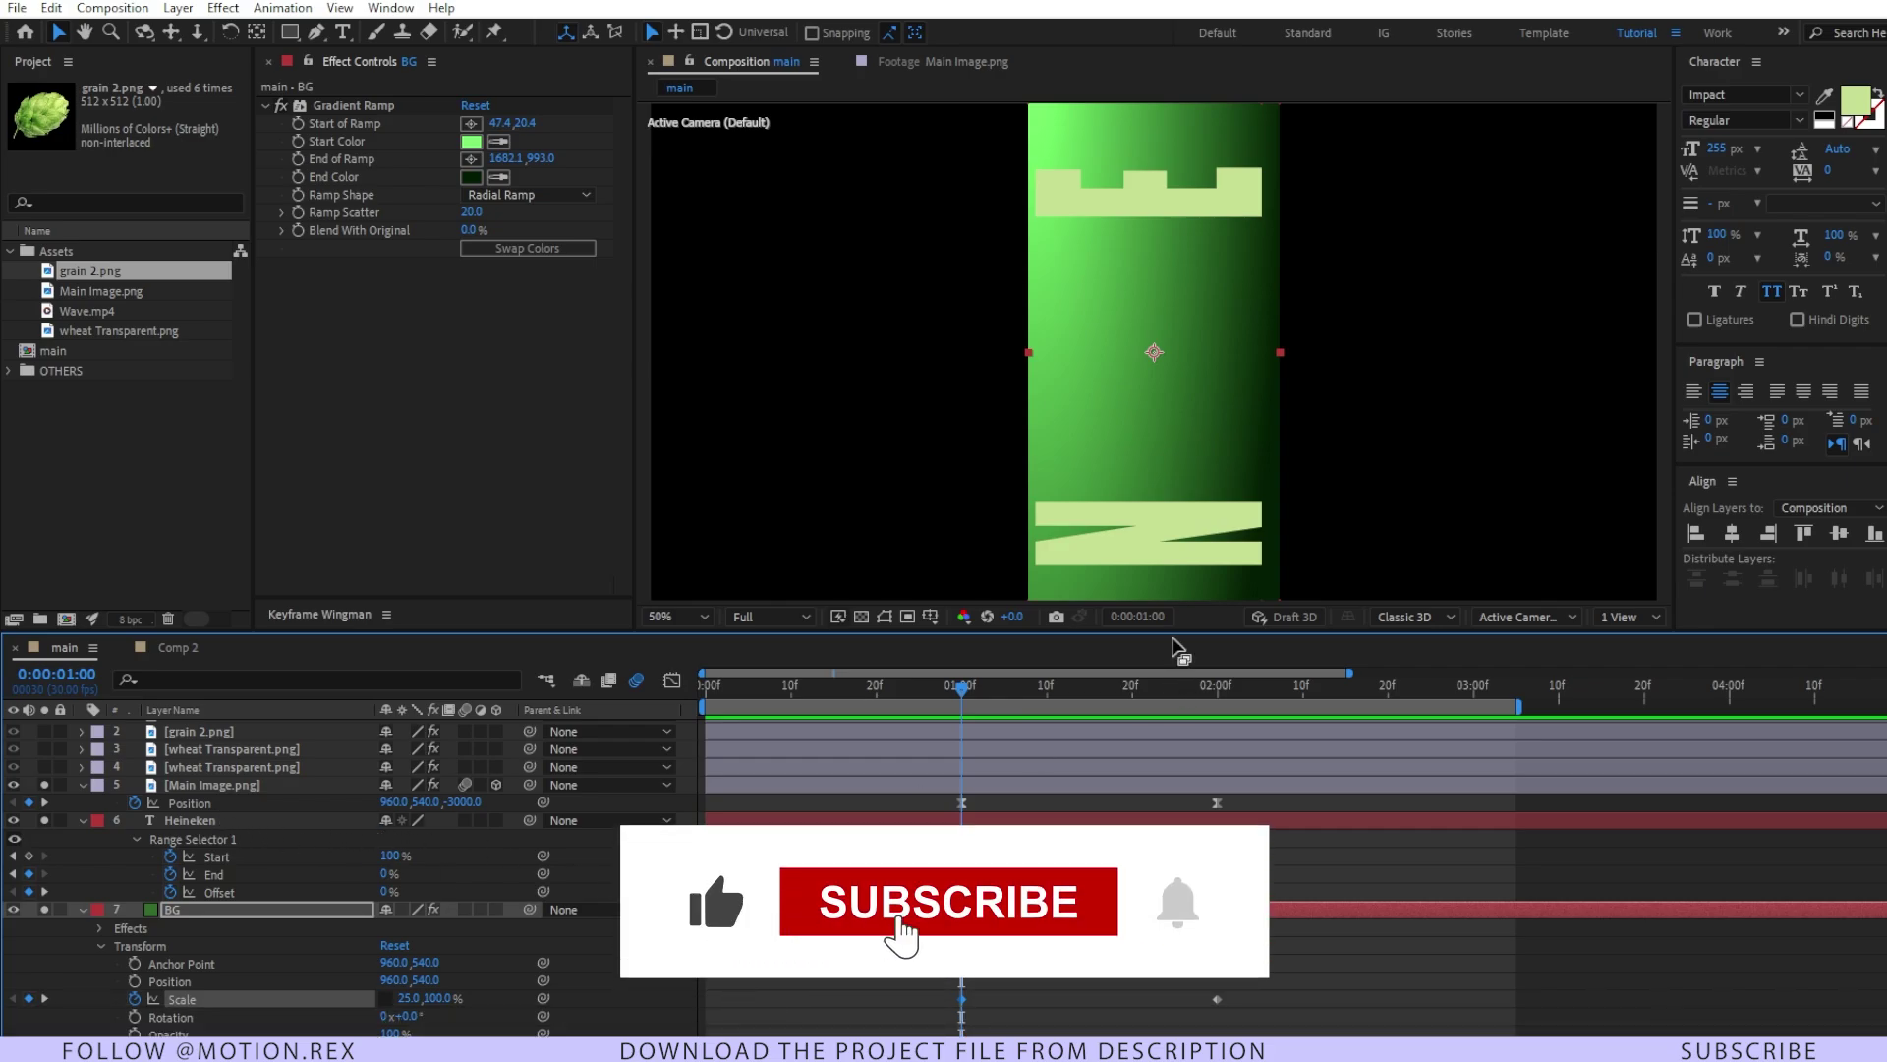
- Copy the BG layer's 25% Scale keyframe from 1:00 to three frames earlier, at 0:27
{"action": "left_click_drag", "start_coordinate": [1179, 630], "coordinate": [1179, 573]}
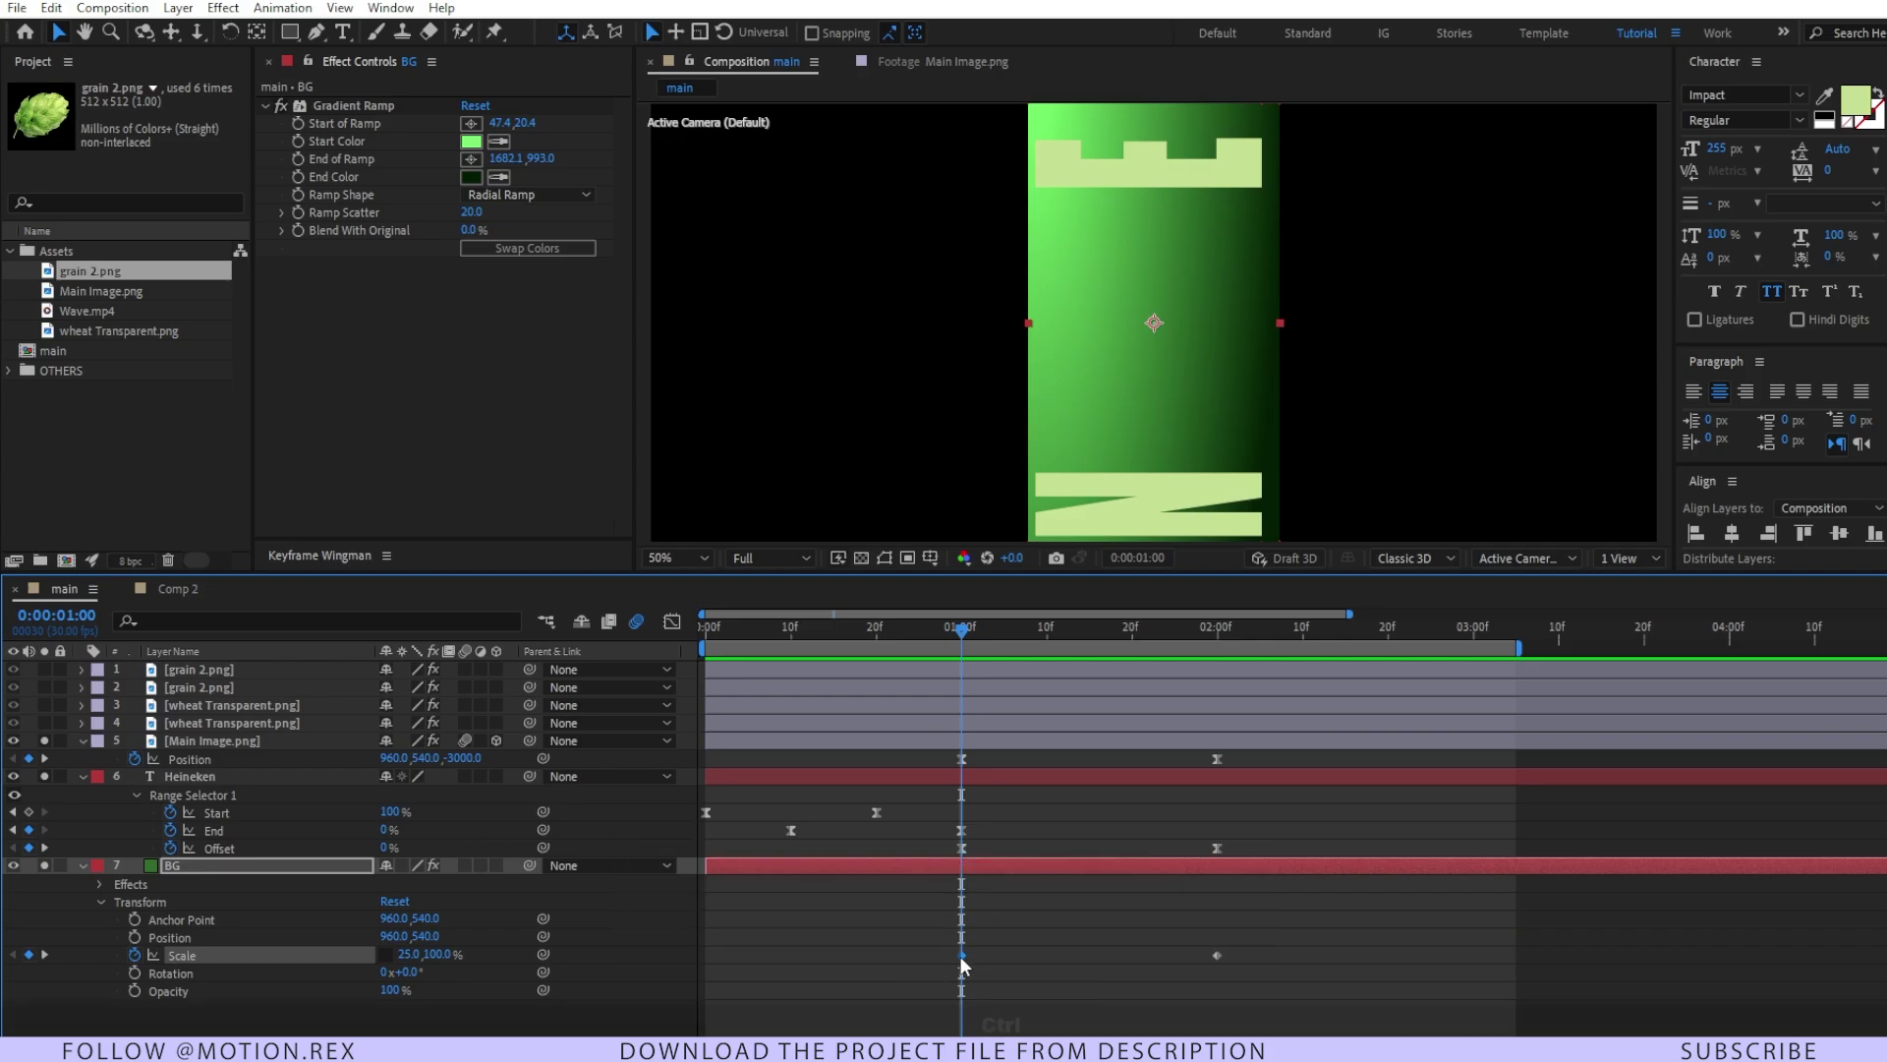
{"action": "key", "text": "ctrl+Left"}
{"action": "key", "text": "Left"}
{"action": "key", "text": "Left"}
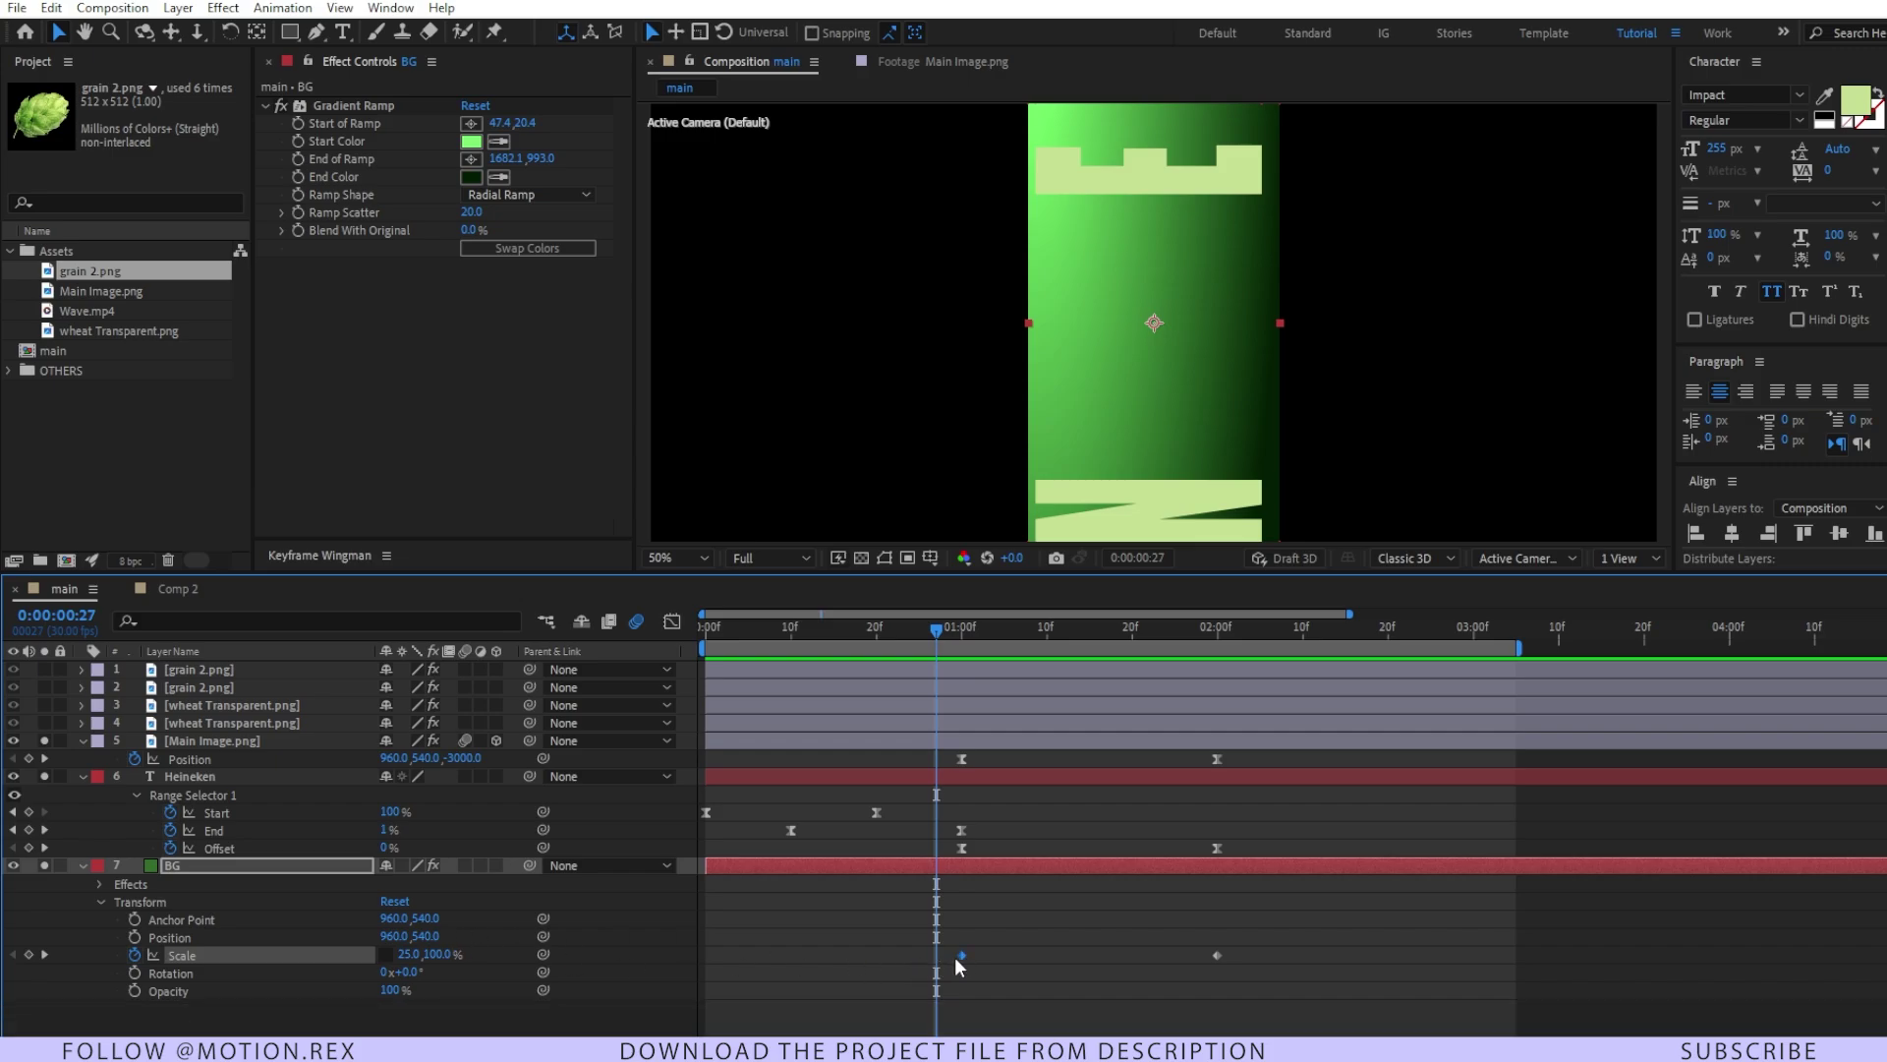
{"action": "key", "text": "ctrl+c"}
{"action": "key", "text": "ctrl+v"}
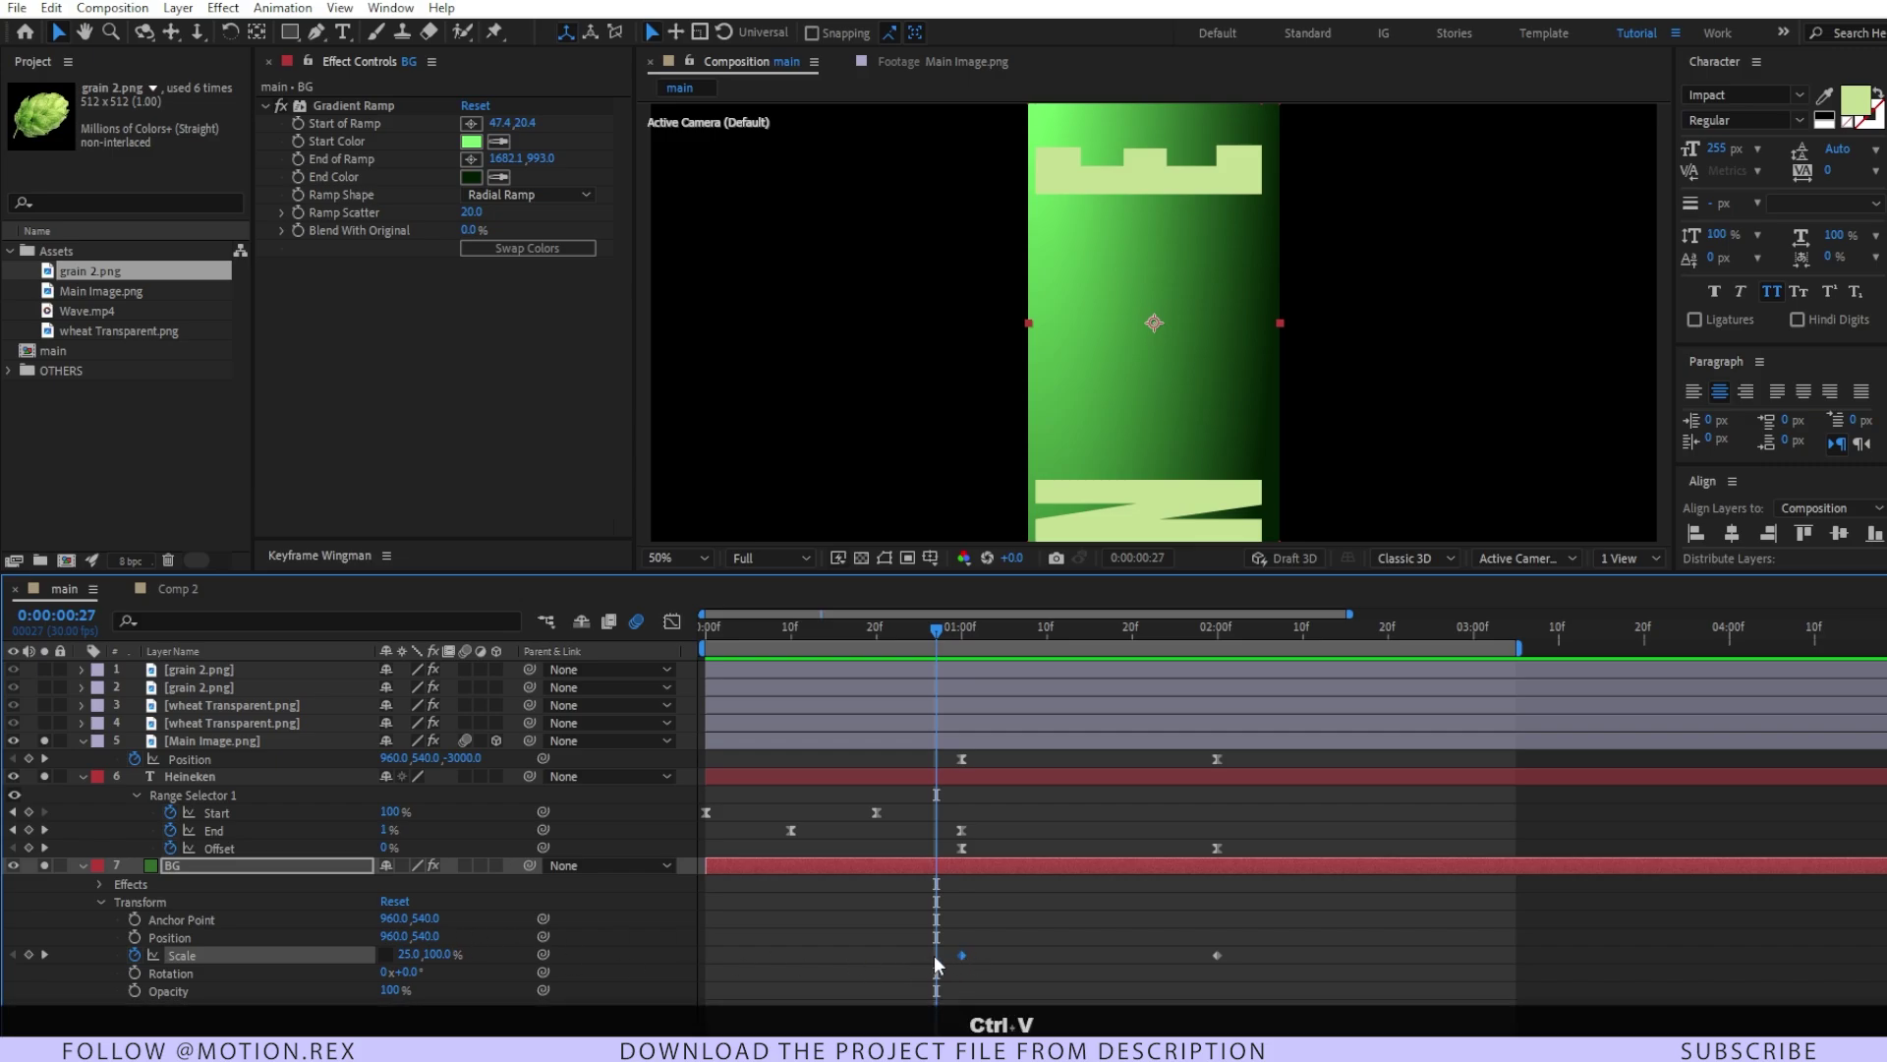
{"action": "left_click_drag", "start_coordinate": [947, 641], "coordinate": [962, 637]}
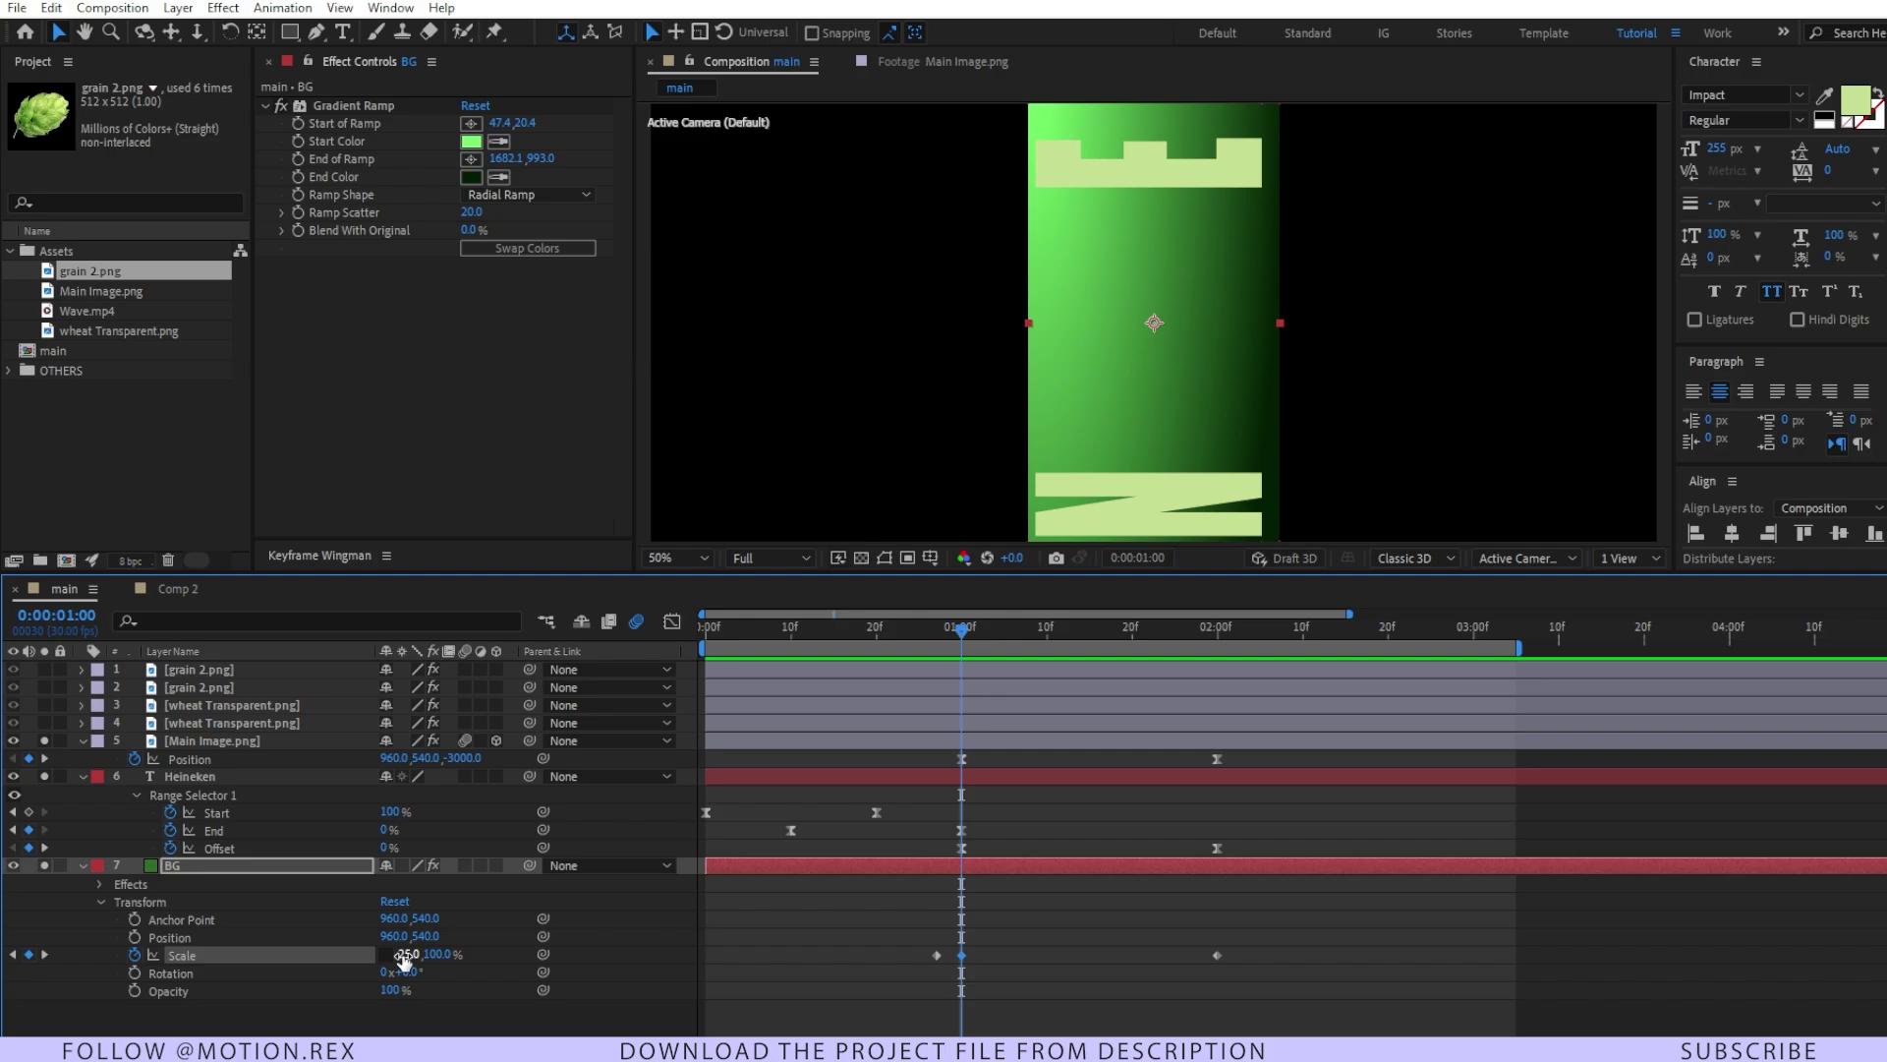
- Set the BG layer's horizontal scale to 20% at 1:00 and preview the background's squeeze and widening
{"action": "mouse_move", "coordinate": [962, 637]}
{"action": "left_mouse_down"}
{"action": "mouse_move", "coordinate": [1099, 667]}
{"action": "mouse_move", "coordinate": [962, 663]}
{"action": "left_mouse_up"}
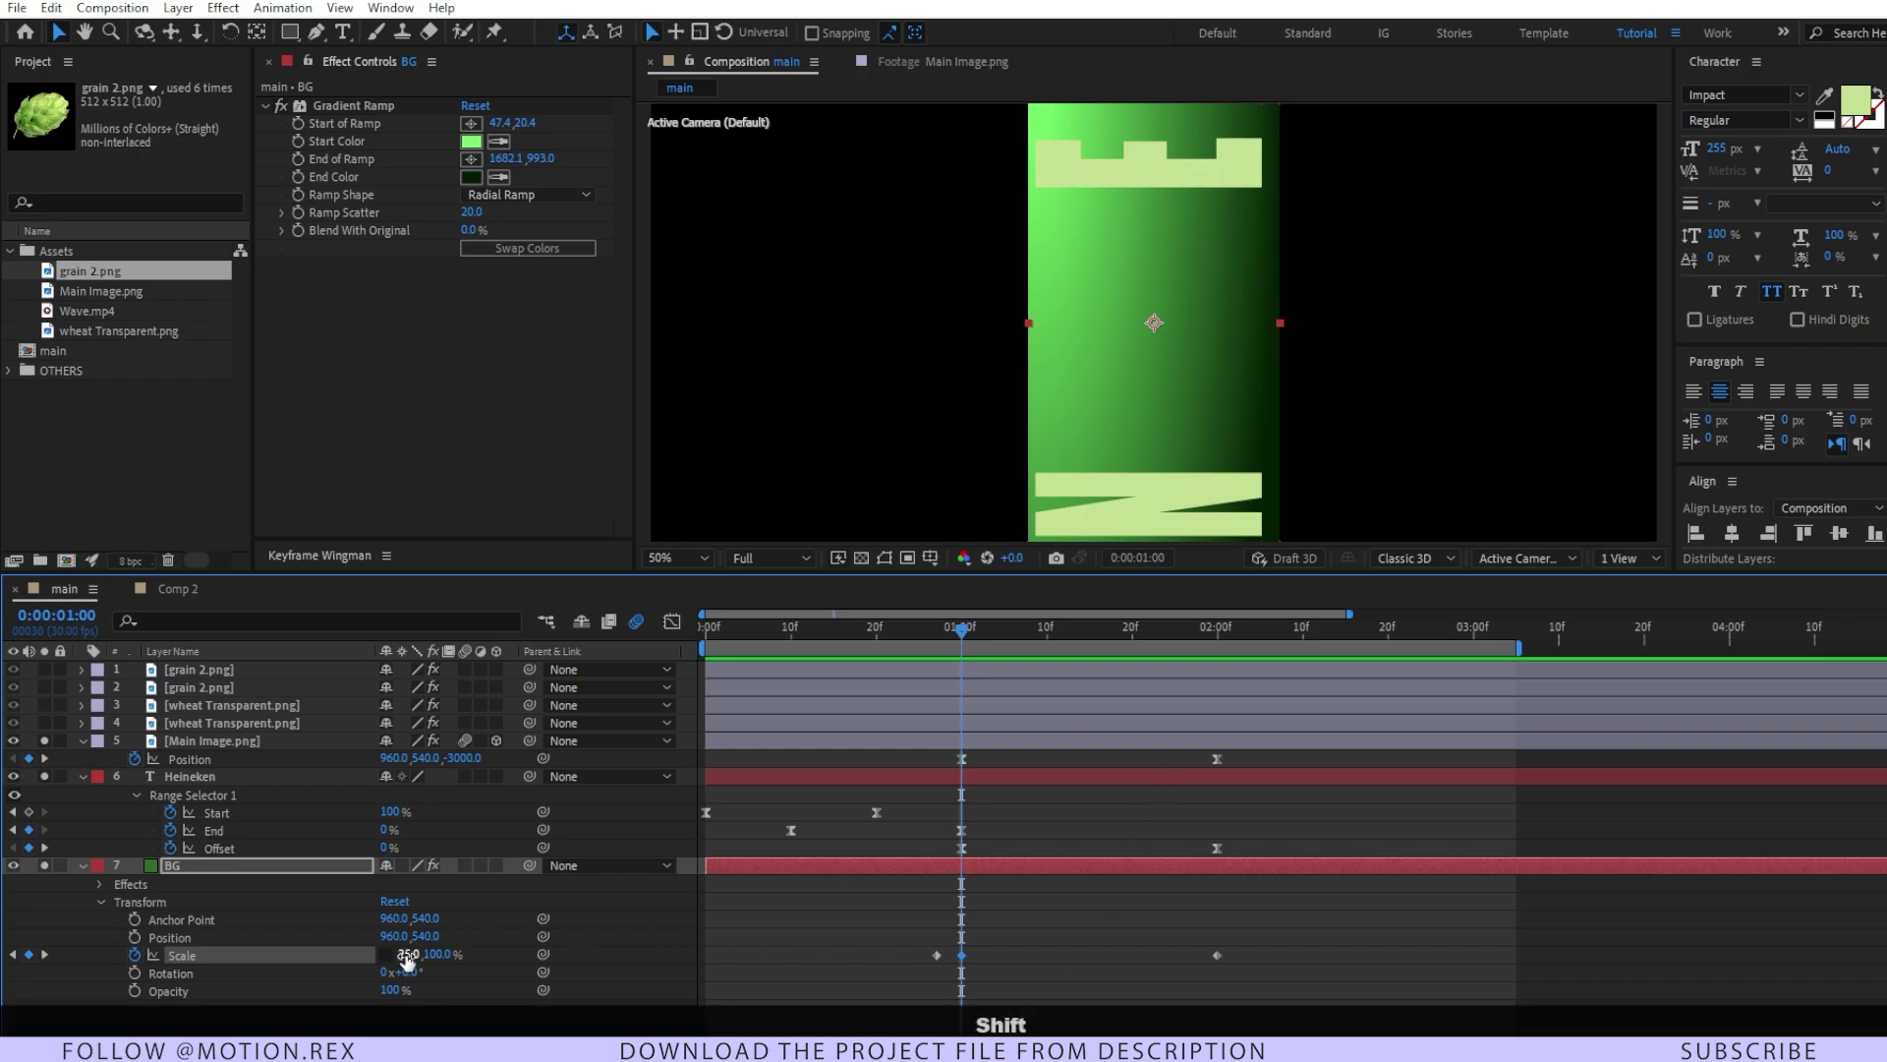
{"action": "left_click_drag", "start_coordinate": [406, 961], "coordinate": [401, 955]}
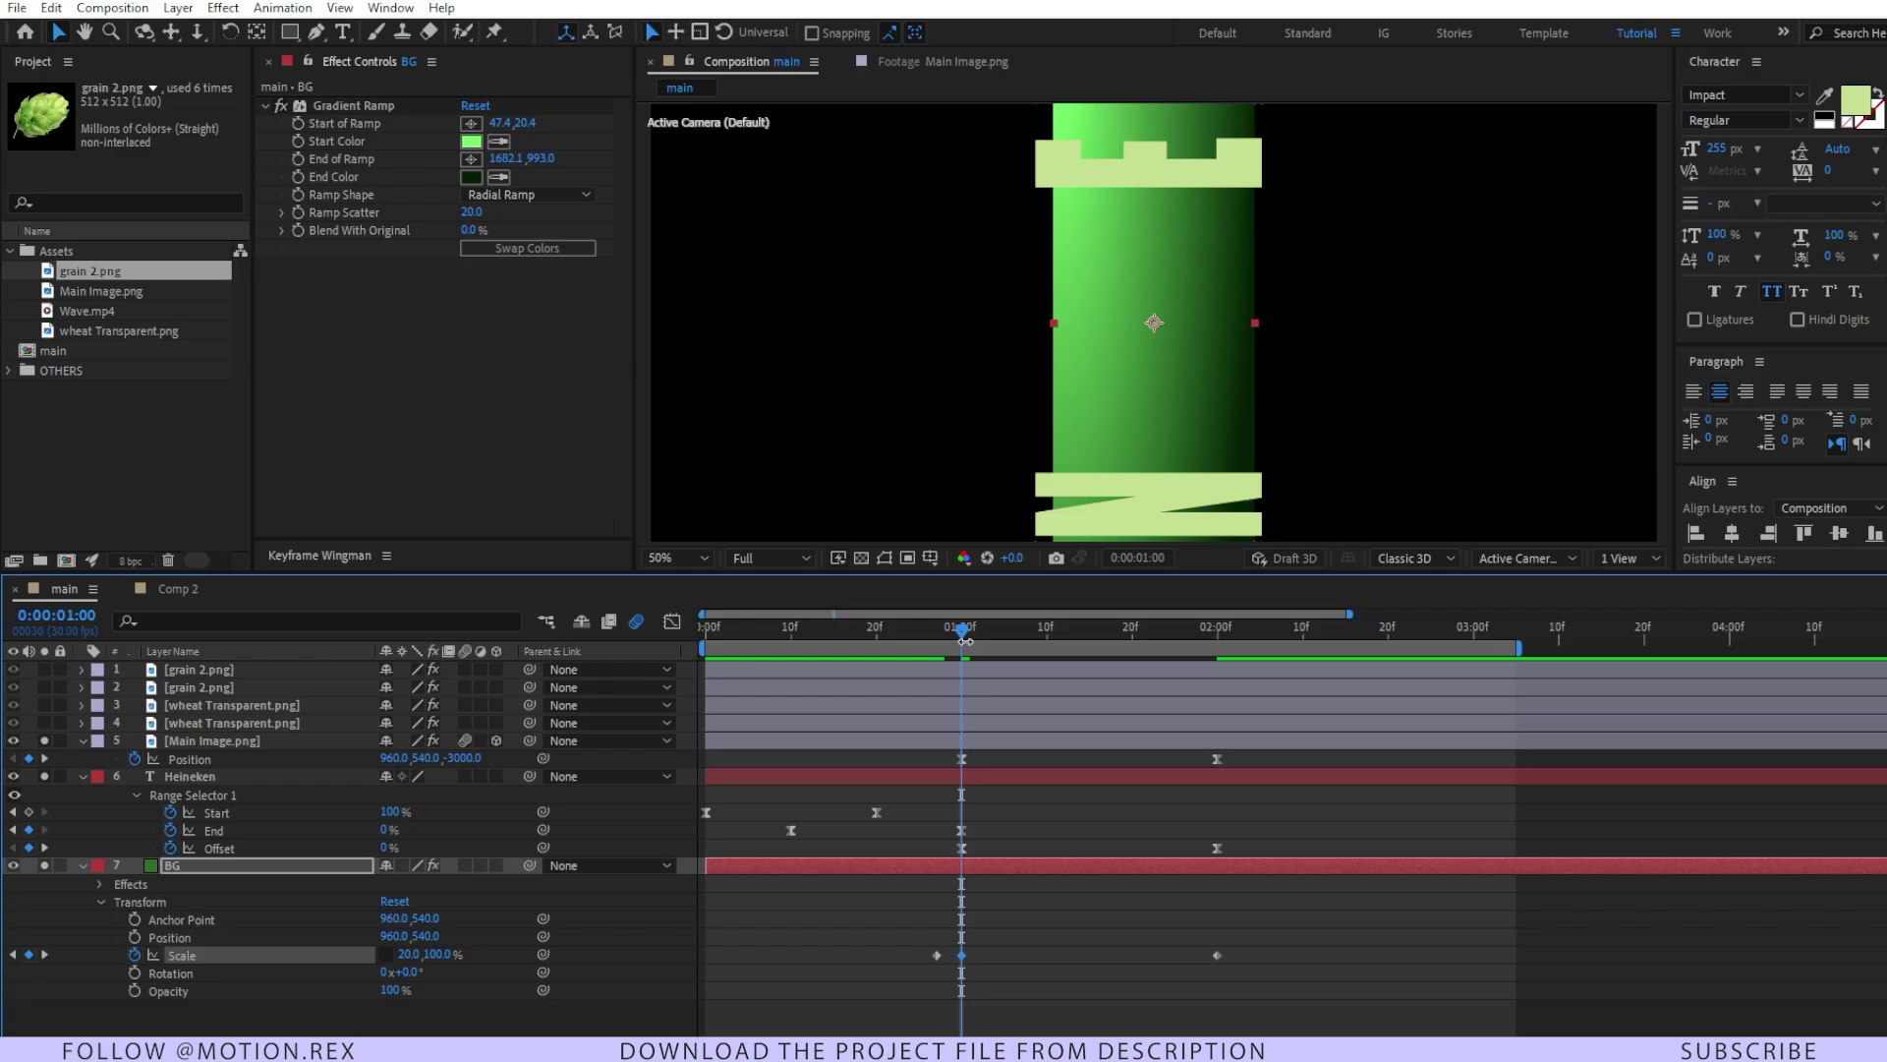
{"action": "left_click_drag", "start_coordinate": [963, 634], "coordinate": [893, 634]}
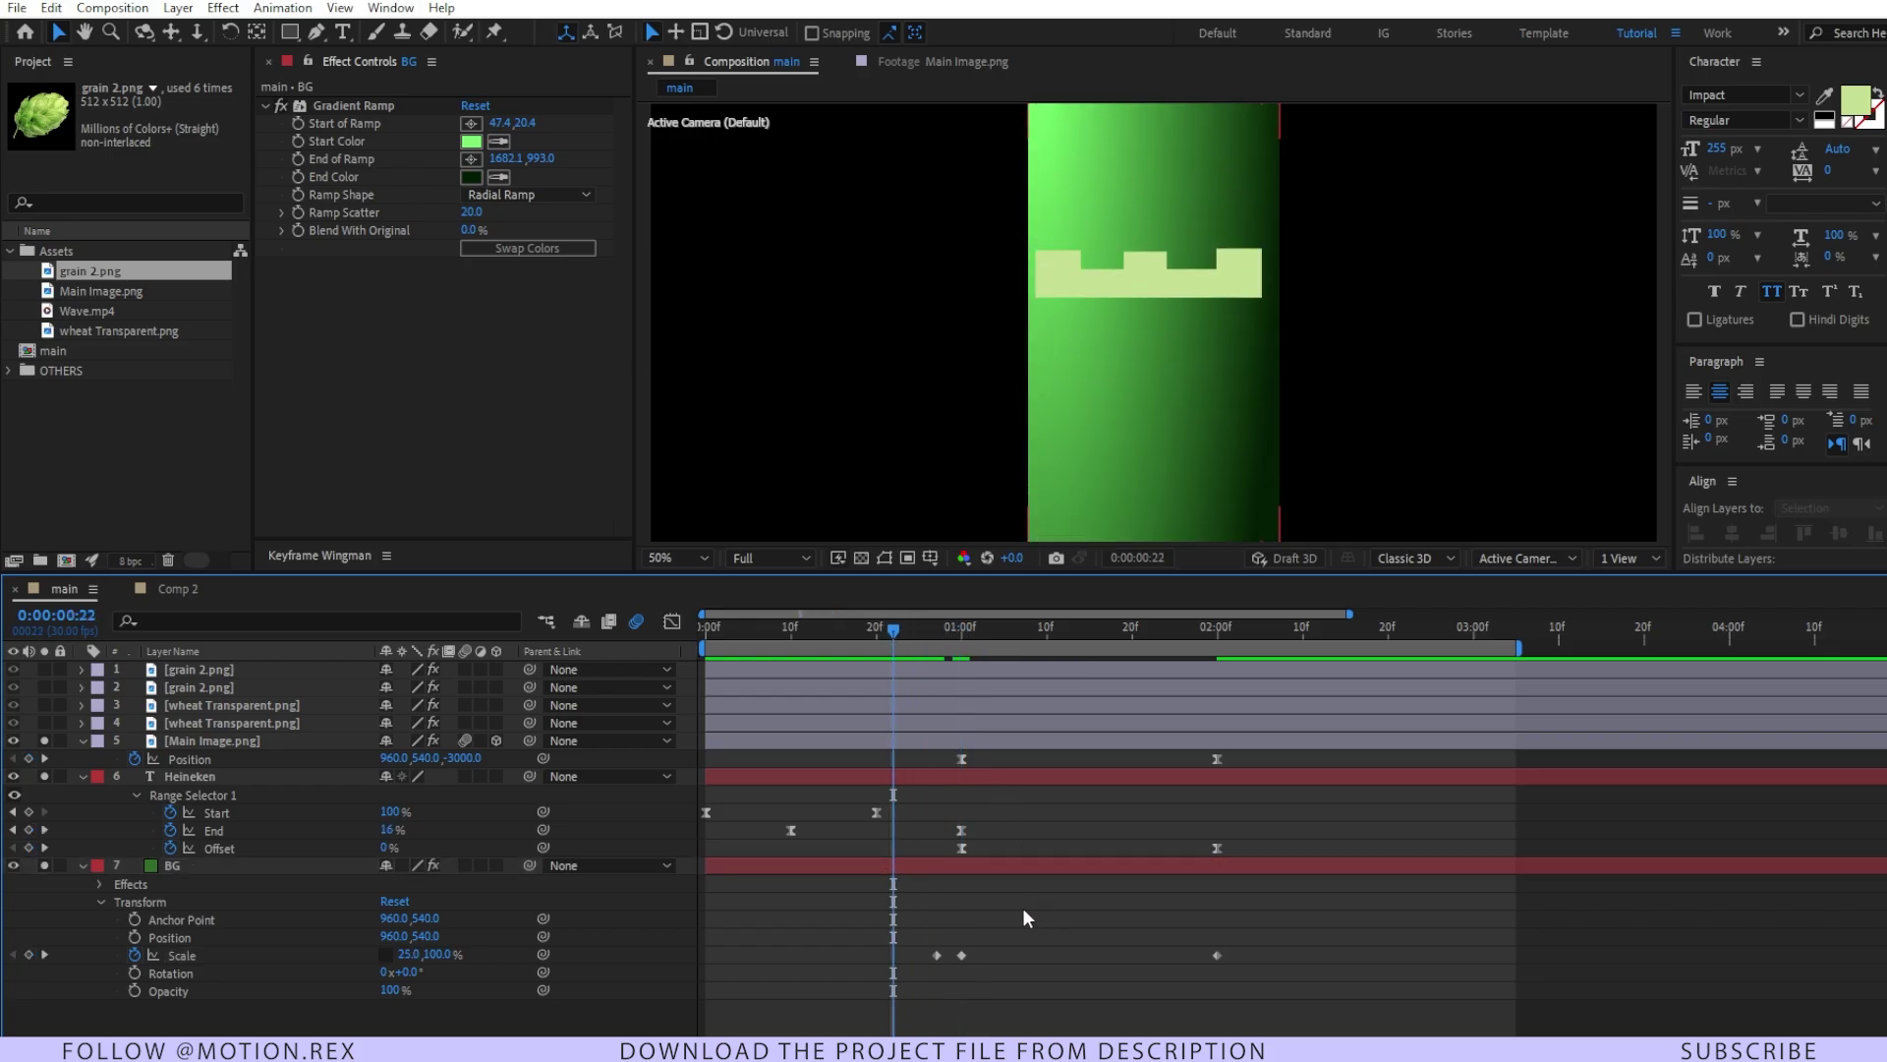
{"action": "key", "text": "space"}
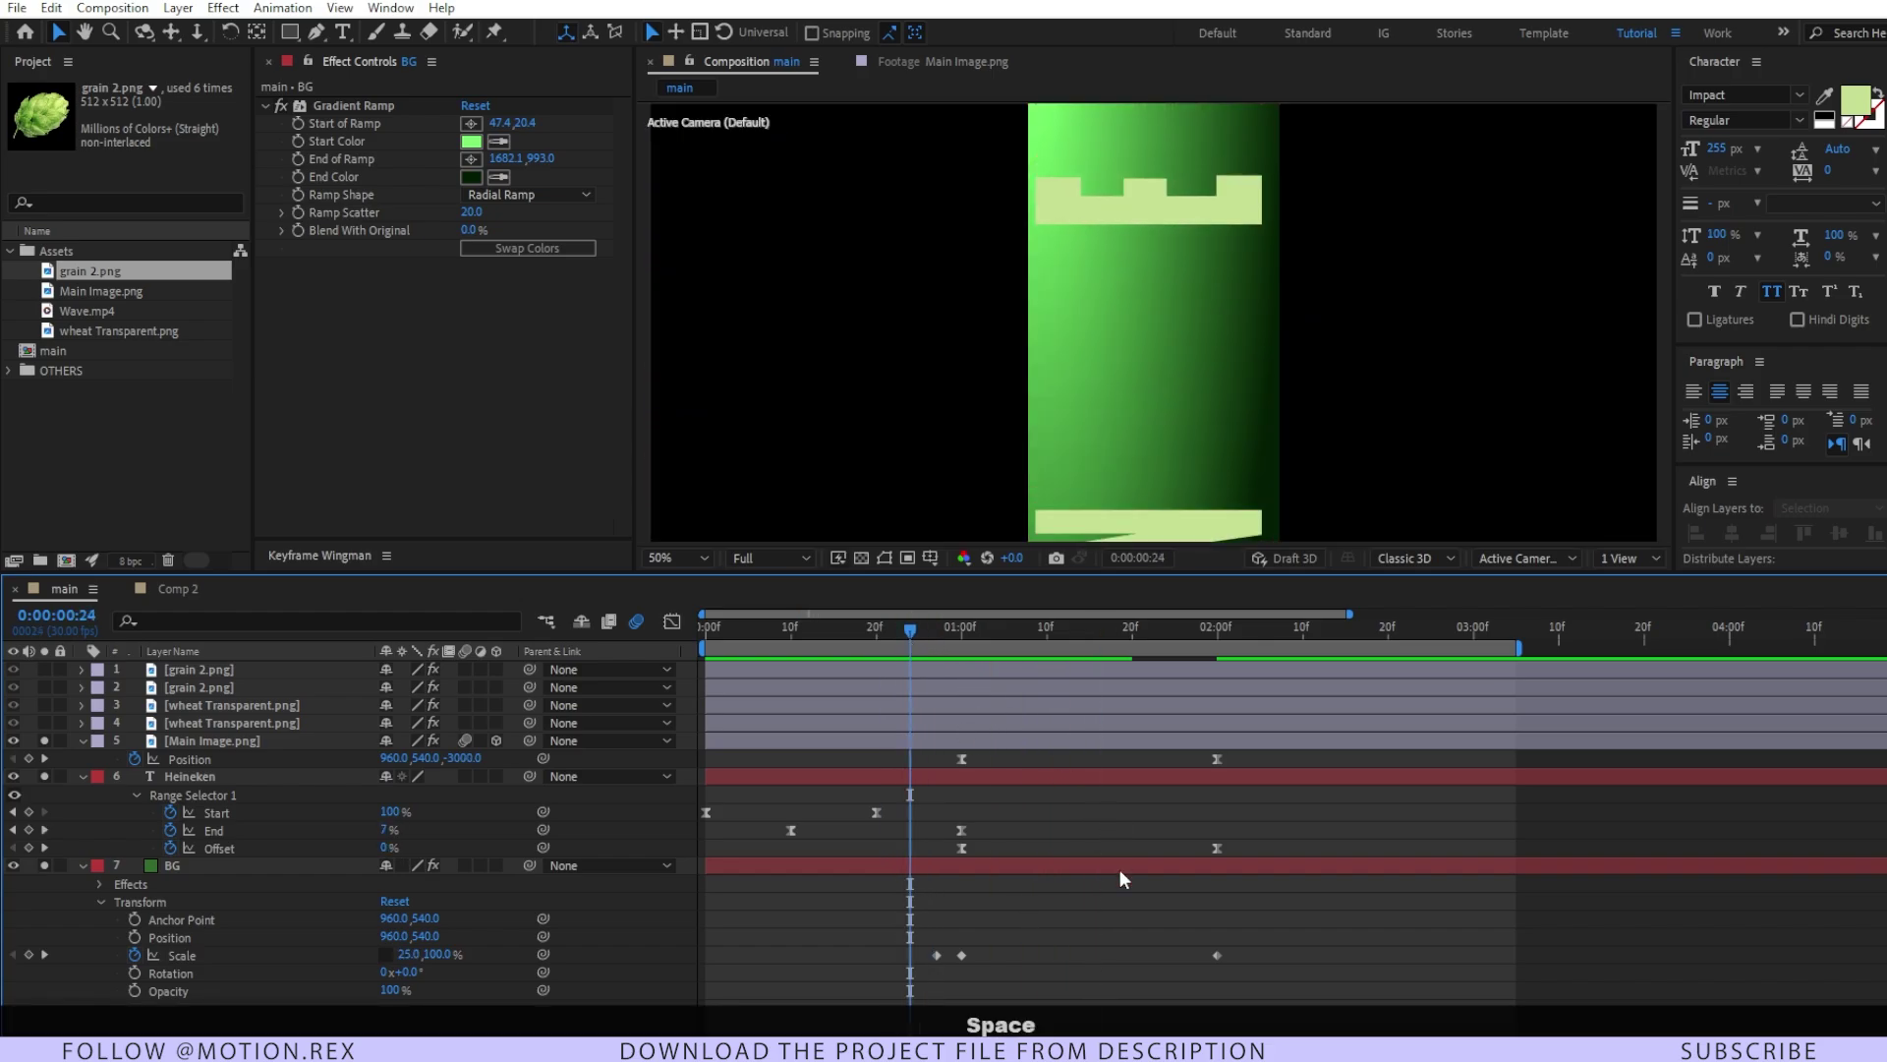
{"action": "key", "text": "space"}
{"action": "key", "text": "space"}
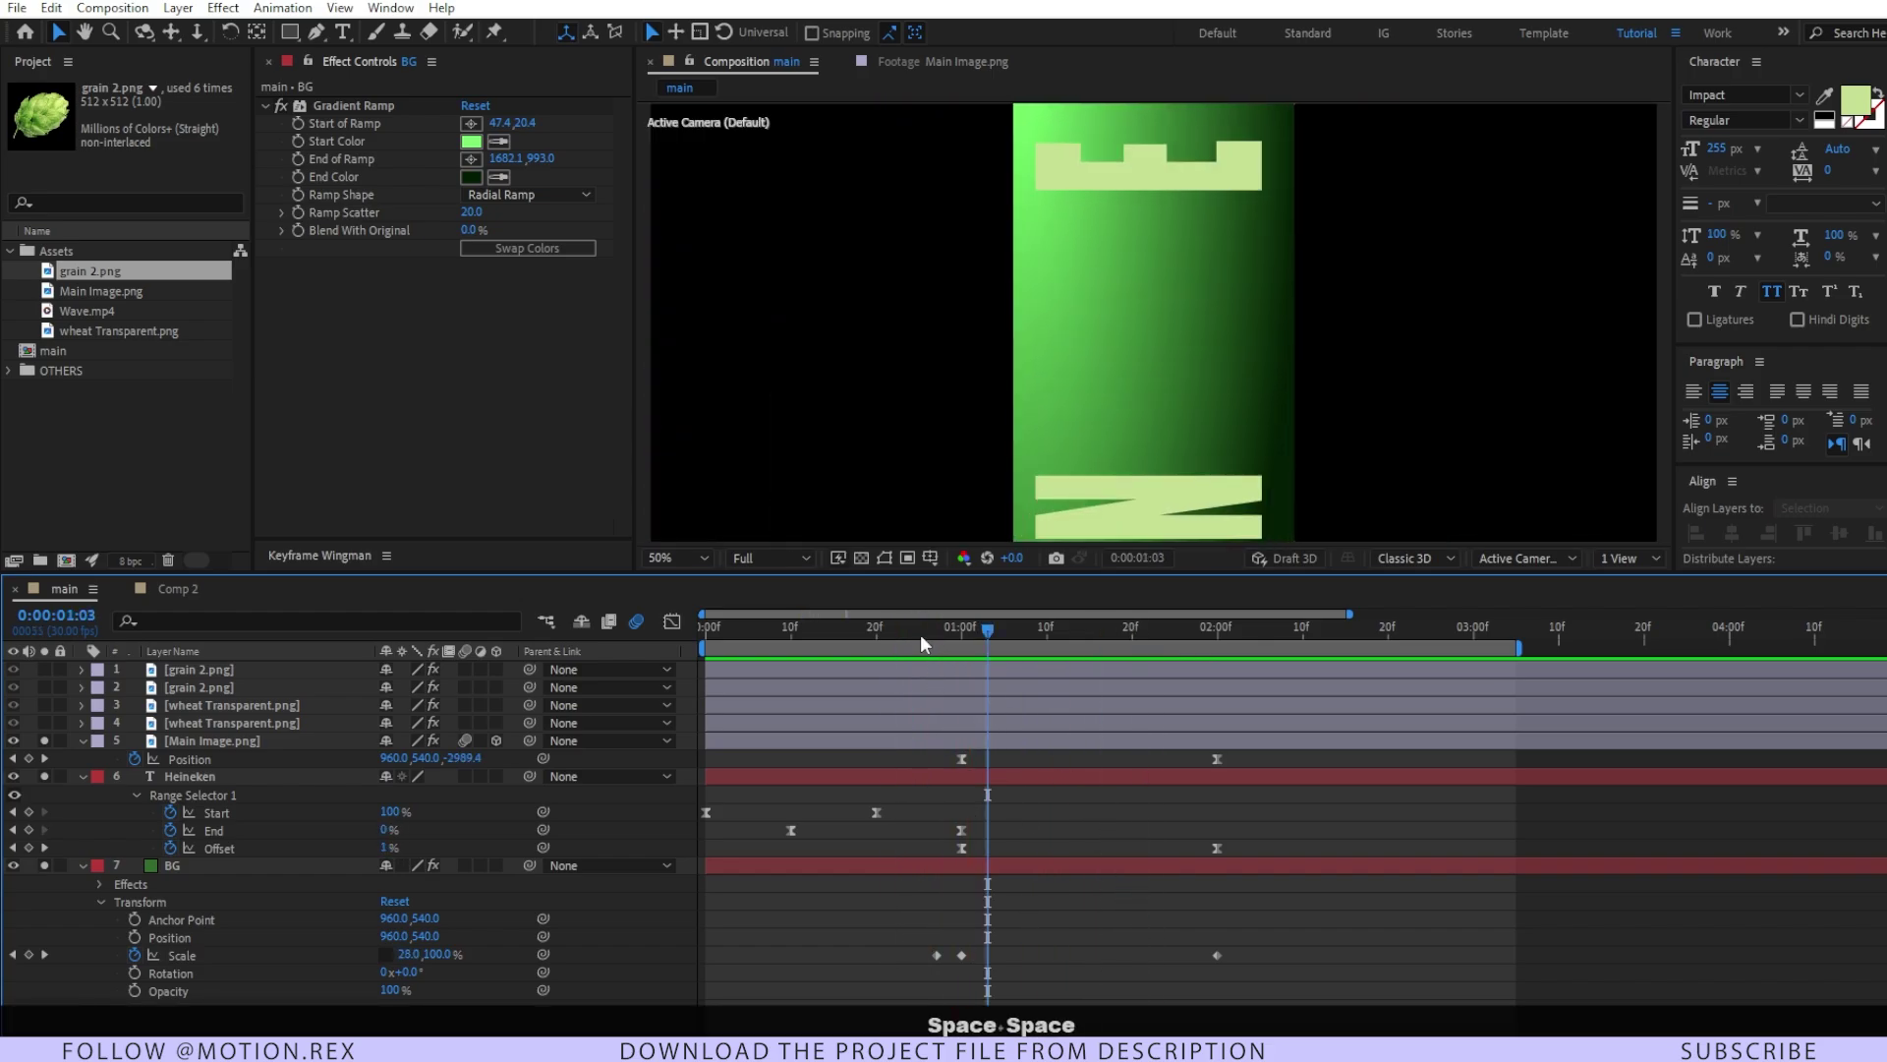
{"action": "key", "text": "space"}
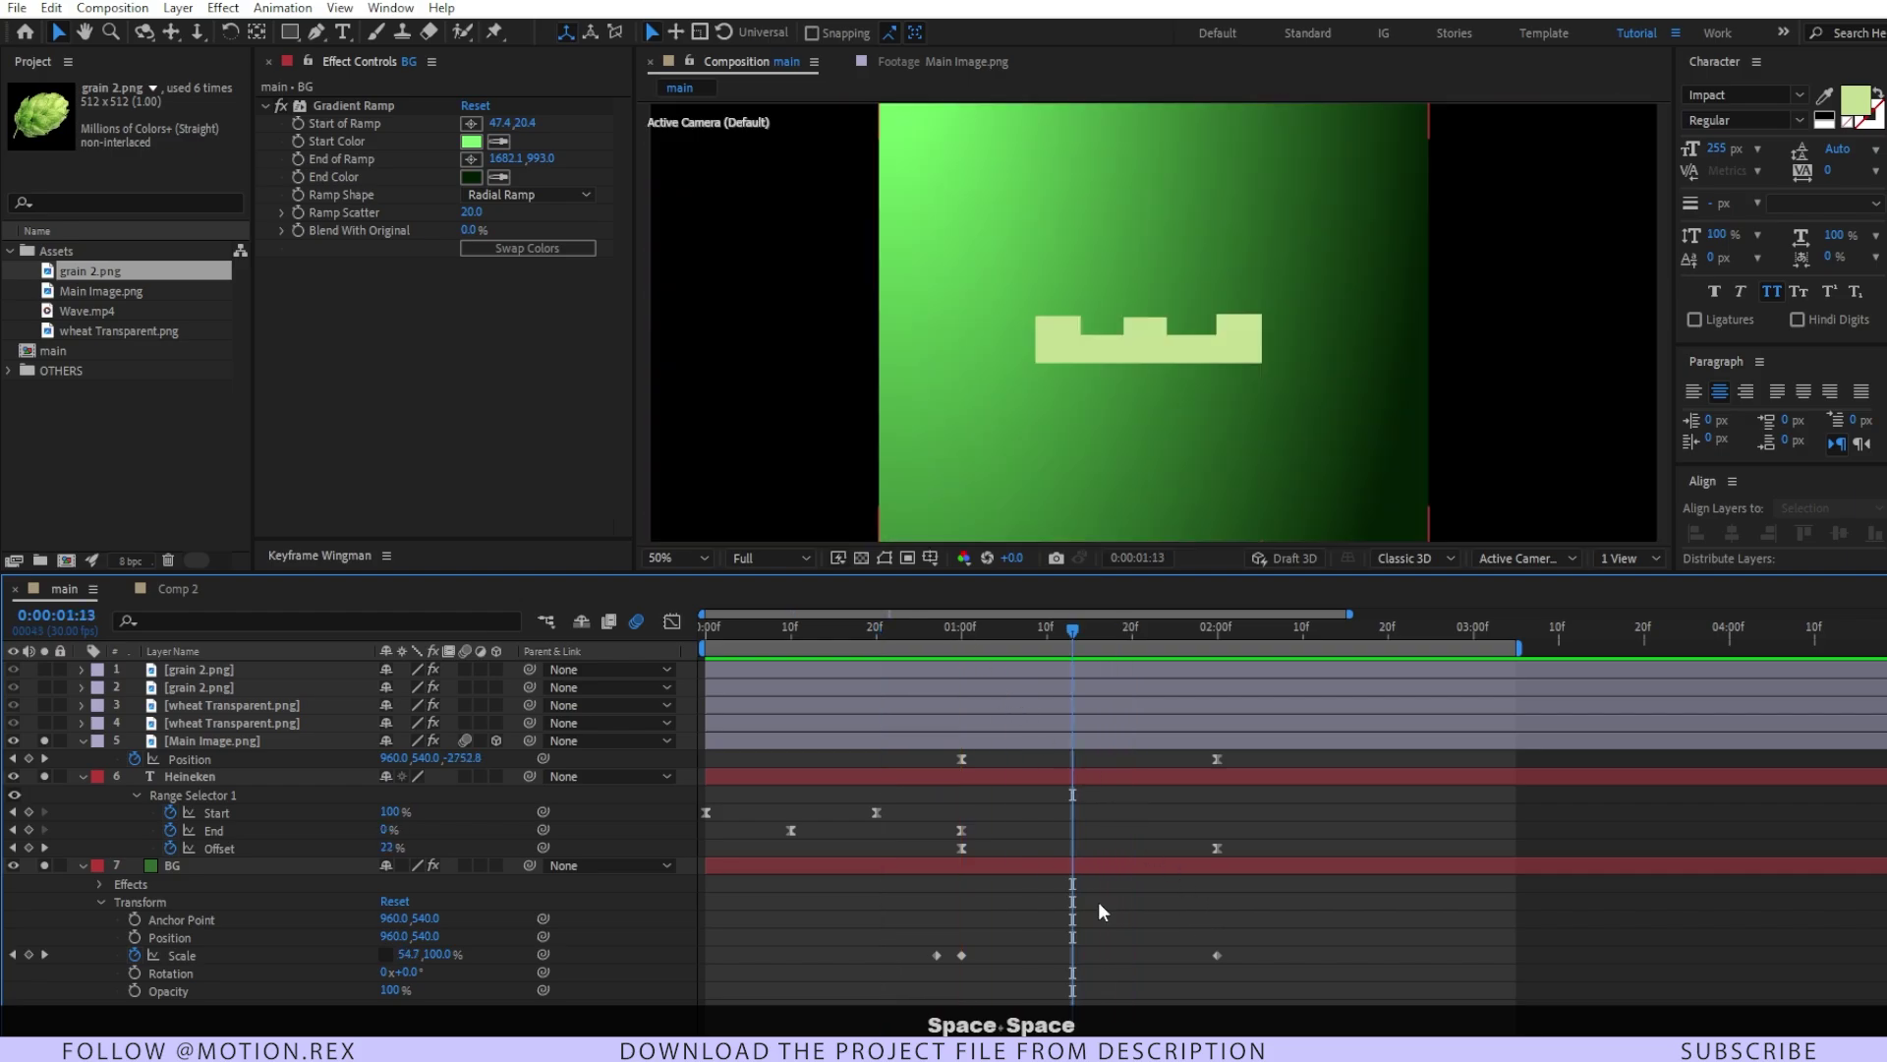
- Ease all of the BG layer's Scale keyframes at 85/85 with Keyframe Wingman
{"action": "left_click_drag", "start_coordinate": [1225, 952], "coordinate": [888, 954]}
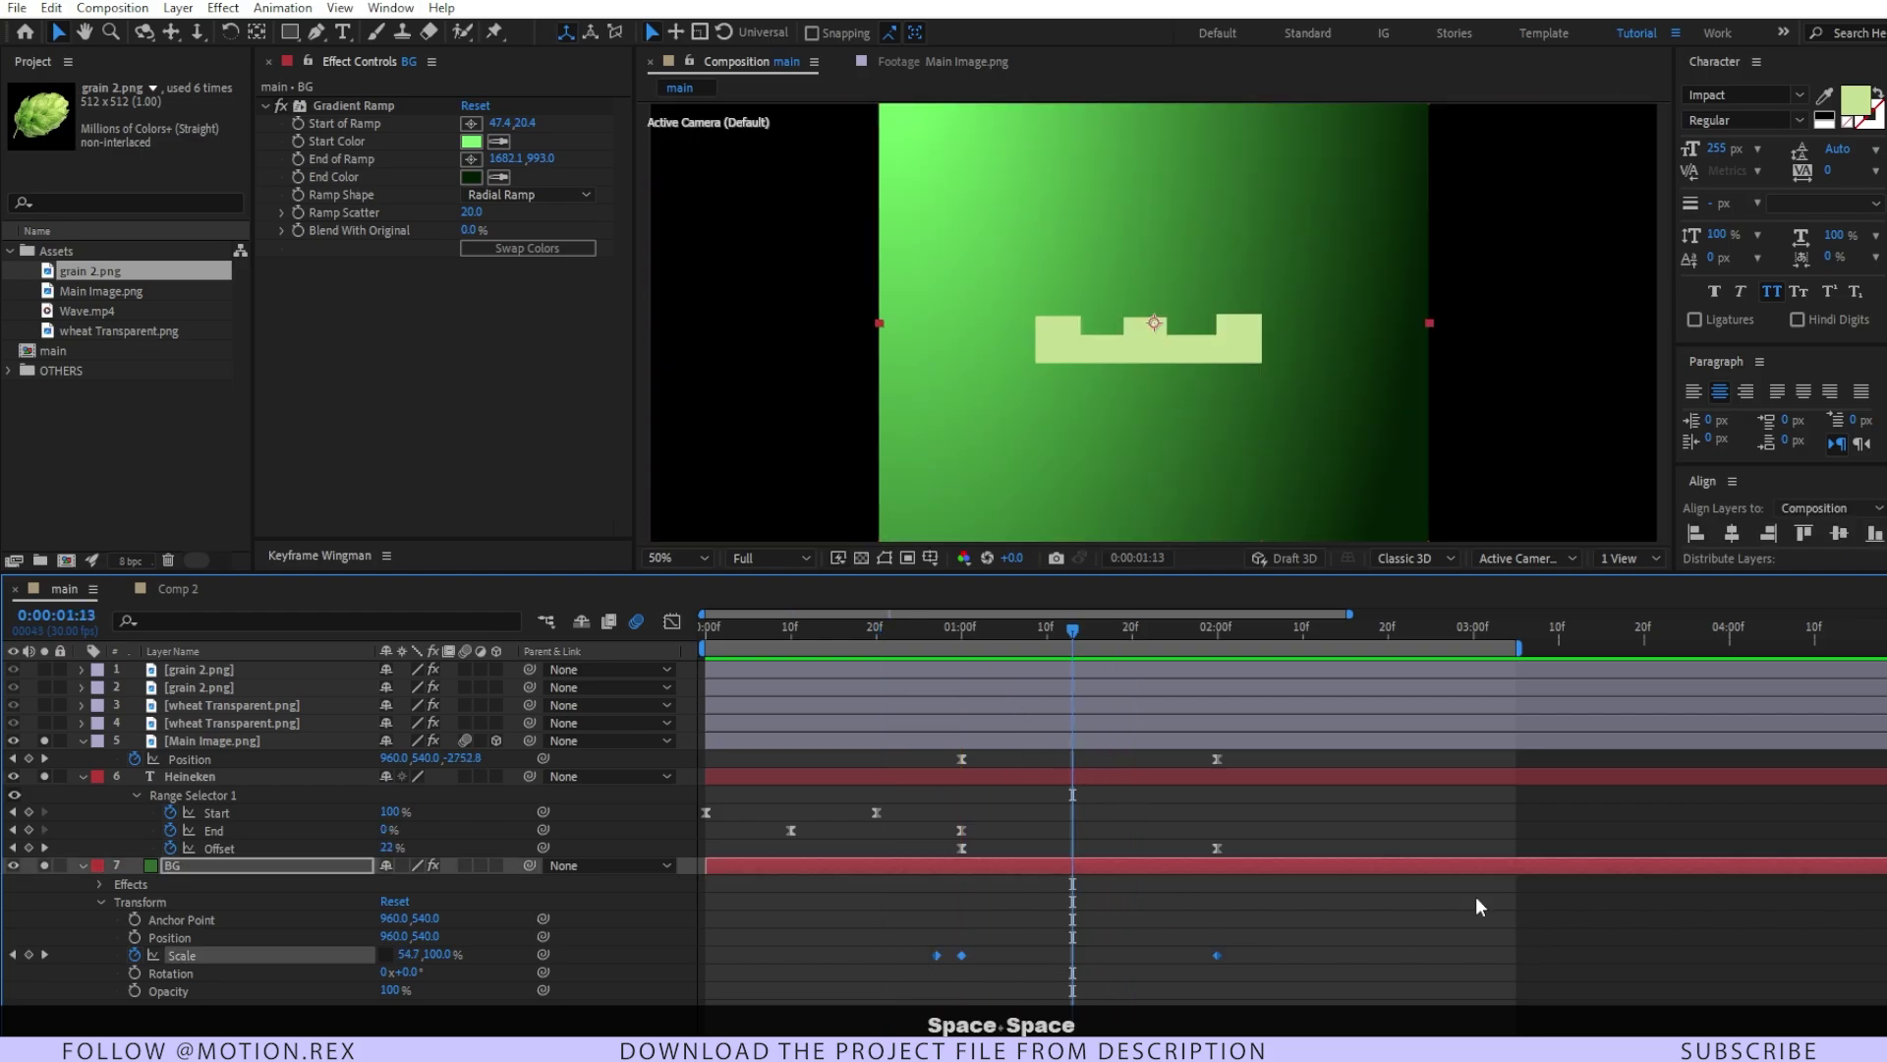
{"action": "left_click_drag", "start_coordinate": [436, 540], "coordinate": [437, 482]}
{"action": "left_click", "coordinate": [443, 529]}
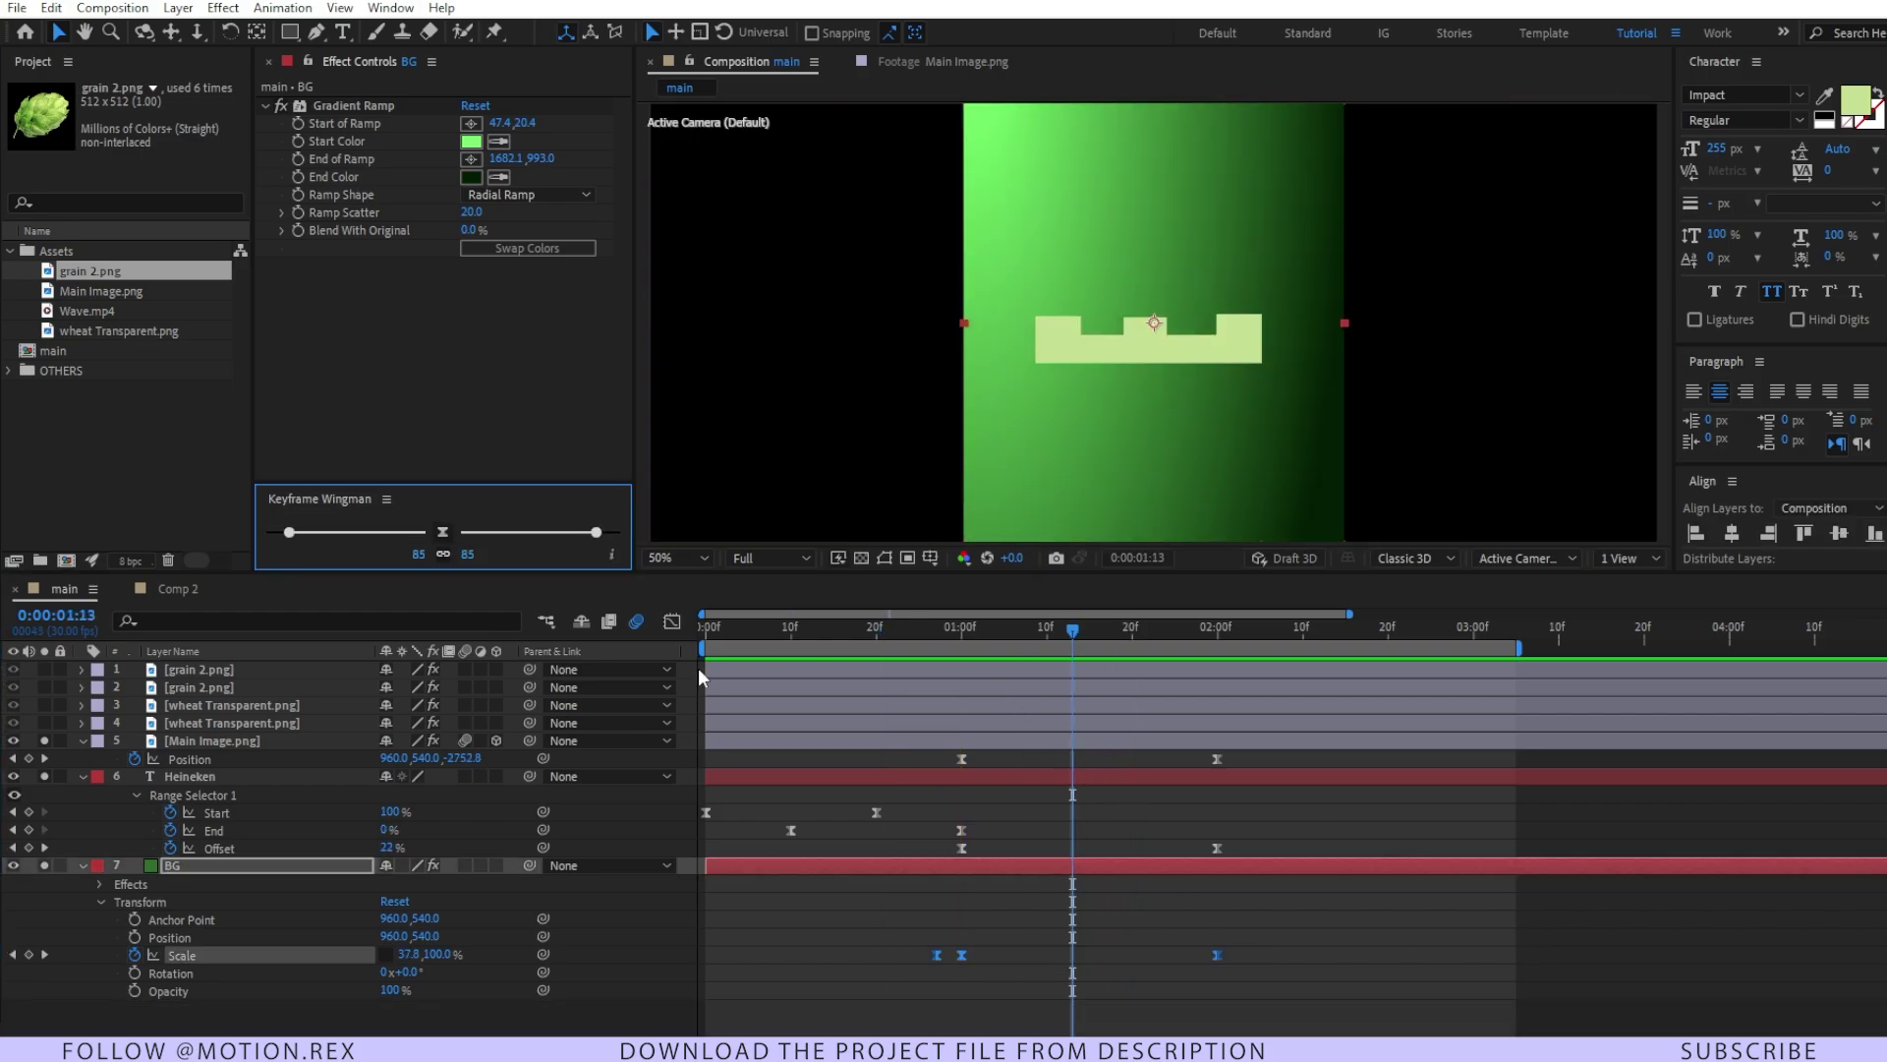
- Shift the BG layer's first Scale keyframe earlier to about 0:25 and preview the eased background animation
{"action": "left_click_drag", "start_coordinate": [904, 626], "coordinate": [887, 664]}
{"action": "key", "text": "space"}
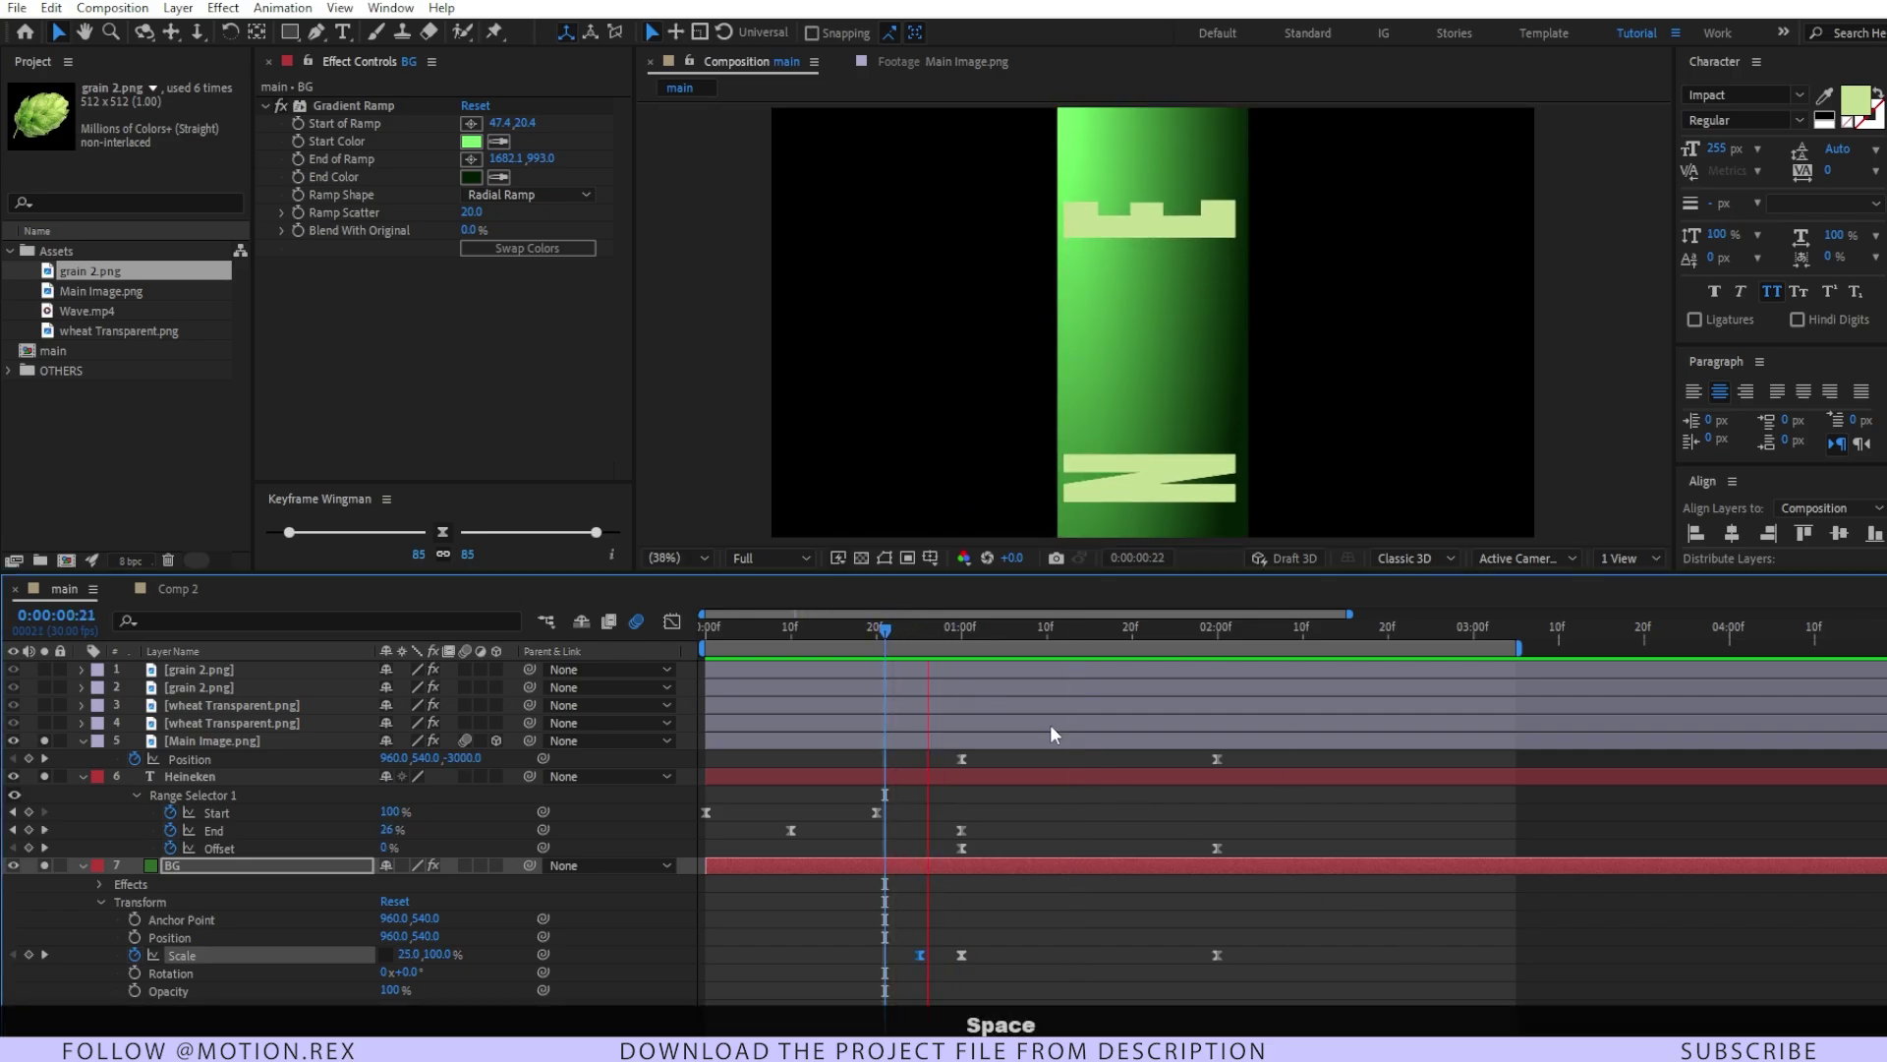
{"action": "key", "text": "space"}
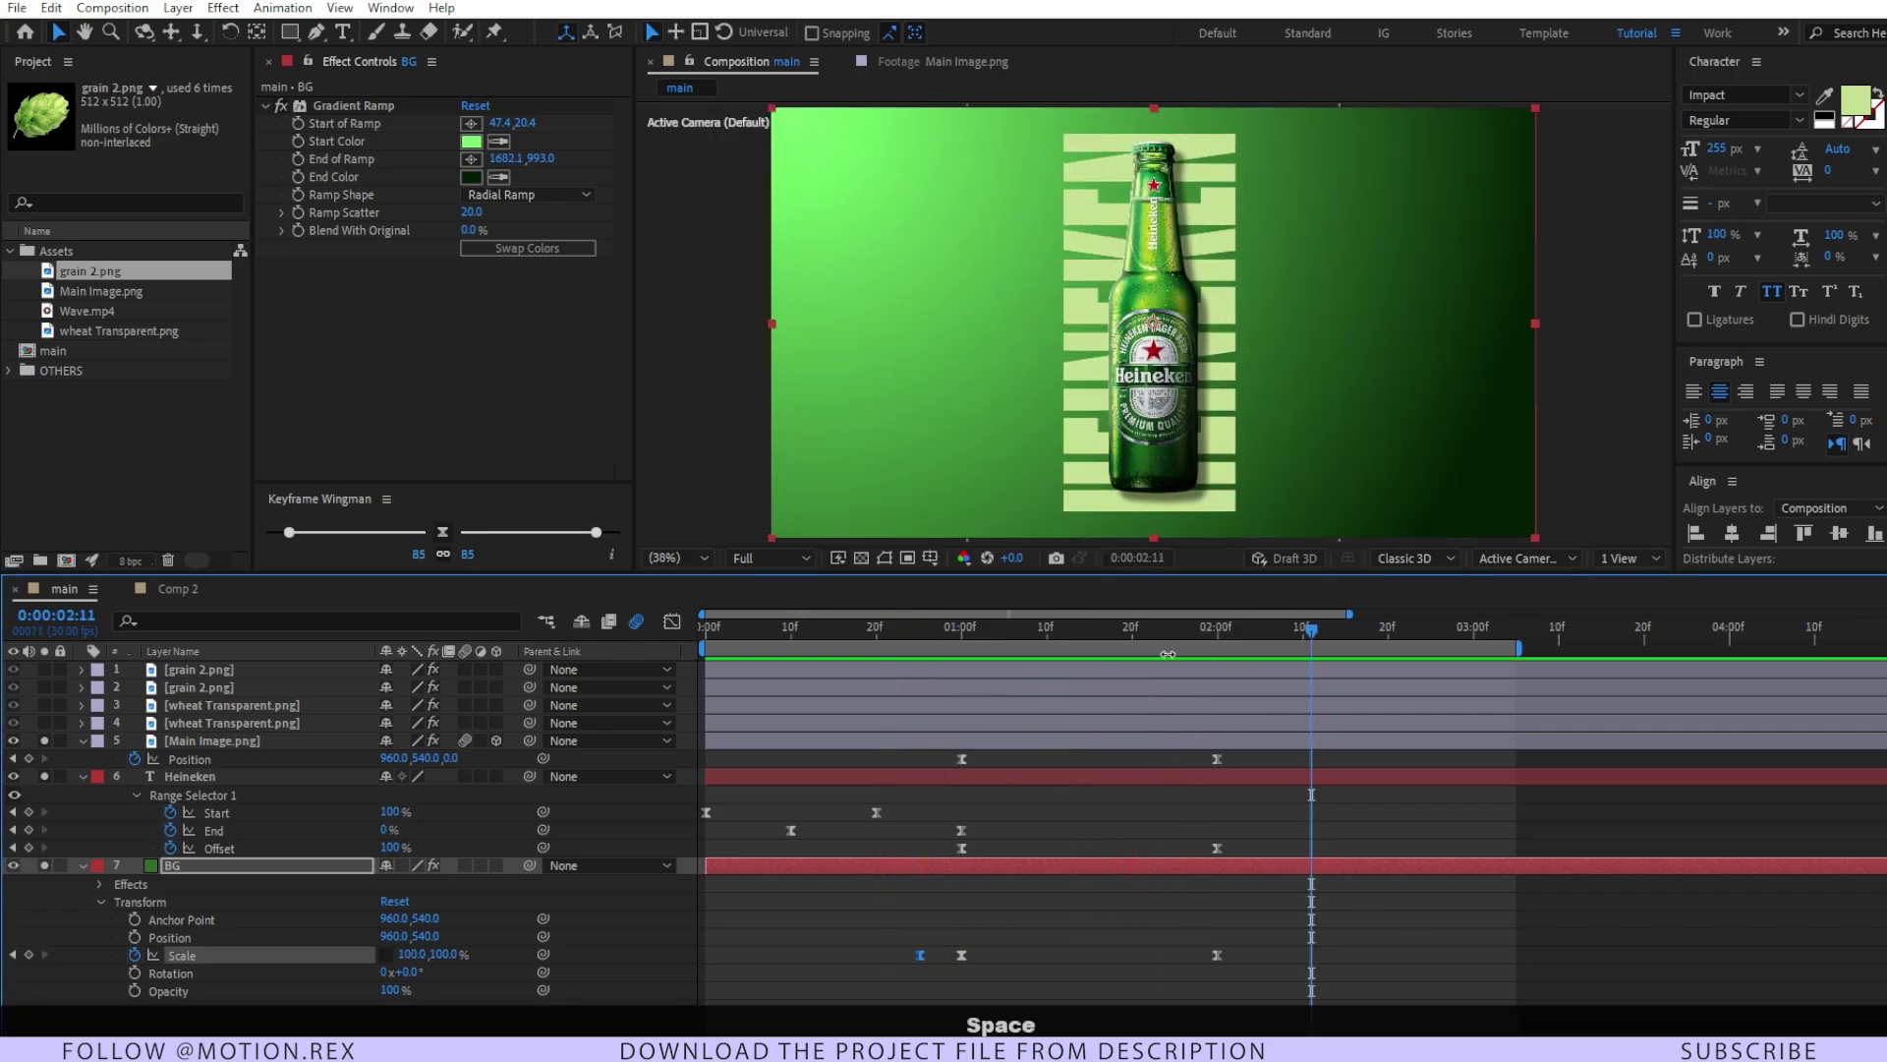
{"action": "key", "text": "space"}
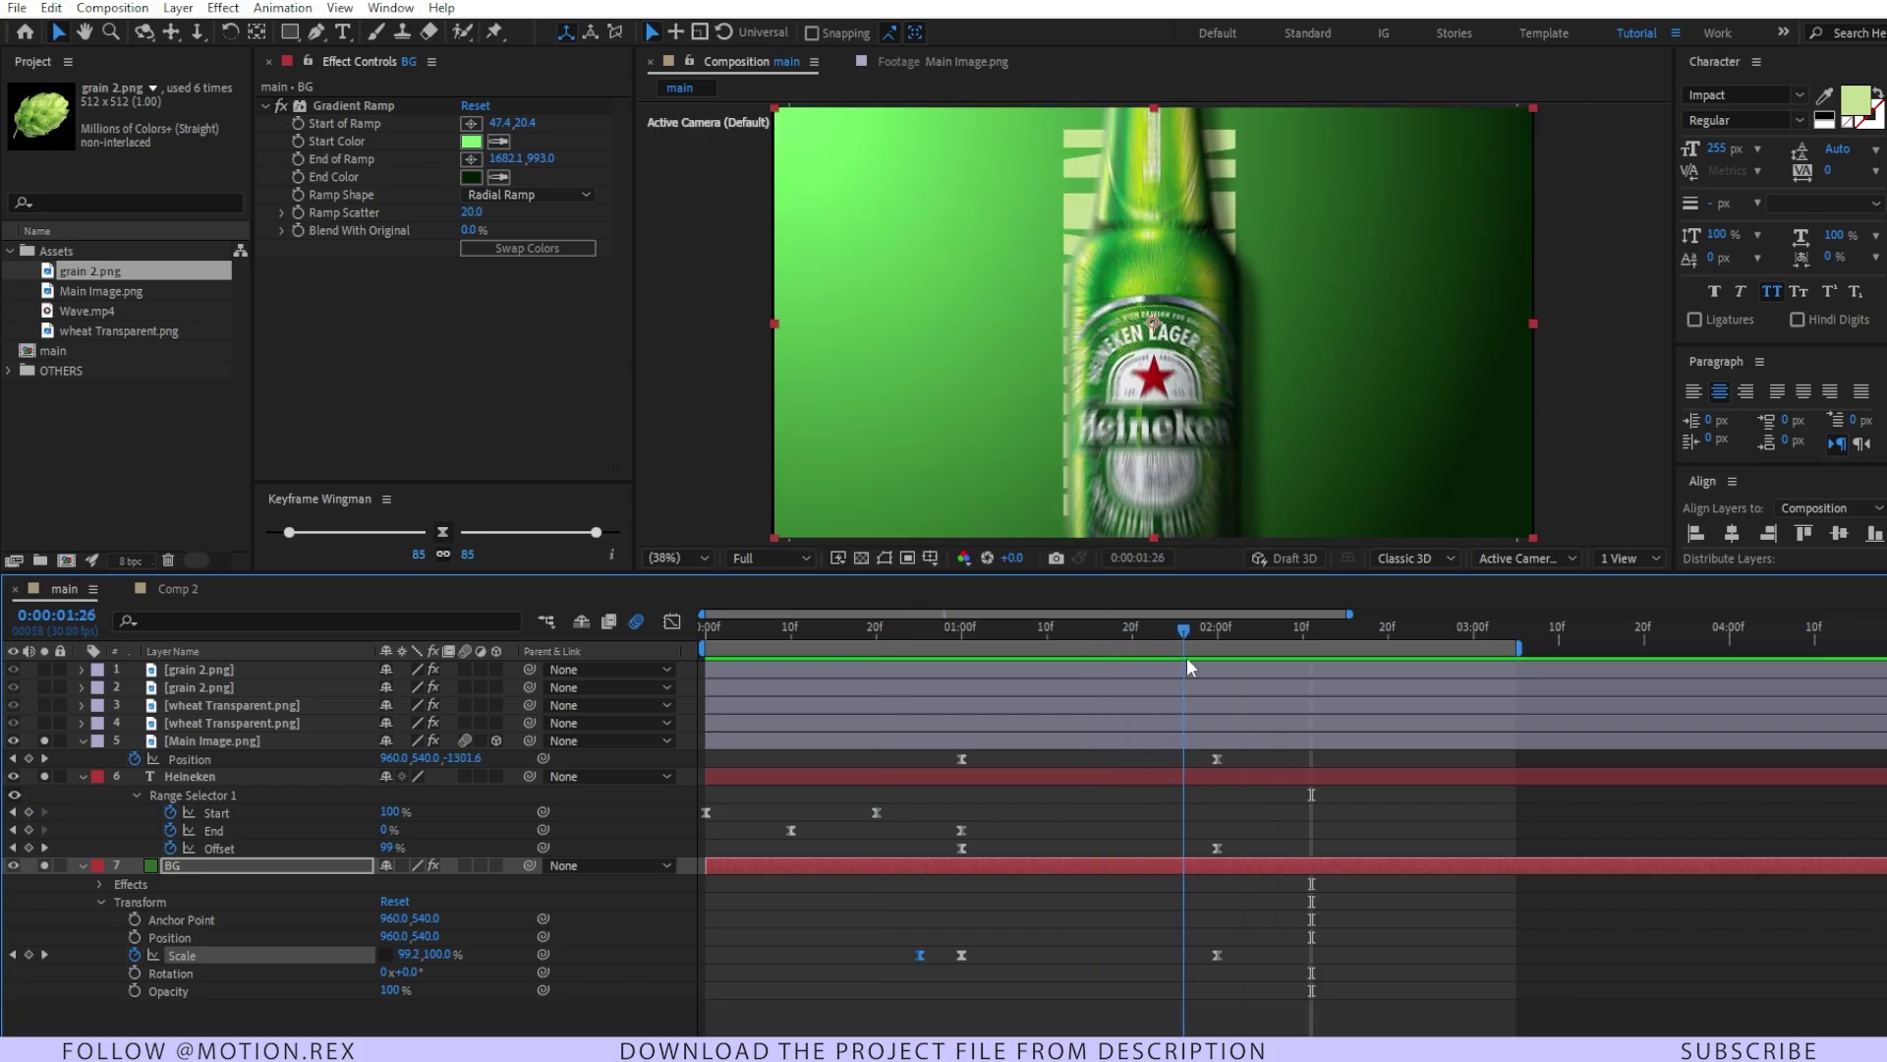
- Keyframe the Heineken text's Scale at 1:28, and with proportions unlinked raise its vertical scale to 258.1% at 2:00
{"action": "left_click", "coordinate": [1190, 657]}
{"action": "mouse_move", "coordinate": [1194, 658]}
{"action": "left_mouse_down"}
{"action": "mouse_move", "coordinate": [1217, 652]}
{"action": "mouse_move", "coordinate": [1153, 665]}
{"action": "mouse_move", "coordinate": [1224, 680]}
{"action": "left_mouse_up"}
{"action": "left_click", "coordinate": [1277, 810]}
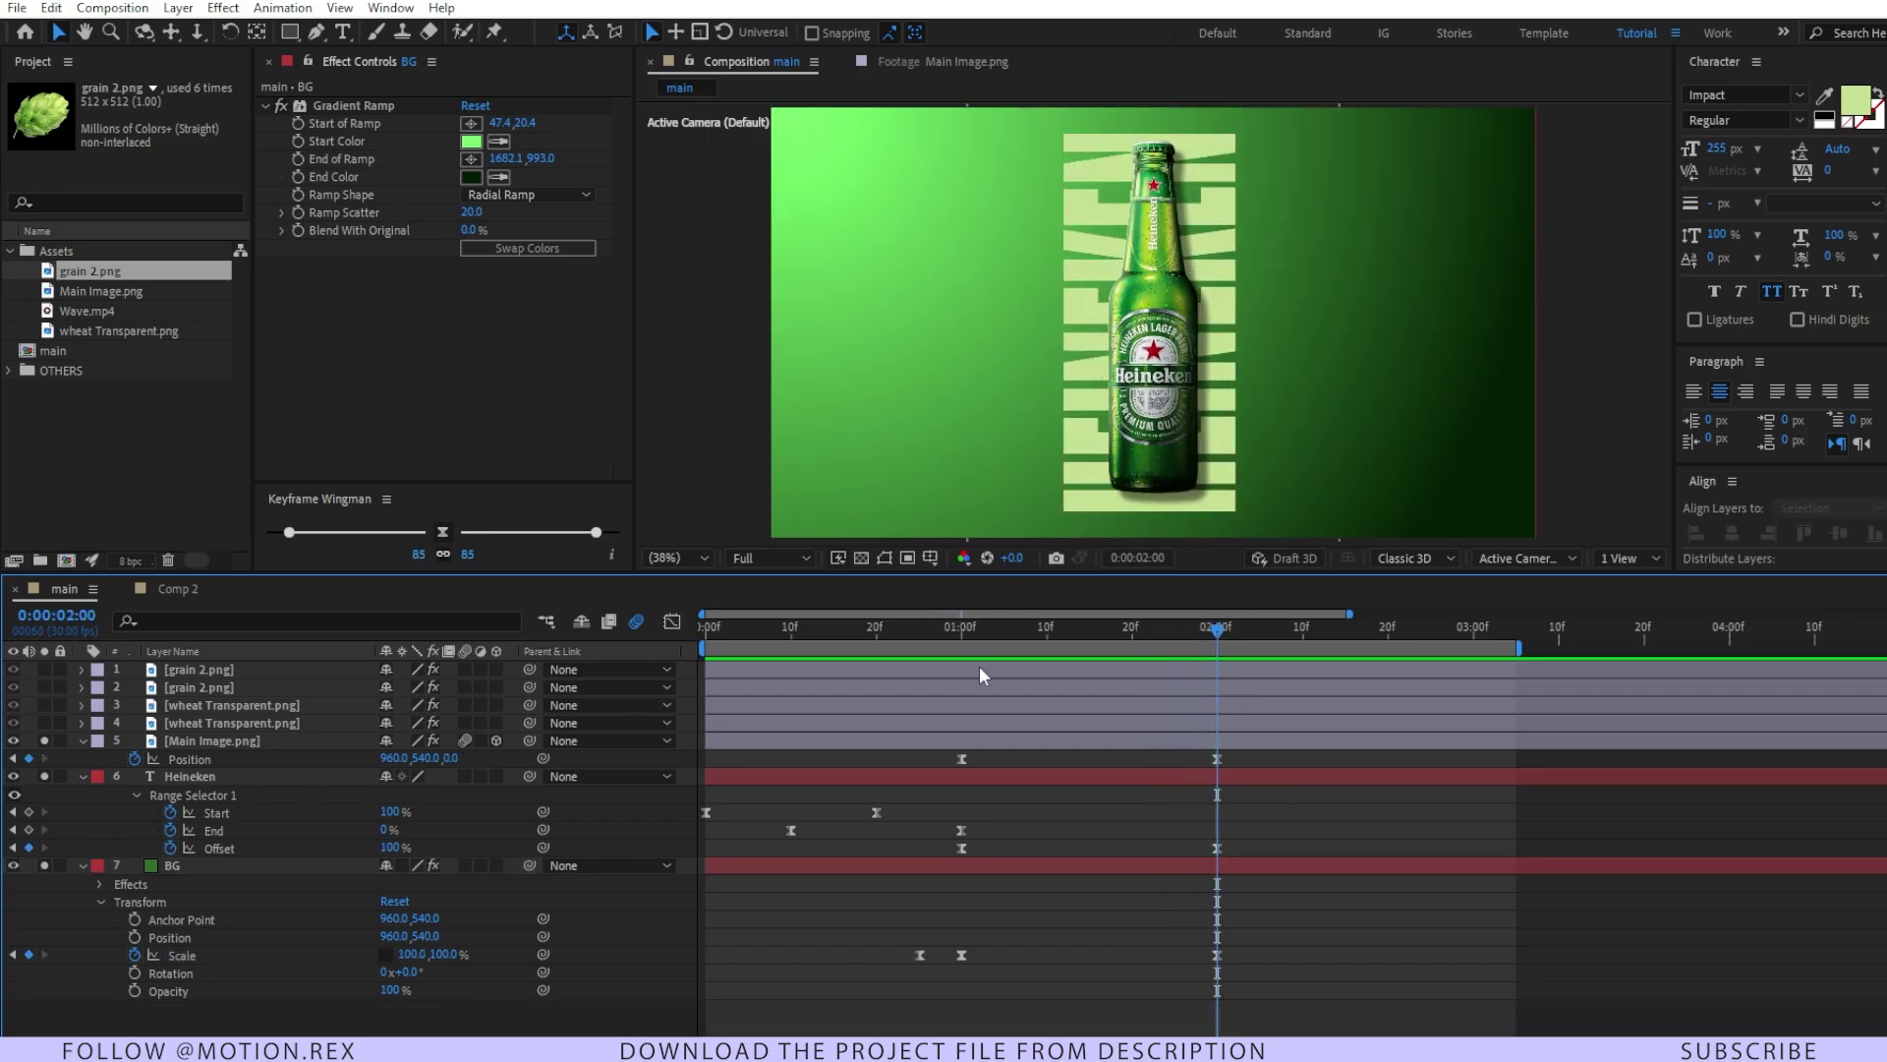
{"action": "left_click", "coordinate": [1225, 781]}
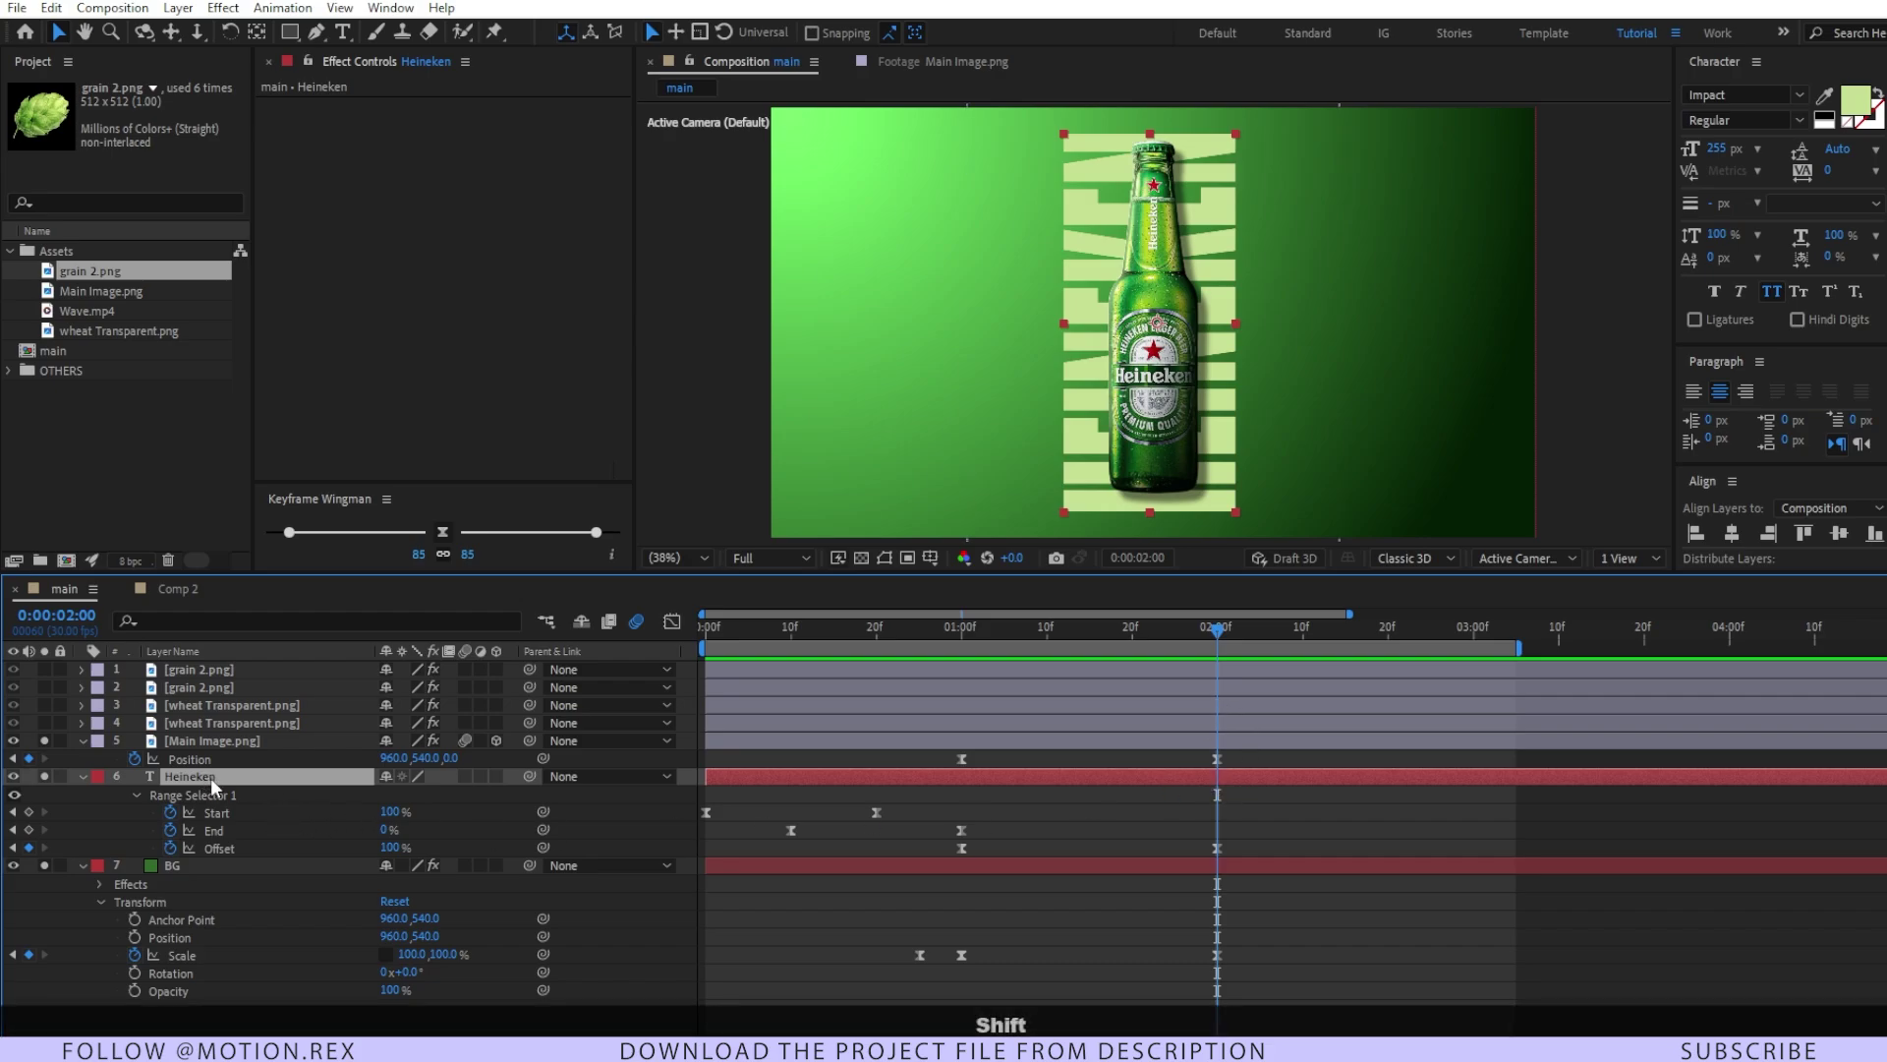
{"action": "key", "text": "shift+s"}
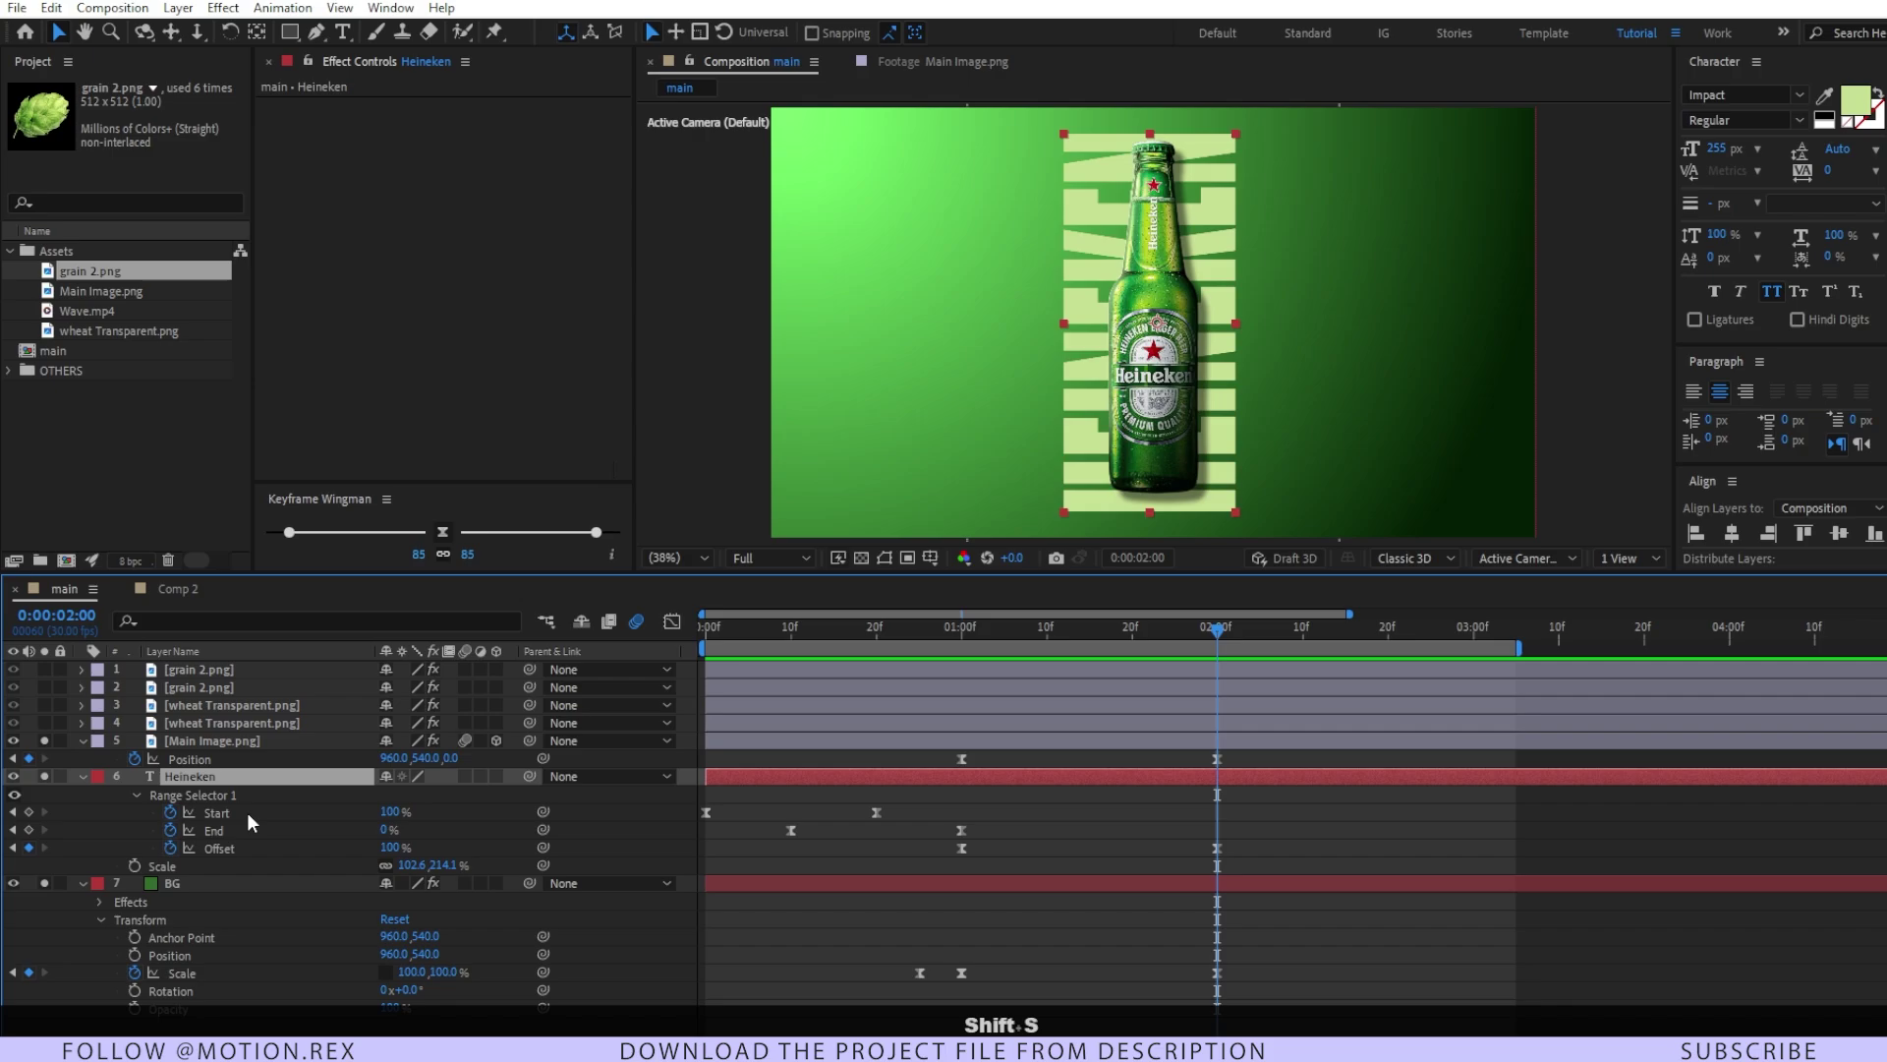
{"action": "left_click", "coordinate": [136, 869]}
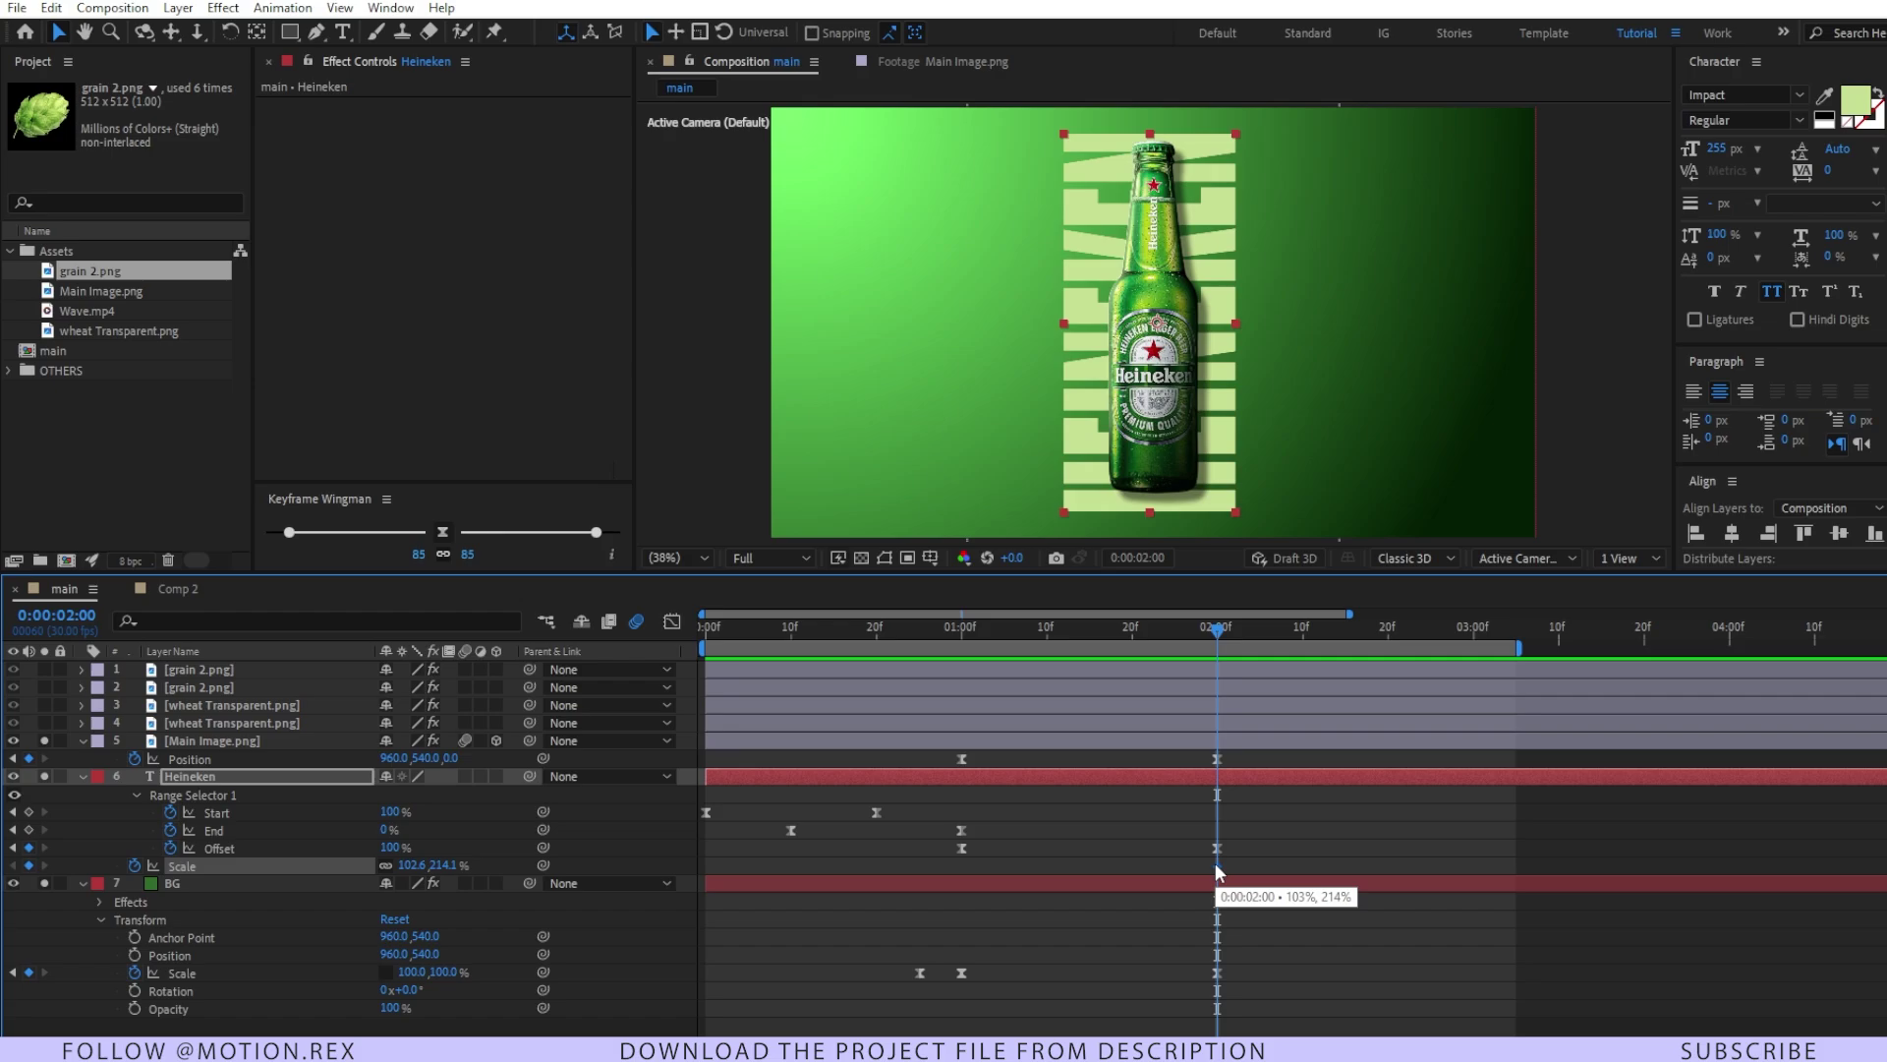
{"action": "left_click_drag", "start_coordinate": [1215, 863], "coordinate": [1200, 870]}
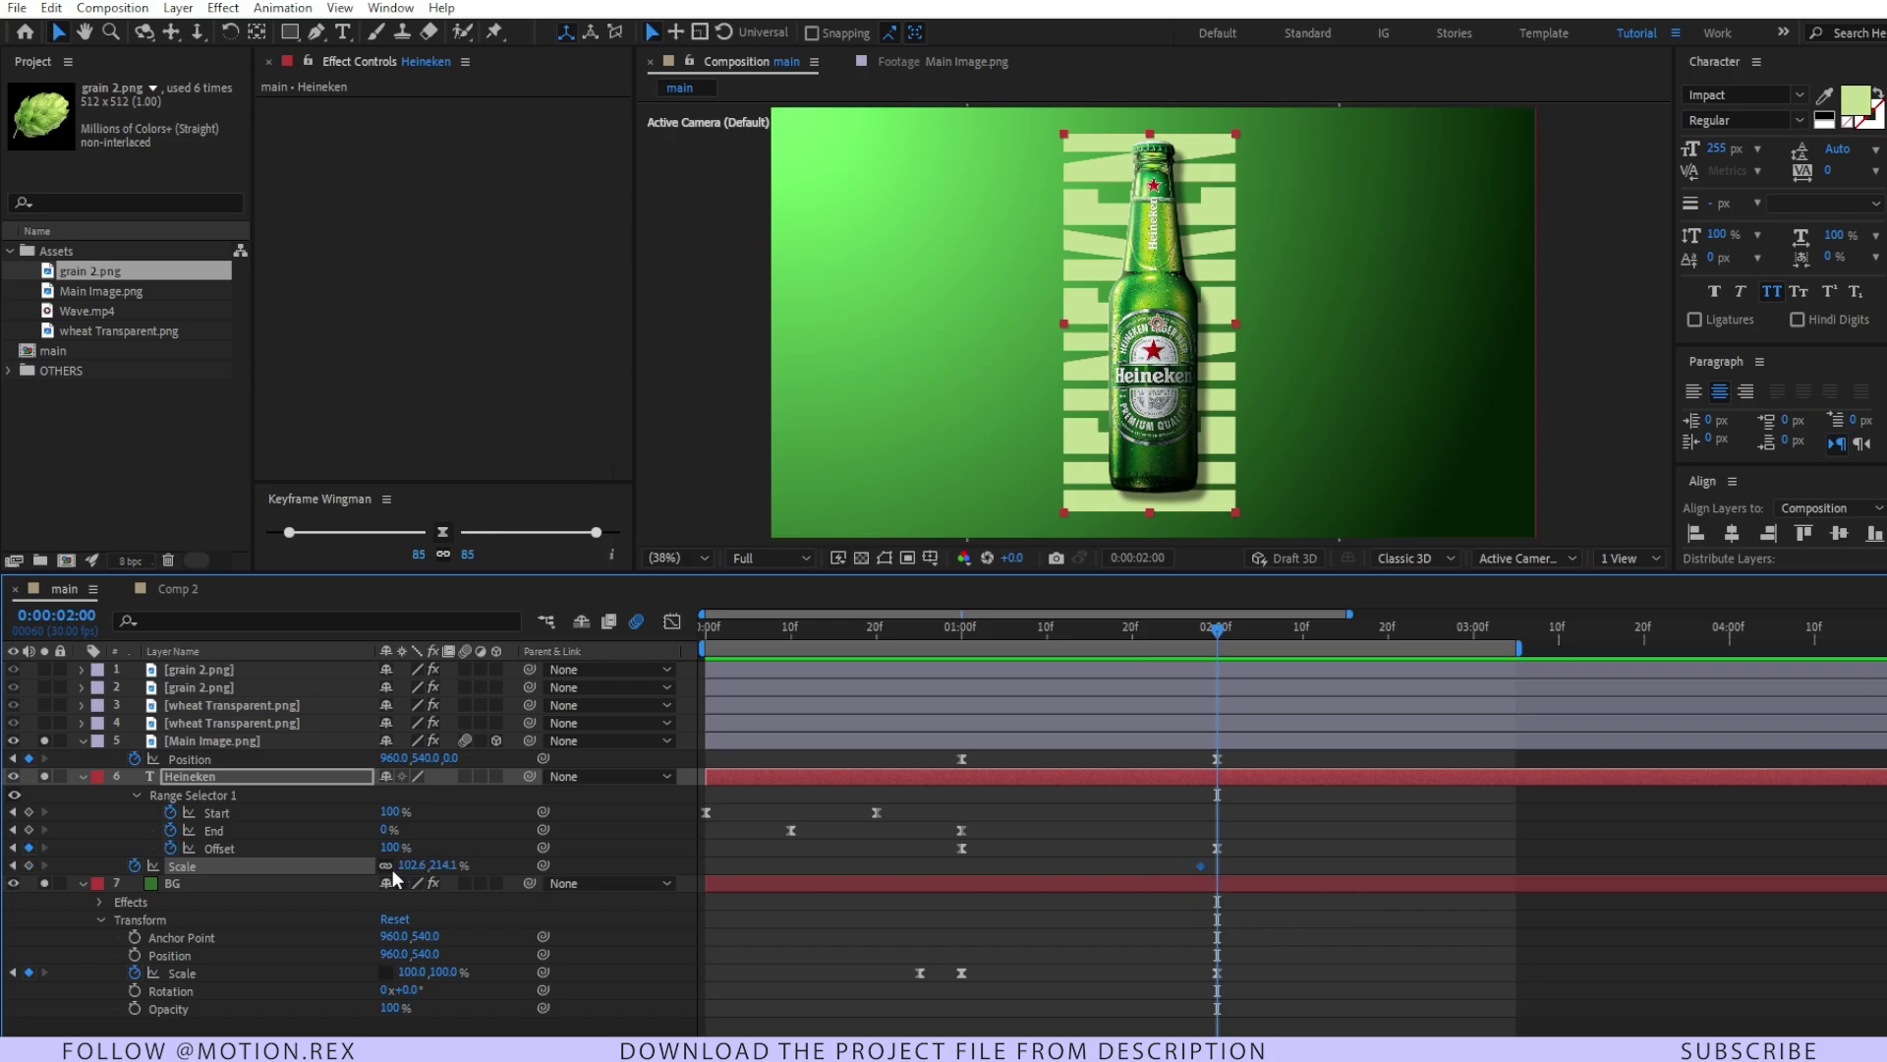
{"action": "key", "text": "ctrl+z"}
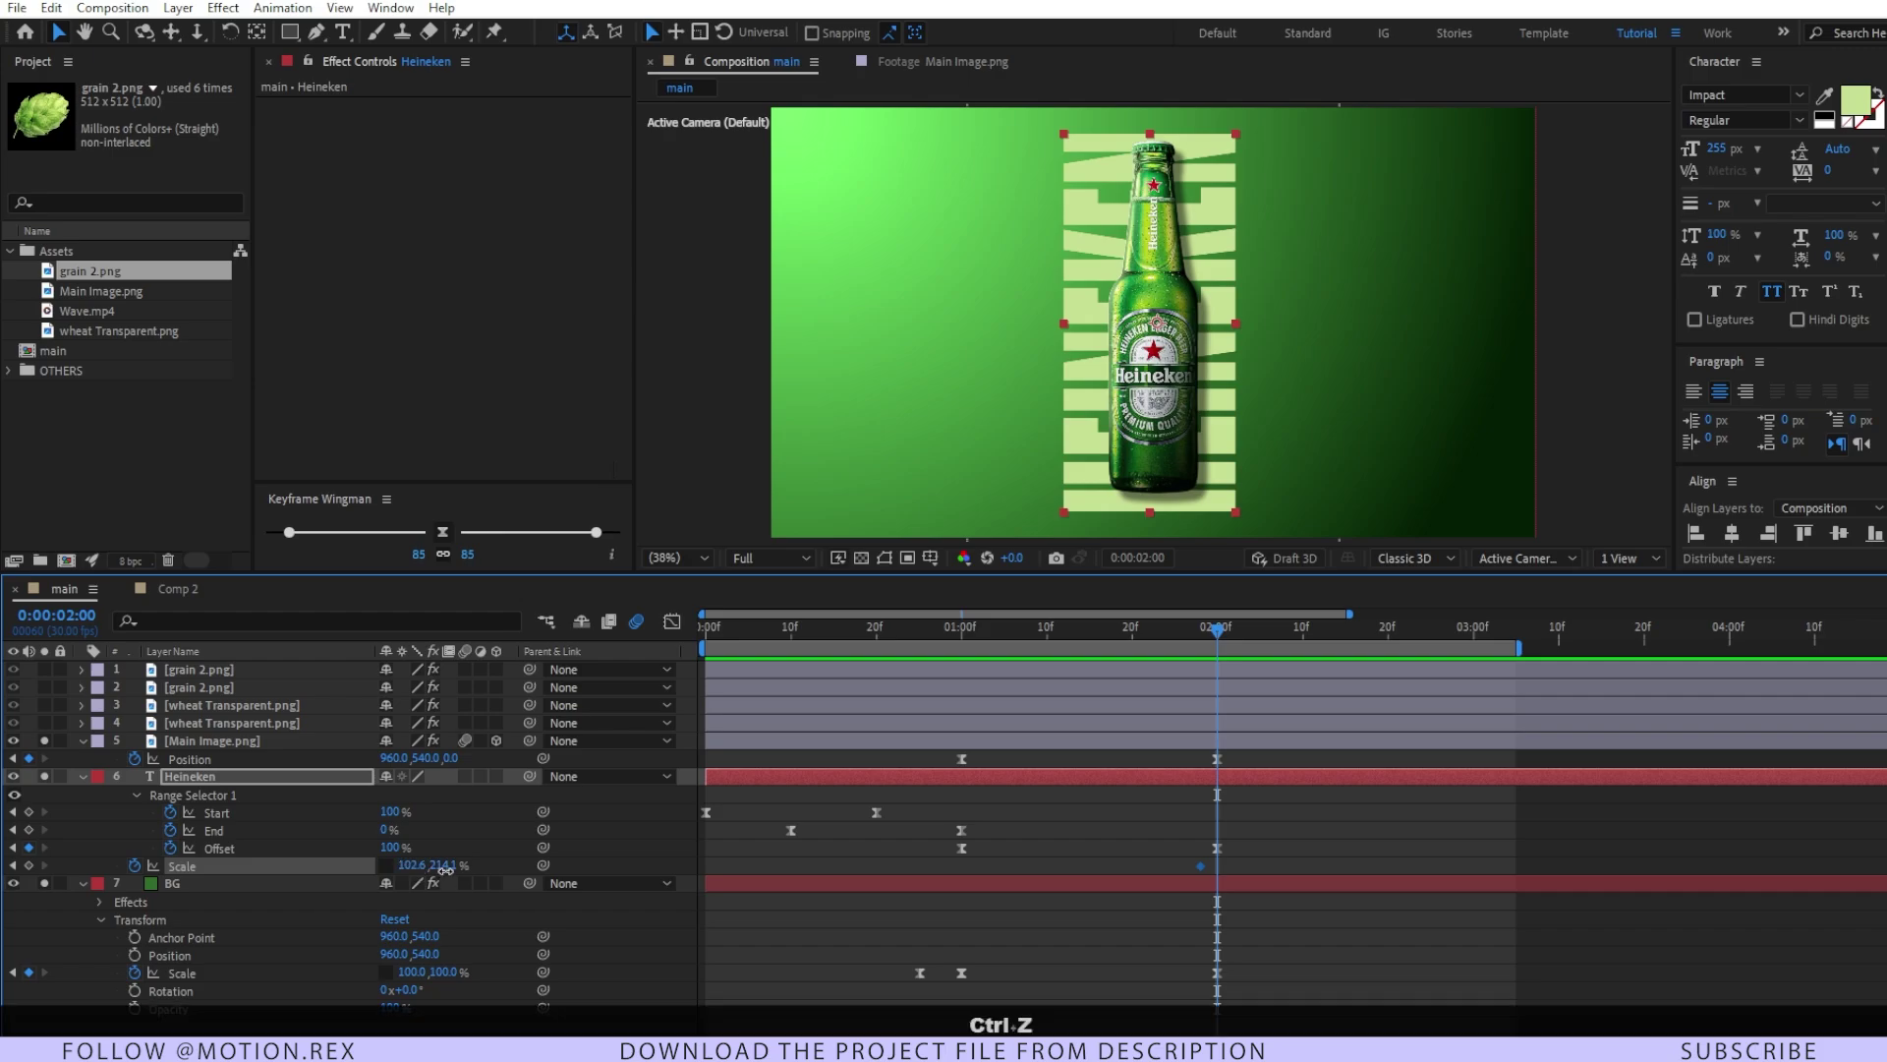
{"action": "left_click_drag", "start_coordinate": [449, 868], "coordinate": [484, 863]}
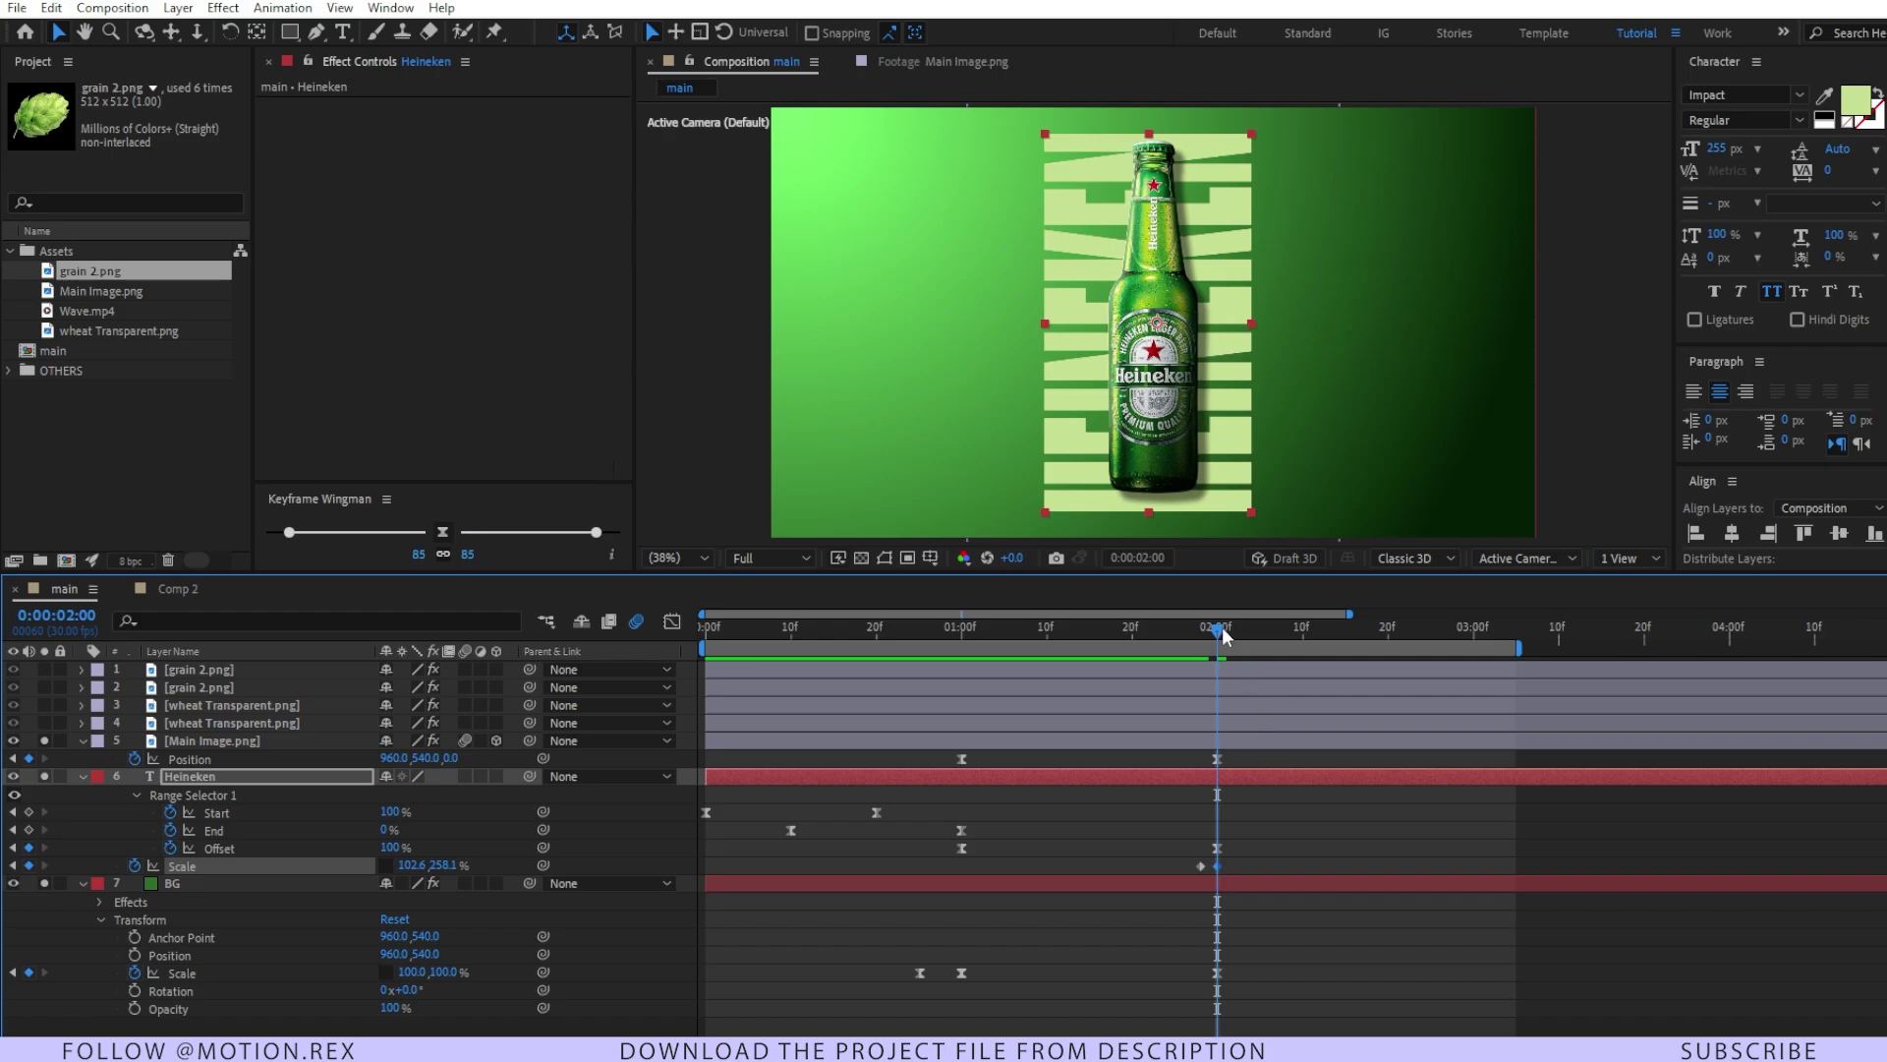
- Copy the Heineken text's 1:28 Scale keyframe to 2:10 and preview the stretch and return
{"action": "left_click_drag", "start_coordinate": [1224, 634], "coordinate": [1306, 647]}
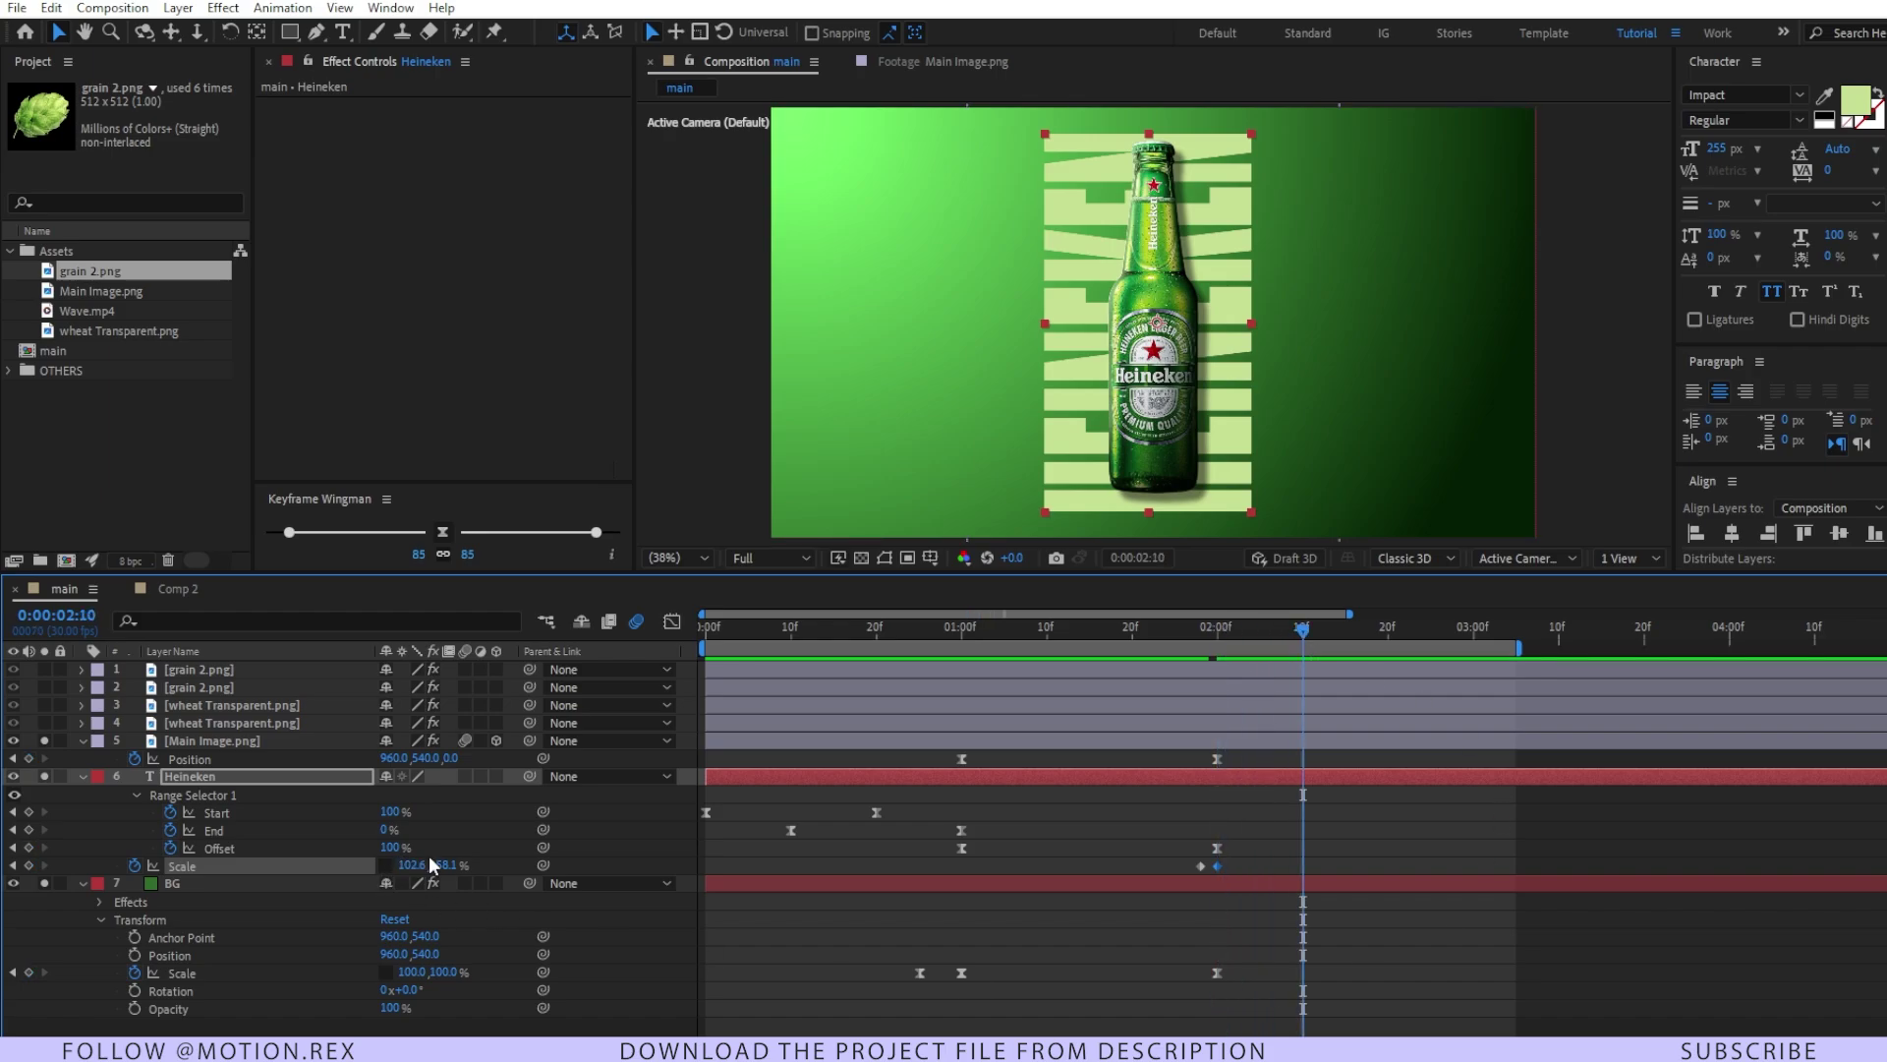
{"action": "left_click", "coordinate": [1200, 866]}
{"action": "key", "text": "ctrl+c"}
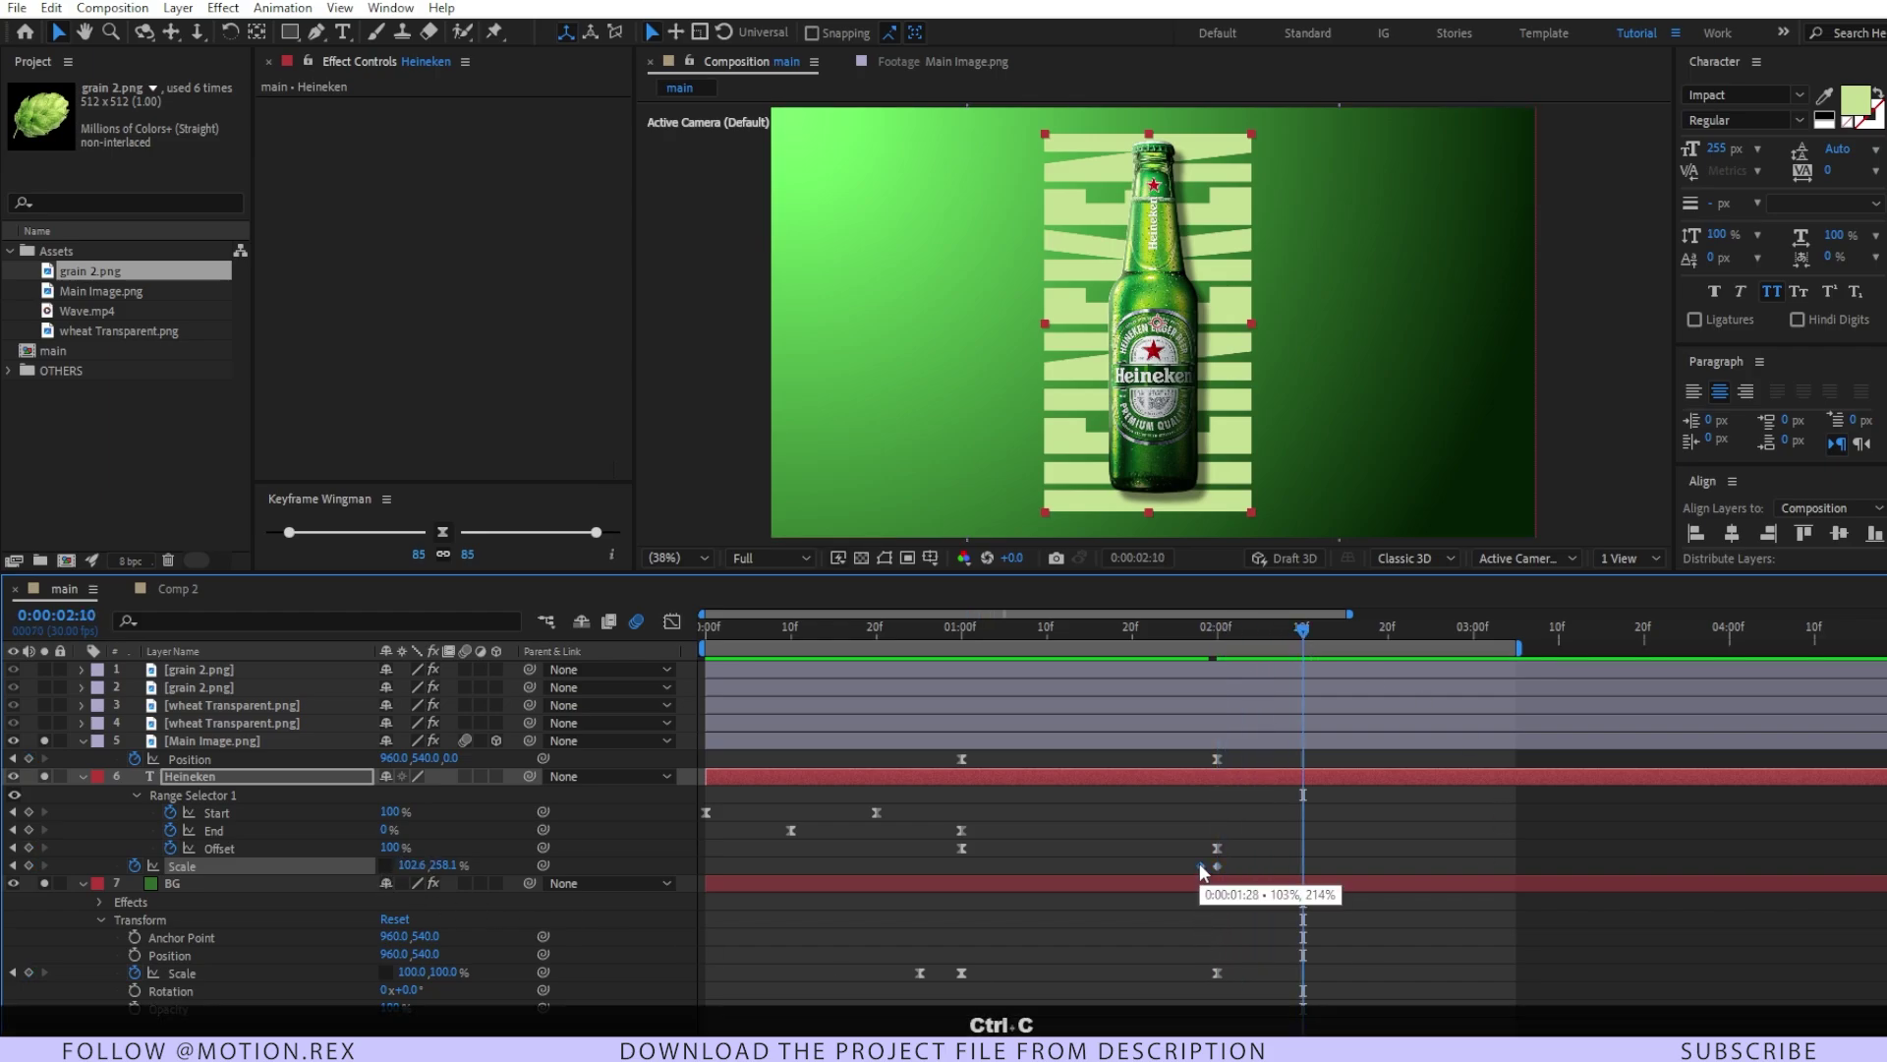
{"action": "key", "text": "ctrl+v"}
{"action": "key", "text": "space"}
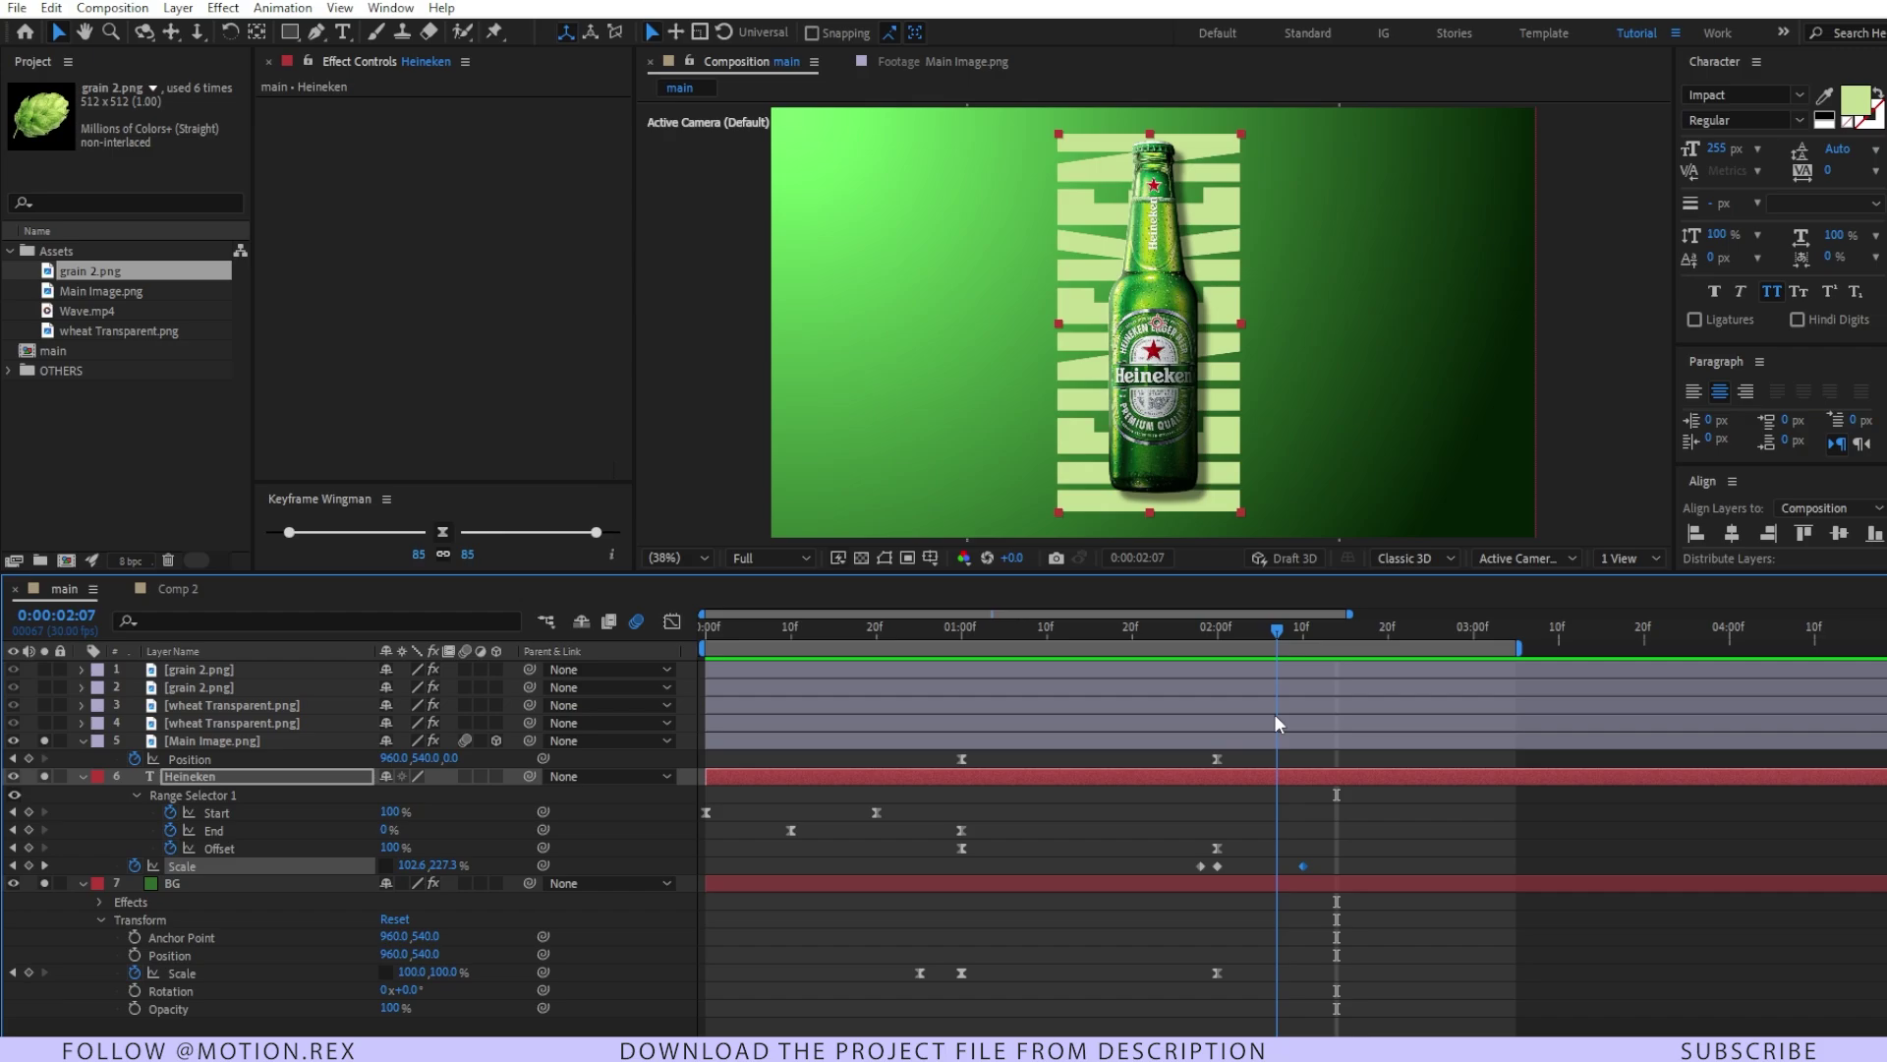
{"action": "key", "text": "space"}
- Ease the Heineken text's Scale keyframes at 85/85, shift the first one earlier to about 1:26, and preview
{"action": "left_click", "coordinate": [1253, 865]}
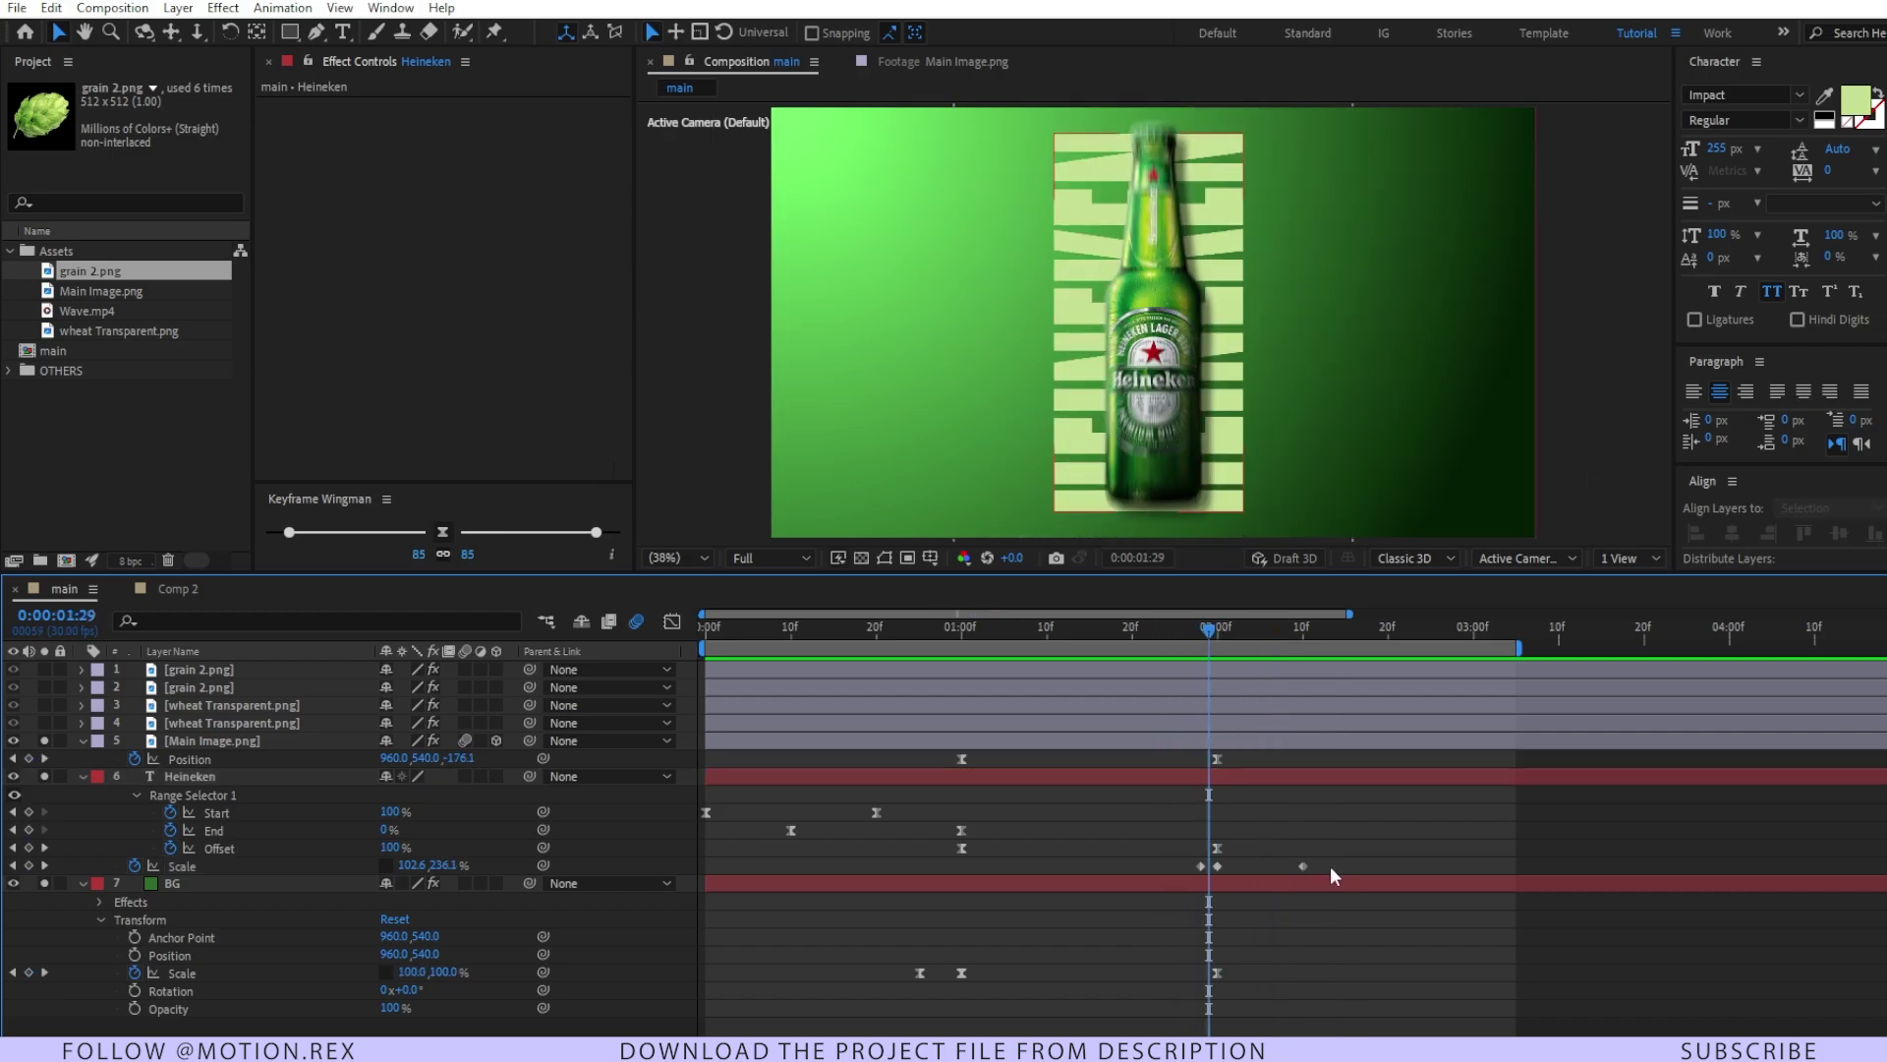
{"action": "left_click_drag", "start_coordinate": [1330, 865], "coordinate": [1159, 876]}
{"action": "left_click", "coordinate": [442, 532]}
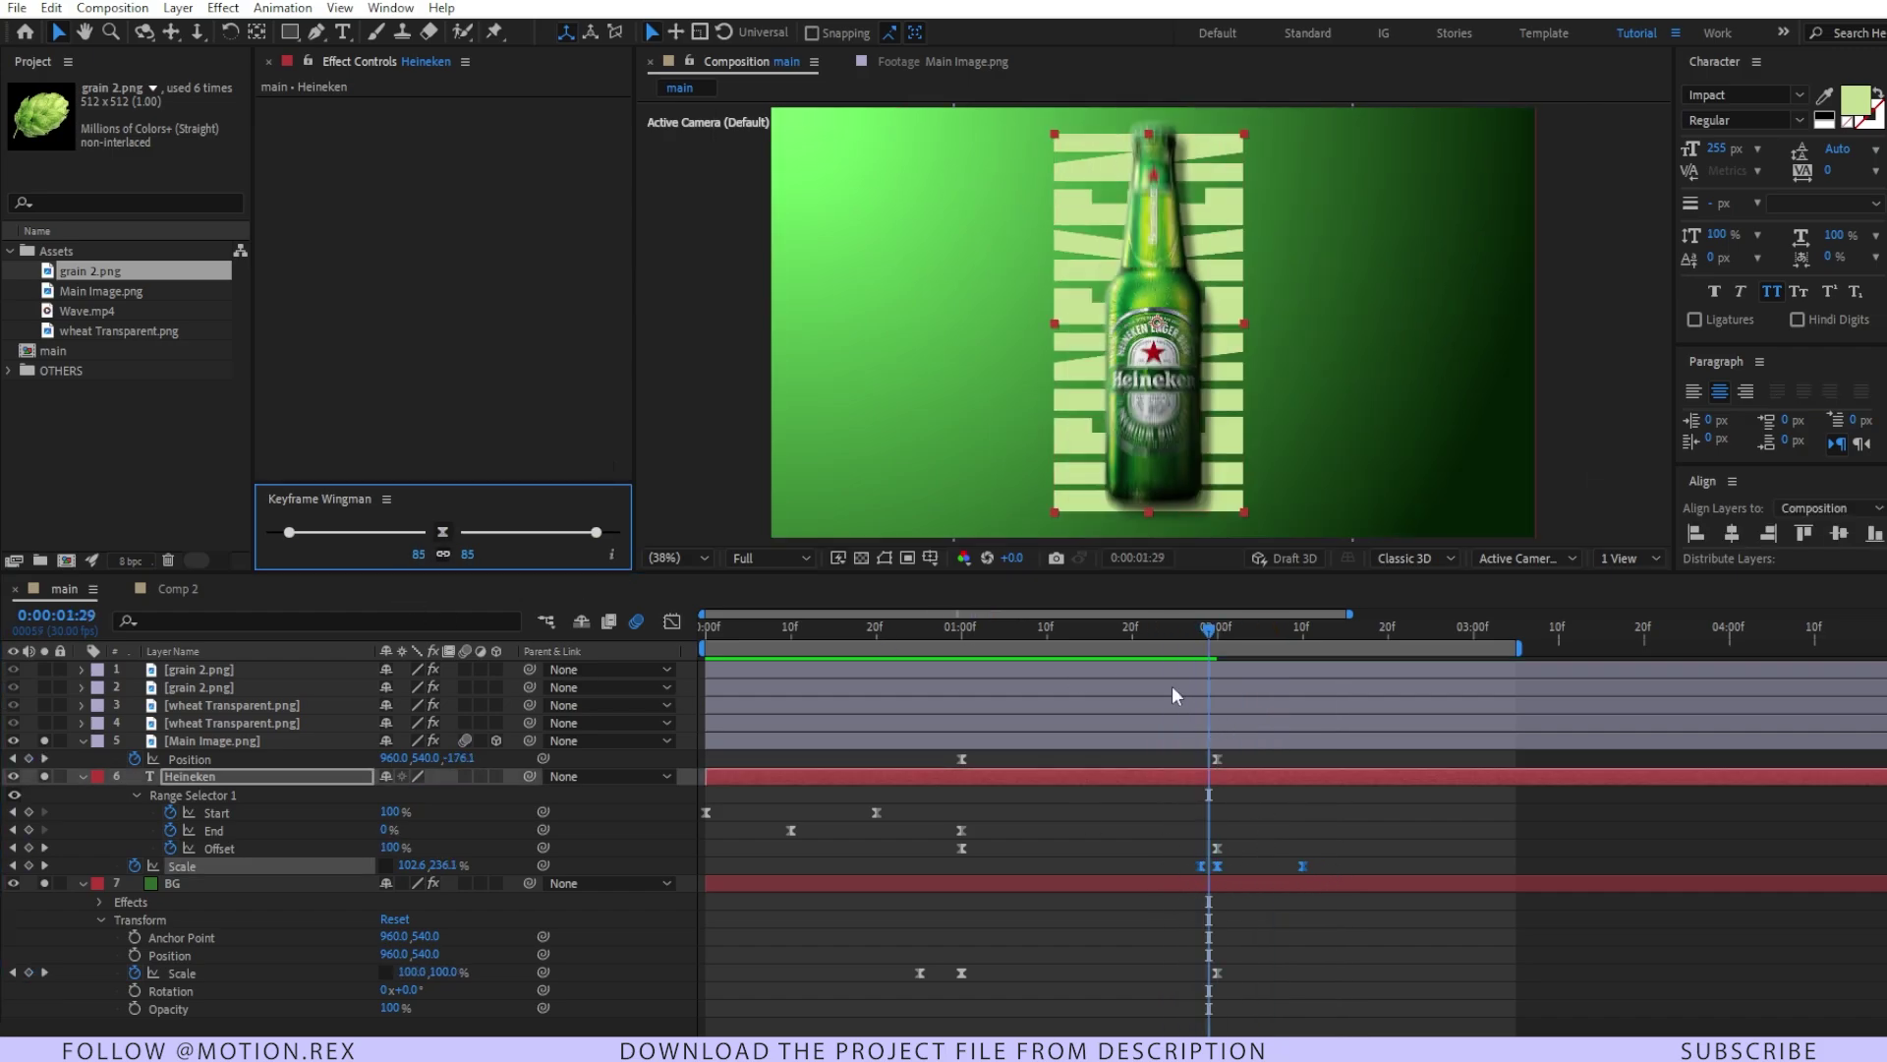
{"action": "left_click", "coordinate": [1174, 634]}
{"action": "left_click", "coordinate": [1377, 834]}
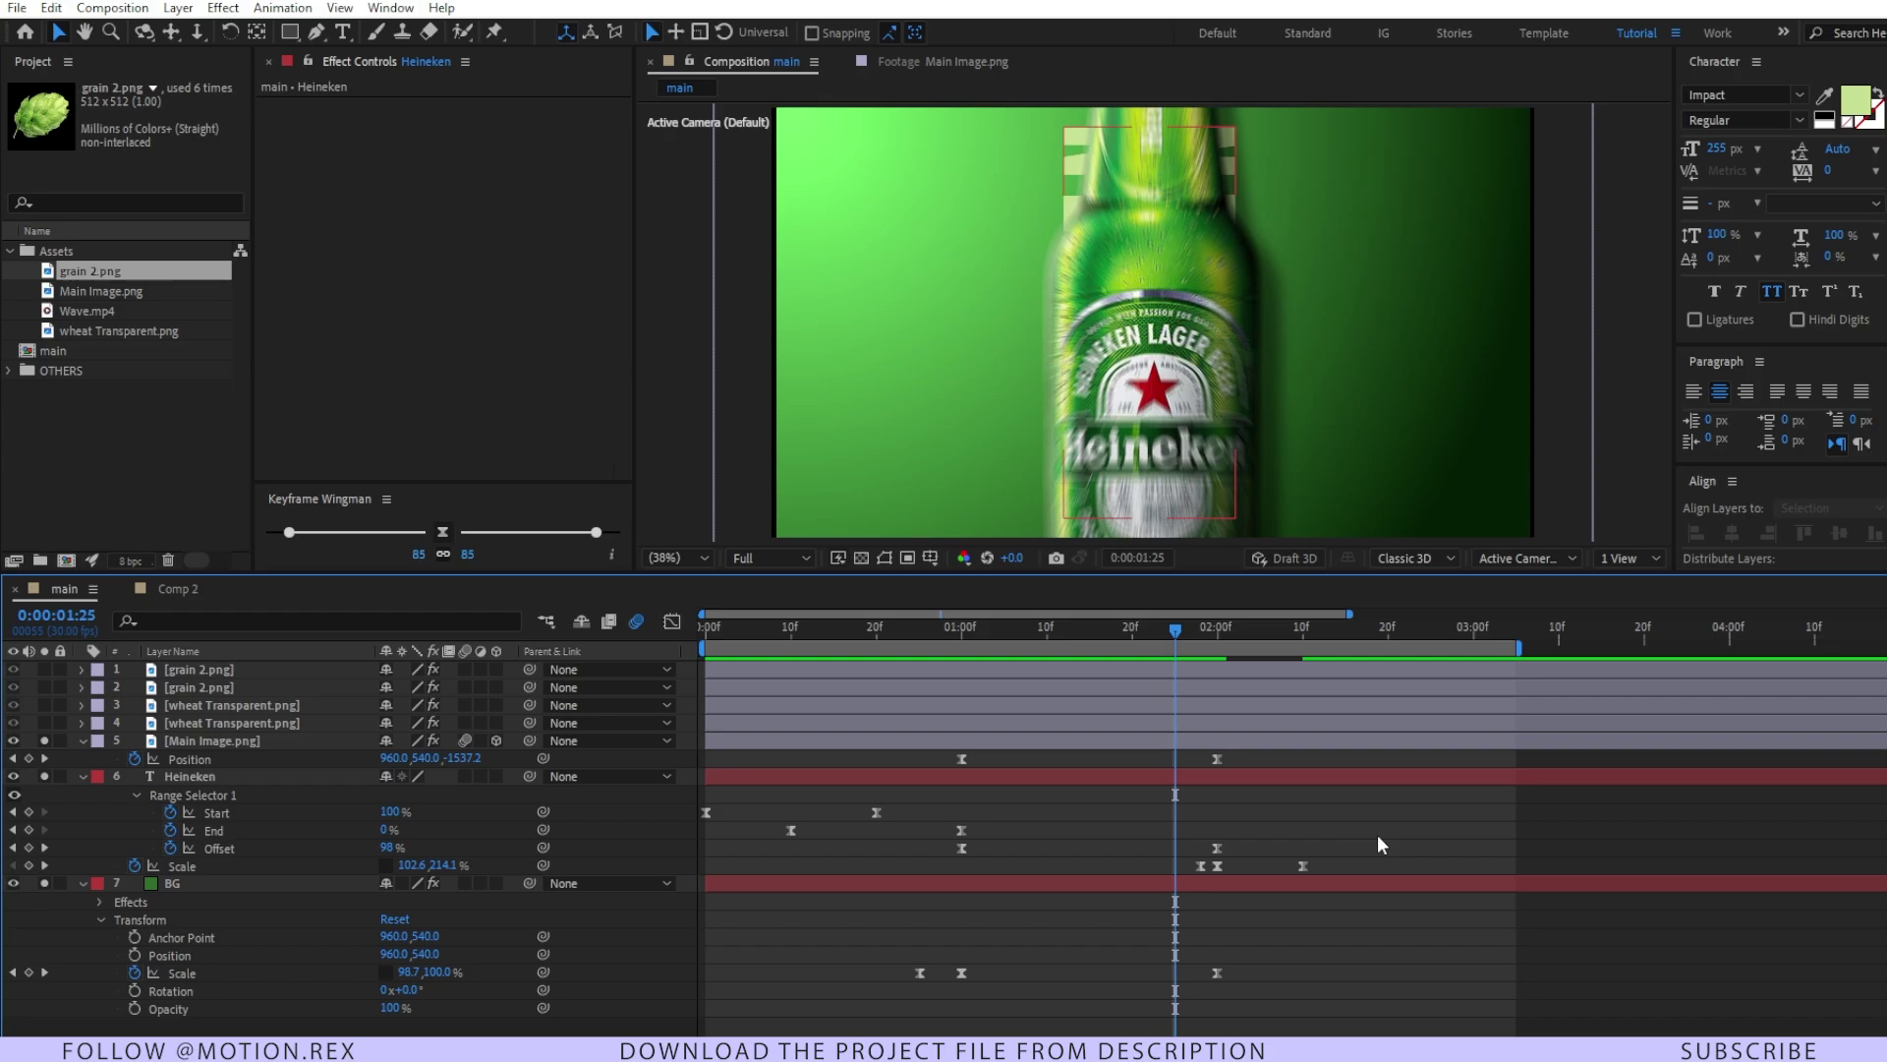
{"action": "key", "text": "space"}
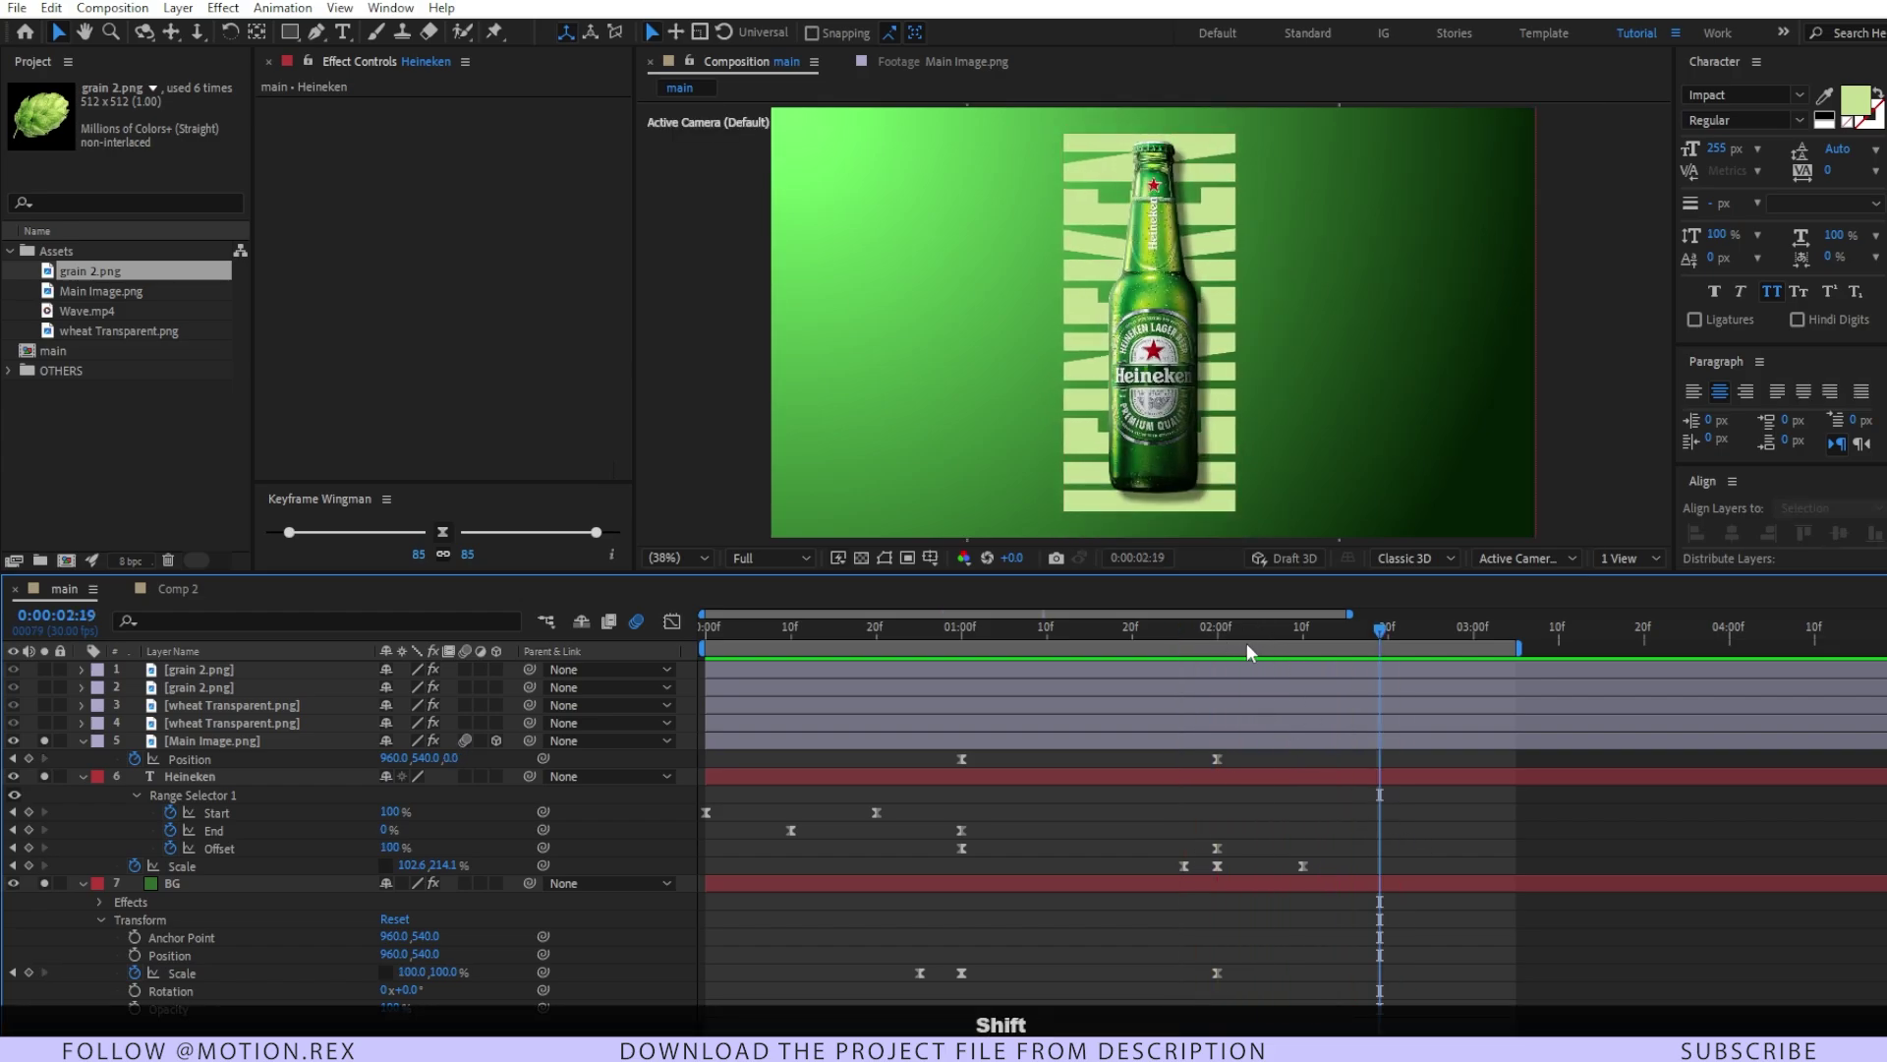
- Keyframe the bottle layer's Scale at 65% in line with the text's first Scale keyframe, and set it to 60% at 2:00
{"action": "left_click", "coordinate": [1217, 759], "text": "shift"}
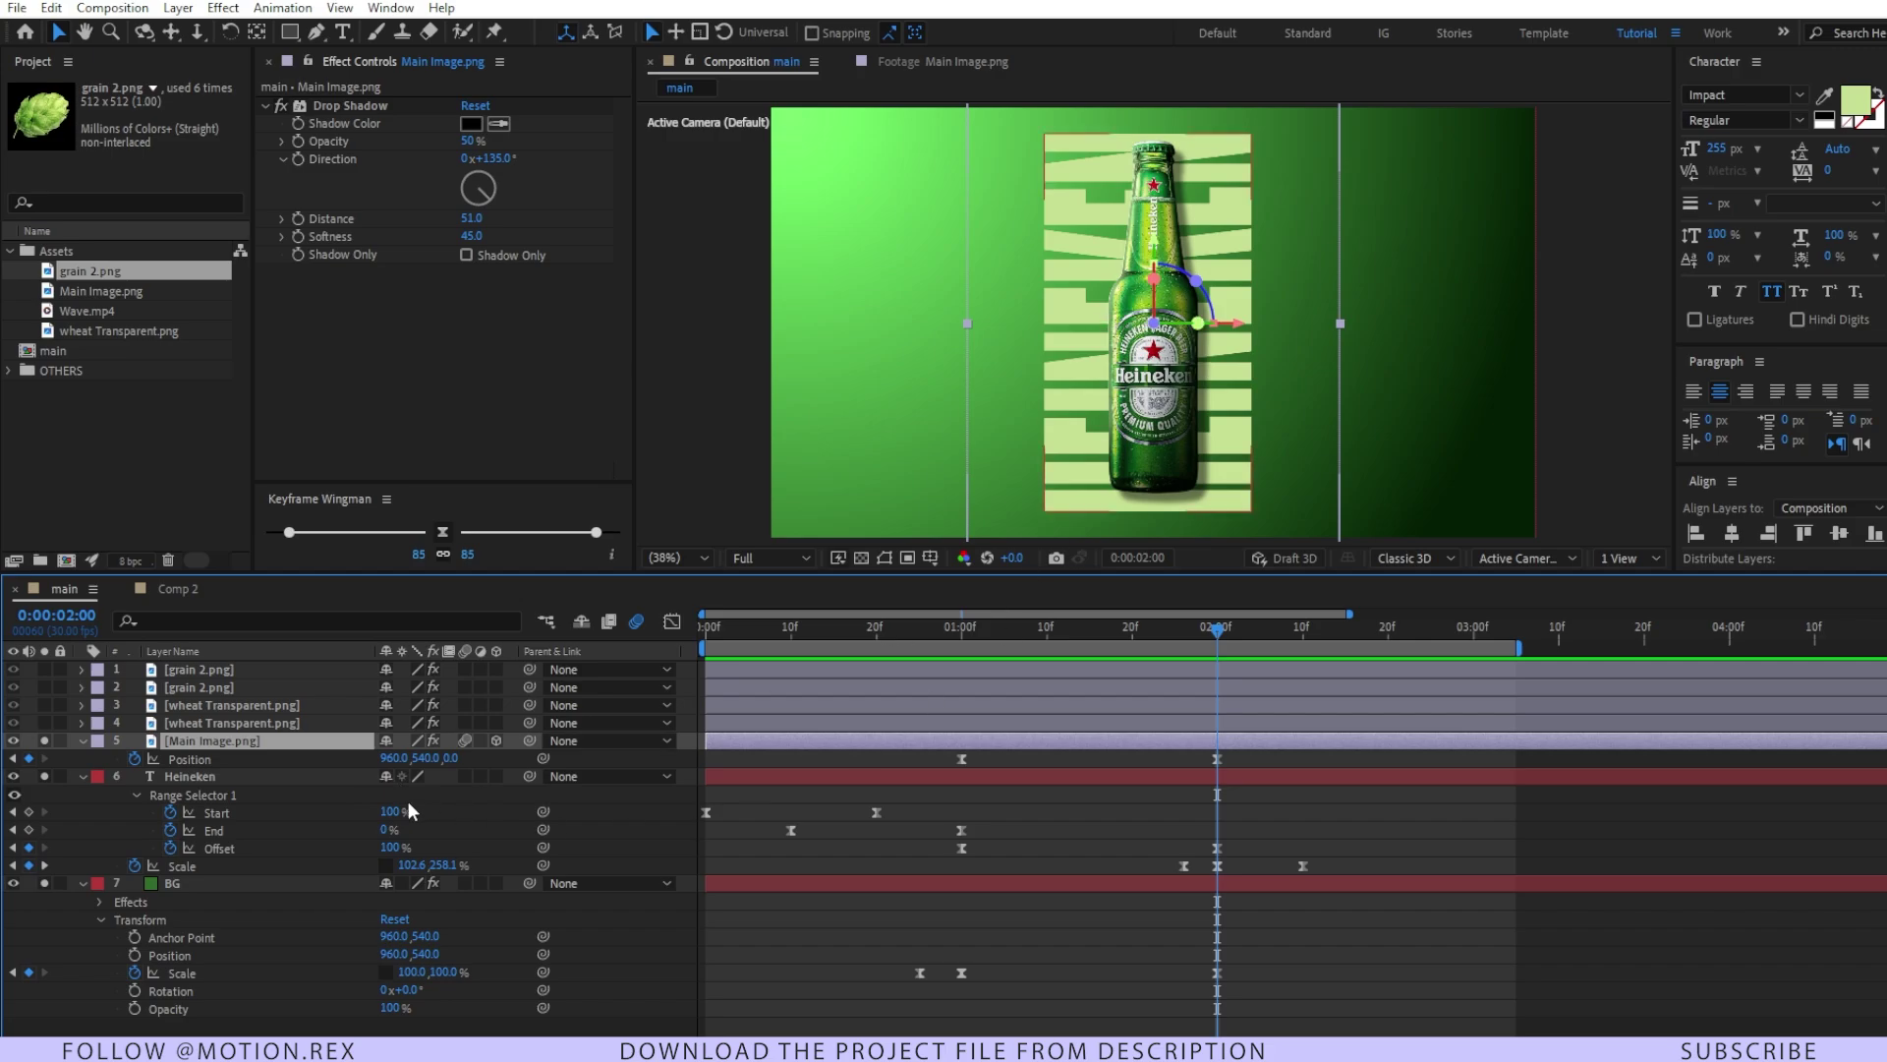
{"action": "key", "text": "shift+s"}
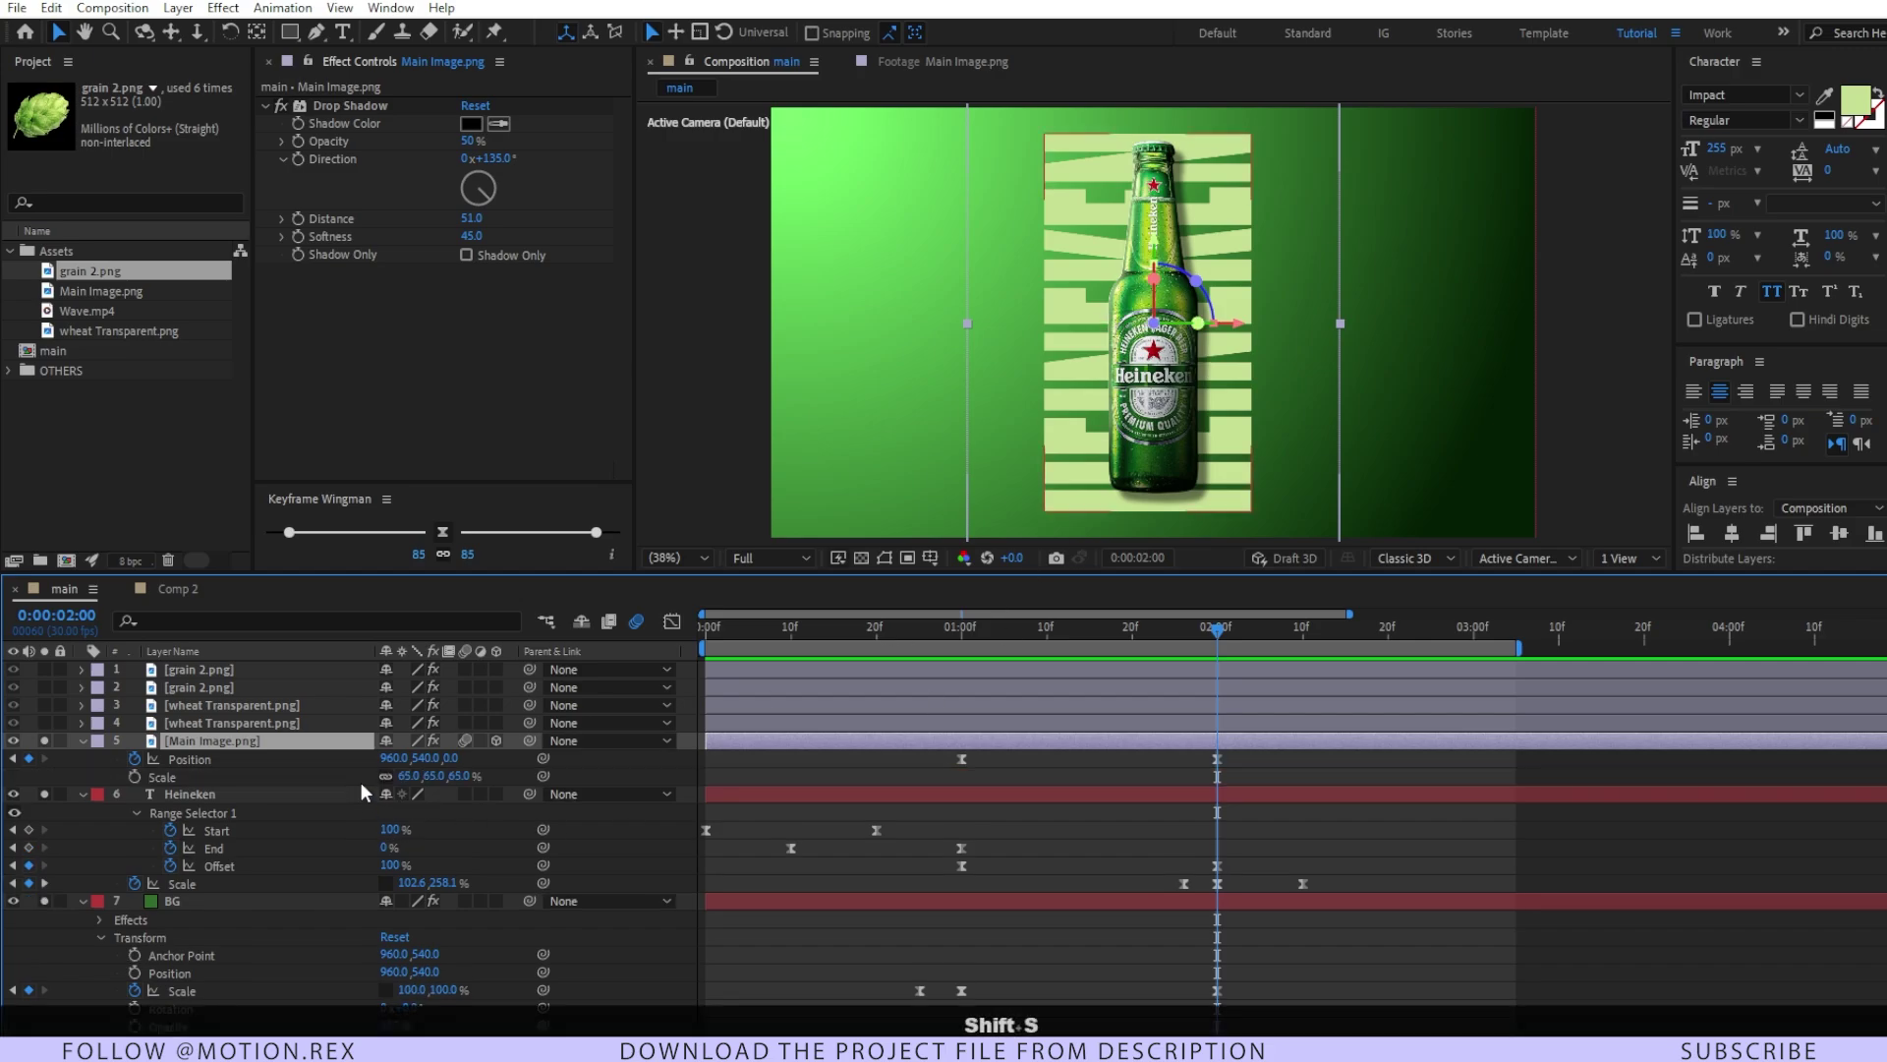
{"action": "left_click", "coordinate": [134, 777]}
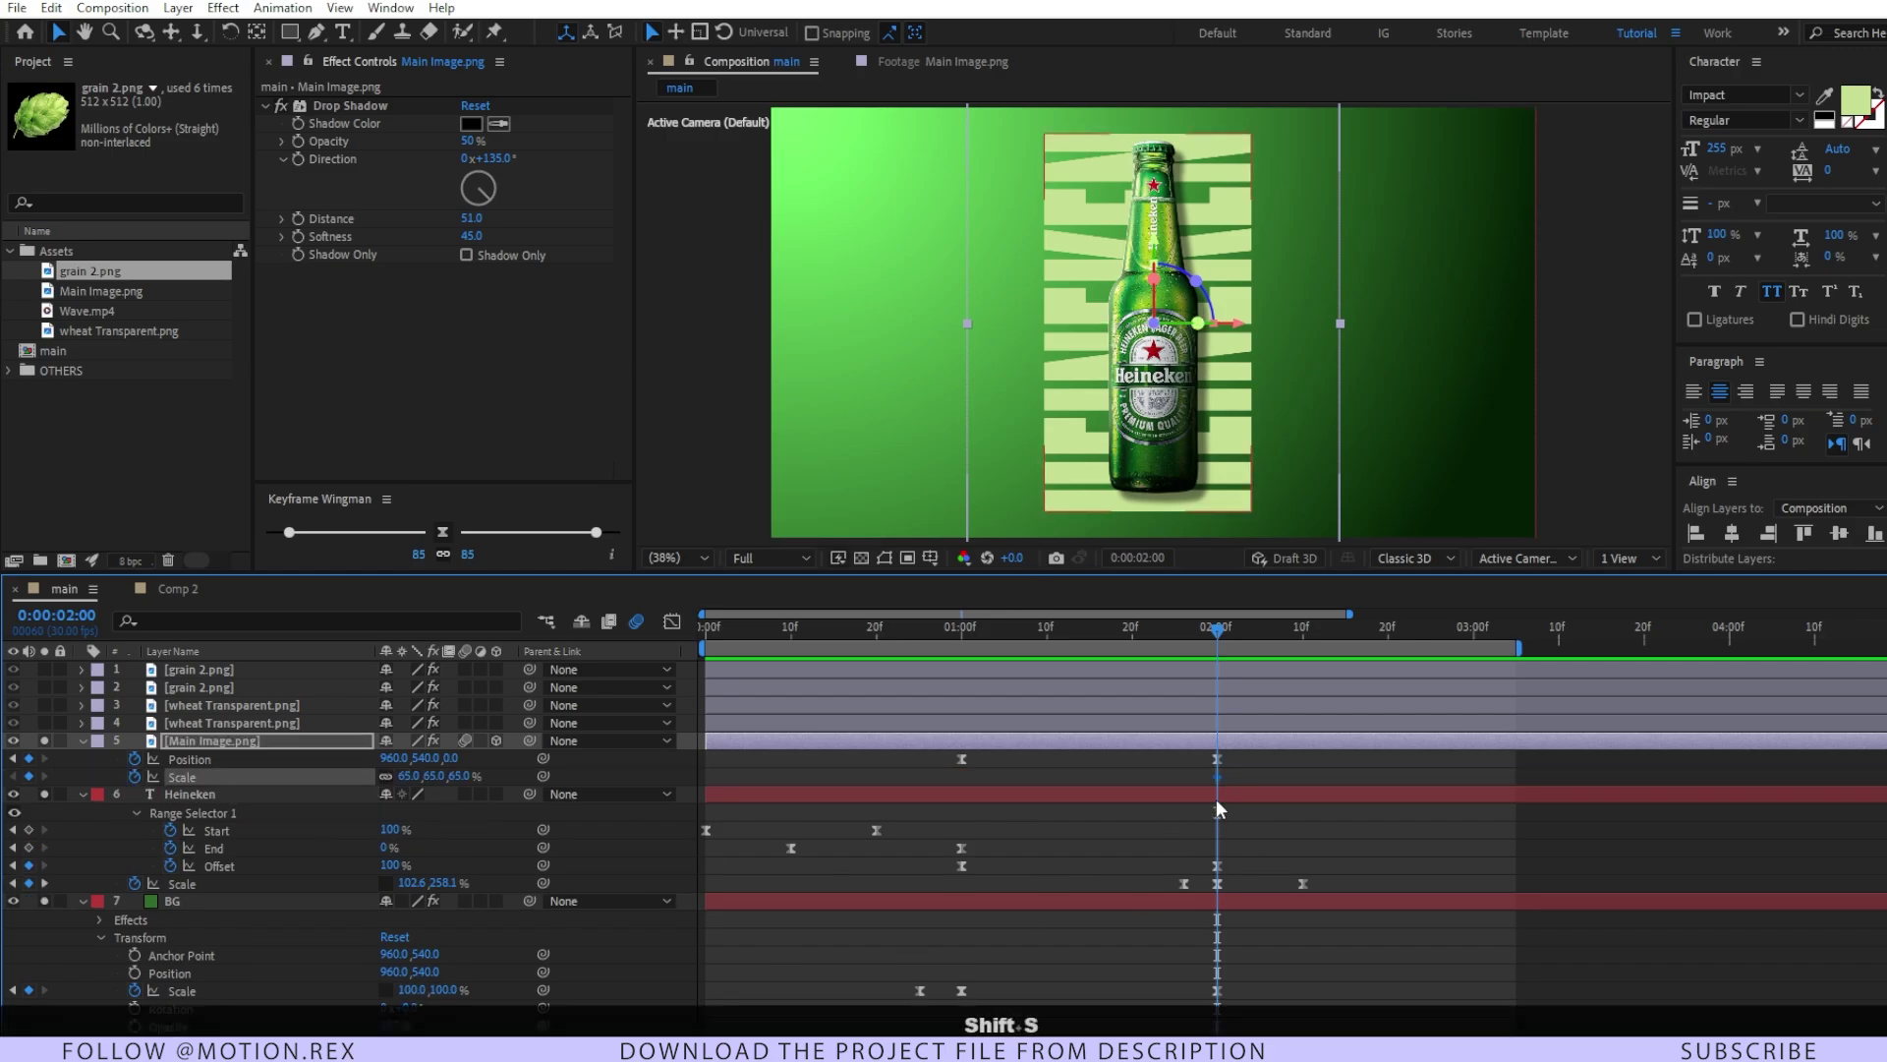
{"action": "left_click_drag", "start_coordinate": [1218, 781], "coordinate": [1195, 784]}
{"action": "left_click", "coordinate": [462, 776]}
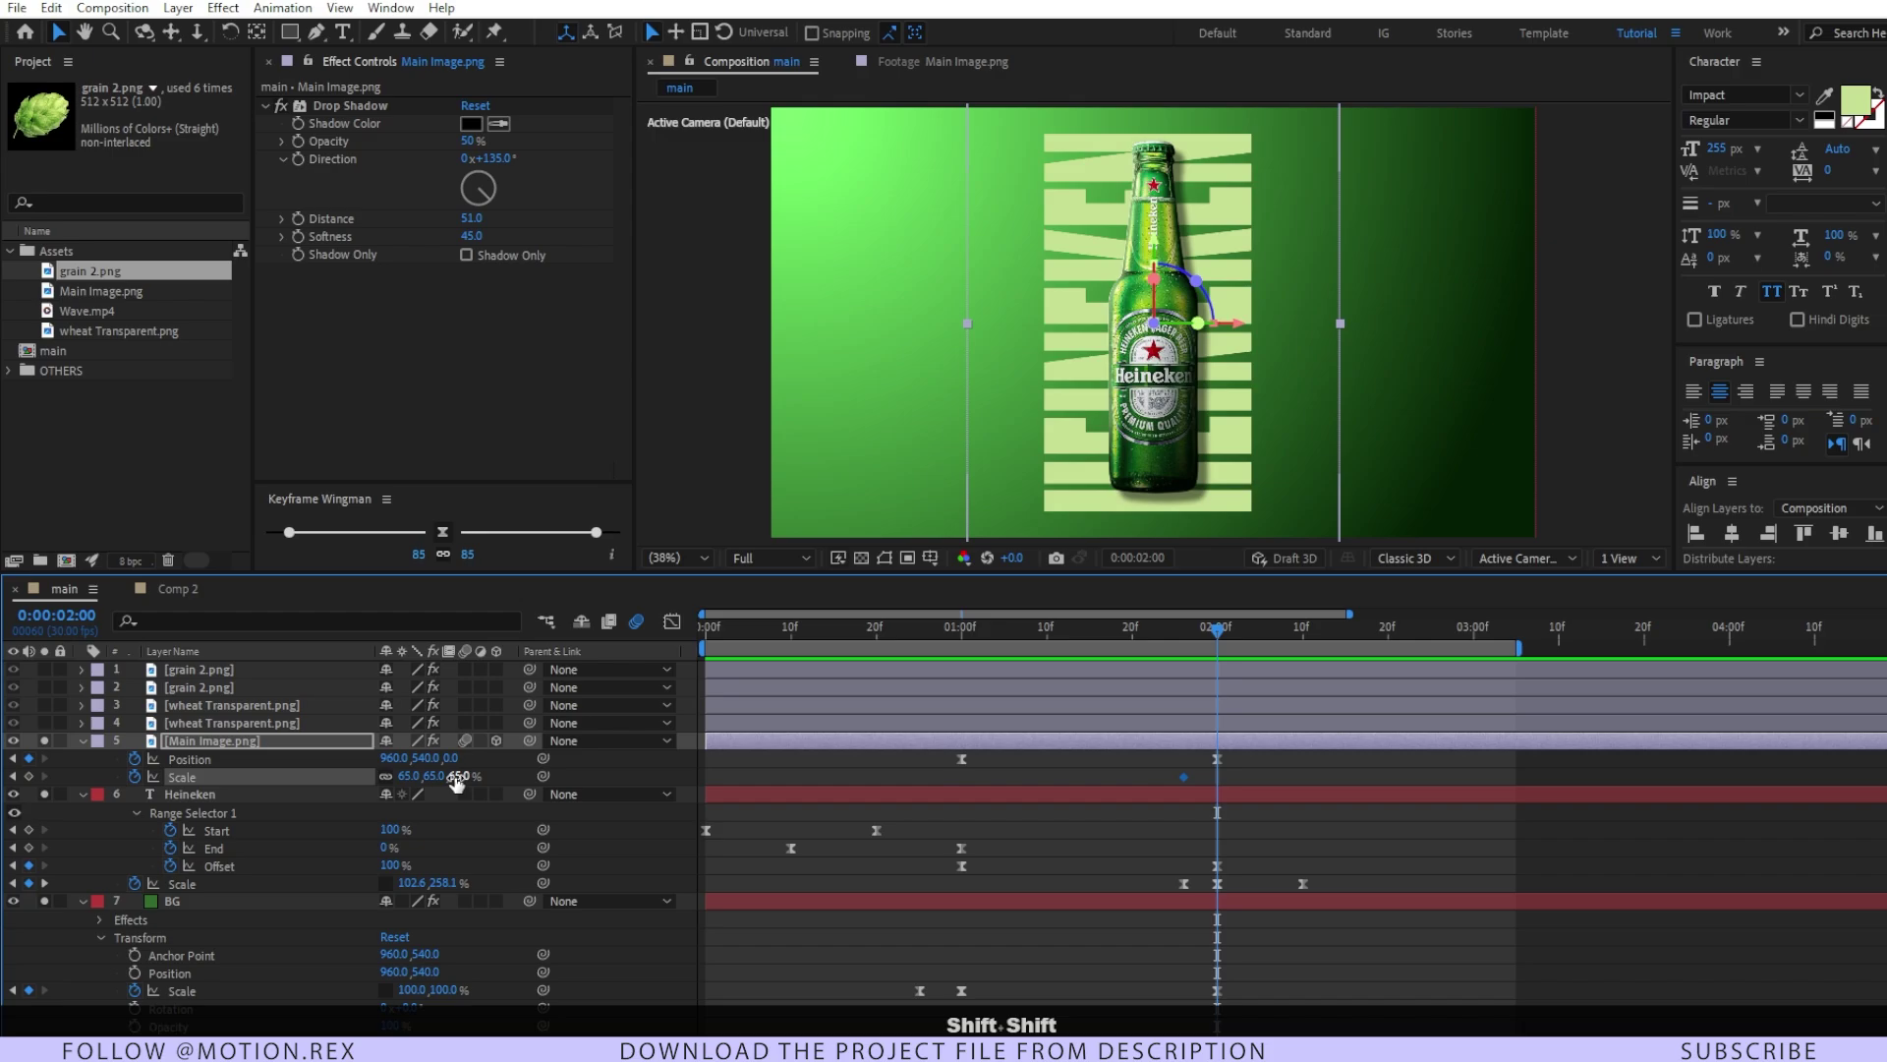
{"action": "type", "text": "60"}
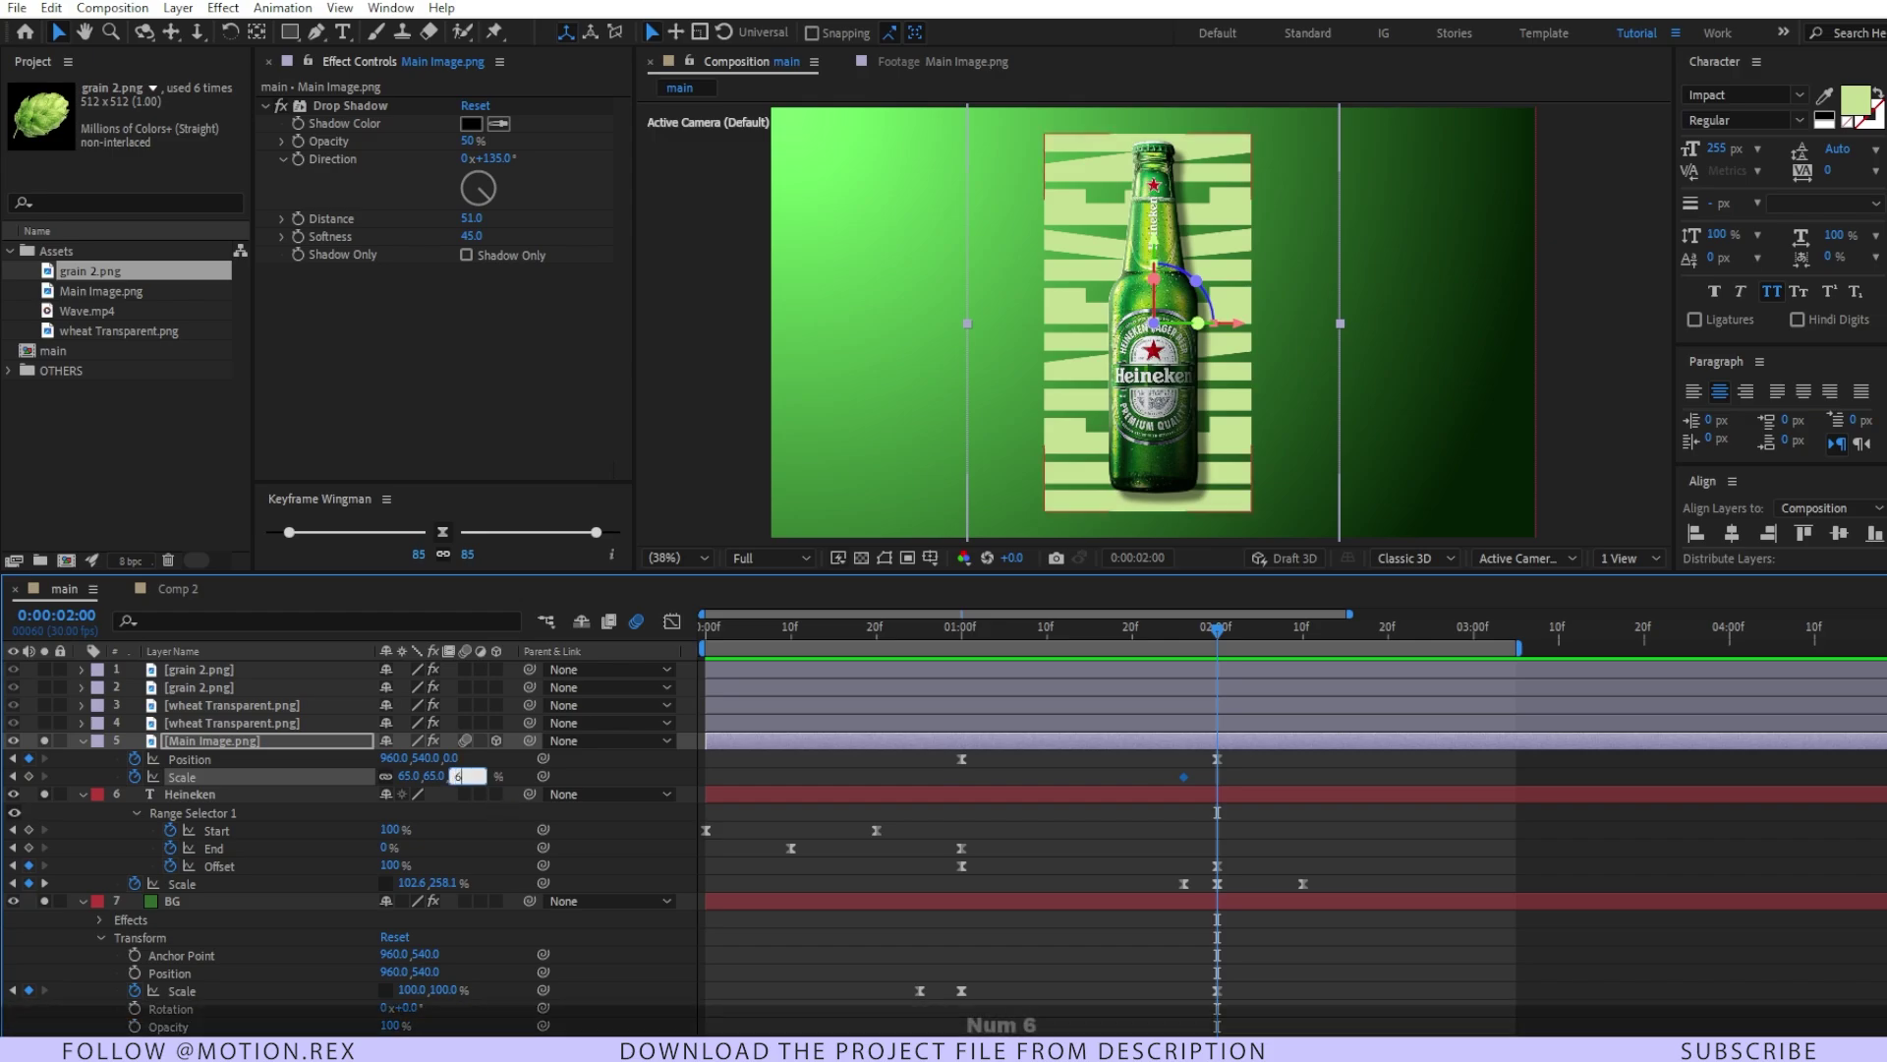
{"action": "key", "text": "Return"}
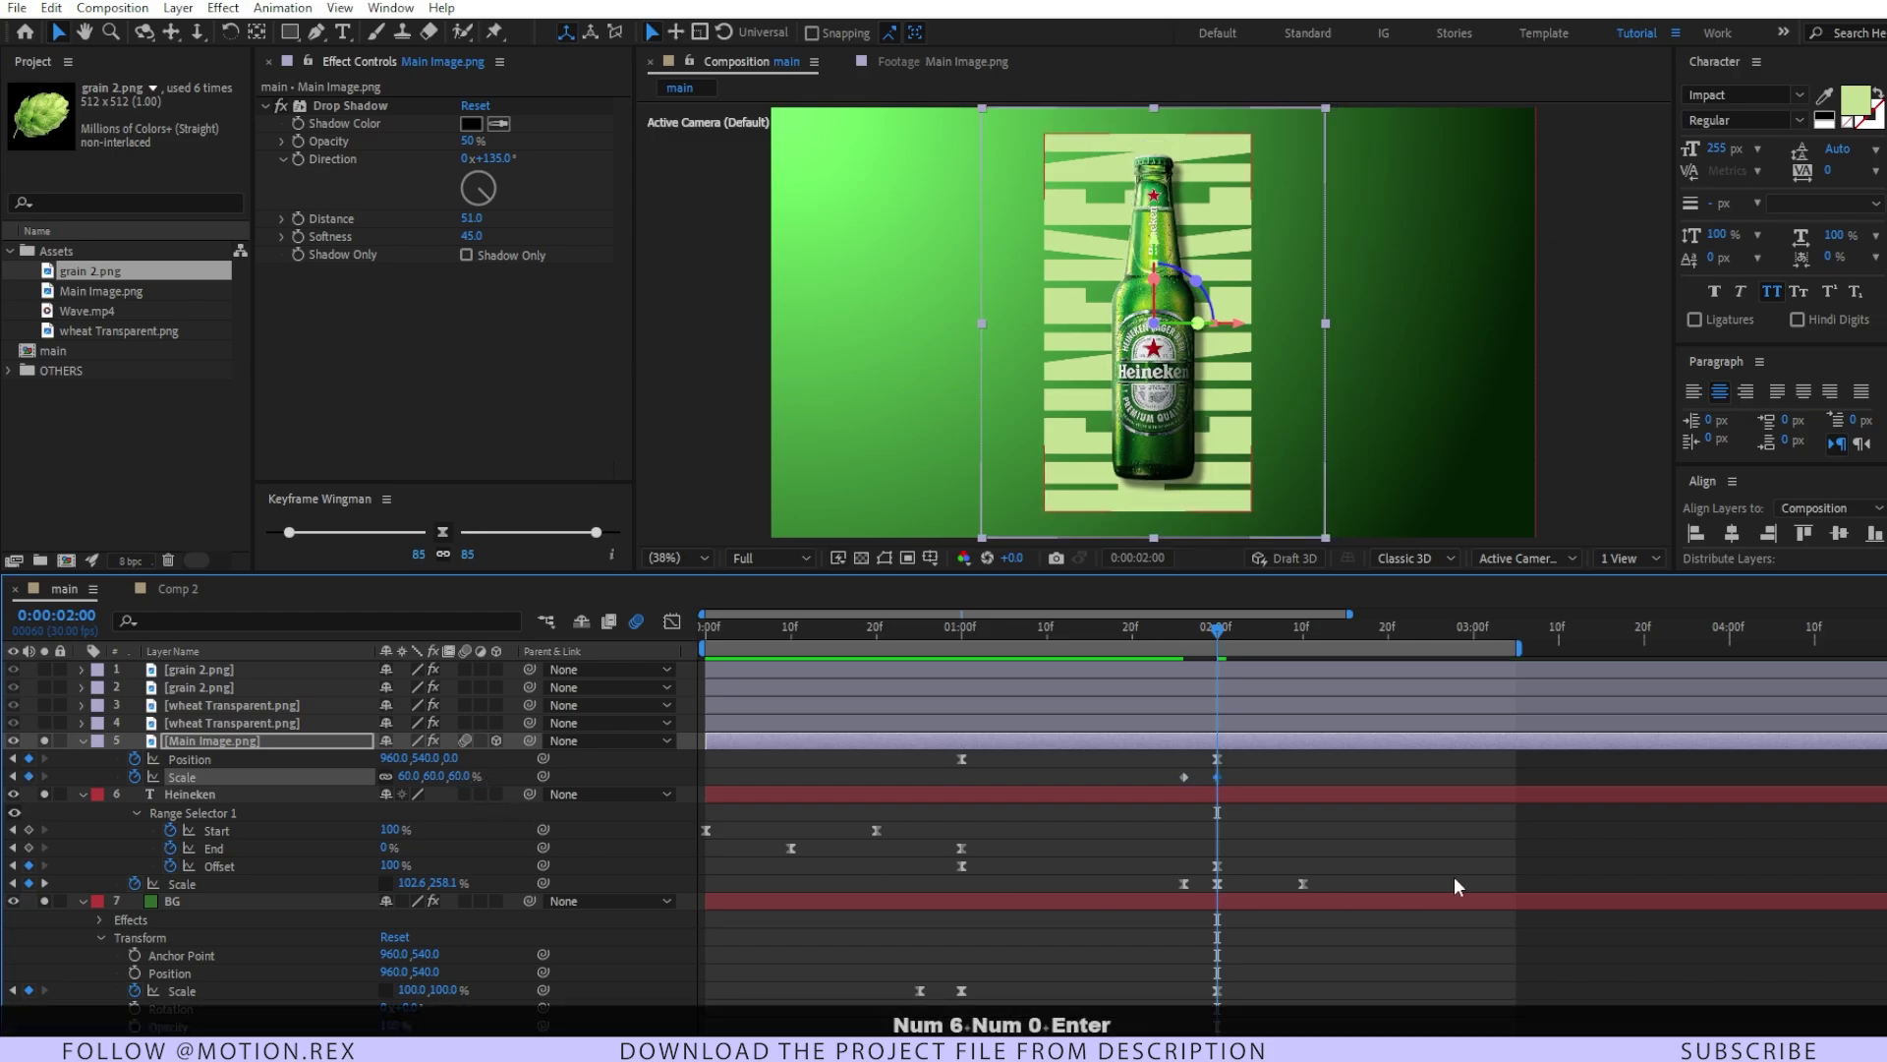
- Set the bottle layer's Scale back to 65% at 2:10 and preview the animation
{"action": "left_click_drag", "start_coordinate": [1218, 630], "coordinate": [1302, 665]}
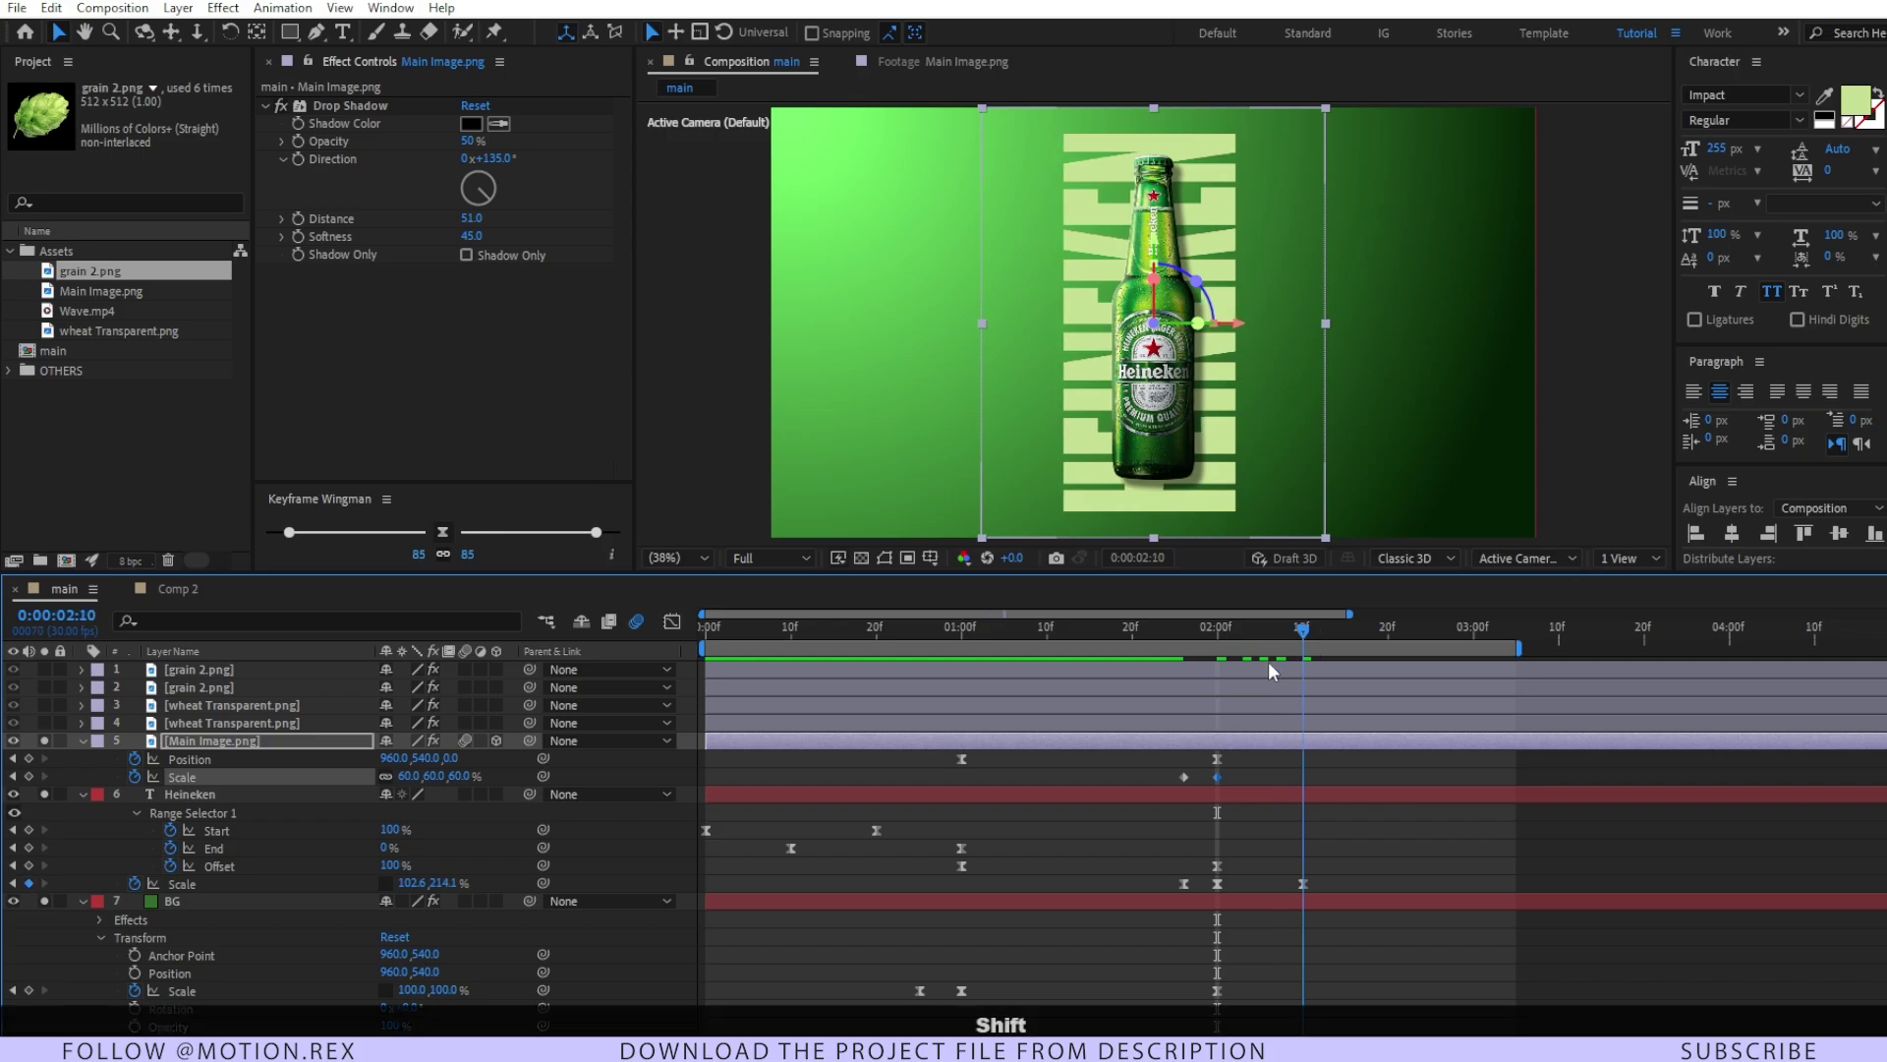
{"action": "left_click", "coordinate": [460, 777]}
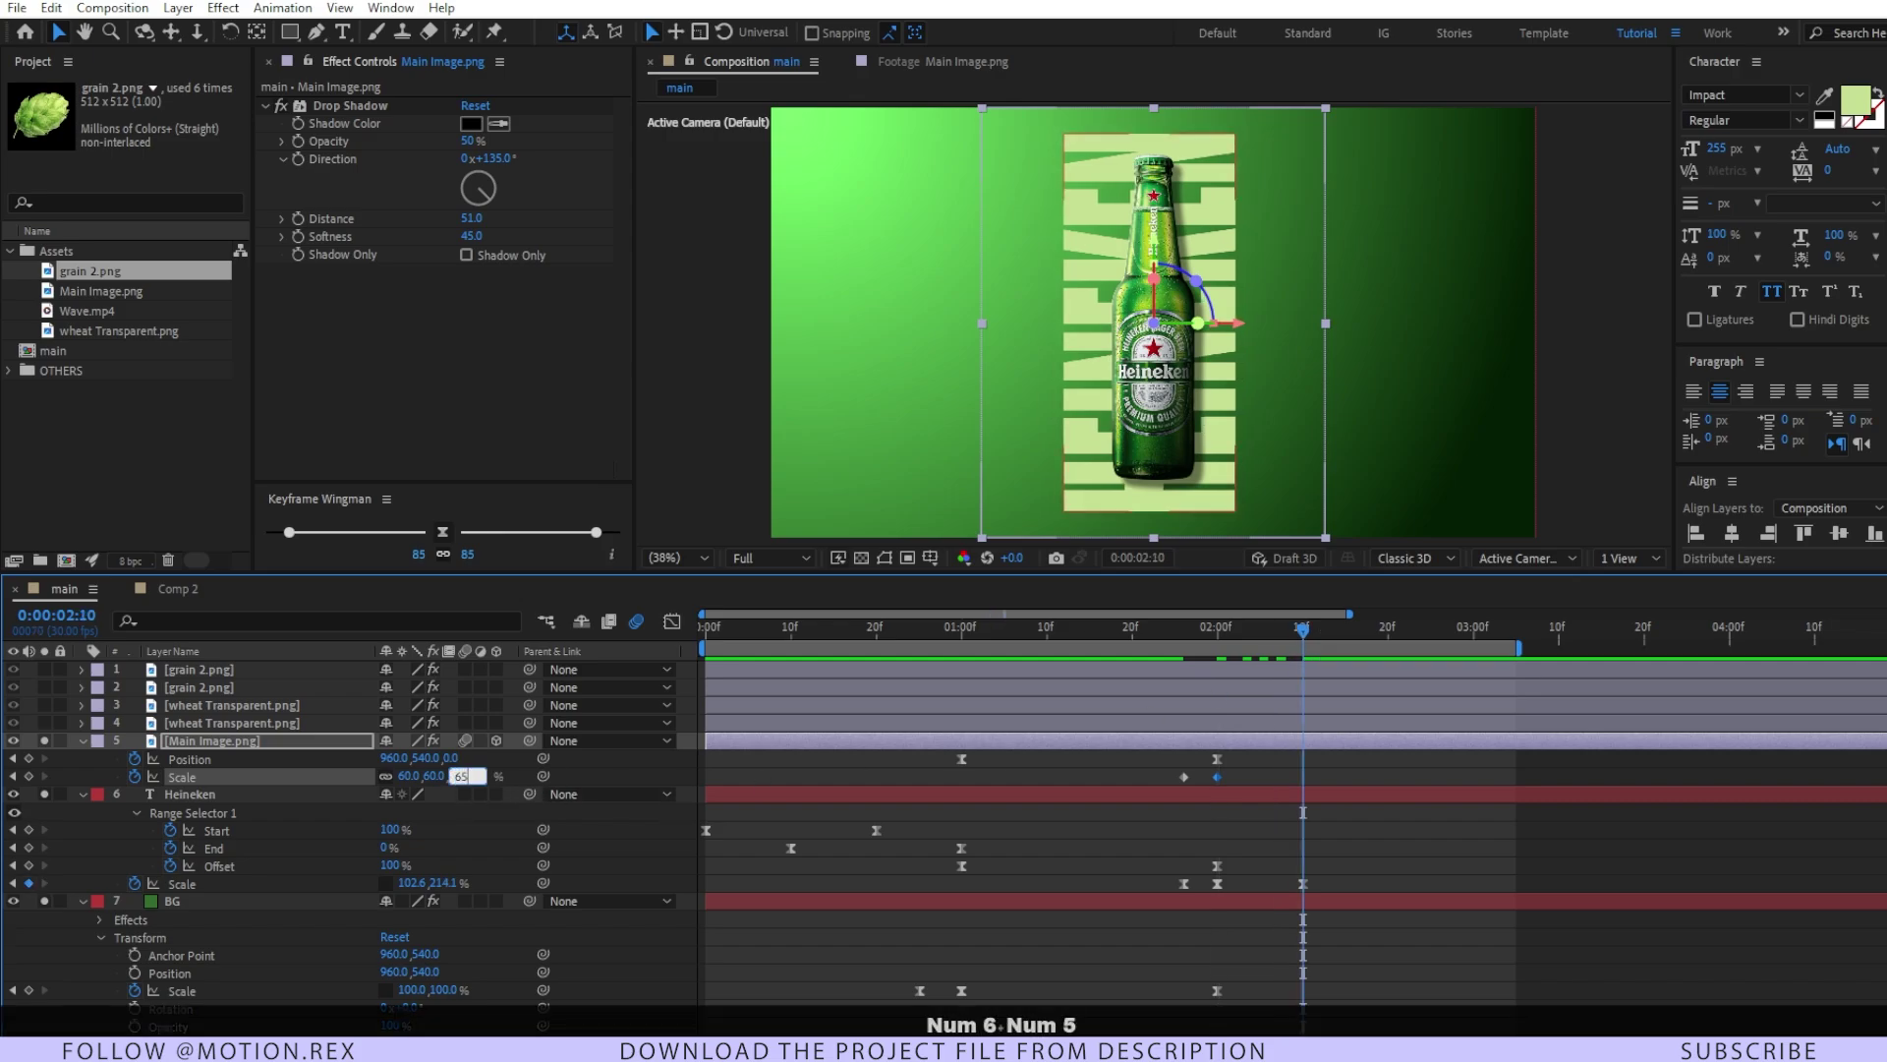
{"action": "key", "text": "Return"}
{"action": "key", "text": "space"}
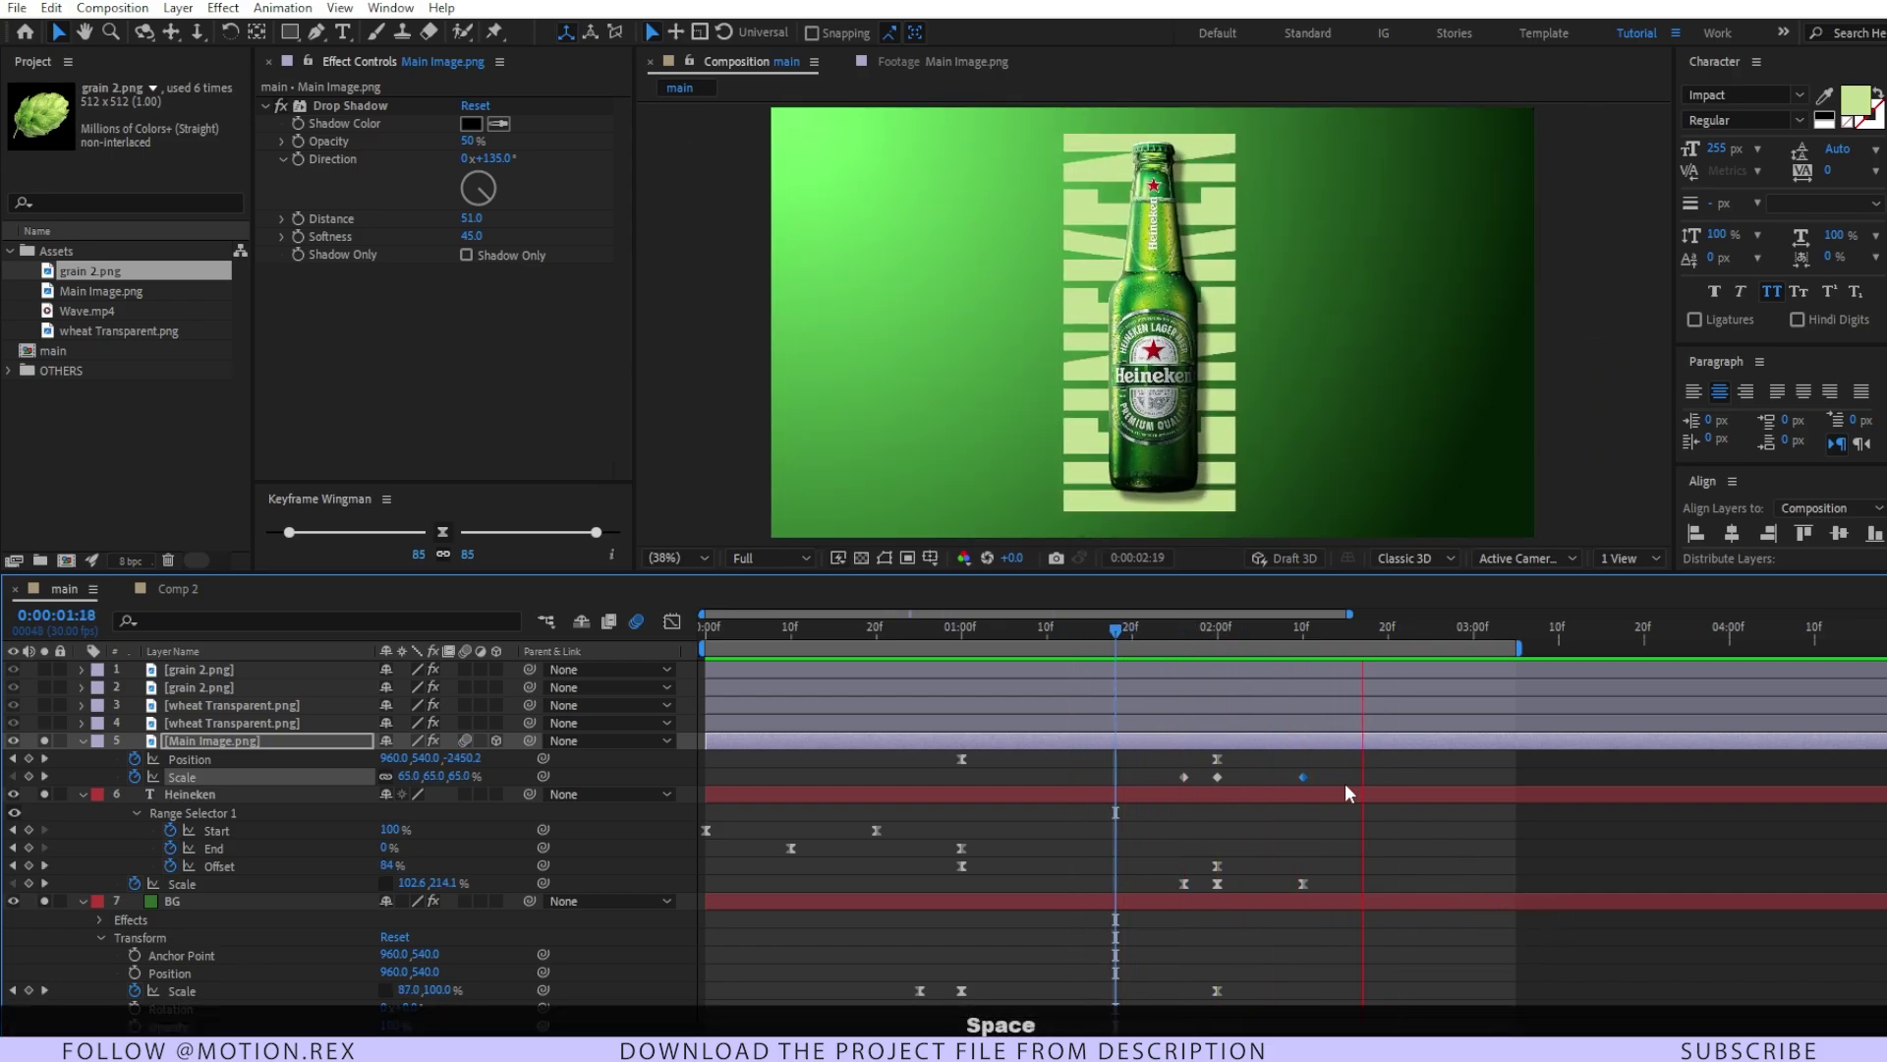
- Ease the bottle layer's Scale keyframes at 85/85 and preview the section from about 1:19 to 2:20
{"action": "left_click_drag", "start_coordinate": [1339, 775], "coordinate": [1145, 799]}
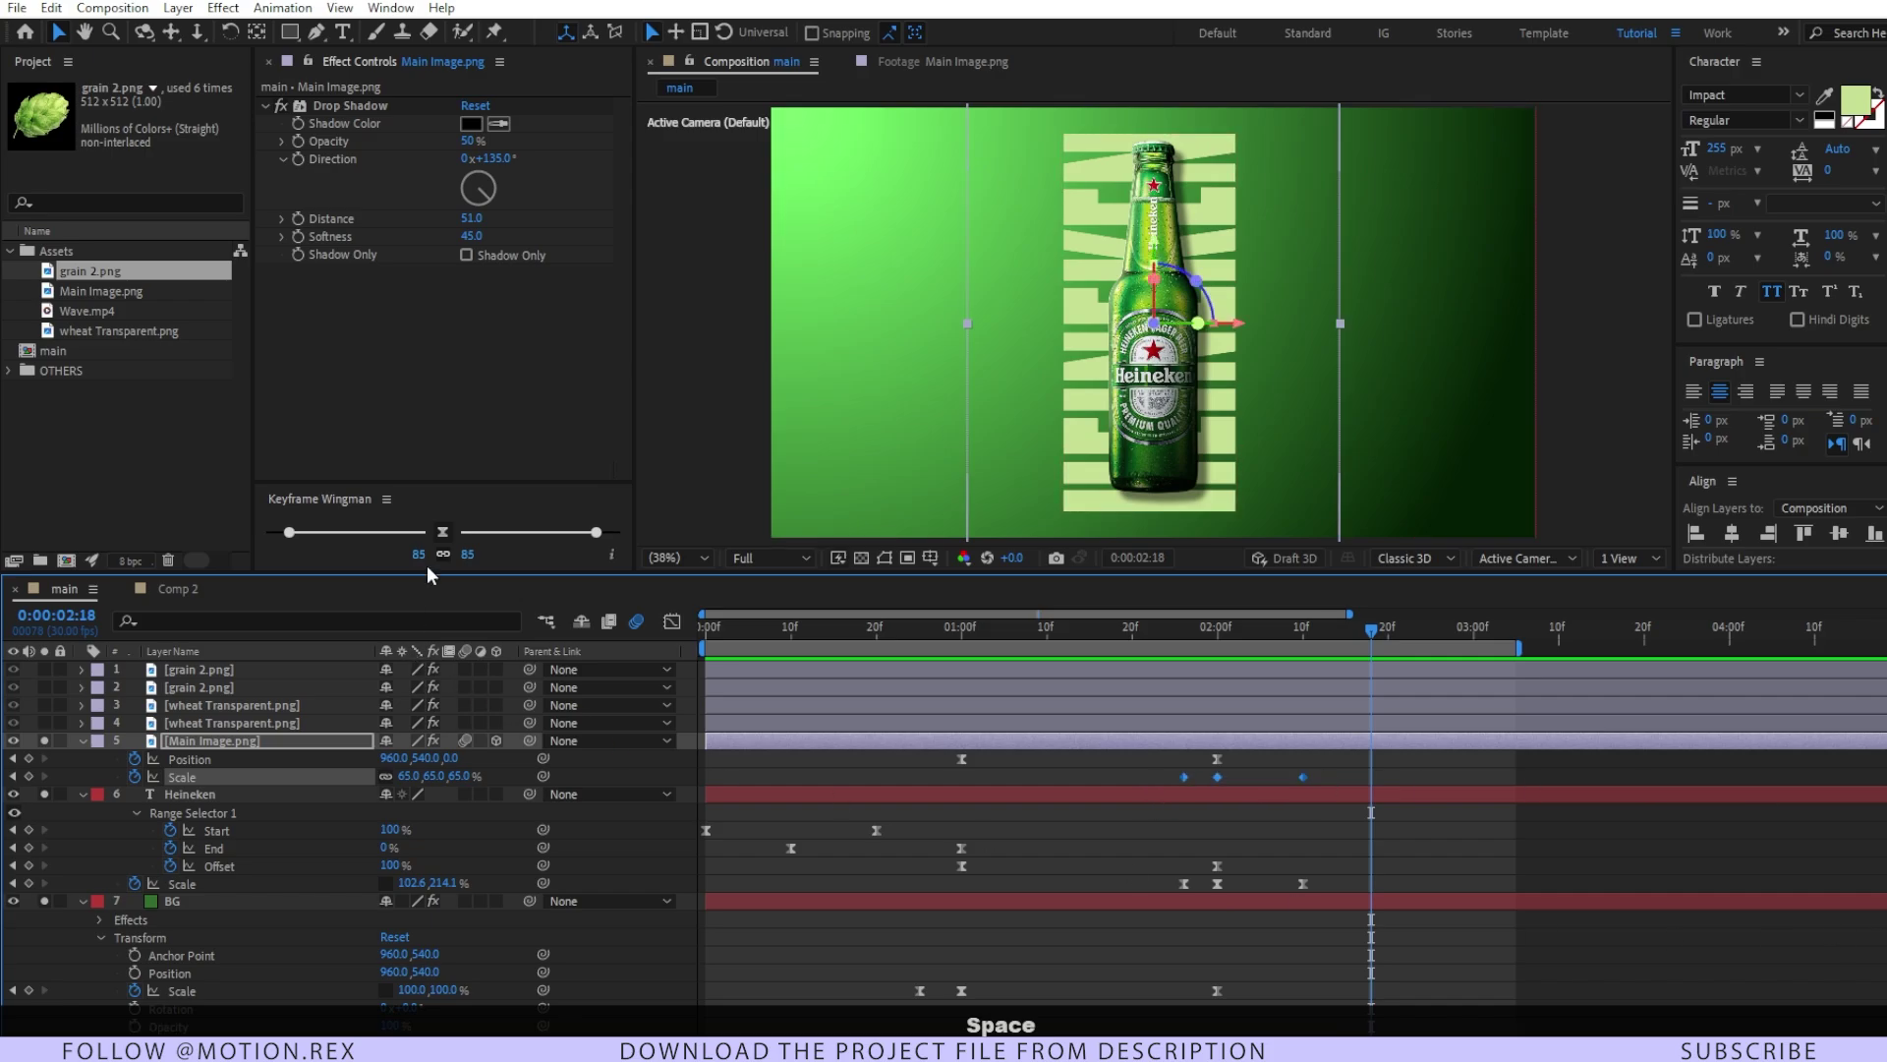
{"action": "left_click", "coordinate": [443, 532]}
{"action": "left_click_drag", "start_coordinate": [1187, 632], "coordinate": [1389, 657]}
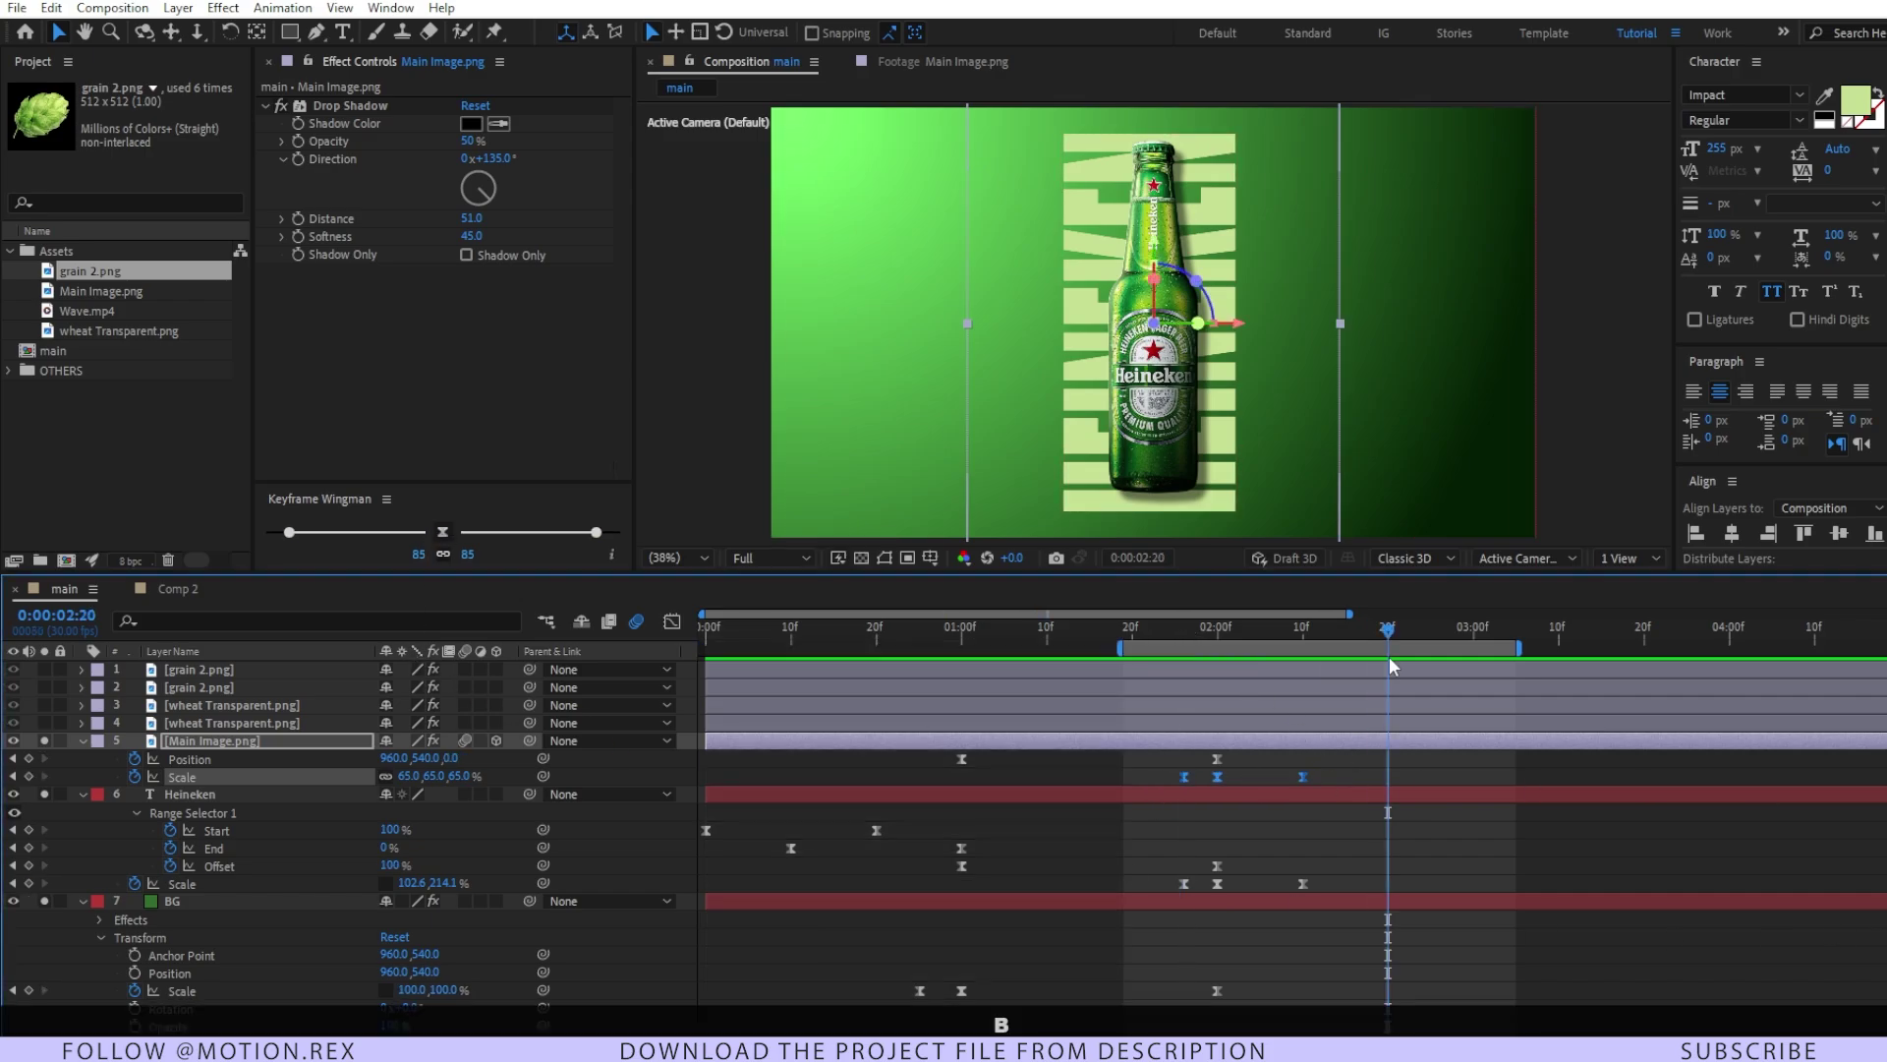
{"action": "key", "text": "n"}
{"action": "key", "text": "space"}
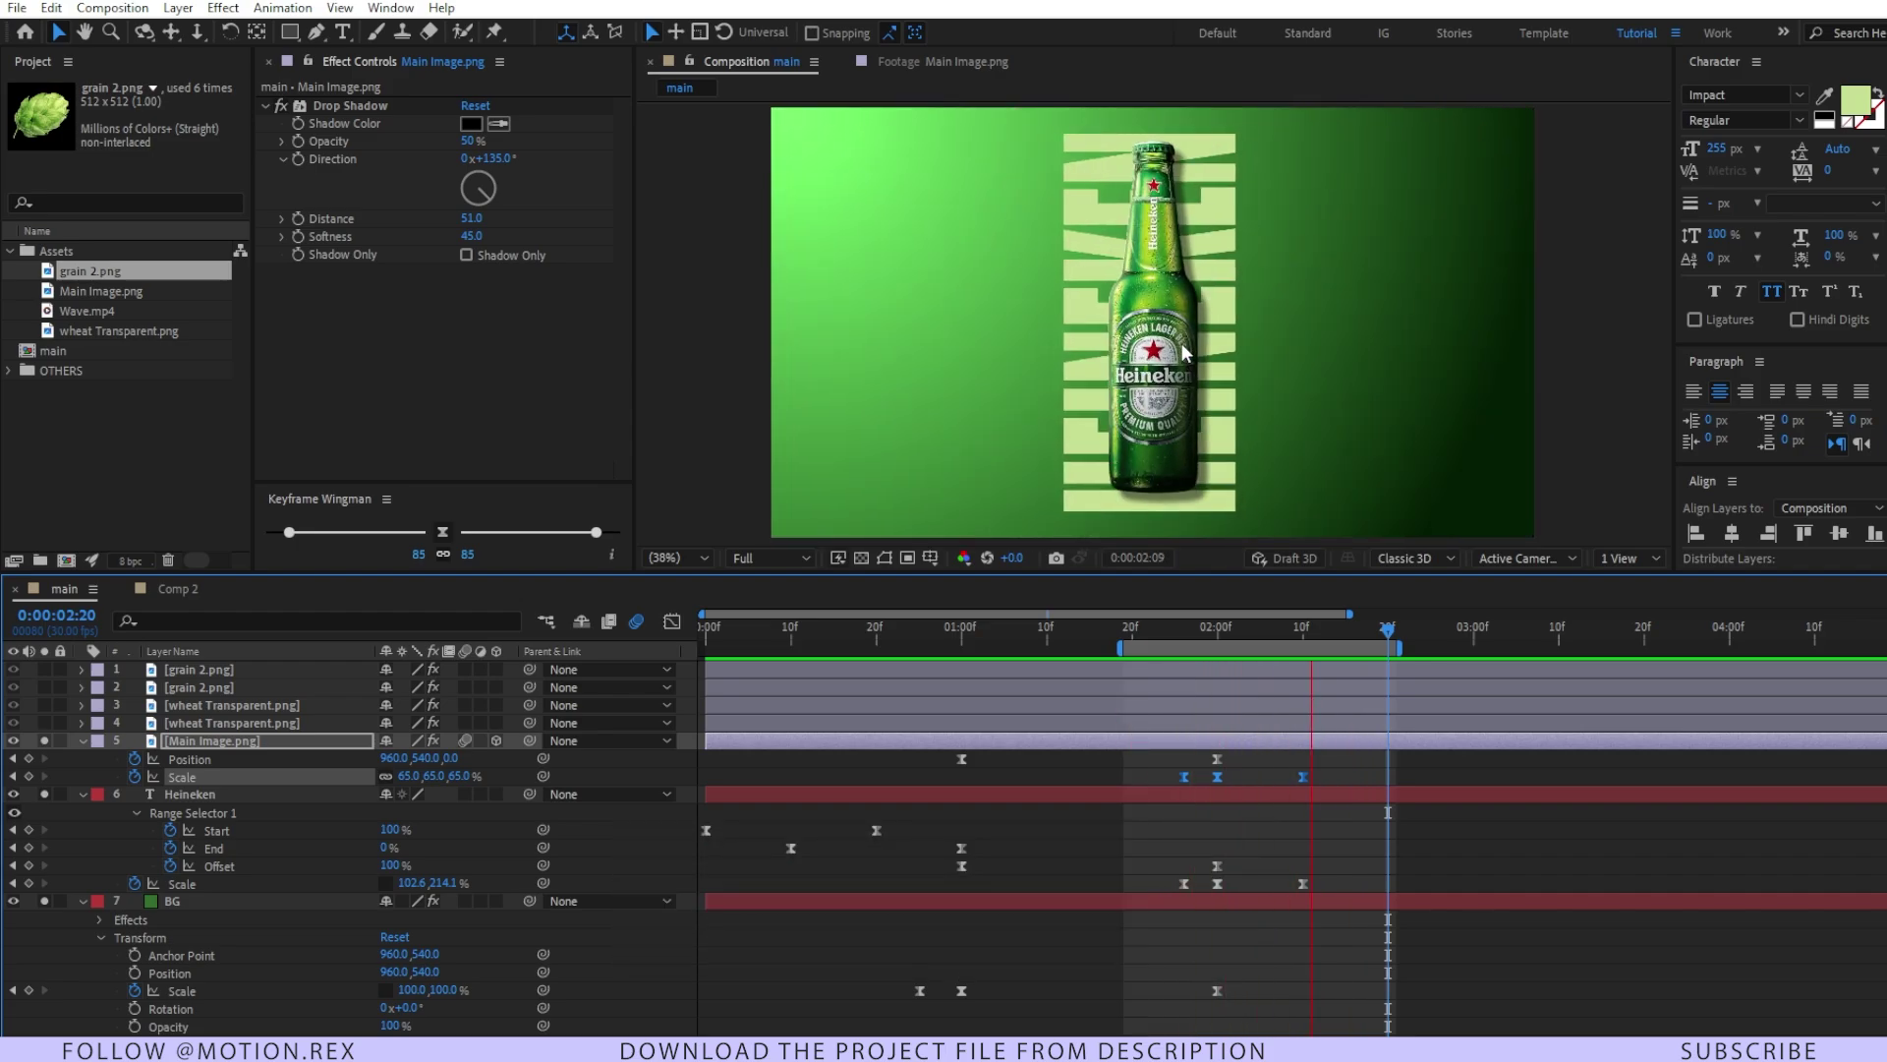
{"action": "key", "text": "space"}
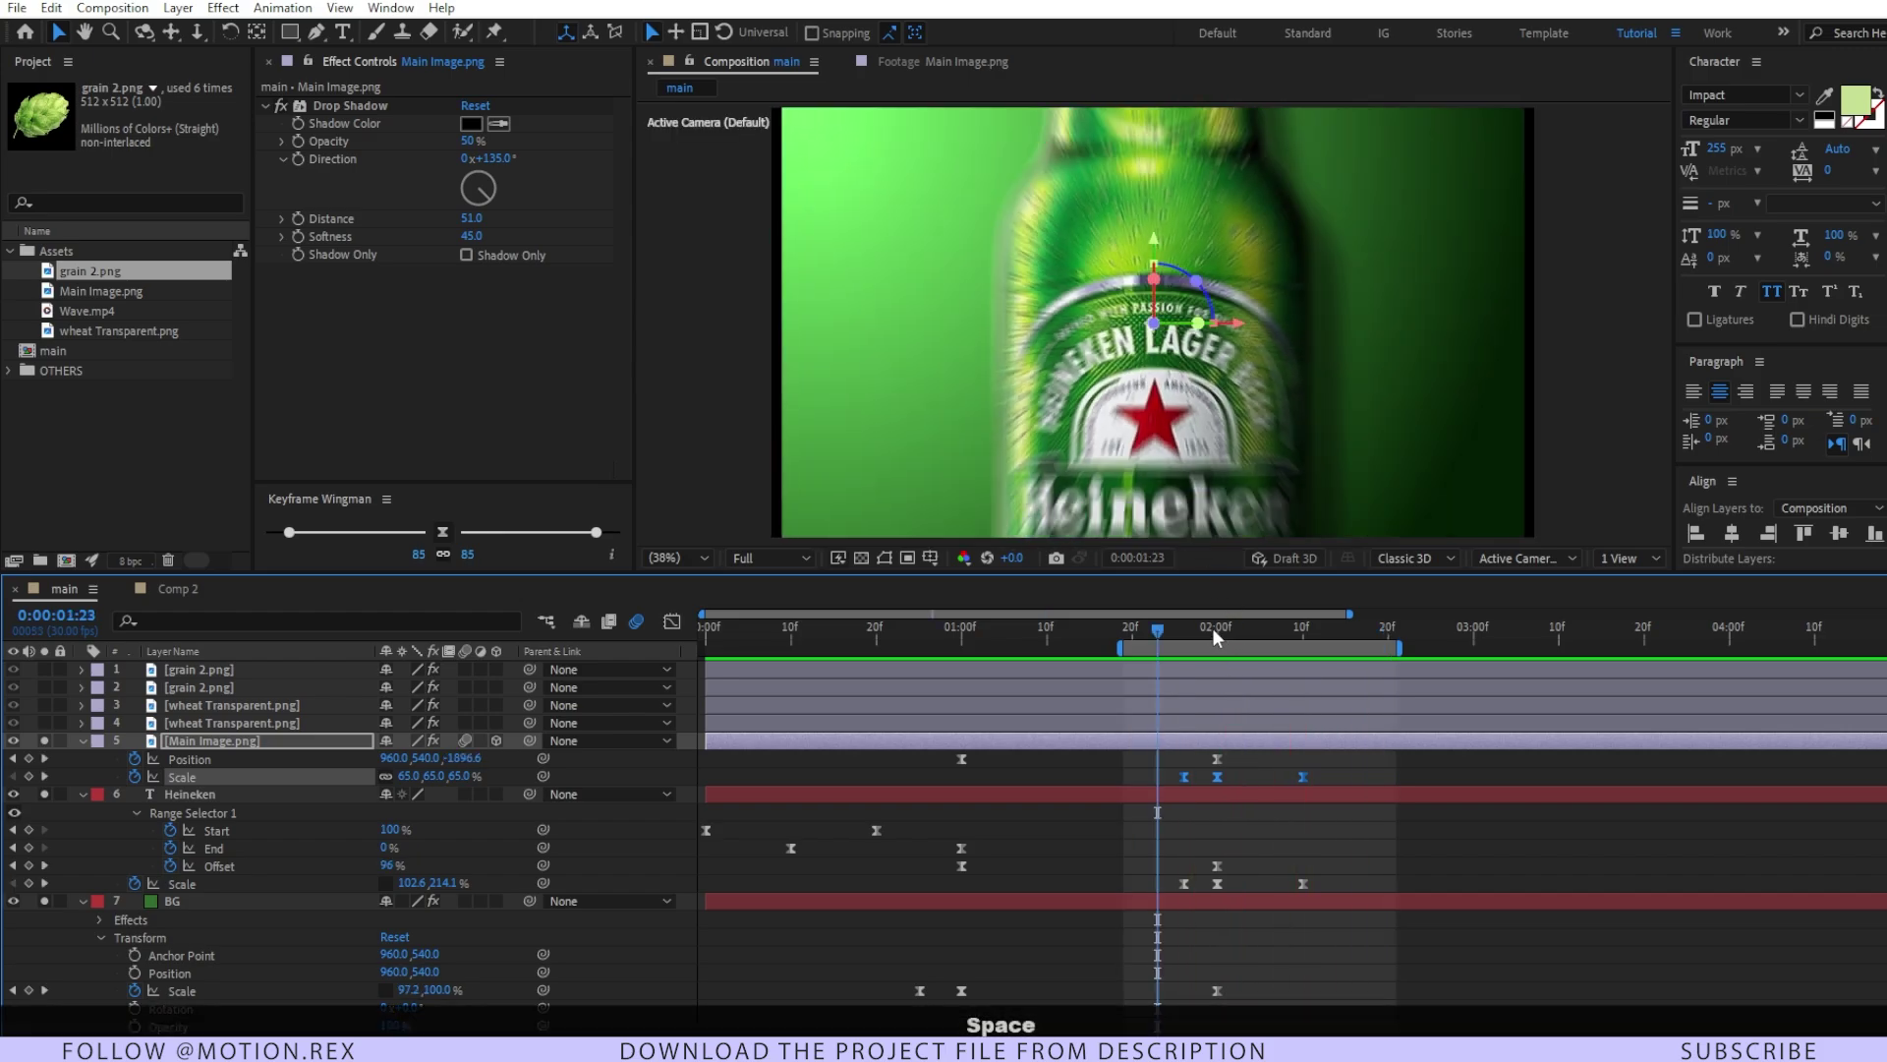
{"action": "key", "text": "b"}
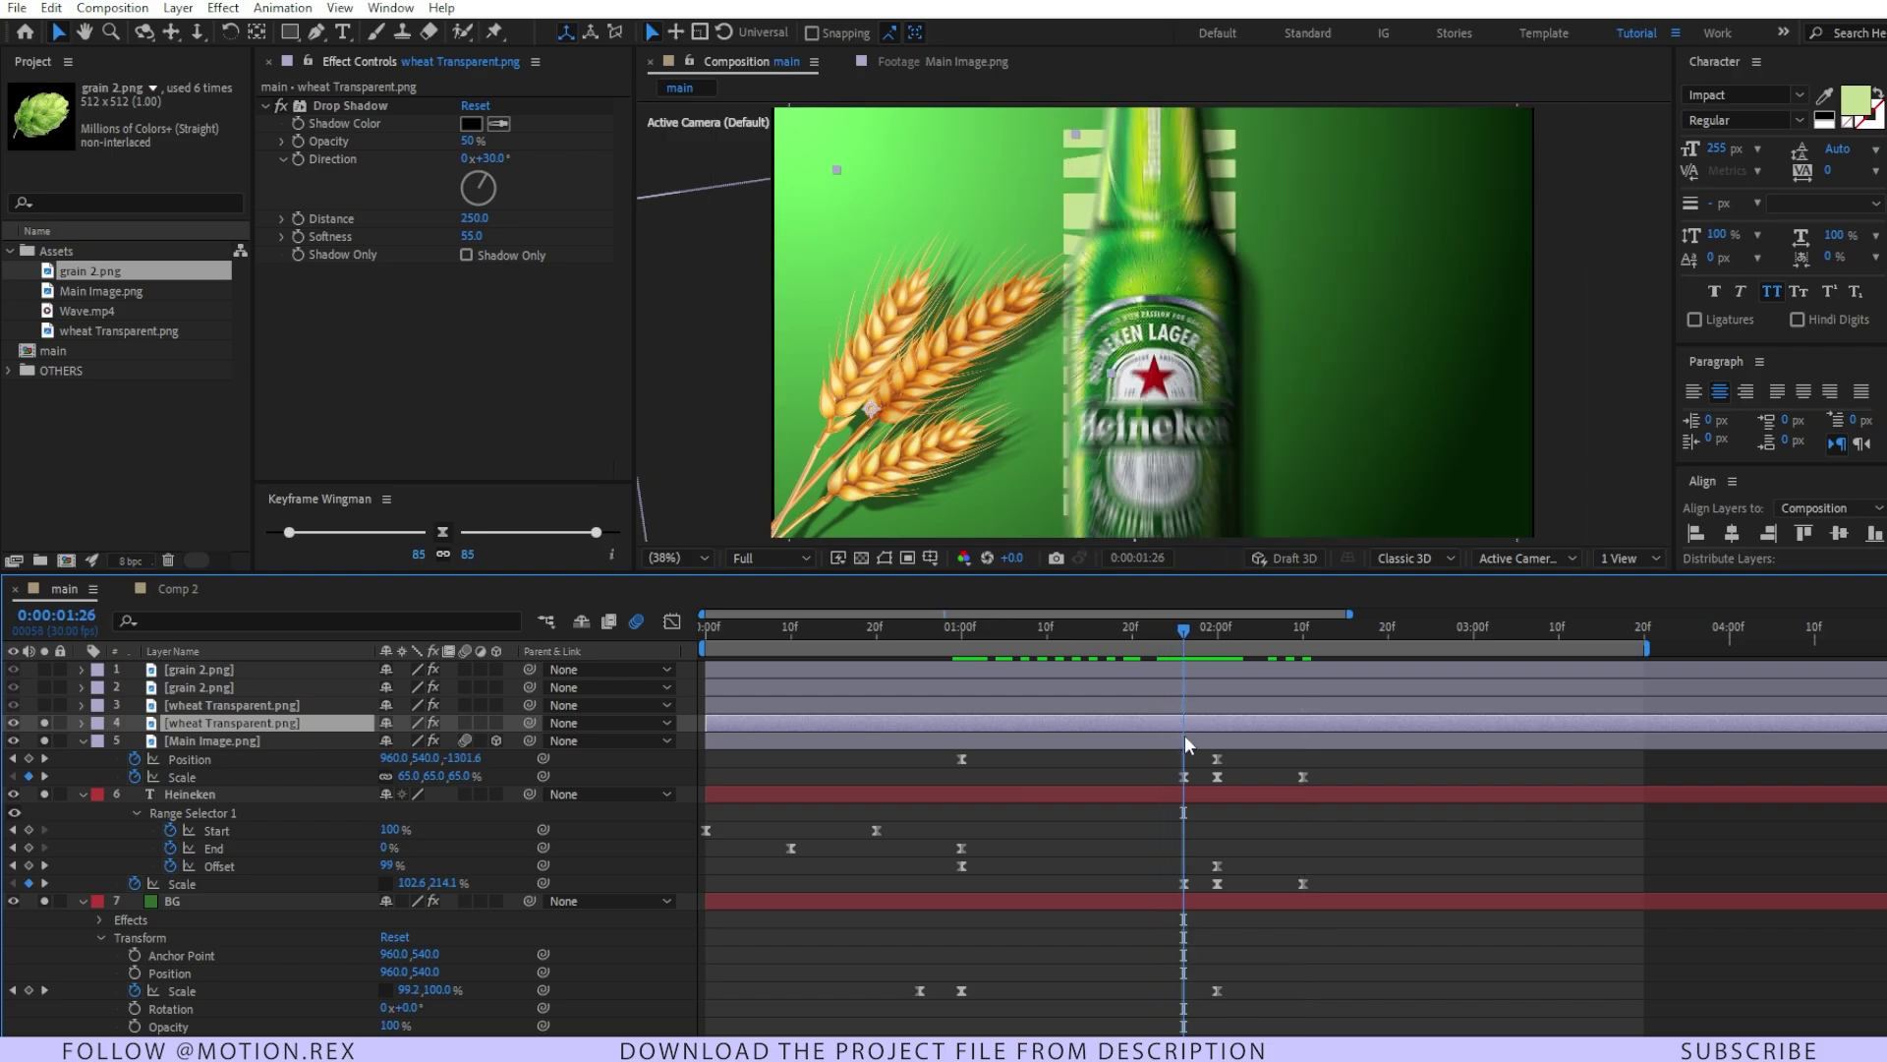
- Trim both wheat layers so they start at 1:26
{"action": "left_click", "coordinate": [1187, 705]}
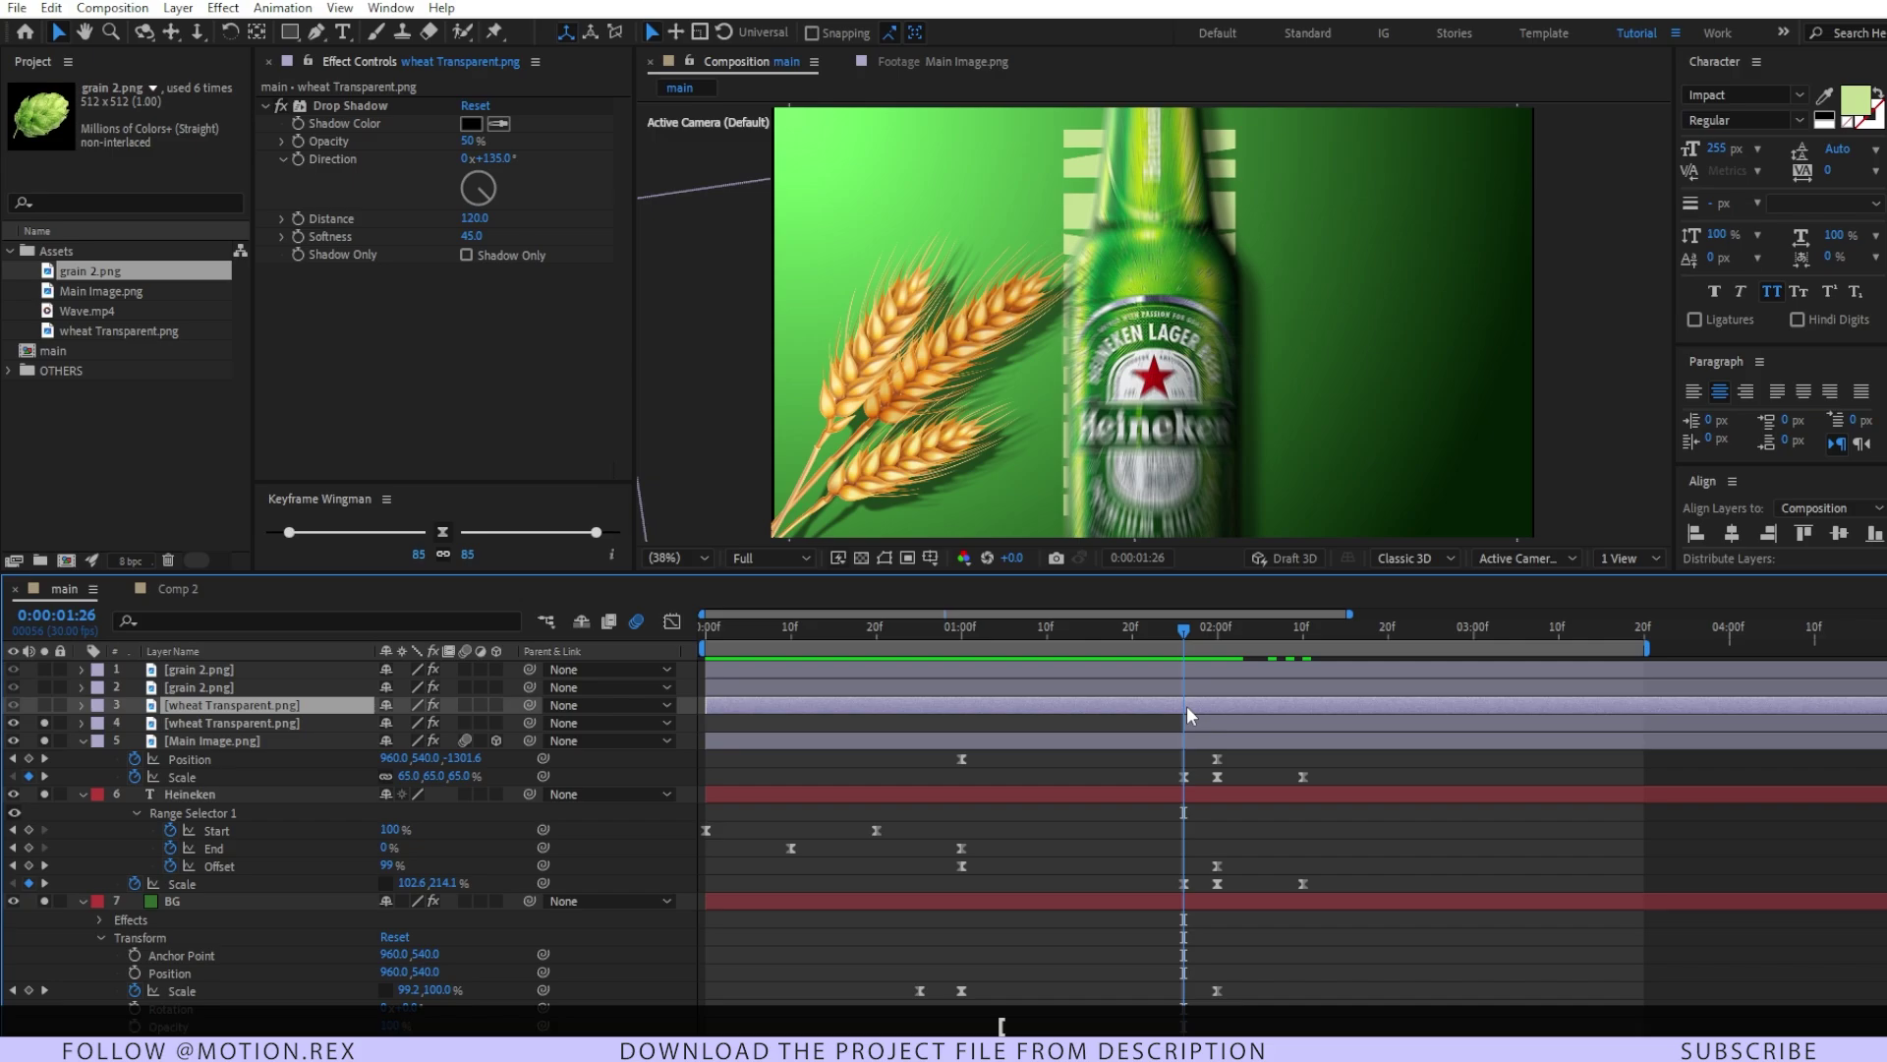
{"action": "key", "text": "alt+bracketleft"}
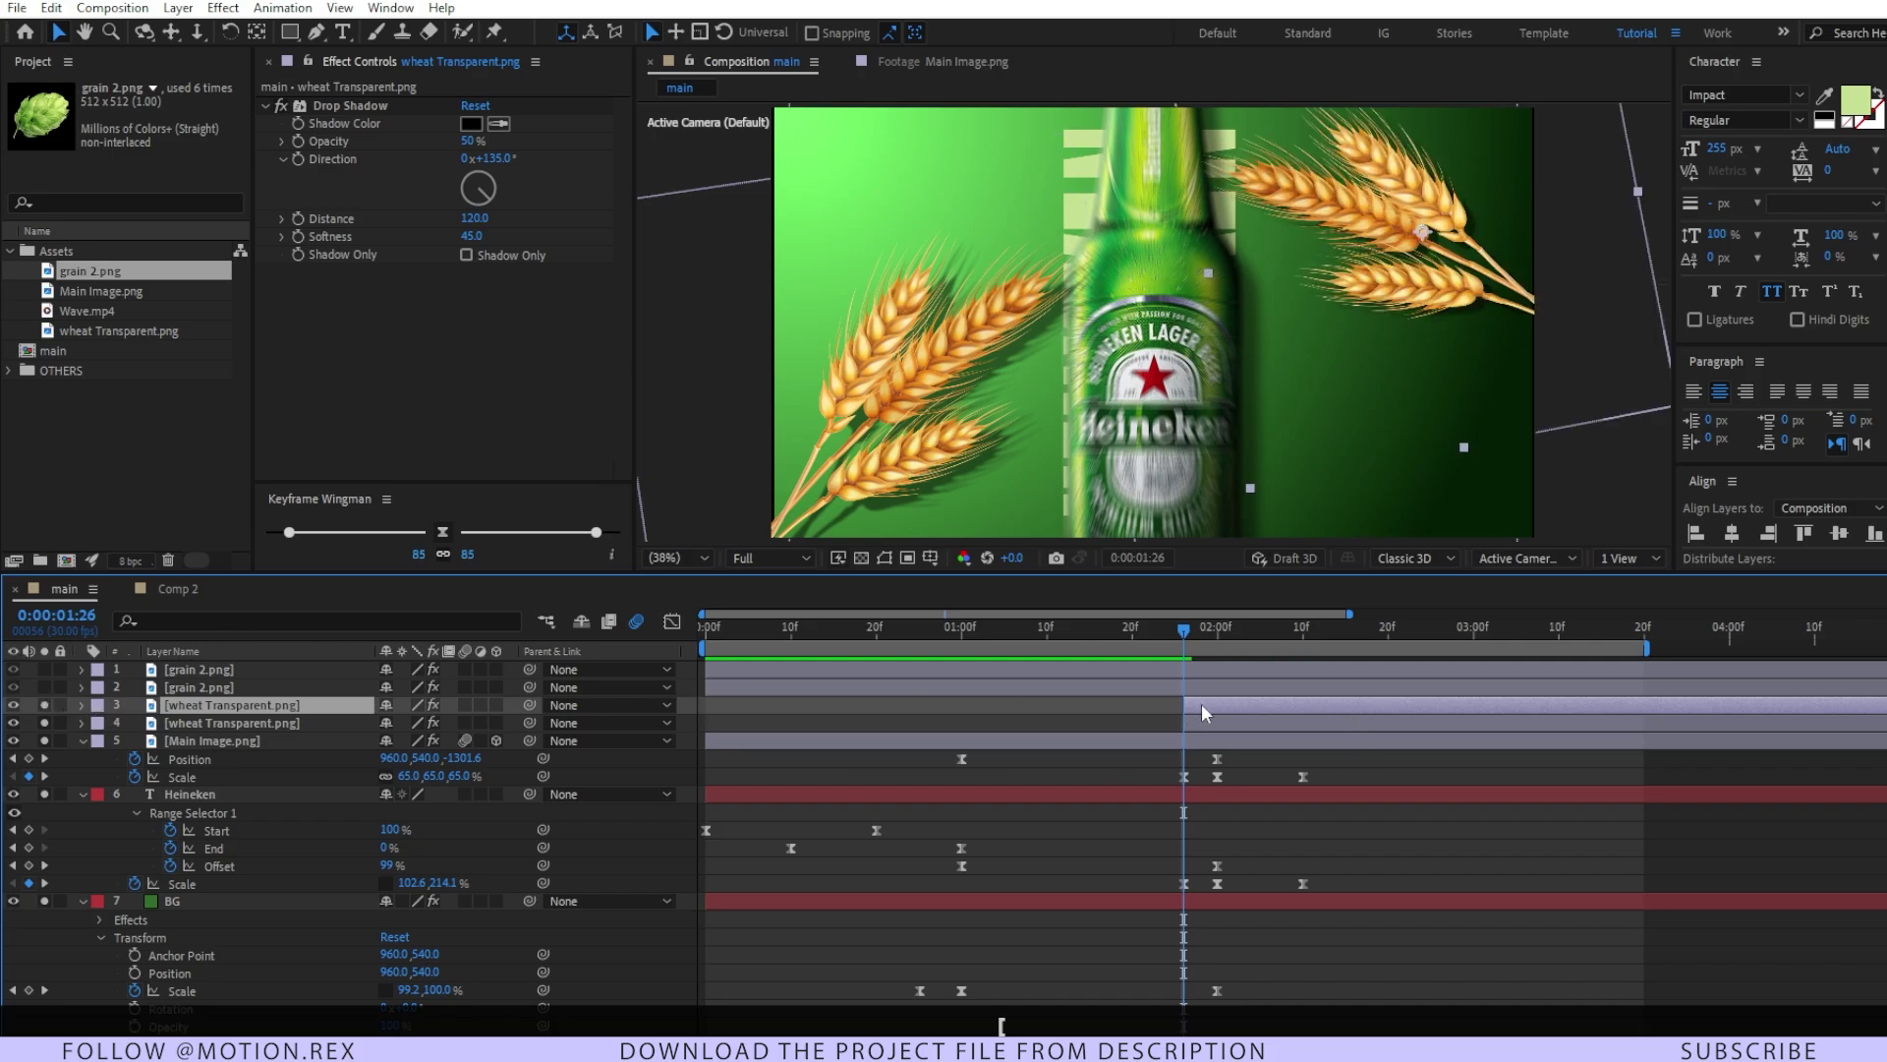
{"action": "key", "text": "ctrl+z"}
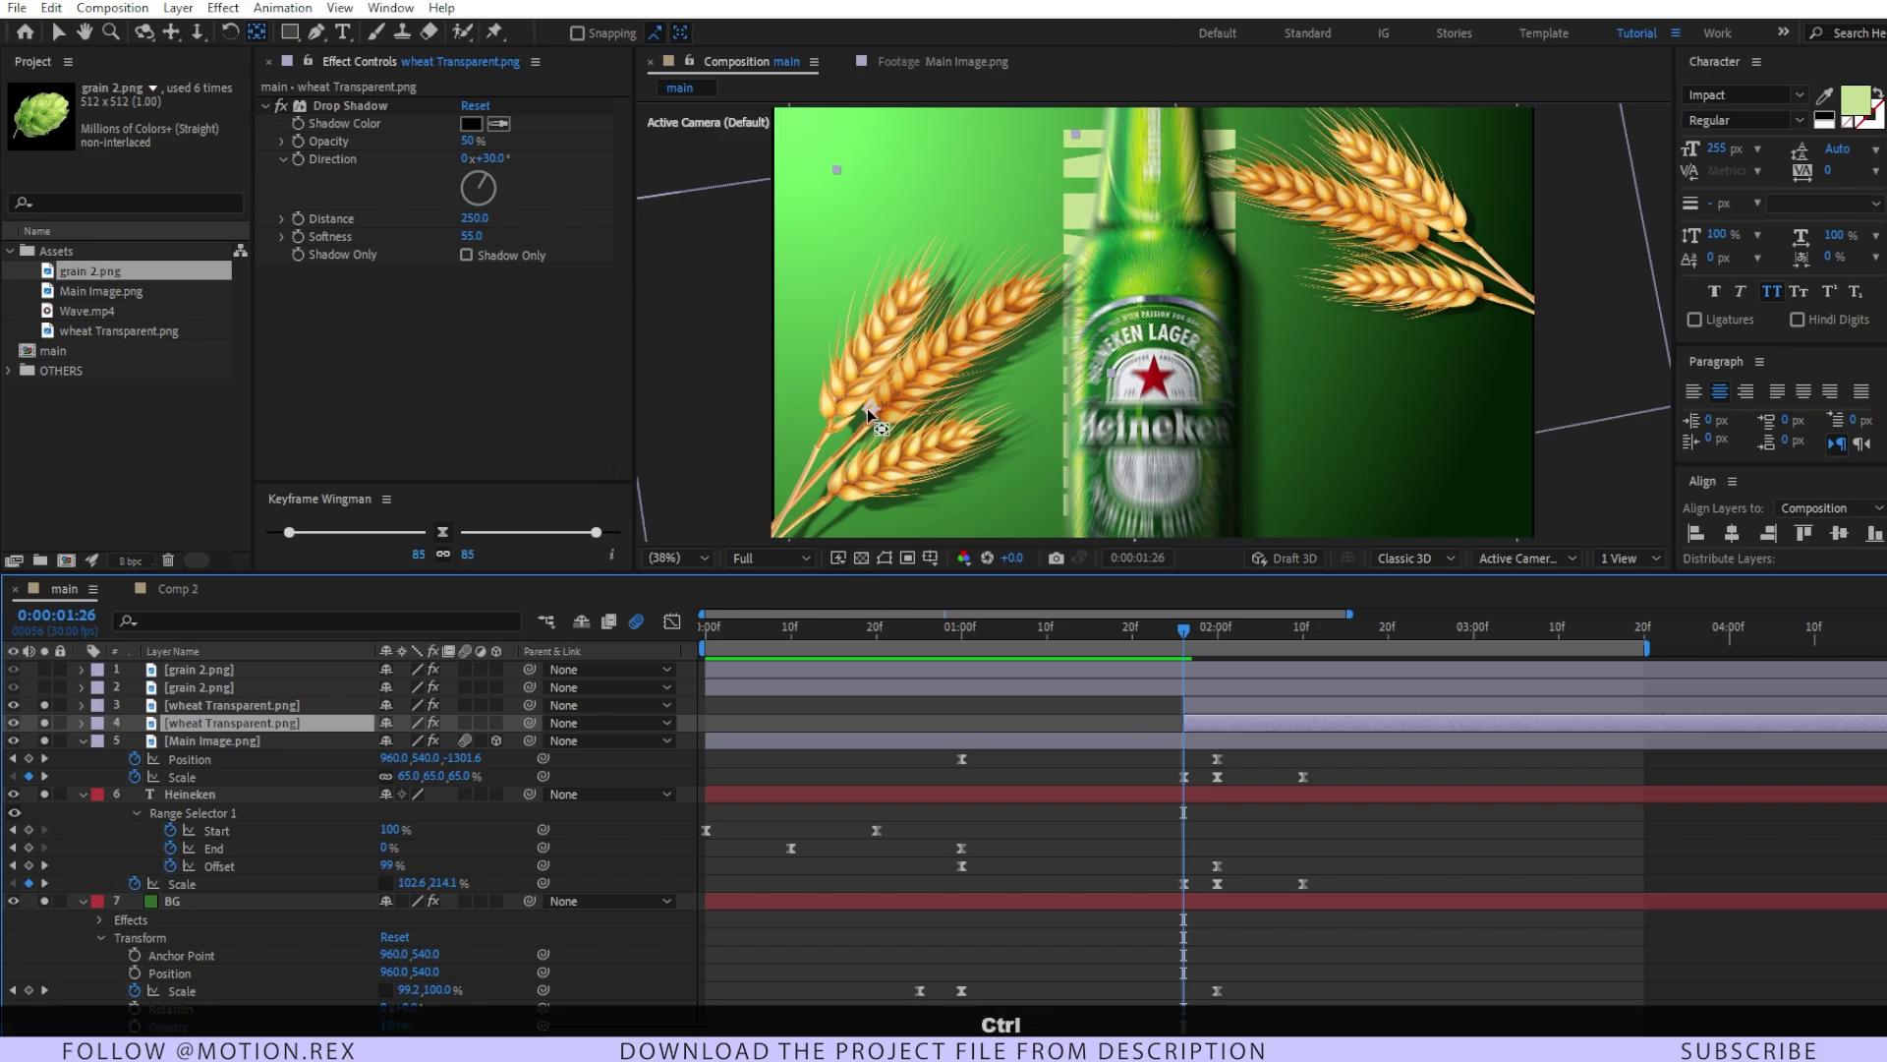
- Move each wheat layer's anchor point to the base of its stems
{"action": "left_click", "coordinate": [873, 418]}
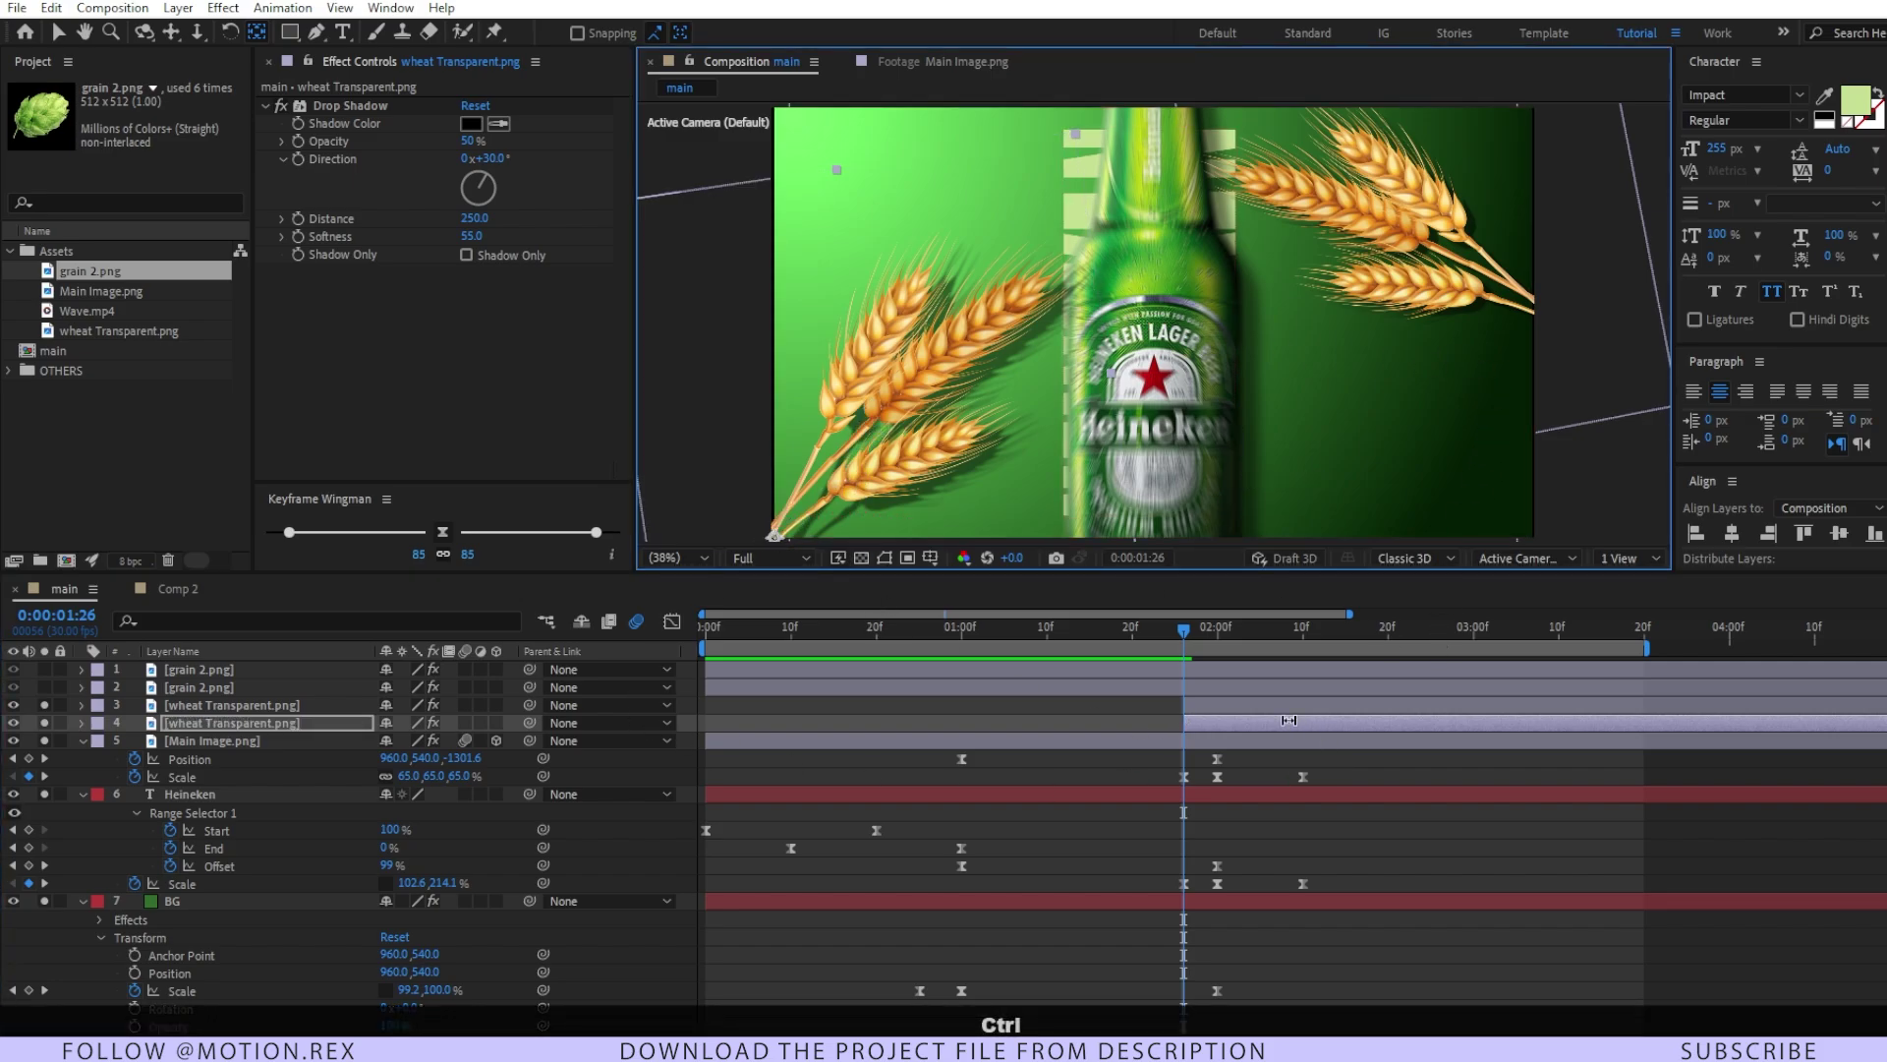
{"action": "key", "text": "ctrl+Up"}
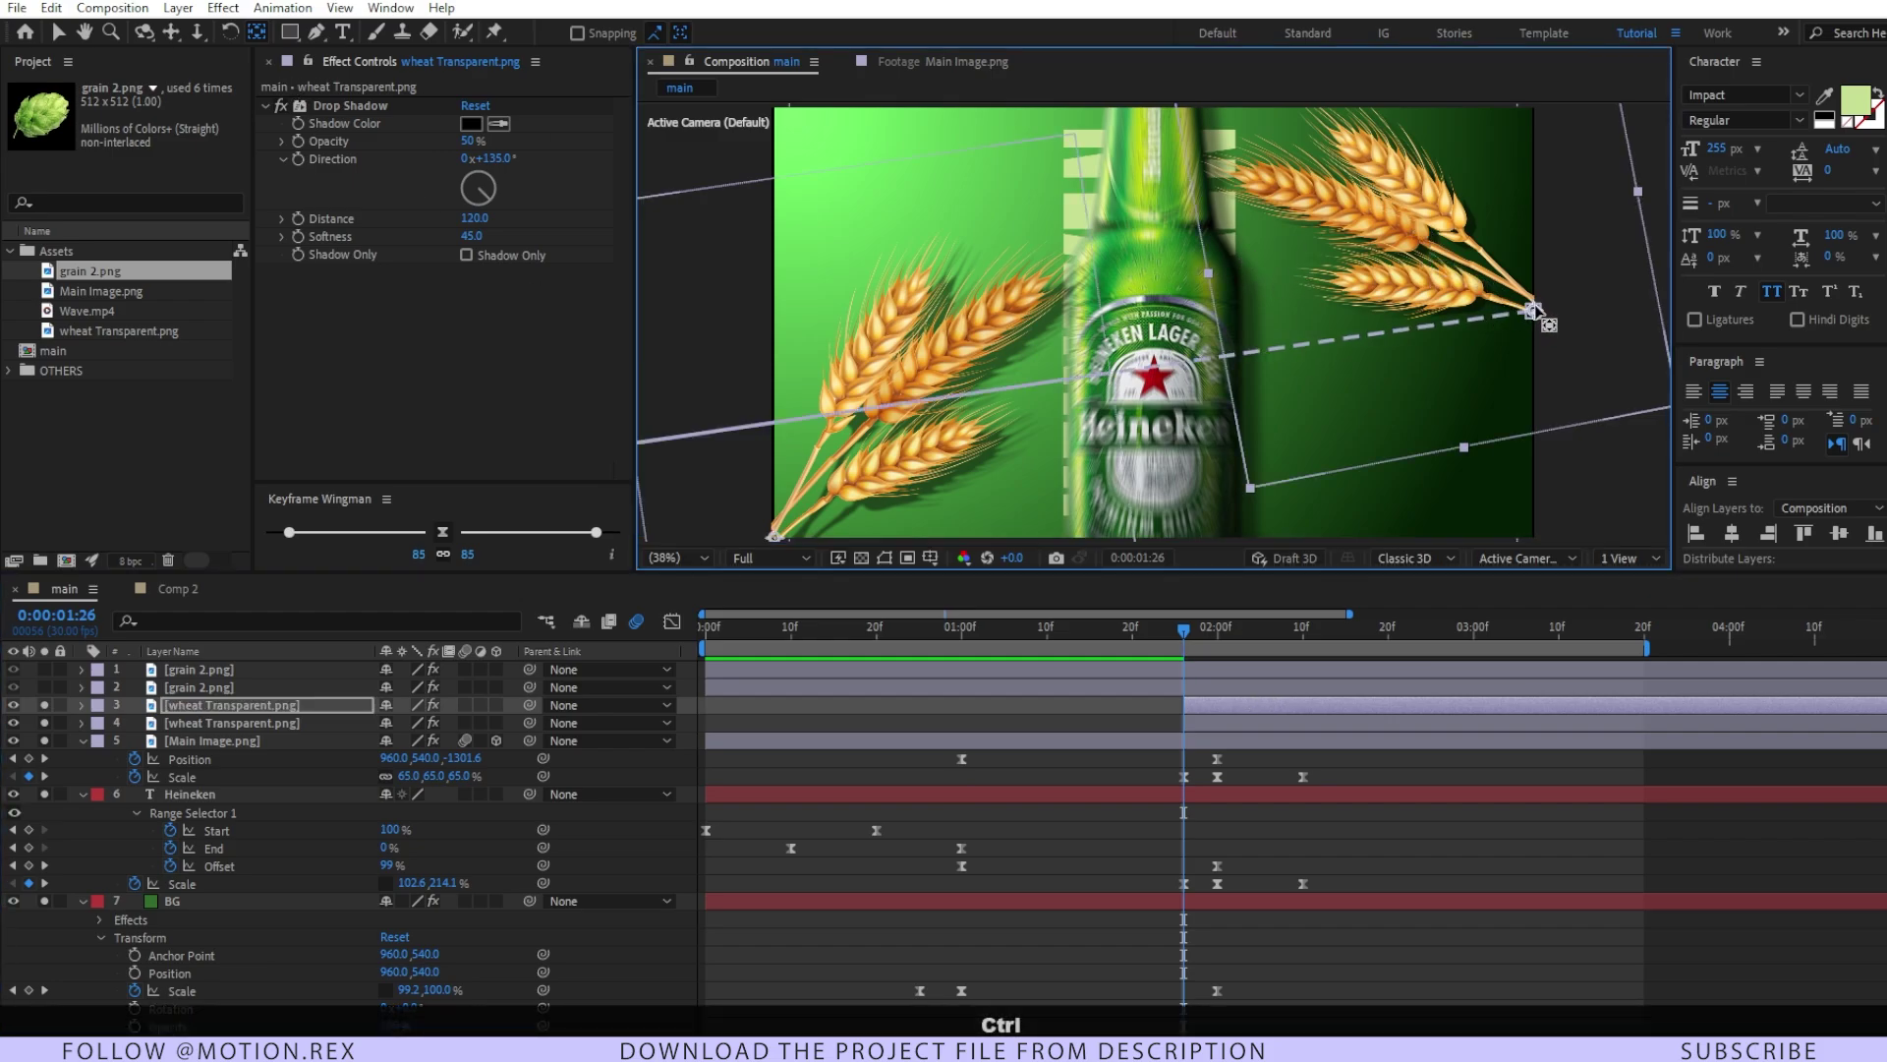
{"action": "key", "text": "ctrl+Down"}
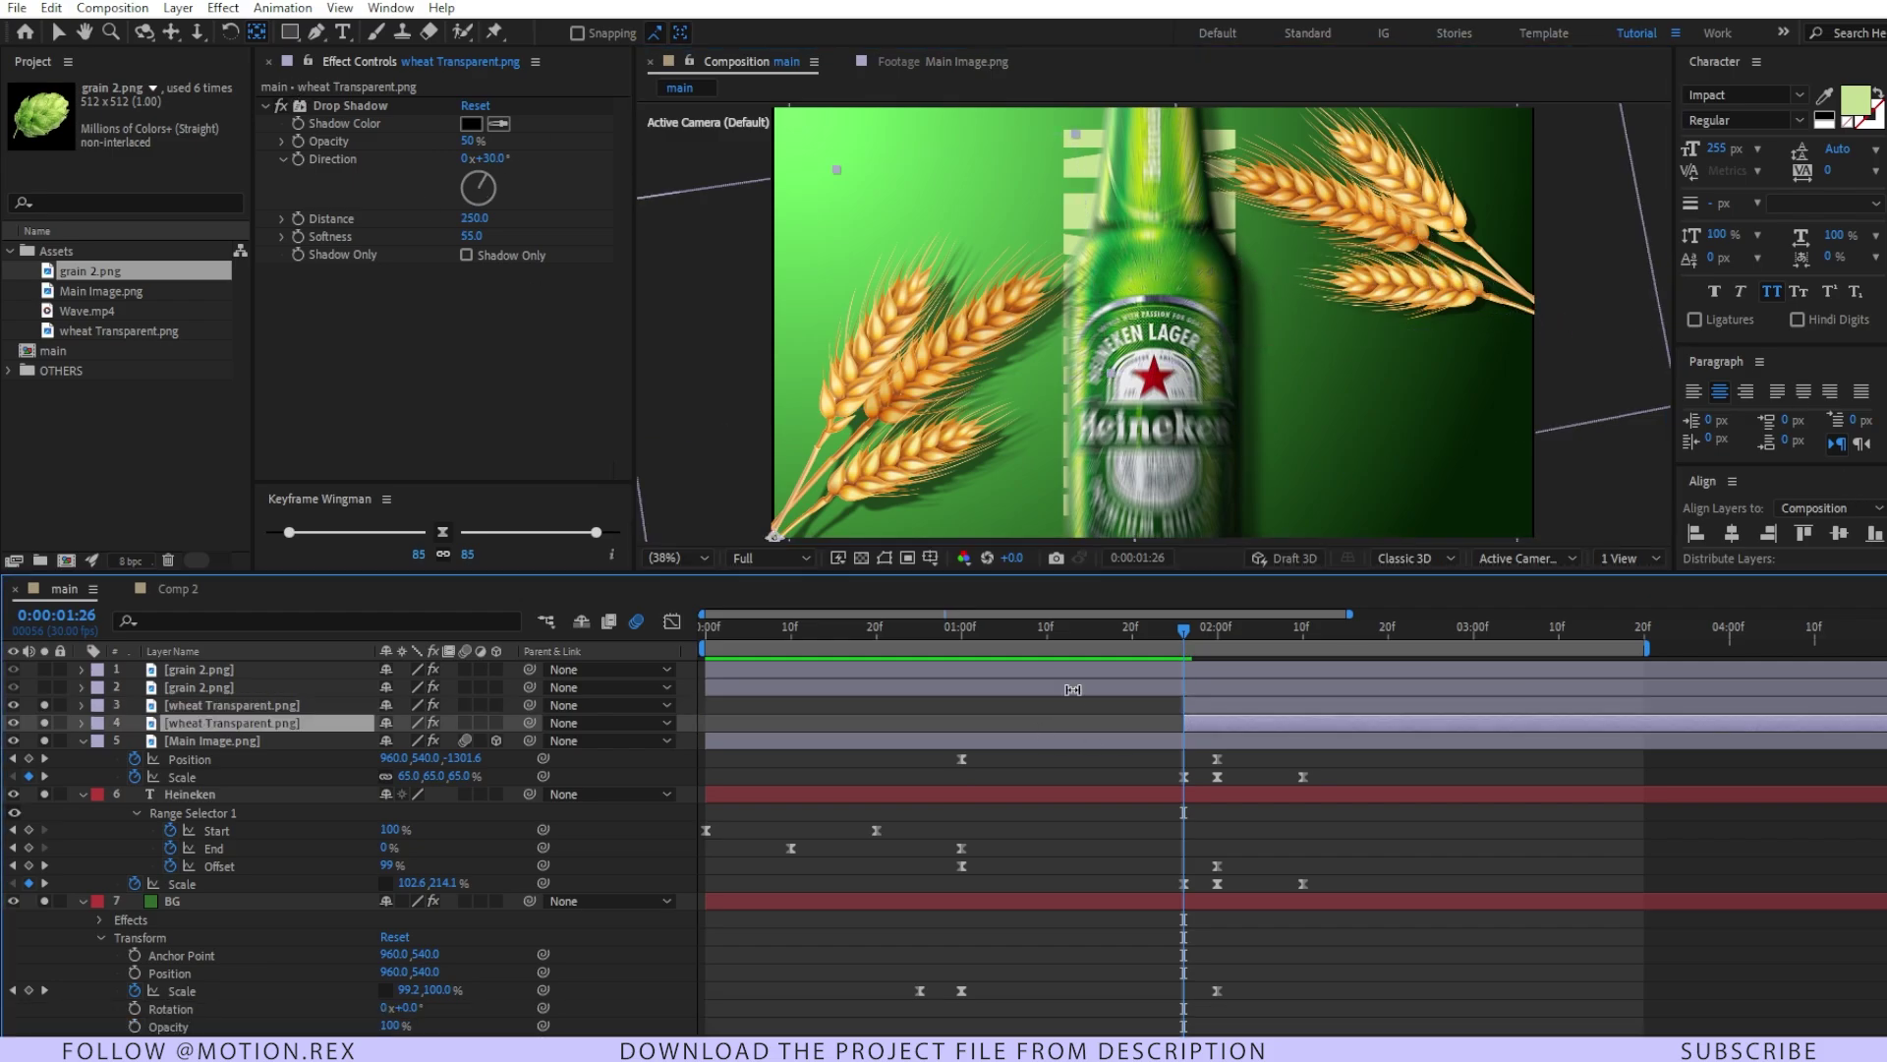
- Keyframe both wheat layers' Scale to grow from 0% at 1:26 to their existing size at 2:10
{"action": "left_click", "coordinate": [1206, 707], "text": "shift"}
{"action": "key", "text": "v"}
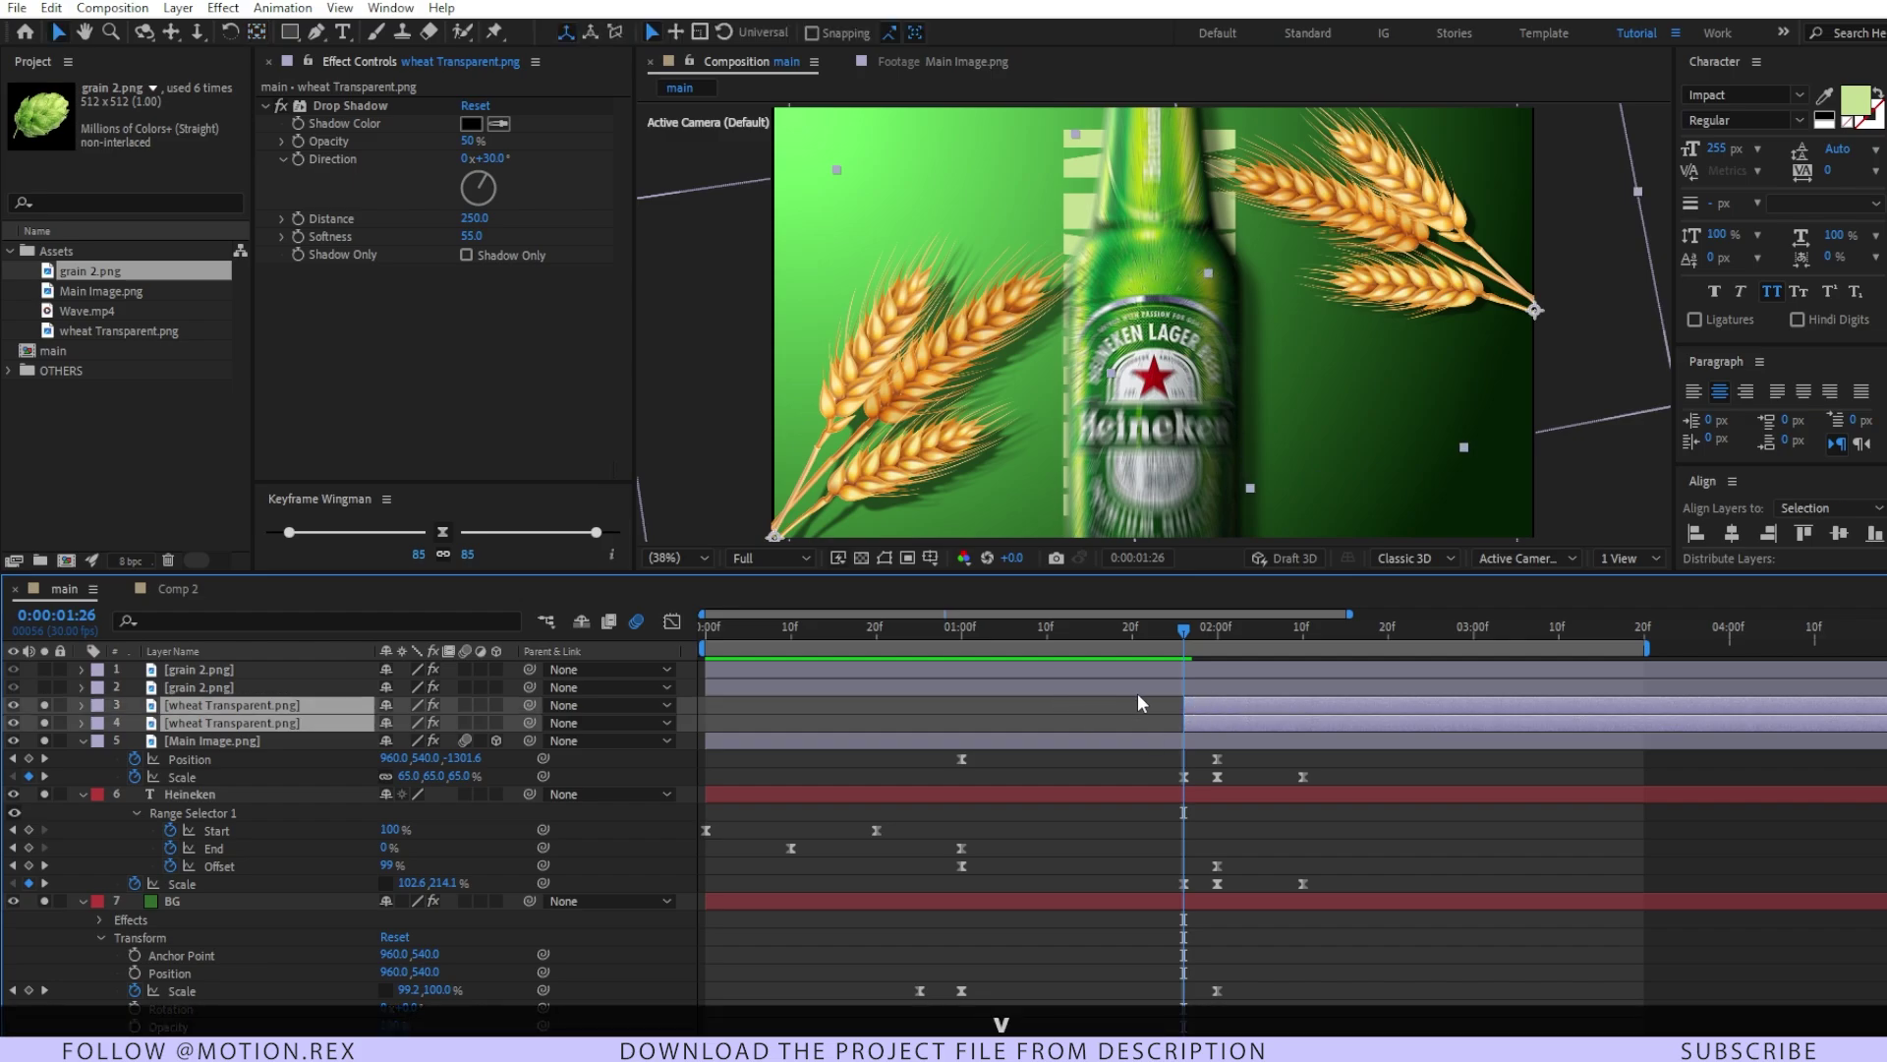
{"action": "key", "text": "alt+shift+s"}
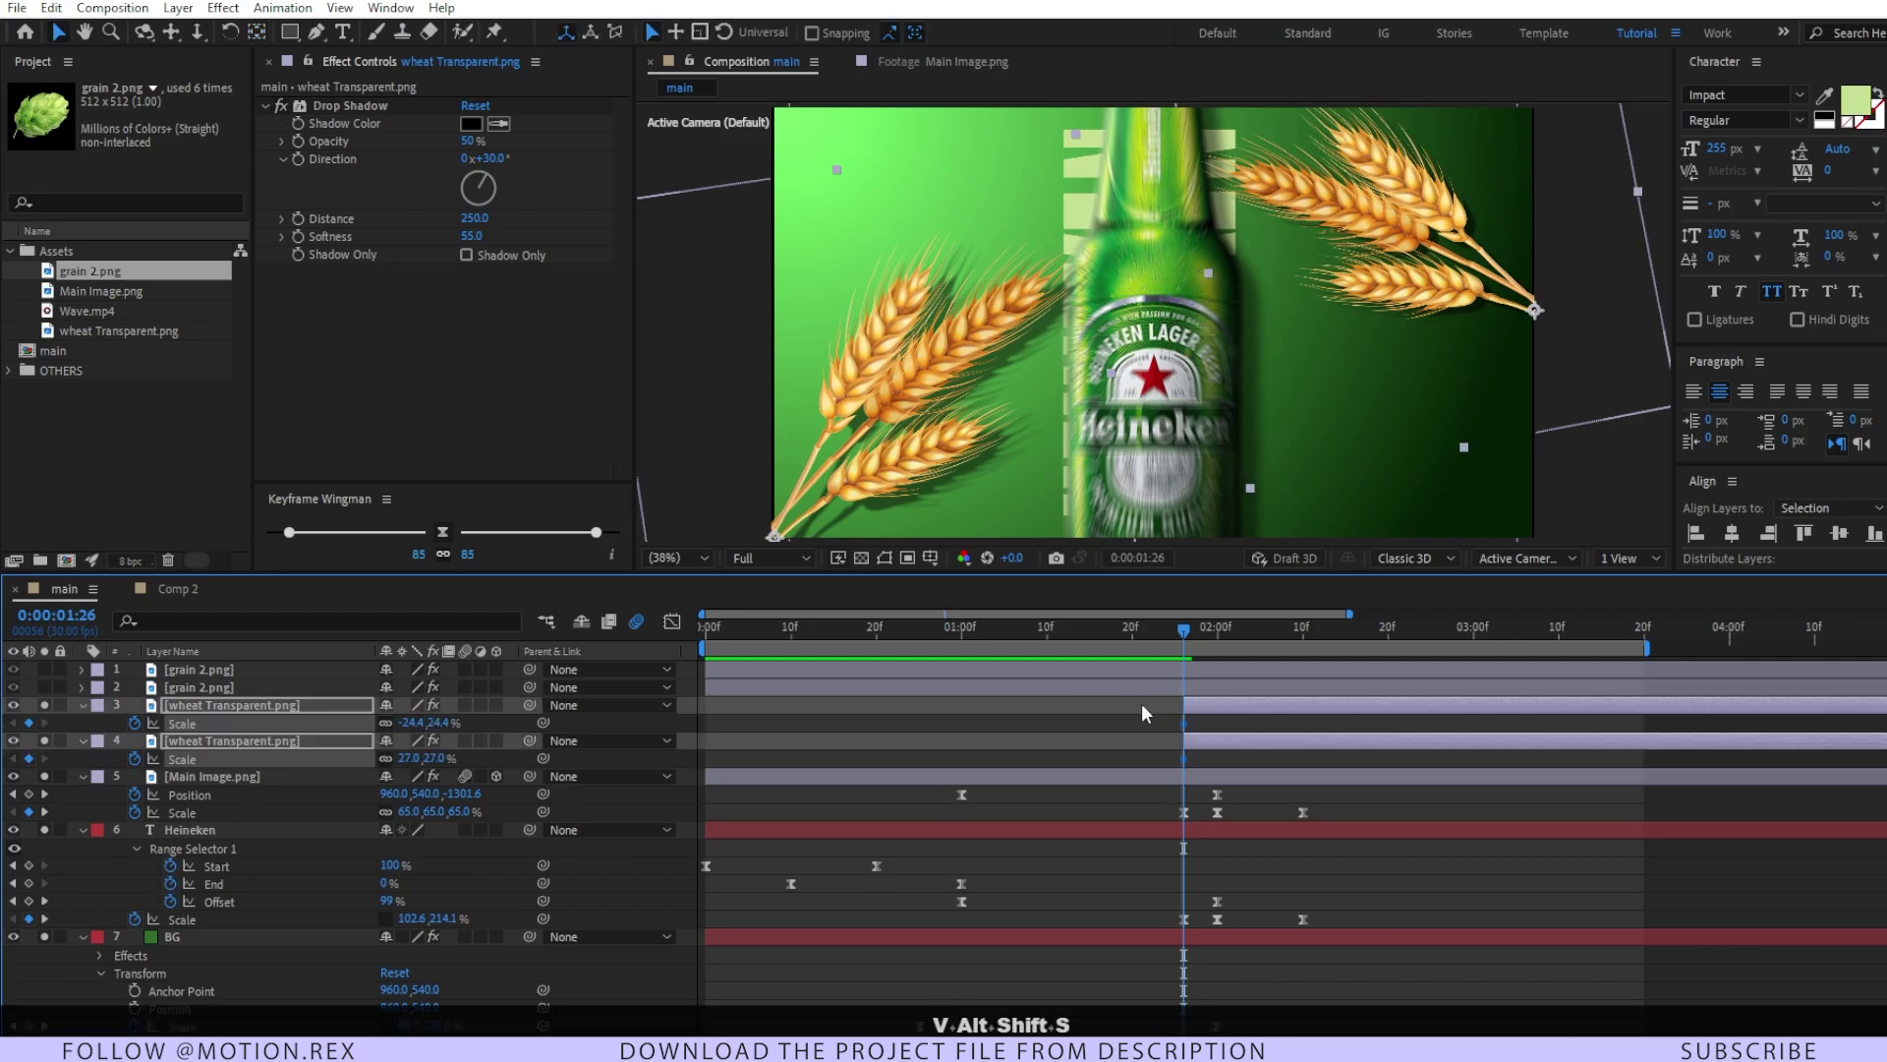
{"action": "left_click_drag", "start_coordinate": [1189, 727], "coordinate": [1308, 746]}
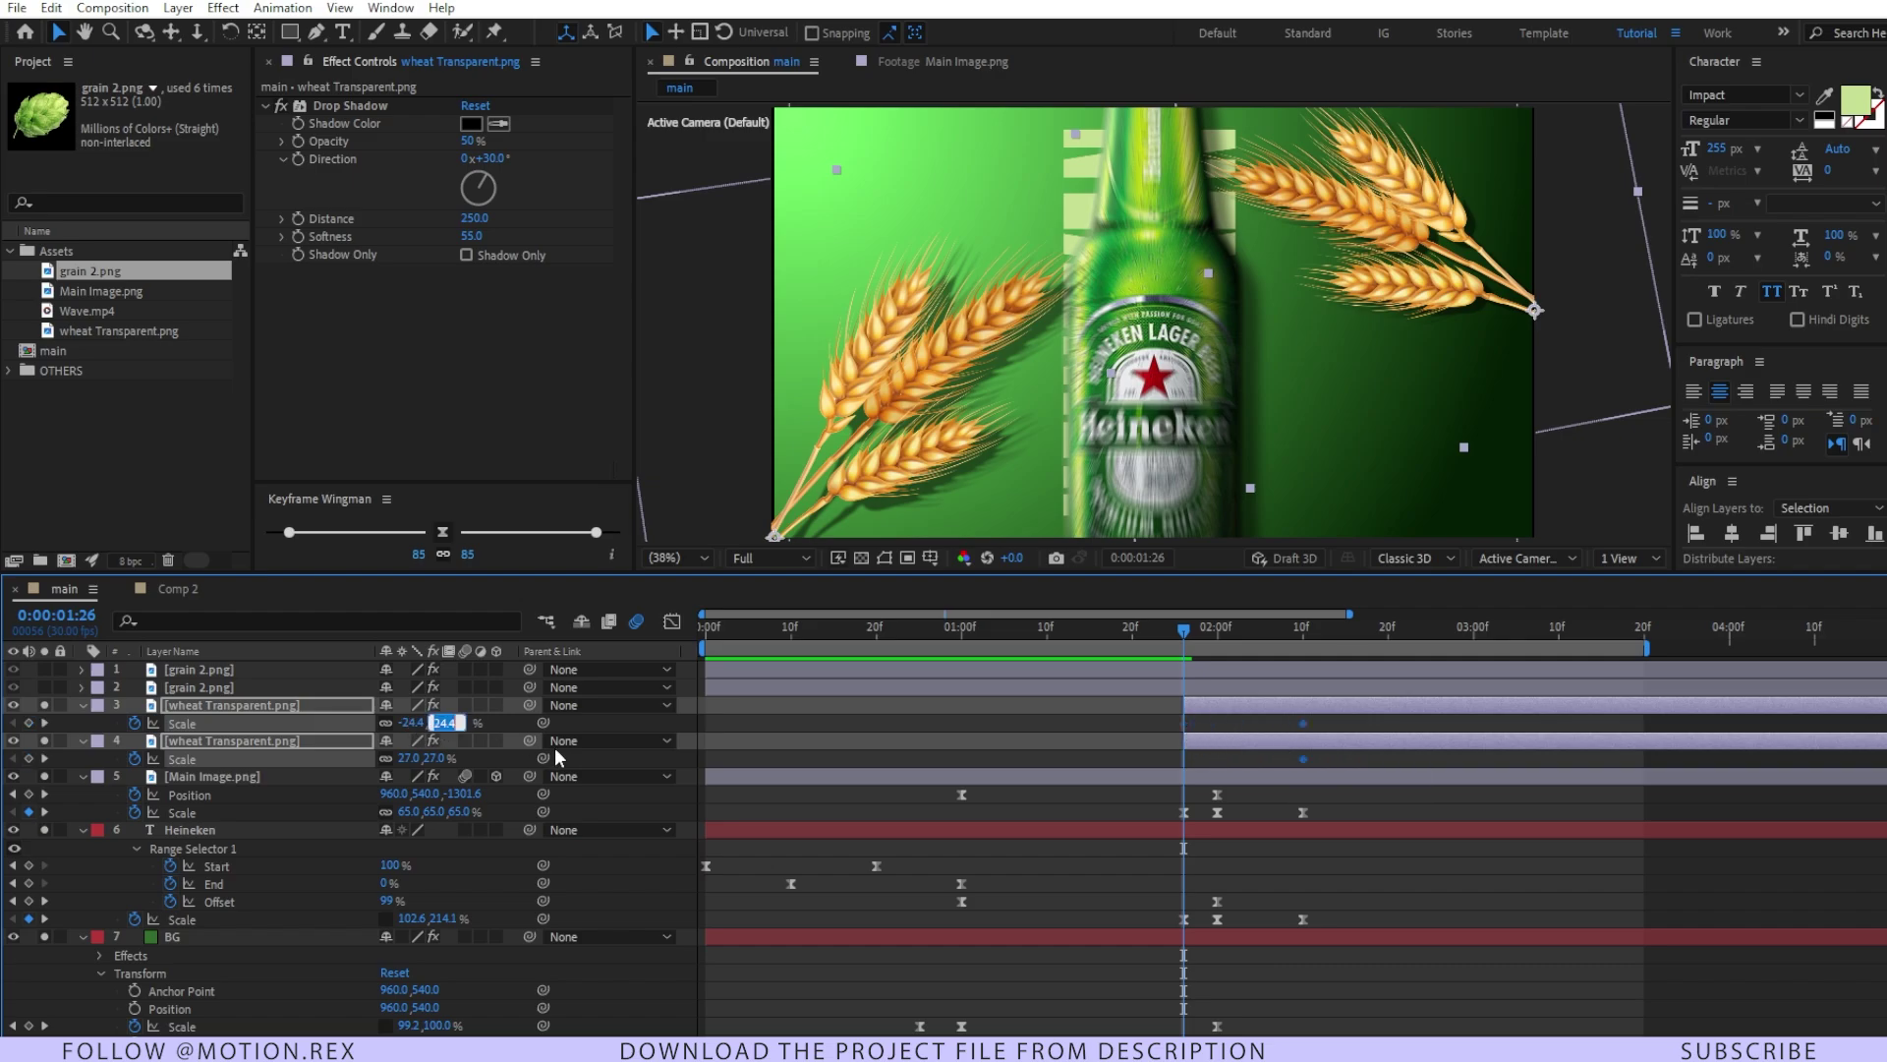
{"action": "type", "text": "0"}
{"action": "key", "text": "Return"}
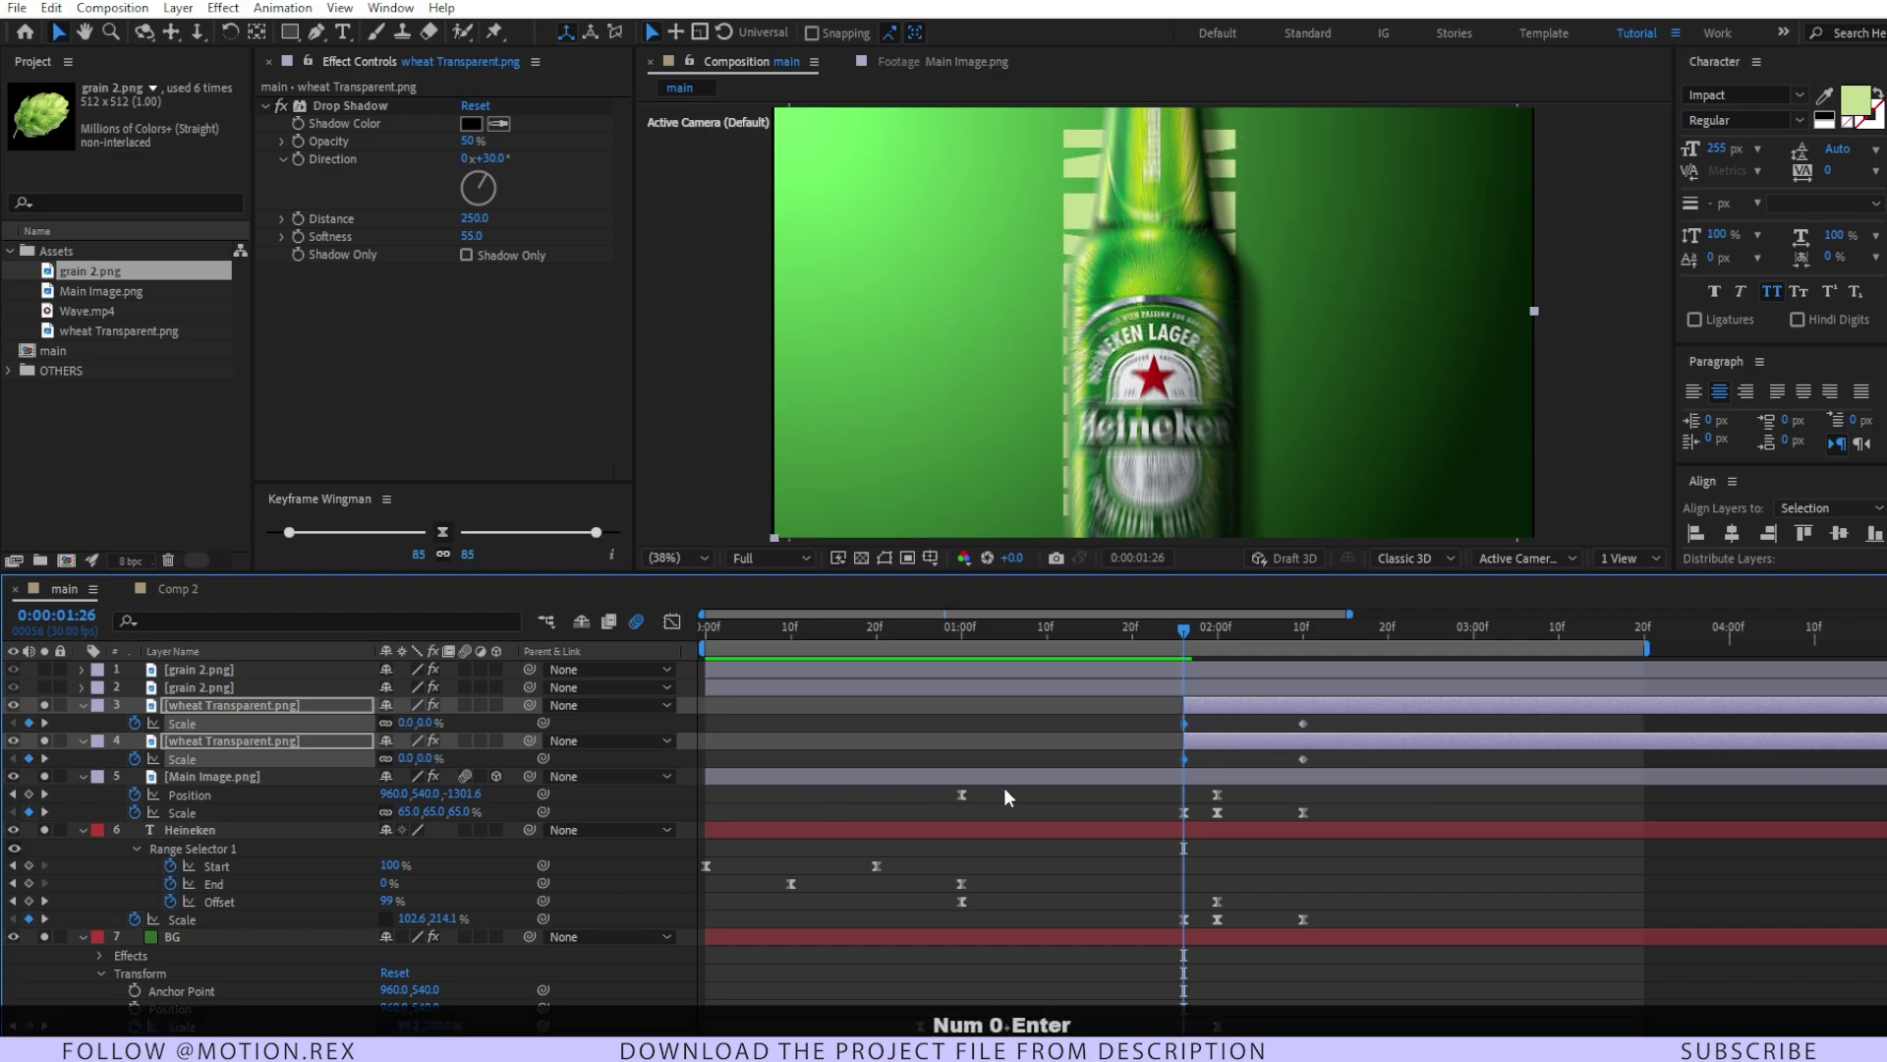
- Preview the wheat growth, ease its Scale keyframes, and shift the layers and keyframes earlier so they run from 1:19 to 2:03
{"action": "key", "text": "space"}
{"action": "left_click_drag", "start_coordinate": [1313, 717], "coordinate": [1154, 770]}
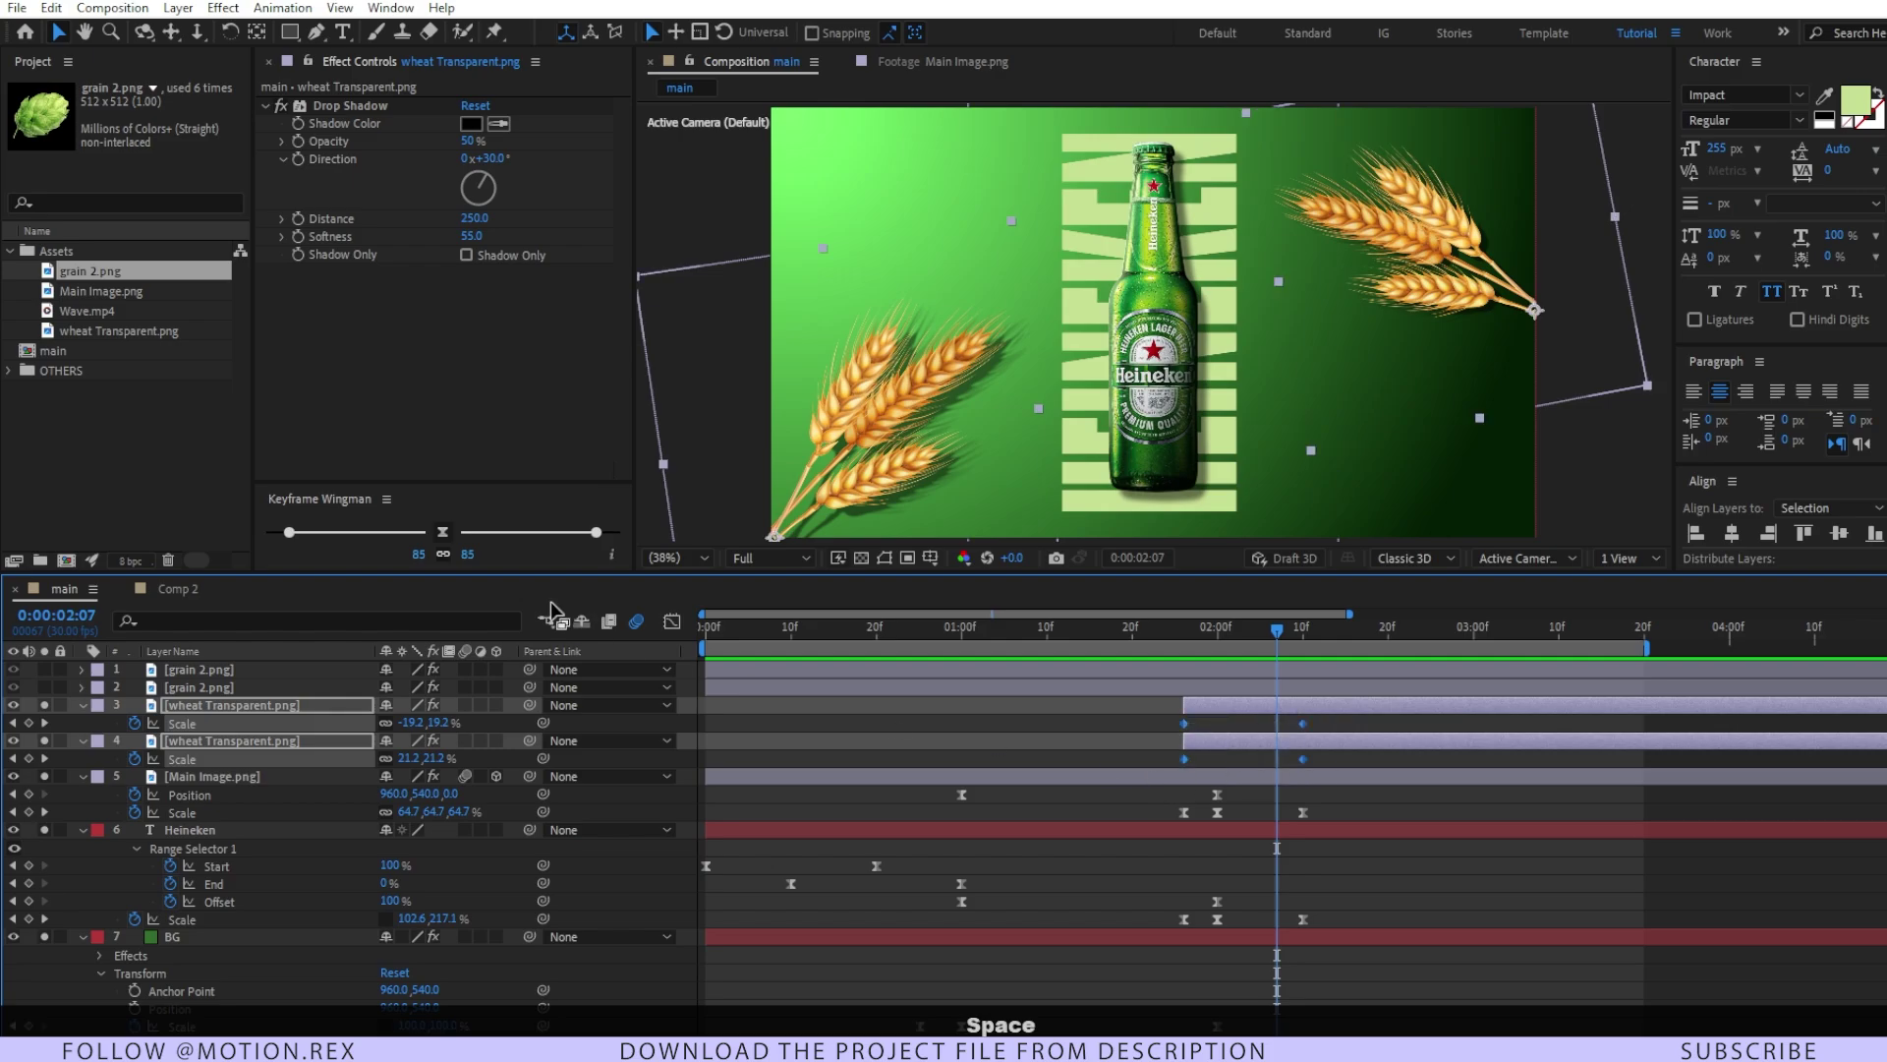
{"action": "left_click_drag", "start_coordinate": [1303, 723], "coordinate": [1276, 723]}
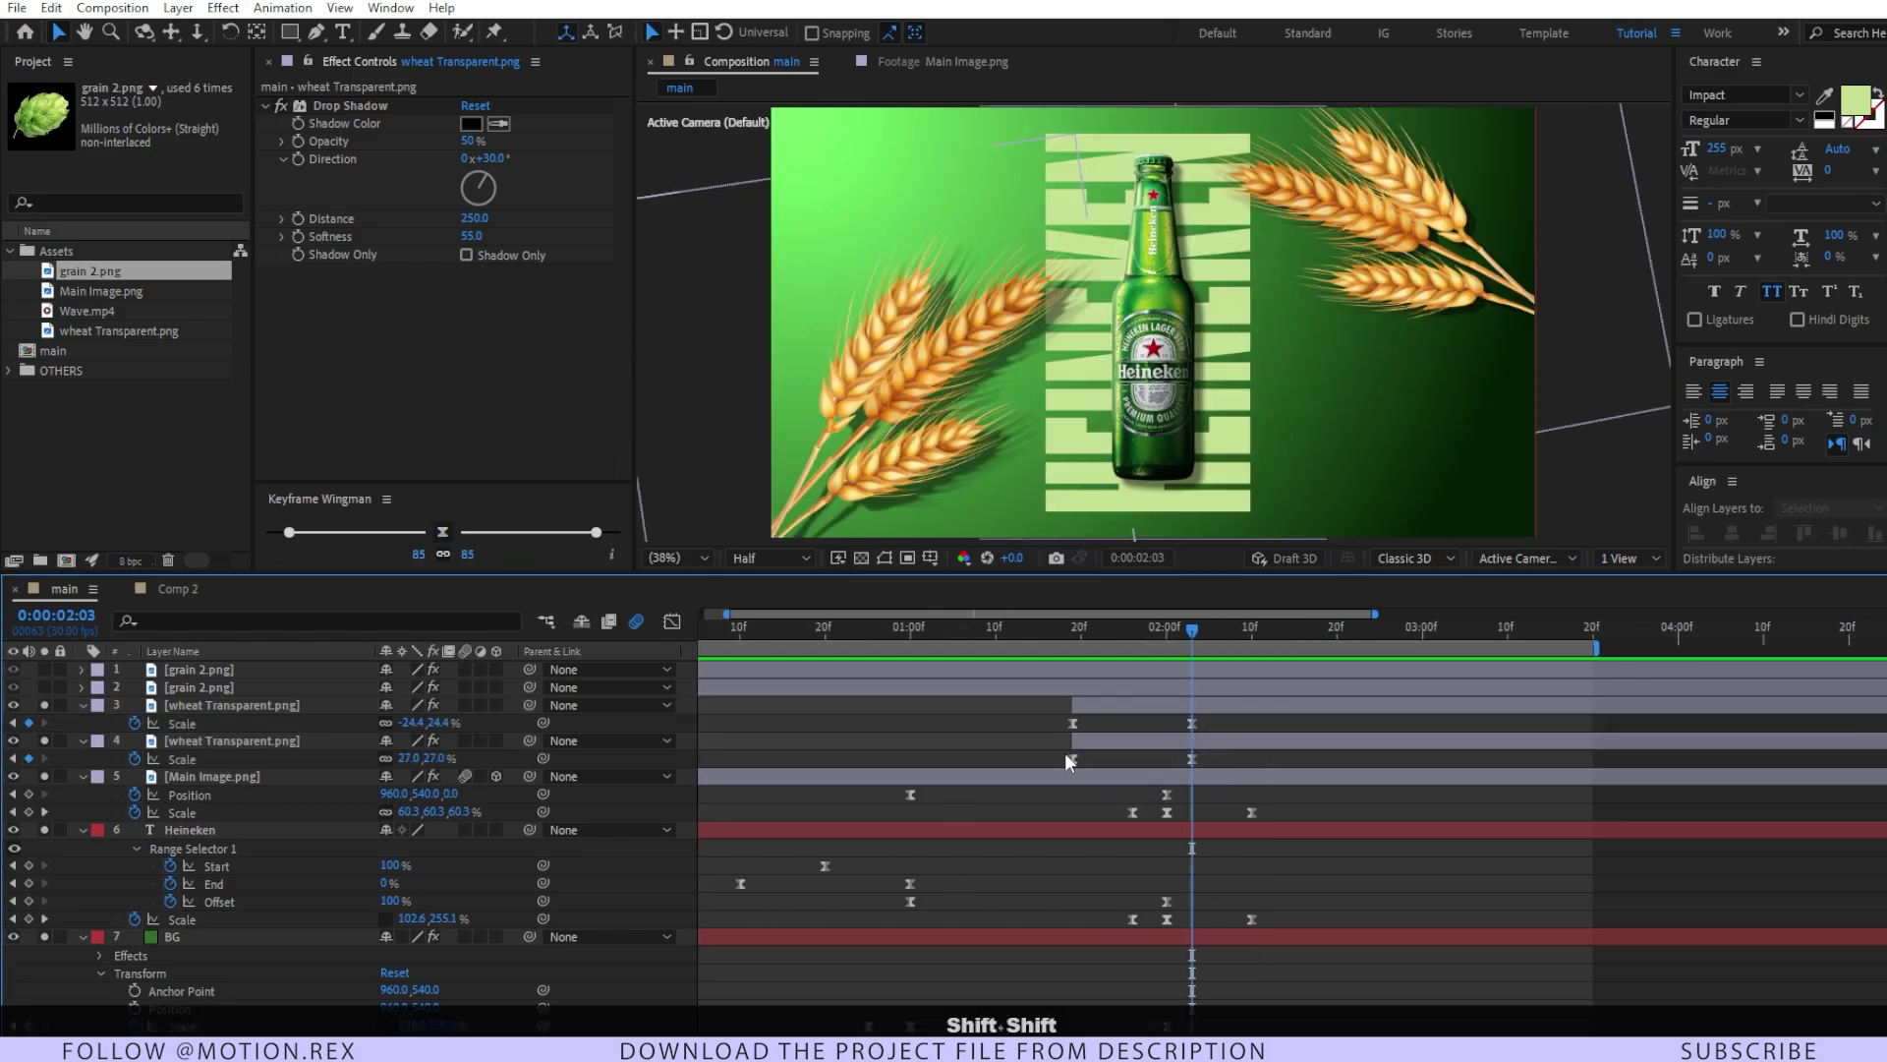
- Keyframe the lower wheat layer's Rotation at 81.6° at 1:19, add 5° to reach 86.6° at 2:03, and preview
{"action": "left_click", "coordinate": [1119, 747]}
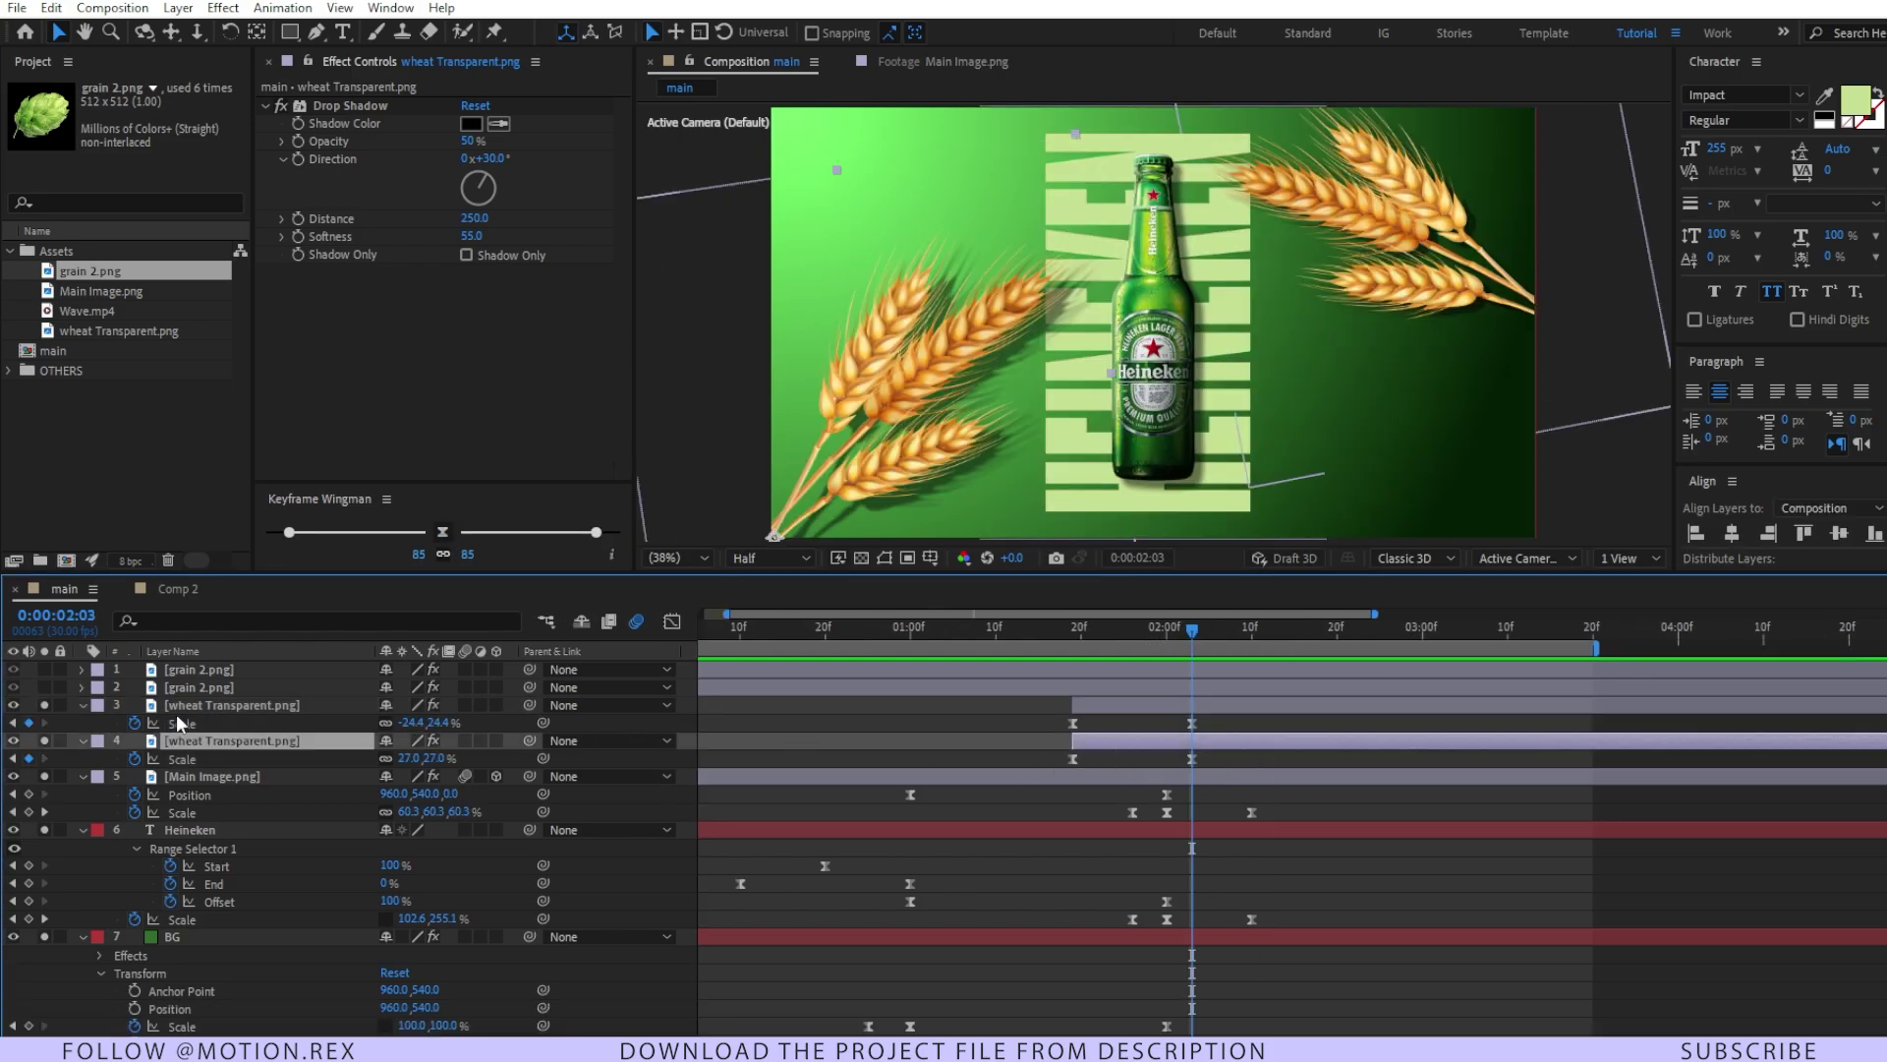
{"action": "key", "text": "shift+r"}
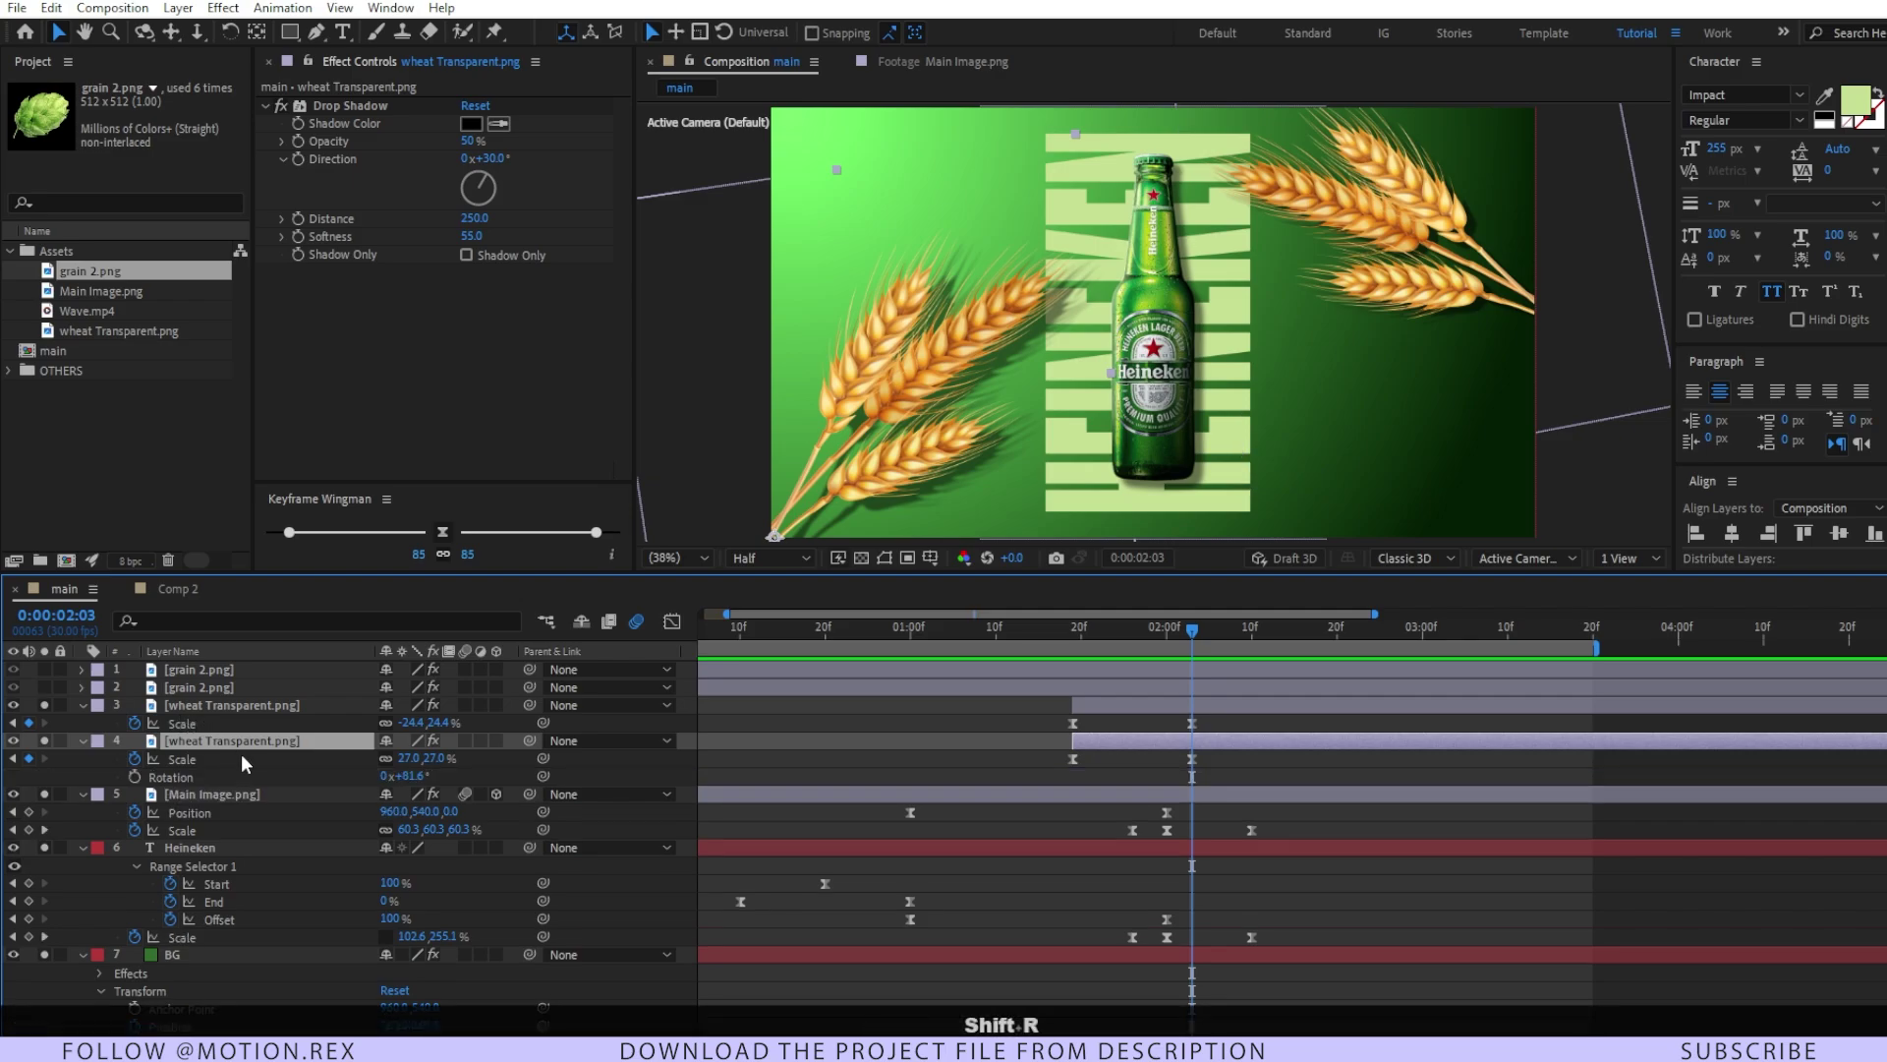
{"action": "left_click", "coordinate": [135, 776]}
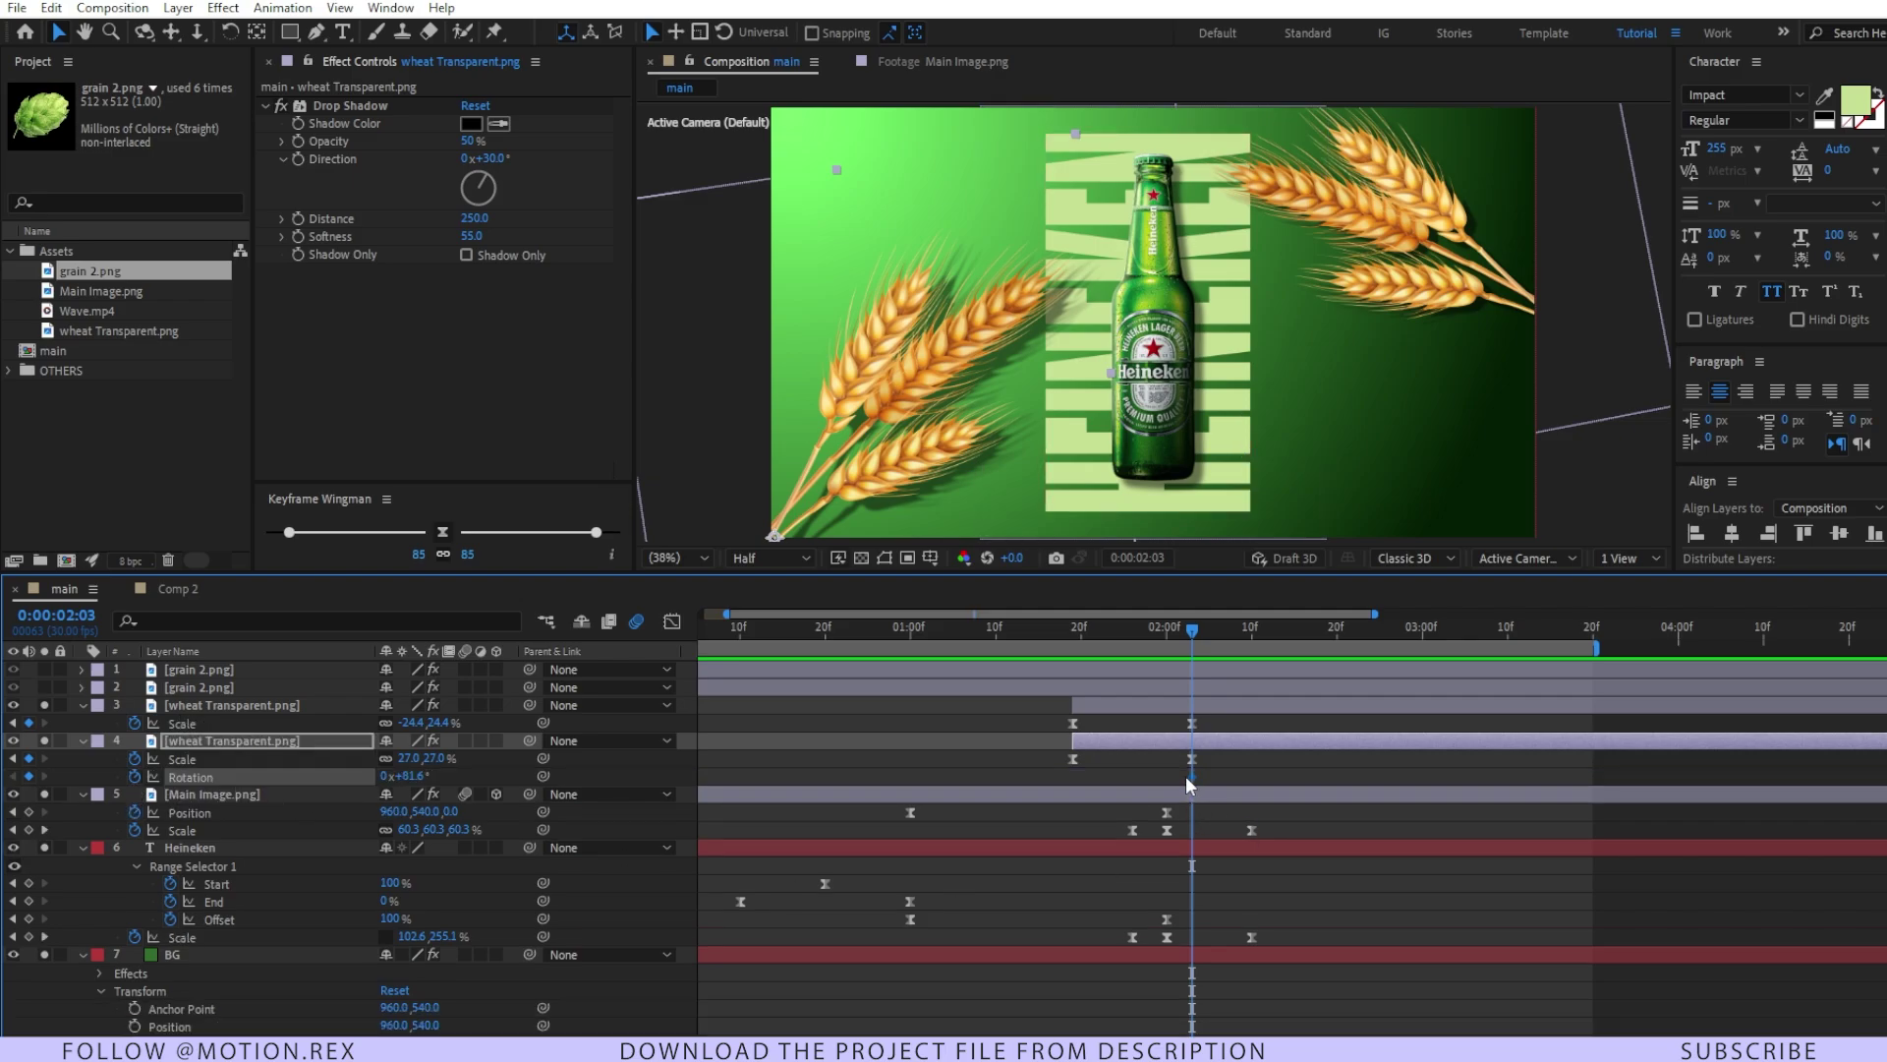
{"action": "left_click_drag", "start_coordinate": [1187, 779], "coordinate": [1066, 782]}
{"action": "key", "text": "Right"}
{"action": "type", "text": "+"}
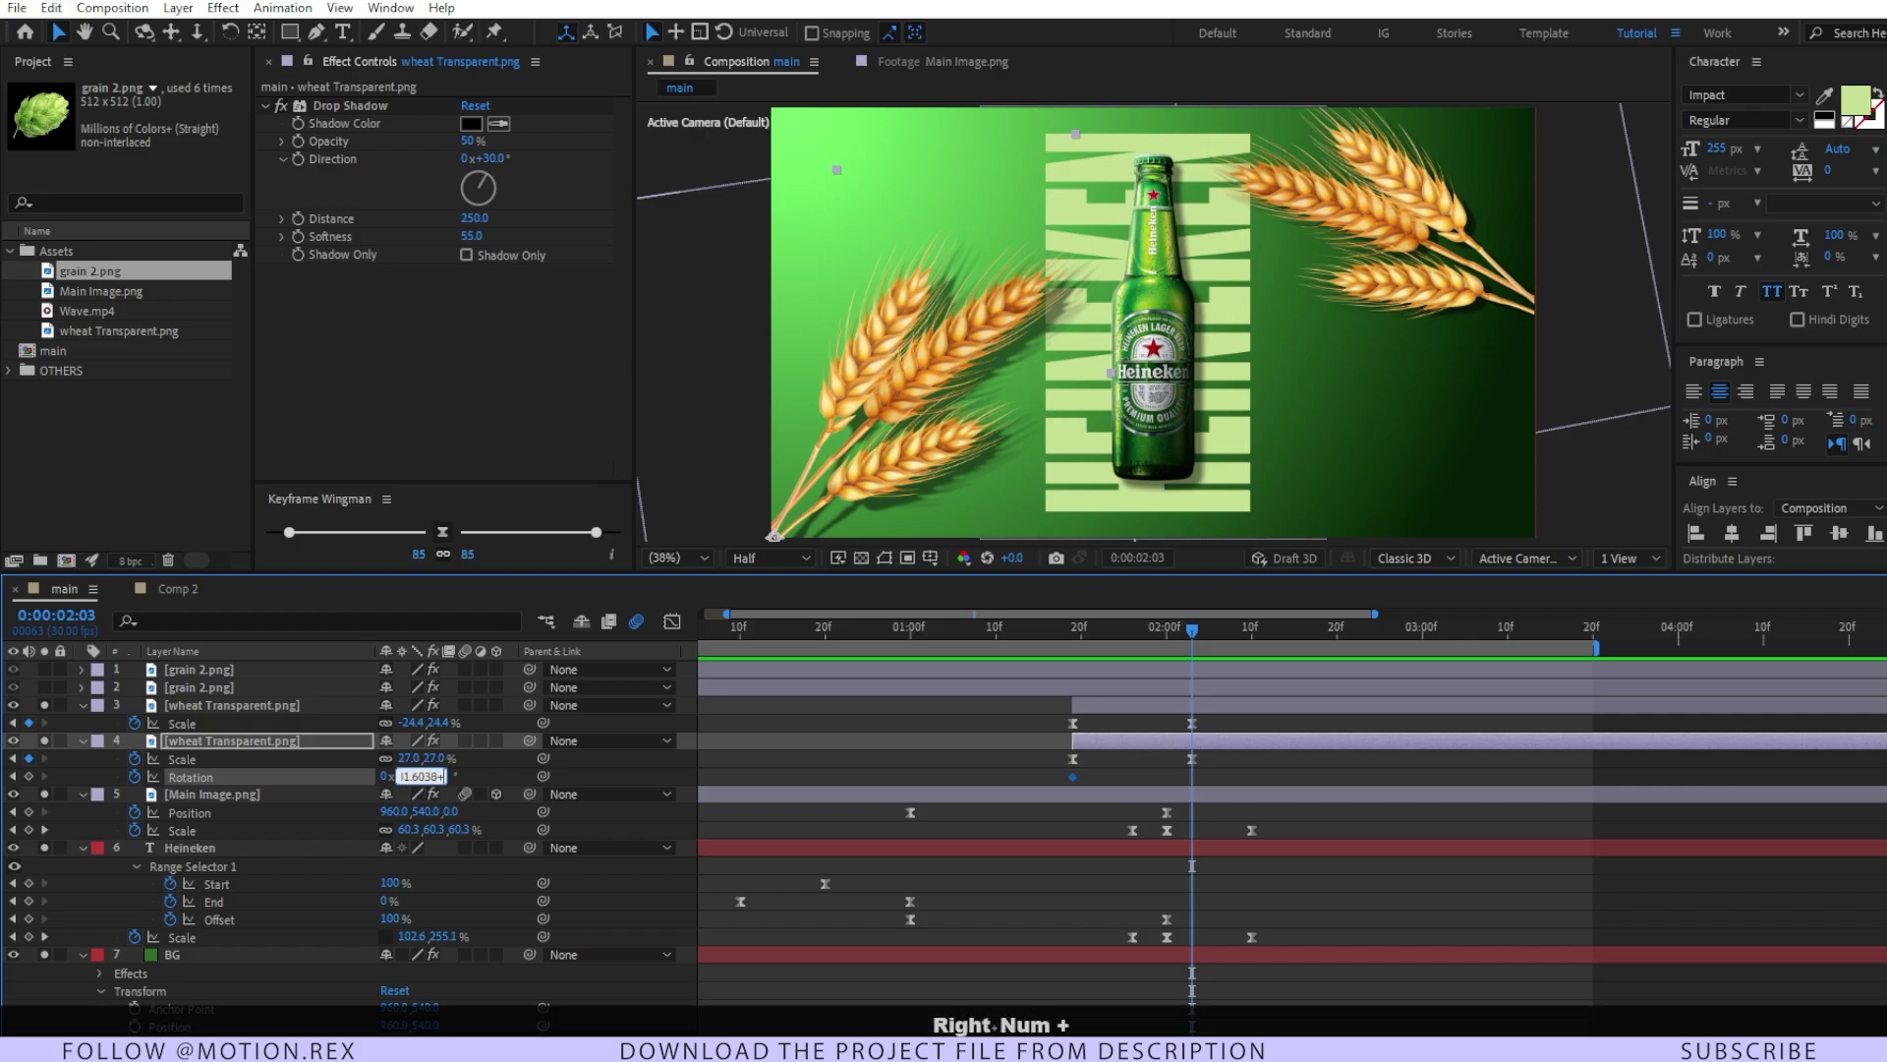
{"action": "type", "text": "5"}
{"action": "key", "text": "Return"}
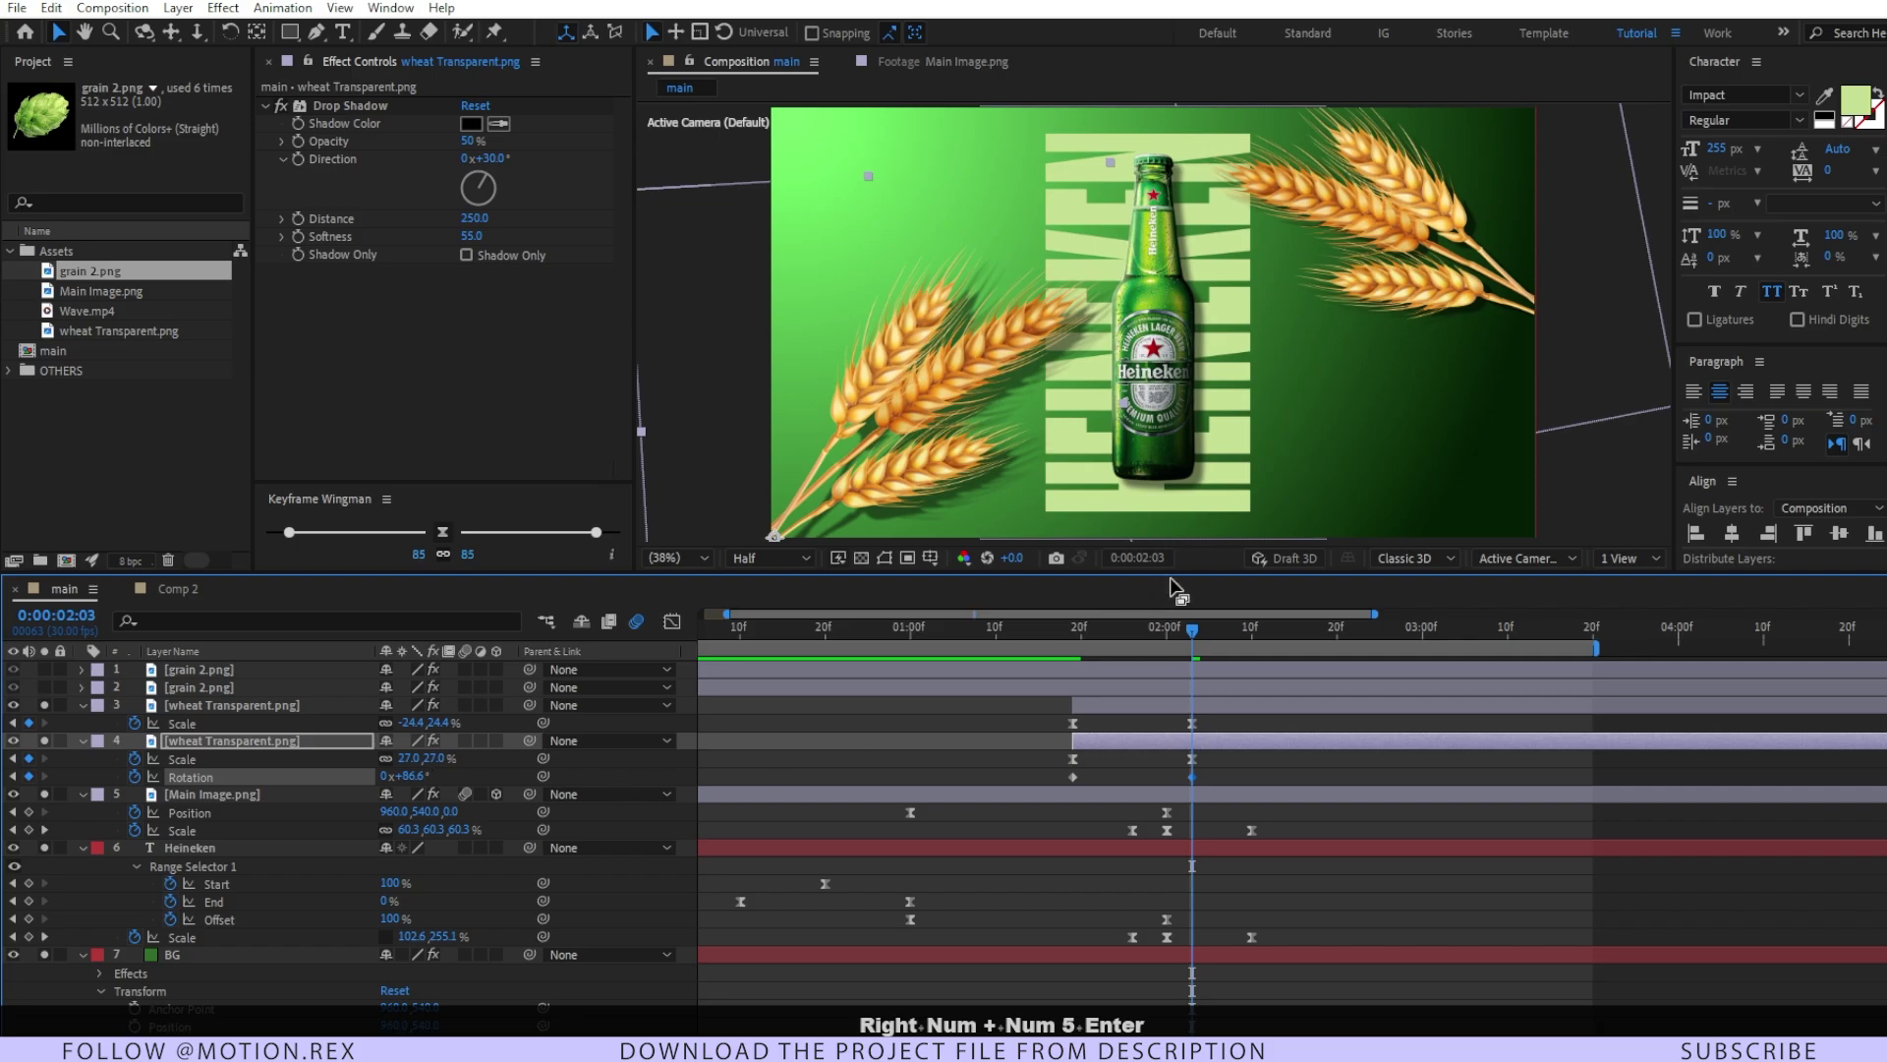
{"action": "key", "text": "space"}
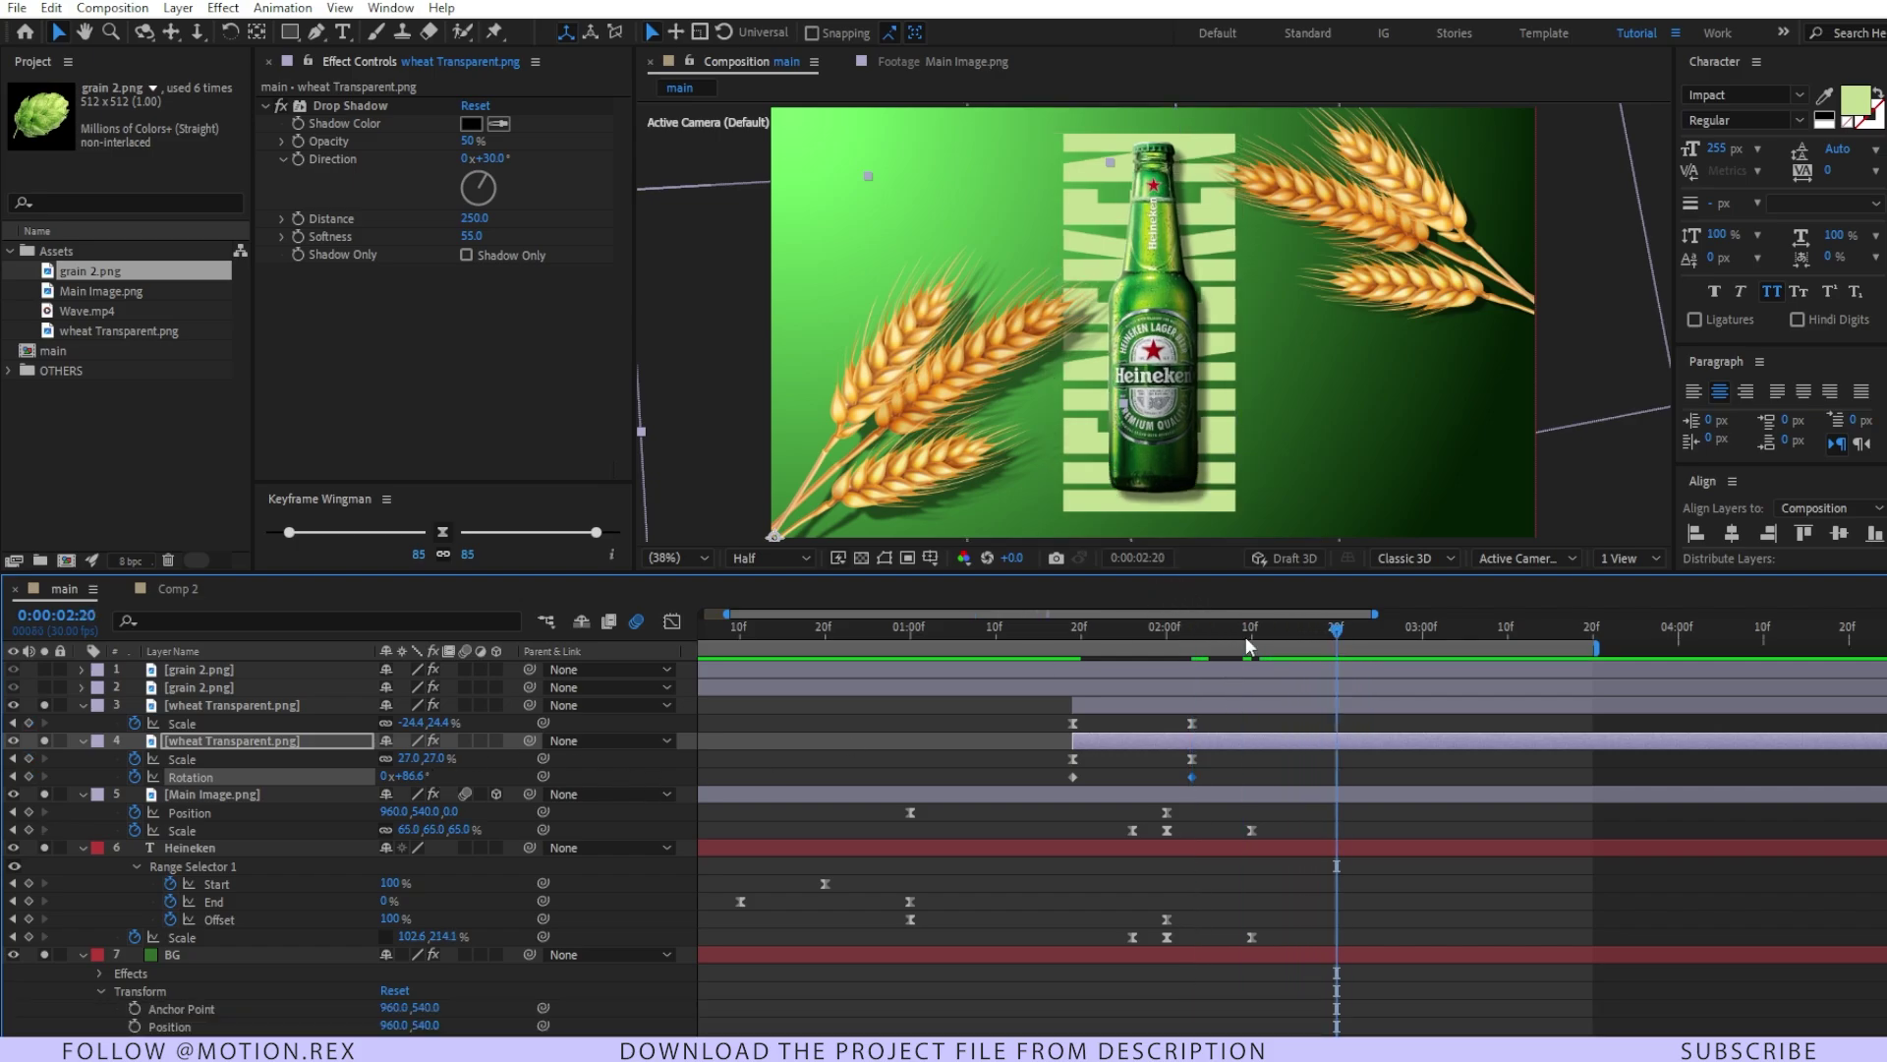
- Extend the lower wheat's Rotation to end at 3:00, keyframe the upper wheat's Rotation over the same 1:19 to 3:00 span, and preview
{"action": "left_click", "coordinate": [1073, 776]}
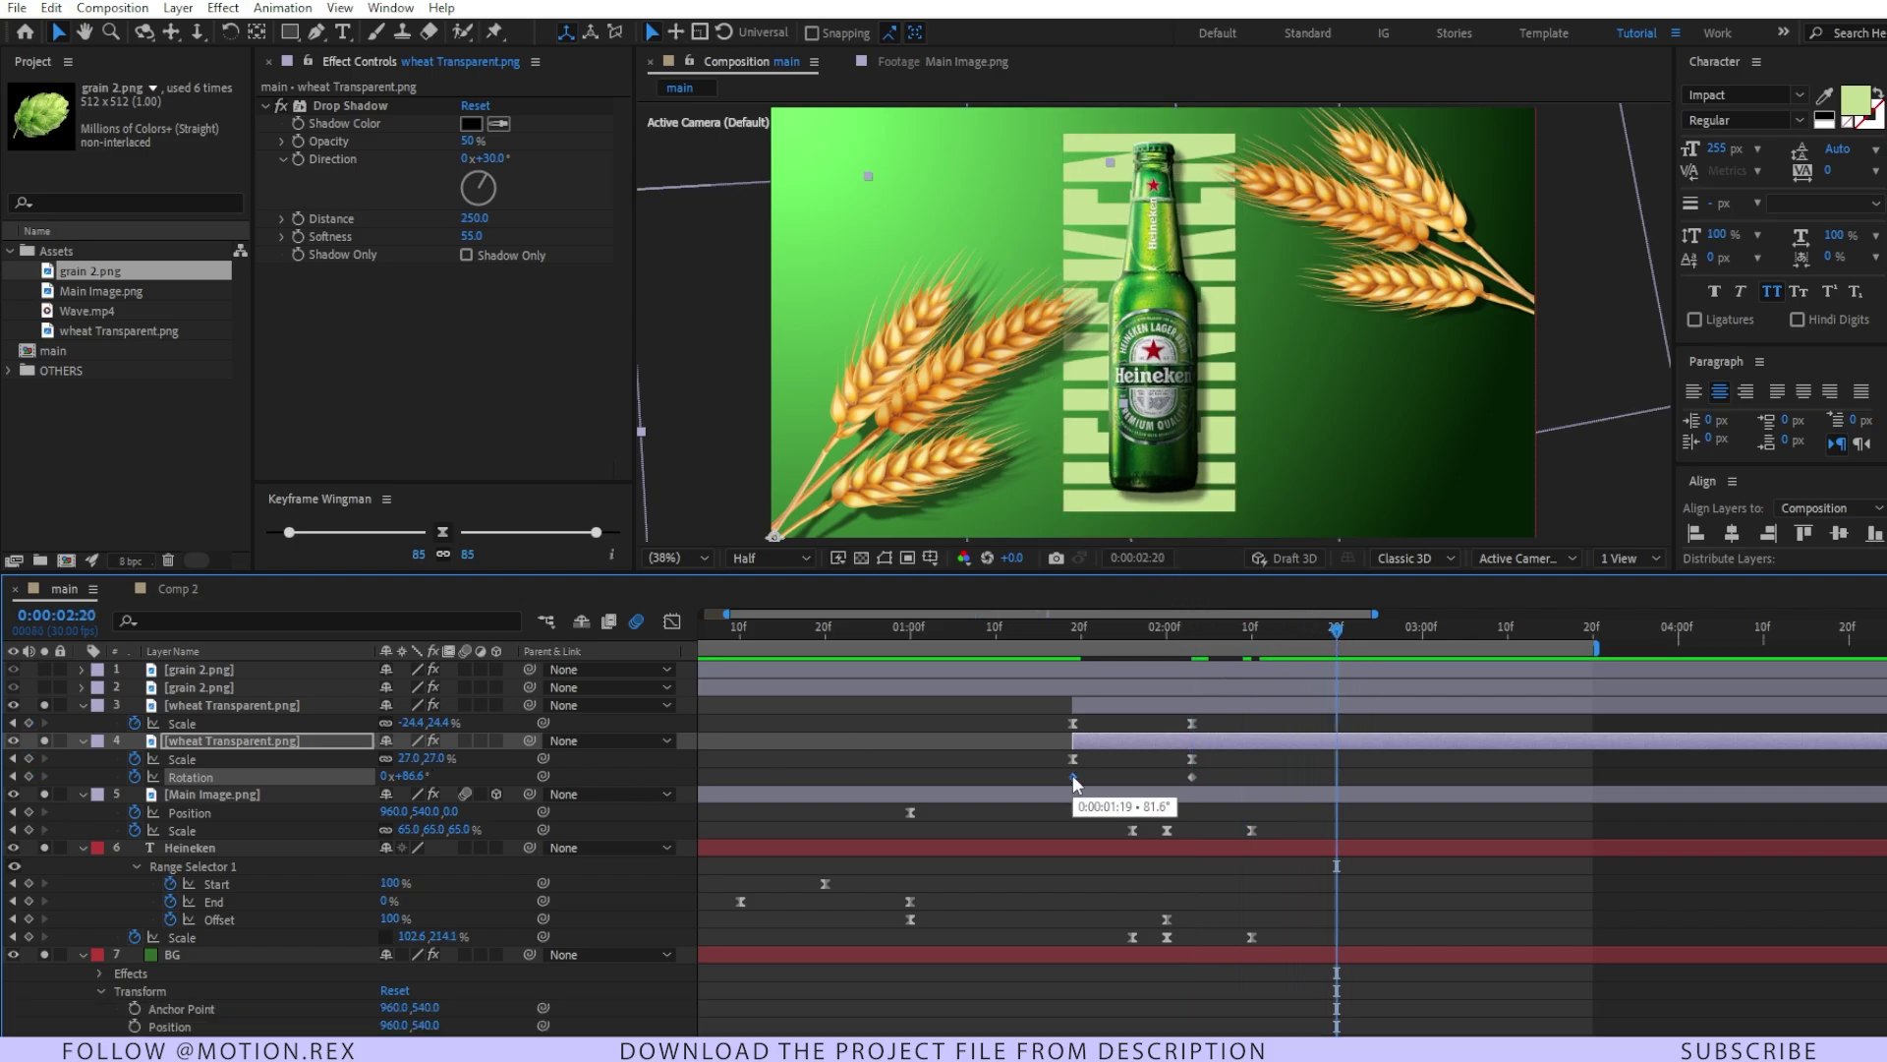
{"action": "key", "text": "ctrl+c"}
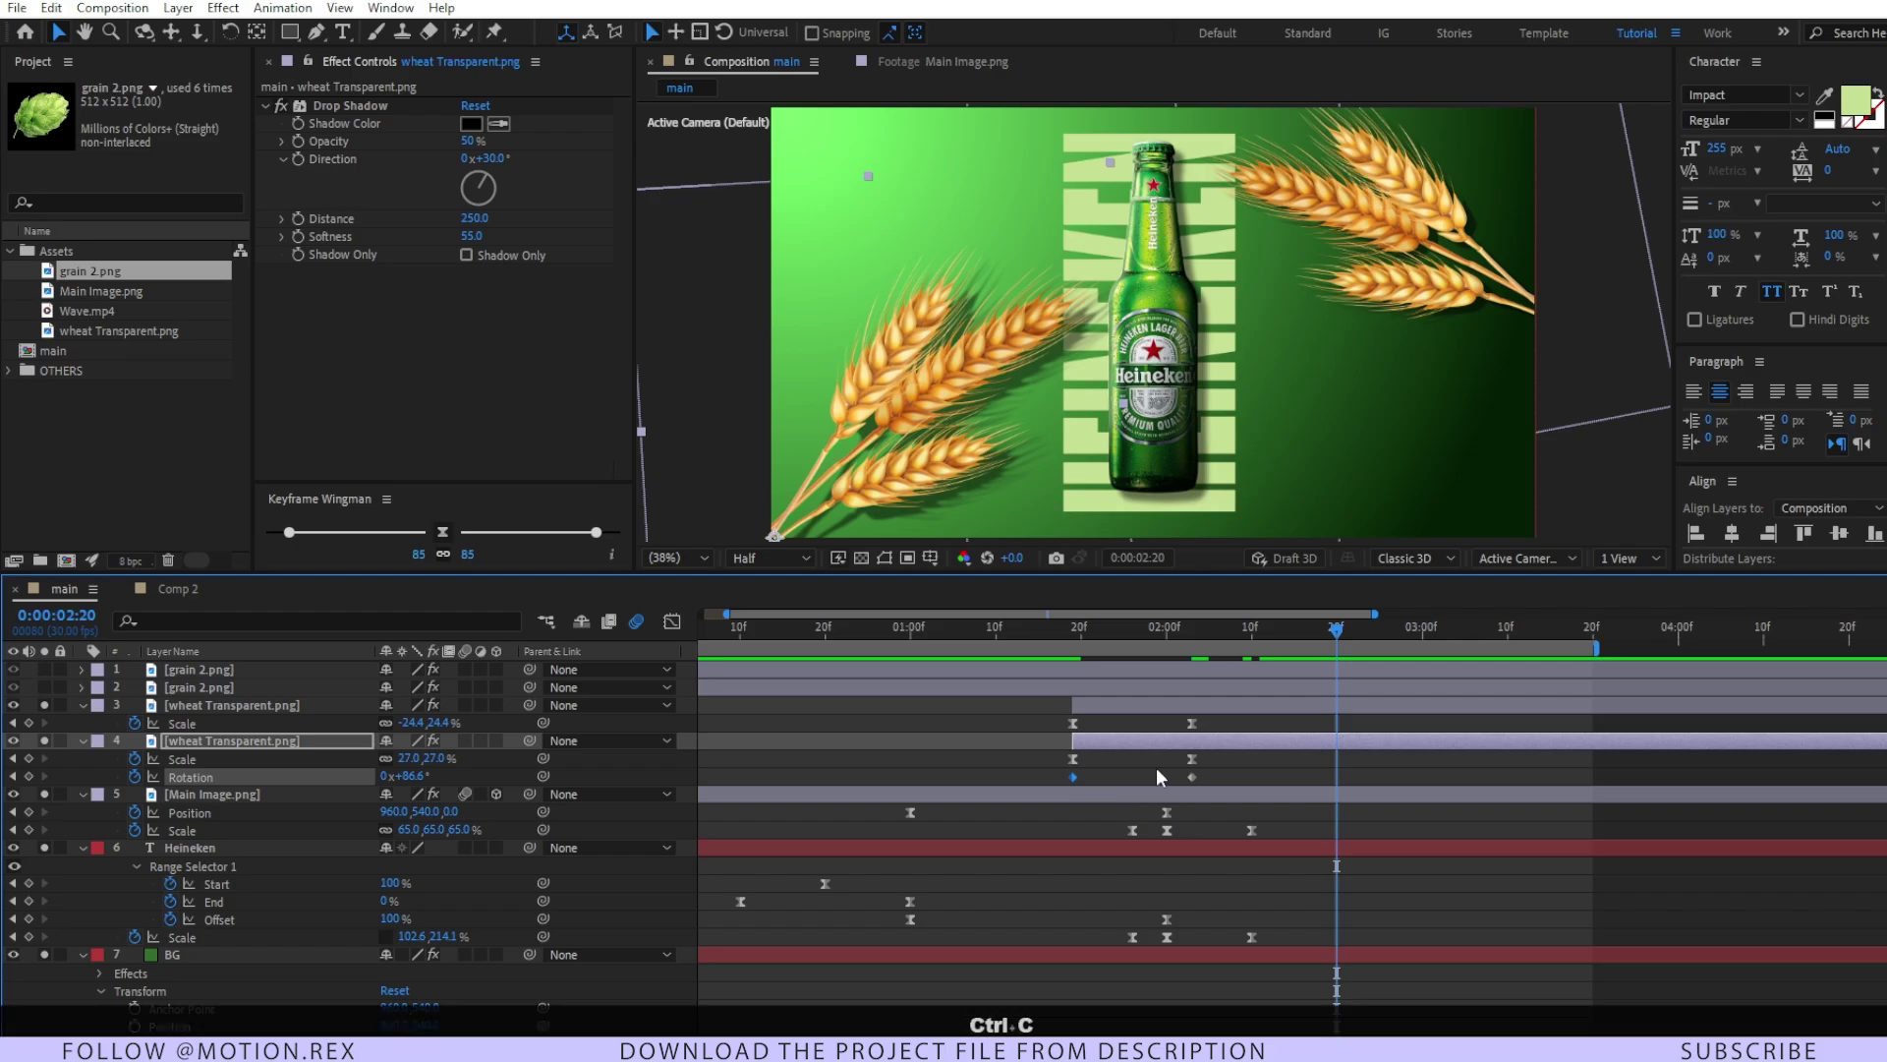
{"action": "key", "text": "ctrl+v"}
{"action": "left_click_drag", "start_coordinate": [1118, 631], "coordinate": [1304, 690]}
{"action": "key", "text": "space"}
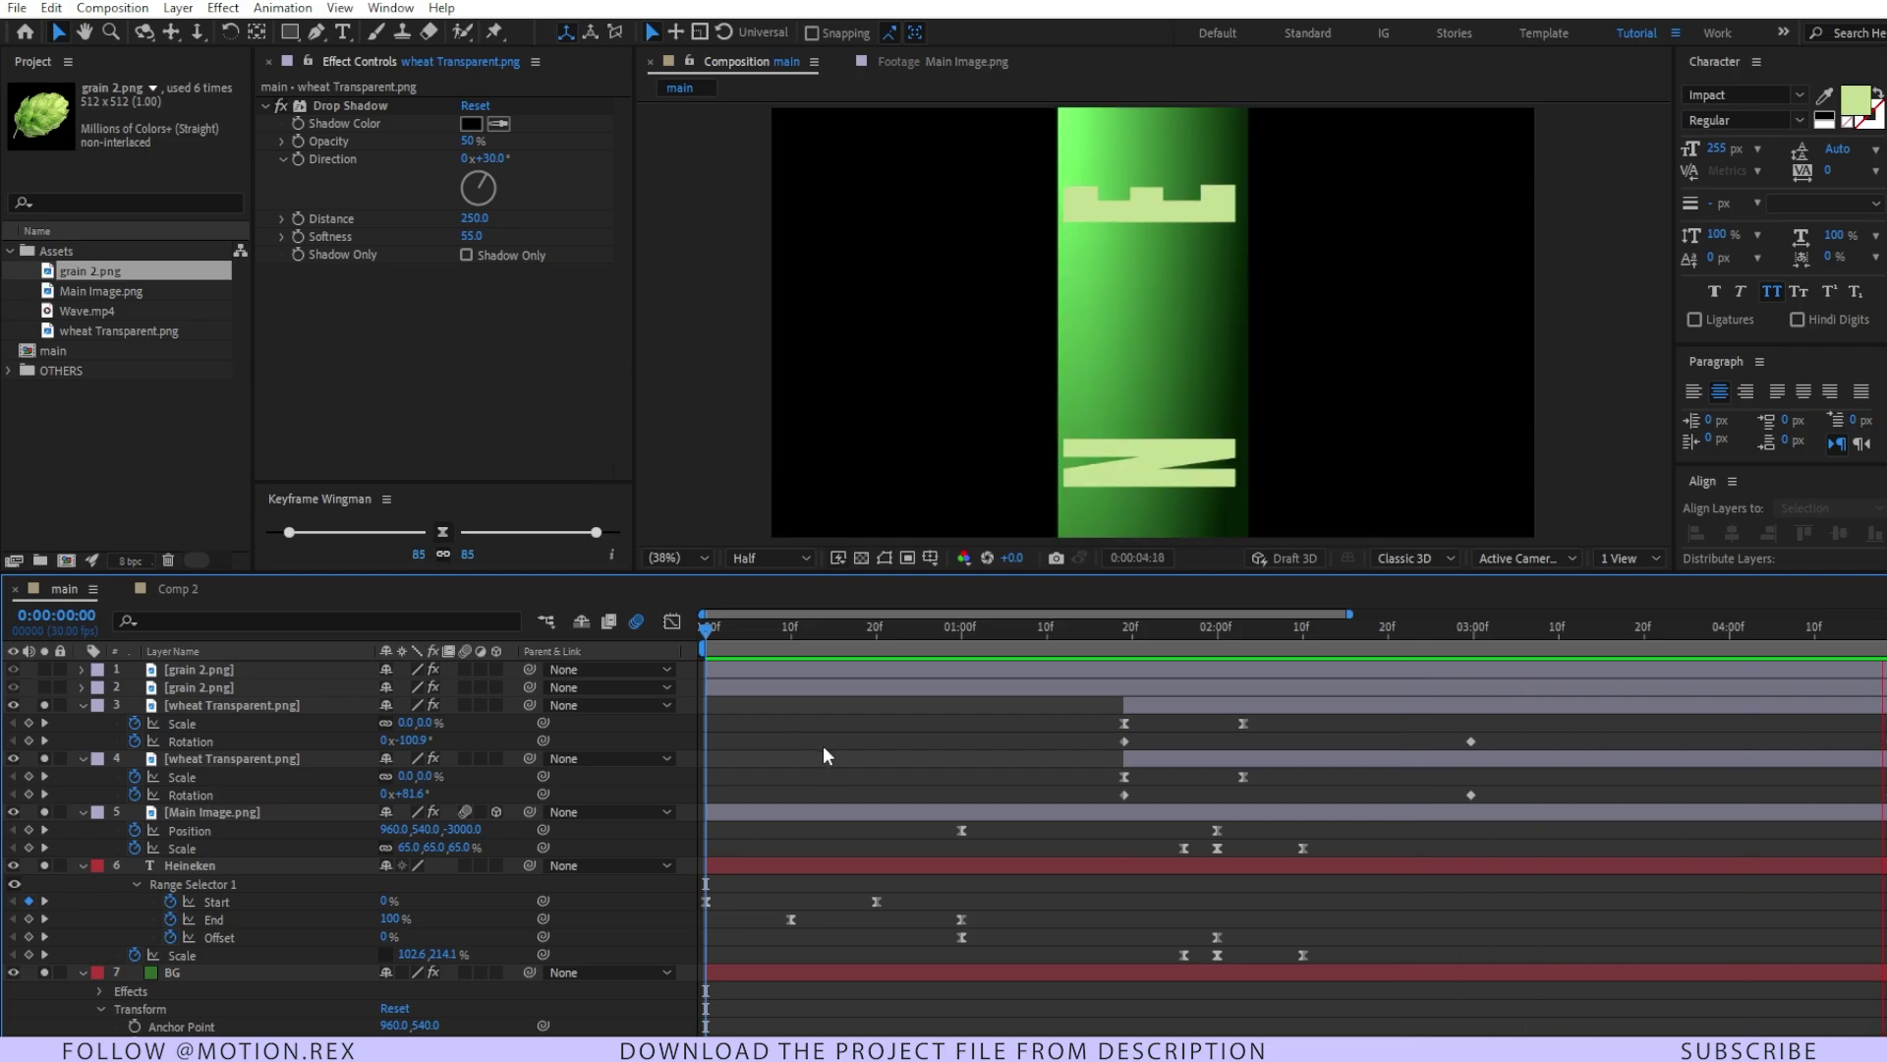
{"action": "key", "text": "shift+space"}
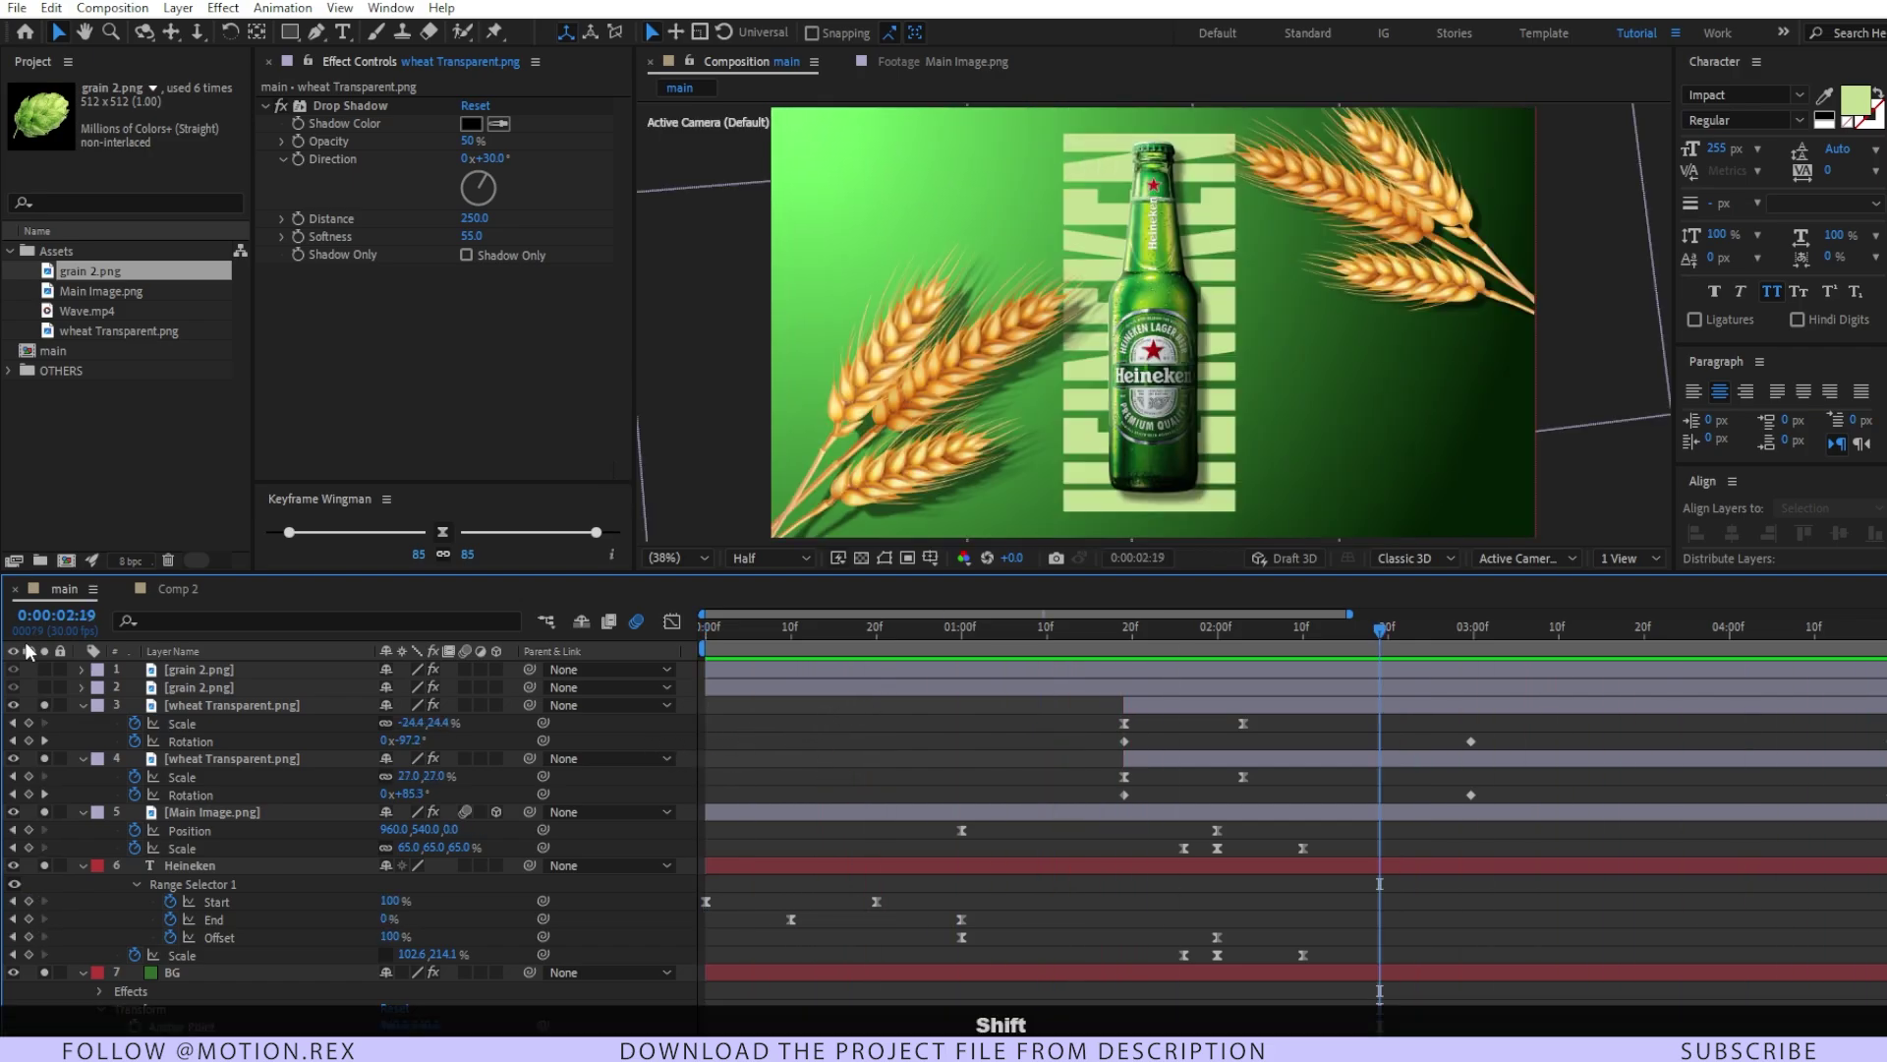
- Show both hop layers and trim their starts to about 2:08 for the lower layer and 2:11 for the upper one
{"action": "left_click", "coordinate": [43, 687]}
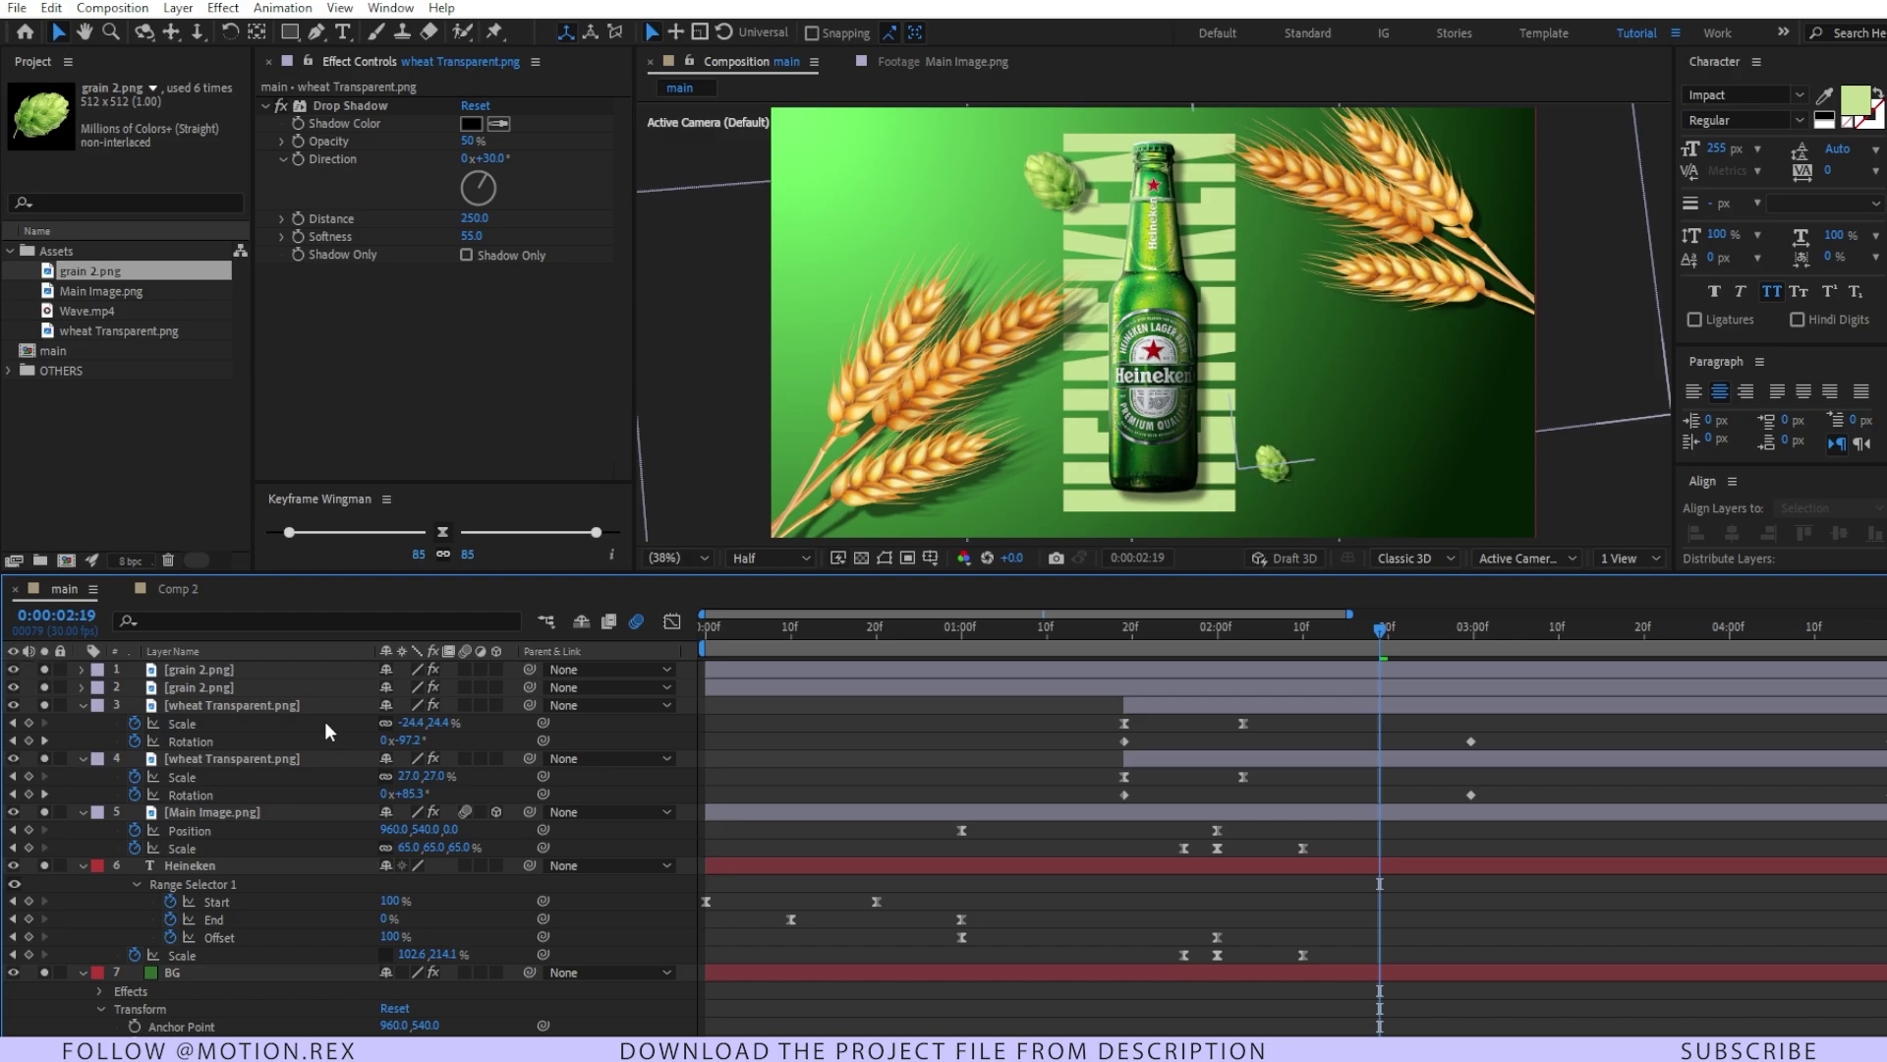
{"action": "left_click", "coordinate": [211, 669]}
{"action": "left_click", "coordinate": [220, 687], "text": "shift"}
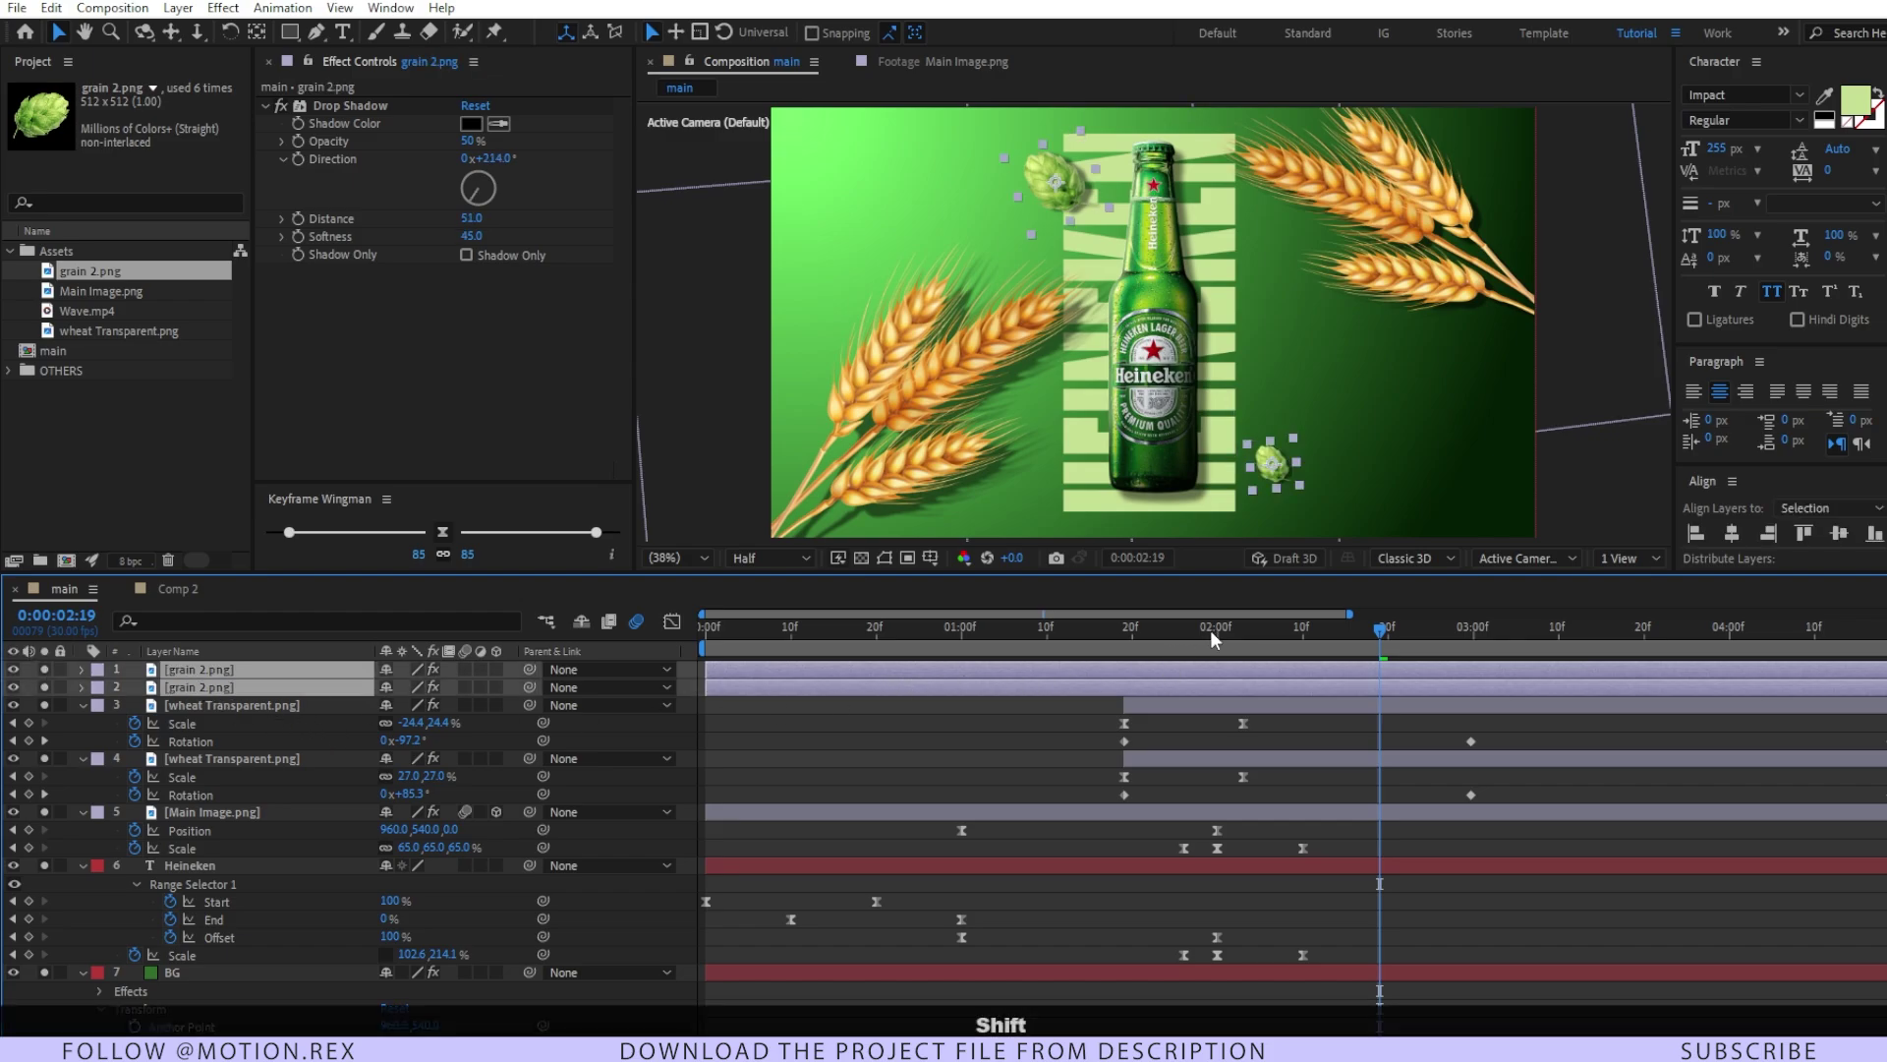
{"action": "left_click_drag", "start_coordinate": [1215, 634], "coordinate": [1295, 668]}
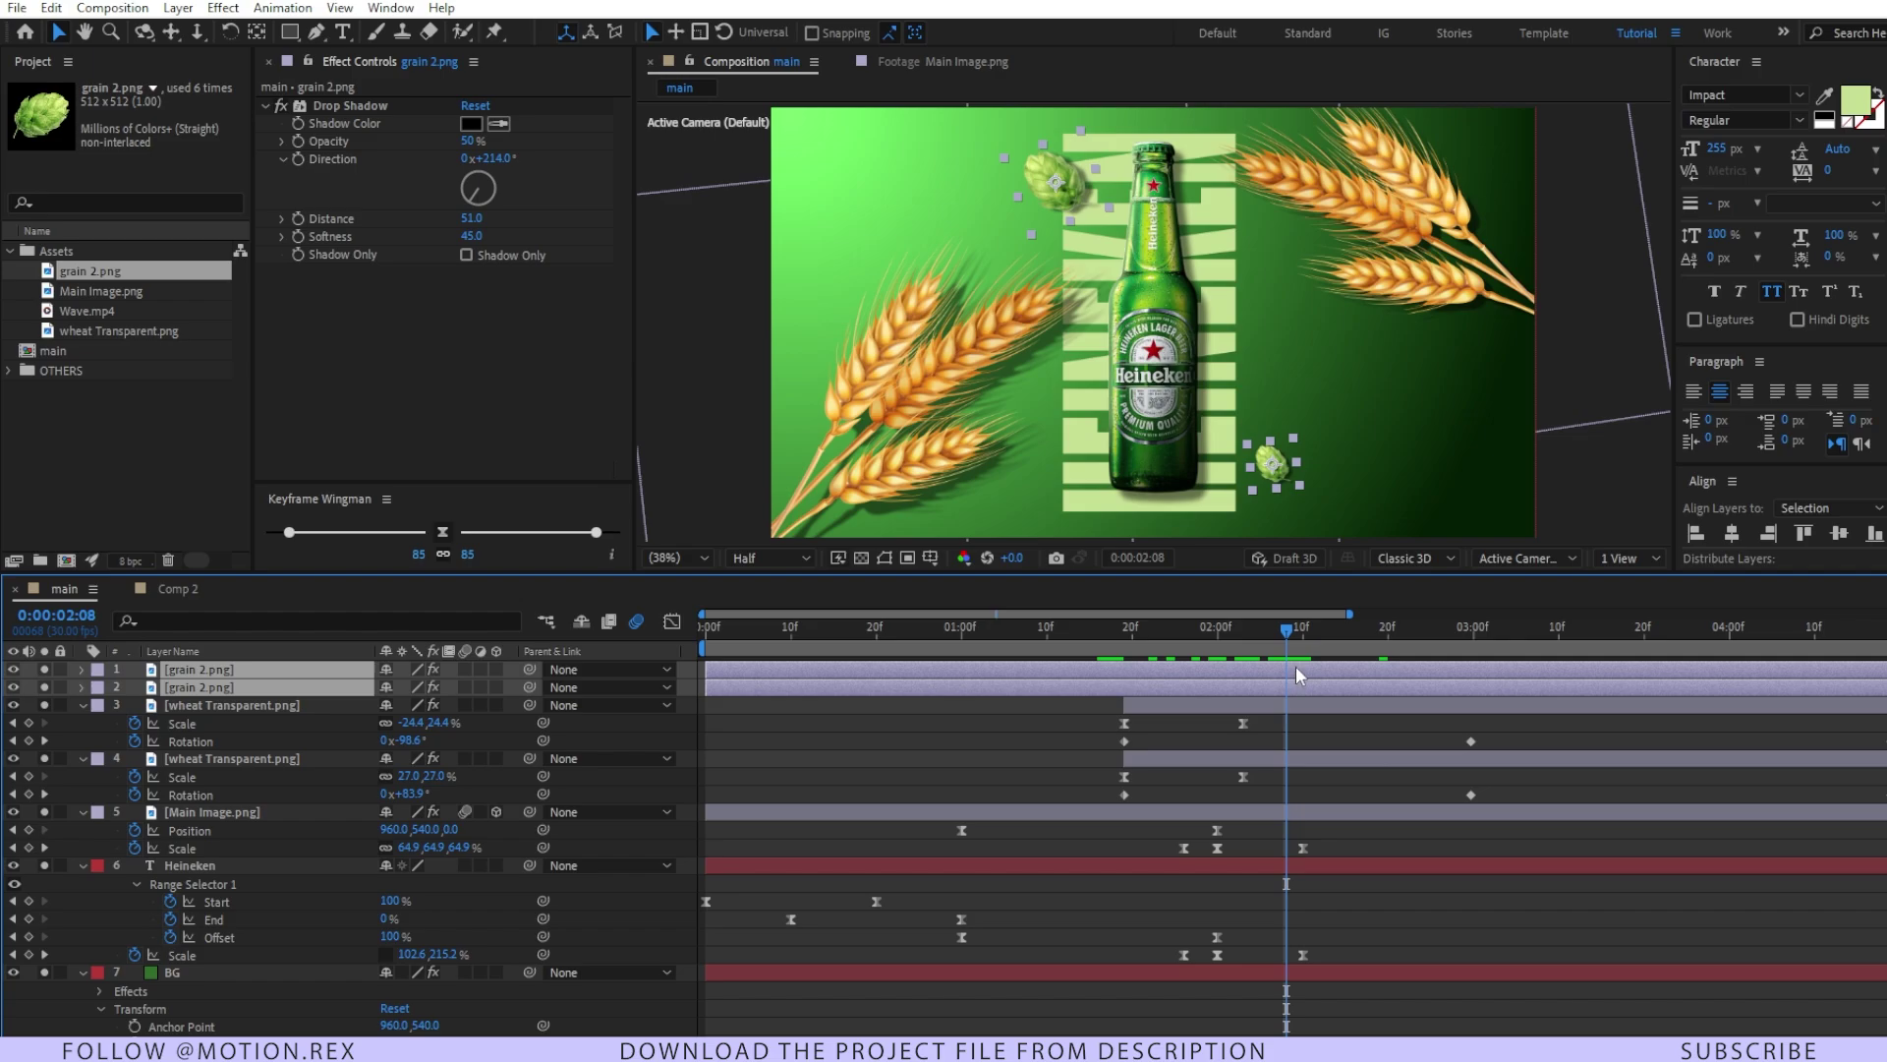
{"action": "key", "text": "alt+bracketleft"}
- Add the expression wiggle(2,20) to the Rotation of the second grain 2.png layer and preview it
{"action": "key", "text": "r"}
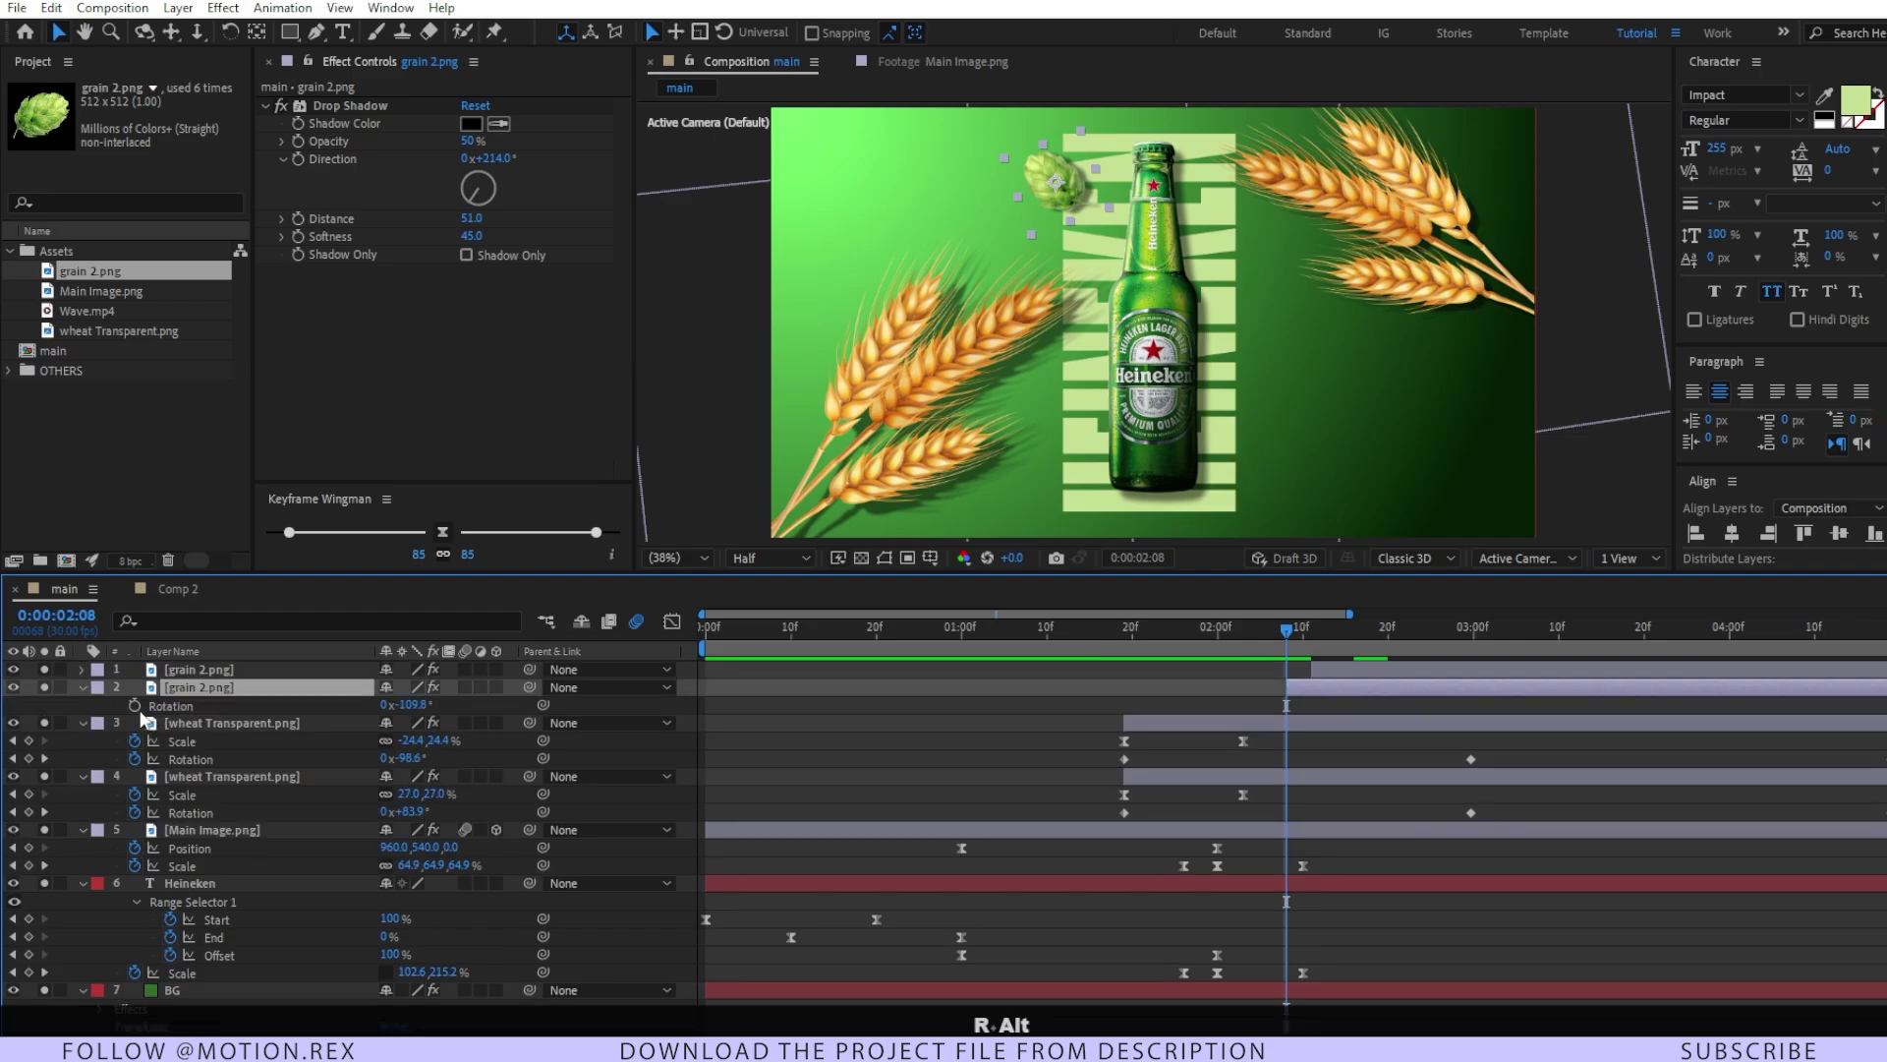
{"action": "left_click", "coordinate": [133, 705], "text": "alt"}
{"action": "type", "text": "w"}
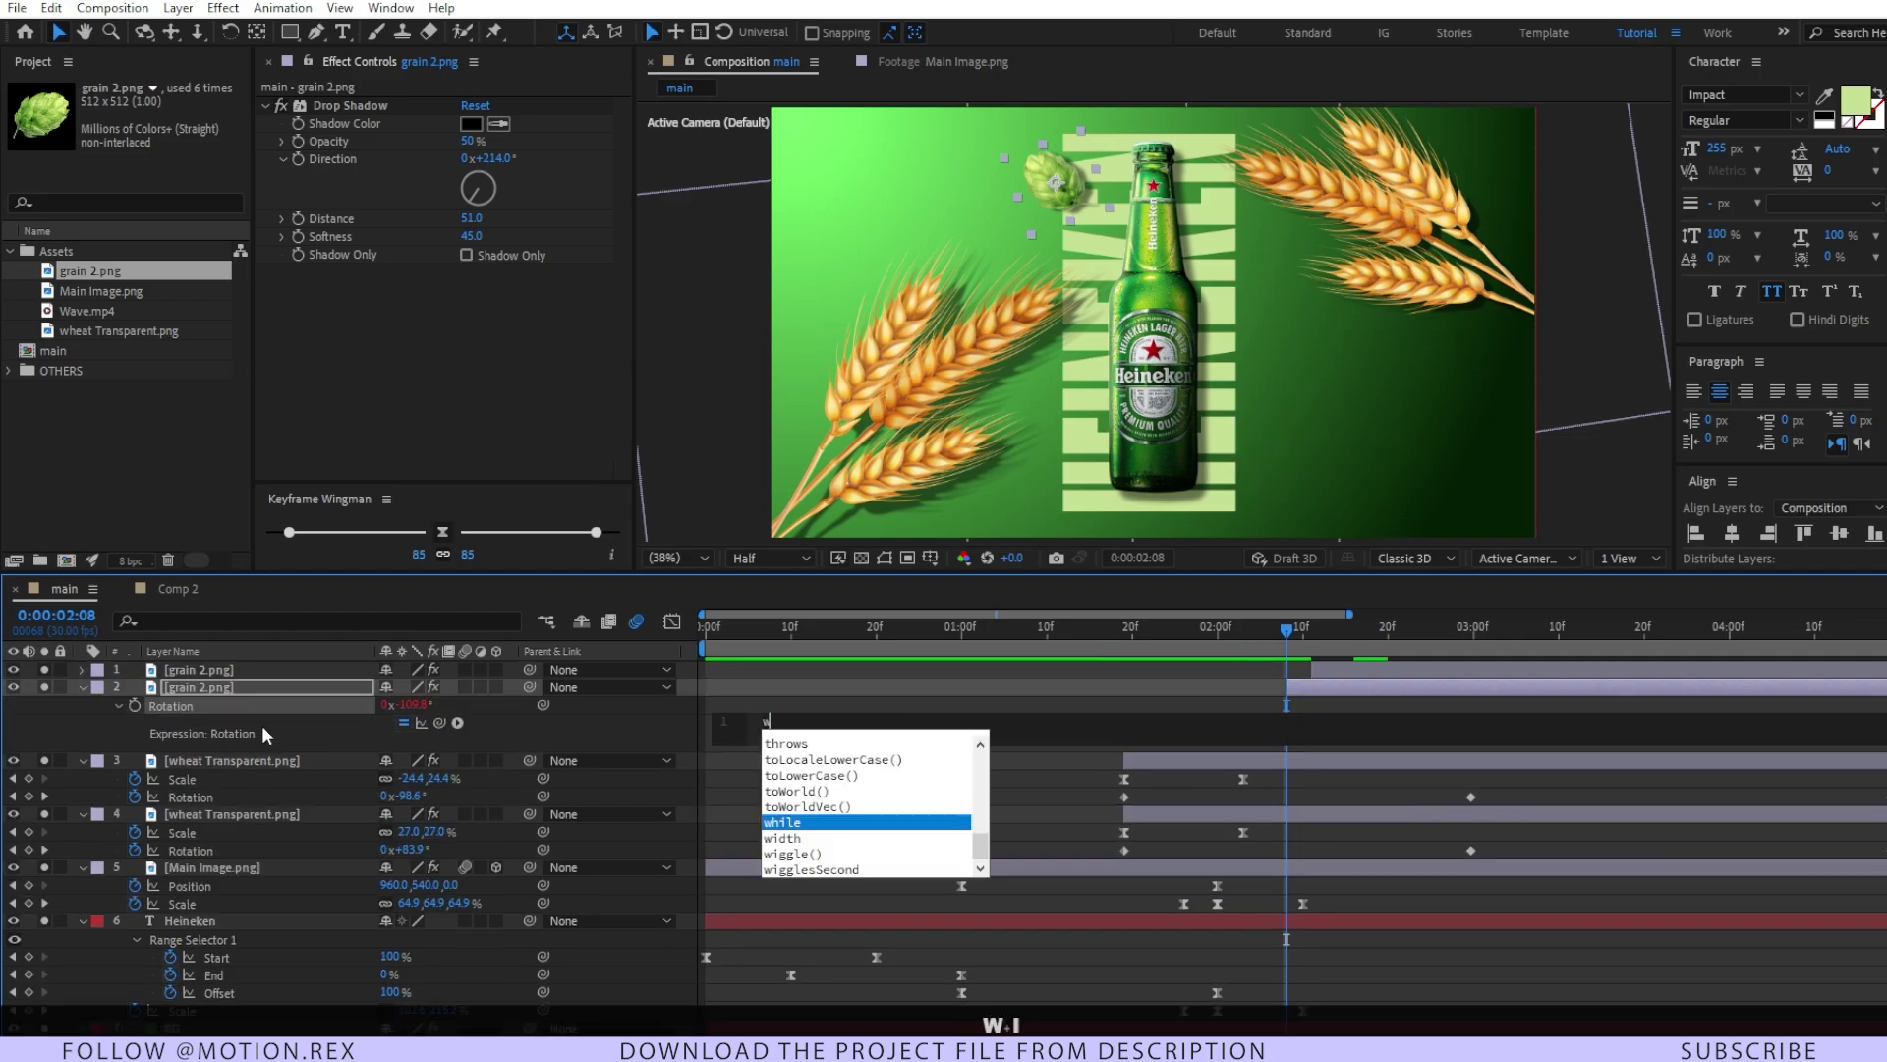
{"action": "type", "text": "igg"}
{"action": "key", "text": "Return"}
{"action": "type", "text": "2,20)"}
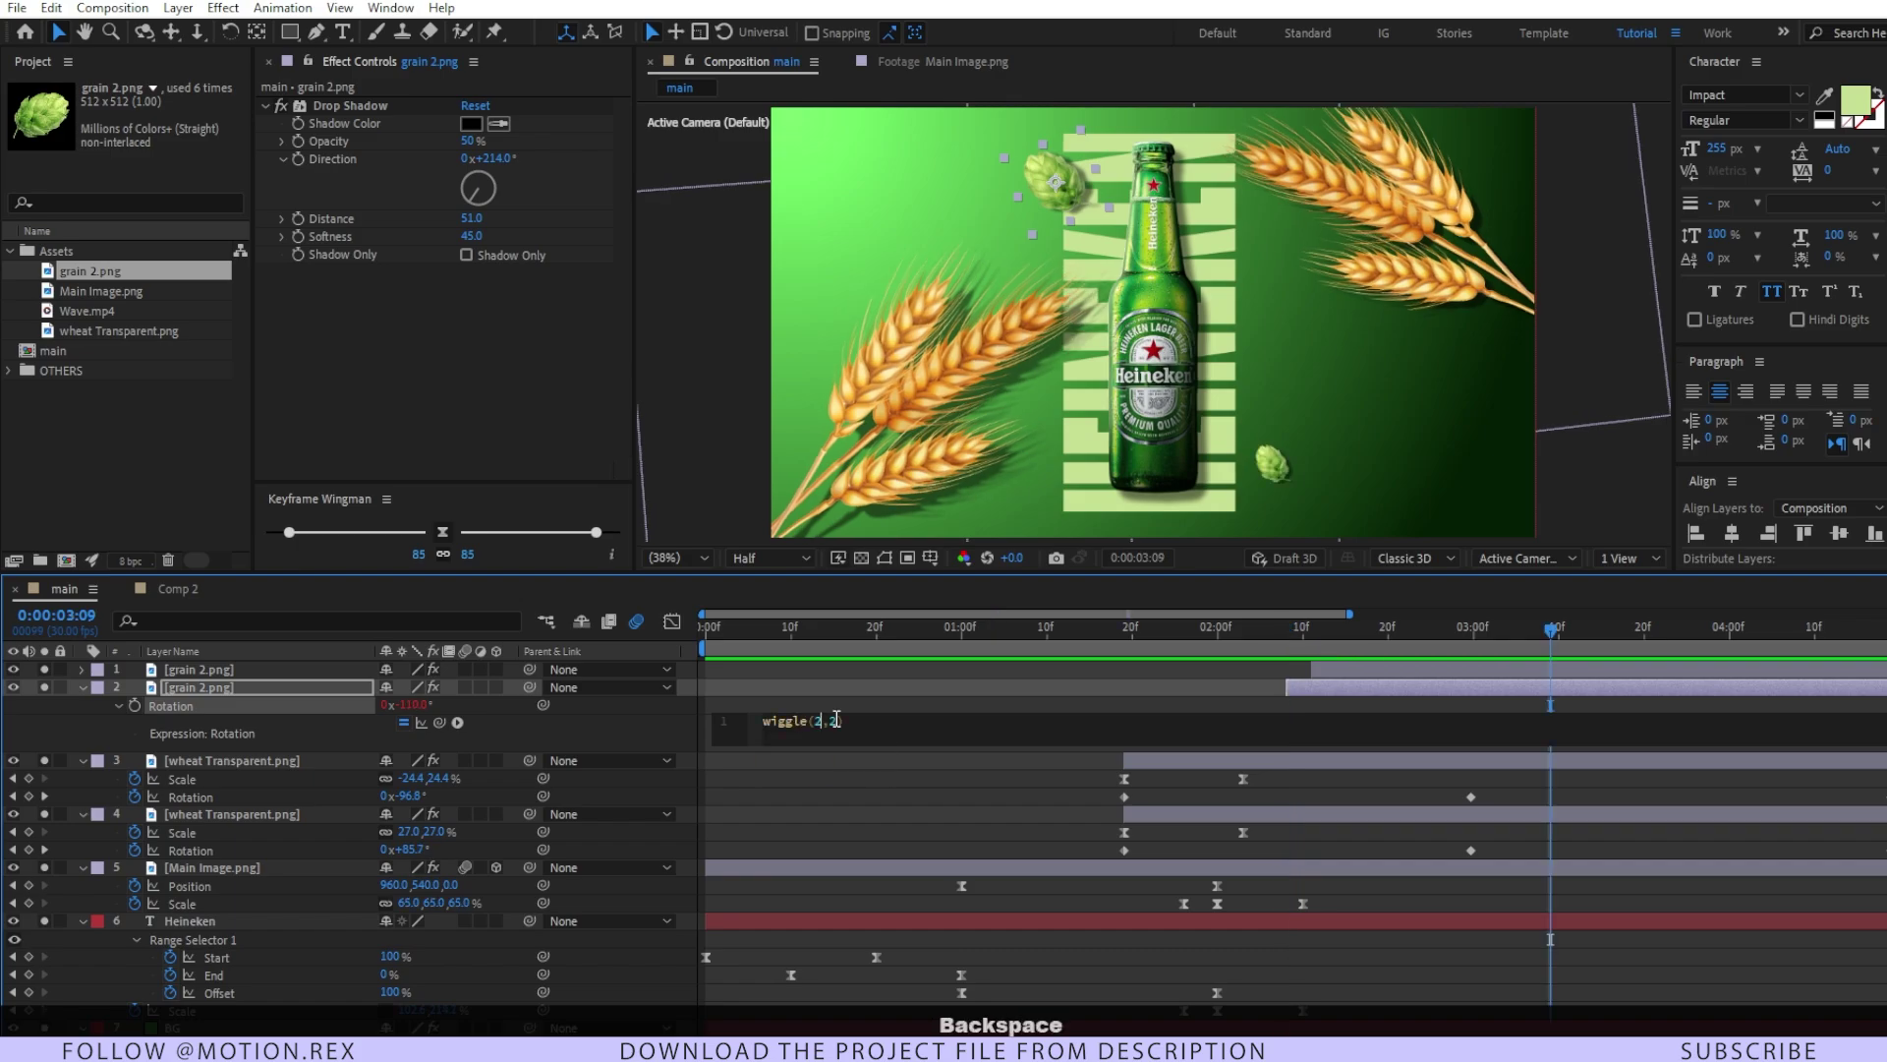
{"action": "key", "text": "KP_Enter"}
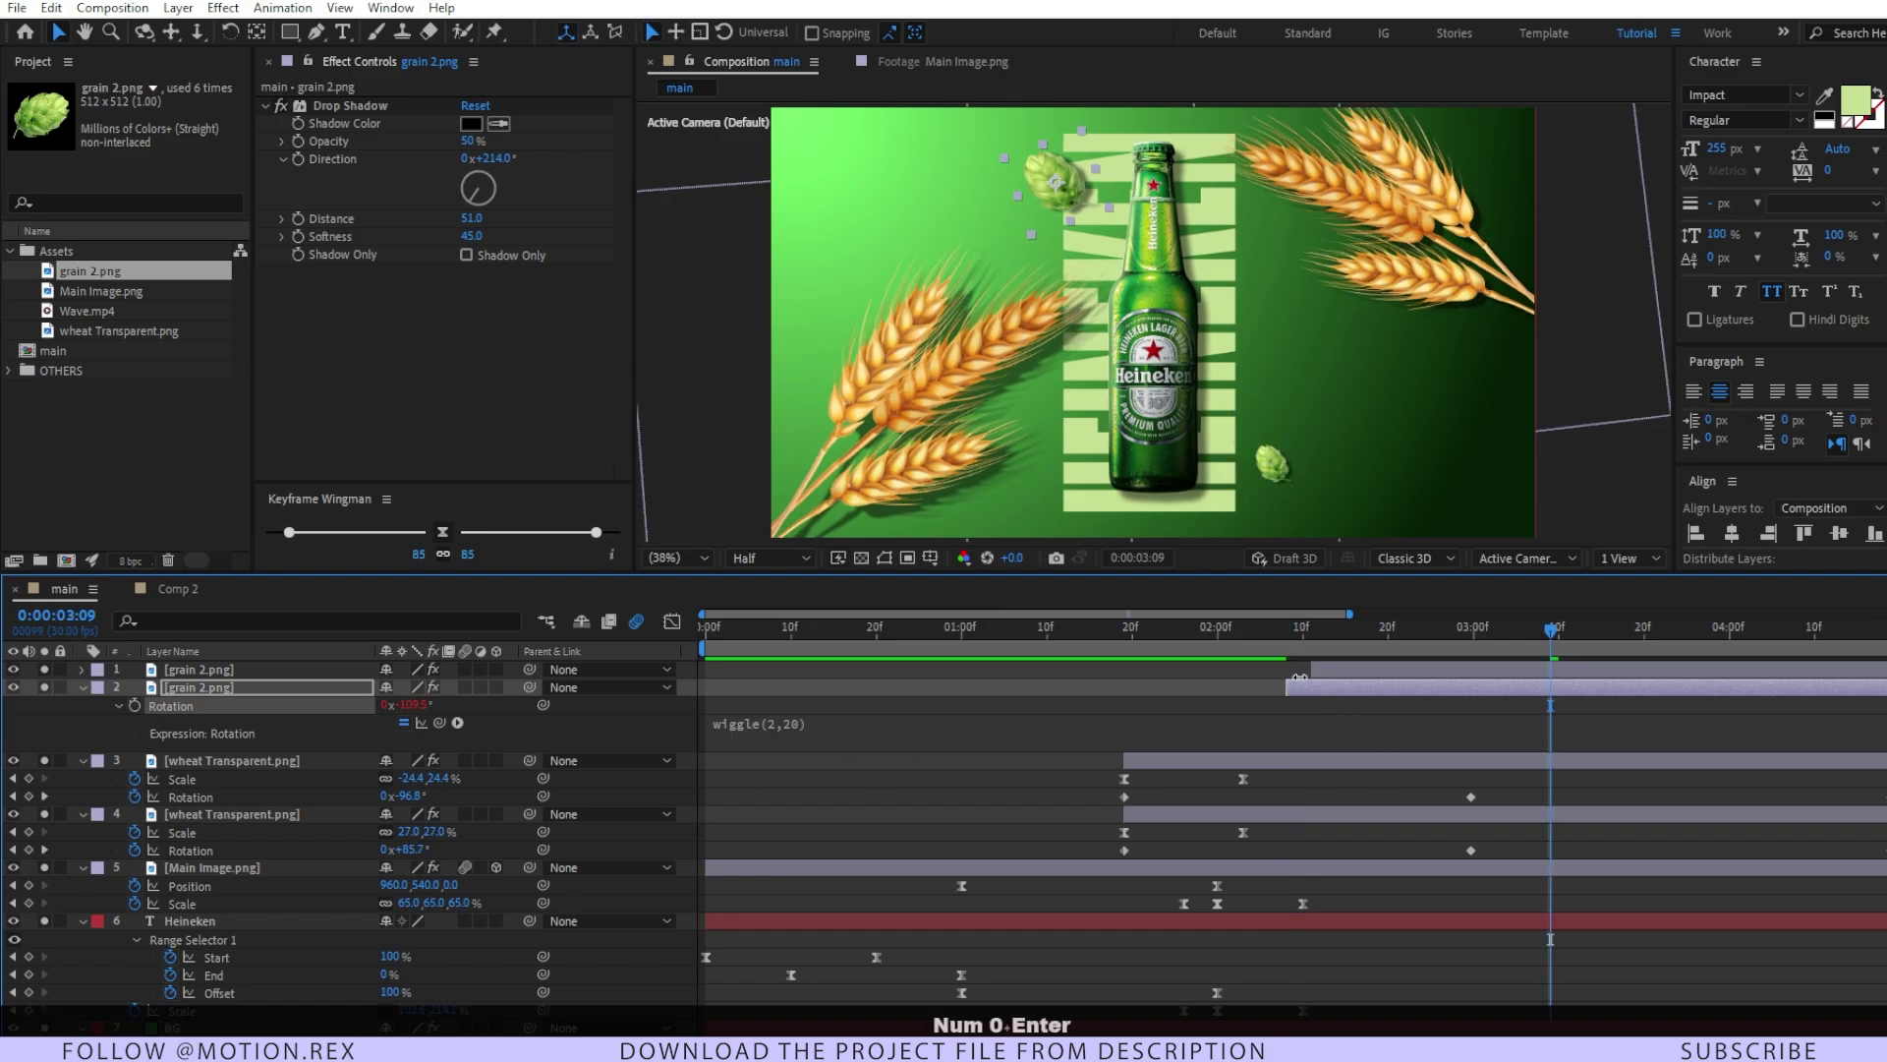
{"action": "key", "text": "space"}
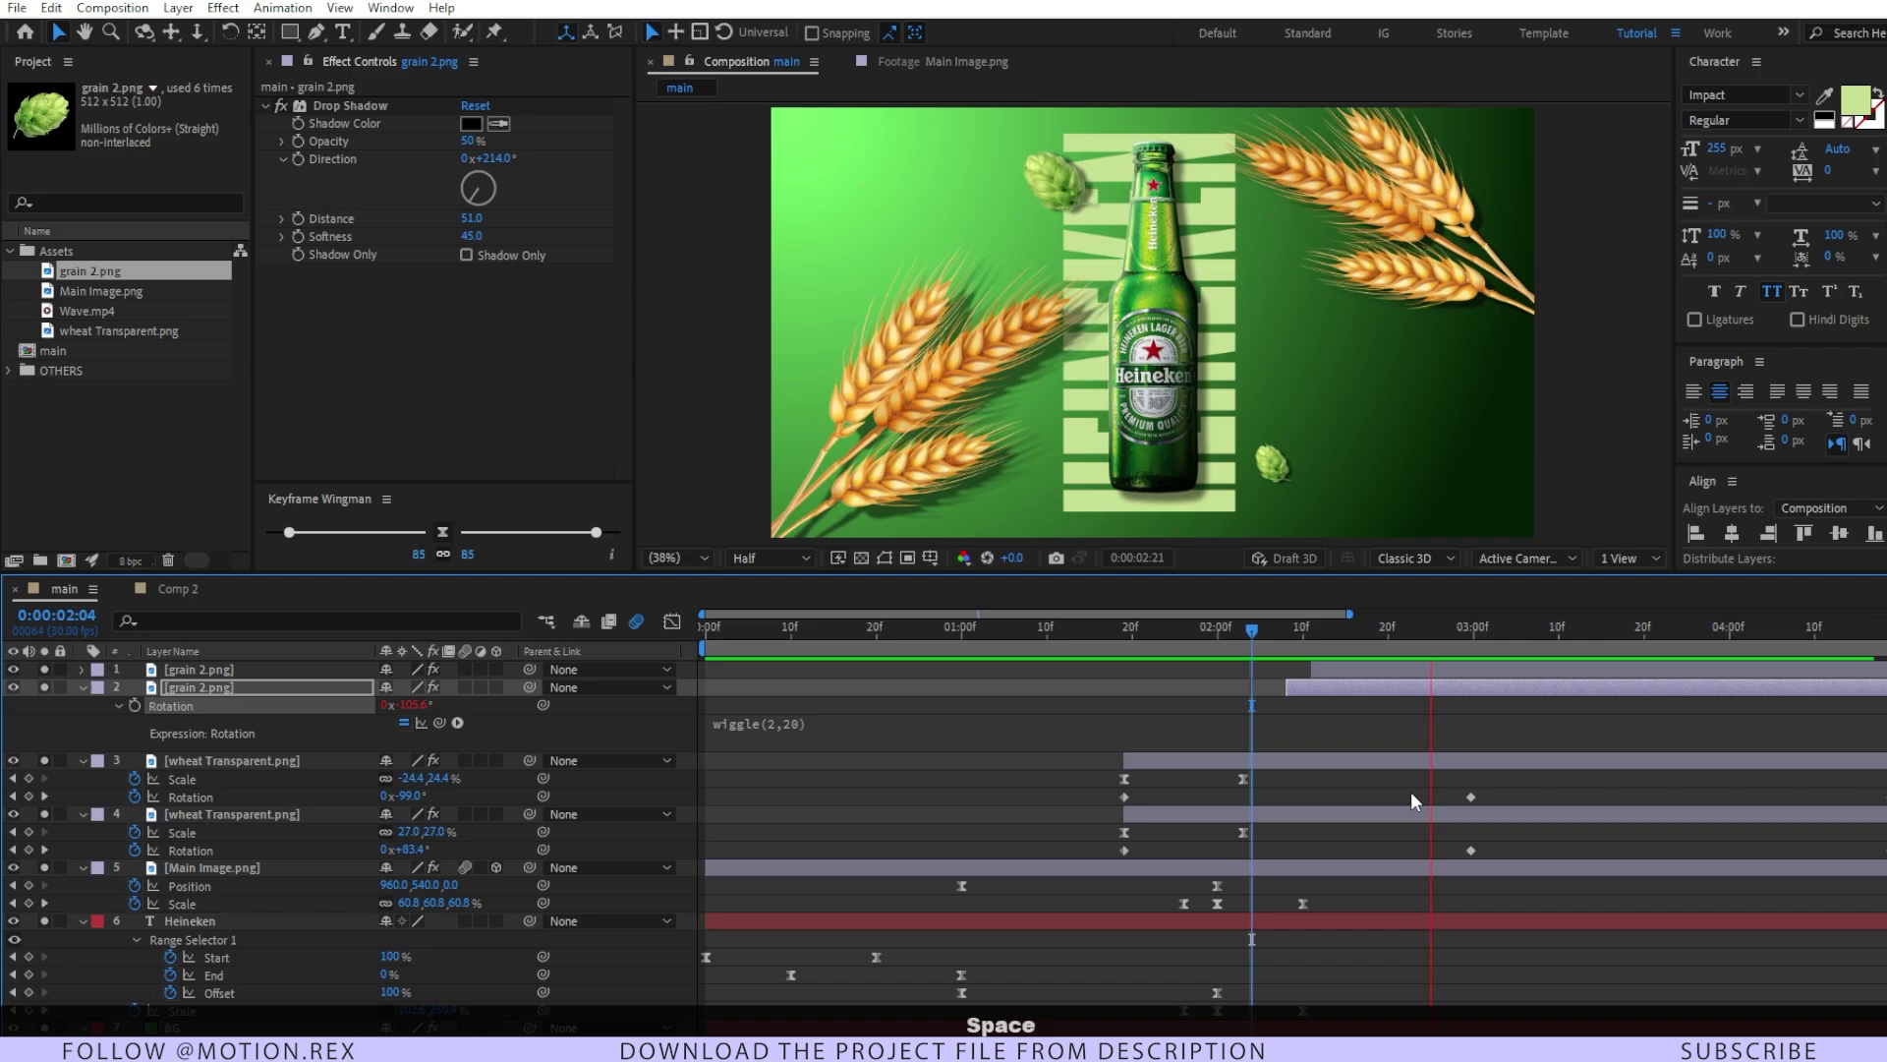
- Copy only the Rotation wiggle expression from the second grain 2.png layer onto the first one and preview from 2:00
{"action": "key", "text": "space"}
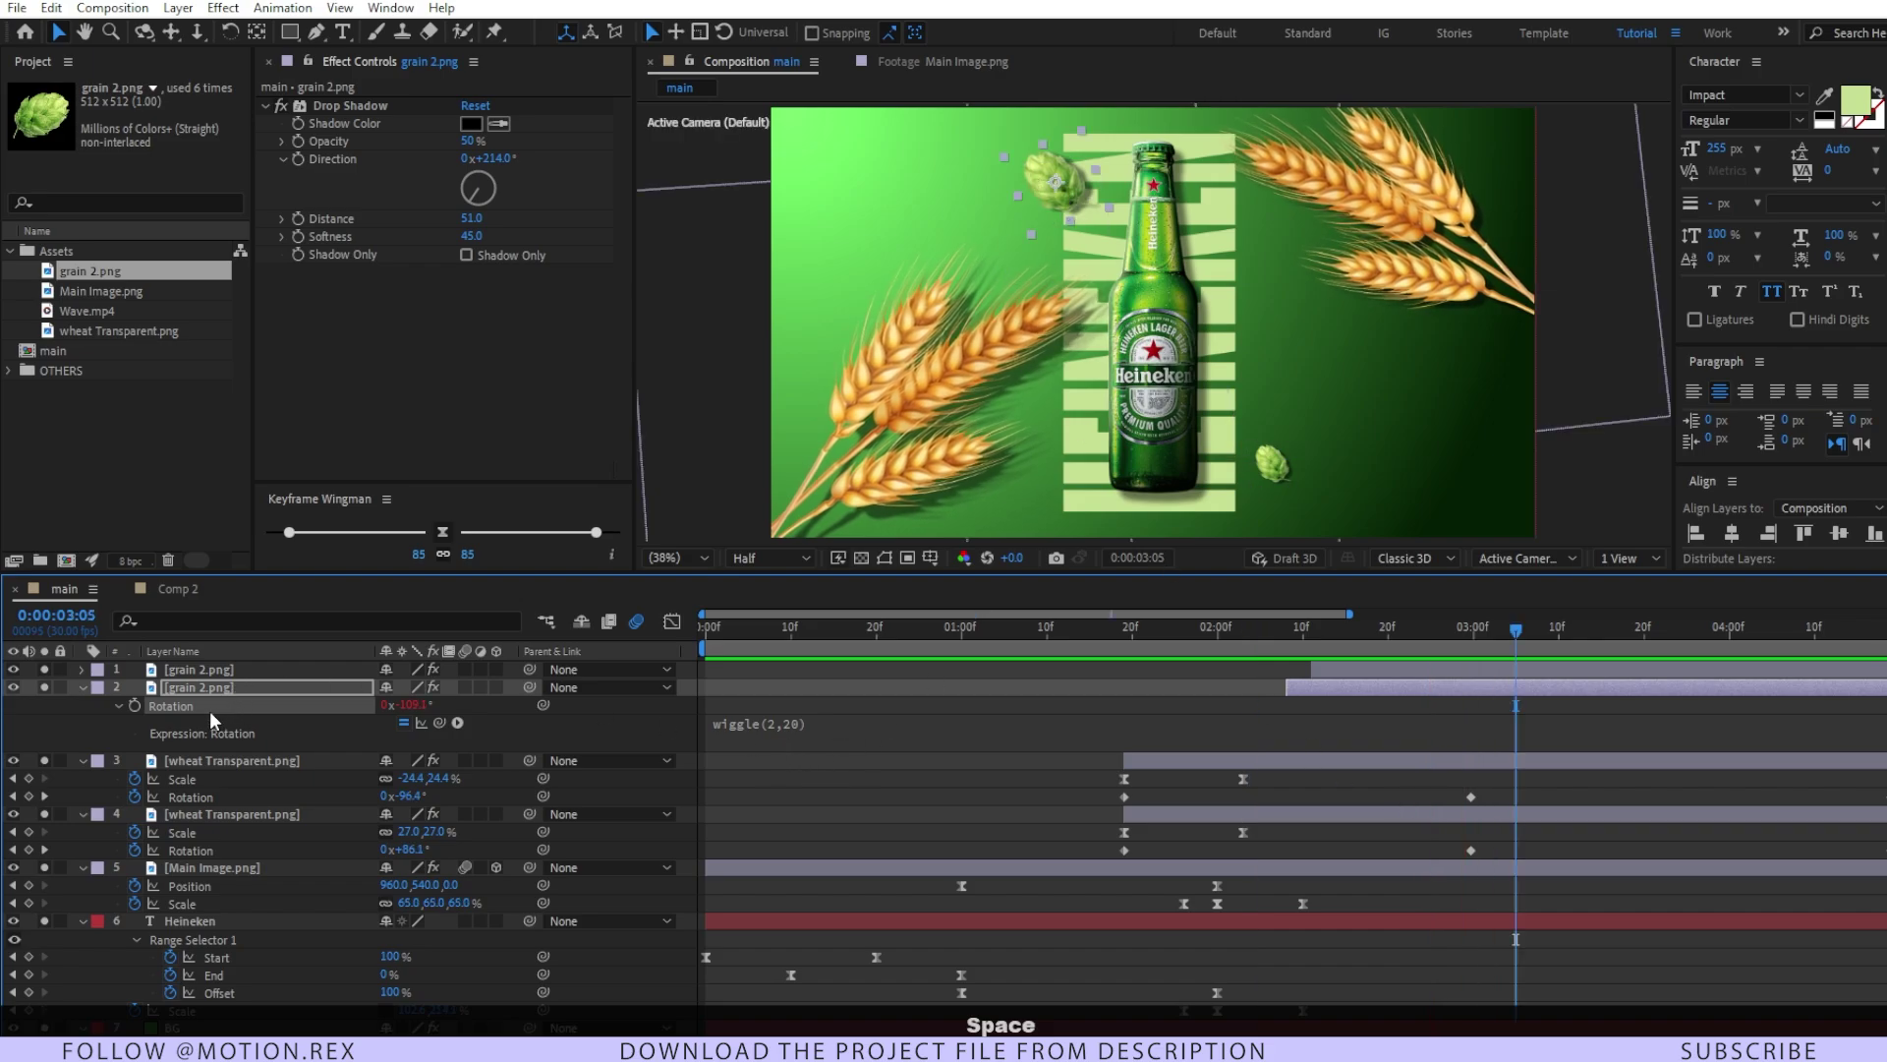
{"action": "right_click", "coordinate": [192, 711]}
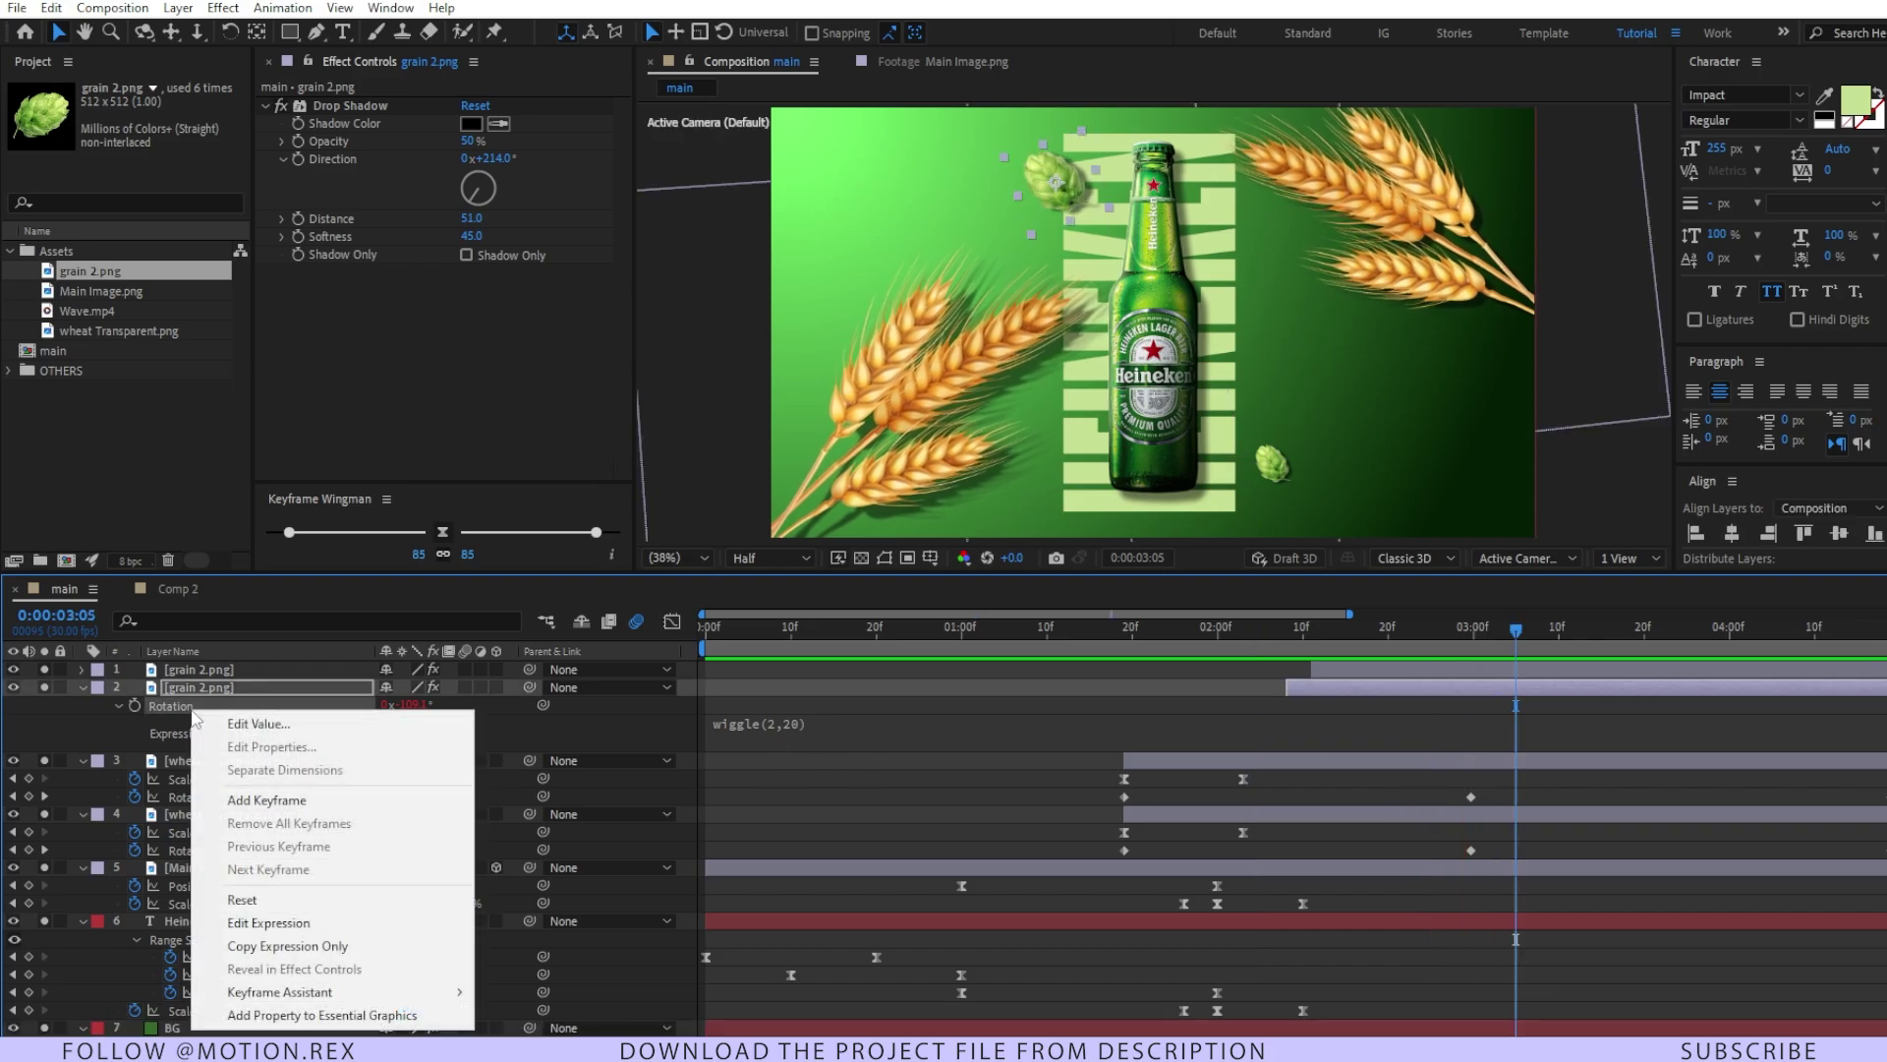
{"action": "left_click", "coordinate": [275, 947]}
{"action": "left_click", "coordinate": [200, 671]}
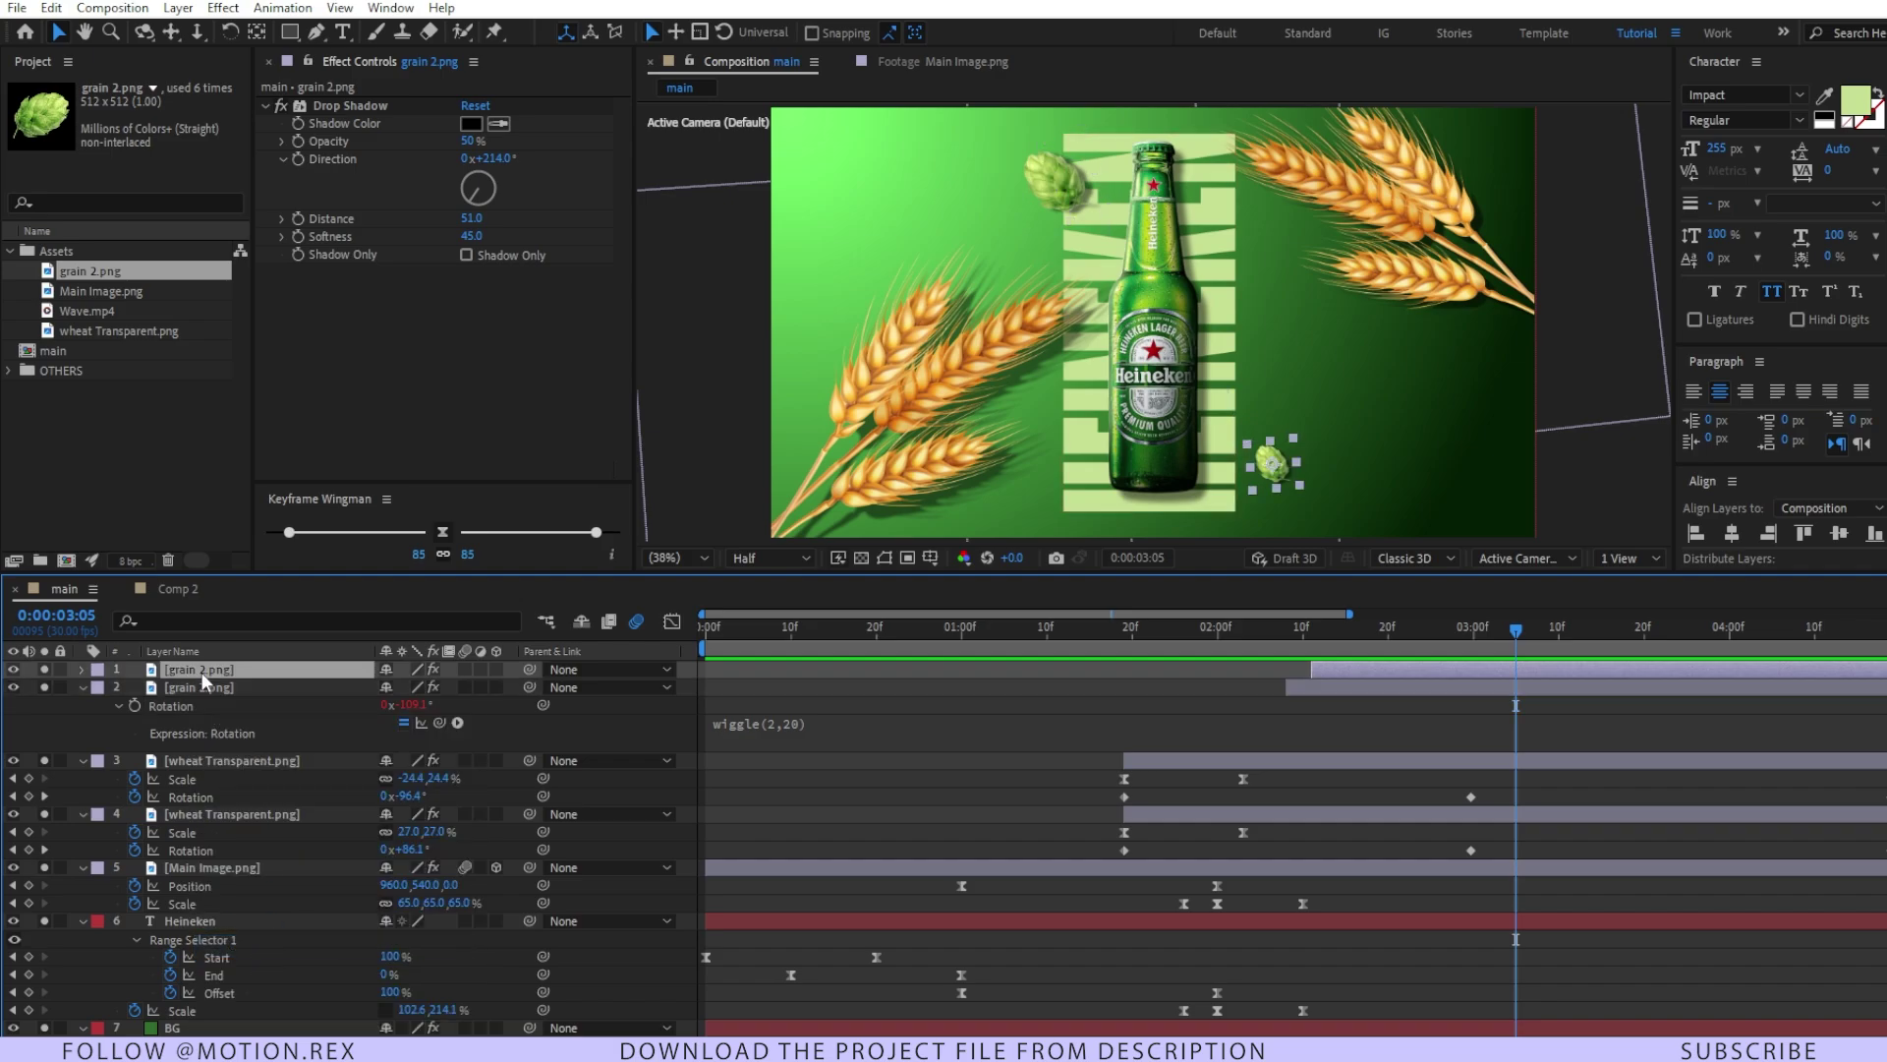
{"action": "key", "text": "ctrl+v"}
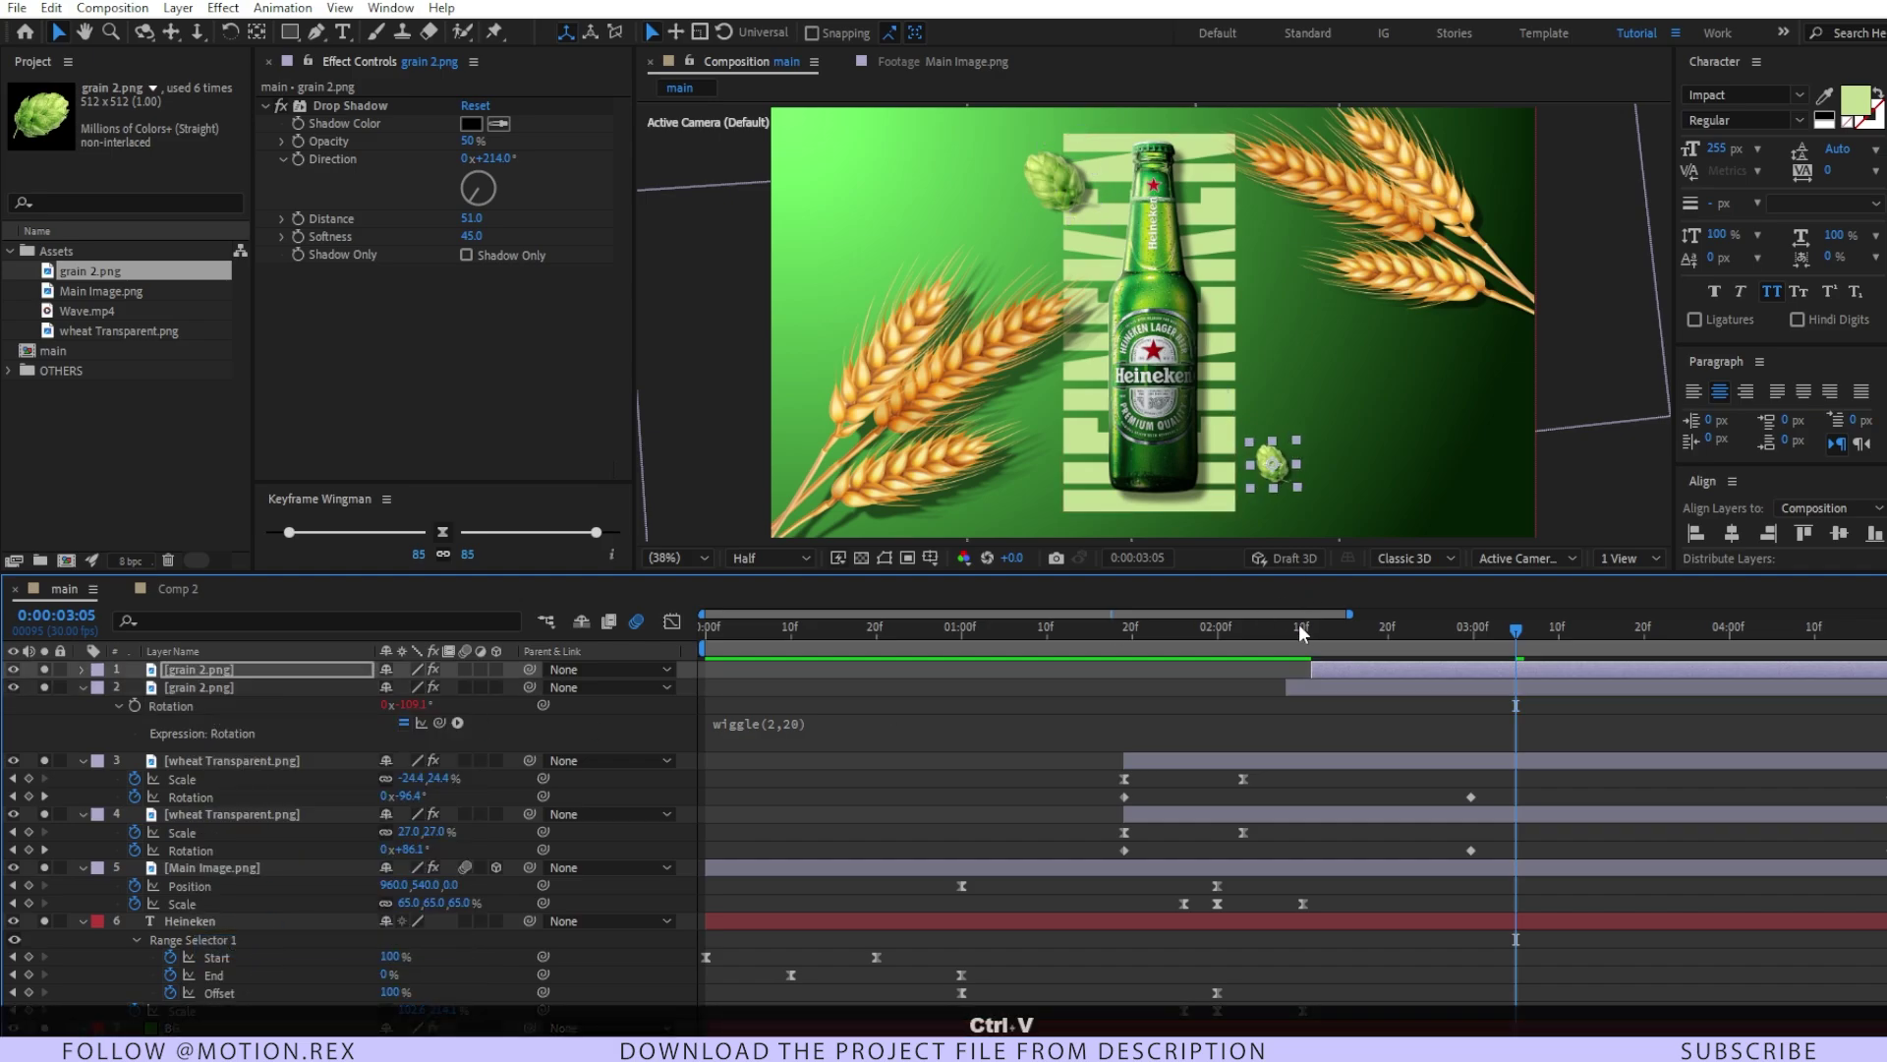
{"action": "left_click_drag", "start_coordinate": [1300, 632], "coordinate": [1217, 631]}
{"action": "left_click", "coordinate": [1130, 685]}
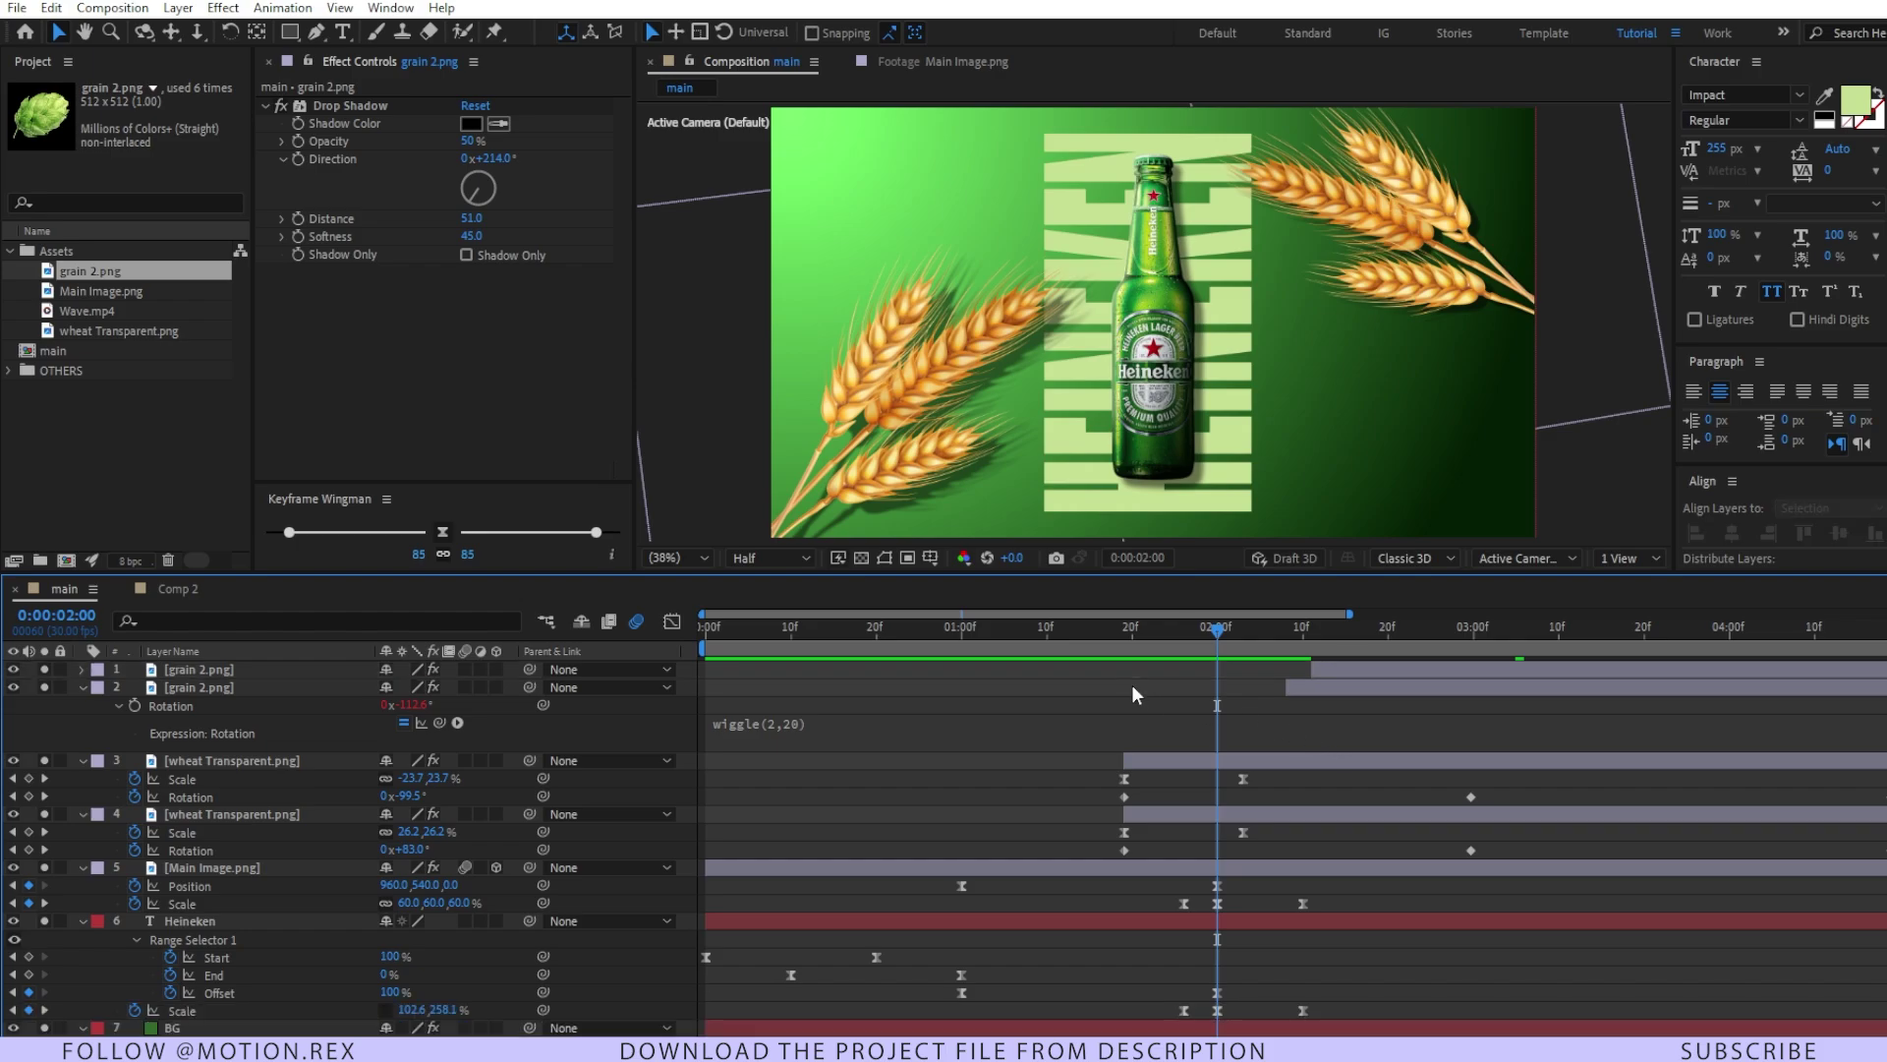
{"action": "key", "text": "space"}
- Collapse the properties of all layers and turn off Solo for all seven of them
{"action": "key", "text": "ctrl+a"}
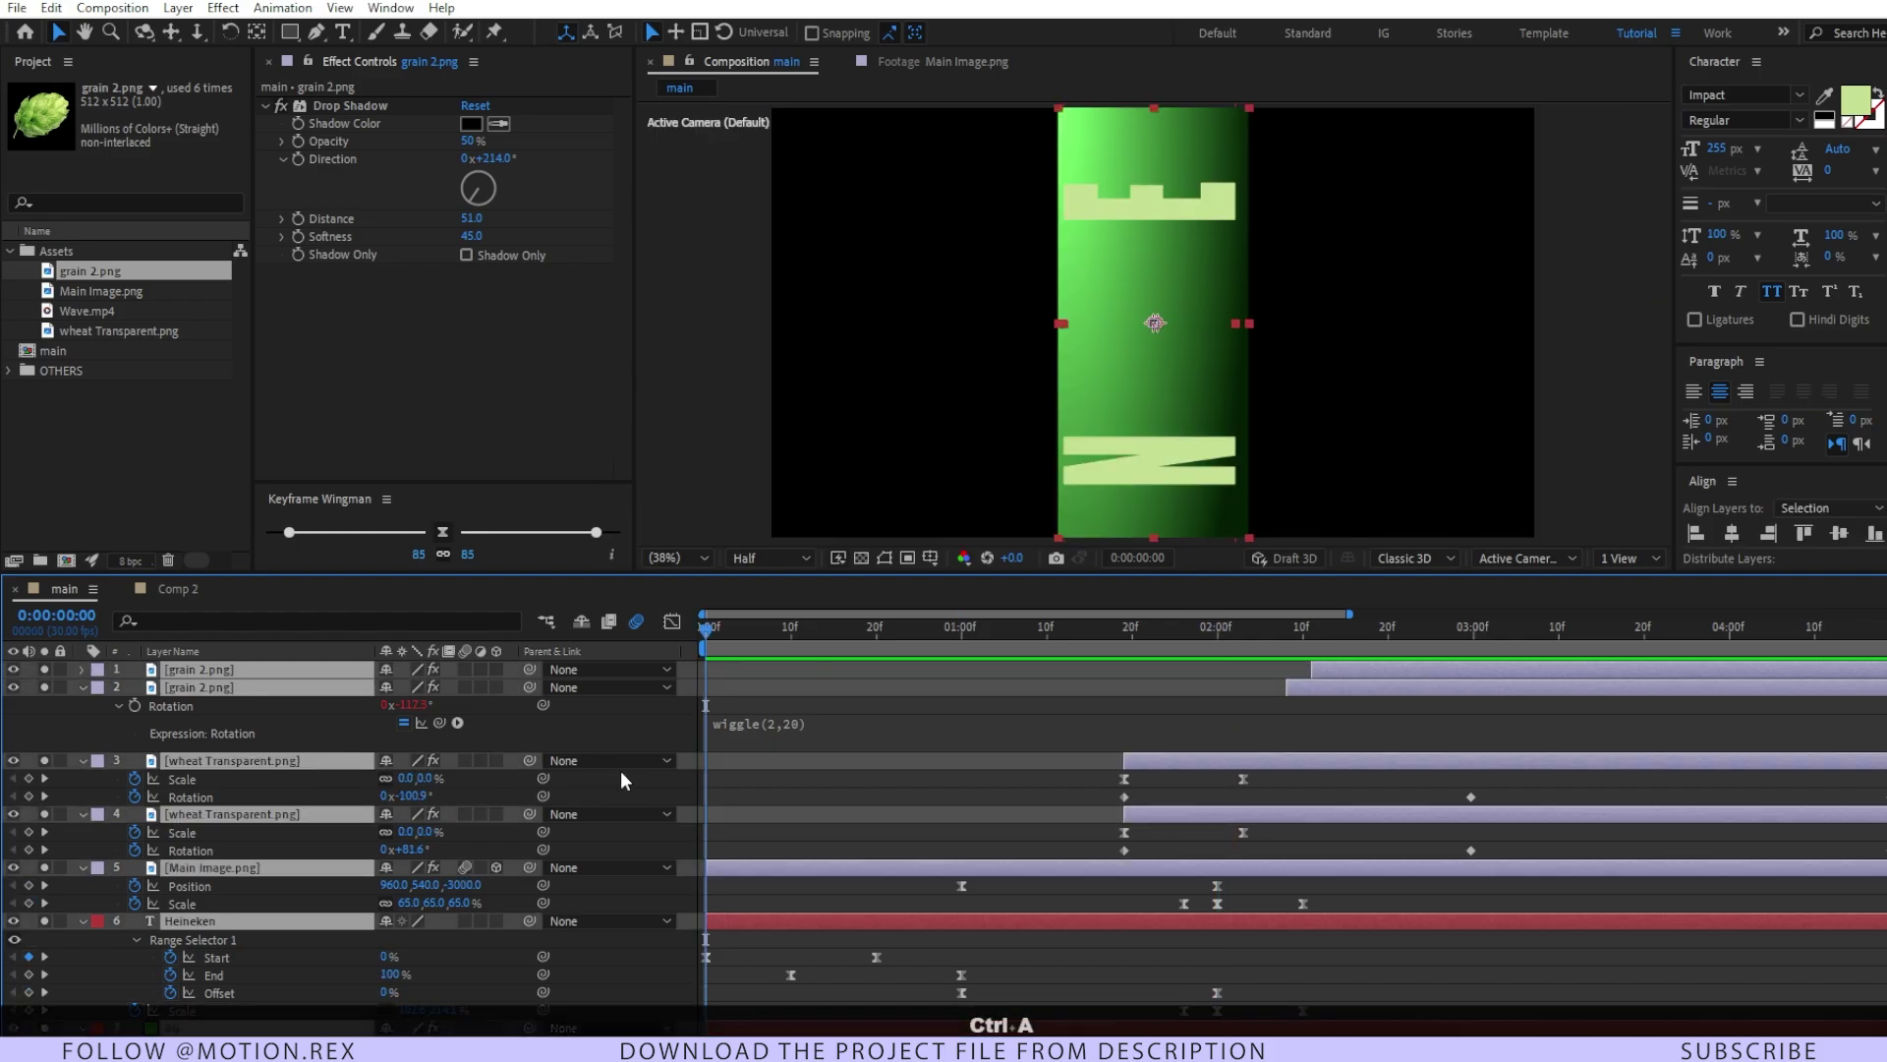
{"action": "key", "text": "u"}
{"action": "left_click", "coordinate": [537, 860]}
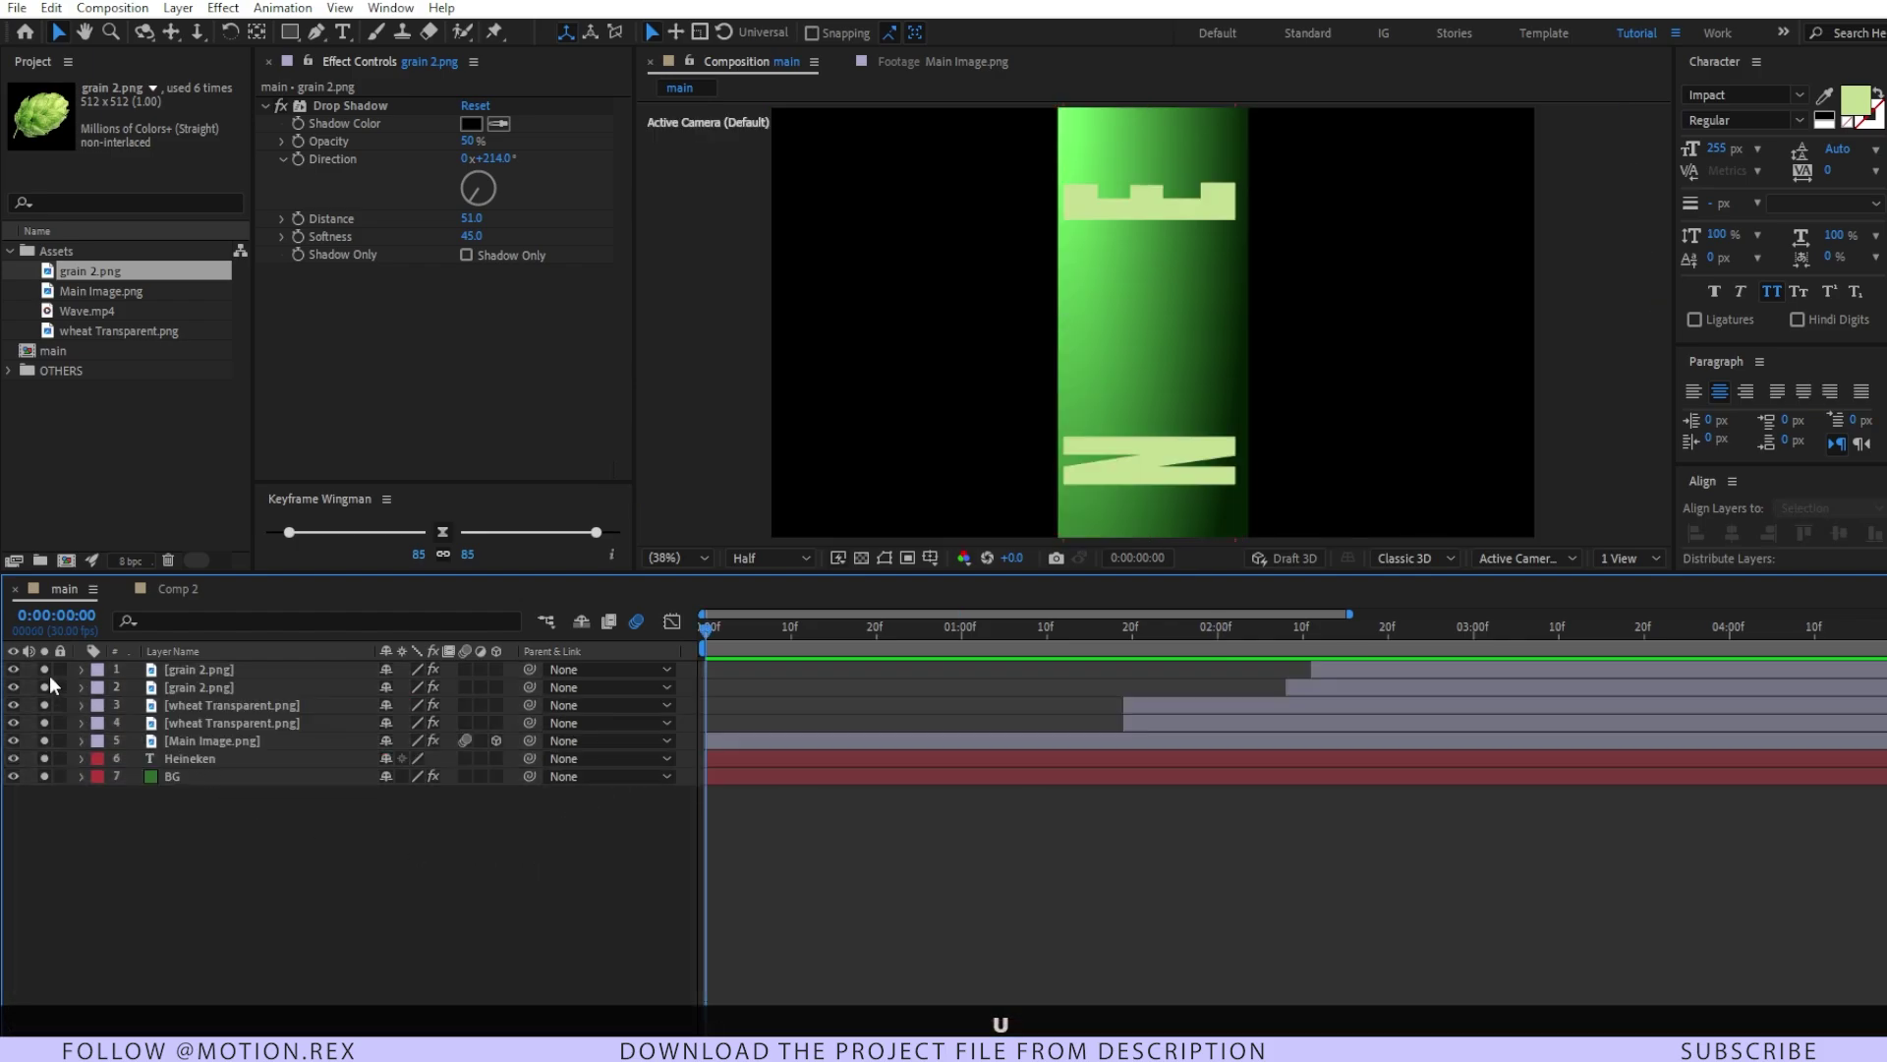
{"action": "left_click_drag", "start_coordinate": [47, 669], "coordinate": [44, 779]}
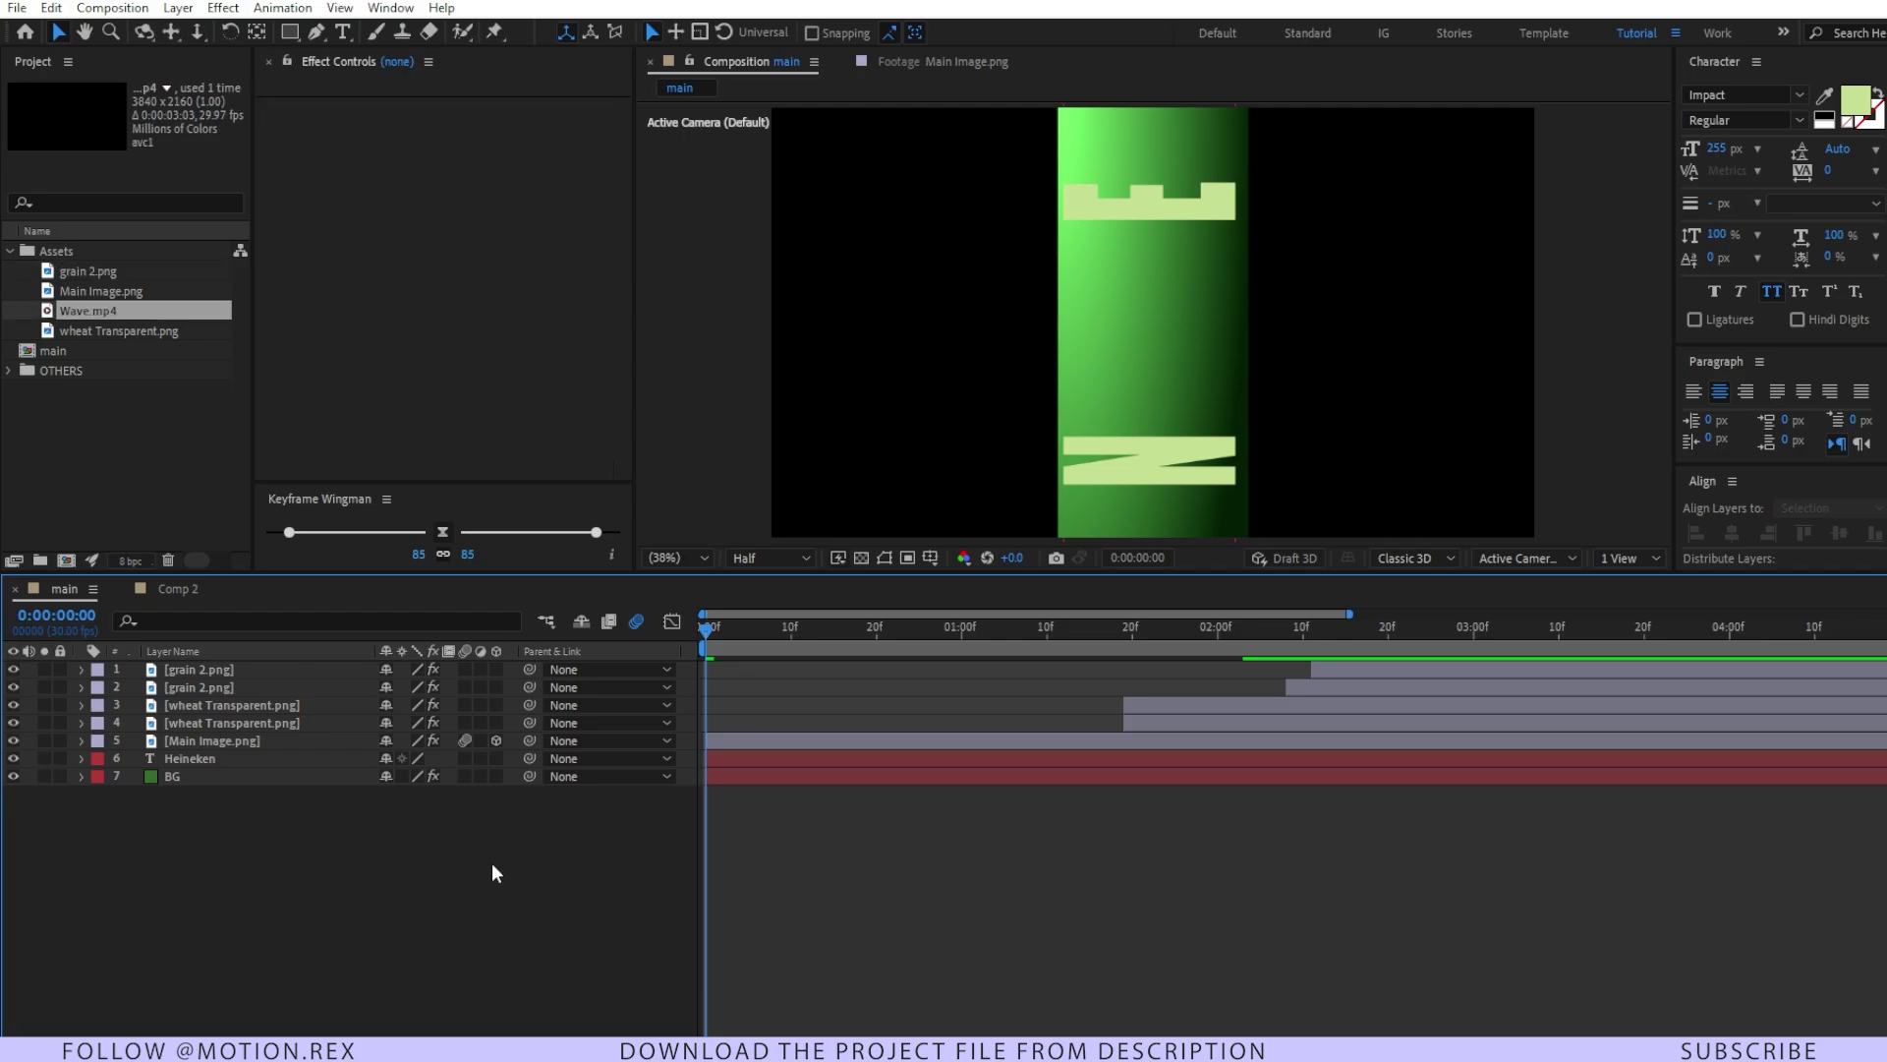
- Add Wave.mp4 beneath the BG layer and slide it earlier in time so it ends at about 2:02
{"action": "left_click", "coordinate": [98, 312]}
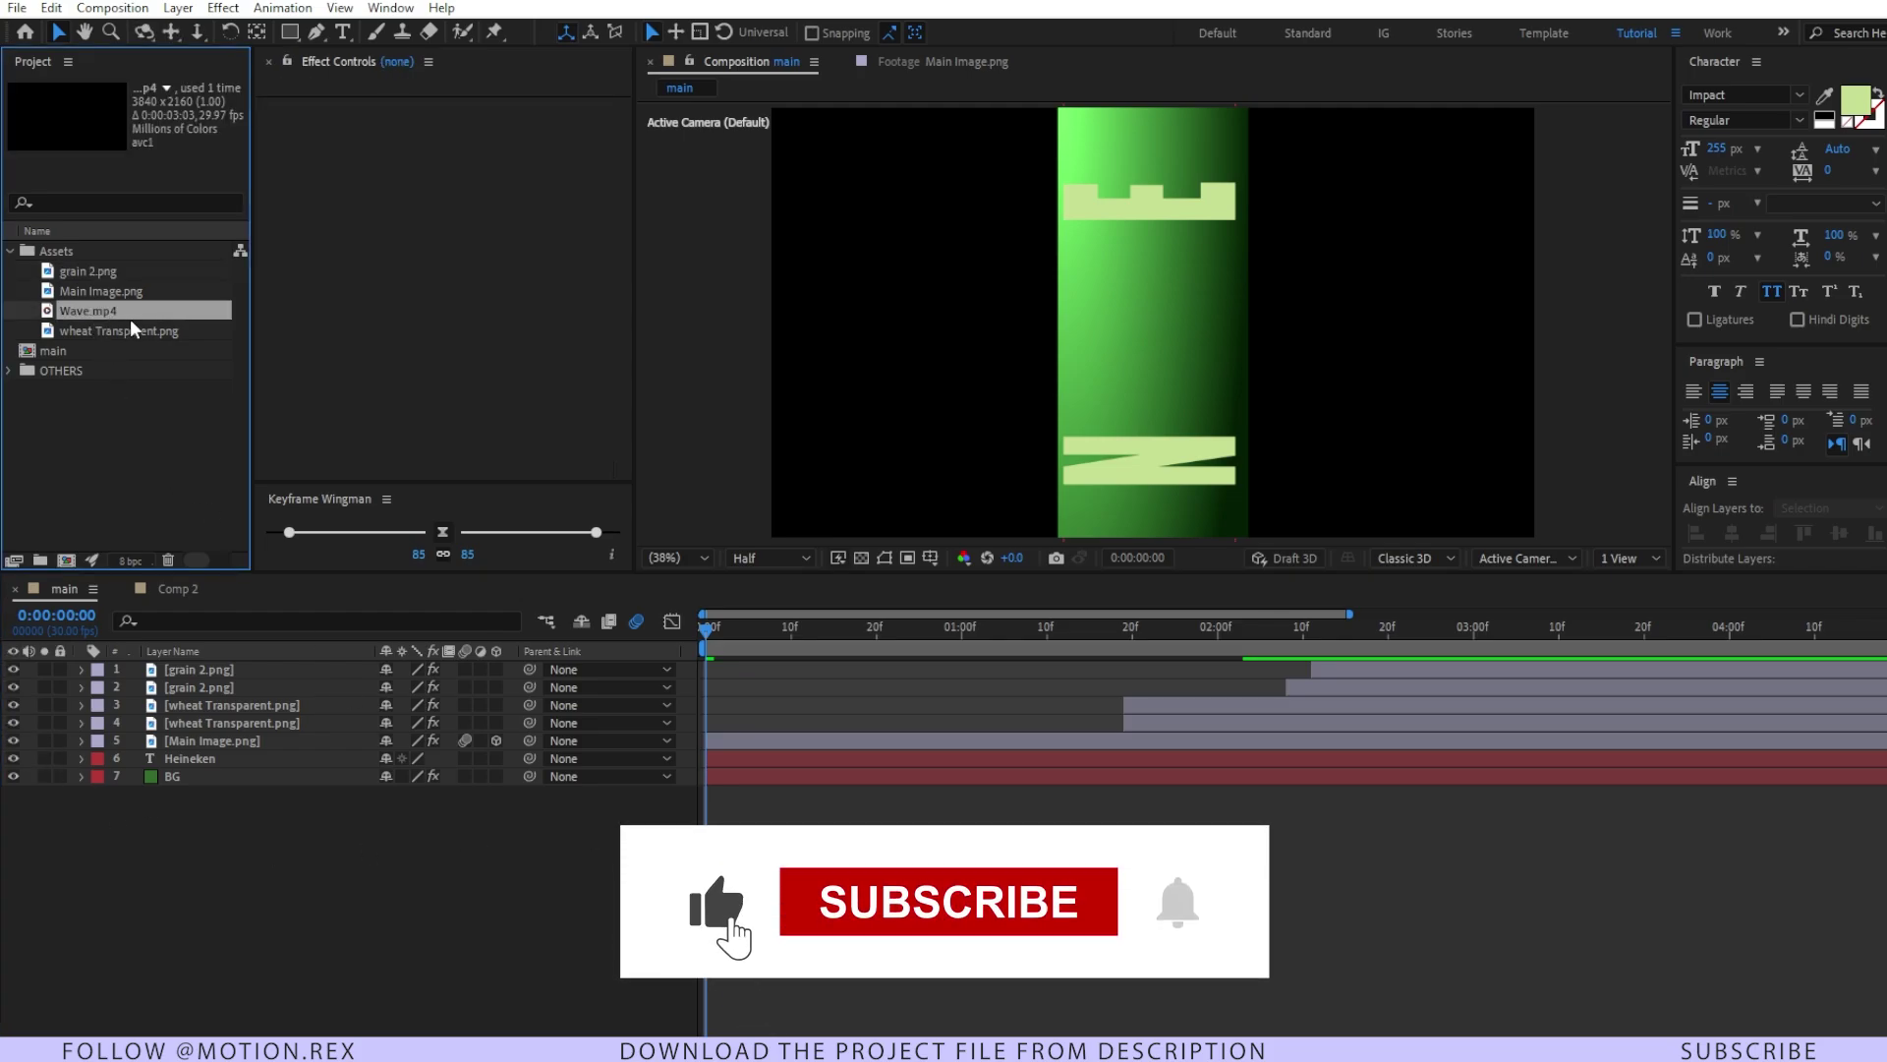
{"action": "left_click_drag", "start_coordinate": [98, 310], "coordinate": [157, 798]}
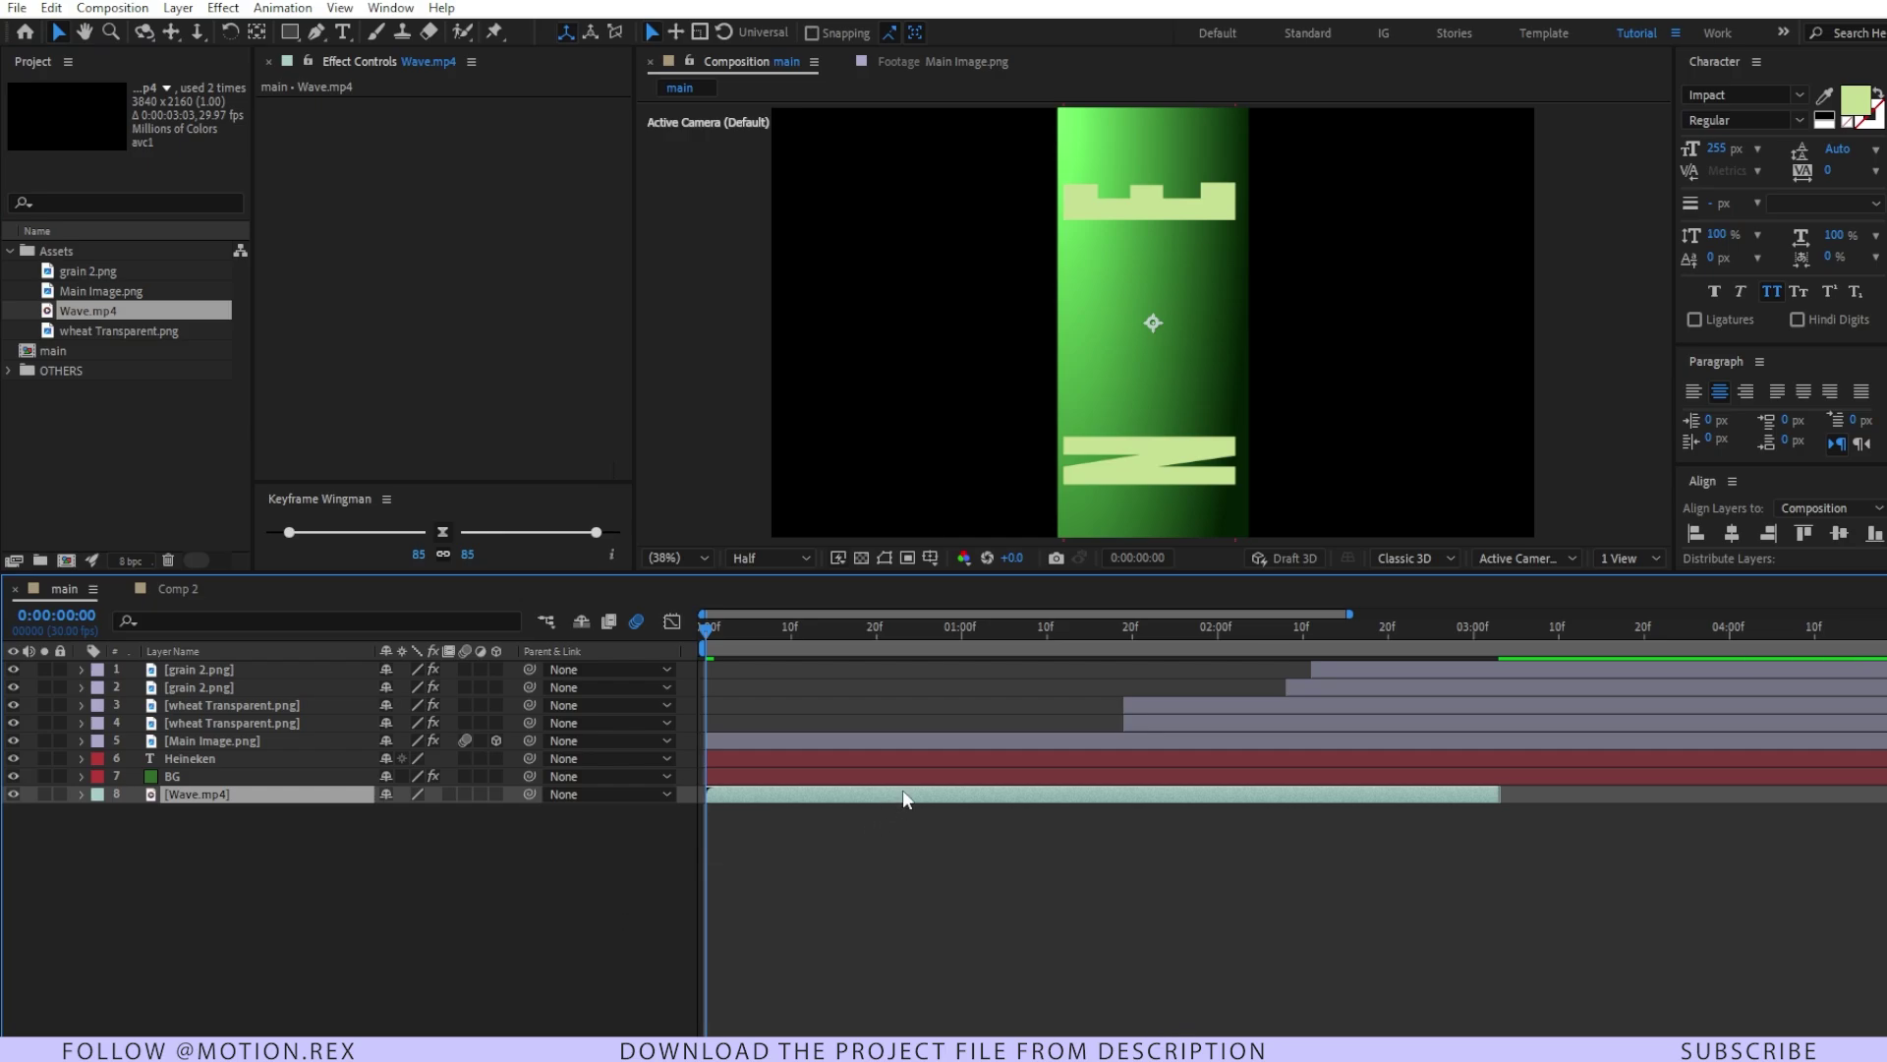
{"action": "left_click_drag", "start_coordinate": [899, 788], "coordinate": [681, 776]}
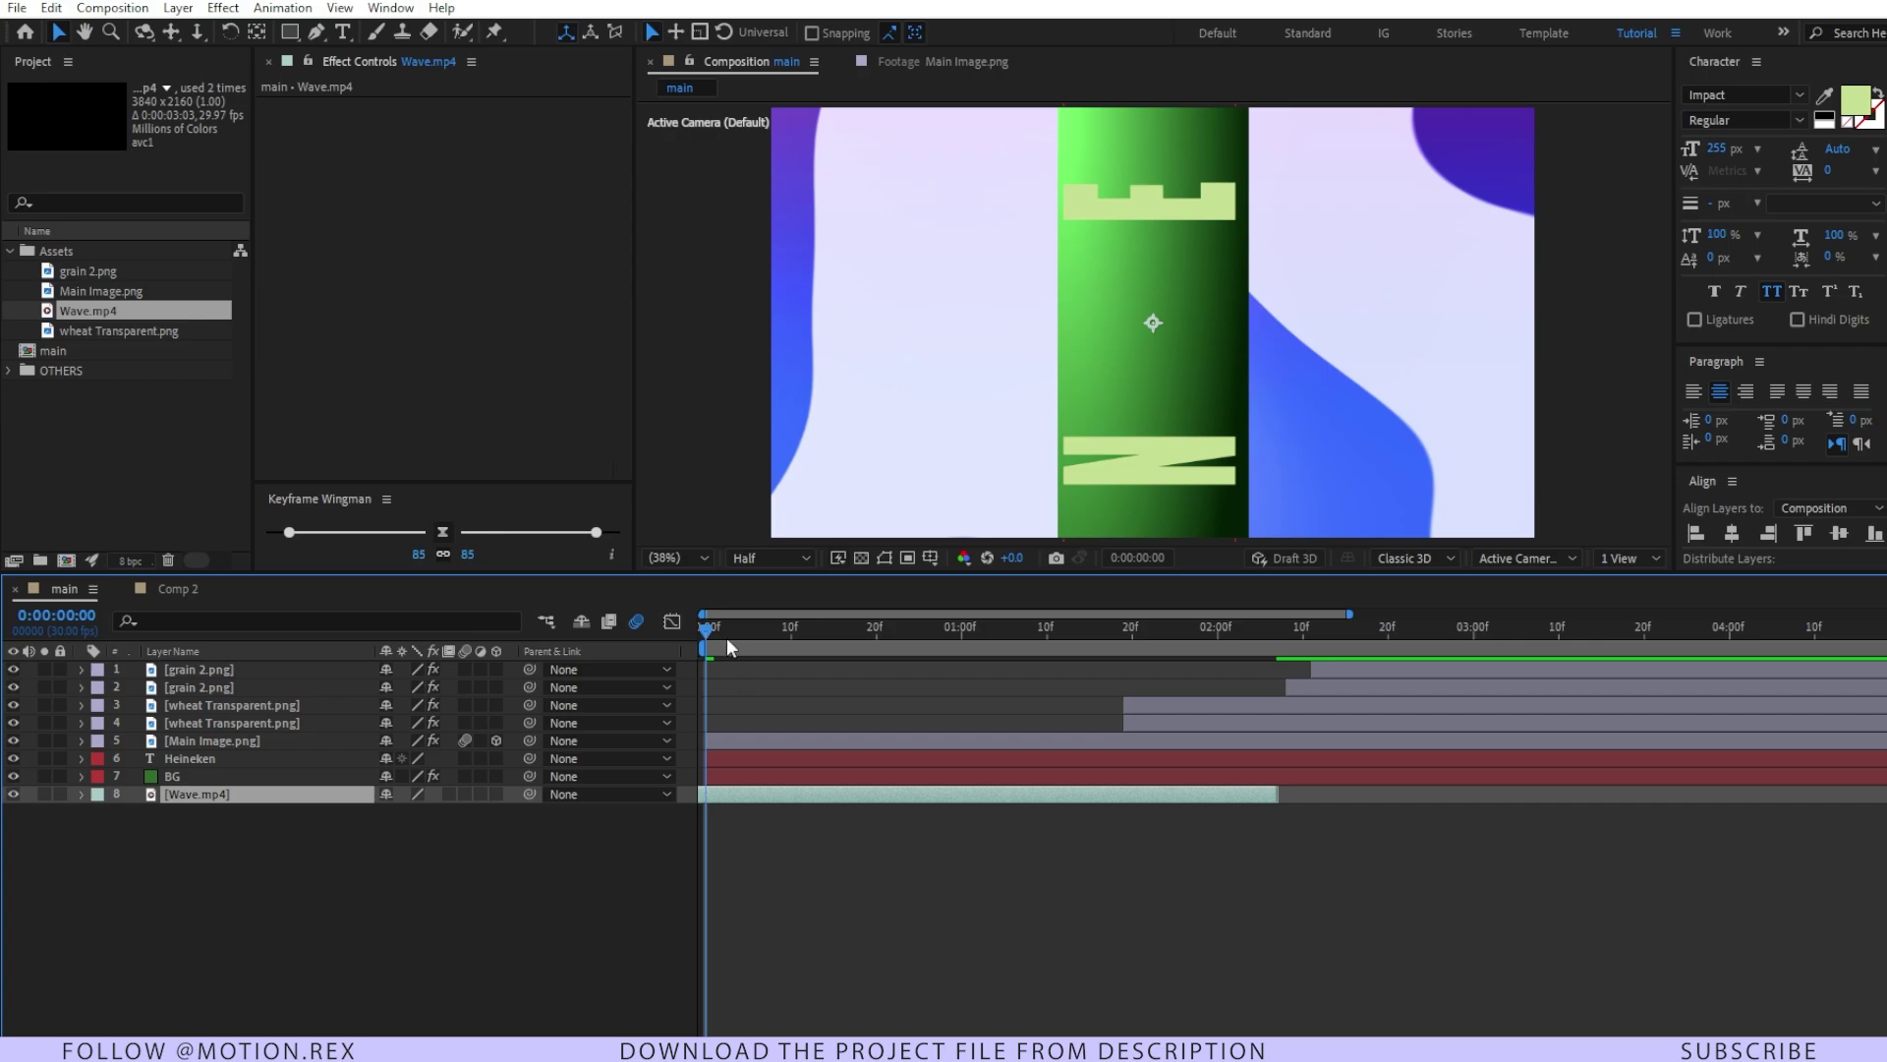
- Apply Hue/Saturation to the Wave.mp4 layer with Master Hue at 210° and review the recoloured background from the start
{"action": "key", "text": "ctrl+space"}
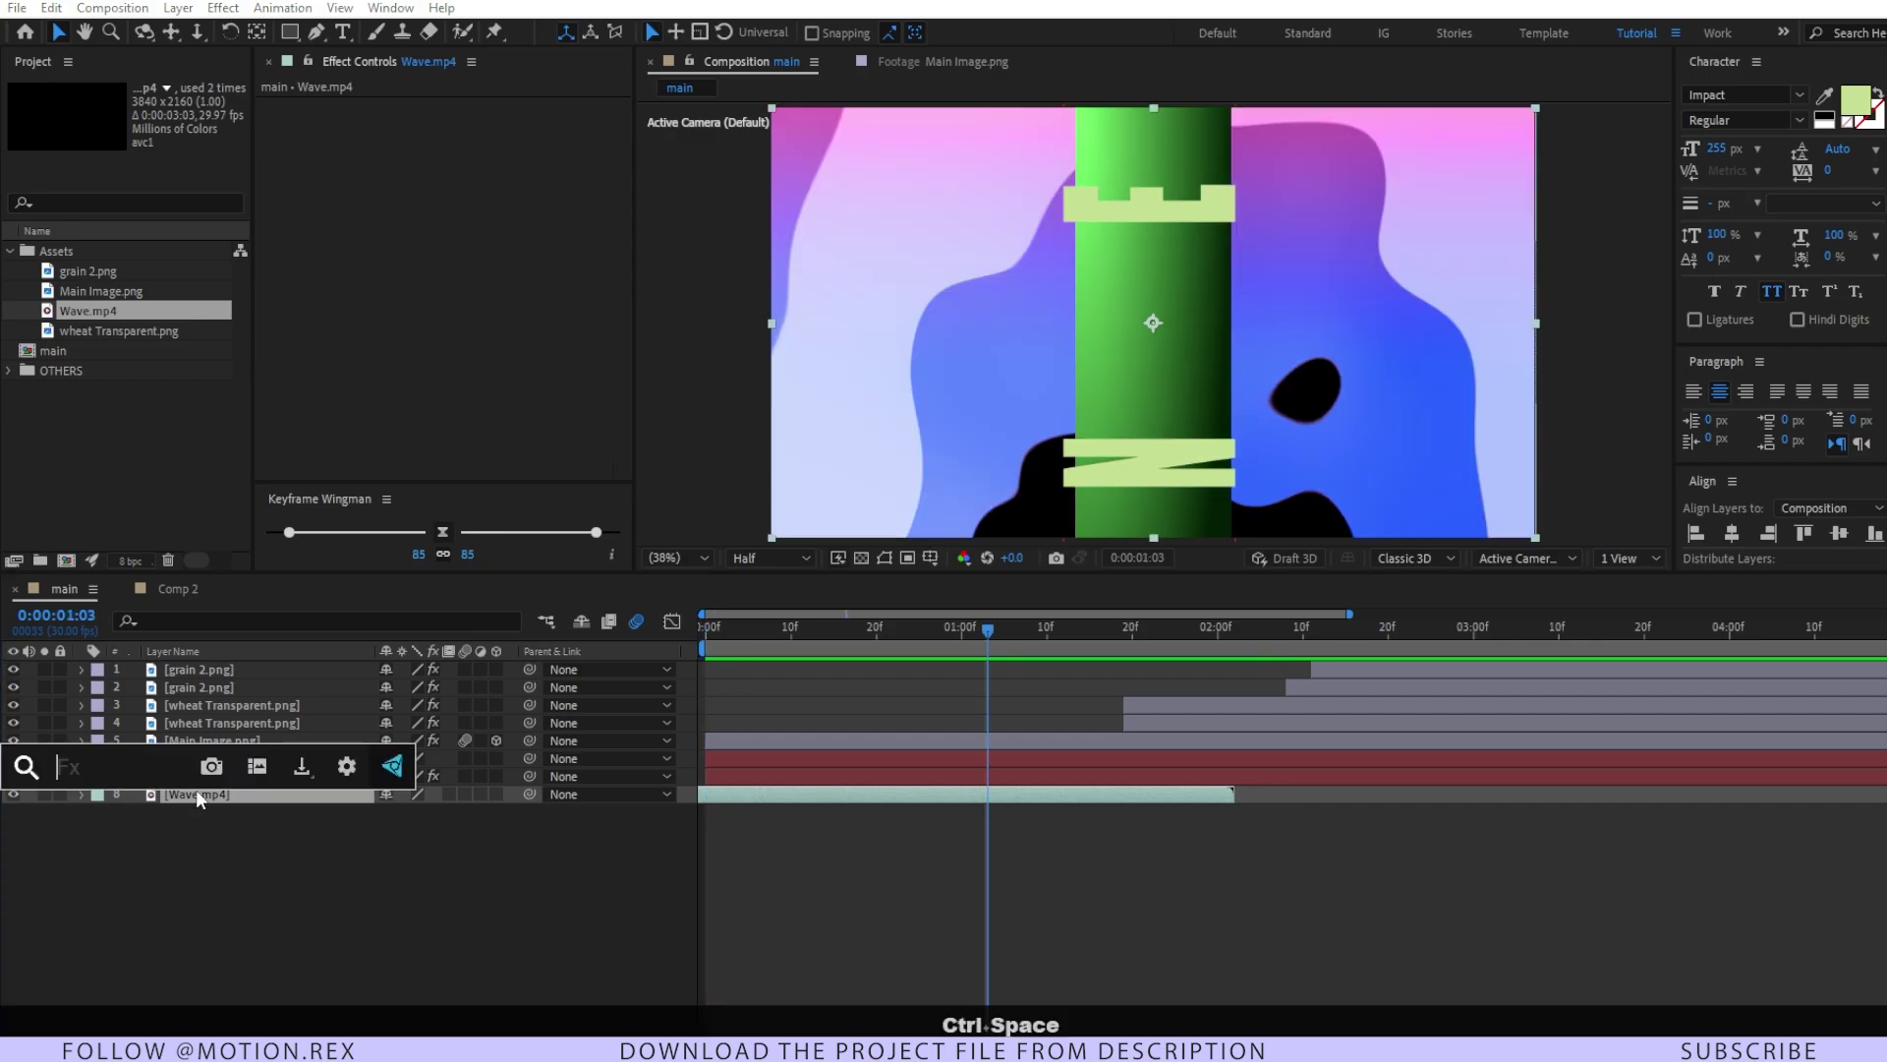
{"action": "type", "text": "hue"}
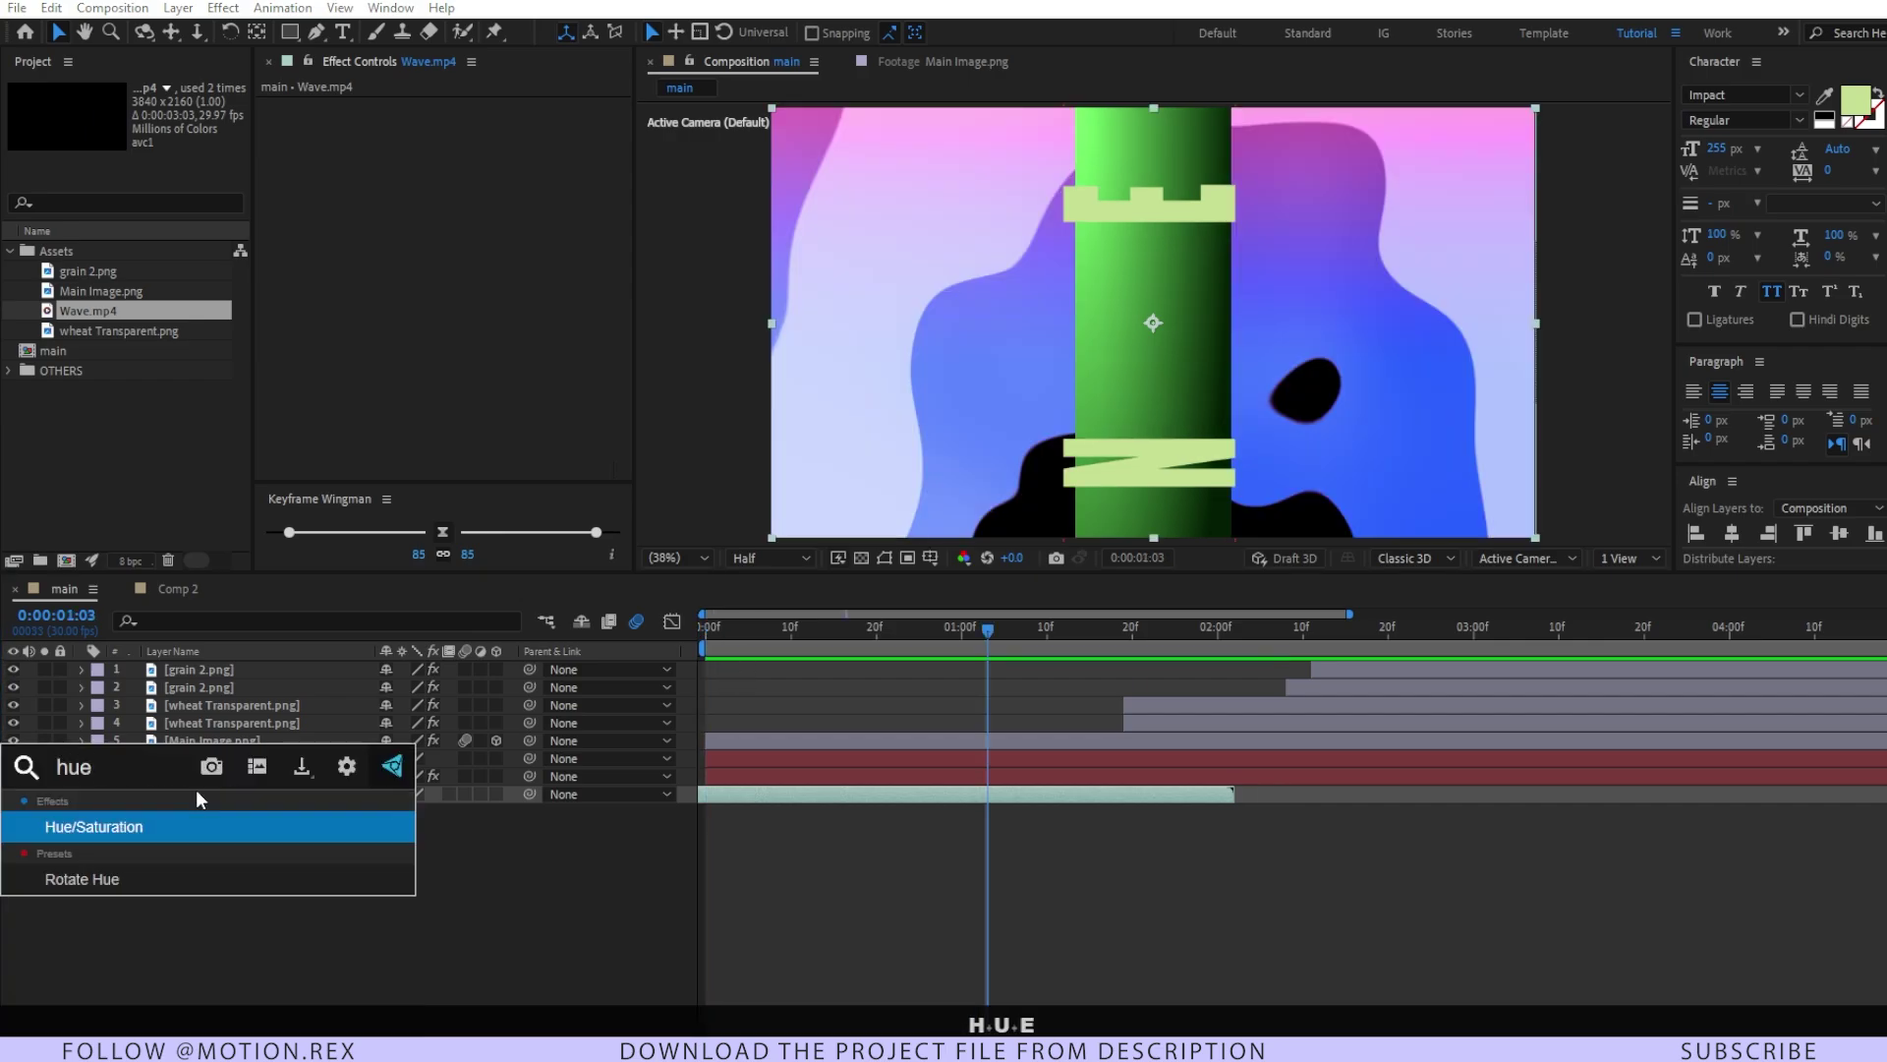
{"action": "key", "text": "Return"}
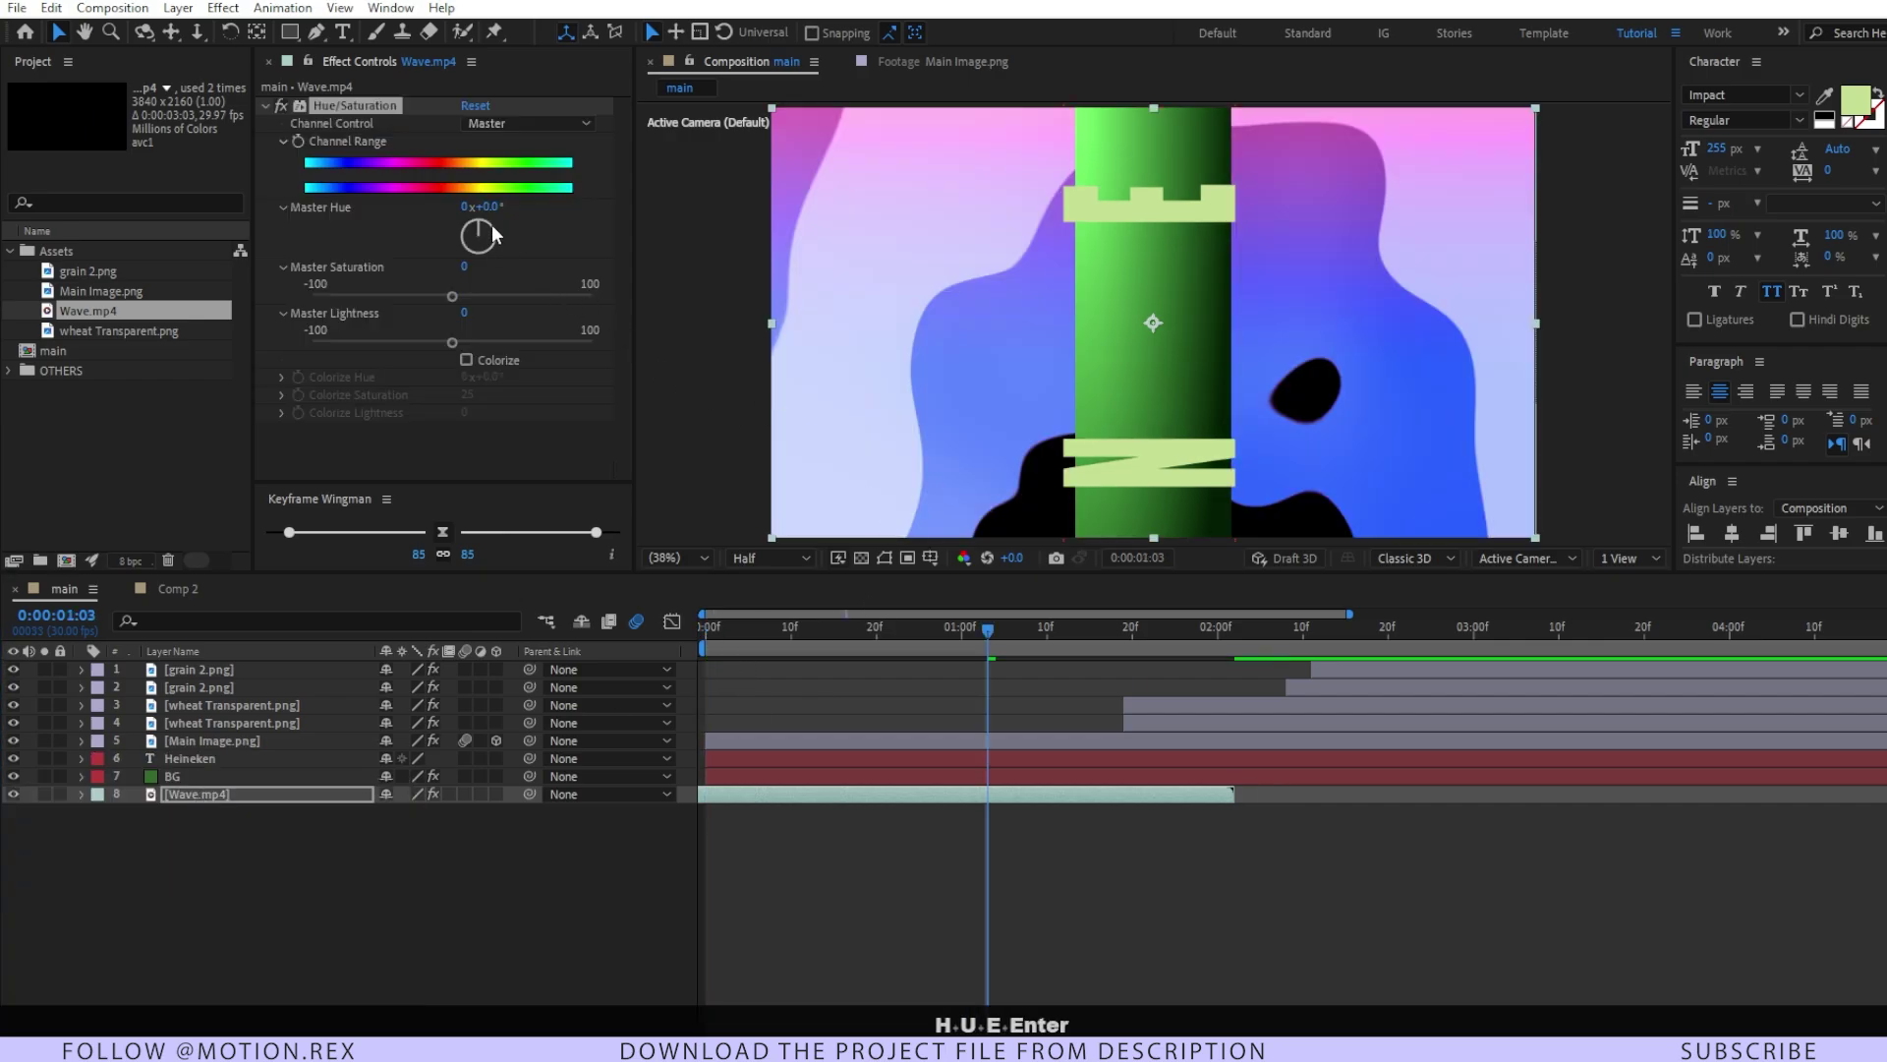
{"action": "left_click_drag", "start_coordinate": [488, 204], "coordinate": [497, 216]}
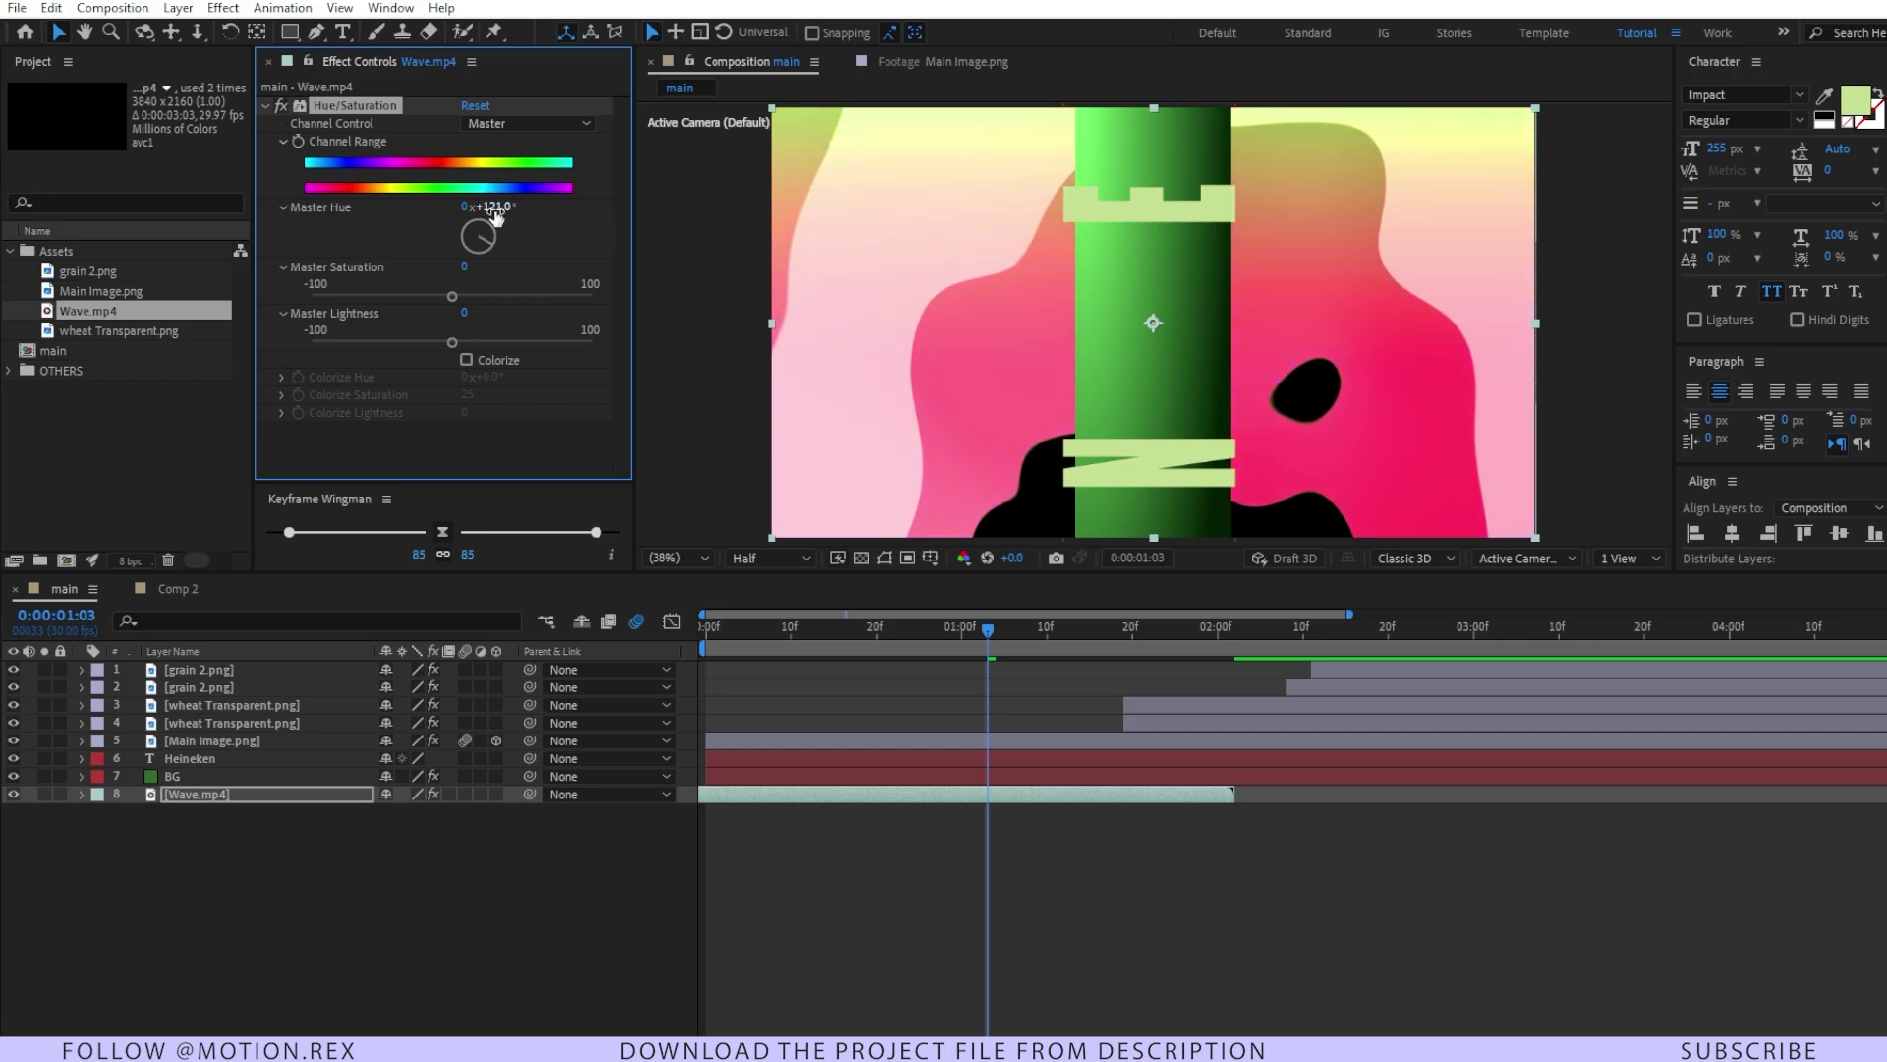
{"action": "type", "text": "210"}
{"action": "key", "text": "Return"}
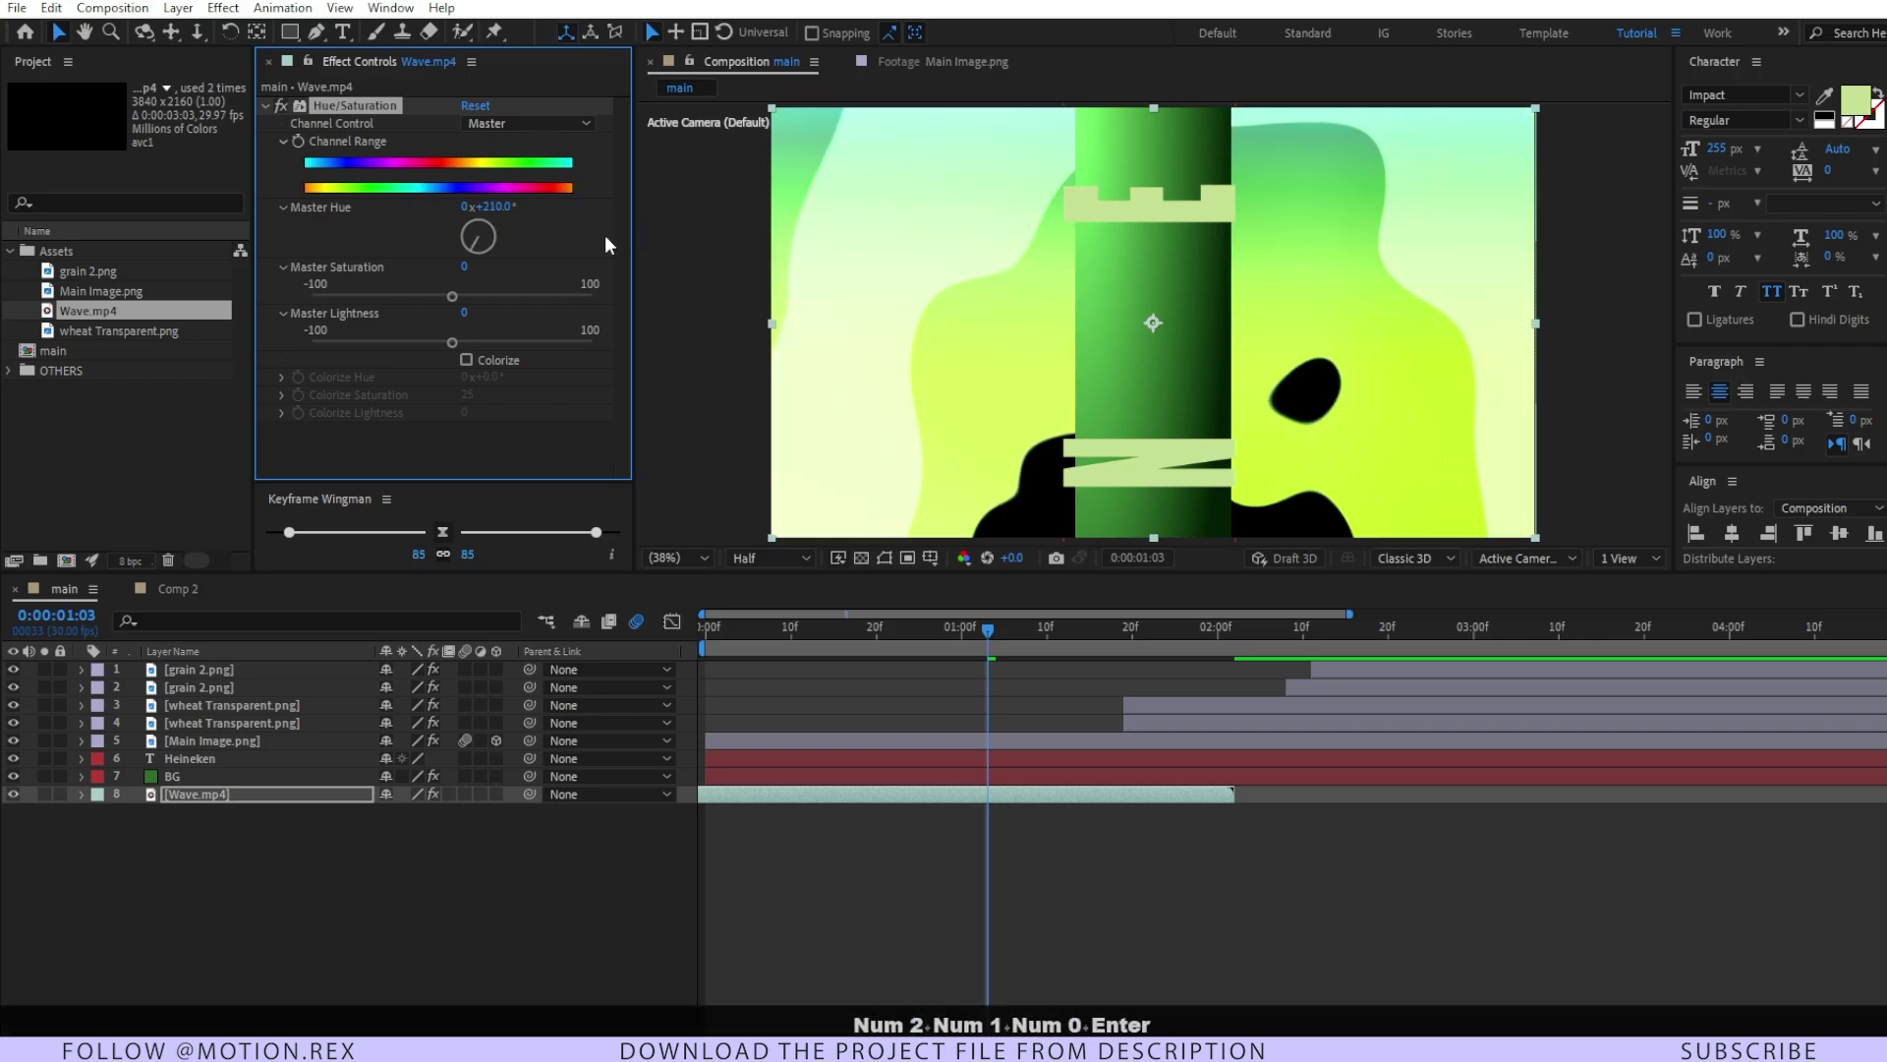
{"action": "left_click_drag", "start_coordinate": [890, 630], "coordinate": [698, 746]}
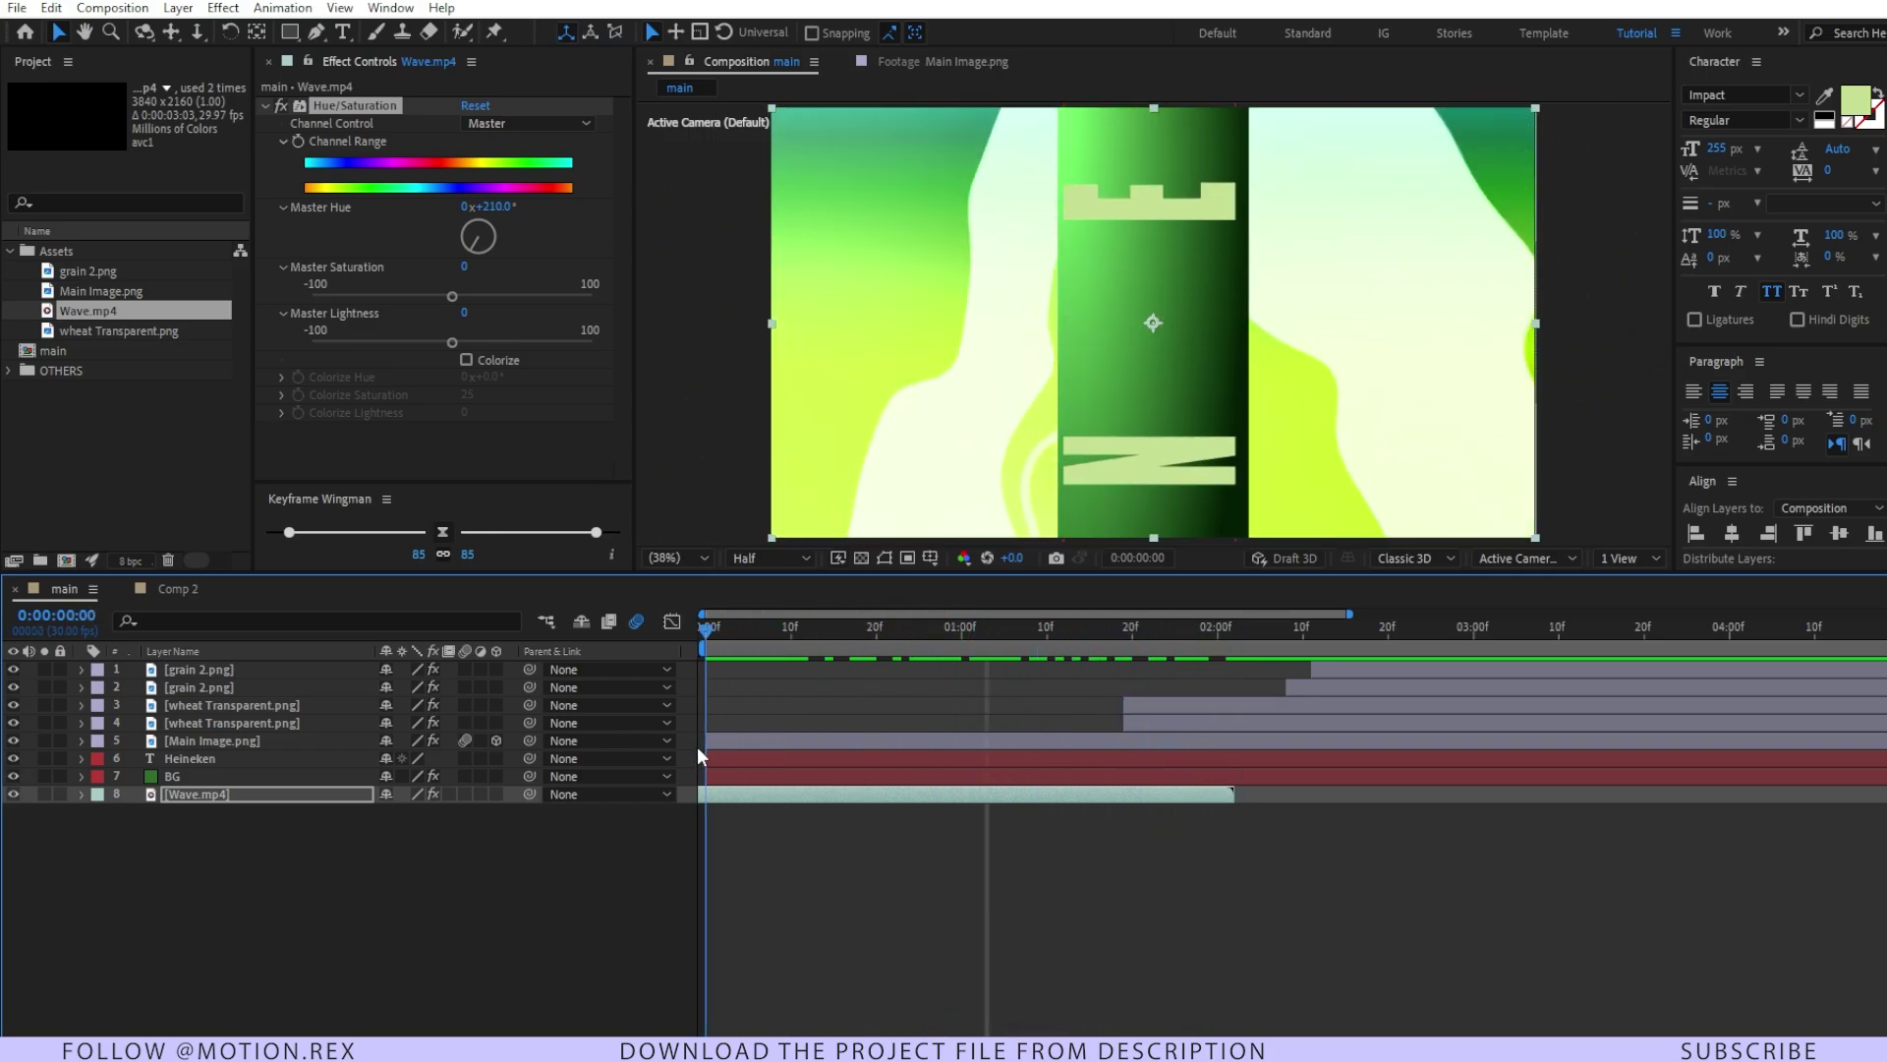
{"action": "left_click", "coordinate": [794, 859]}
- Apply the Noise effect to the BG layer, raise its amount, and inspect the grain at full resolution in a maximized viewer
{"action": "left_click", "coordinate": [324, 778]}
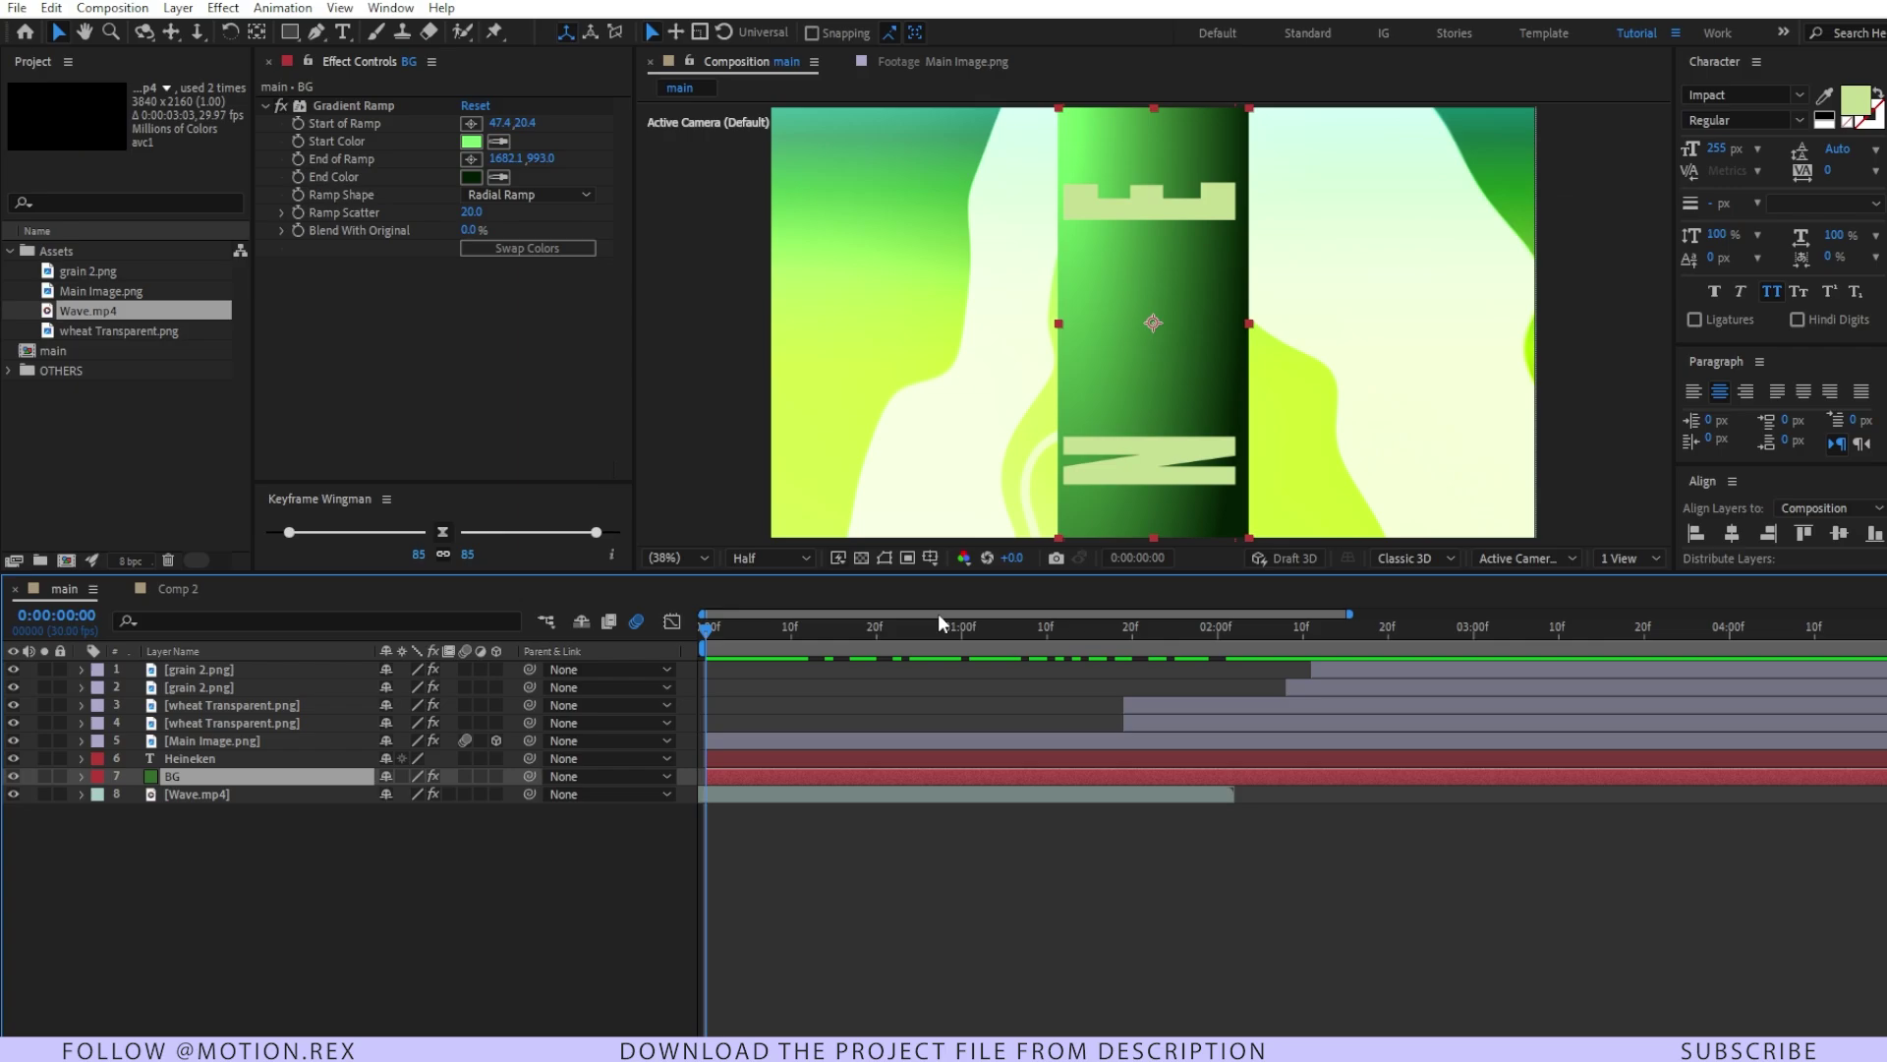
{"action": "left_click_drag", "start_coordinate": [938, 613], "coordinate": [1278, 678]}
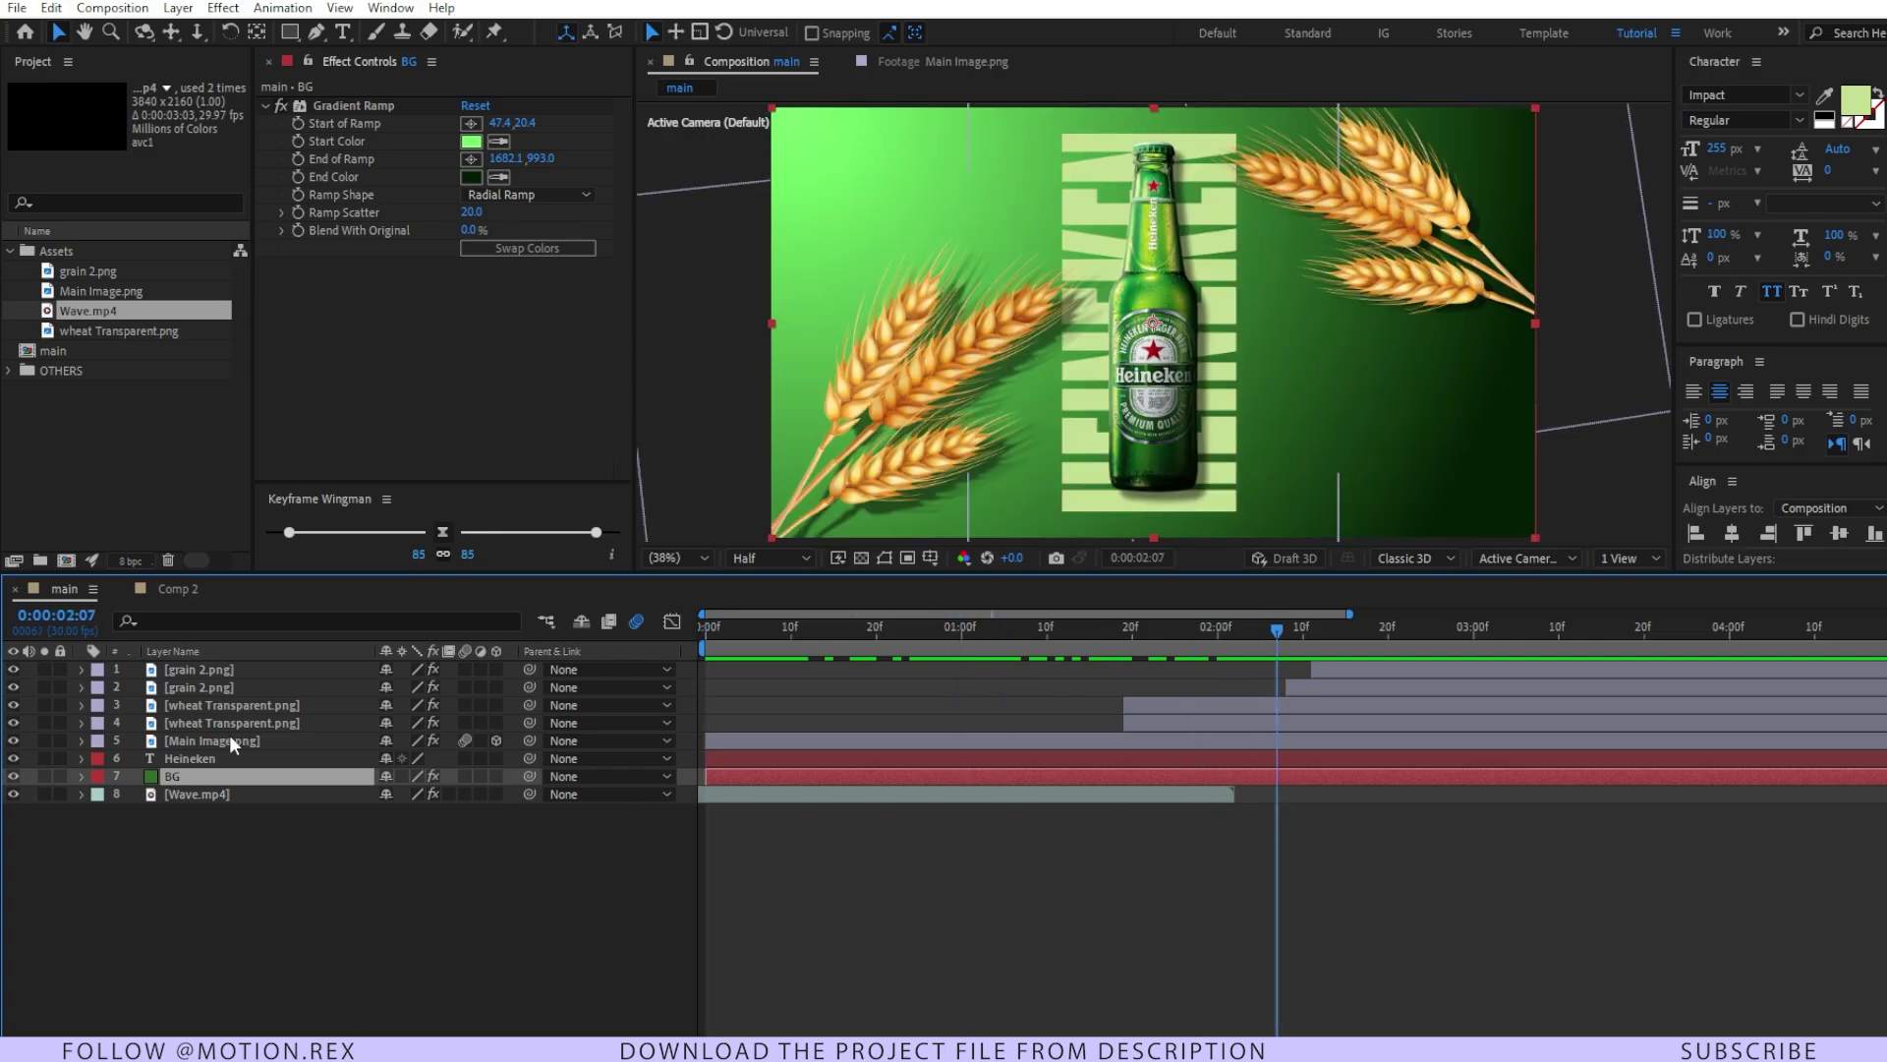
{"action": "key", "text": "ctrl+space"}
{"action": "type", "text": "noi"}
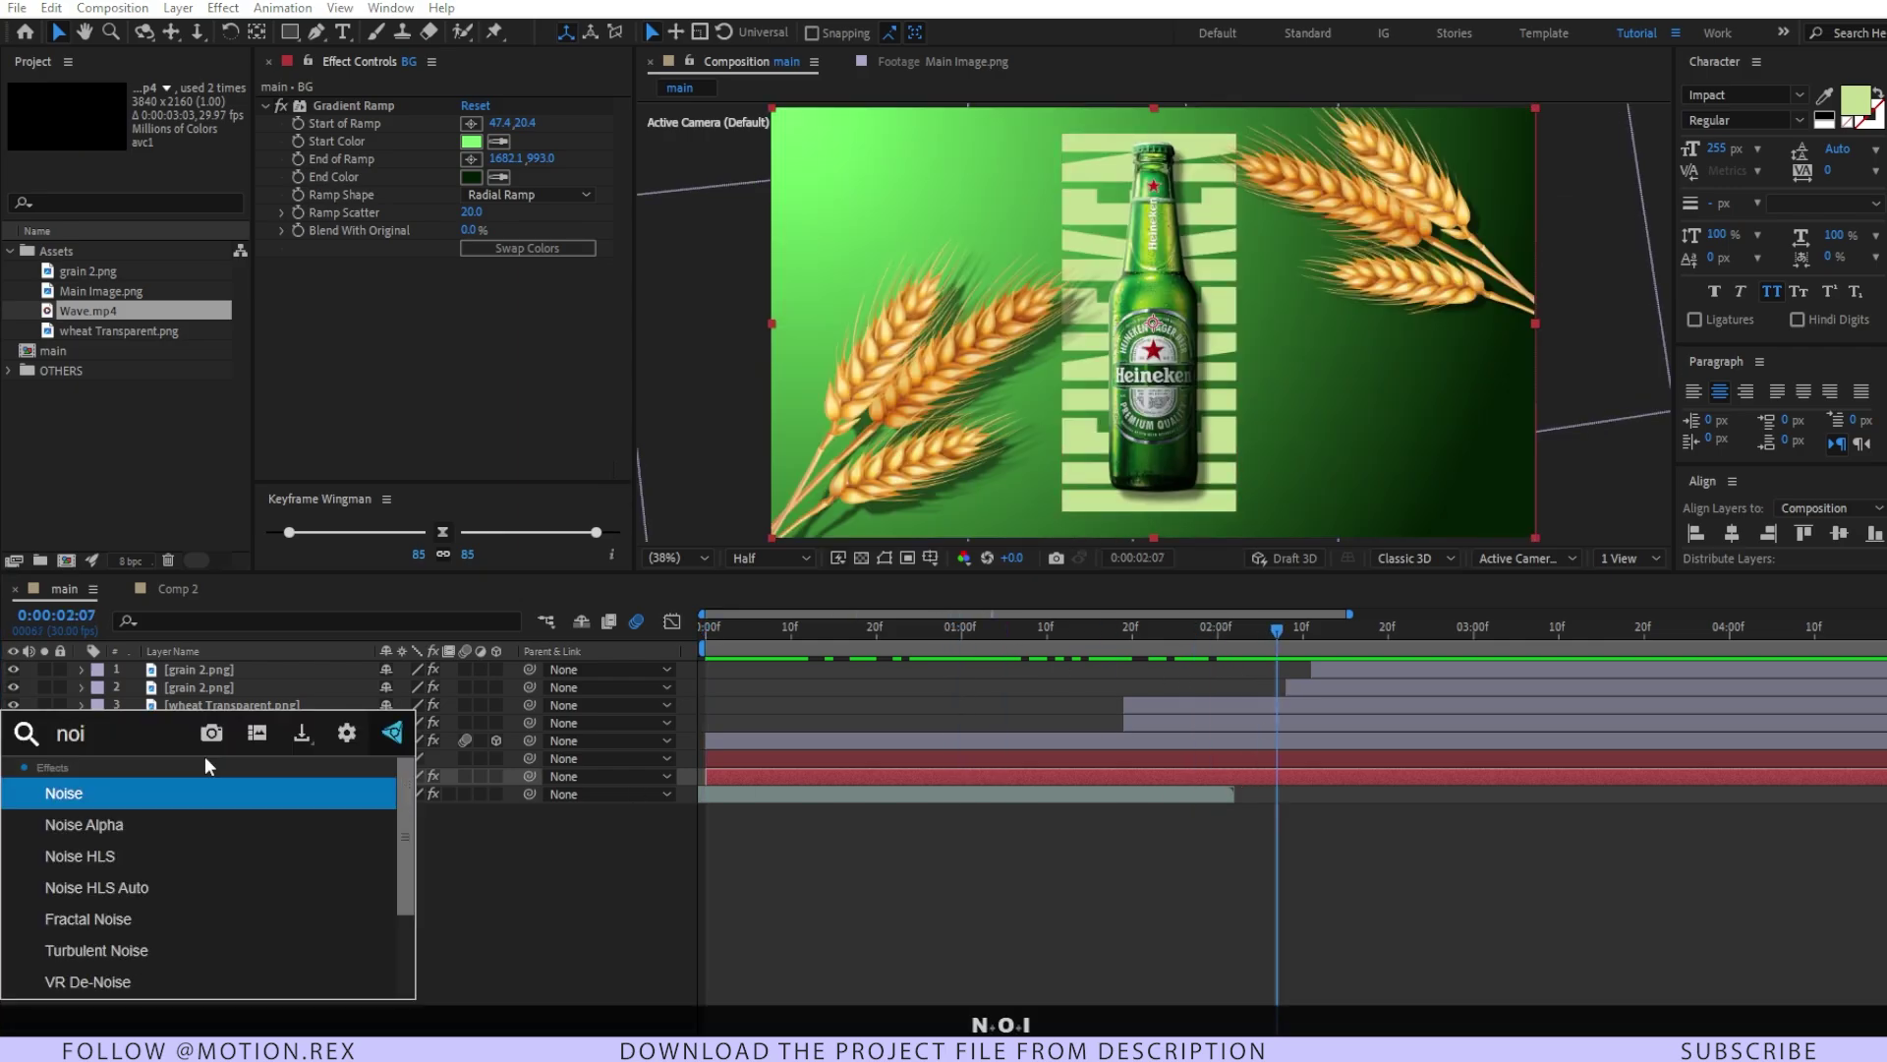
{"action": "key", "text": "Return"}
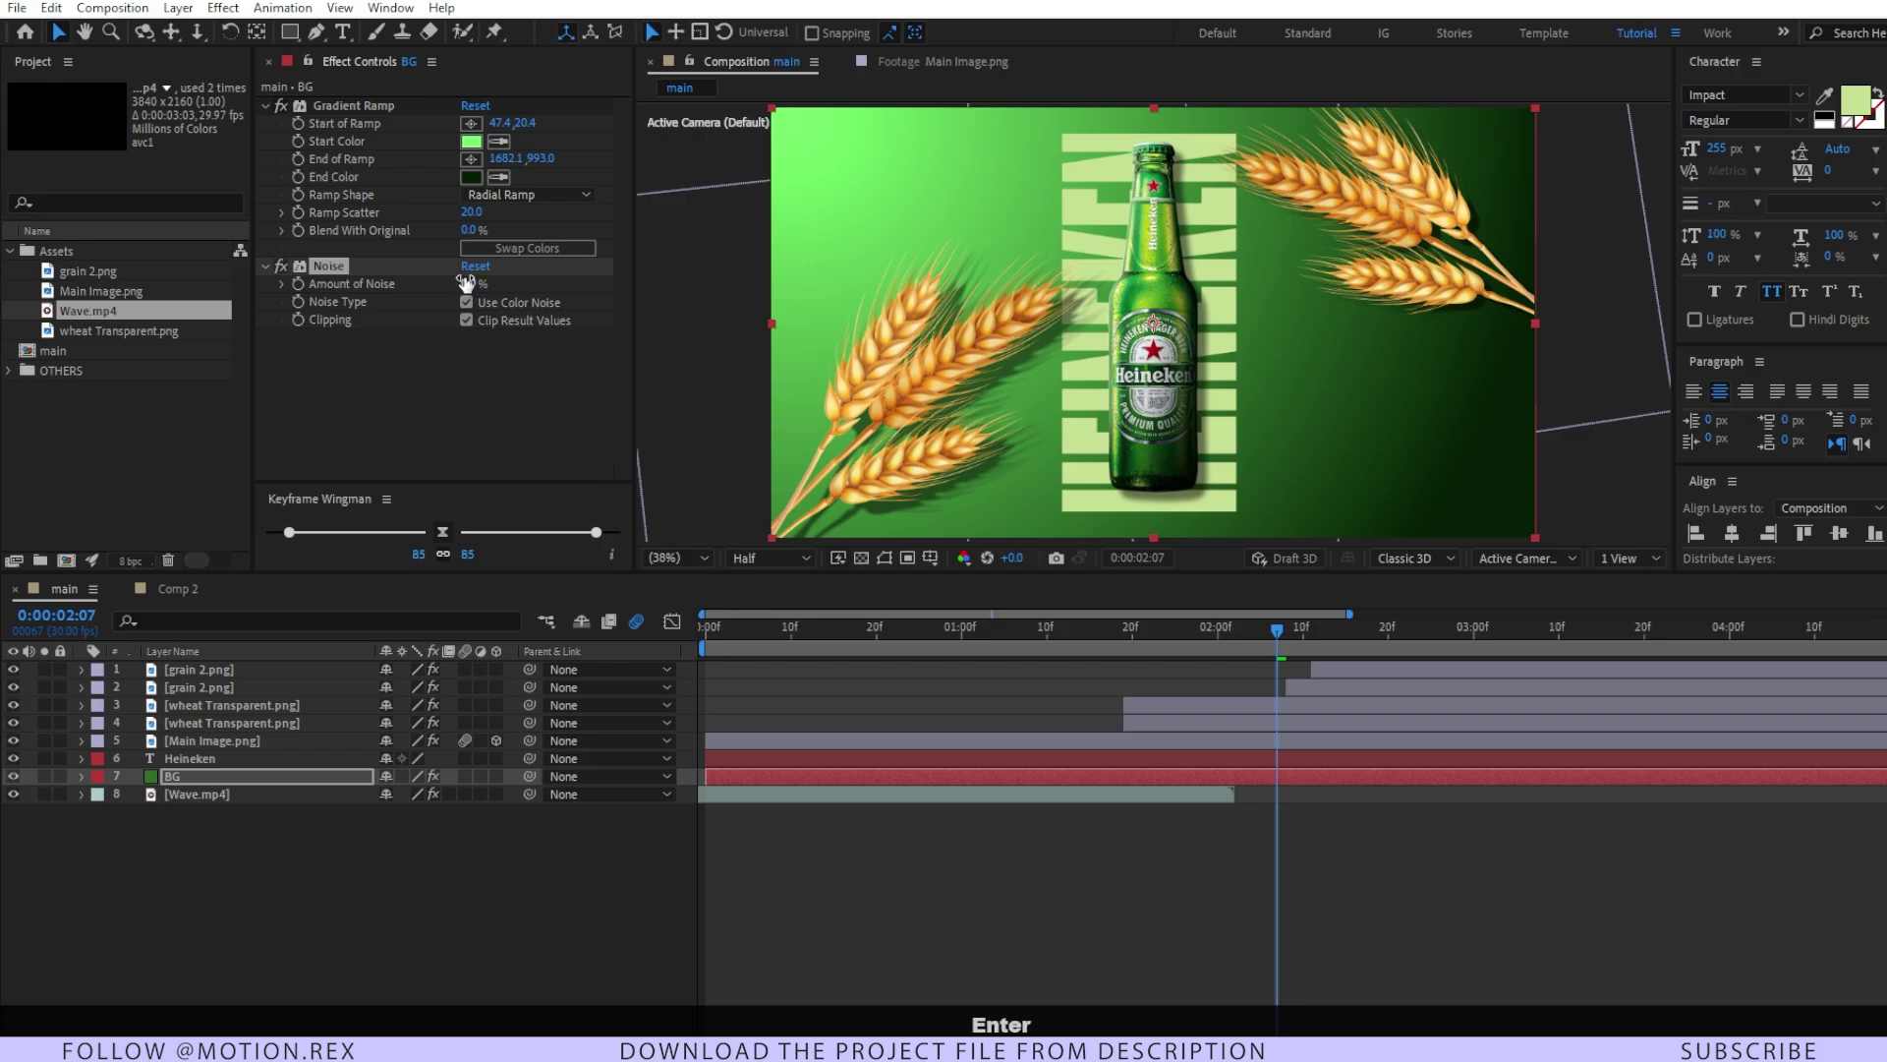
{"action": "left_click", "coordinate": [954, 381]}
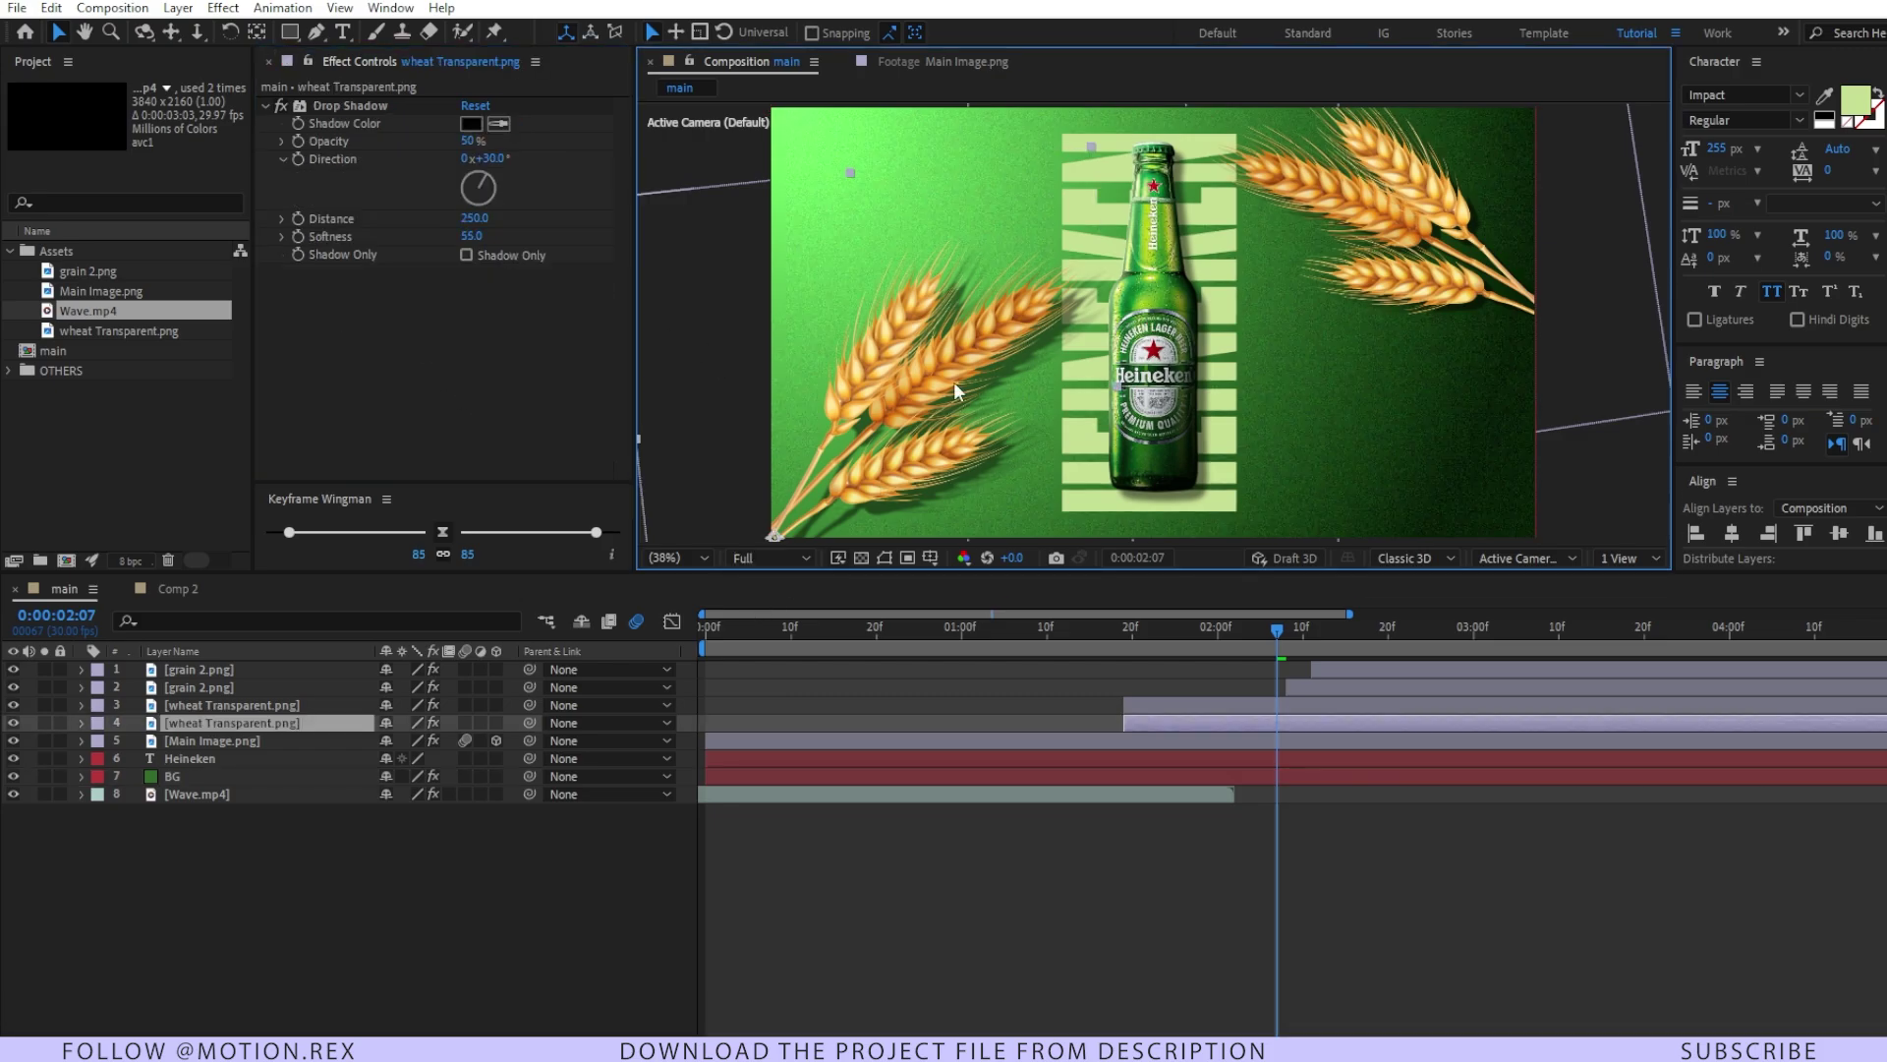
{"action": "key", "text": "grave"}
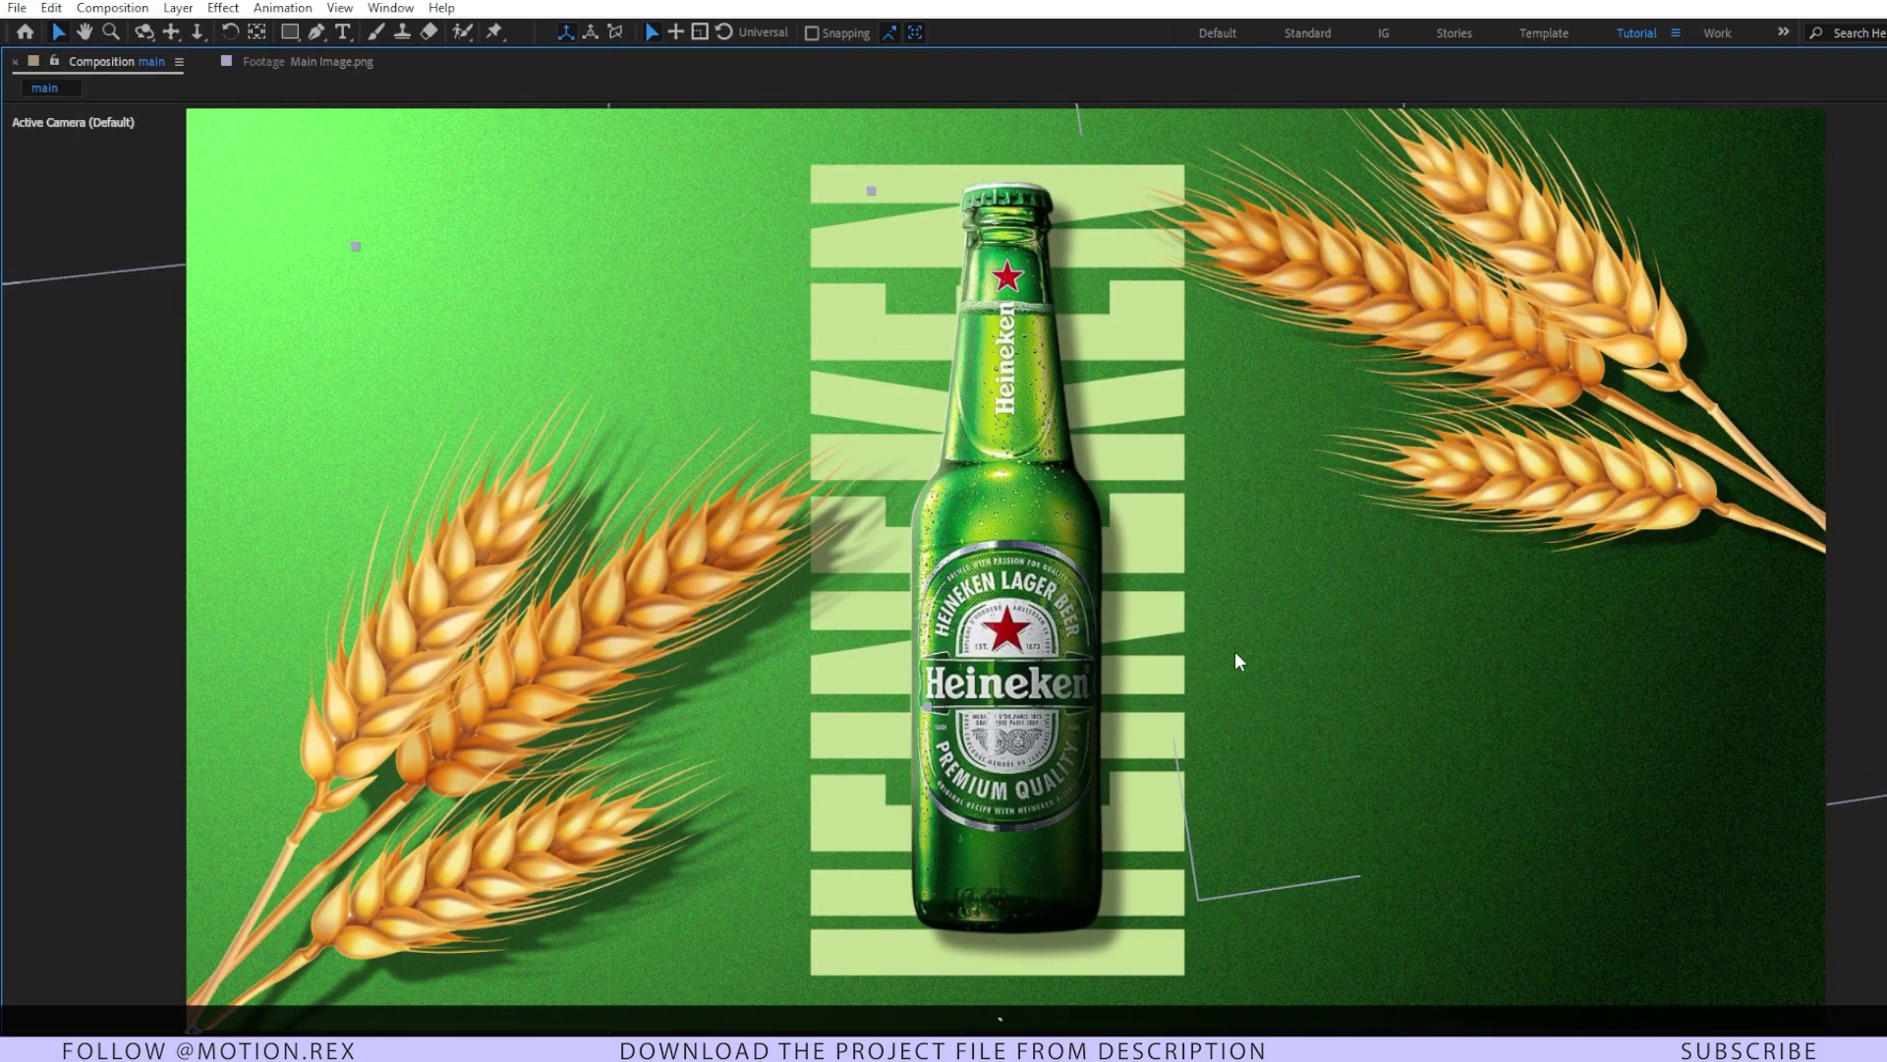
{"action": "key", "text": "grave"}
- Apply the Noise effect to the Wave.mp4 layer with Amount of Noise at 40%
{"action": "left_click", "coordinate": [208, 791]}
{"action": "key", "text": "ctrl+space"}
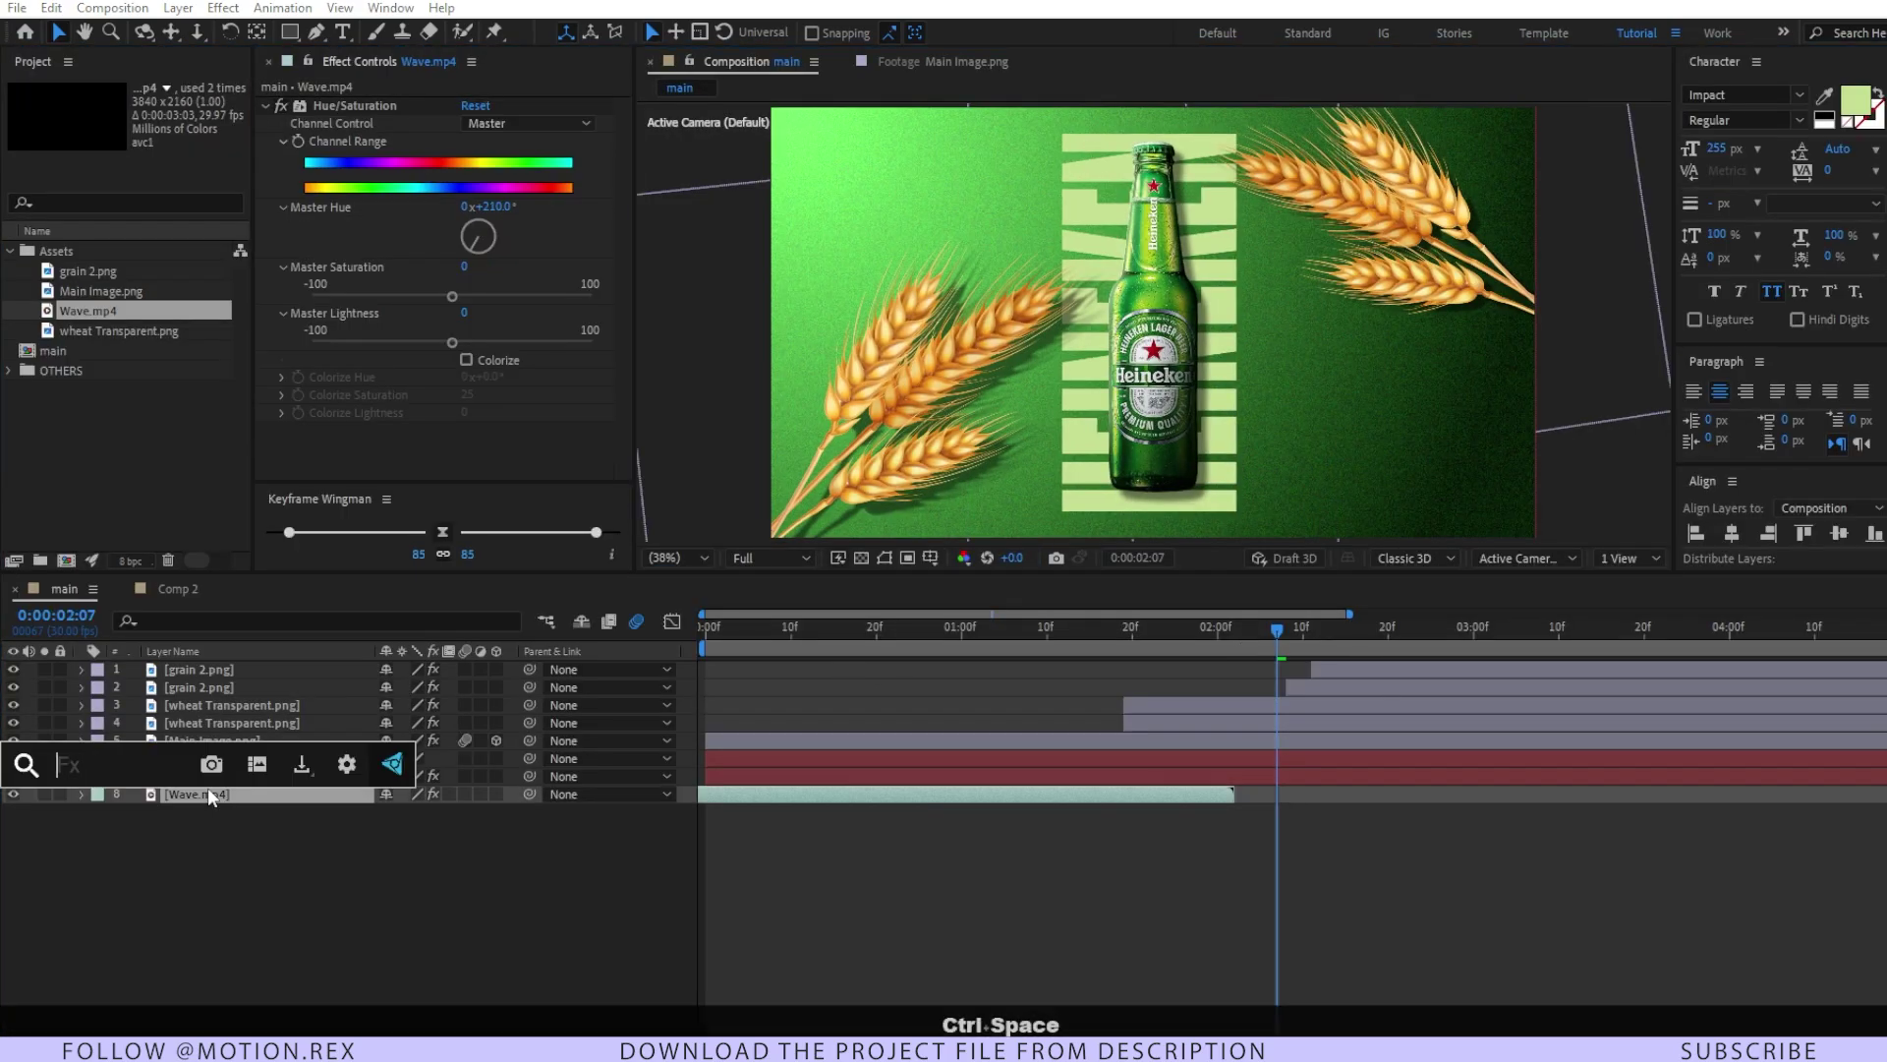
{"action": "type", "text": "nois"}
{"action": "key", "text": "Return"}
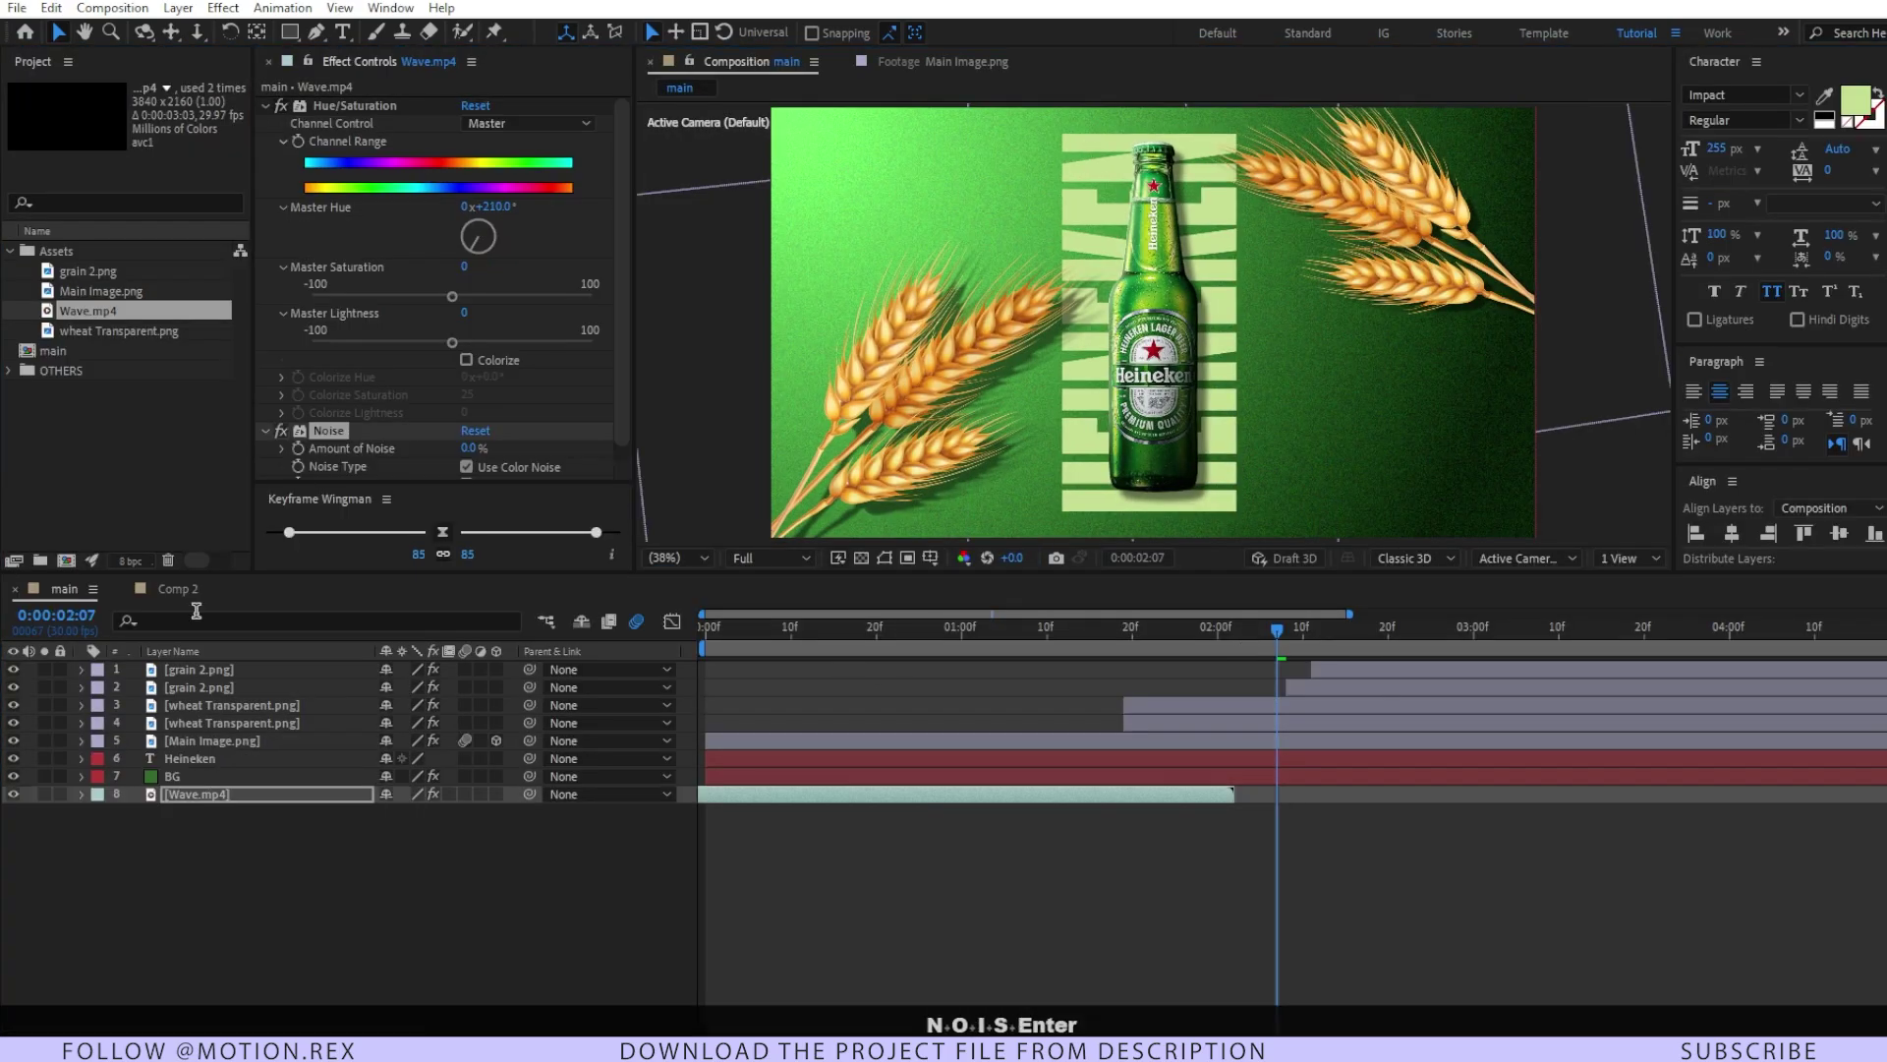
{"action": "scroll", "coordinate": [370, 409], "scroll_direction": "down", "scroll_amount": 1}
{"action": "left_click", "coordinate": [470, 434]}
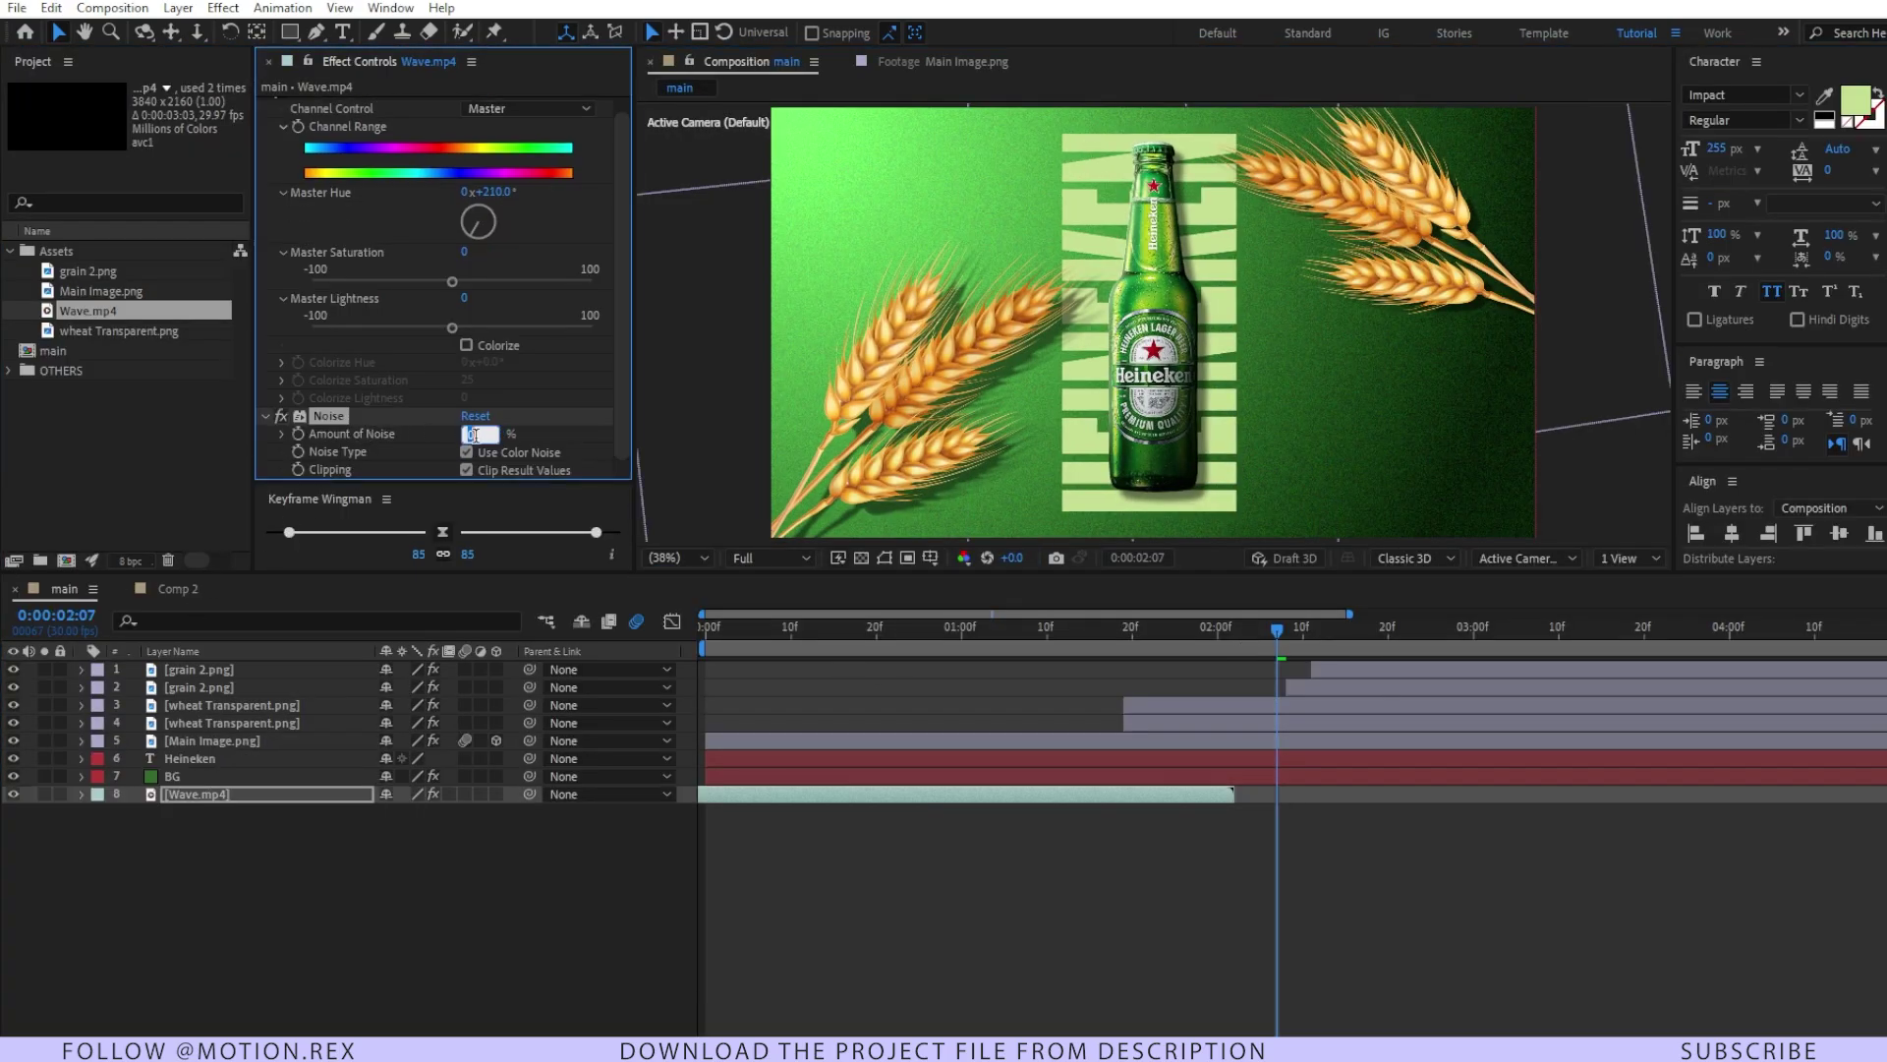
{"action": "type", "text": "40"}
{"action": "key", "text": "Return"}
- Compare the Wave.mp4 background with its Noise effect off and on around frame 13
{"action": "left_click", "coordinate": [816, 648]}
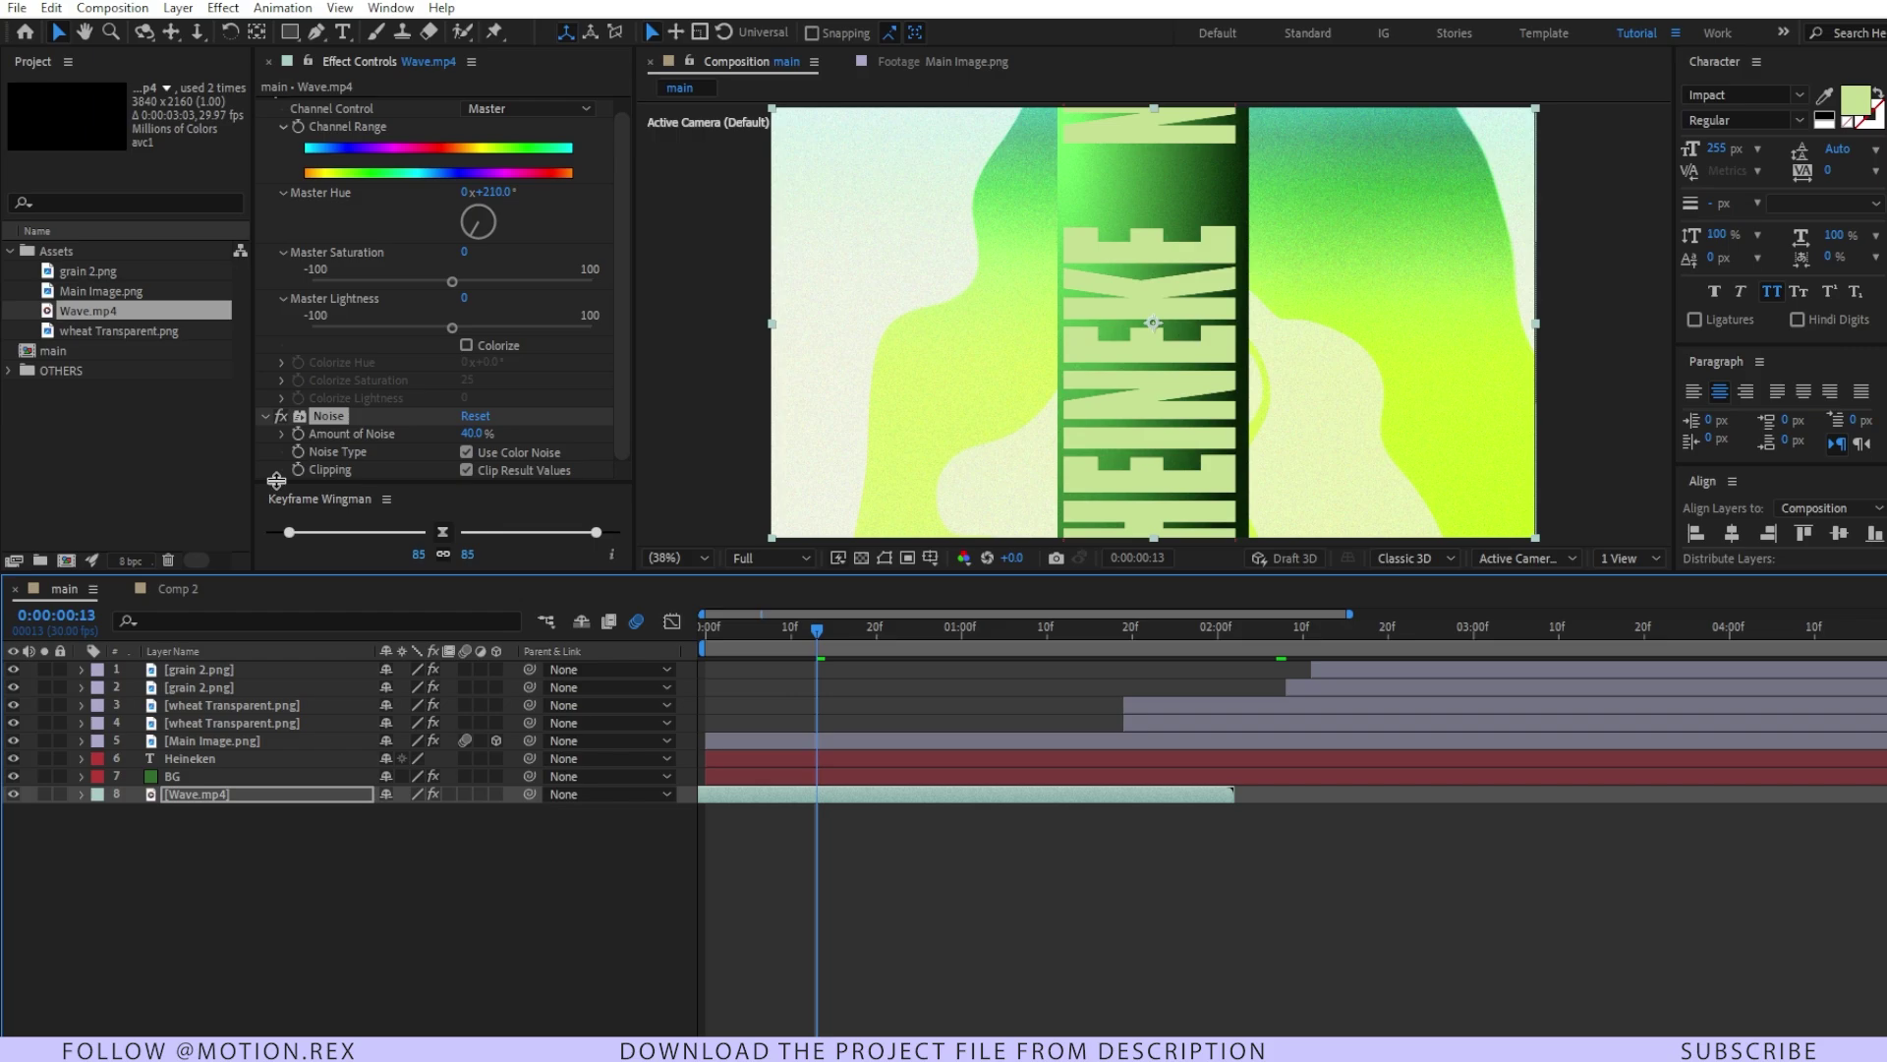
{"action": "left_click", "coordinate": [280, 417]}
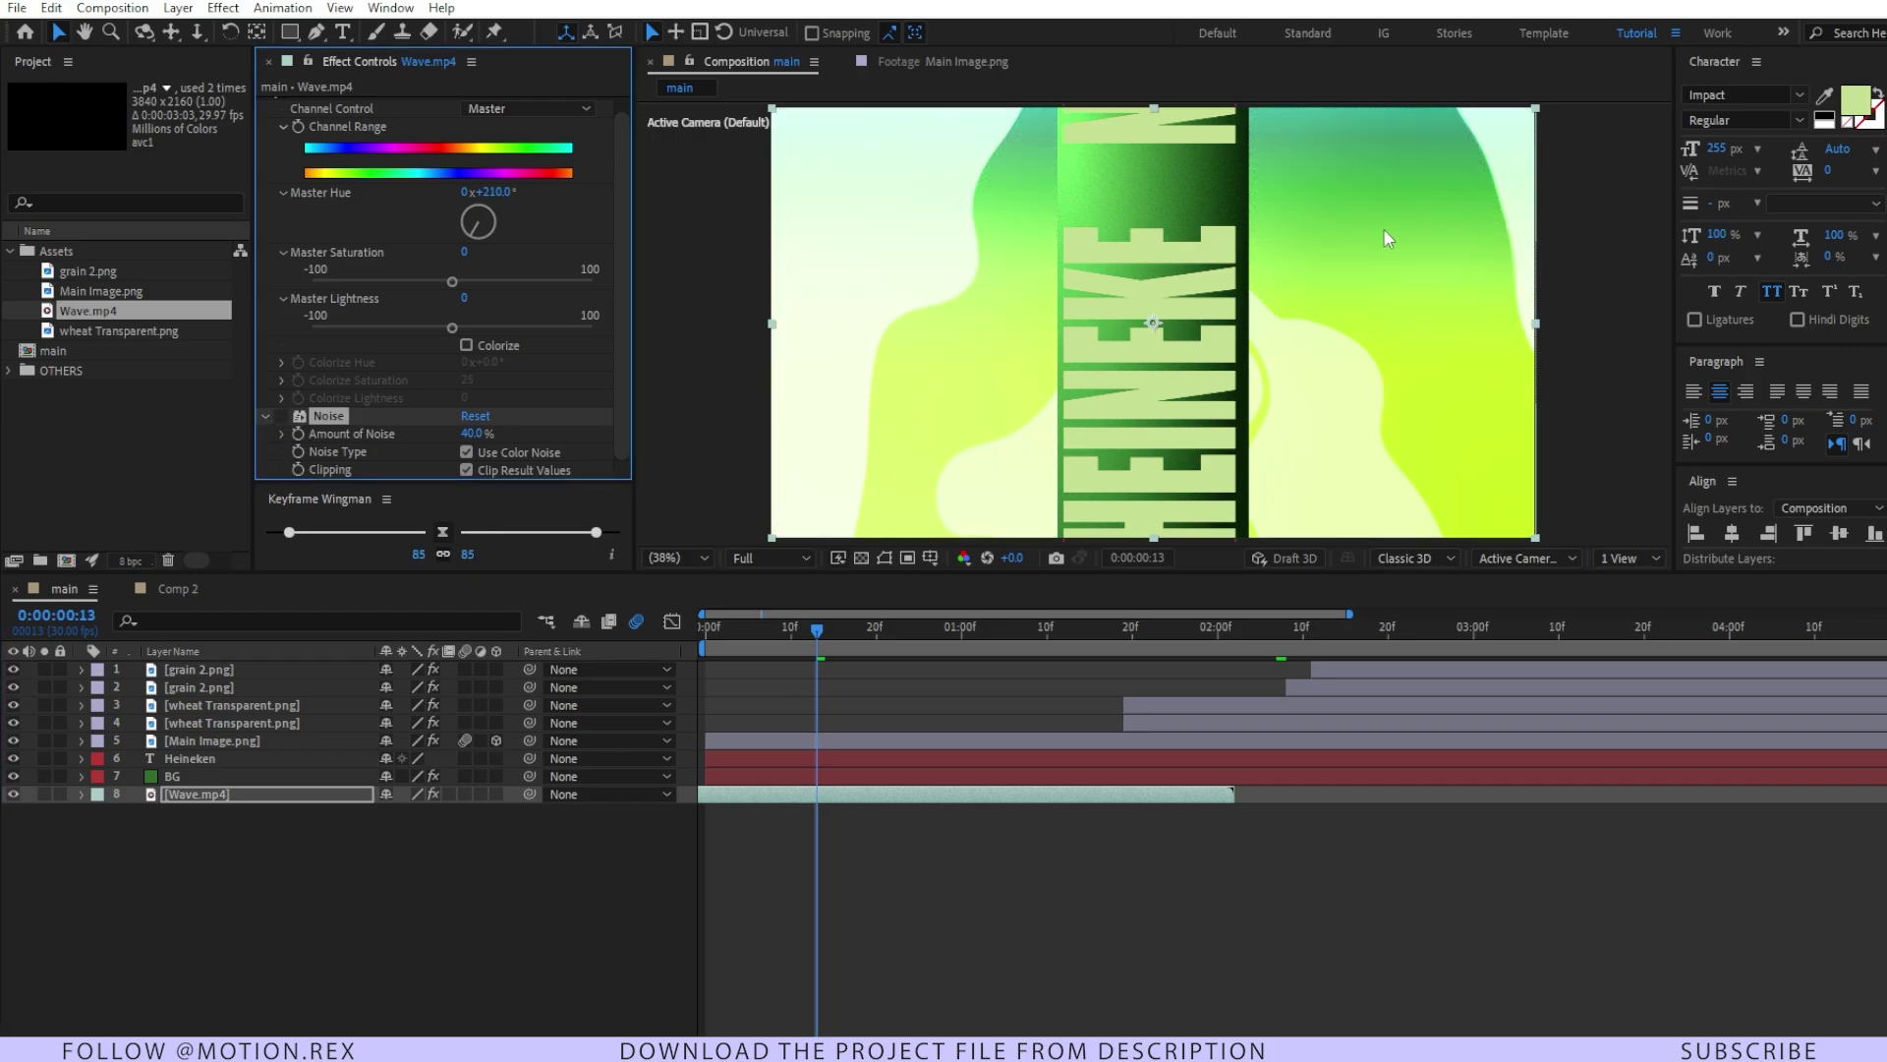
{"action": "left_click", "coordinate": [280, 416]}
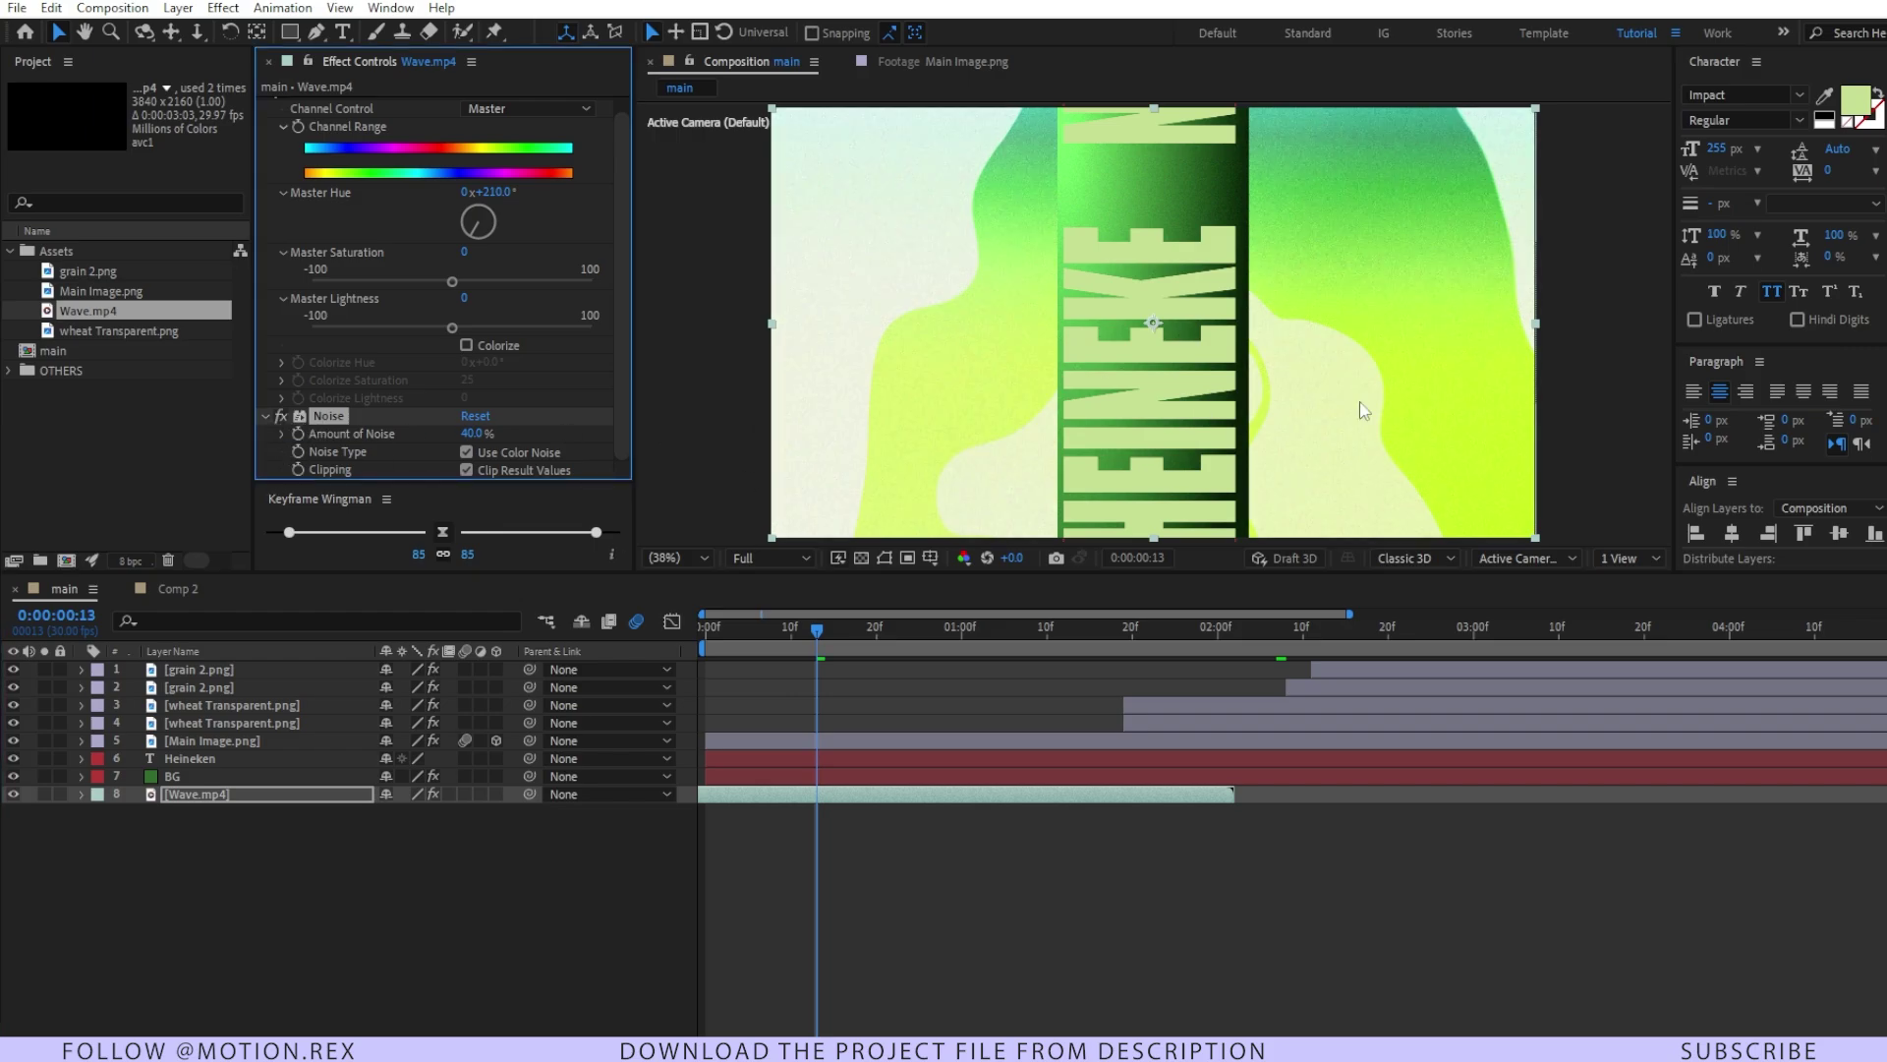
{"action": "key", "text": "Page_Up"}
{"action": "key", "text": "Page_Up"}
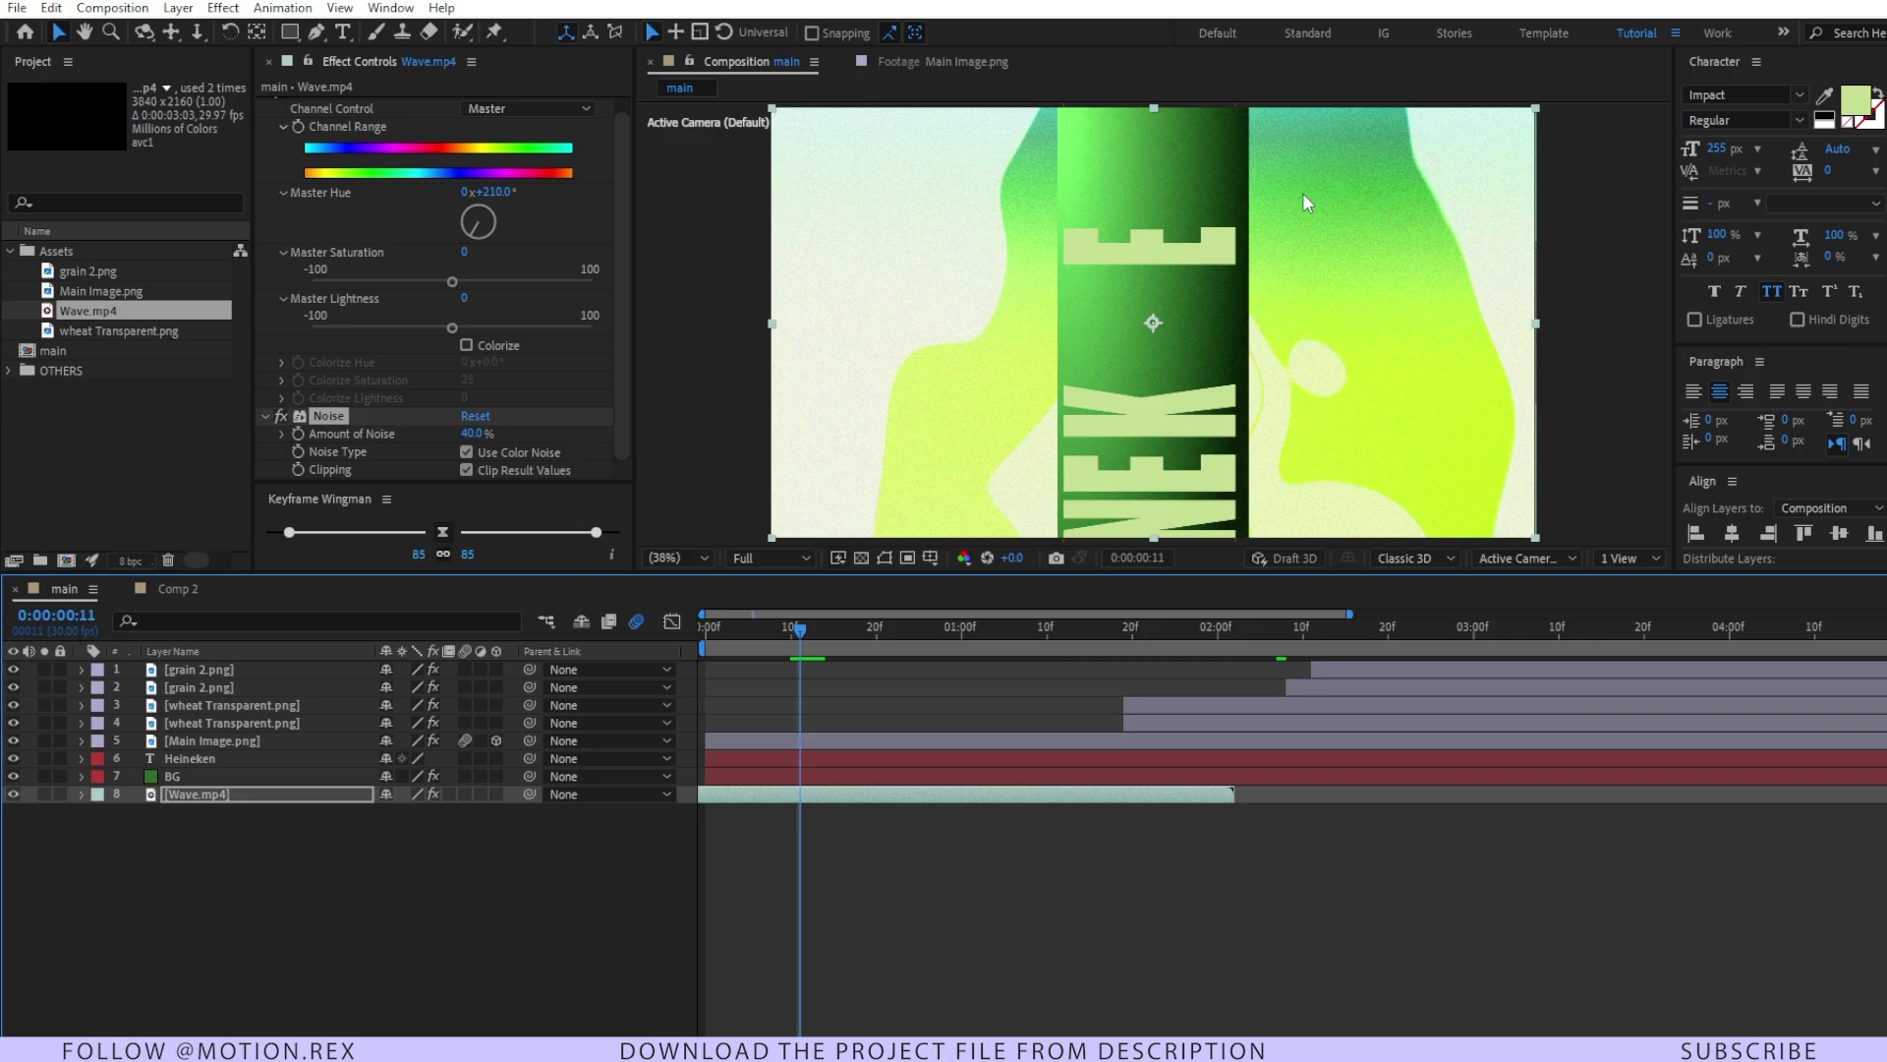
- Enlarge the composition viewer and preview the whole animation from the first frame
{"action": "key", "text": "Home"}
{"action": "left_click", "coordinate": [869, 699]}
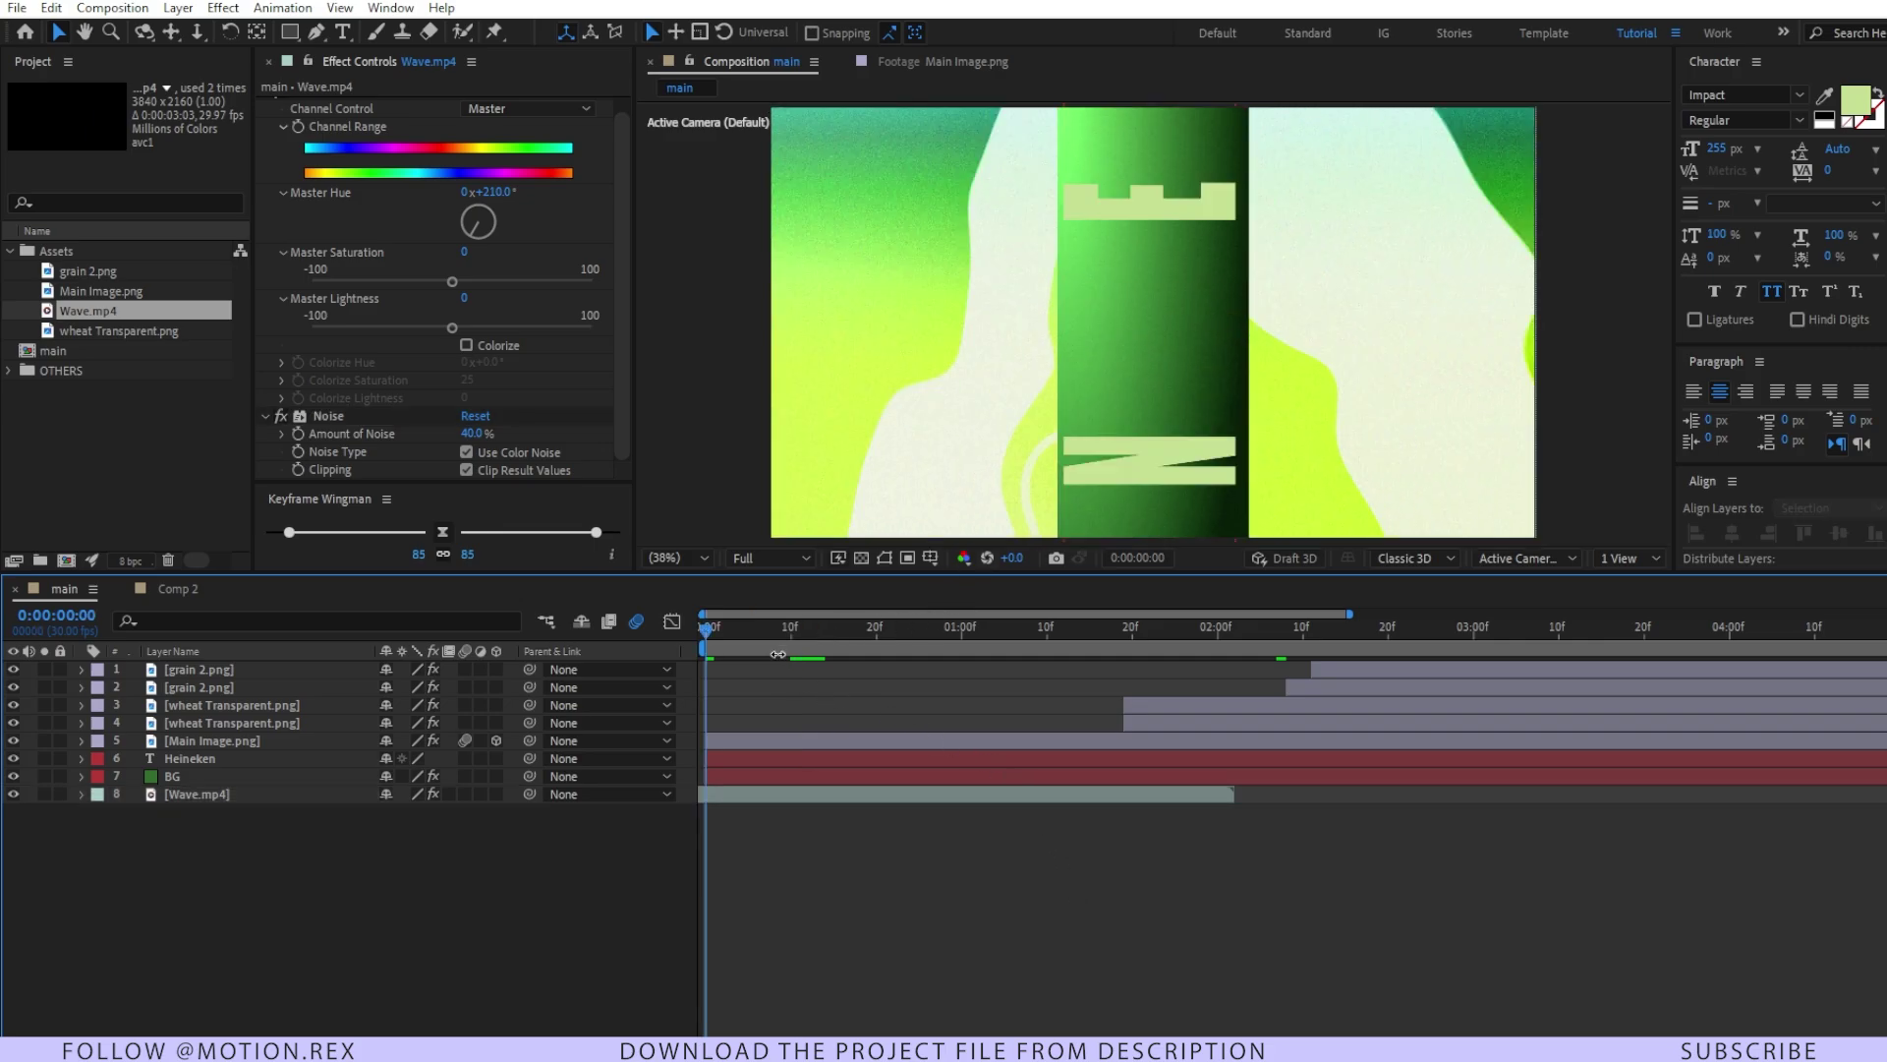
{"action": "left_click_drag", "start_coordinate": [786, 576], "coordinate": [835, 727]}
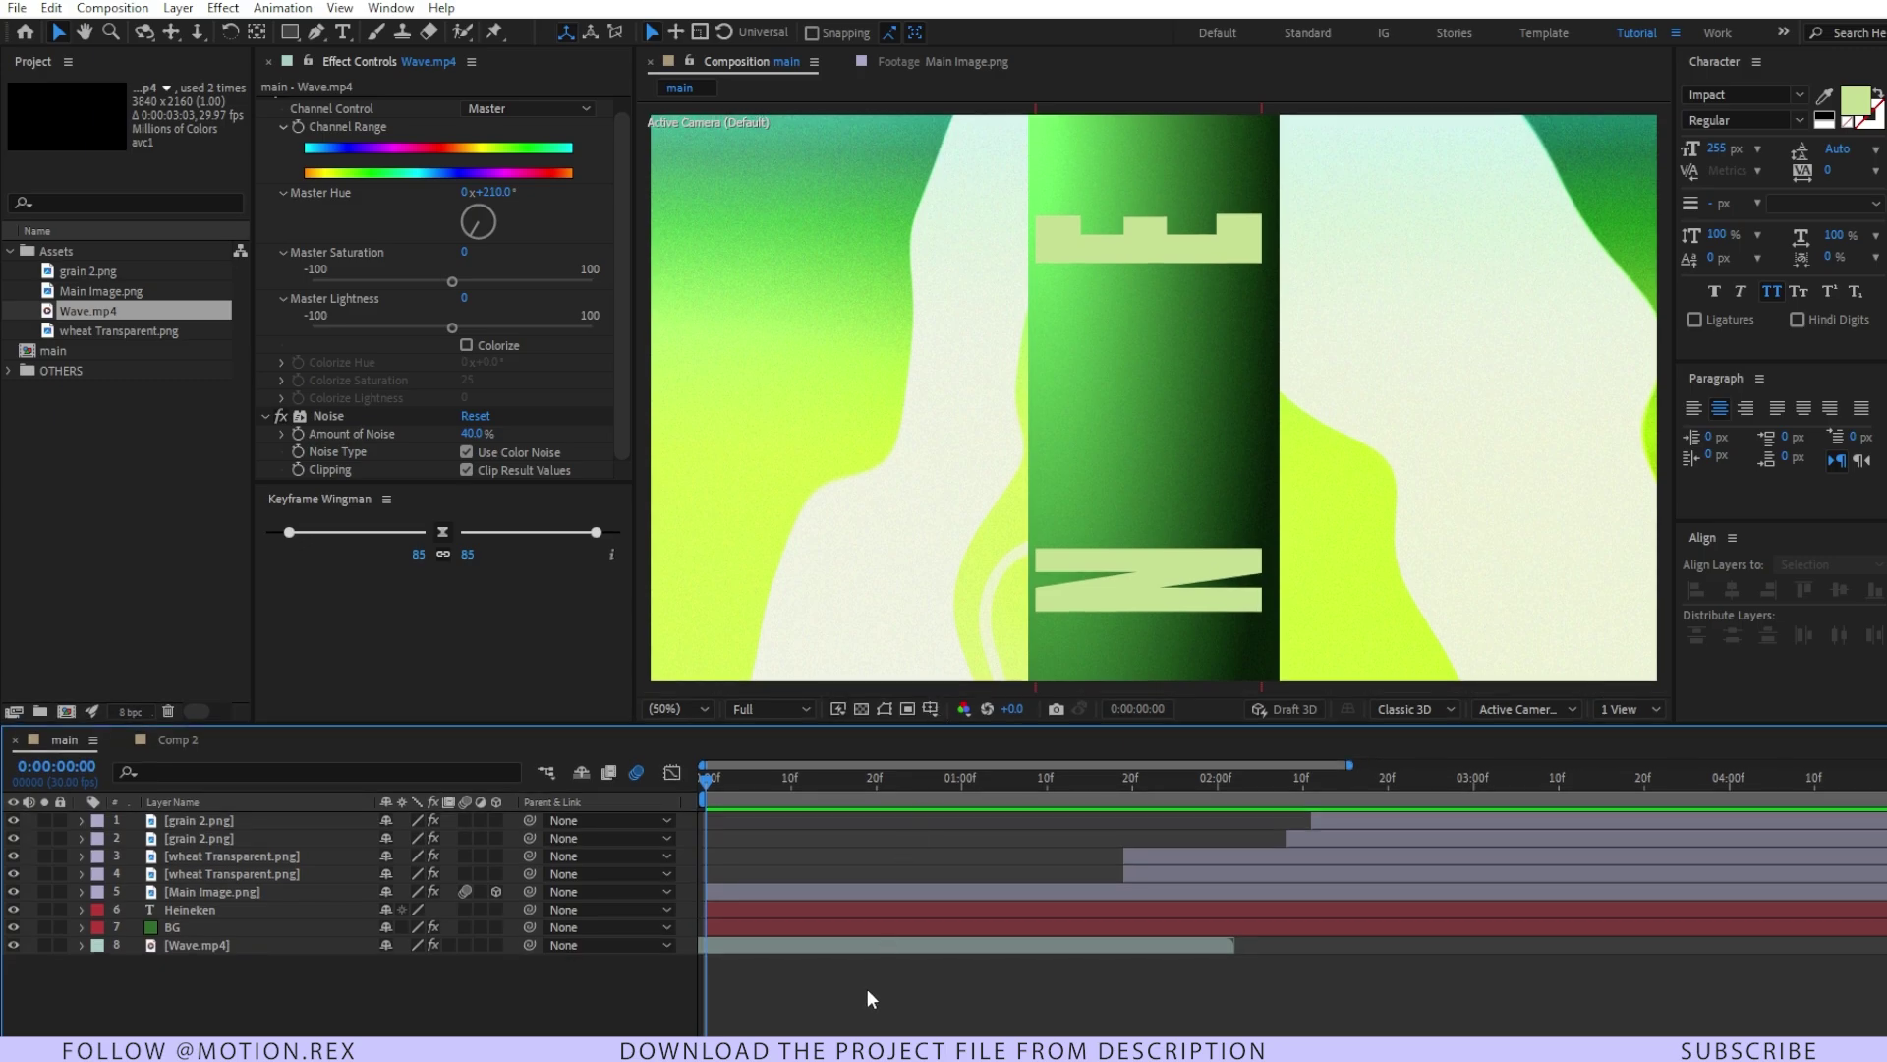
{"action": "key", "text": "space"}
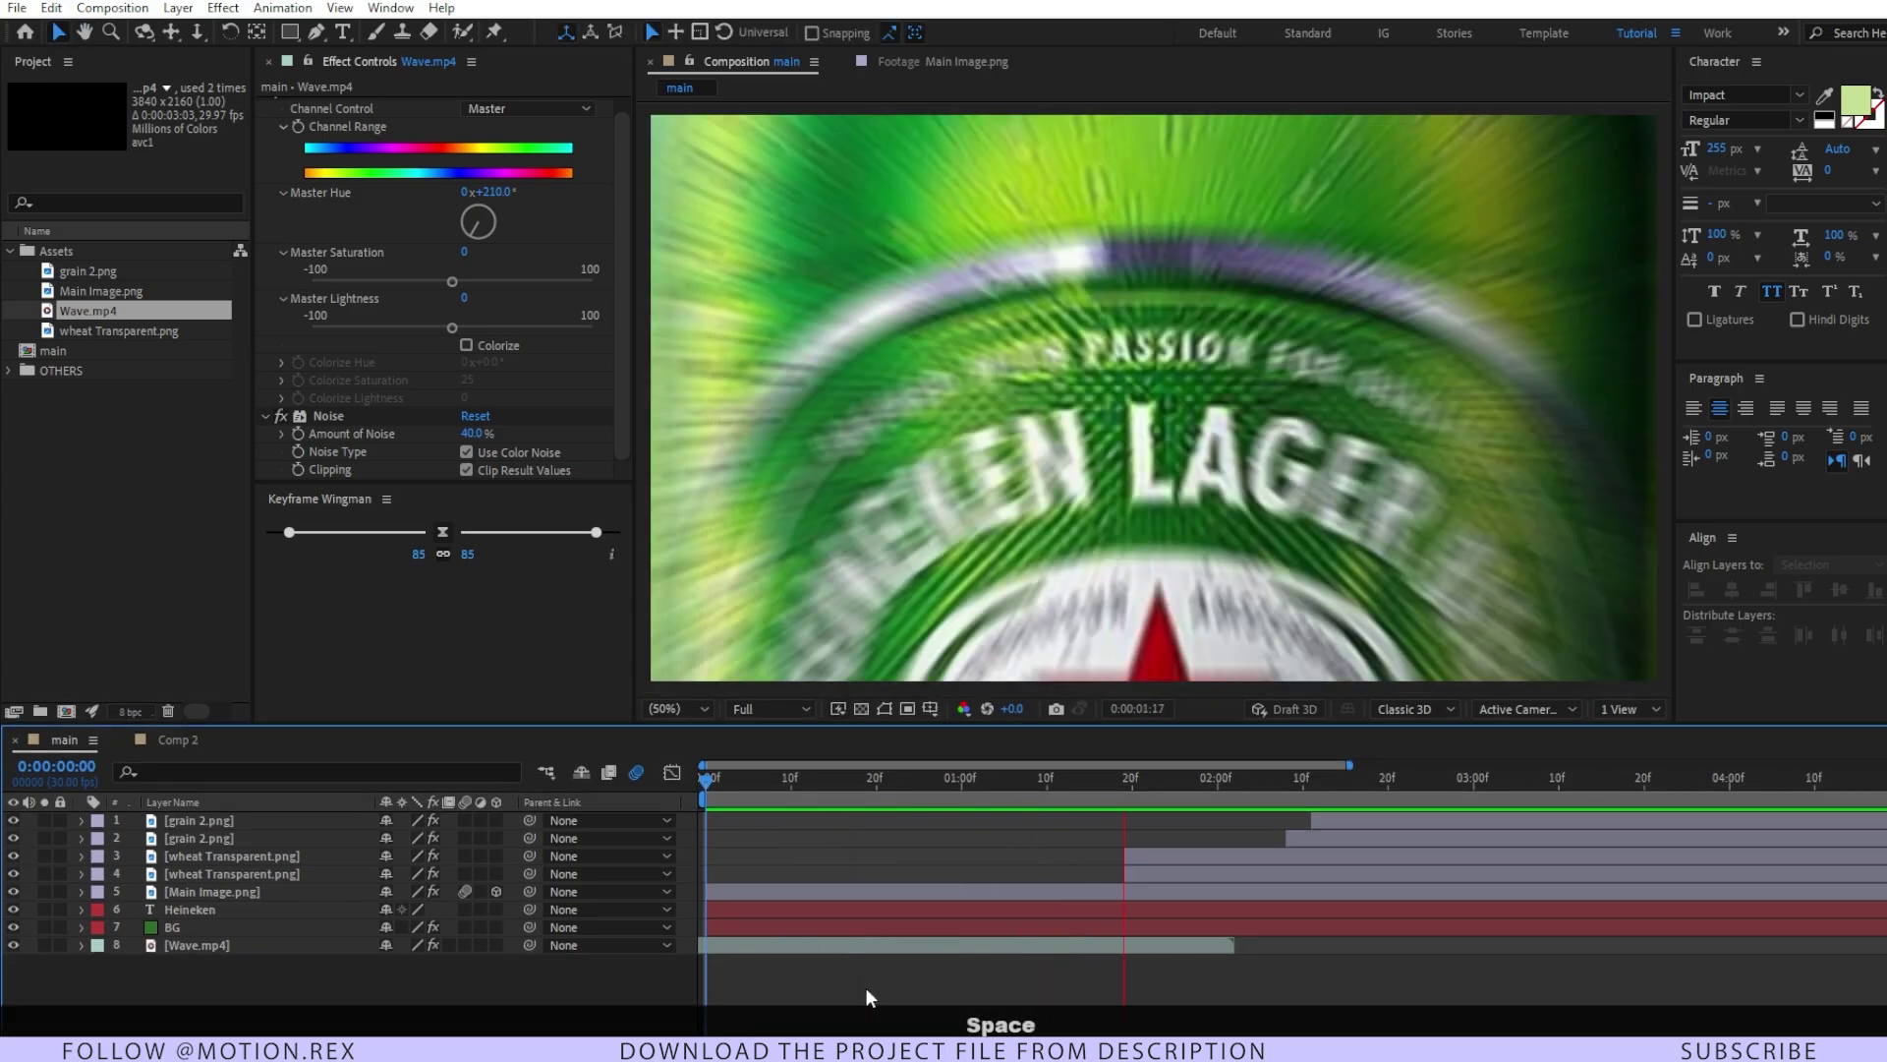